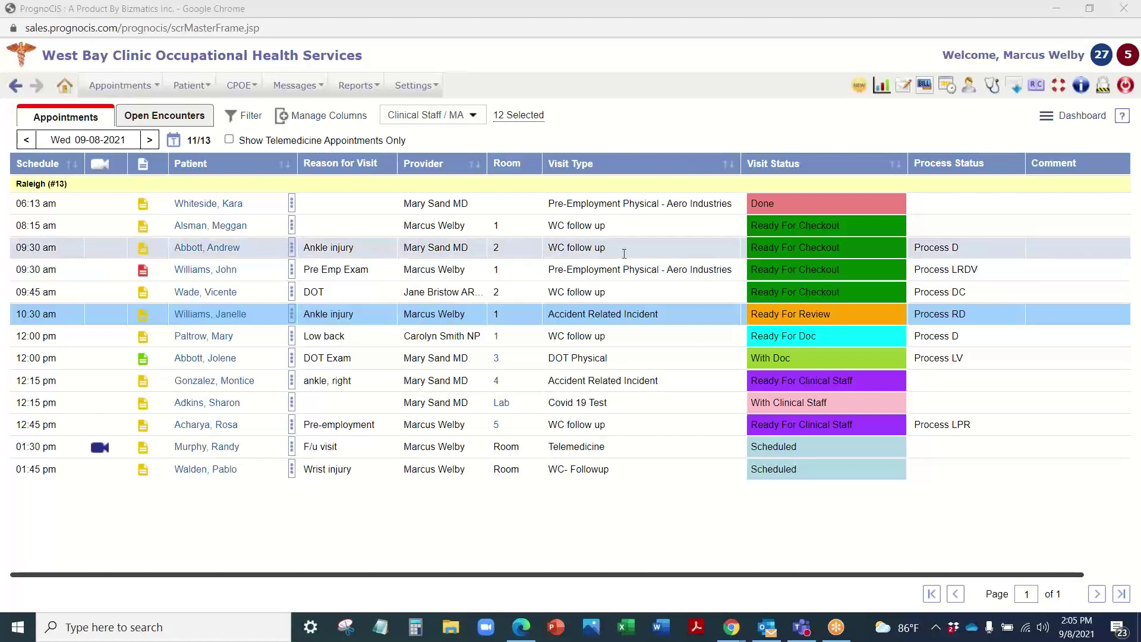
Step: Open the Appointment Scheduler to the 09-08-2021 day schedule across four providers
mouse_move(120, 86)
left_click(122, 106)
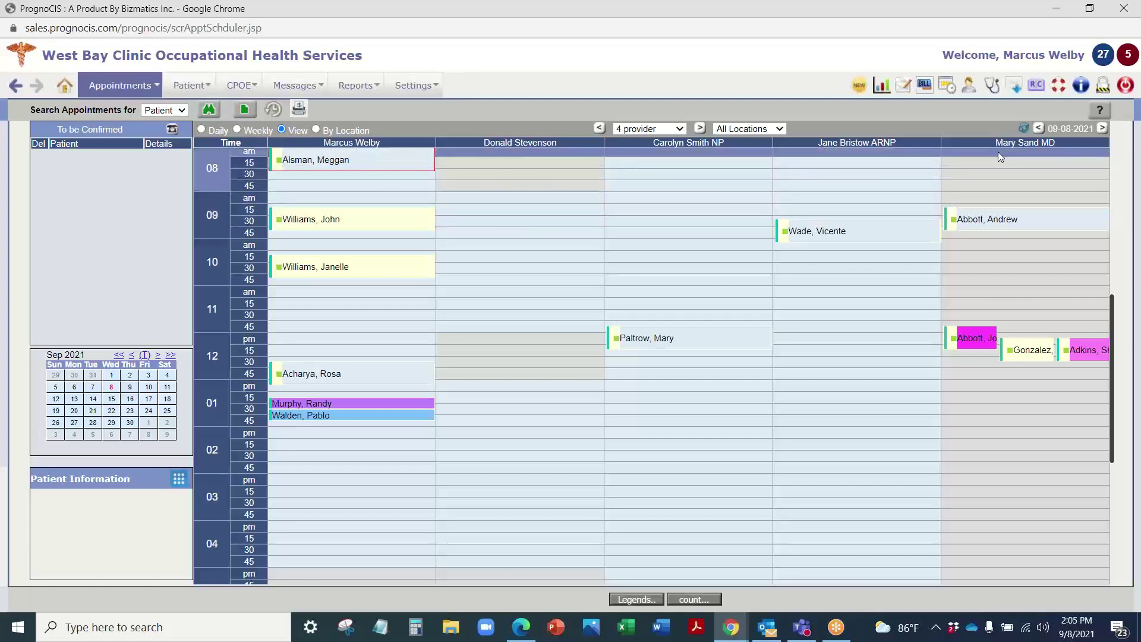
Step: Switch the scheduler to a single provider's weekly view of Sep 08–14
left_click(201, 130)
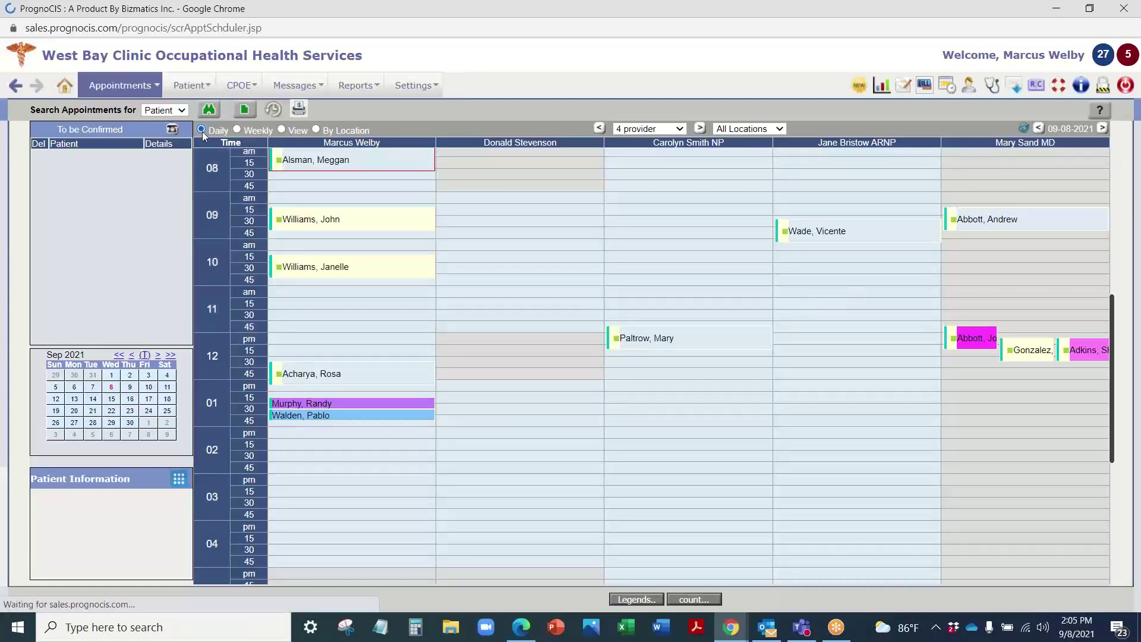
scroll(451, 254, "up", 2)
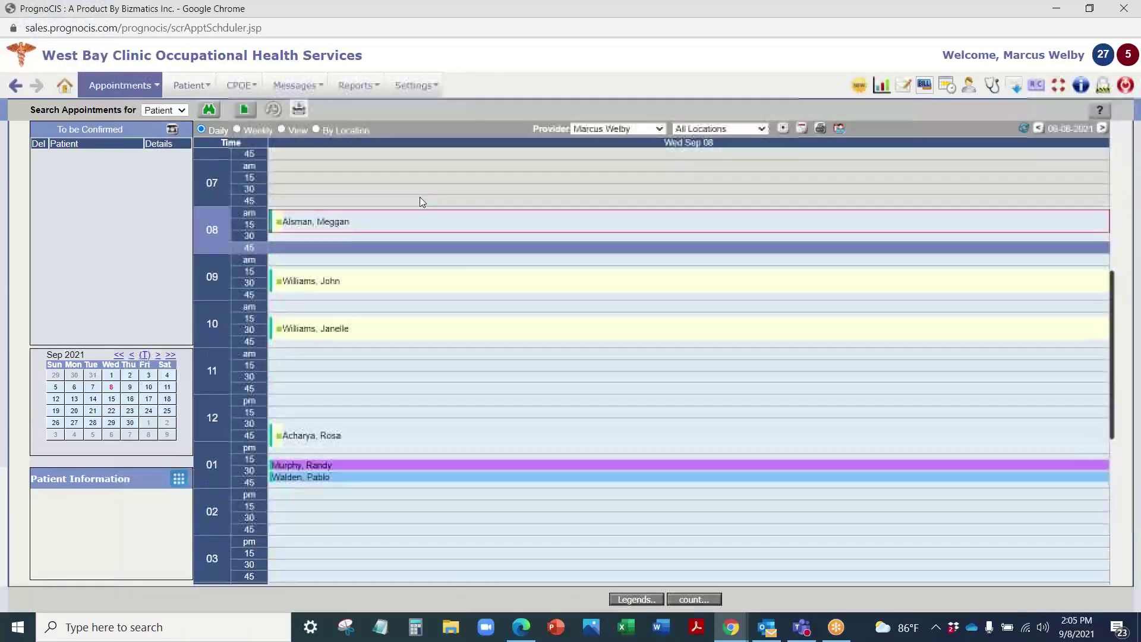
left_click(236, 129)
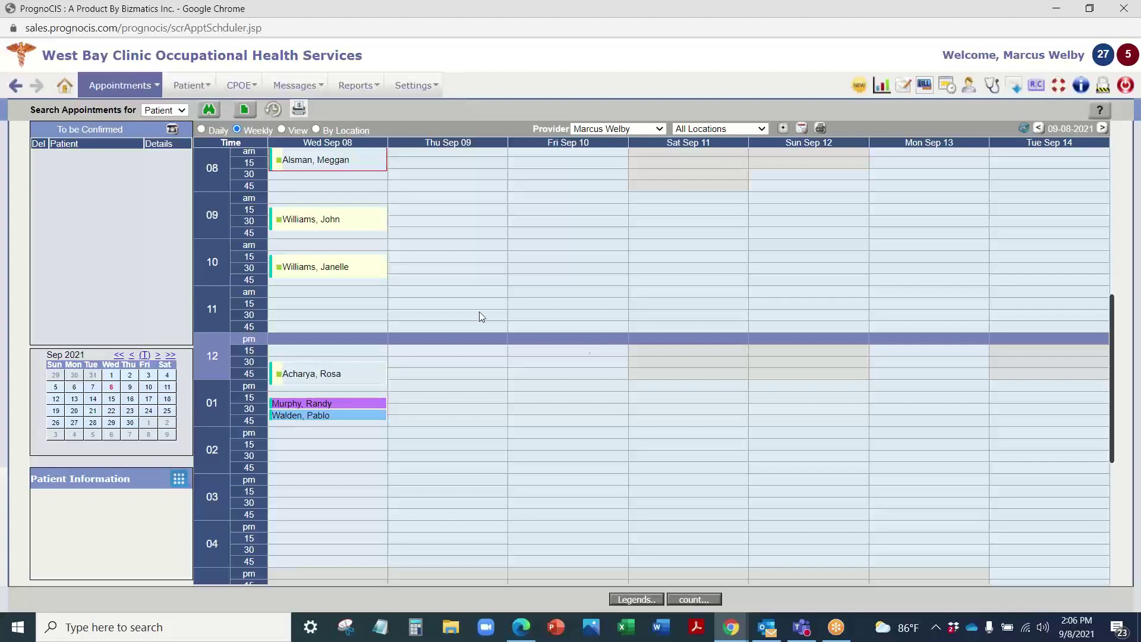
Step: Book the 11:15 Sep 08 slot for an existing patient found by name, then review and close their alerts
left_click(325, 309)
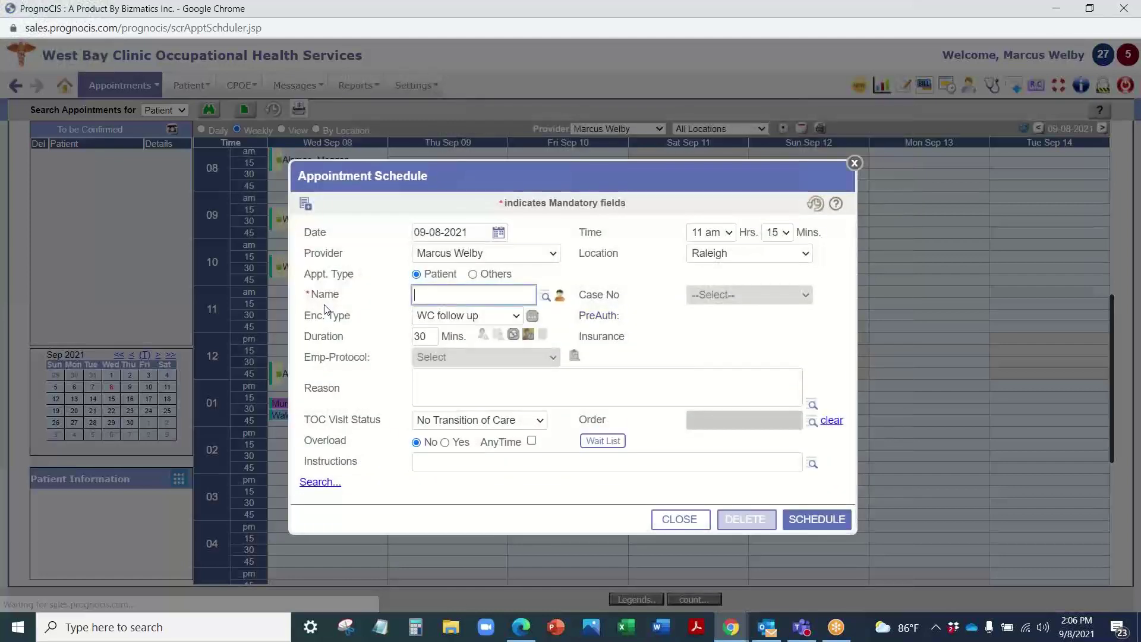
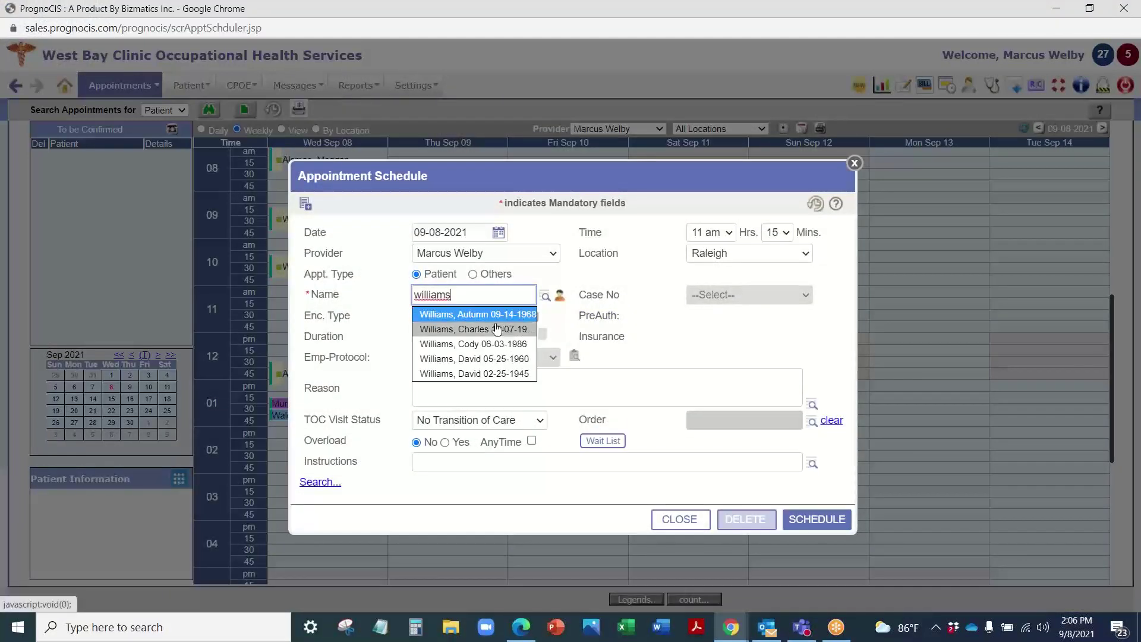
left_click(503, 315)
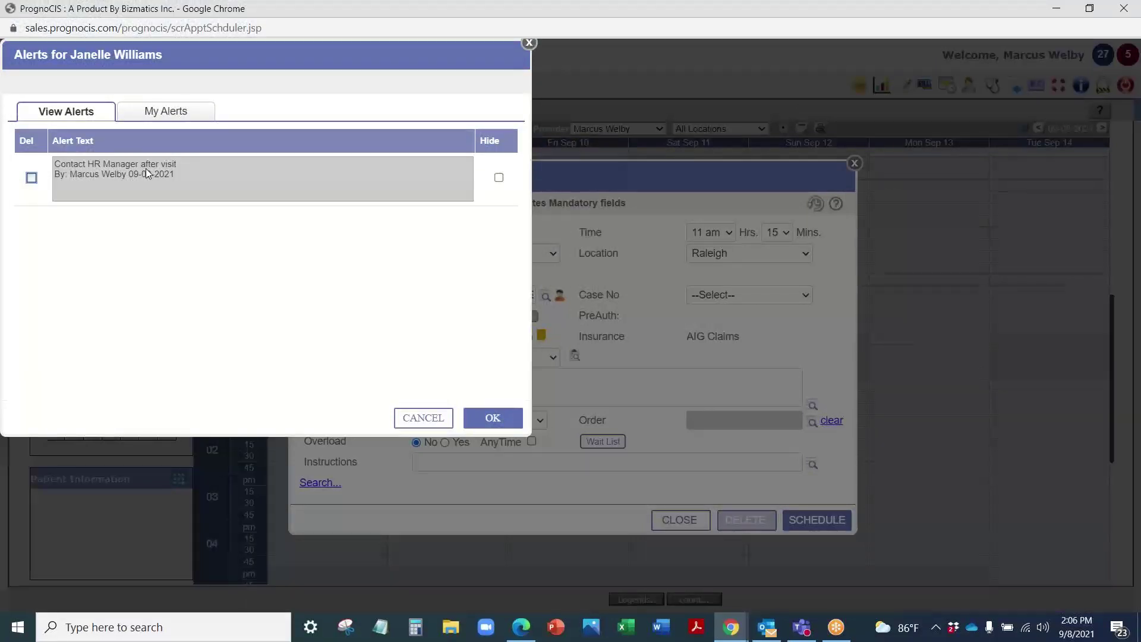
left_click(138, 115)
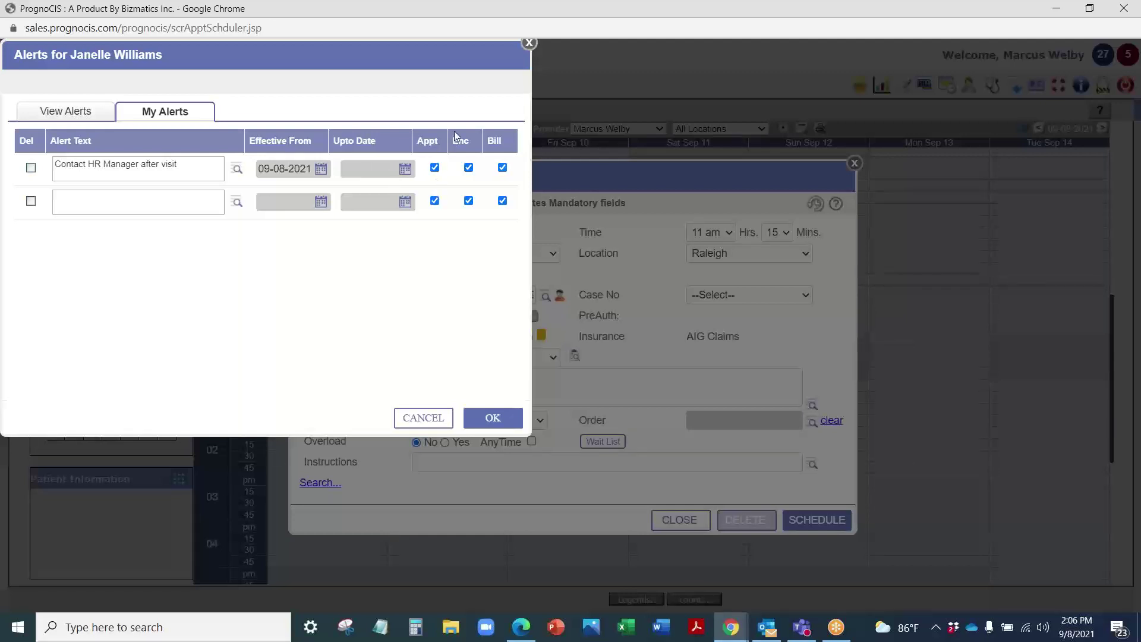
left_click(529, 43)
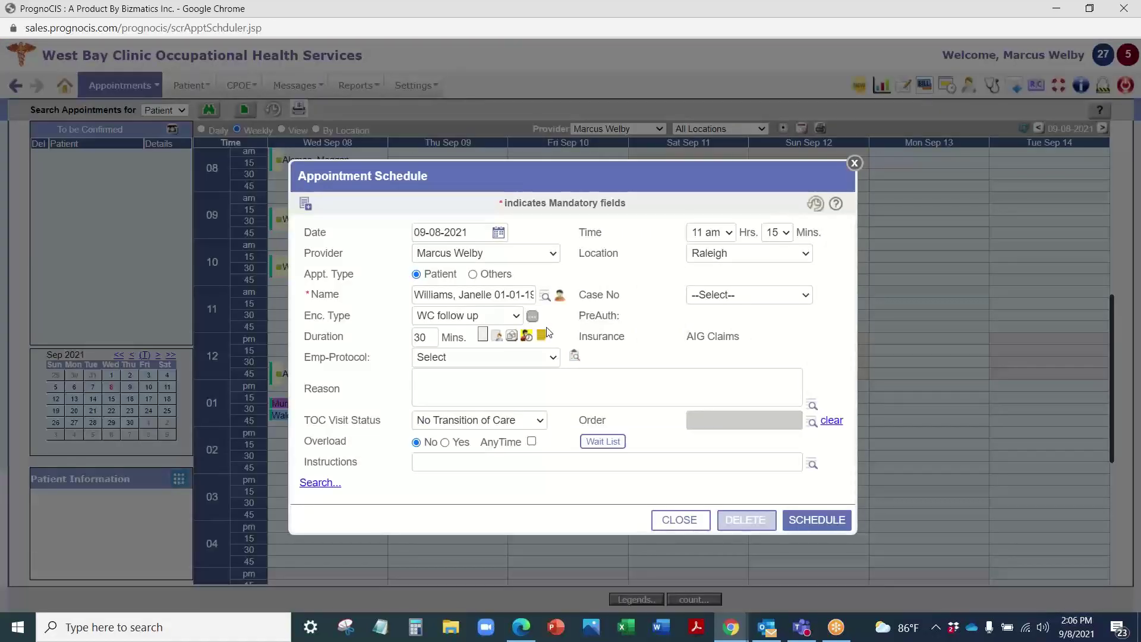
Step: Set Emp-Protocol to Work Related Injury without the tetanus vaccine, then read the AERO Industries notes
left_click(516, 359)
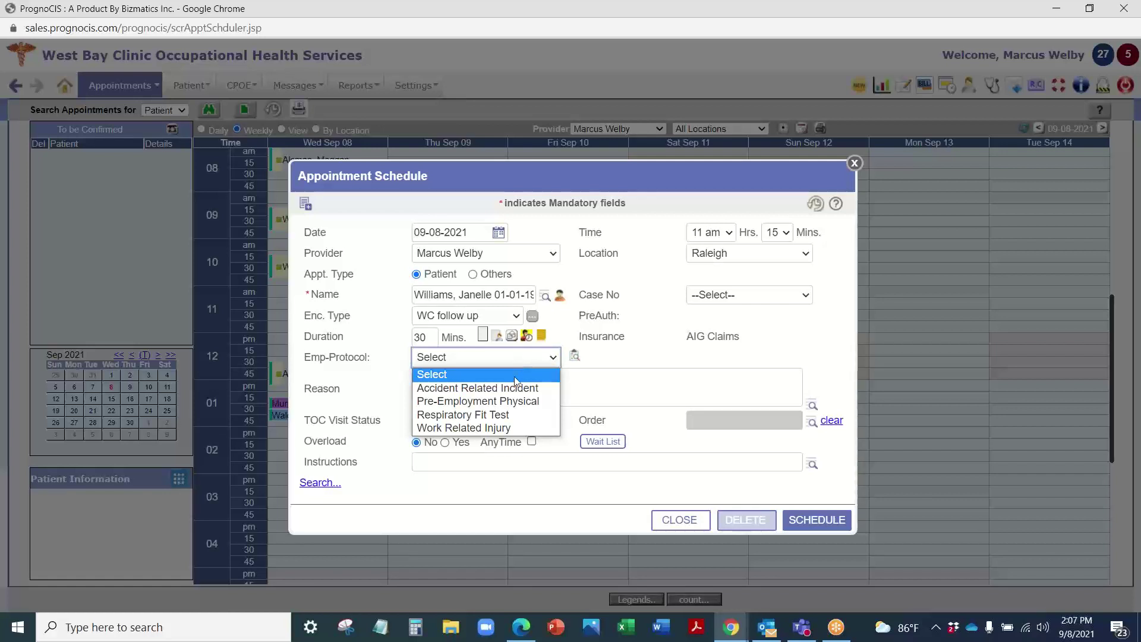
left_click(487, 426)
left_click(574, 356)
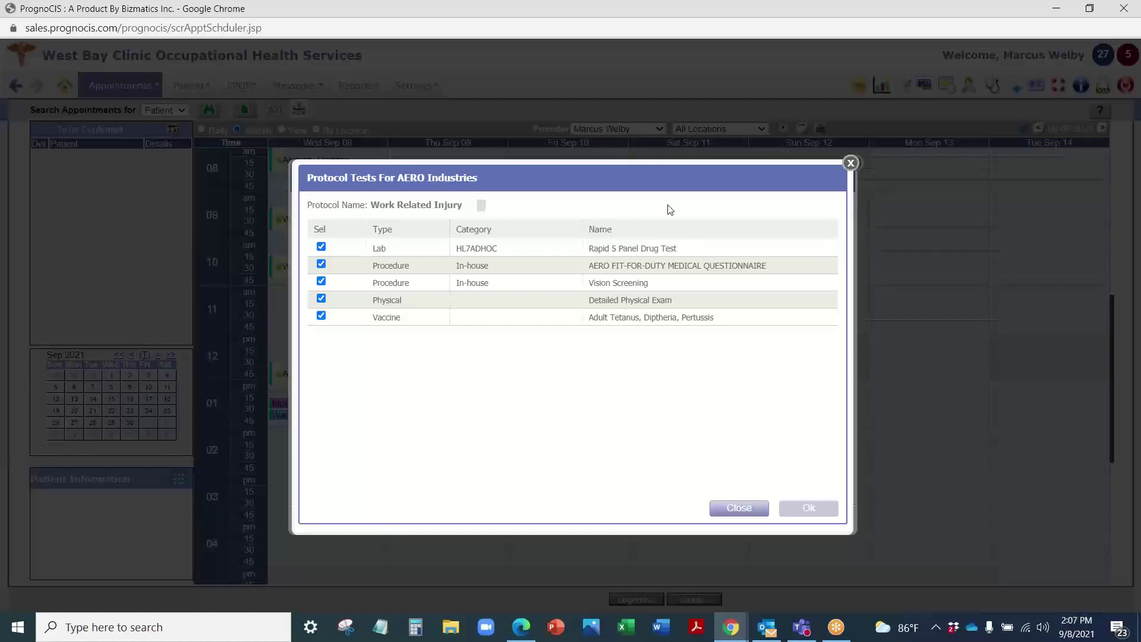
left_click(321, 316)
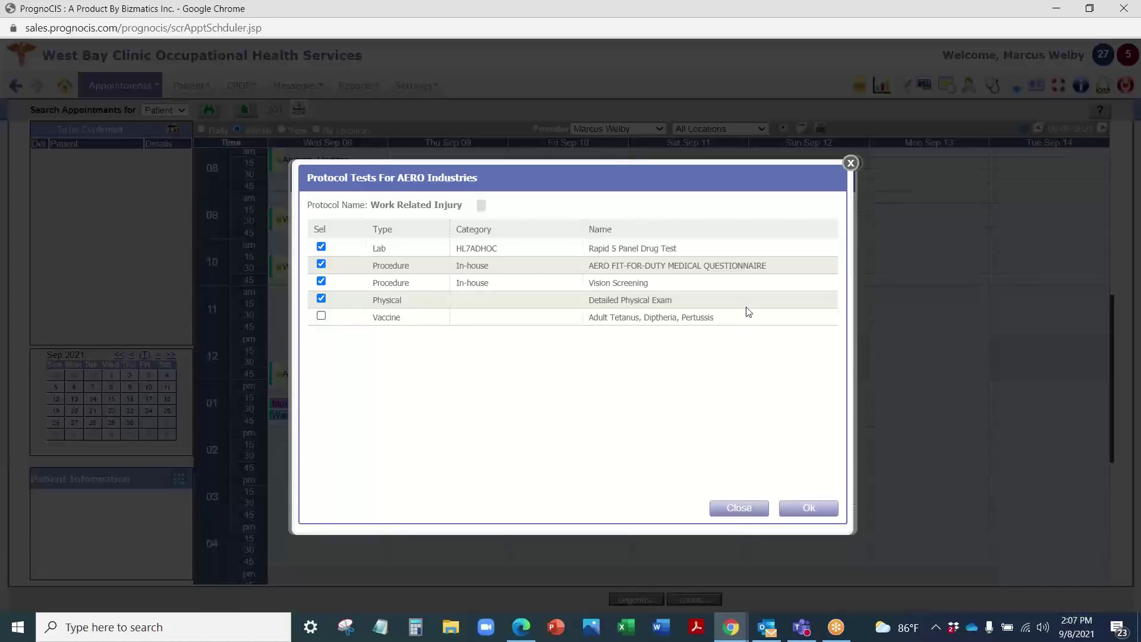
left_click(807, 508)
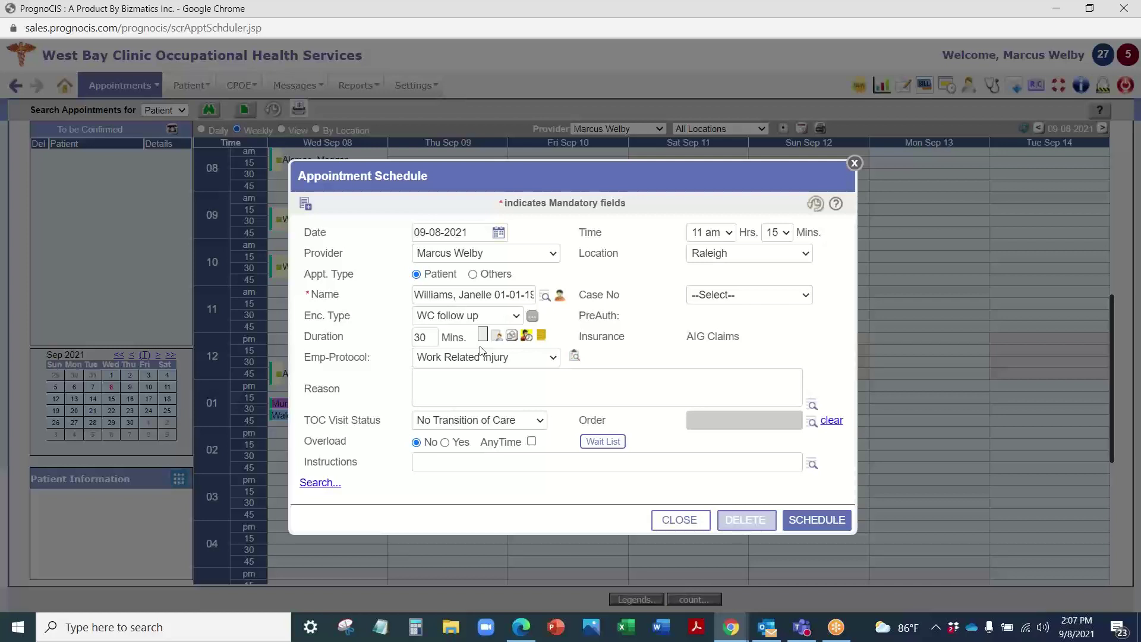
left_click(542, 337)
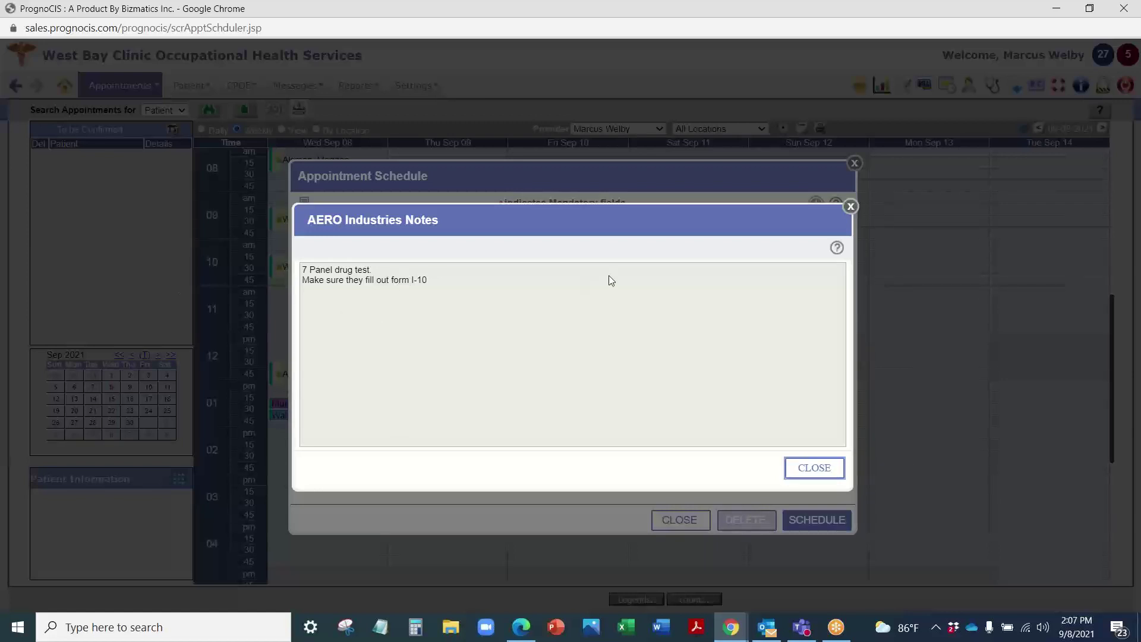
left_click(851, 207)
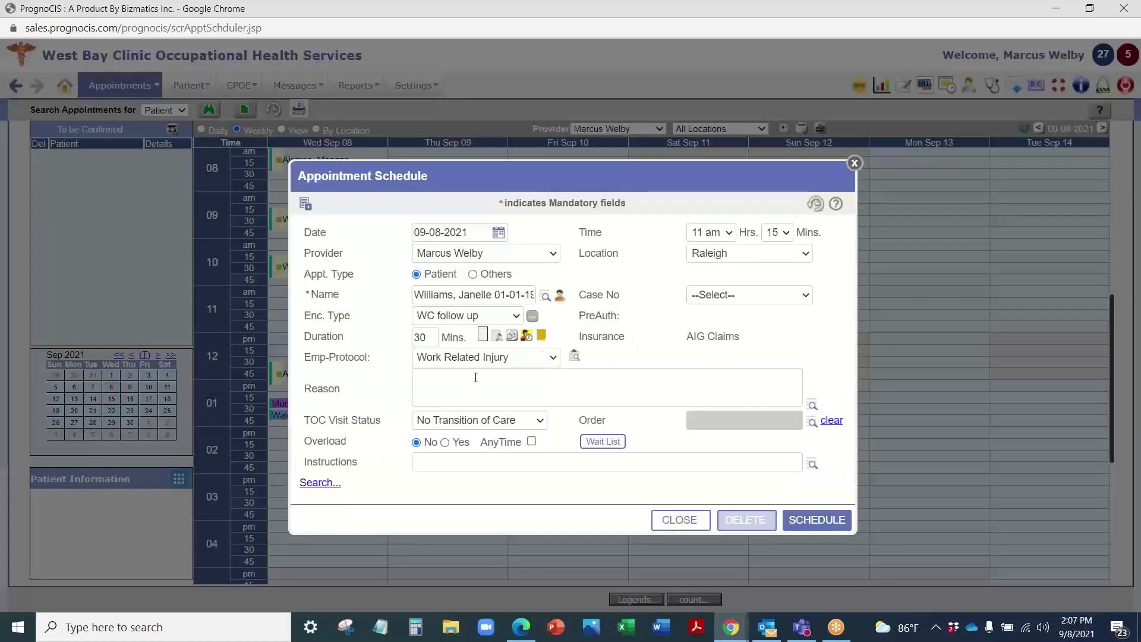
left_click(451, 392)
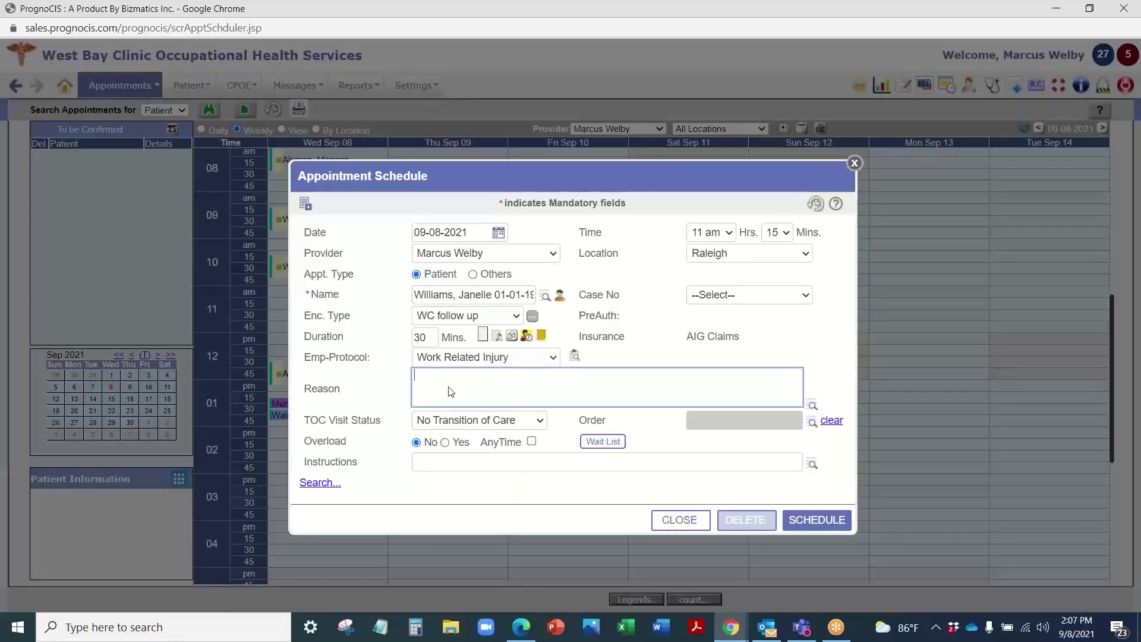
left_click(813, 407)
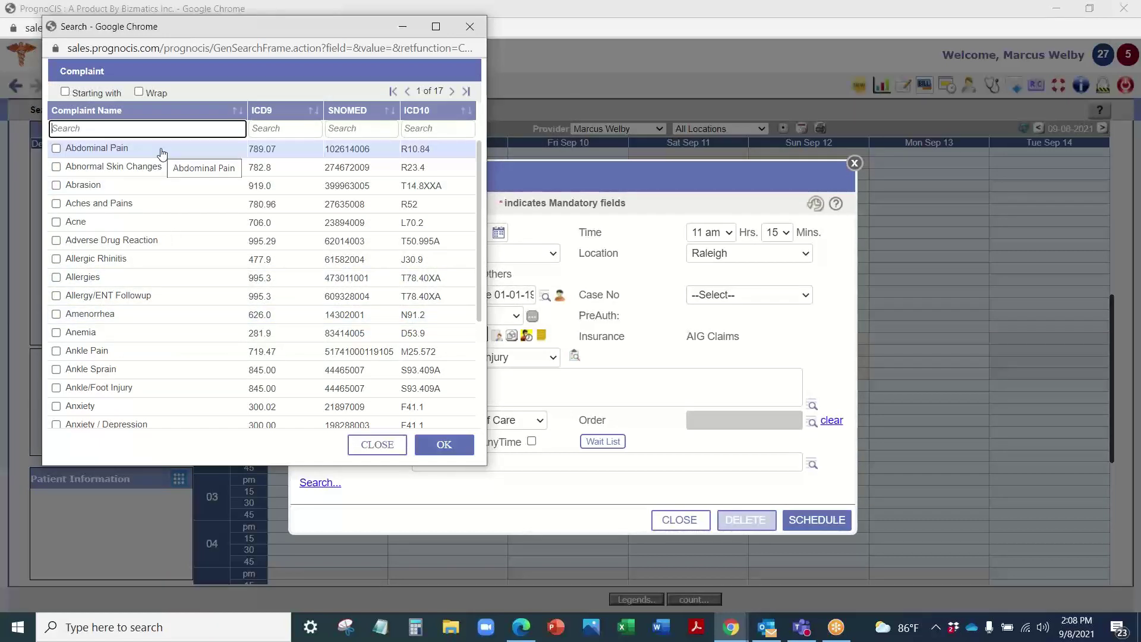
left_click(470, 26)
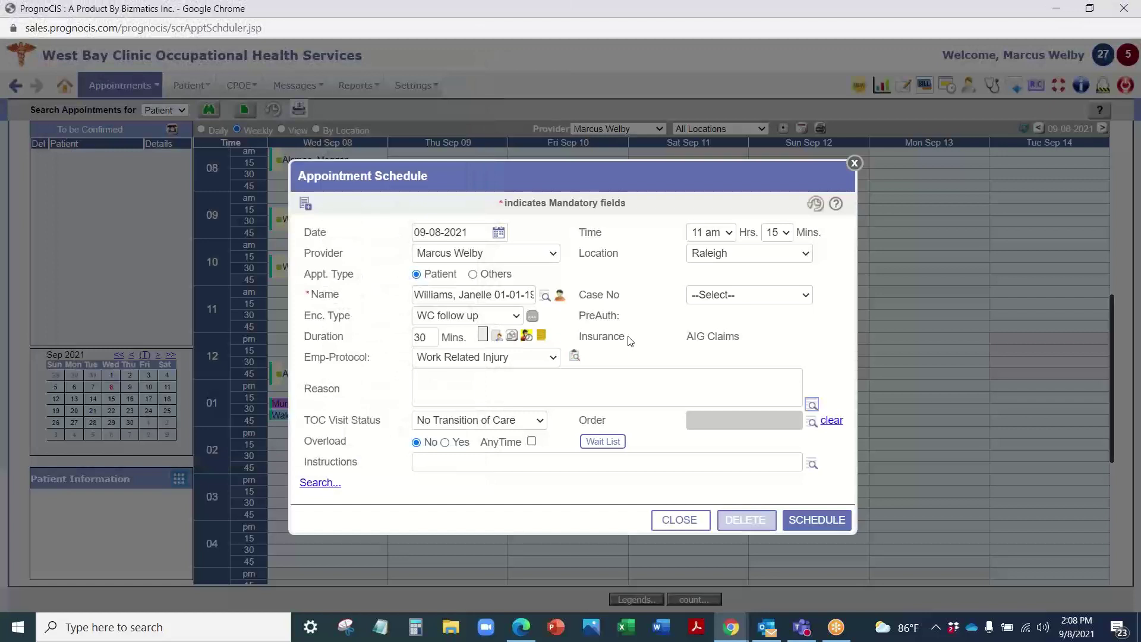
left_click(467, 463)
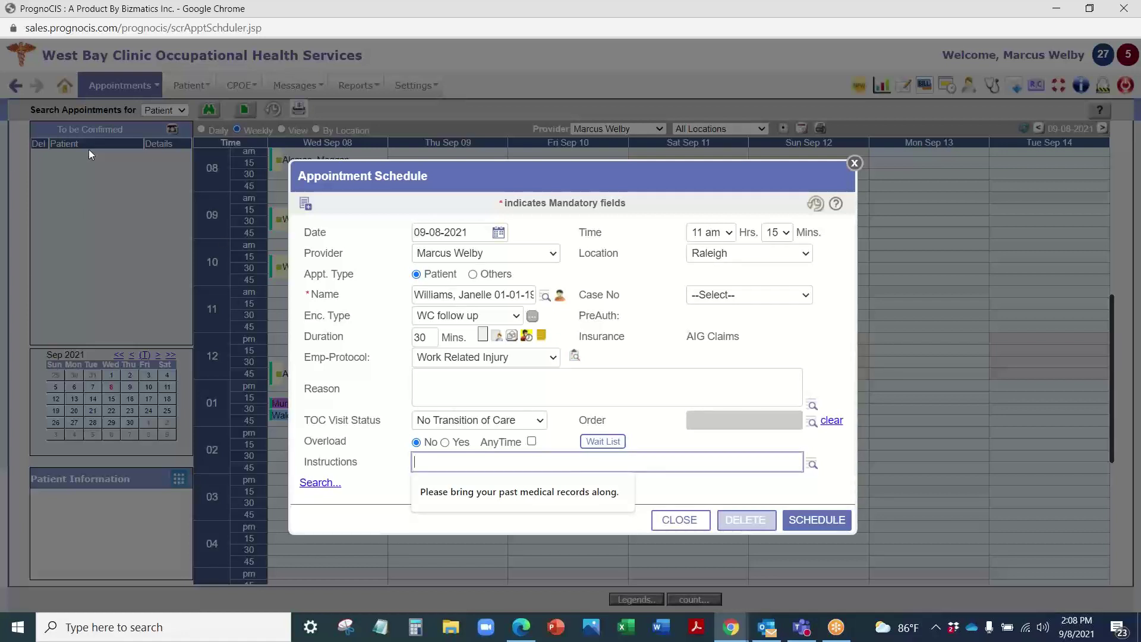
Step: Search open slots with Monday, Wednesday and other weekdays excluded, take the 11:30 am slot, then close the form
left_click(310, 482)
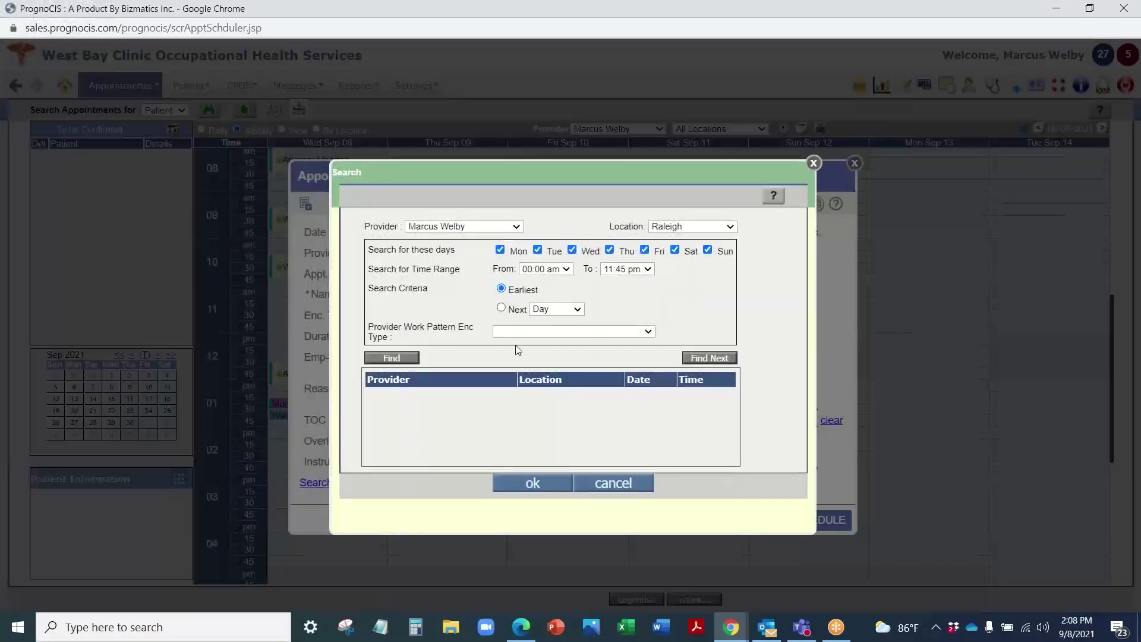
left_click(411, 359)
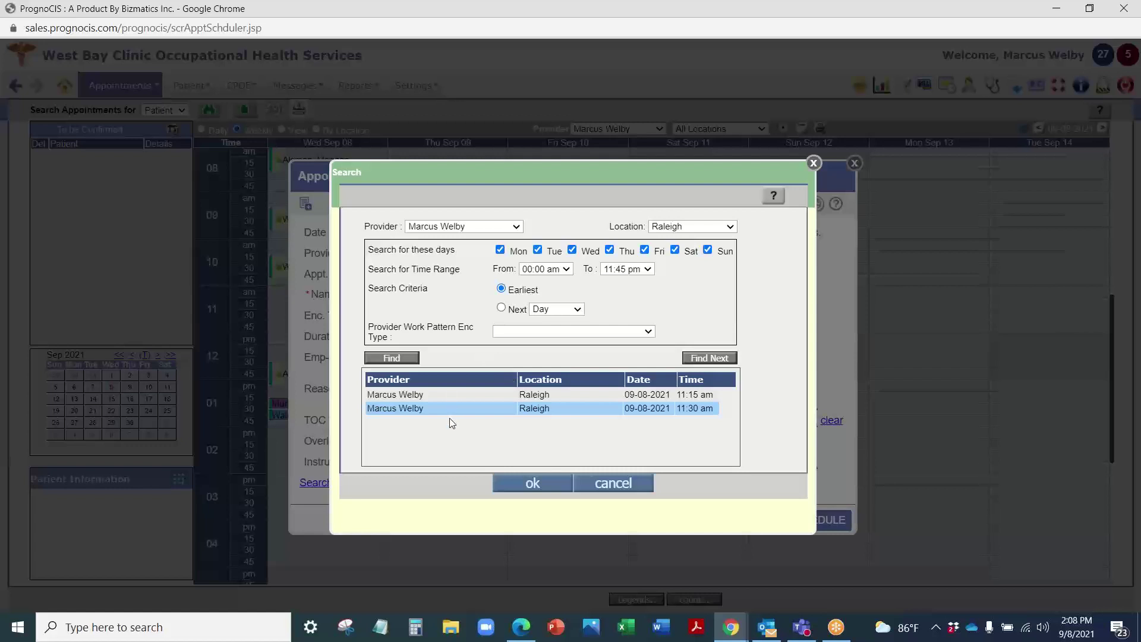
left_click(500, 250)
left_click(572, 250)
left_click(610, 250)
left_click(645, 249)
left_click(708, 250)
left_click(533, 482)
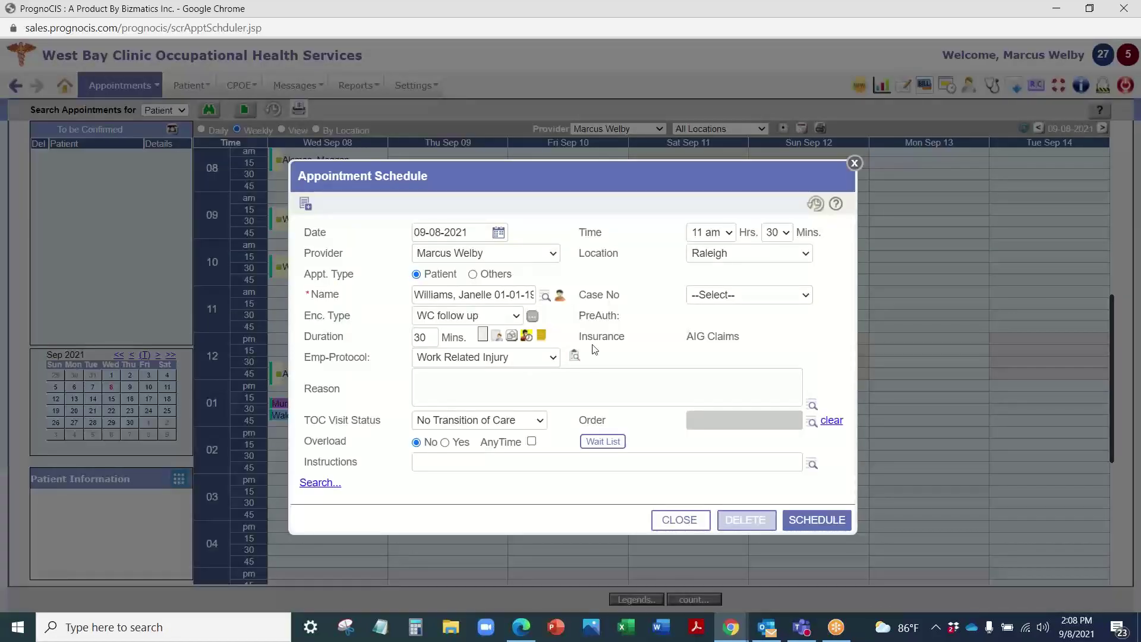
left_click(854, 164)
Step: Start a blank 11:15 appointment, look up a new patient's employer, then cancel and close the form
left_click(296, 301)
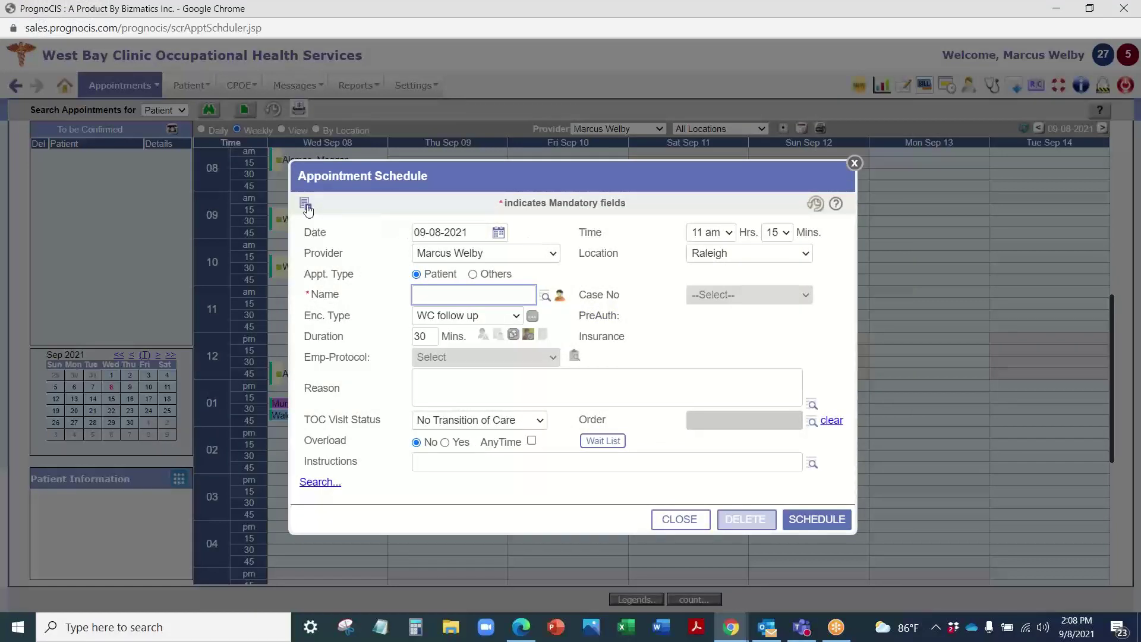
left_click(306, 205)
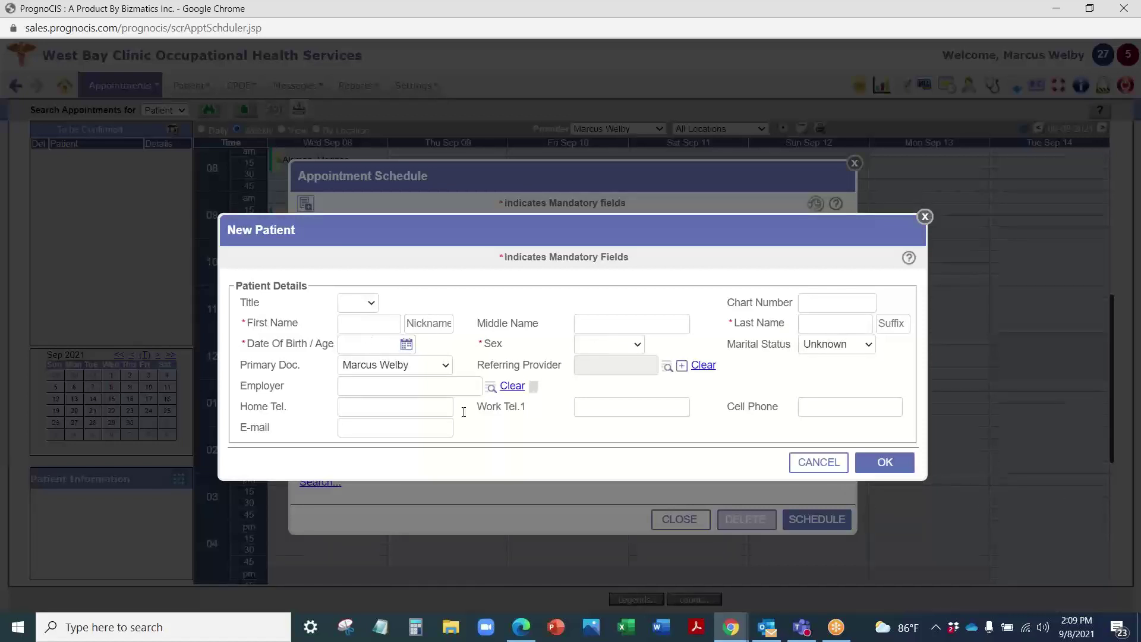
left_click(491, 387)
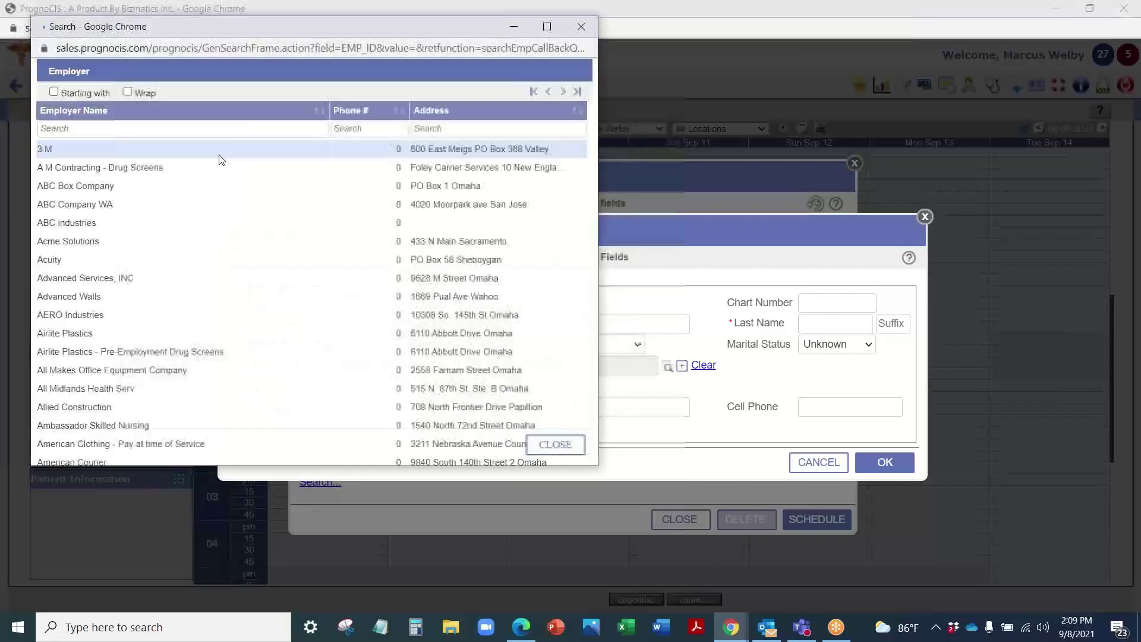
left_click(581, 28)
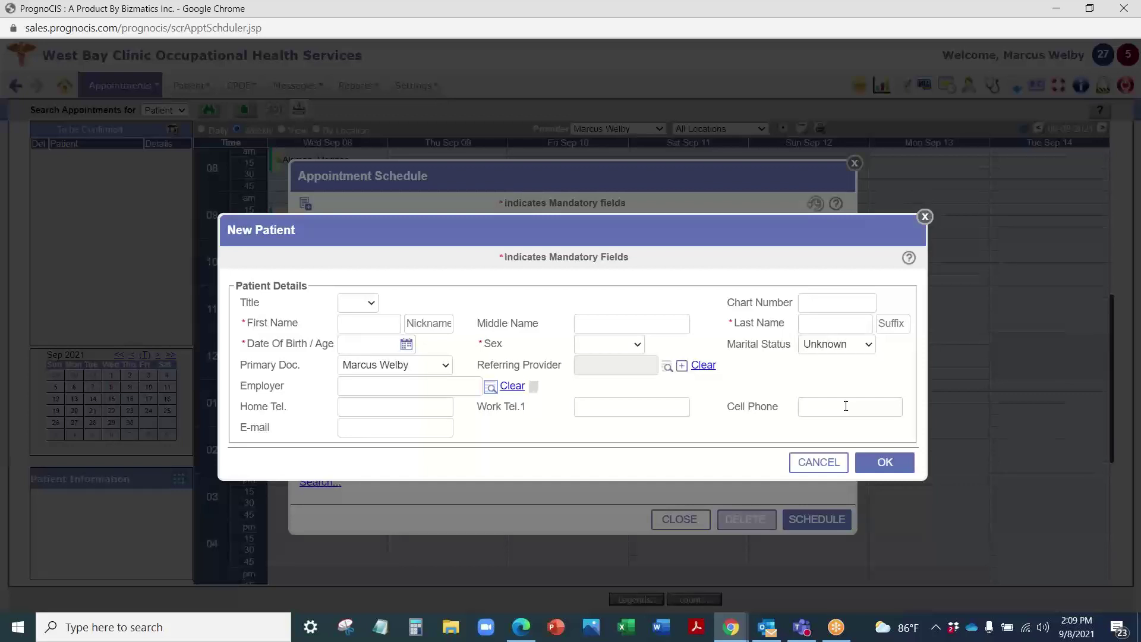
left_click(925, 218)
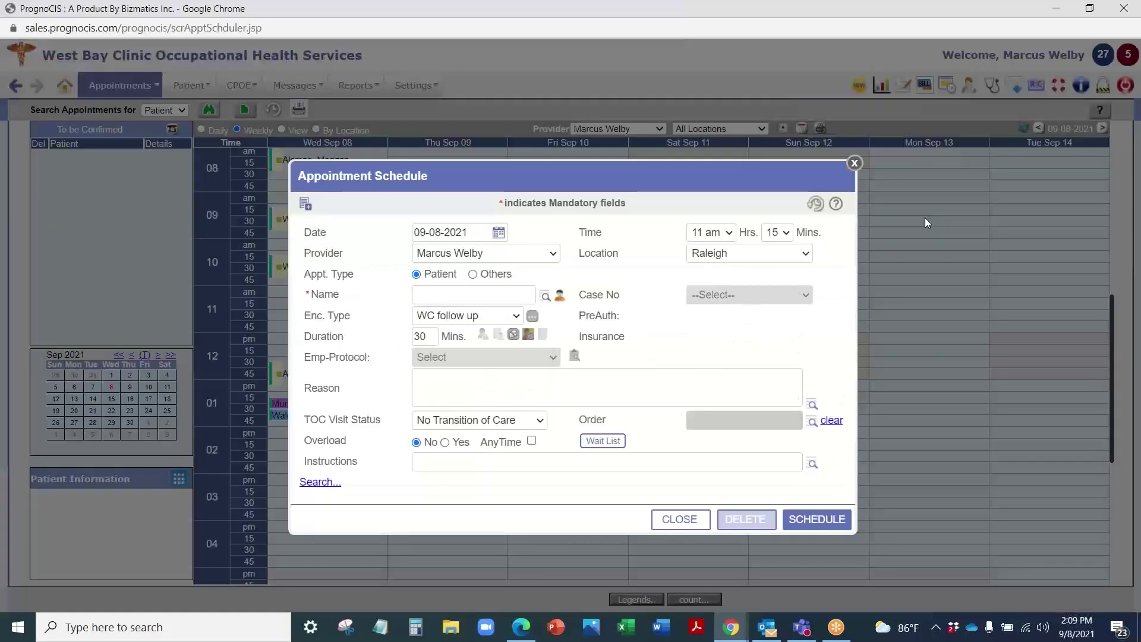
left_click(854, 164)
Step: Open the 10:30 ankle-injury appointment and make it recur weekly on Mon, Wed, Fri for 12 occurrences
double_click(333, 267)
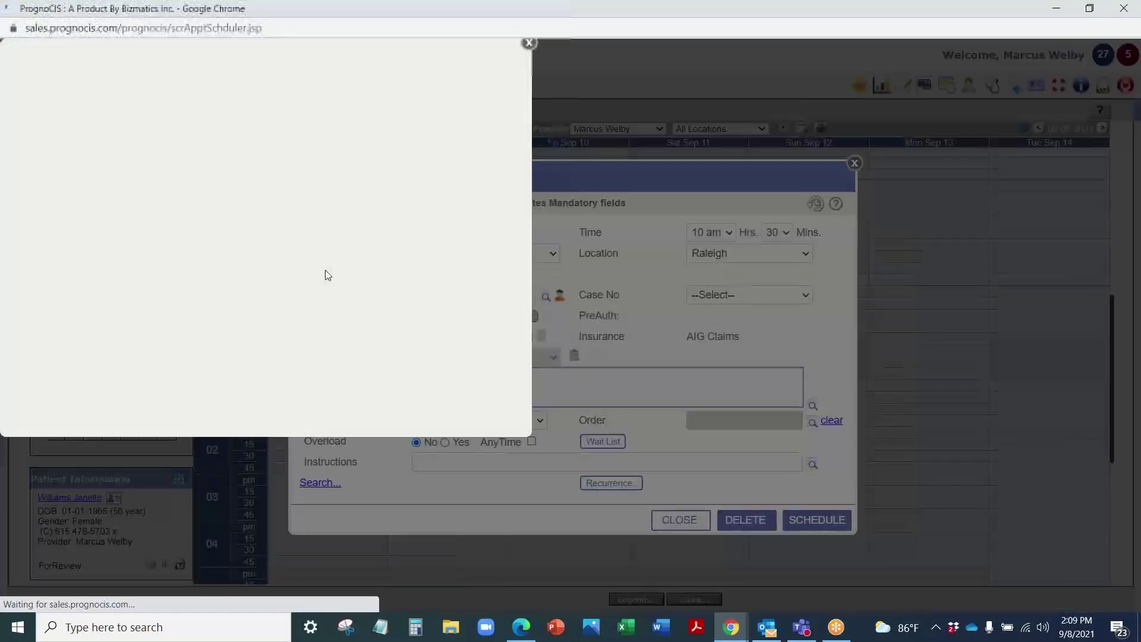
left_click(529, 44)
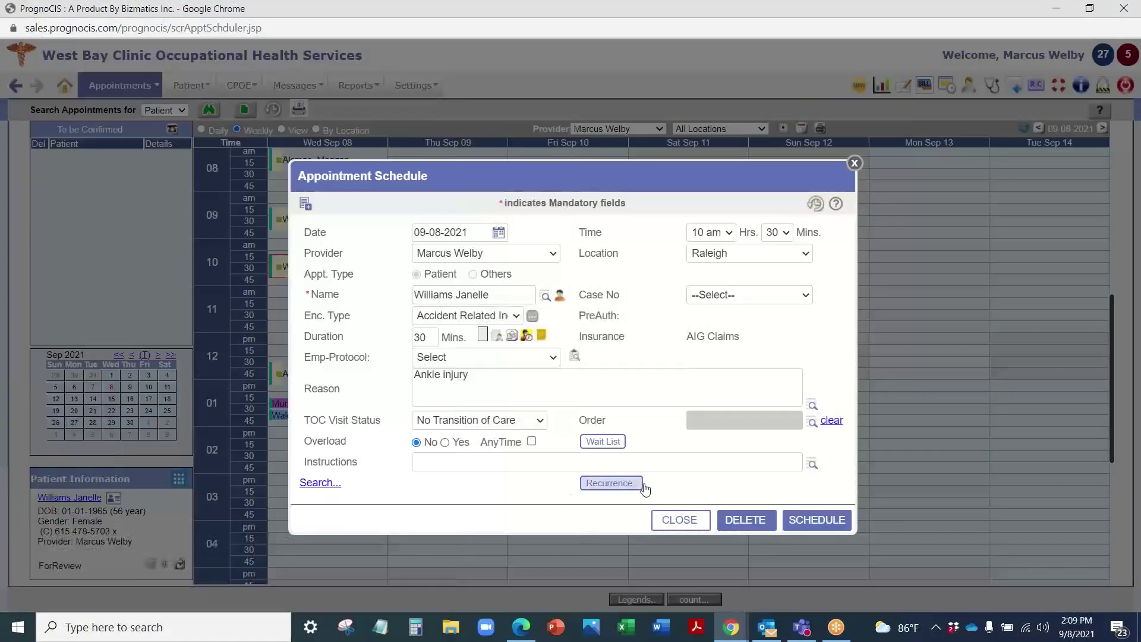
left_click(612, 484)
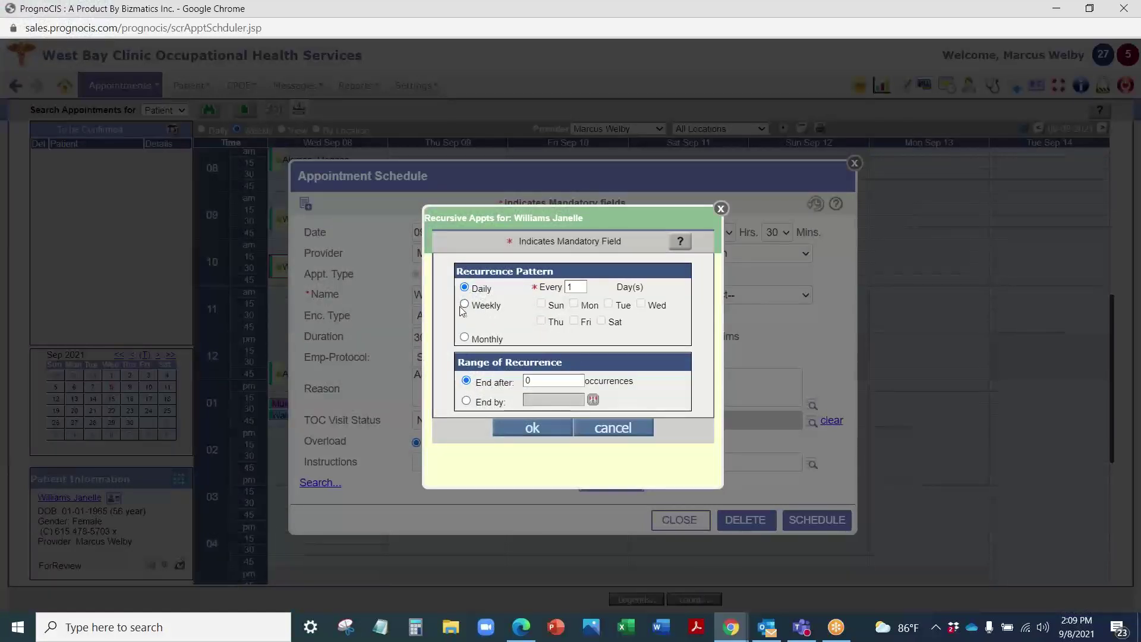
left_click(464, 304)
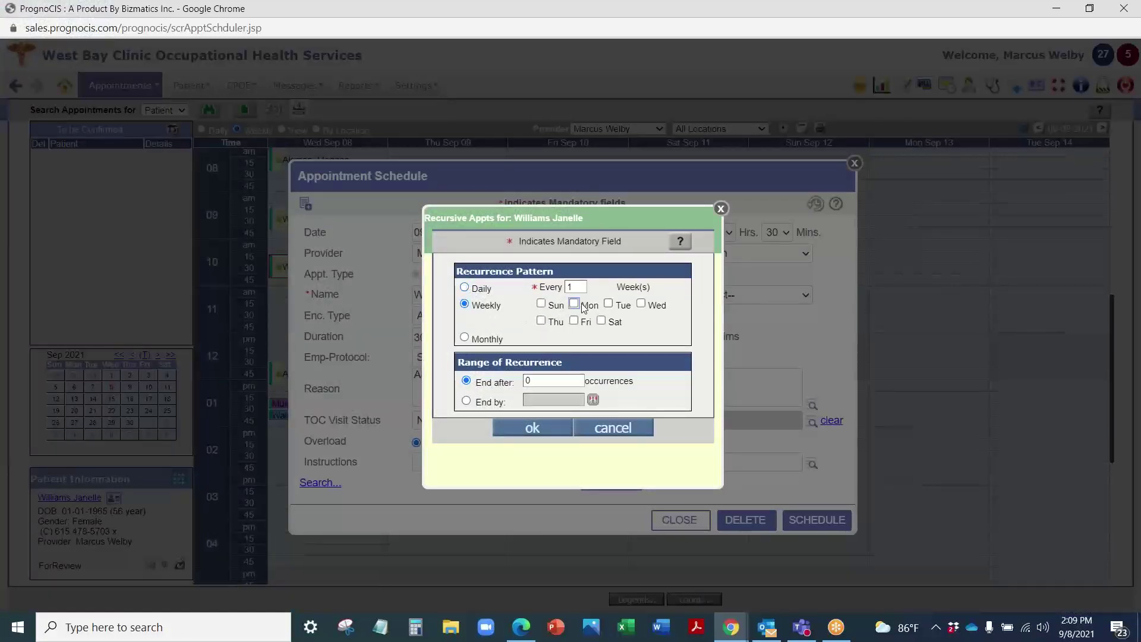
left_click(574, 303)
left_click(641, 303)
left_click(574, 321)
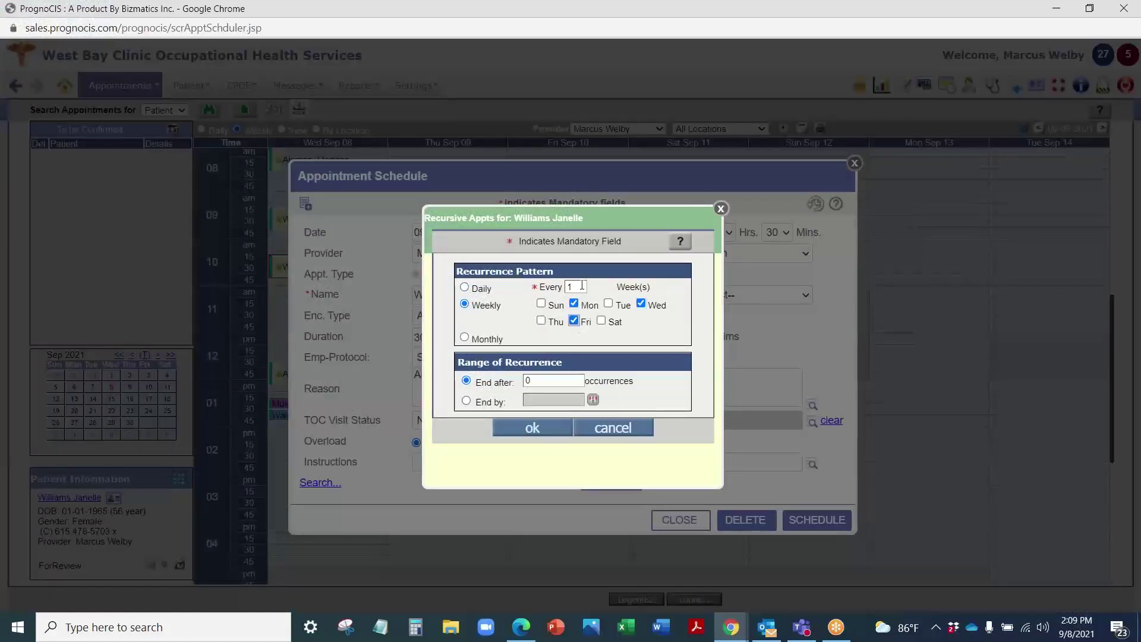
double_click(529, 380)
type("12")
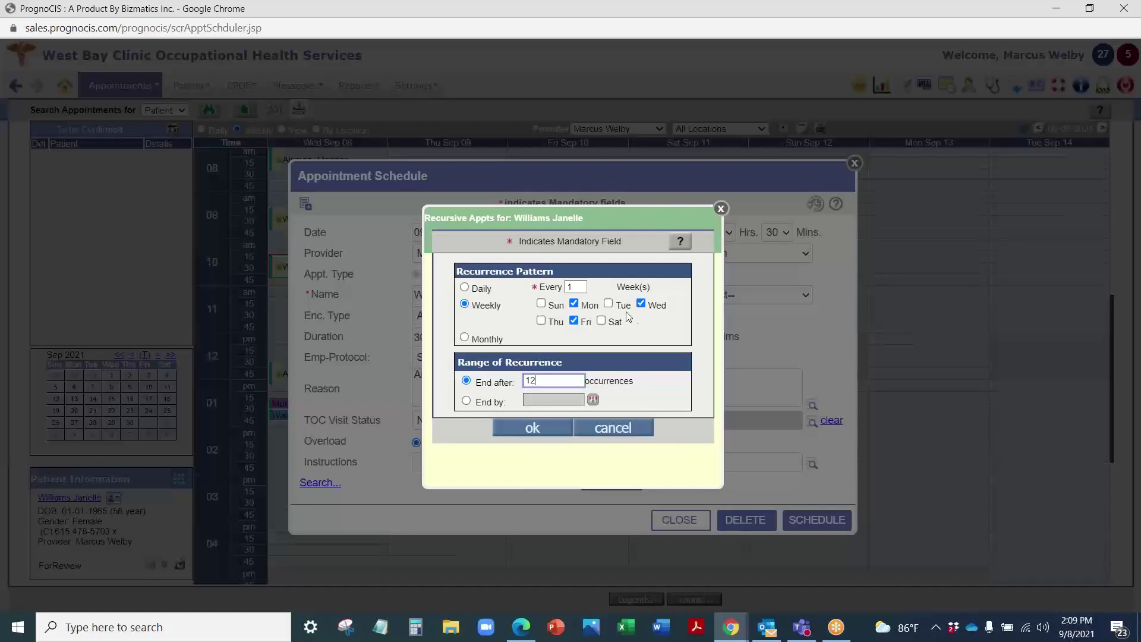
left_click(721, 209)
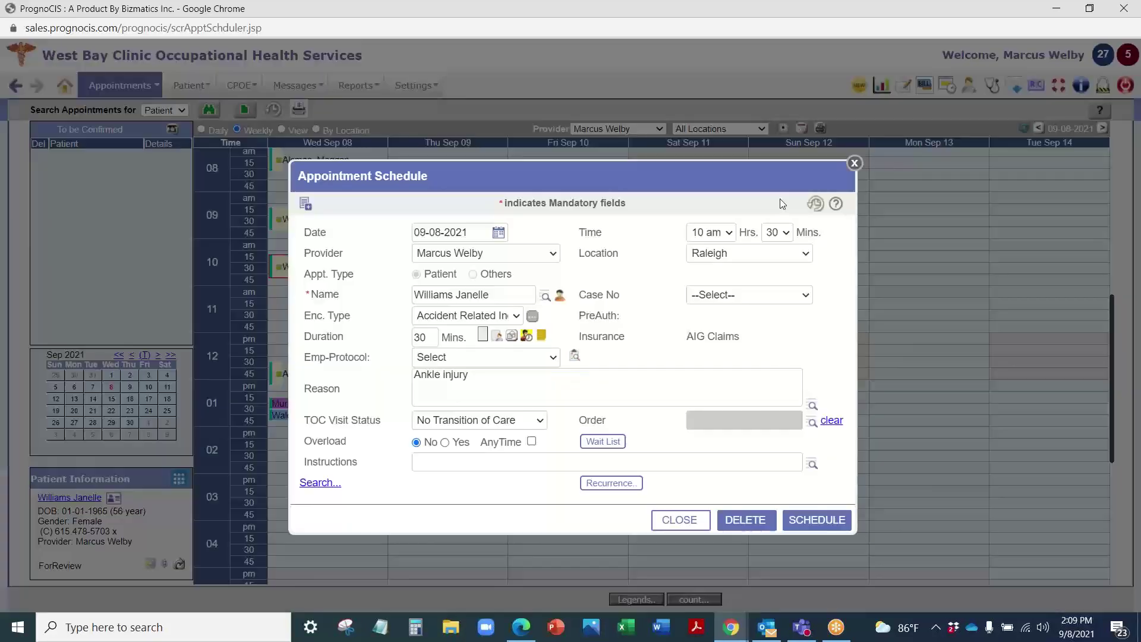
Step: Close the appointment form and open the 10:30 patient's full Patient Information record
left_click(855, 163)
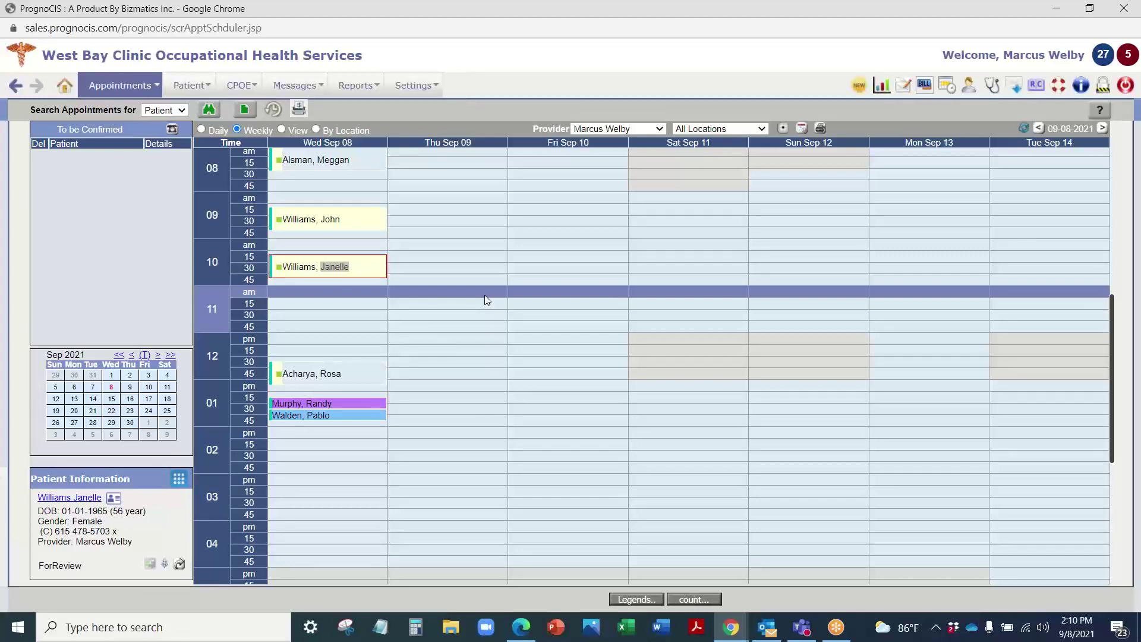
scroll(358, 331, "up", 1)
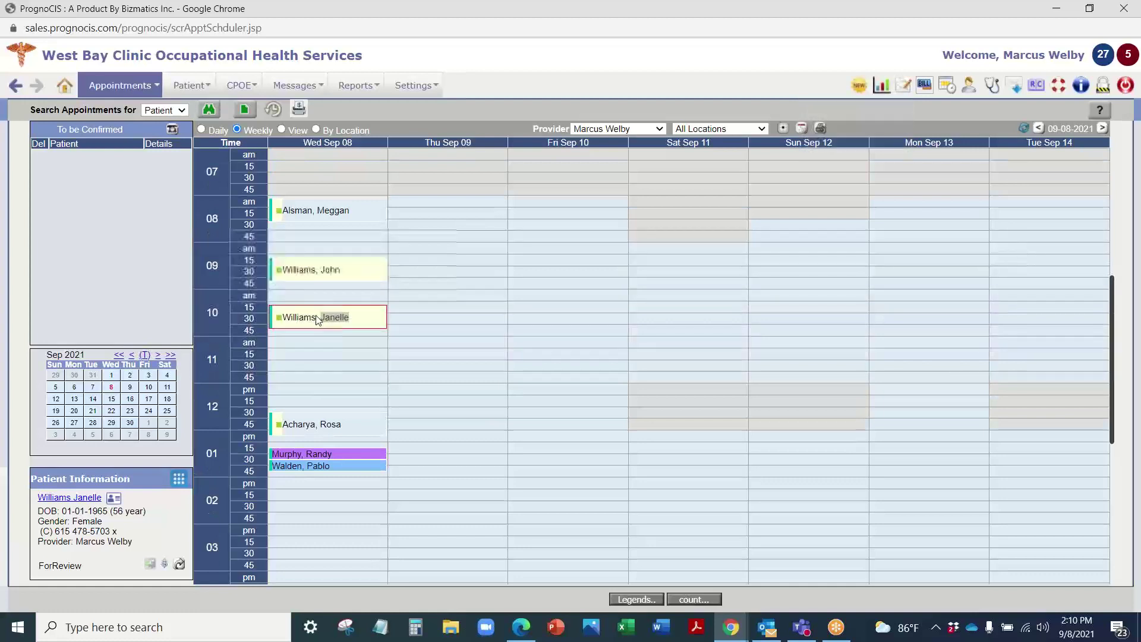
mouse_move(316, 319)
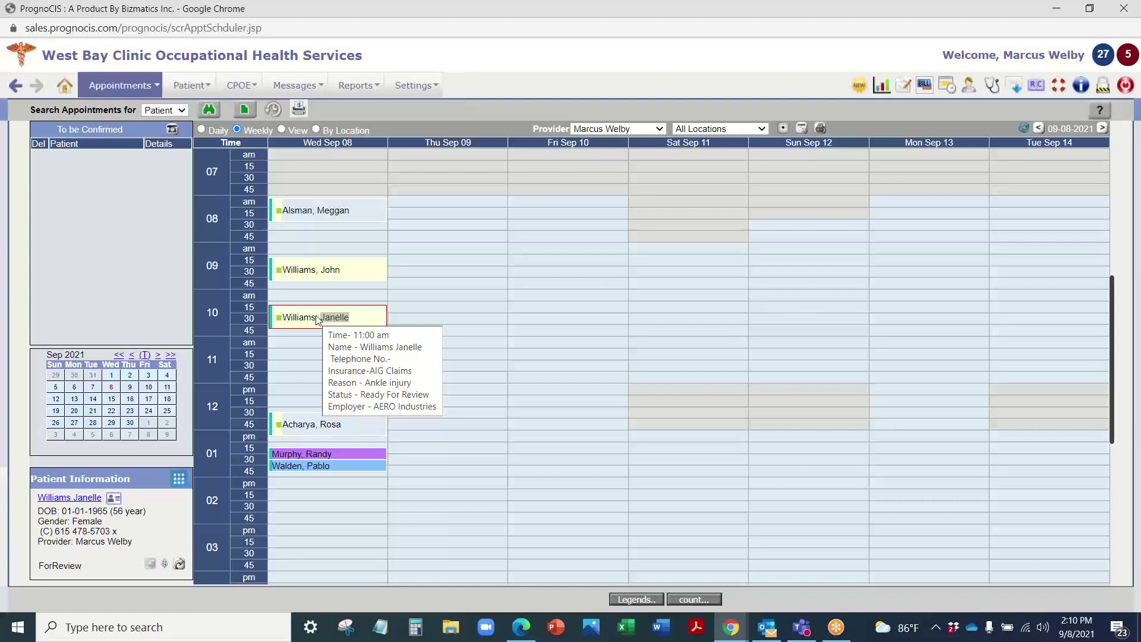
left_click(81, 499)
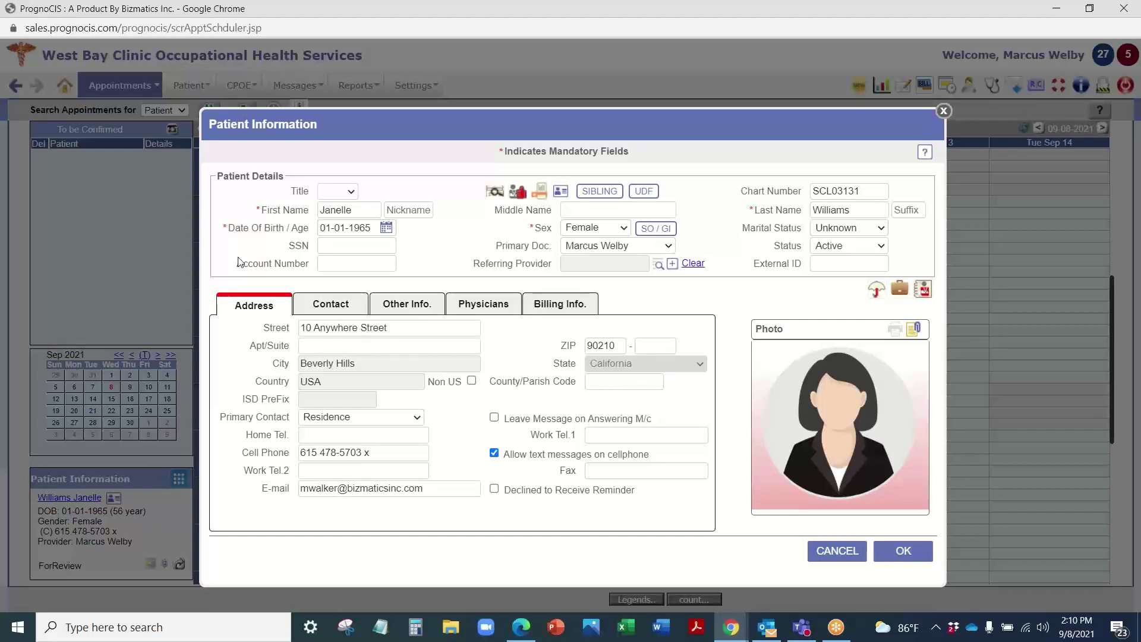
Step: Close the patient record and compare the provider-column View and By Location schedule layouts
left_click(944, 112)
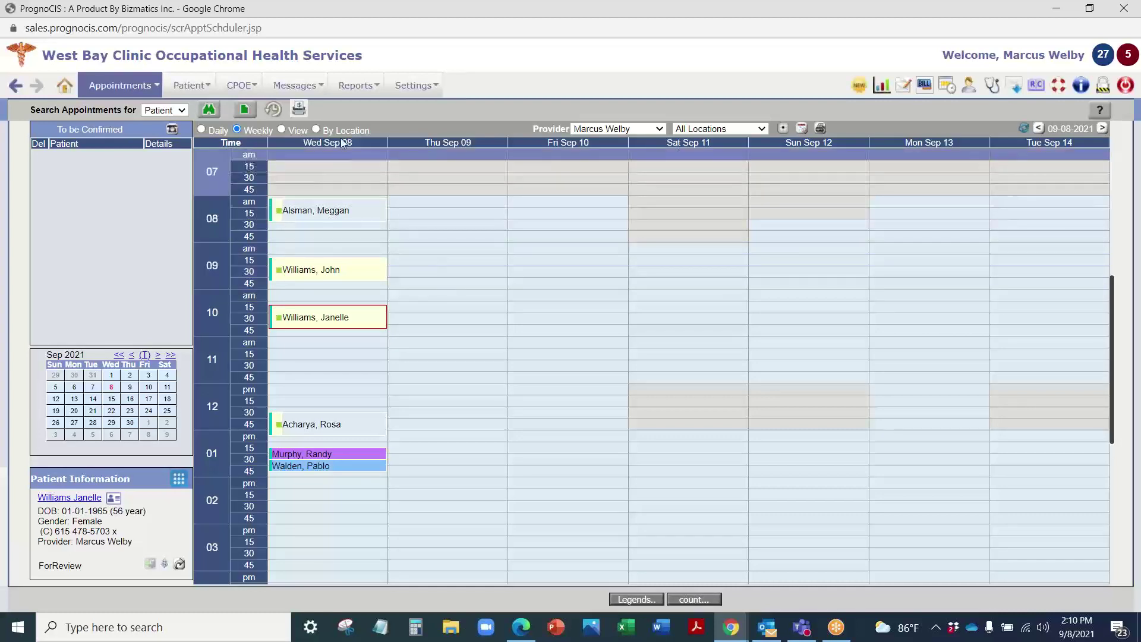
left_click(281, 131)
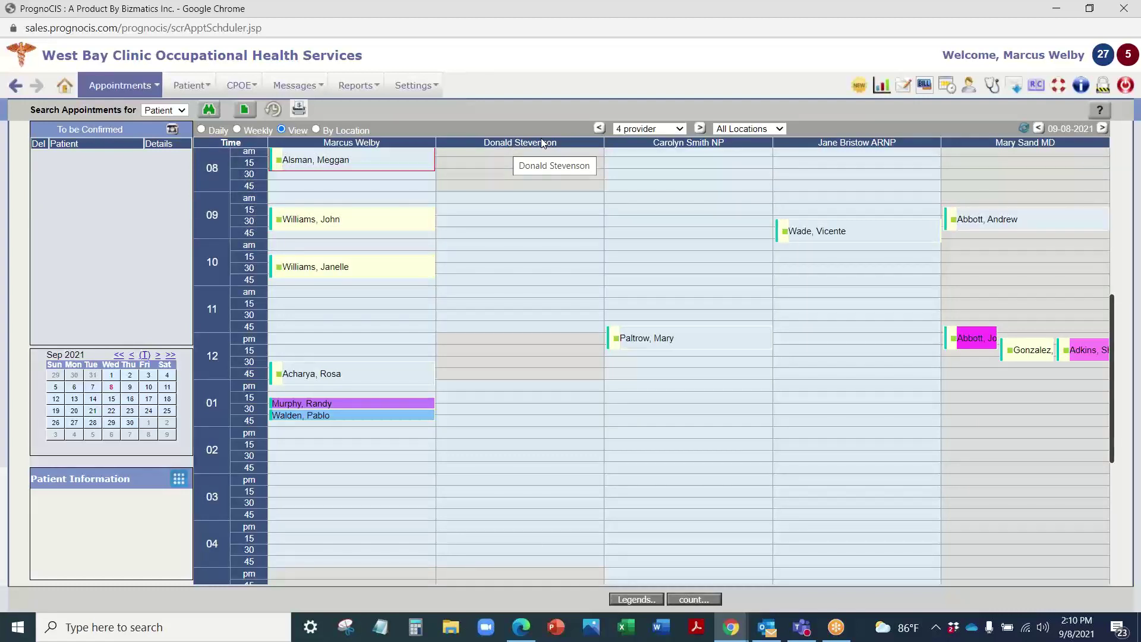
left_click(316, 129)
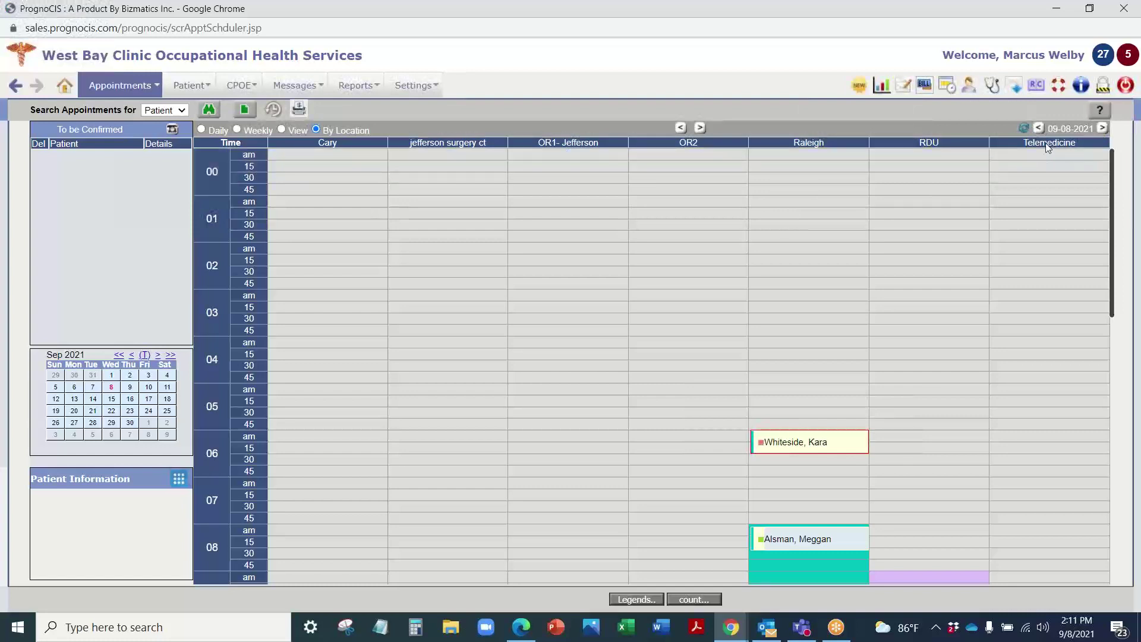
left_click(282, 130)
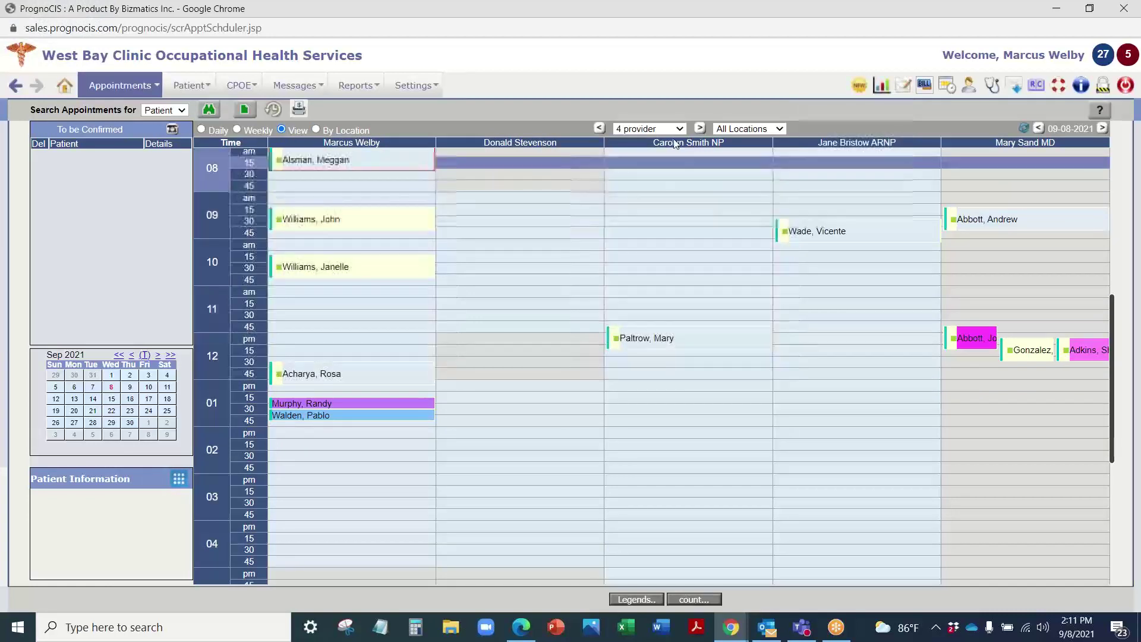
Step: Try the 7 provider view, settle on the 2 doc view, and select the 9:30 appointment
left_click(662, 130)
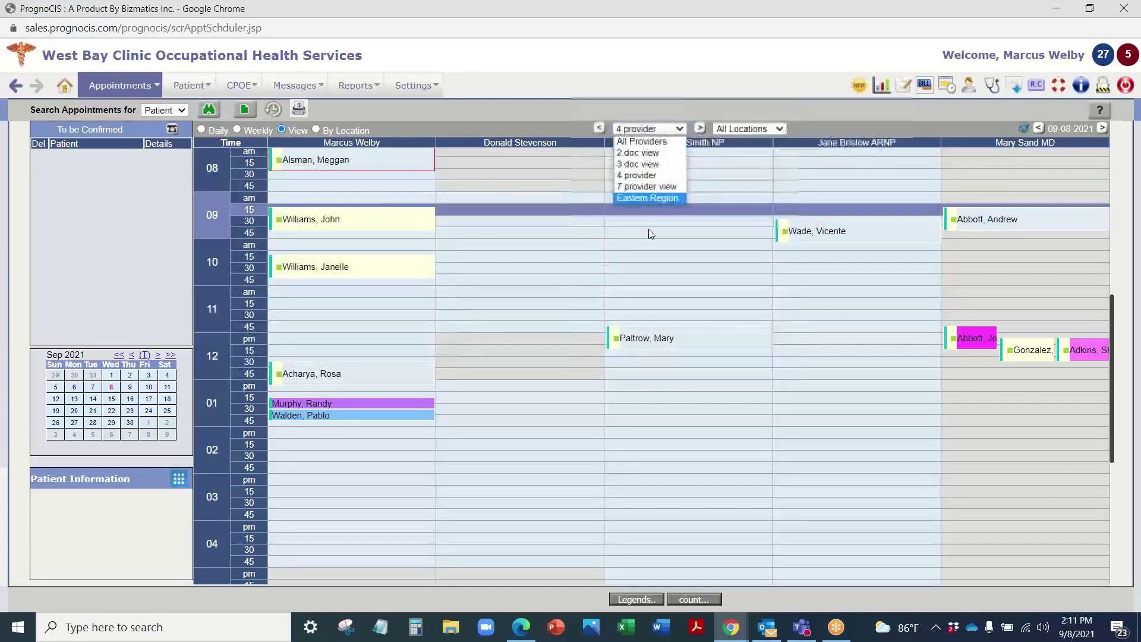
left_click(647, 188)
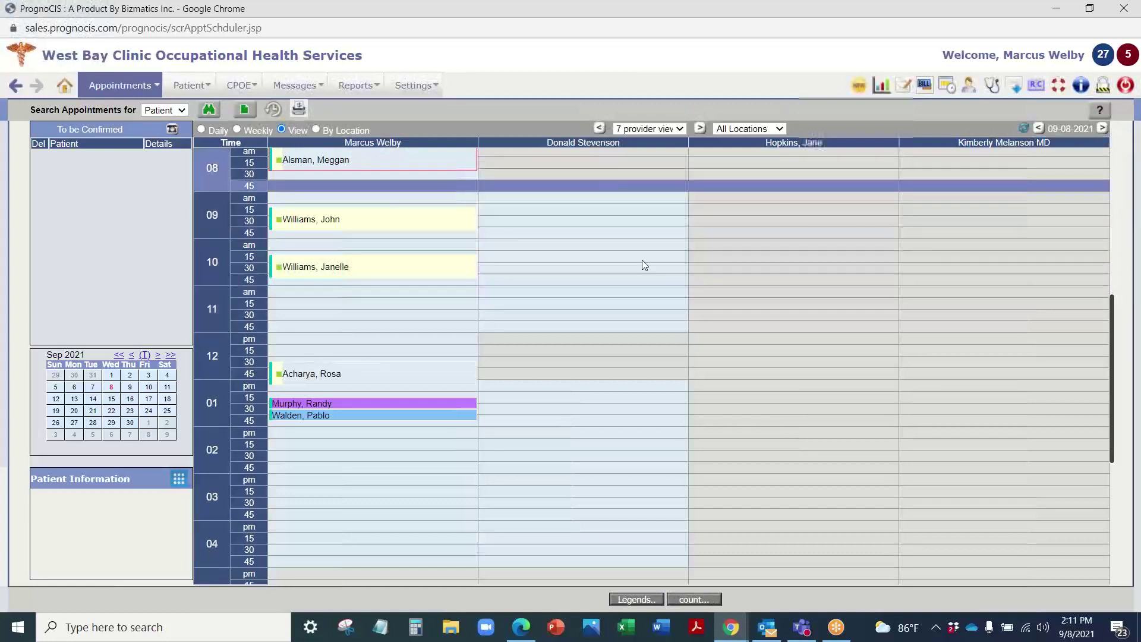
left_click(650, 129)
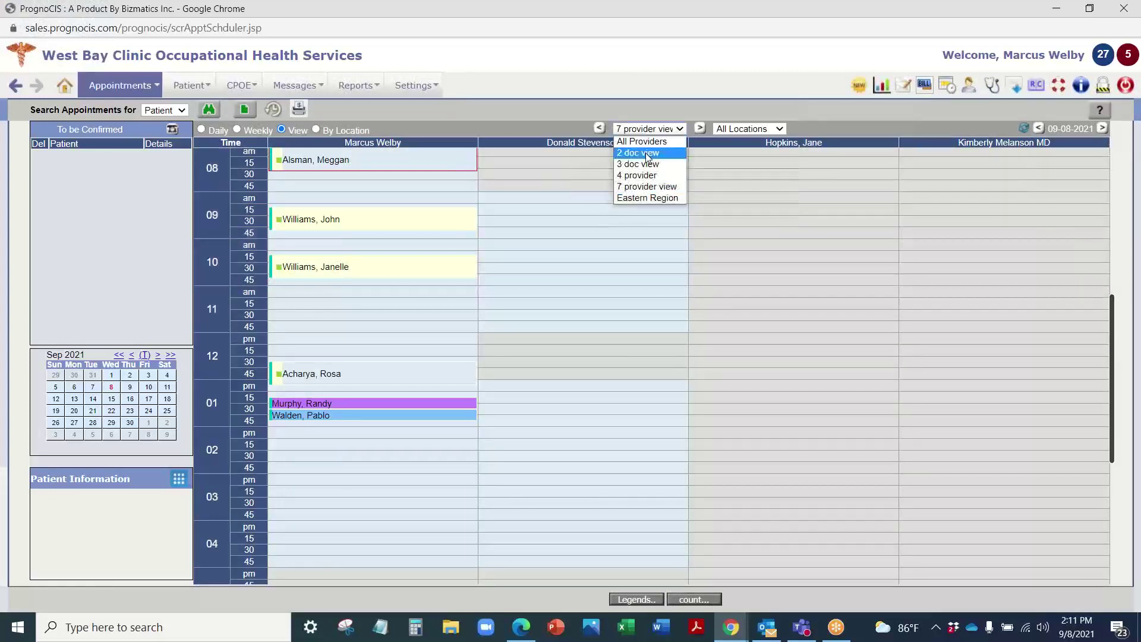
left_click(640, 162)
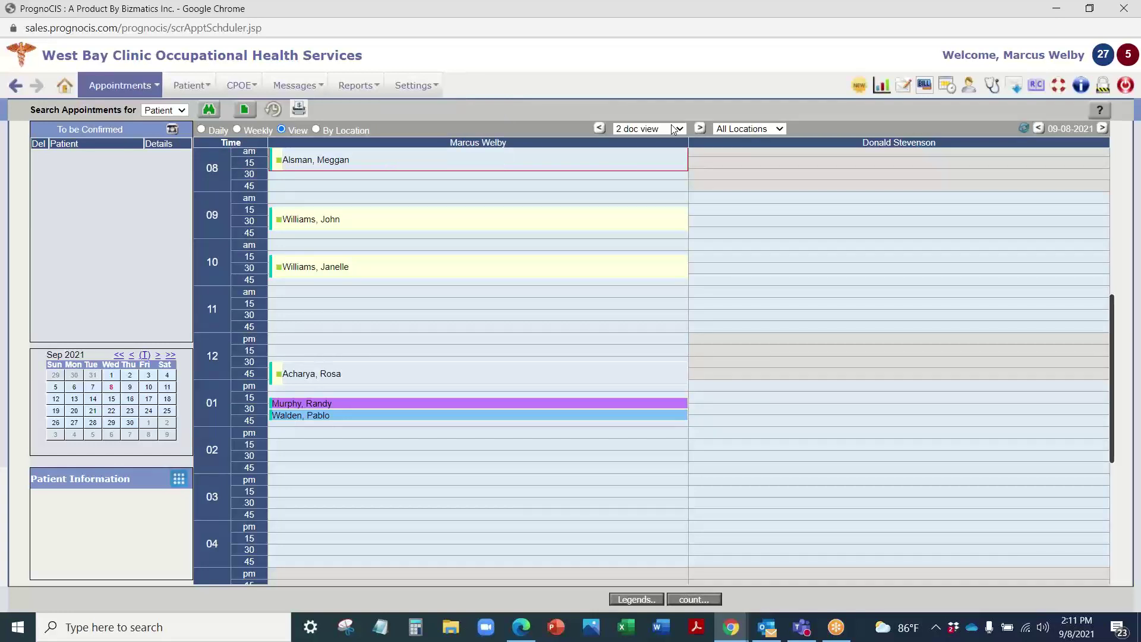
scroll(378, 319, "up", 1)
left_click(376, 280)
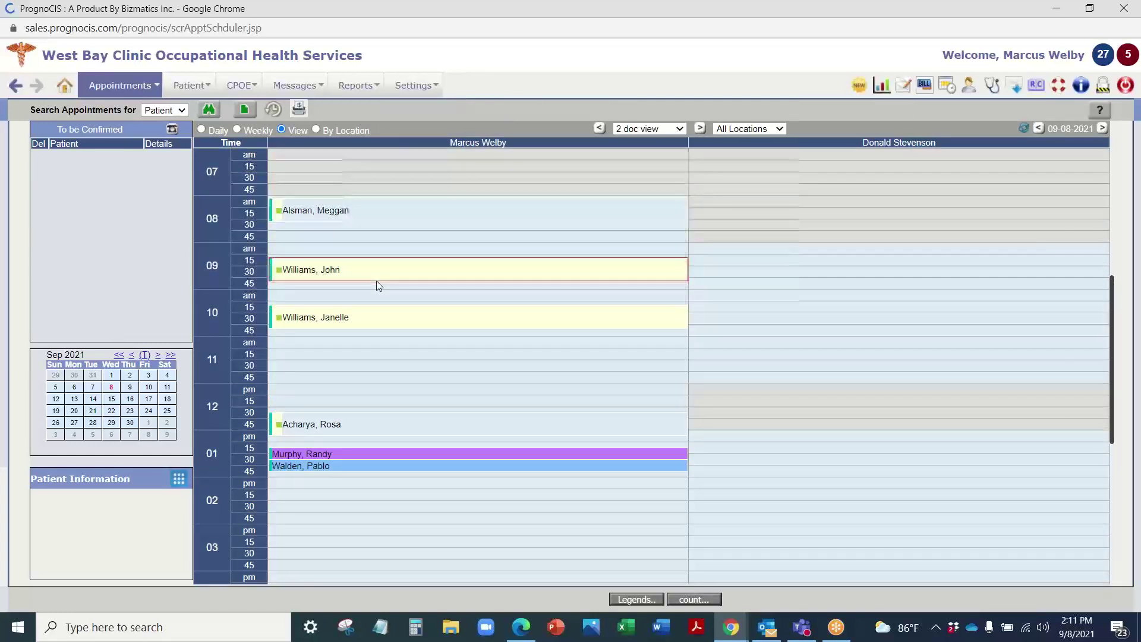
Step: Open the 9:30 patient's record and show contact details with employer AERO Industries, full-time driver
double_click(372, 280)
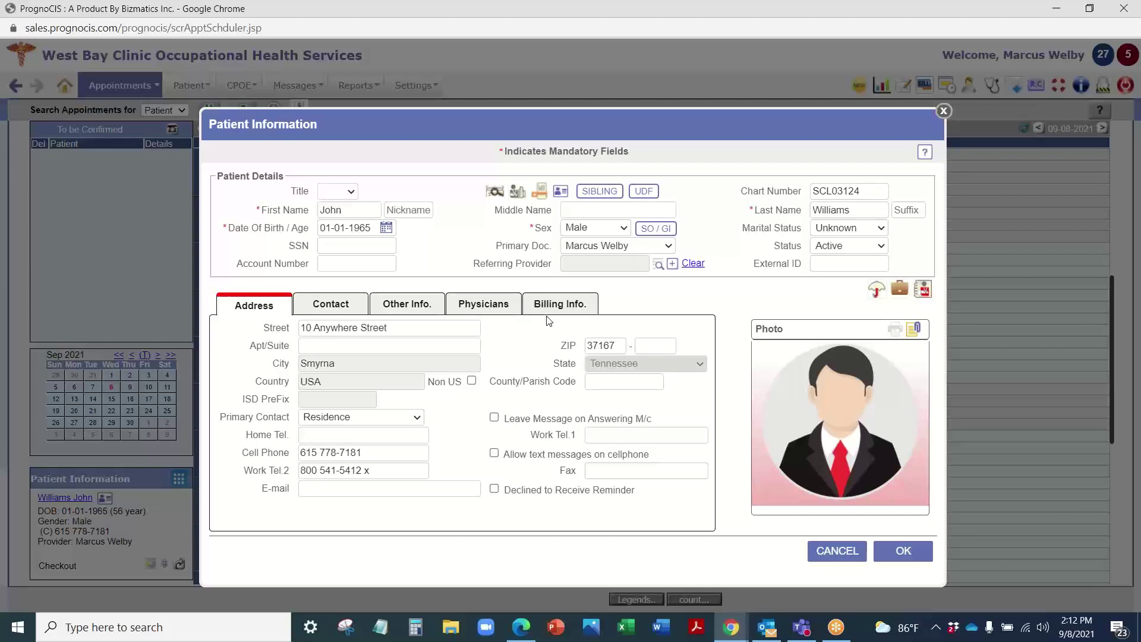
left_click(337, 302)
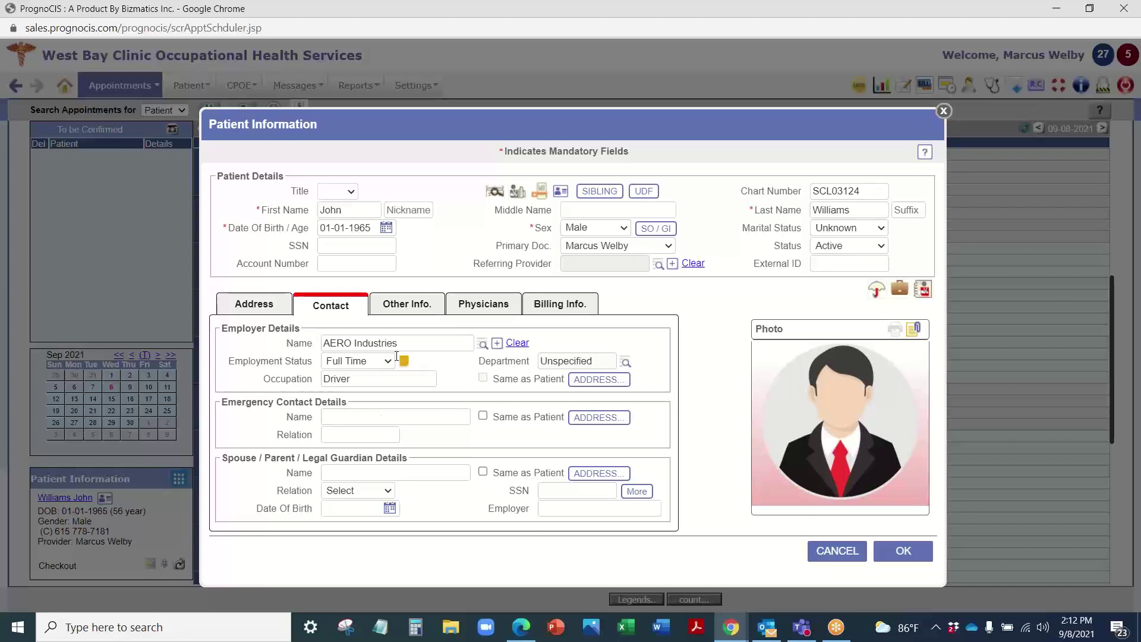
Step: Read the note attached to AERO Industries and check the employer department lookup
left_click(404, 361)
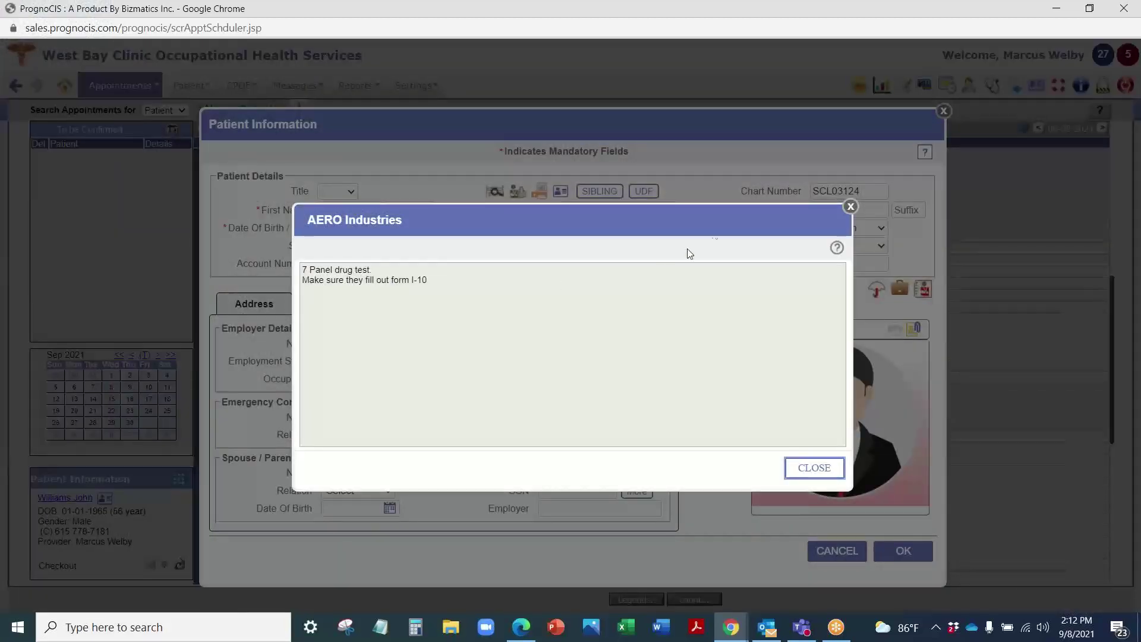
left_click(851, 206)
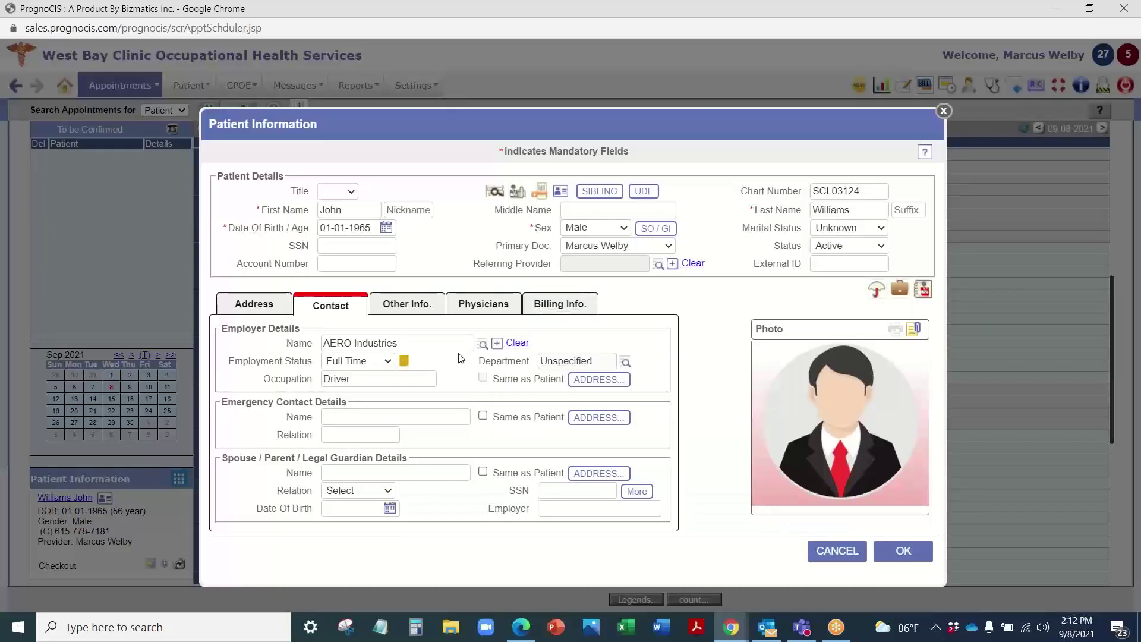
left_click(625, 362)
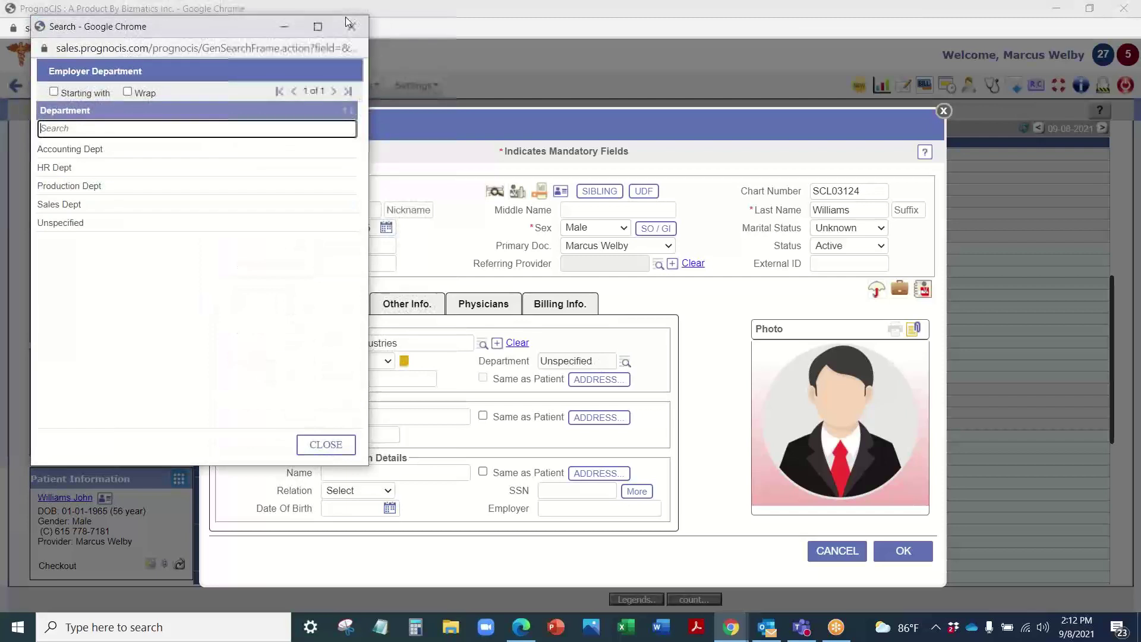
left_click(406, 268)
Step: Review the extra employment fields, setting the hire date to 09-08-2021, then close them
left_click(642, 194)
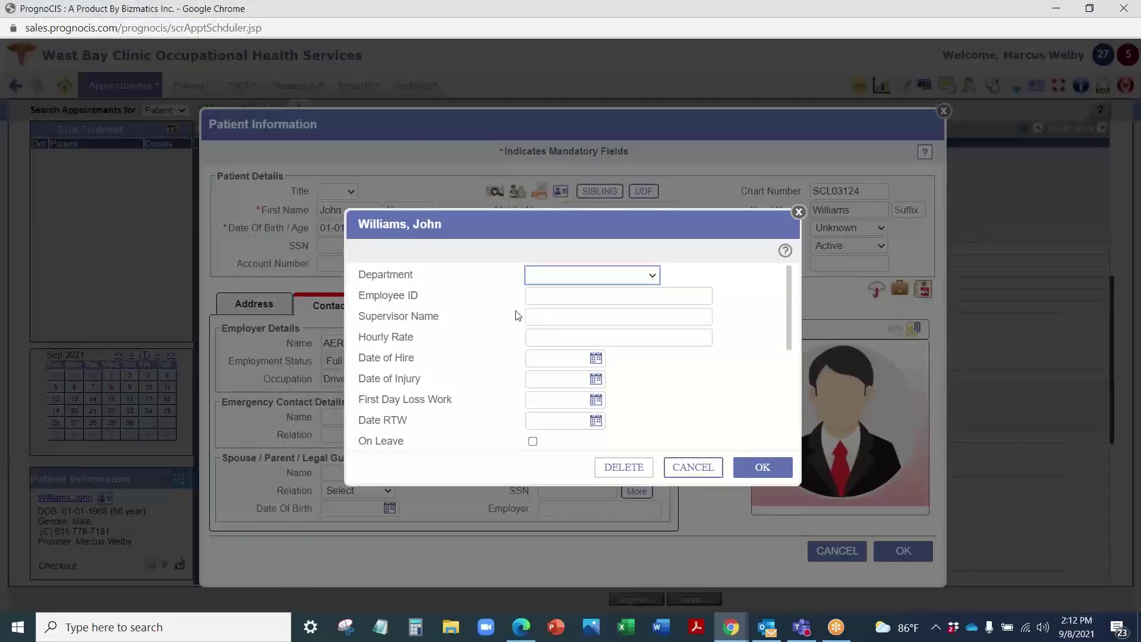
scroll(522, 395, "down", 2)
scroll(522, 395, "up", 3)
left_click(594, 280)
left_click(726, 265)
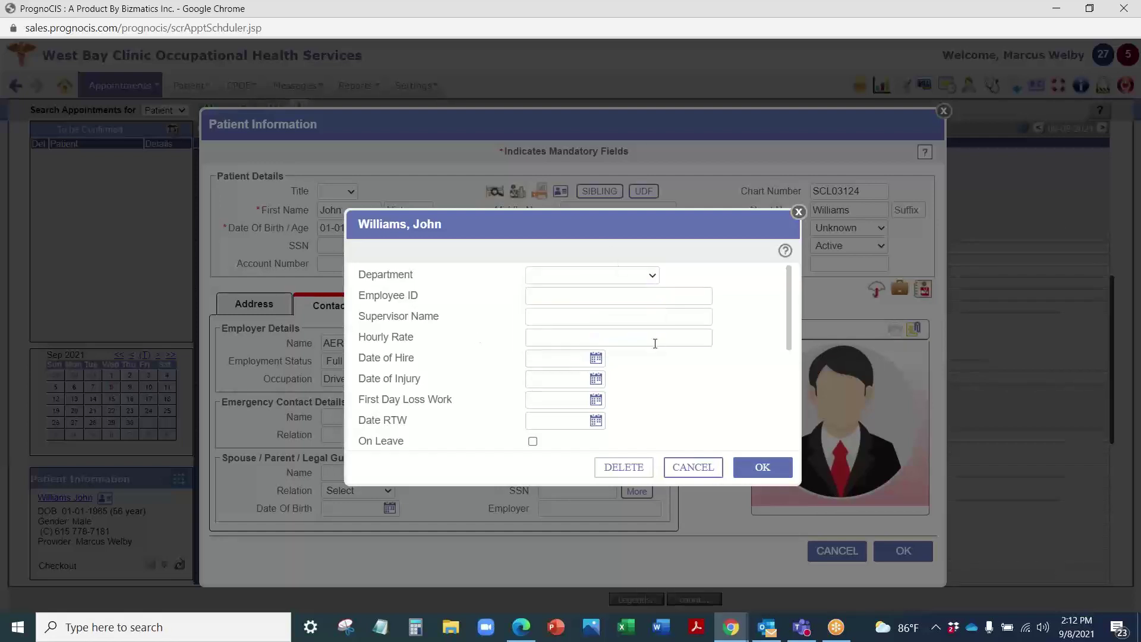
left_click(596, 358)
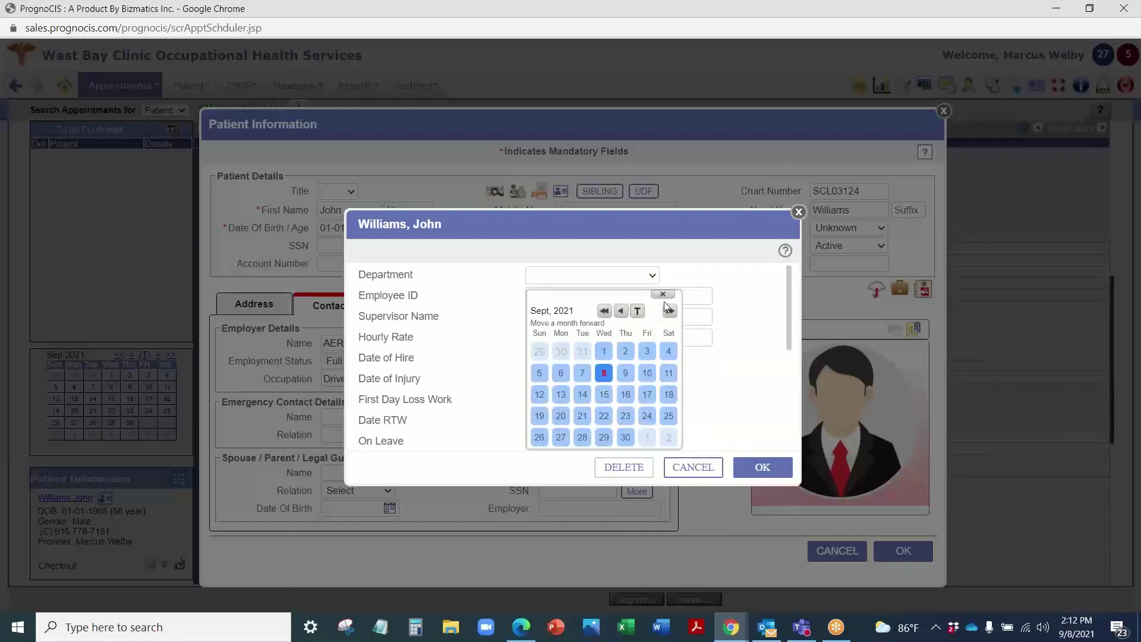
left_click(604, 372)
scroll(479, 424, "down", 3)
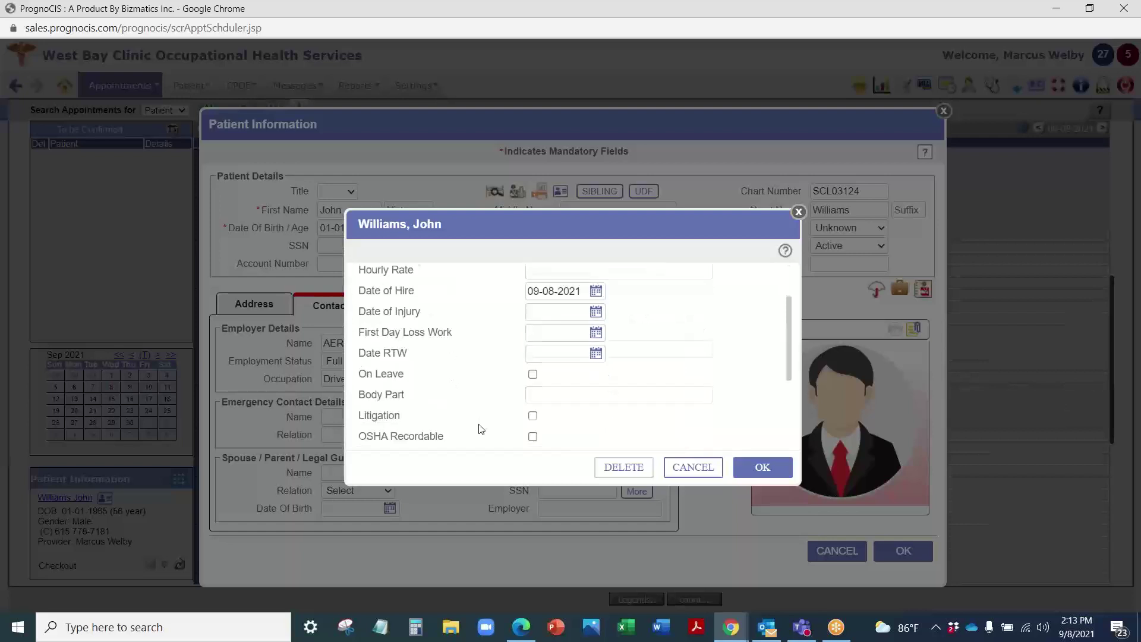
scroll(470, 438, "up", 3)
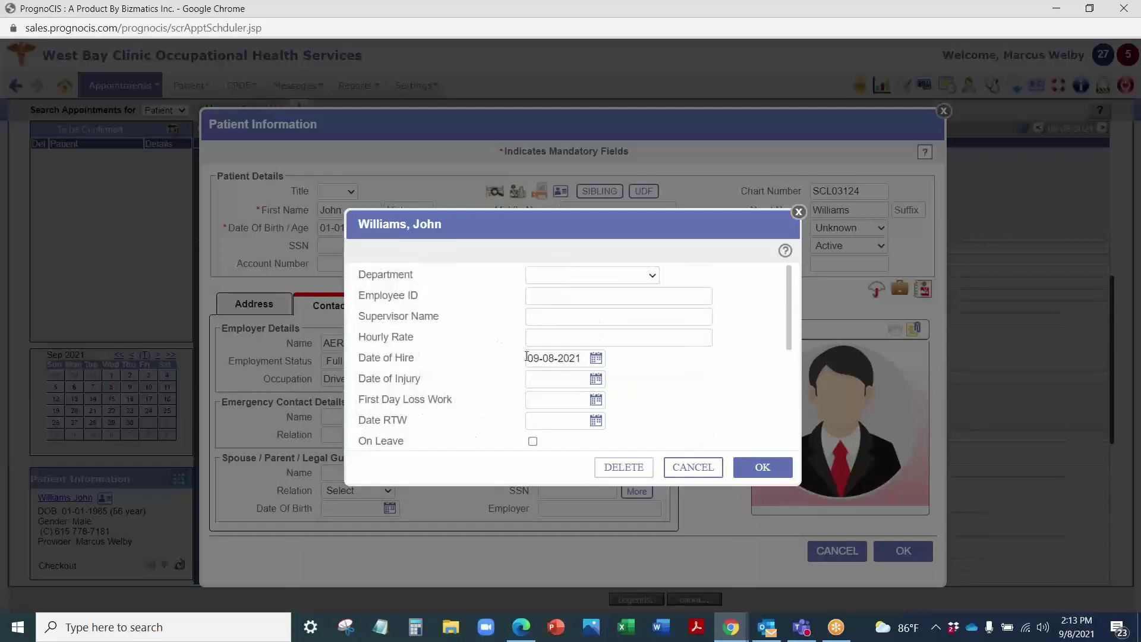
left_click(799, 213)
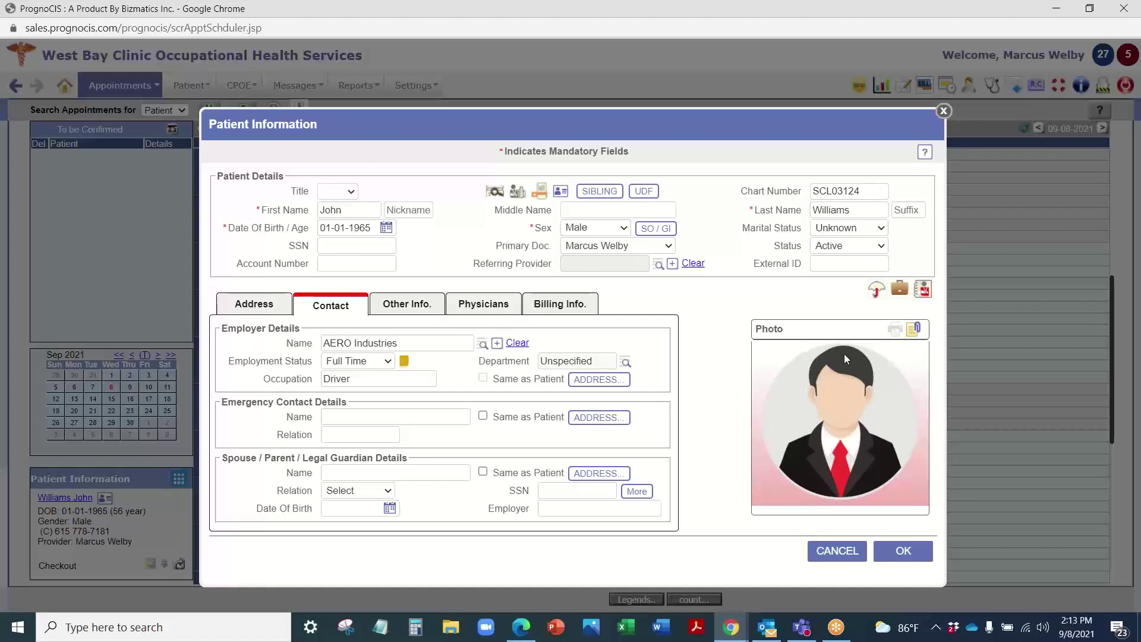
Step: View the patient's physicians, then her billing info: guarantor Self, Financial class 1
left_click(498, 306)
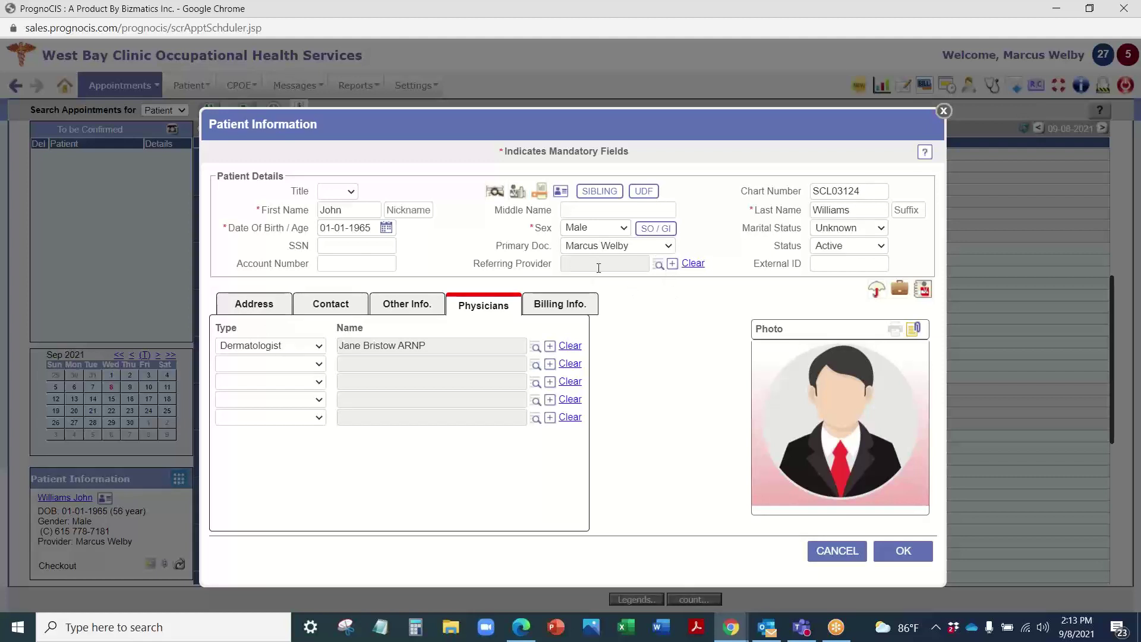
left_click(593, 305)
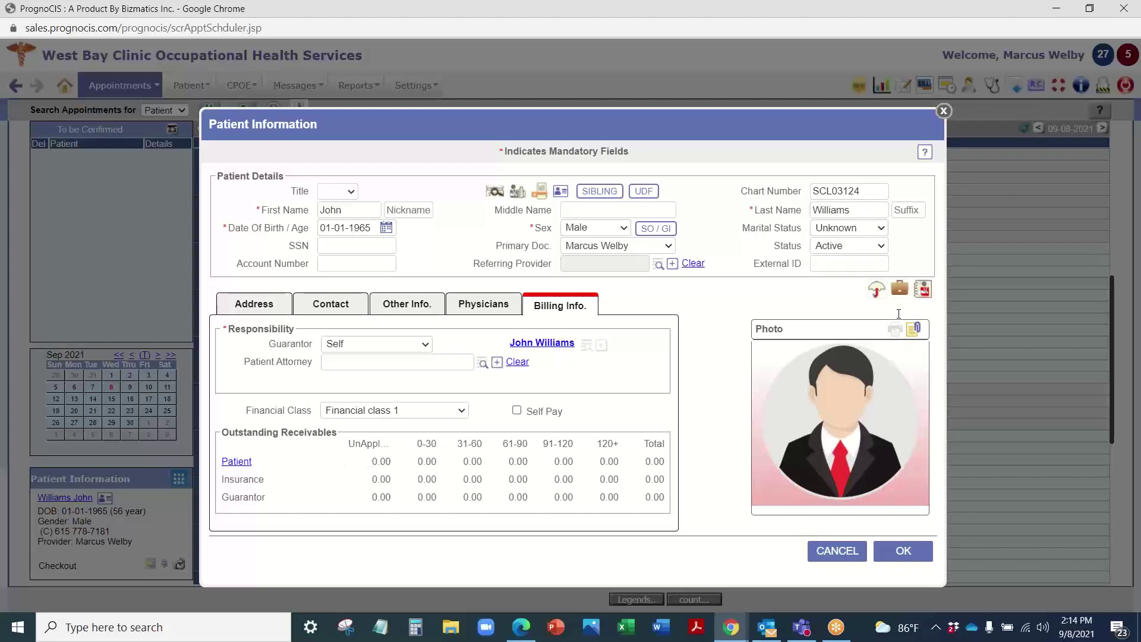
Step: Check the patient's insurance details and look over her case management record
left_click(878, 291)
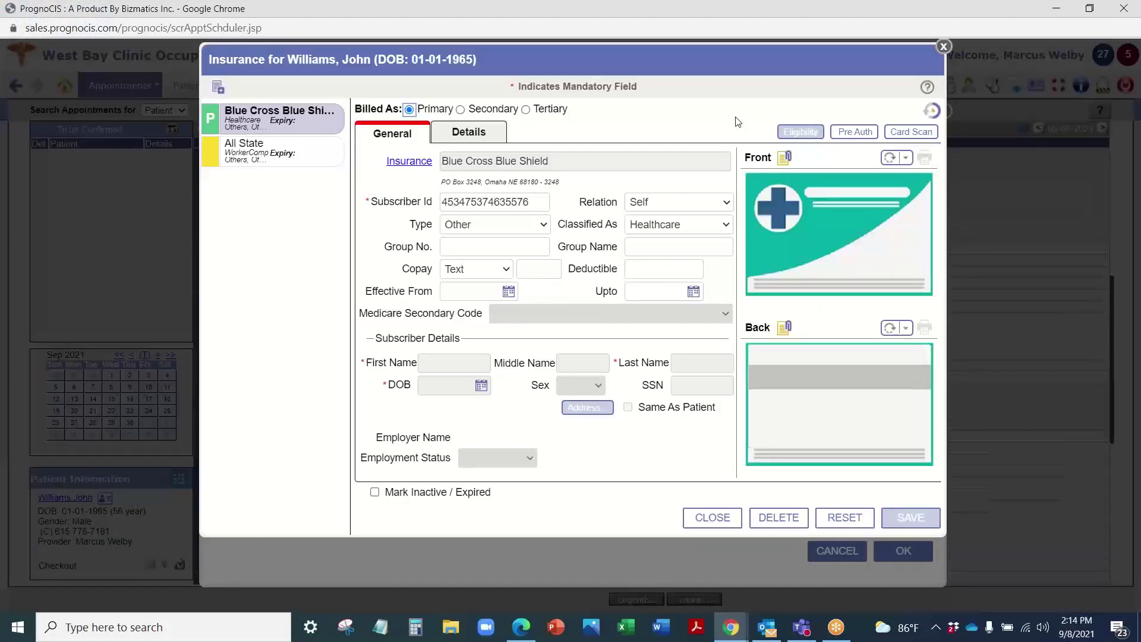
left_click(944, 45)
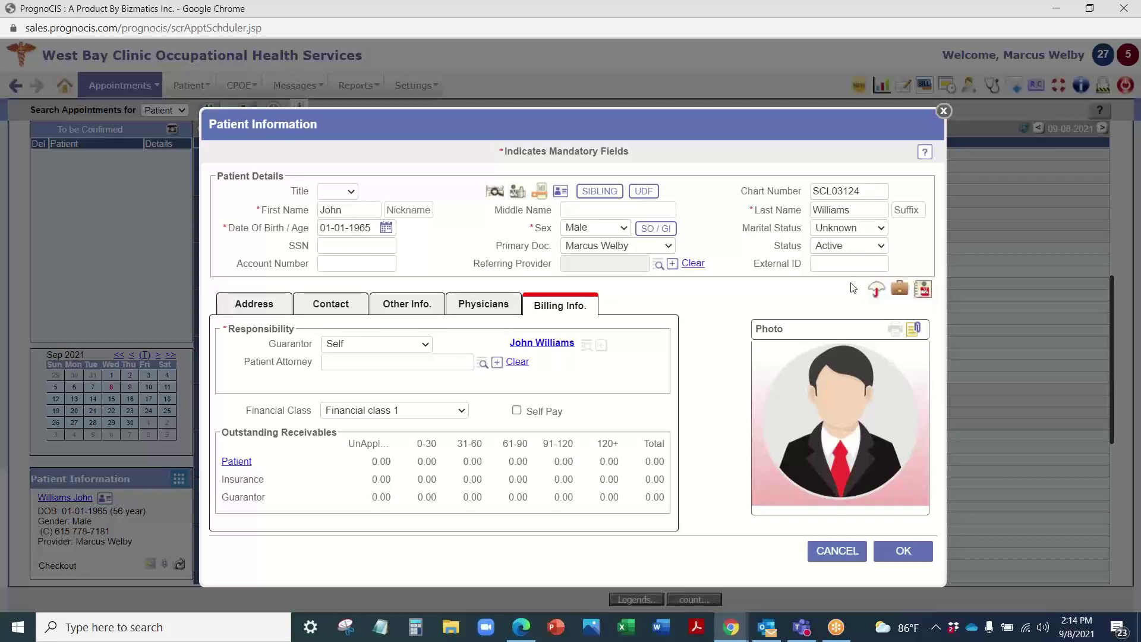
left_click(900, 291)
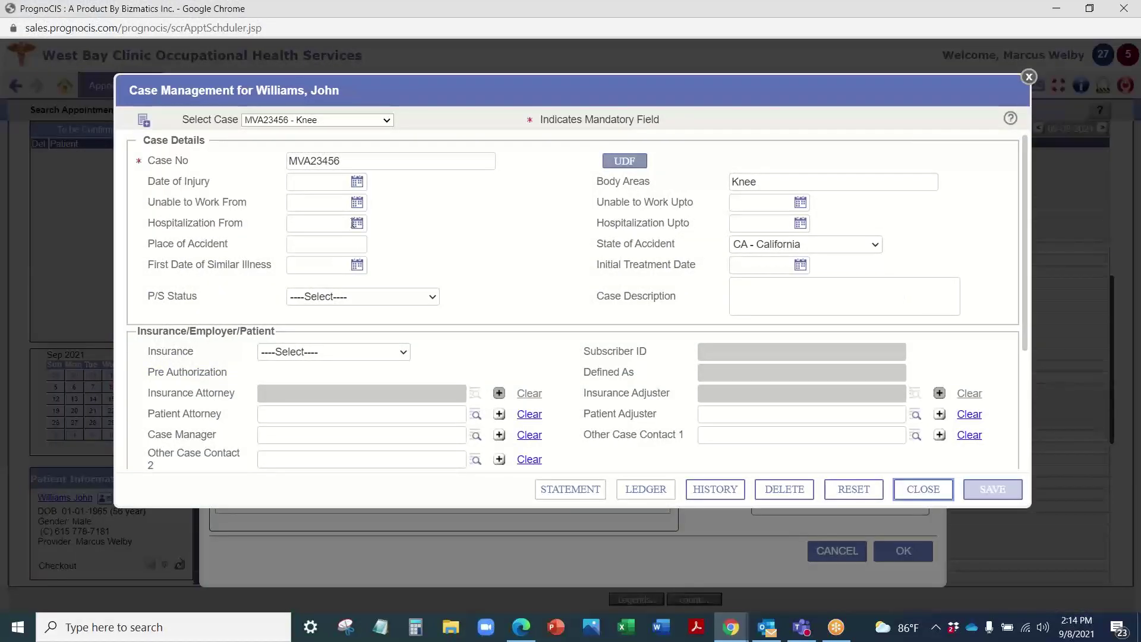
scroll(456, 238, "down", 3)
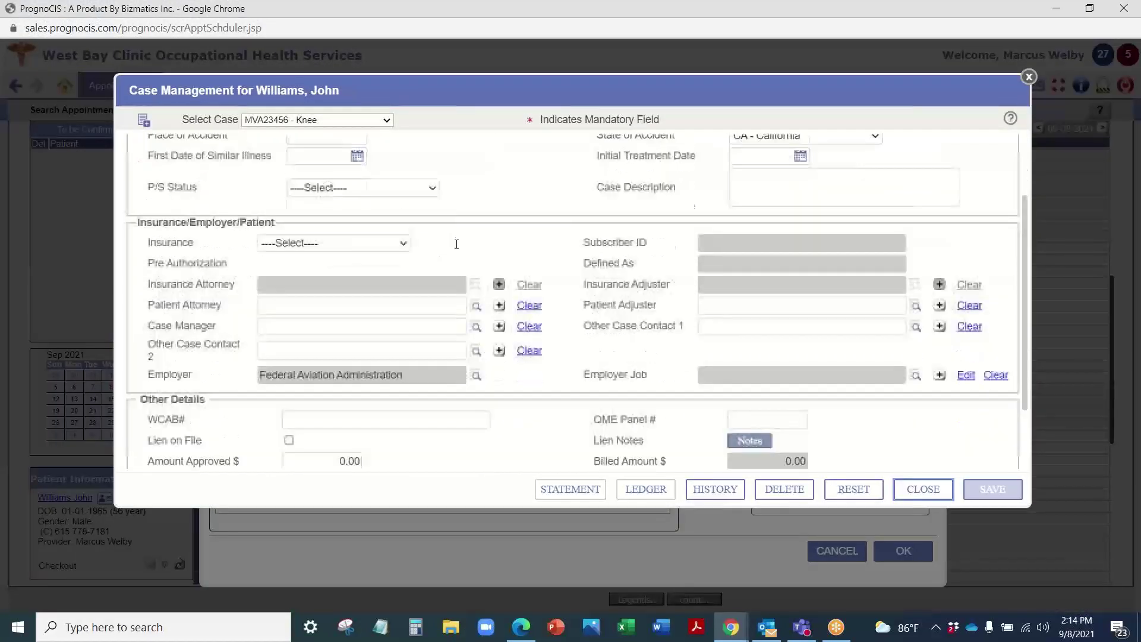
scroll(460, 274, "up", 3)
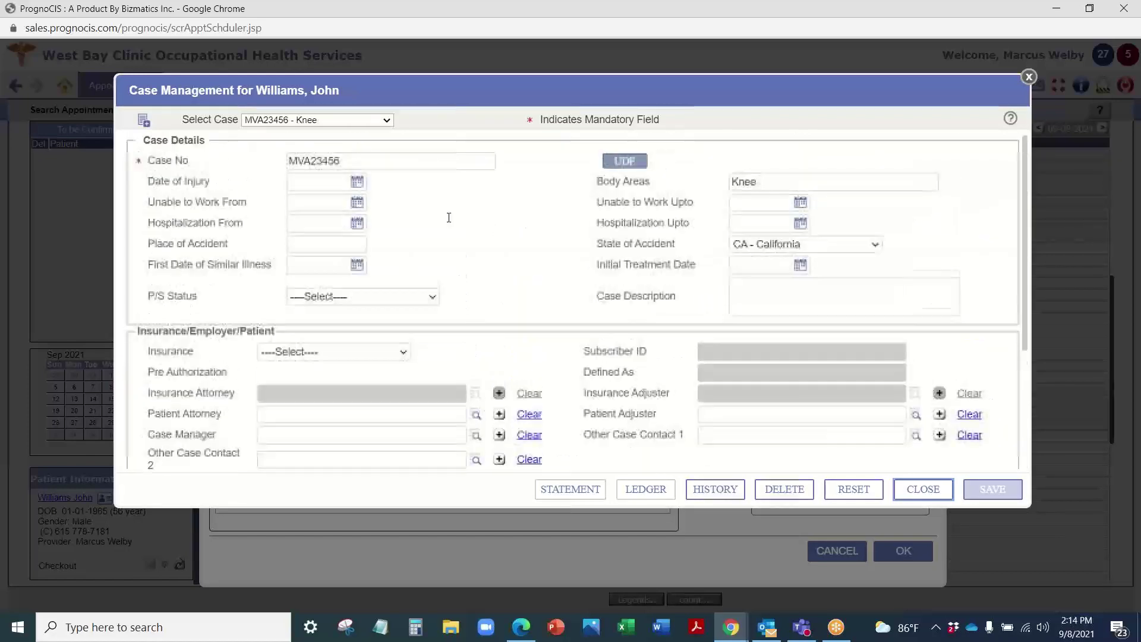
Step: Keep the Knee case selected, then close case management and the patient record
left_click(337, 120)
left_click(434, 121)
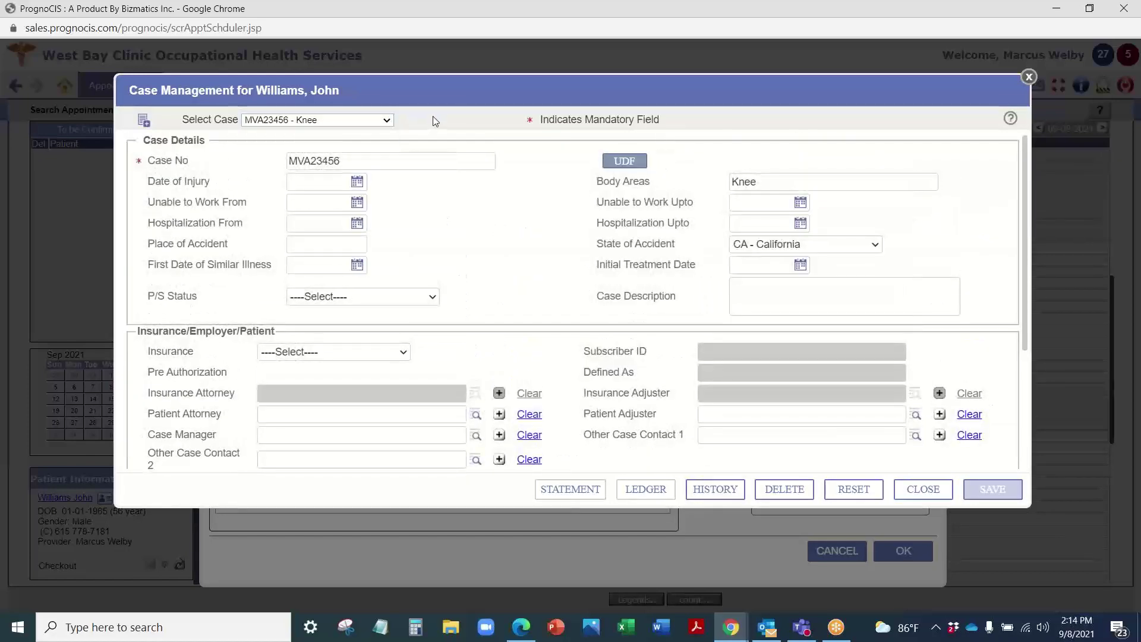
left_click(1029, 77)
left_click(940, 108)
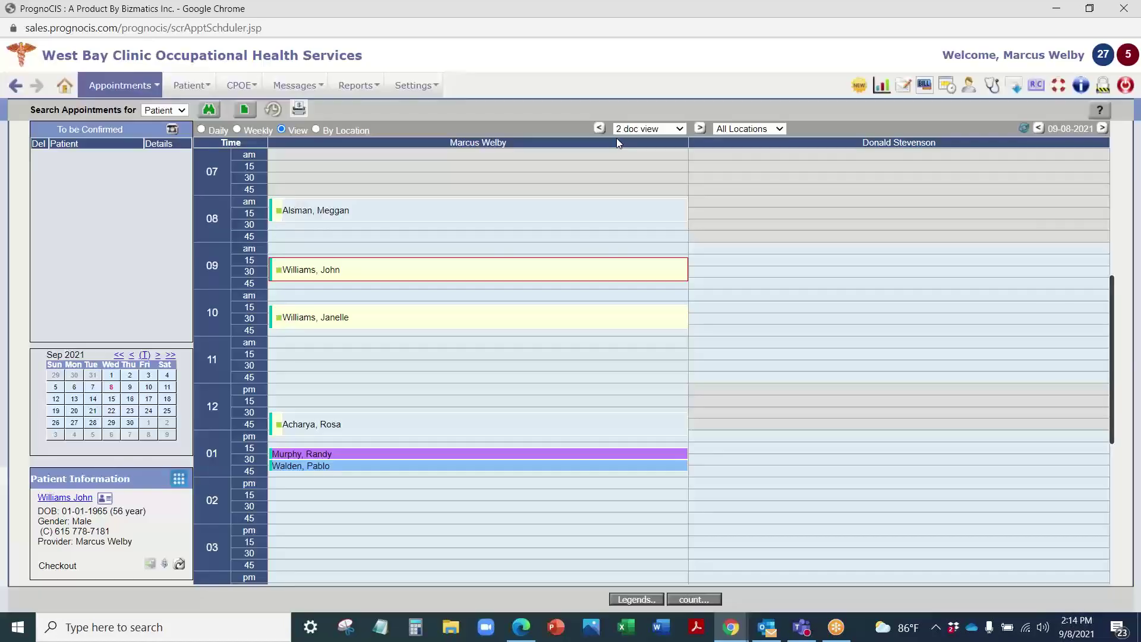
Step: From the 10:30 appointment, open the patient's case management and switch to the Right ankle case
left_click(346, 318)
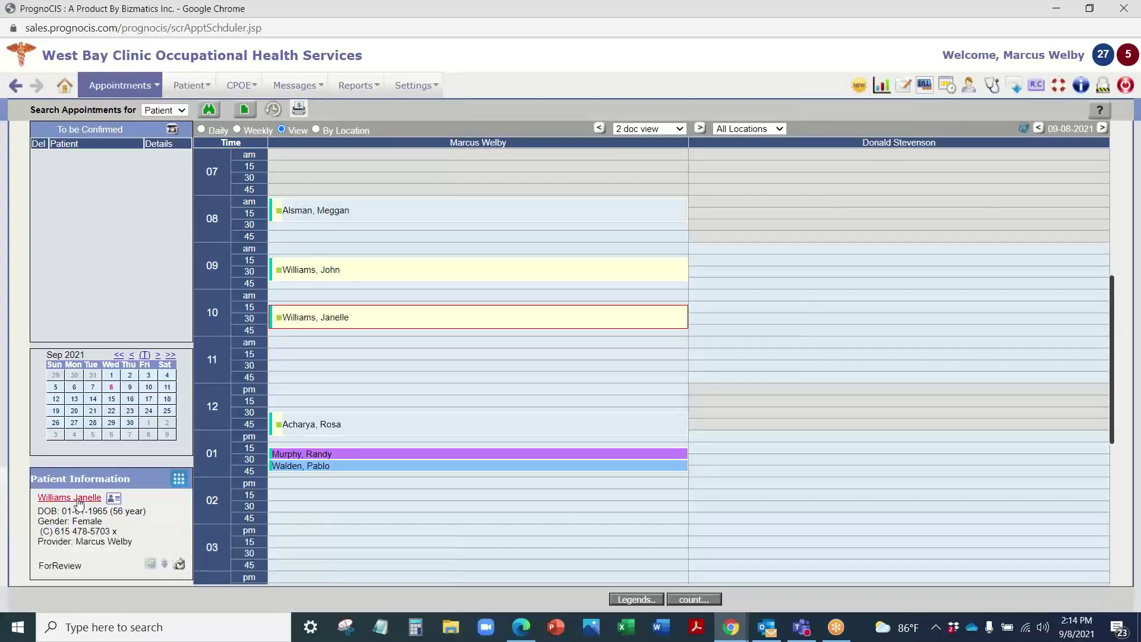
left_click(78, 503)
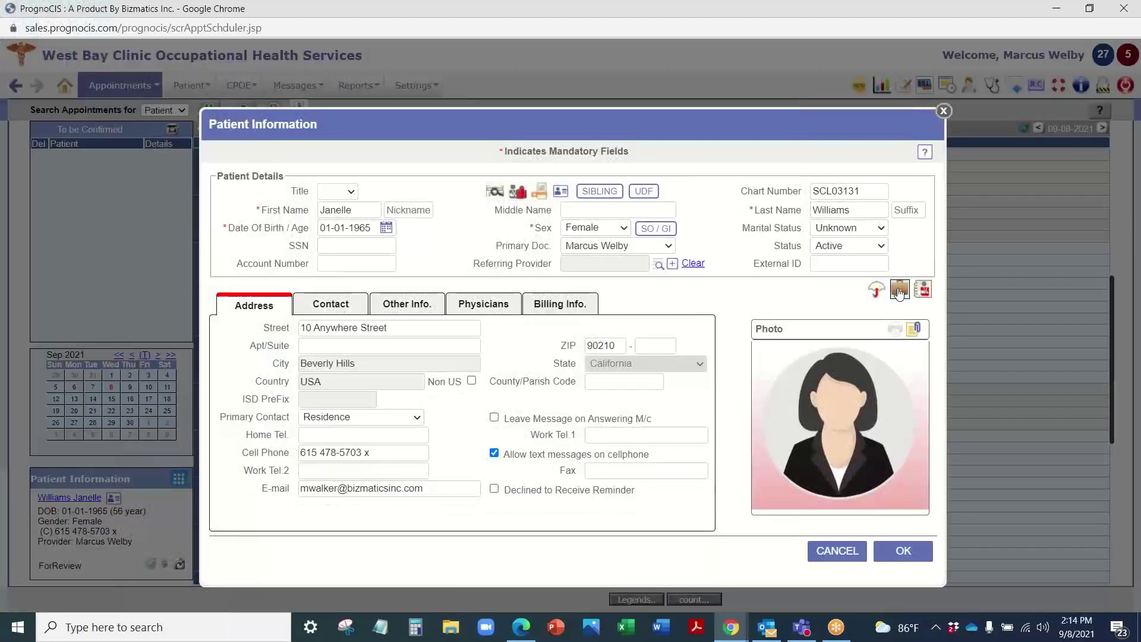
left_click(899, 291)
left_click(300, 119)
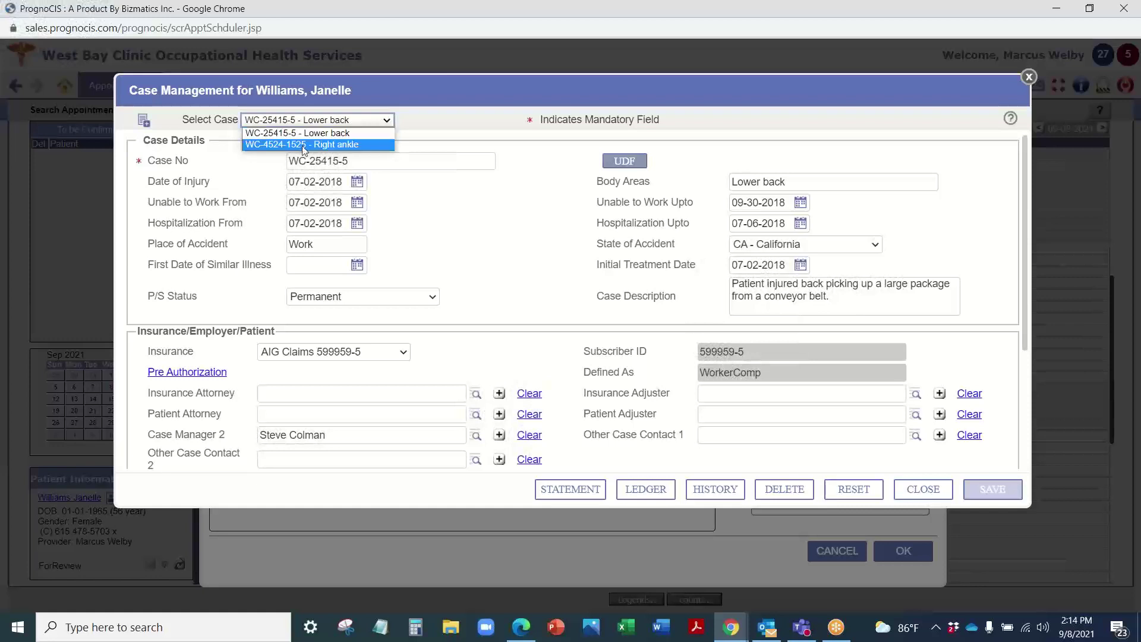
left_click(307, 145)
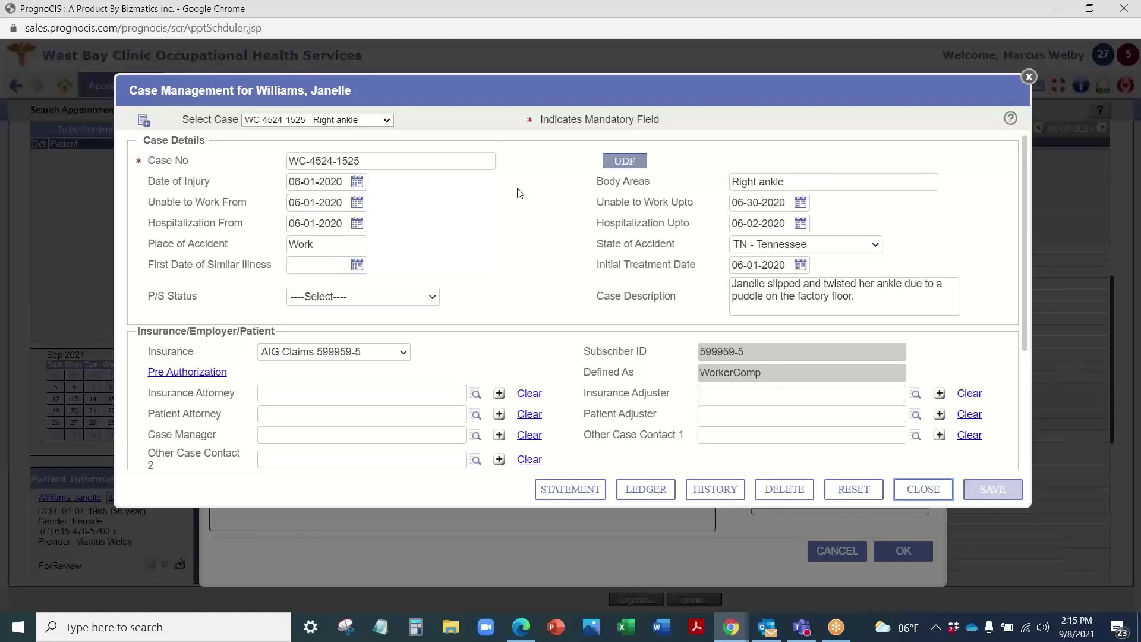
Step: Check the Right ankle case's user-defined fields and TN - Tennessee accident state, then close the case
left_click(630, 164)
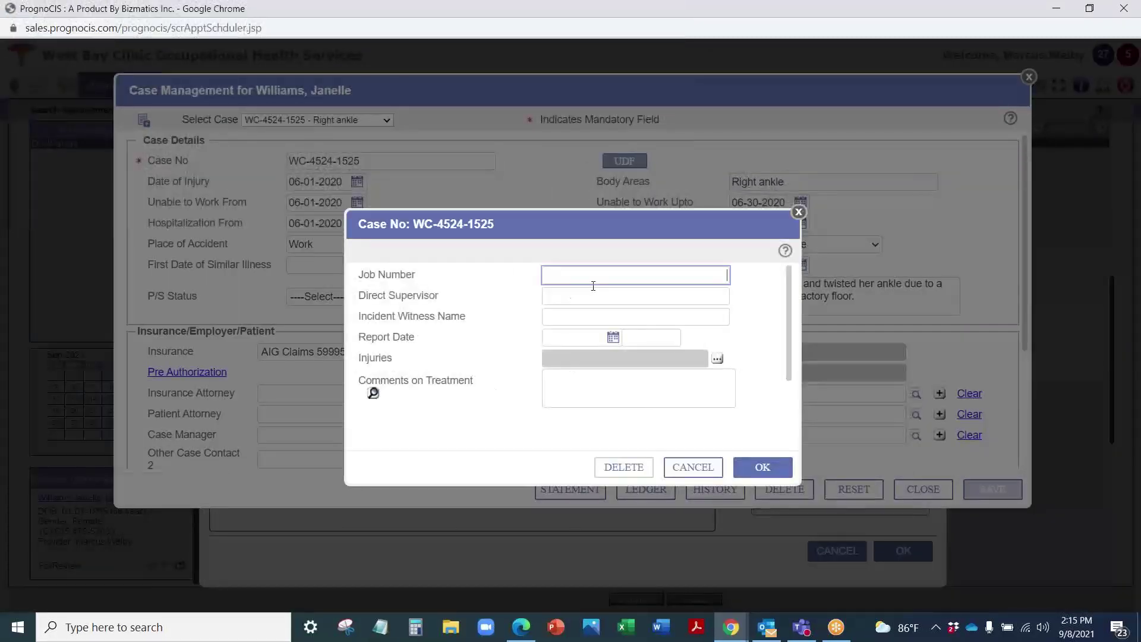
left_click(799, 212)
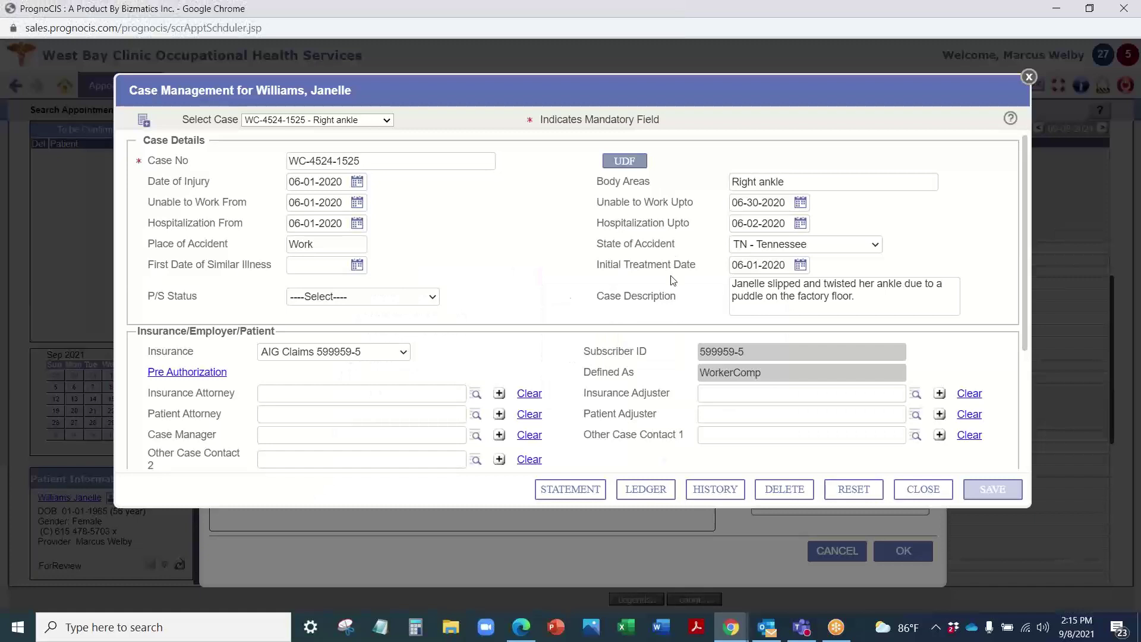
left_click(807, 250)
left_click(914, 235)
scroll(307, 251, "down", 3)
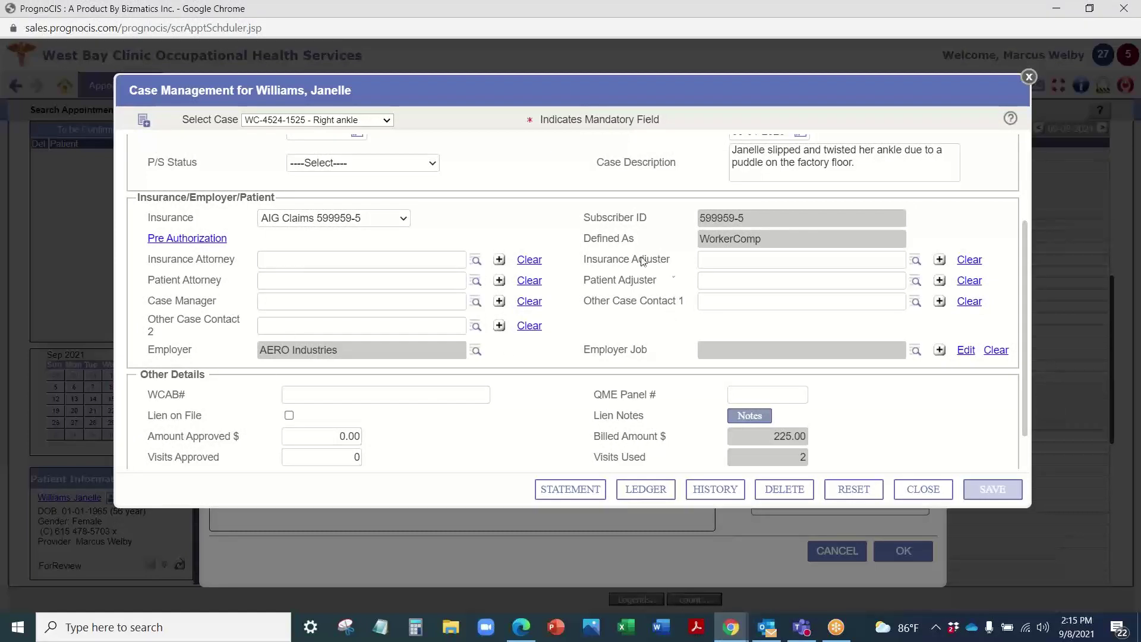
scroll(508, 344, "down", 1)
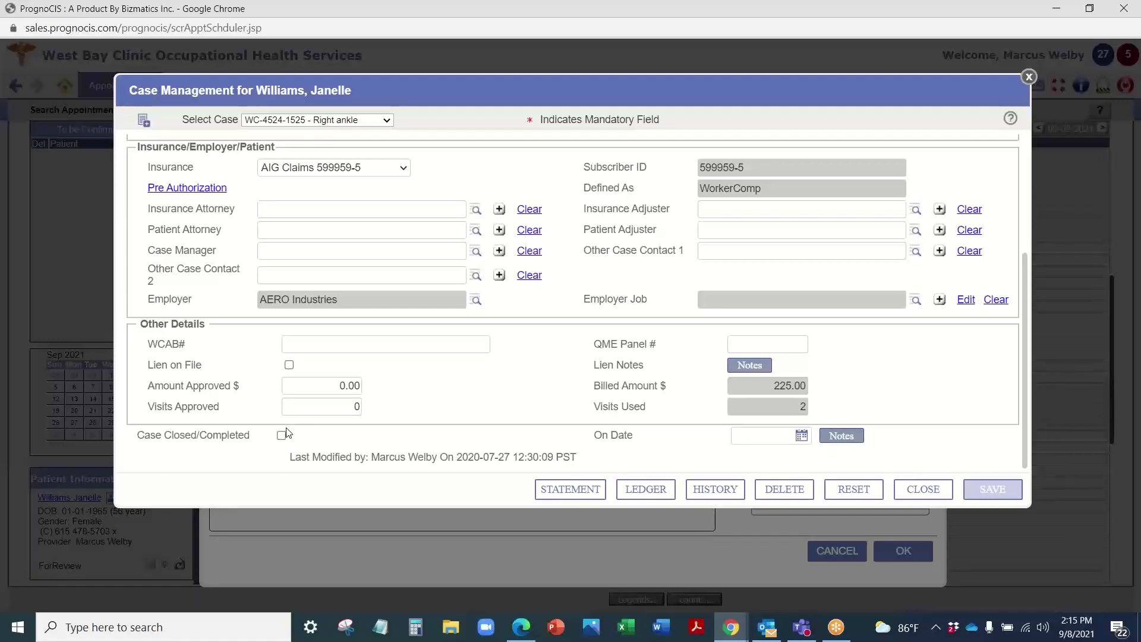
scroll(706, 381, "up", 3)
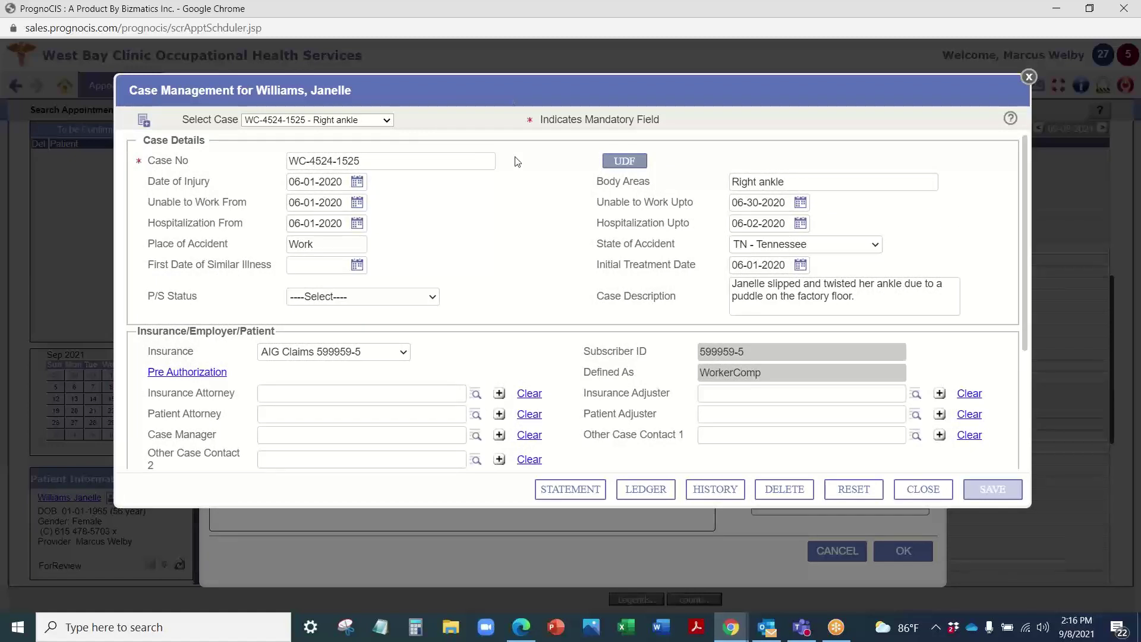
left_click(1029, 80)
Step: Close the patient record and bring up the Patient menu over the 09-08-2021 schedule
left_click(942, 116)
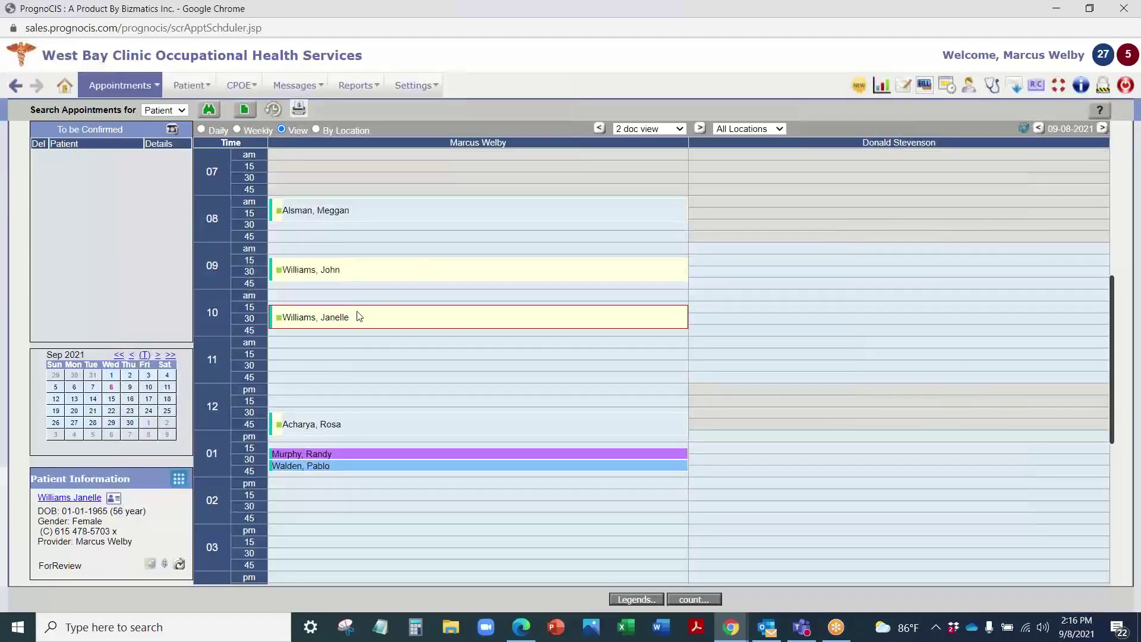
mouse_move(400, 265)
mouse_move(195, 111)
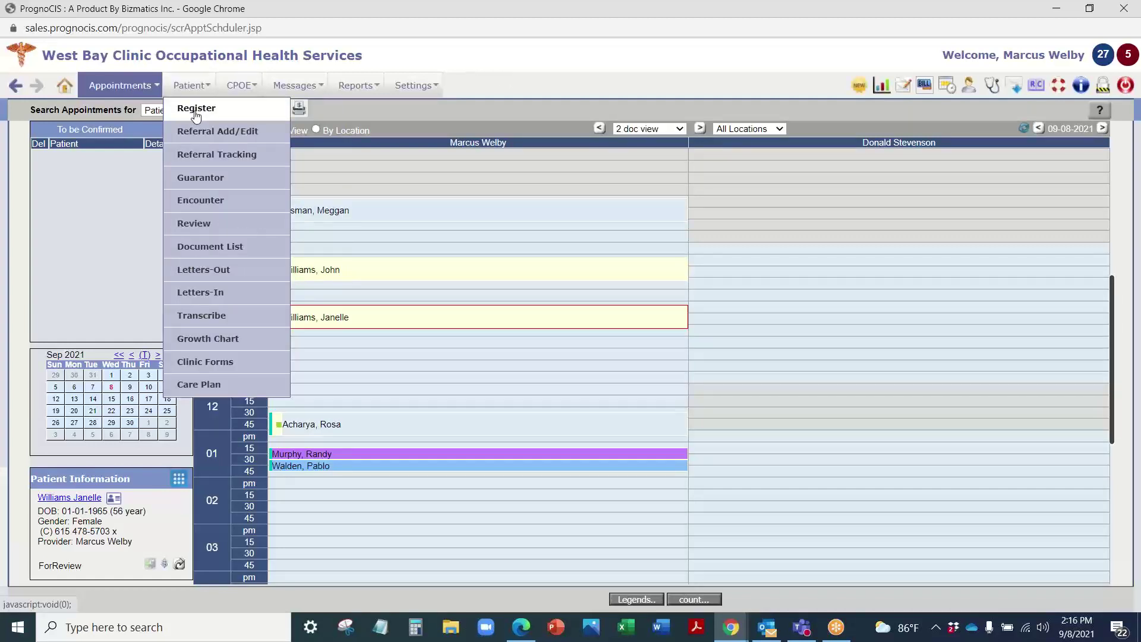
Step: Open Patient > Register and view the employment details: Finance department, hourly rate 19.85
left_click(197, 110)
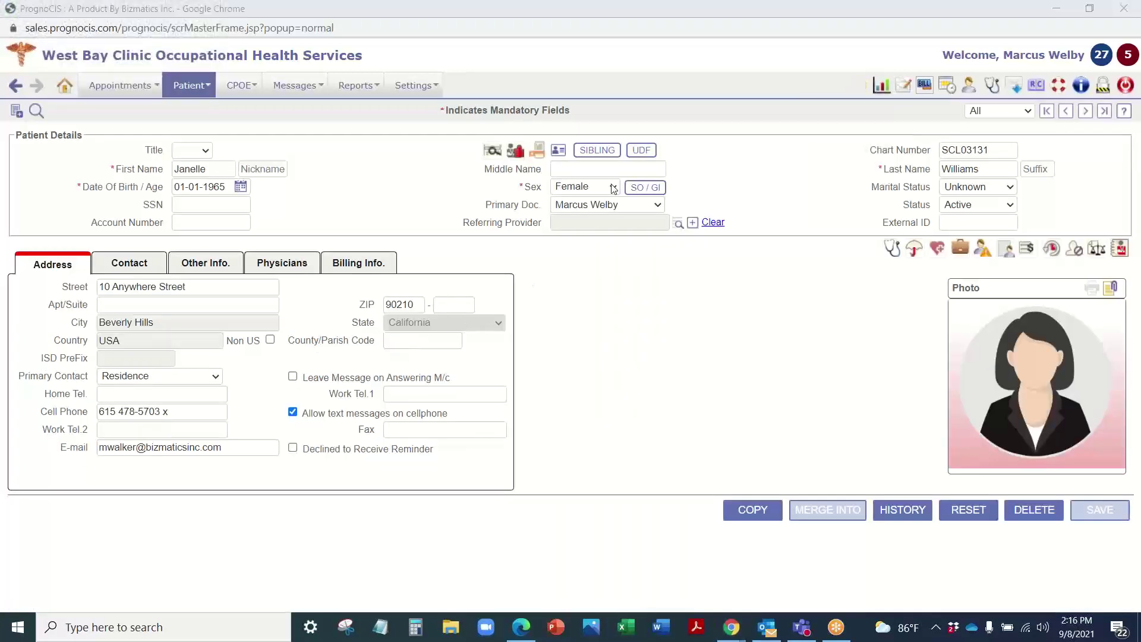
left_click(639, 152)
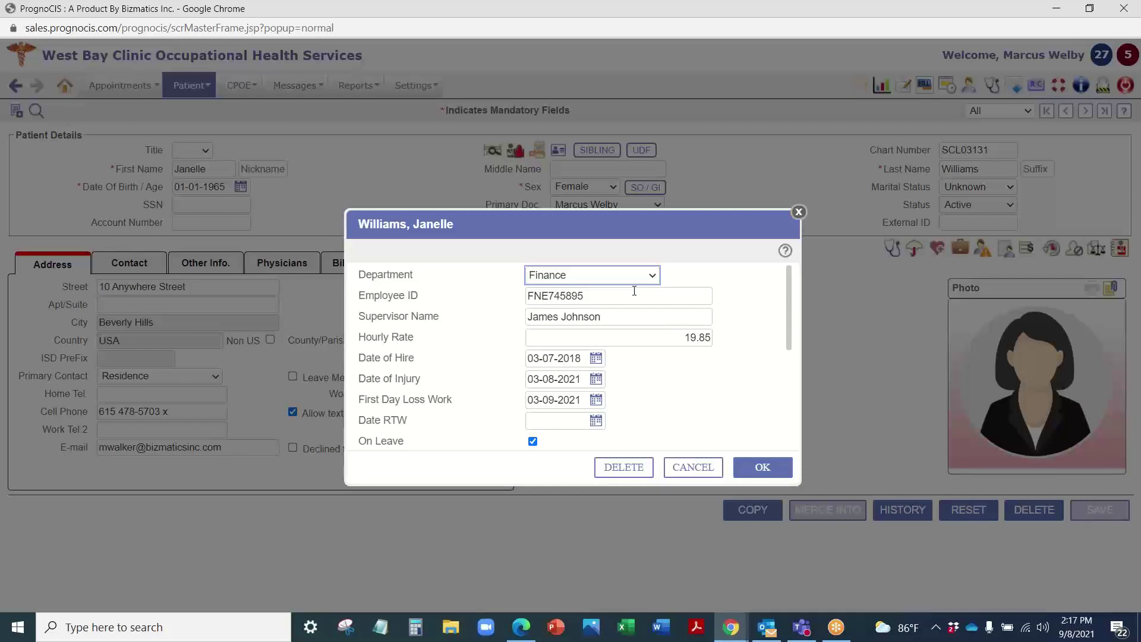
left_click(799, 212)
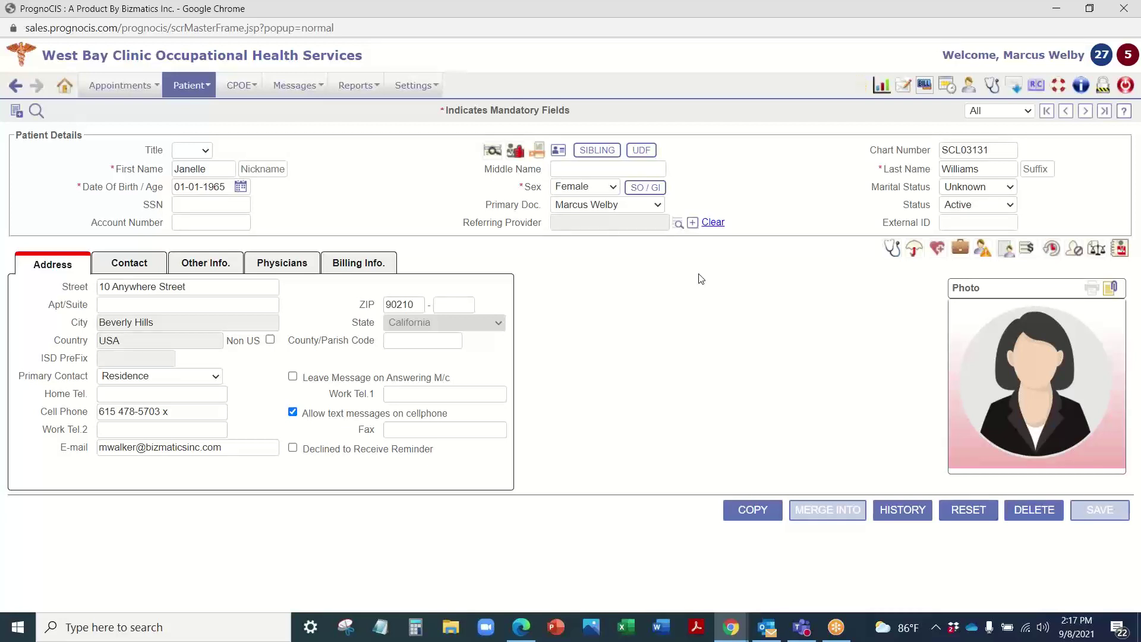
left_click(648, 150)
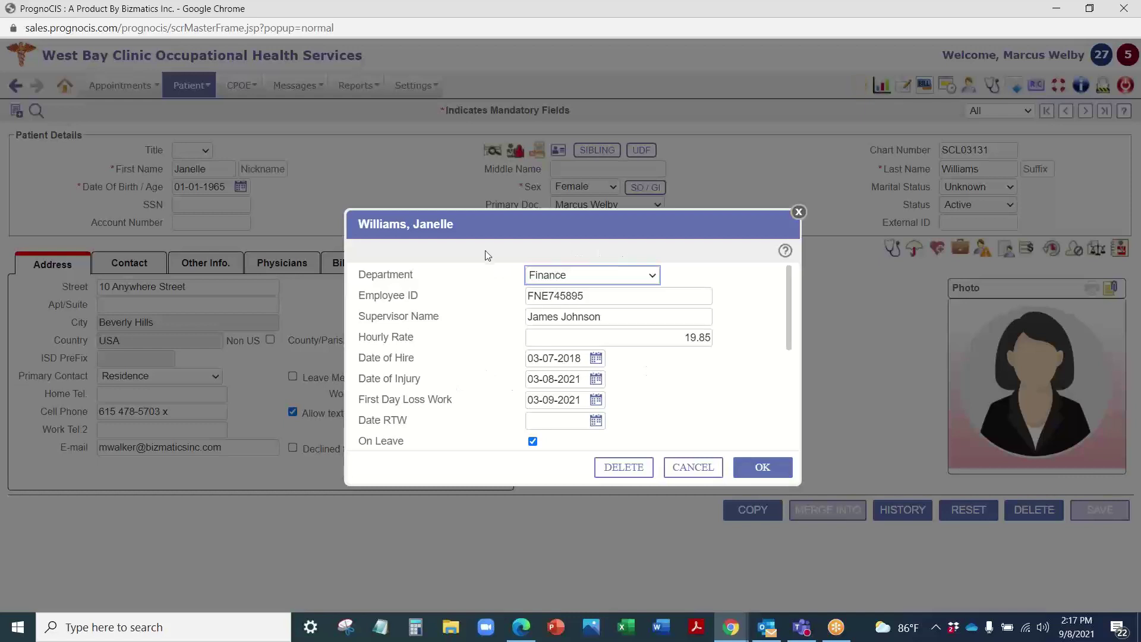
Step: Close the UDF employment window and launch the patient's case management record
left_click(799, 212)
left_click(961, 250)
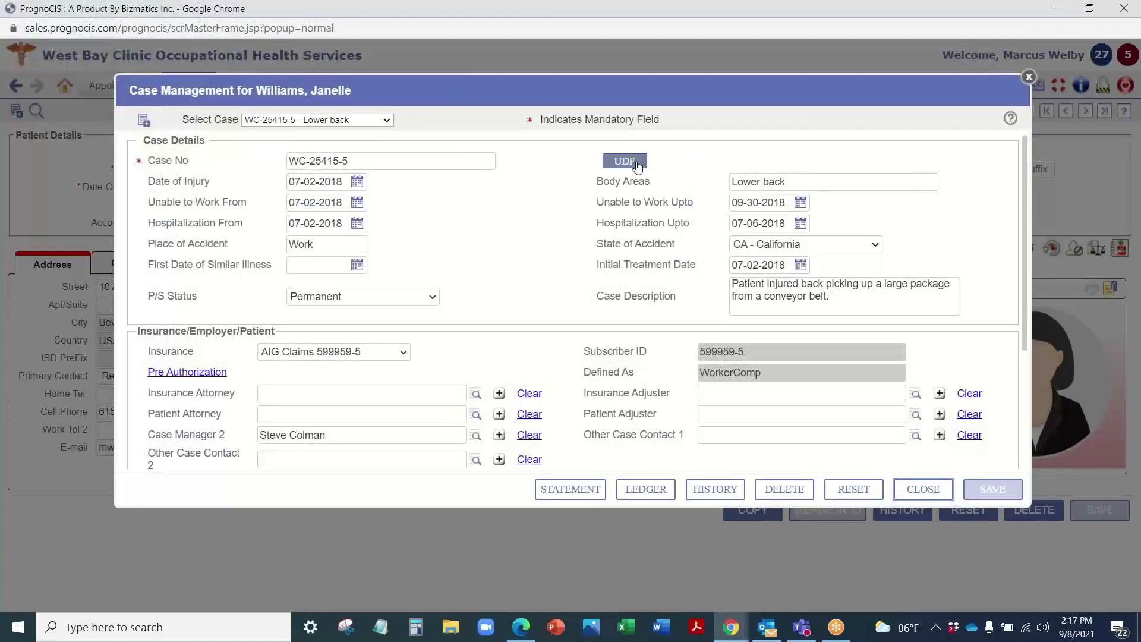
Step: Check the Lower back case's user-defined fields, close the case, and return to the 09-08-2021 appointments list
left_click(625, 161)
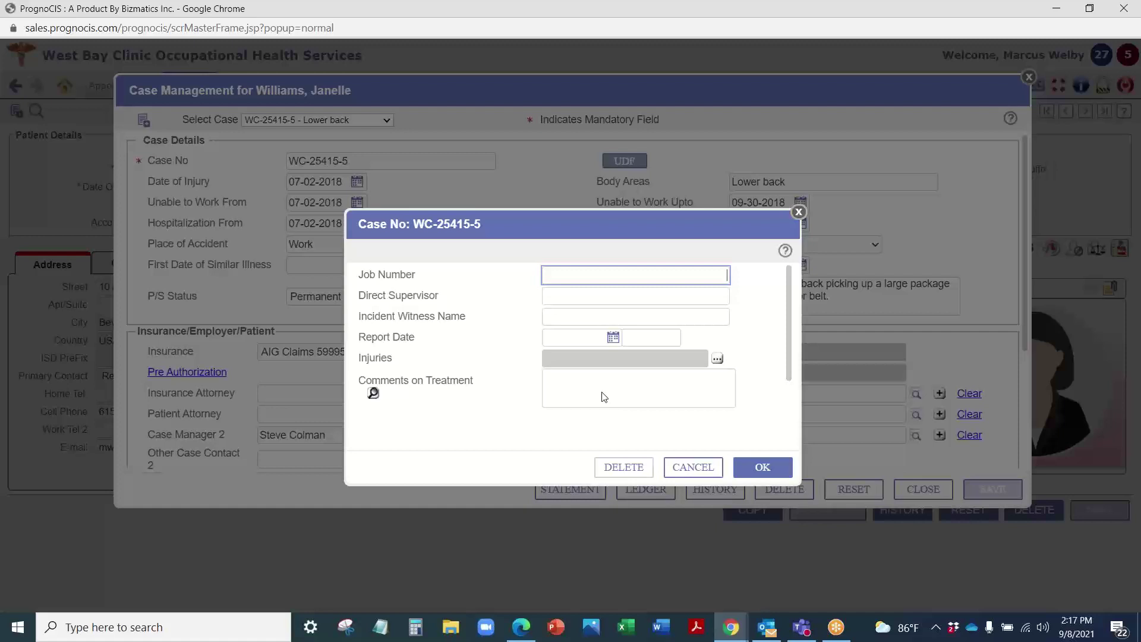
left_click(800, 215)
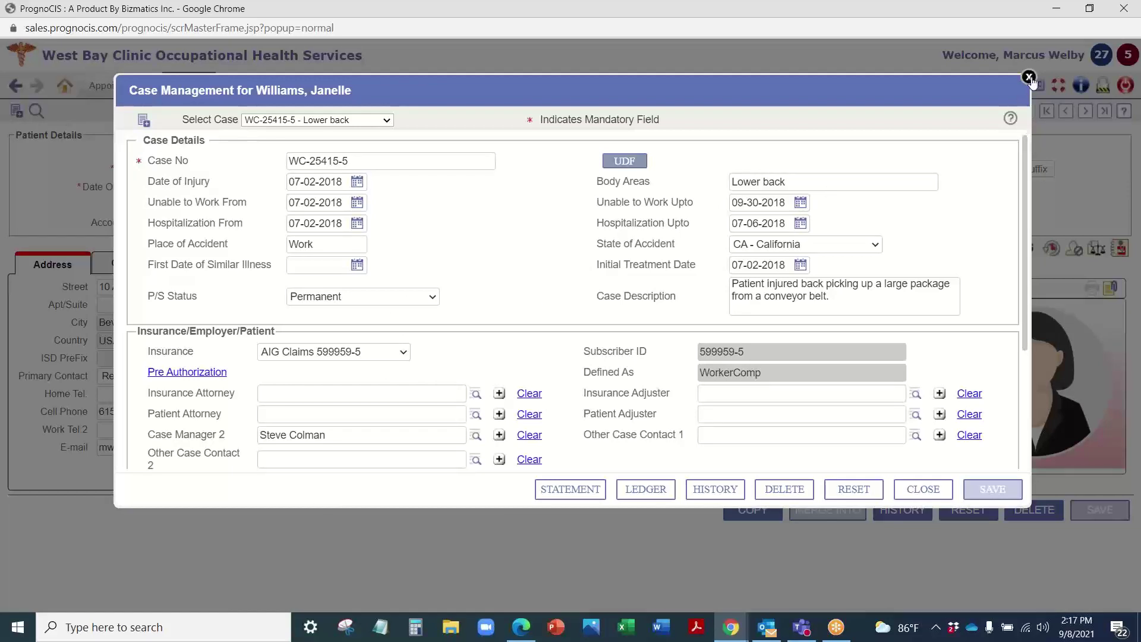
left_click(1029, 78)
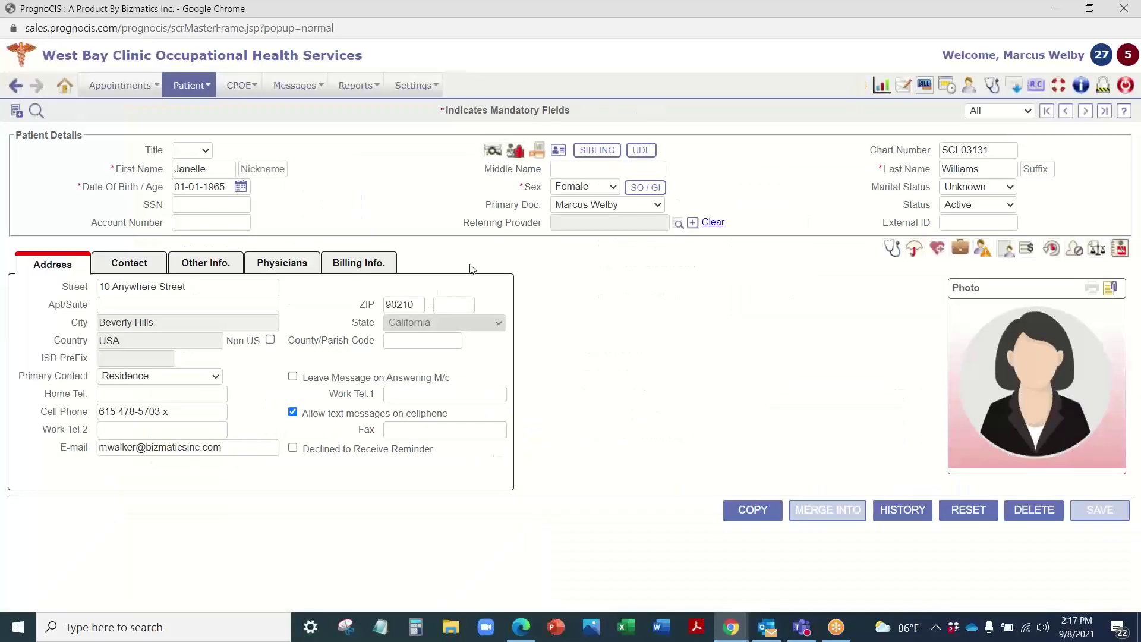
left_click(66, 86)
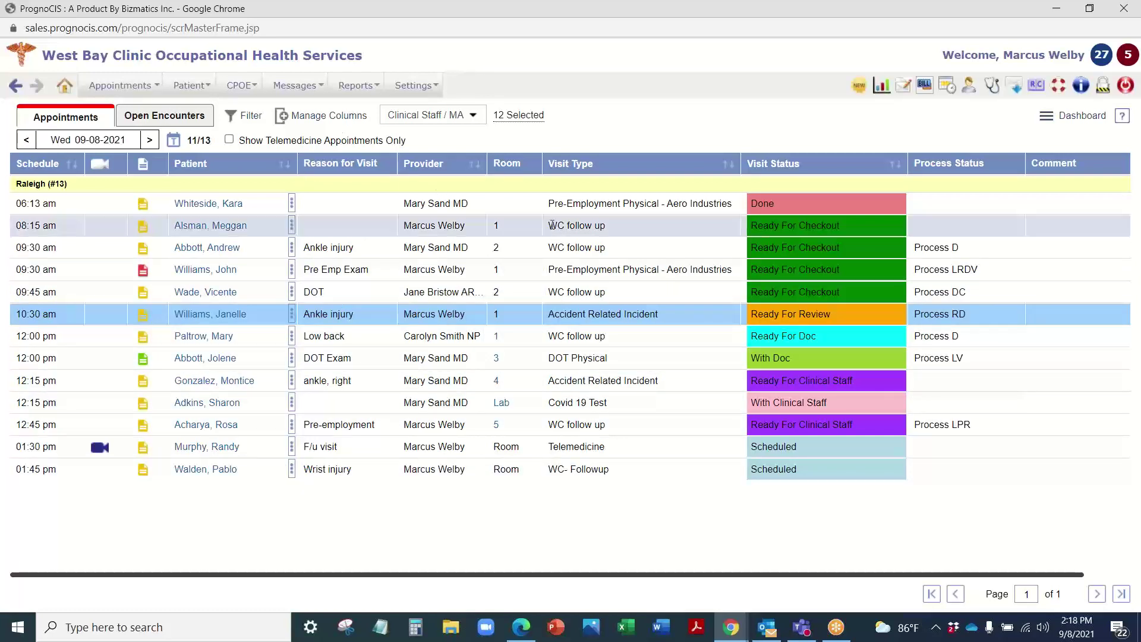
Step: Review the Accident Related Incident - Aero Industries encounter type's 15-minute duration, then return to Configuration
mouse_move(416, 85)
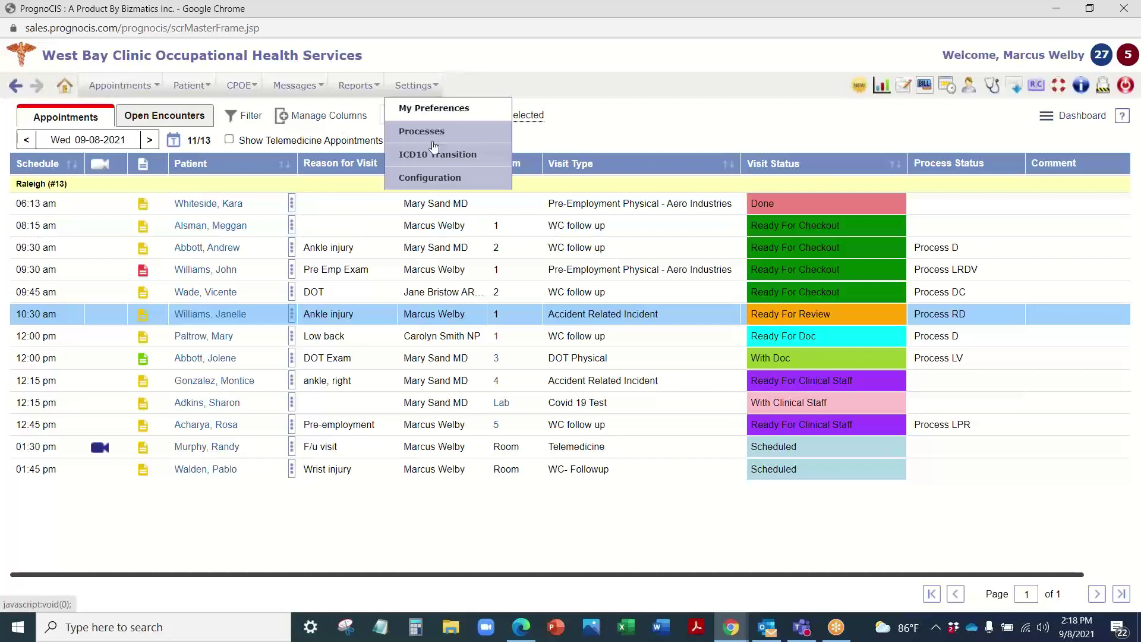
left_click(428, 173)
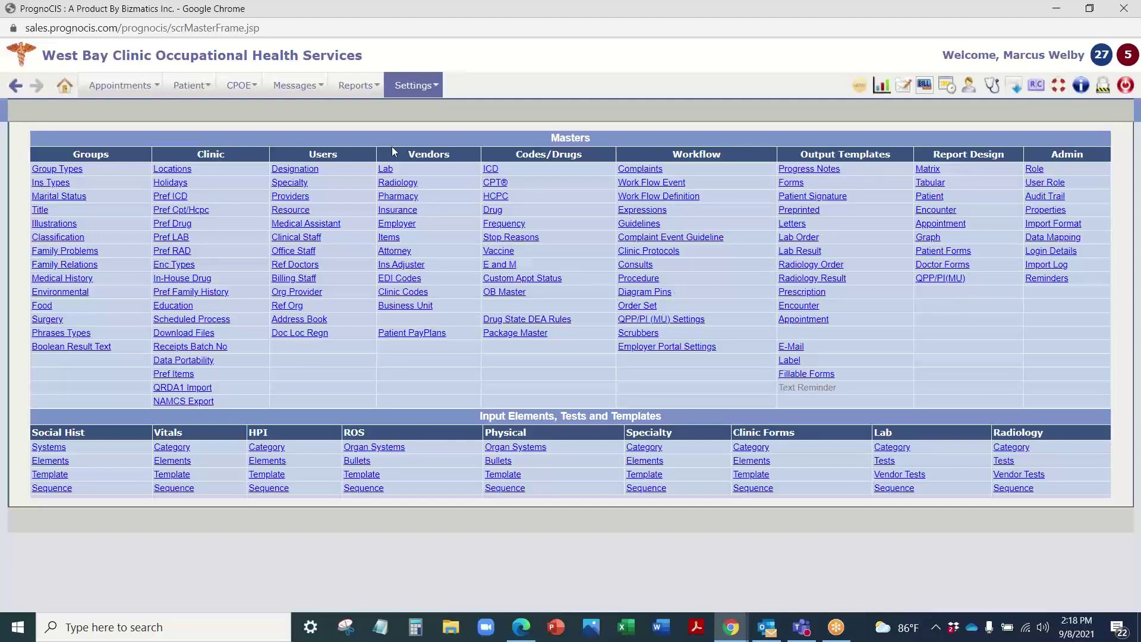
left_click(174, 266)
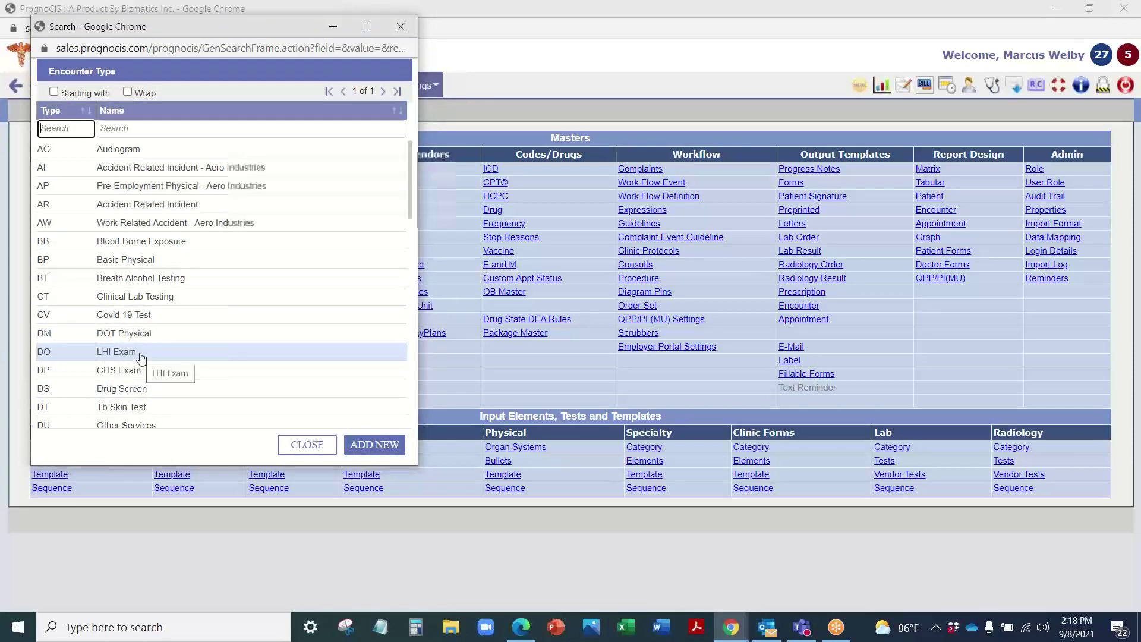
left_click(166, 171)
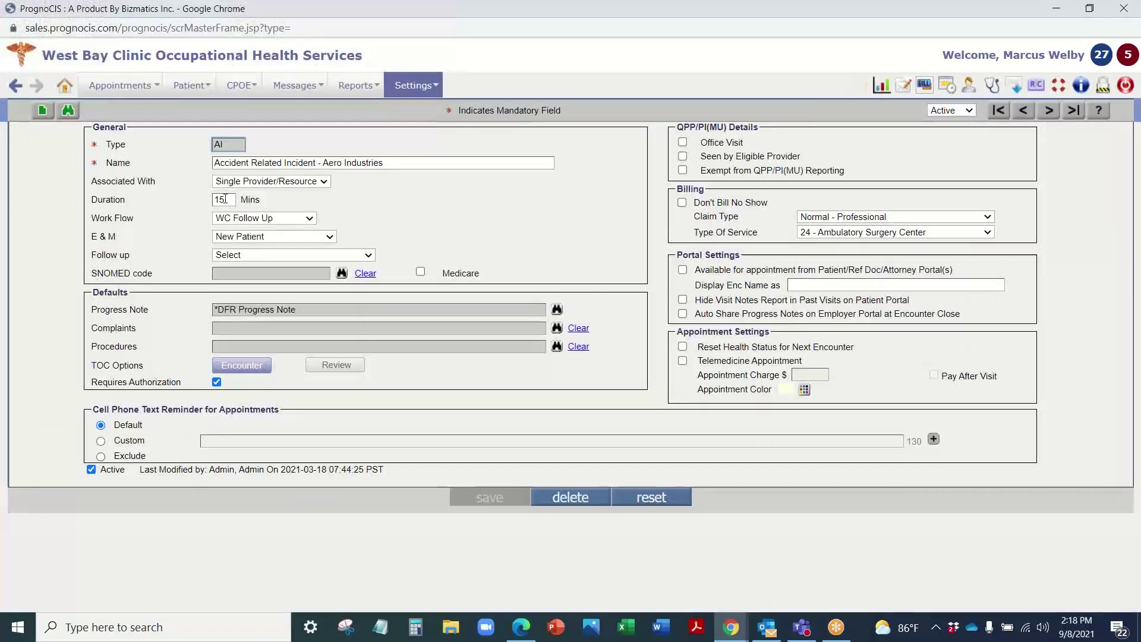
double_click(225, 199)
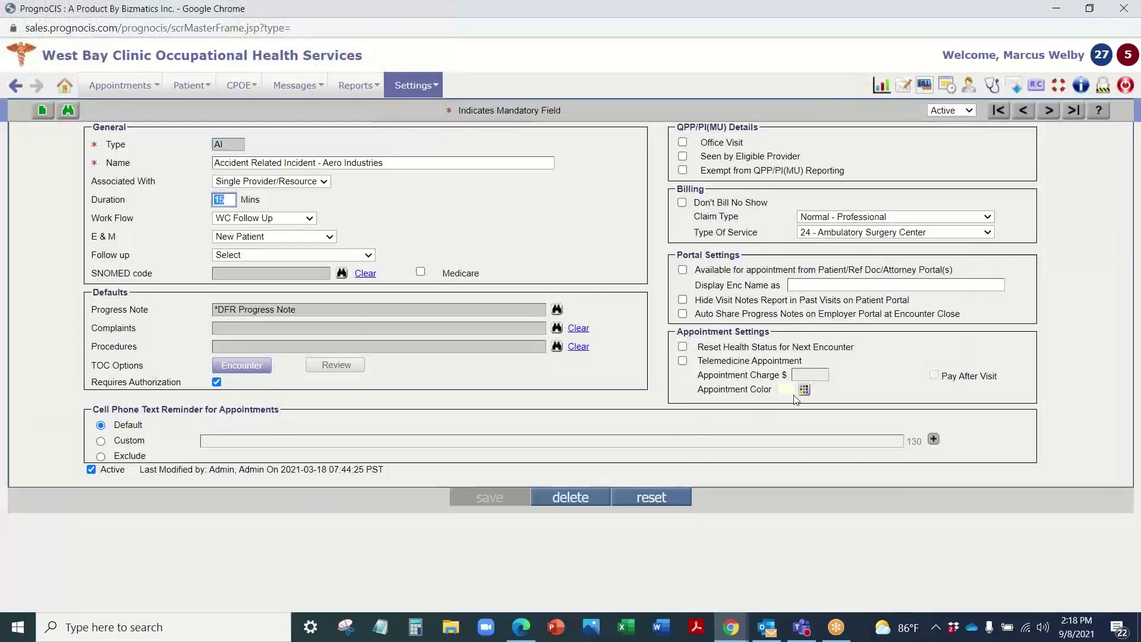
left_click(416, 86)
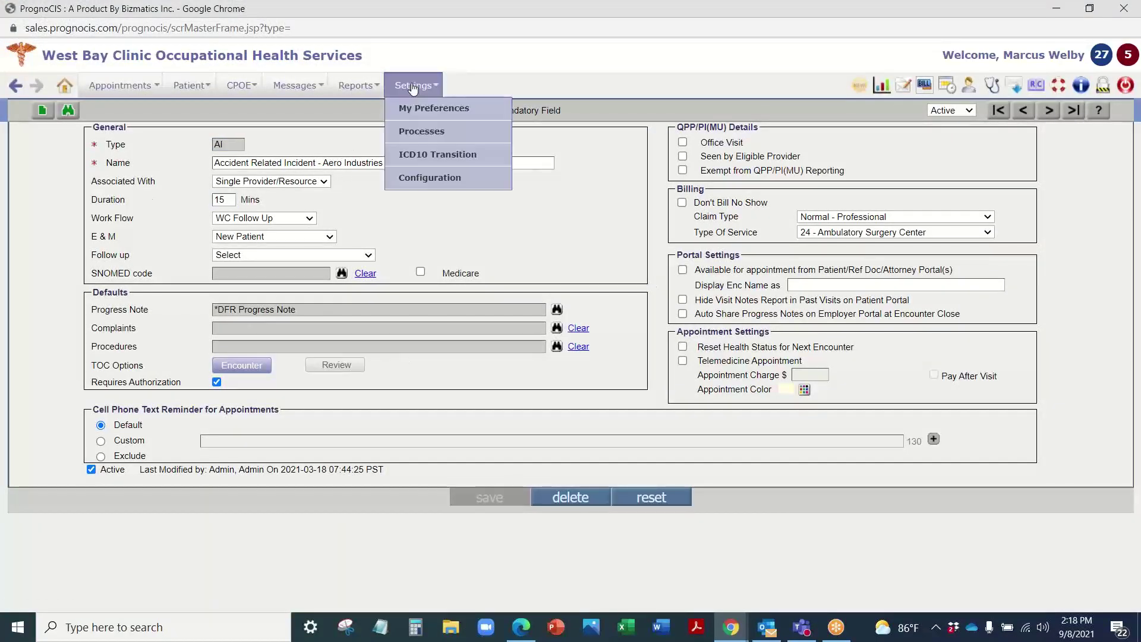
left_click(440, 182)
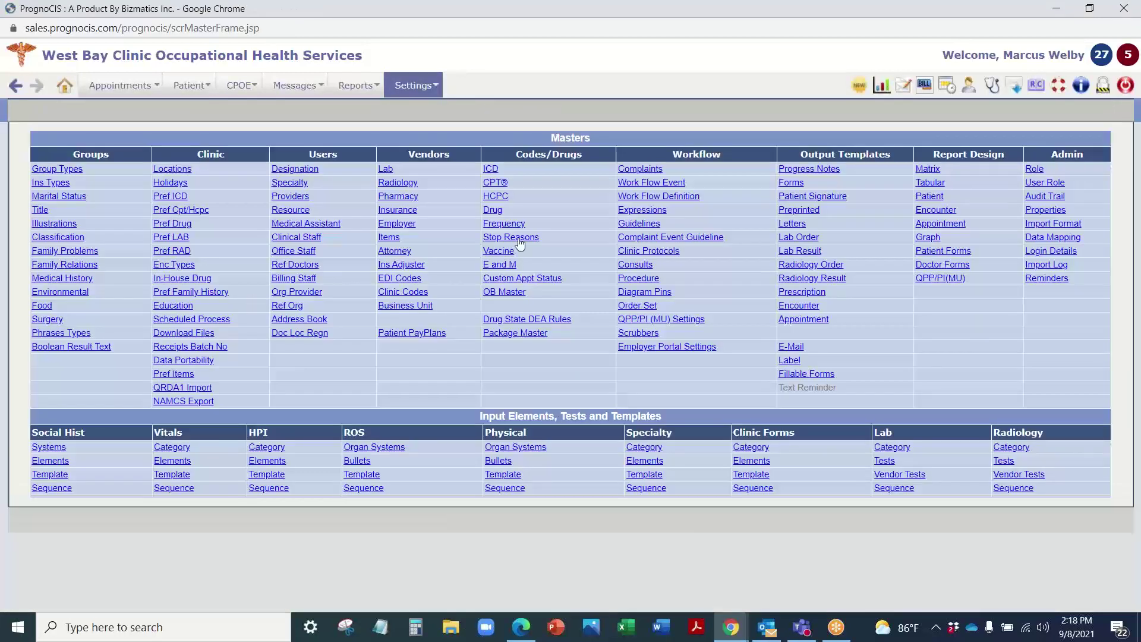
Step: Open the AERO Industries employer record and list its seven portal users
left_click(393, 225)
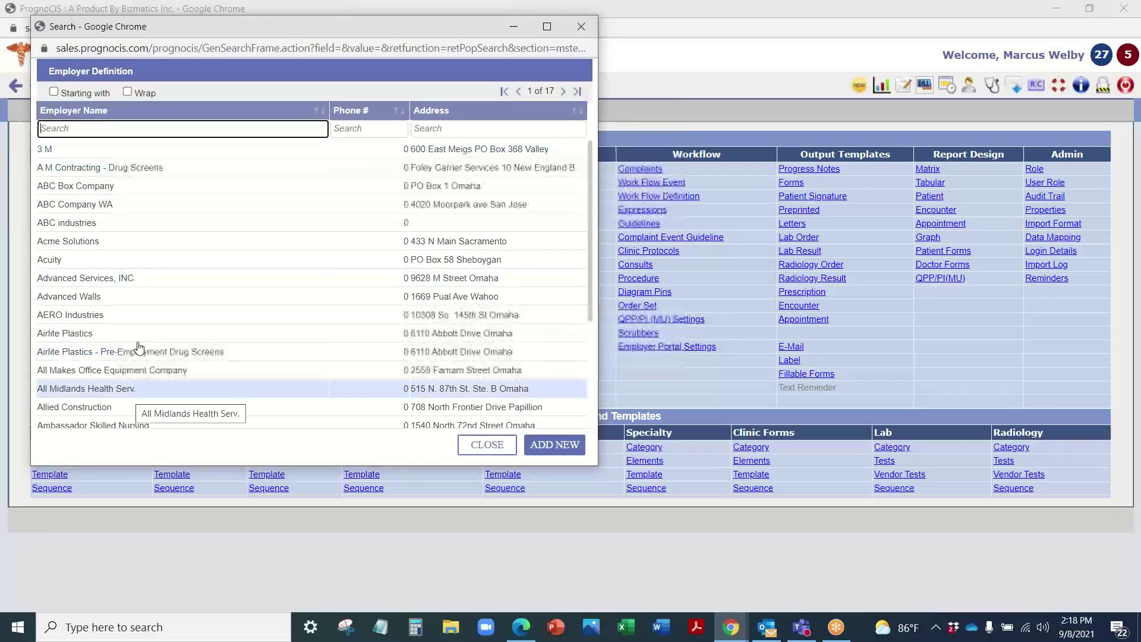
left_click(123, 321)
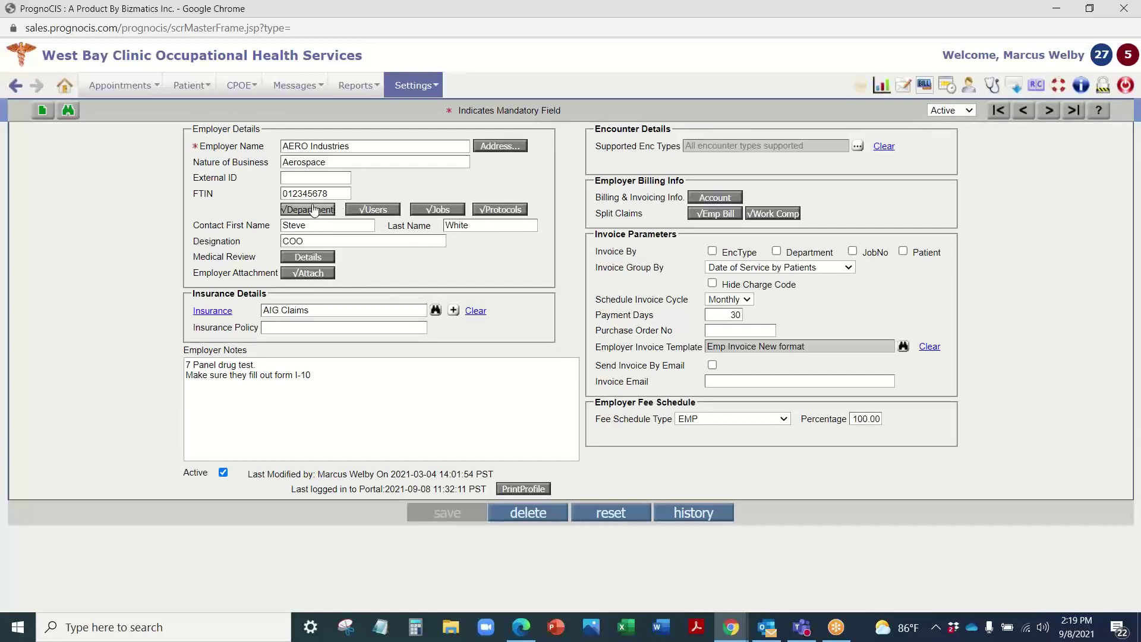
left_click(378, 210)
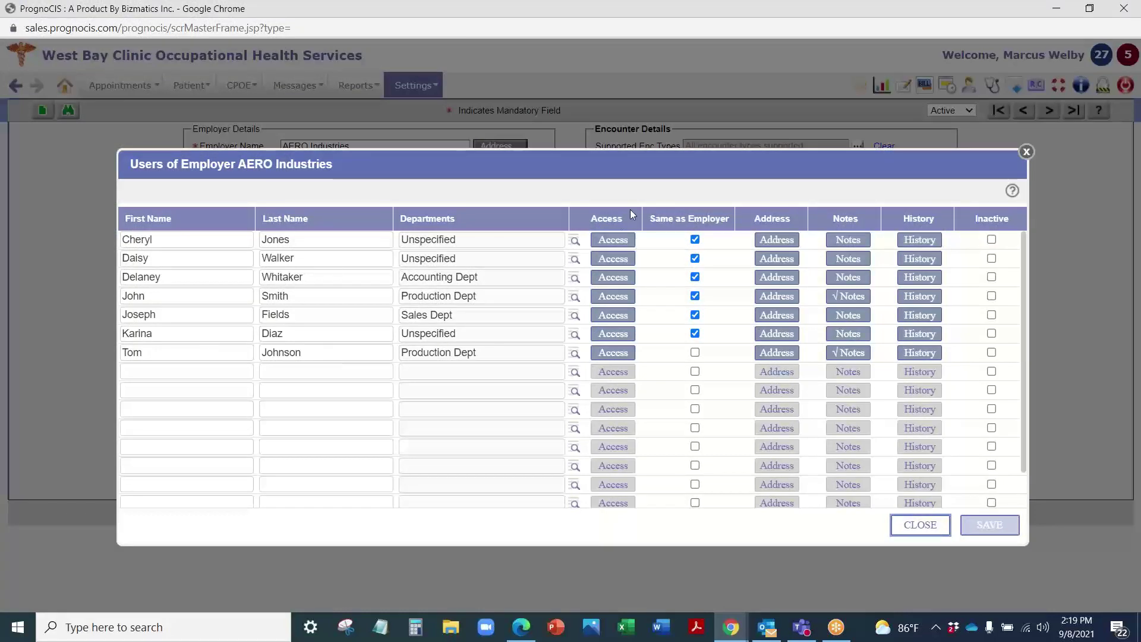
left_click(616, 240)
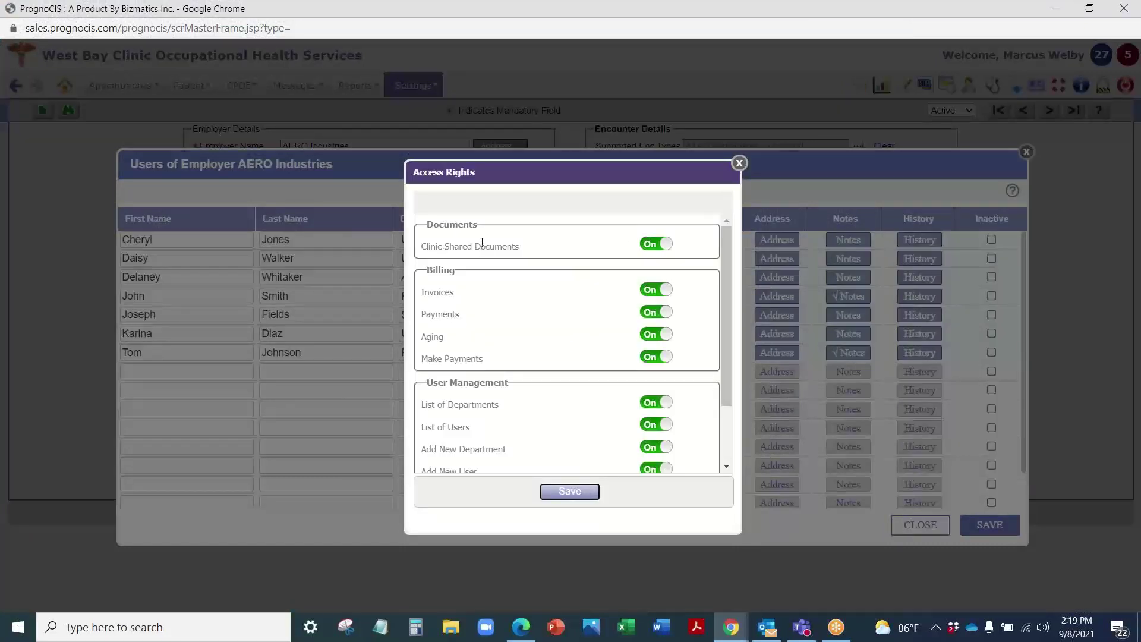
scroll(478, 250, "down", 3)
scroll(474, 265, "up", 3)
scroll(434, 374, "down", 1)
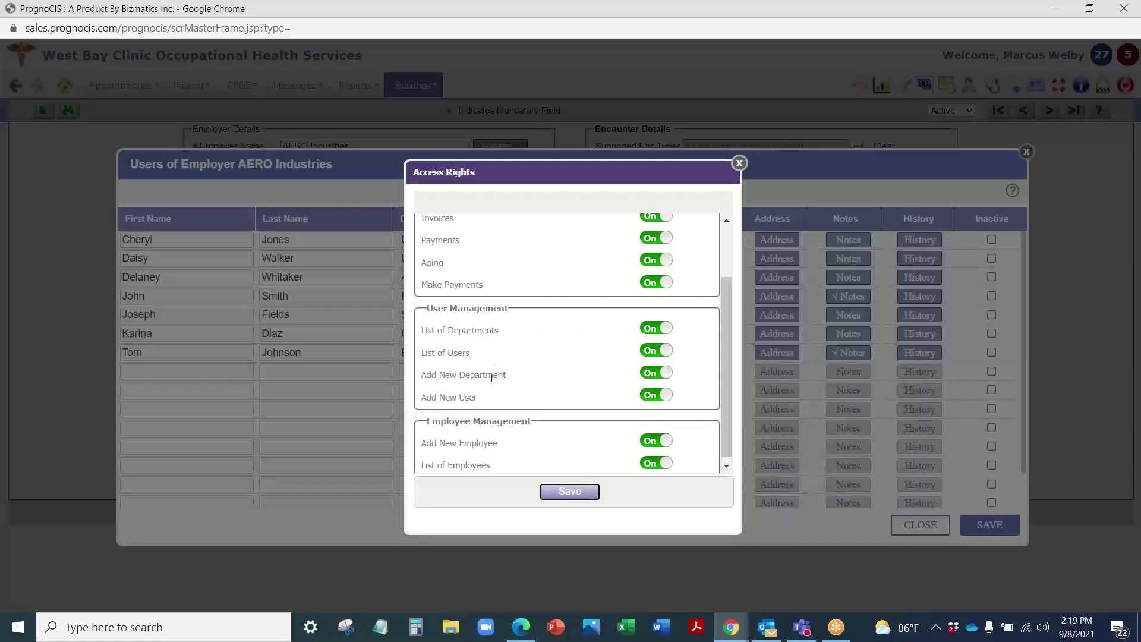
scroll(452, 410, "down", 1)
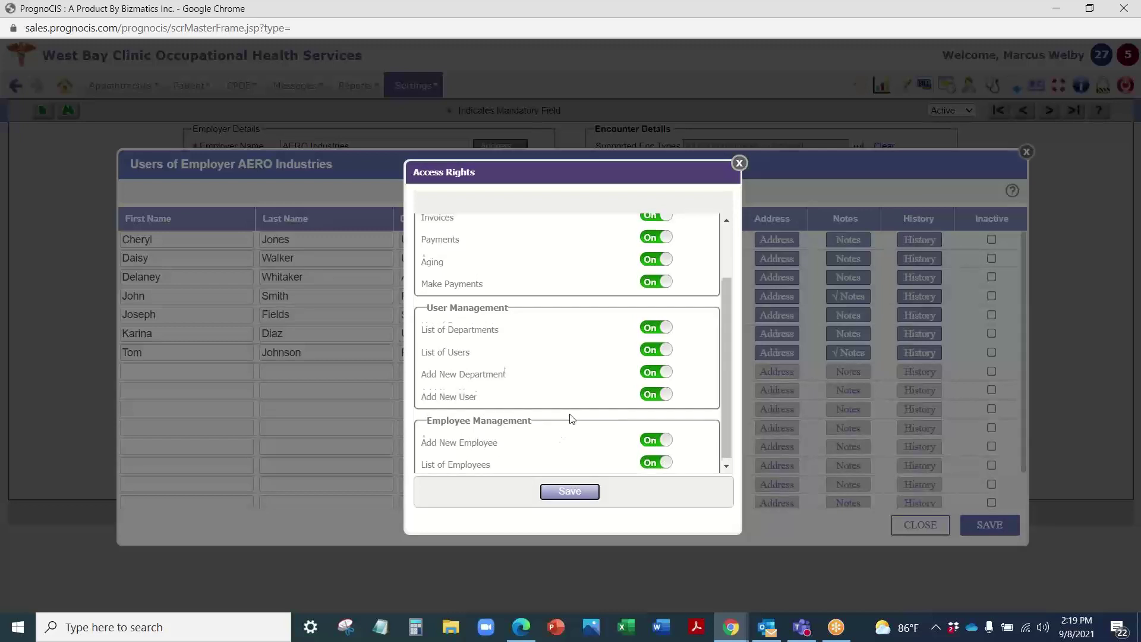
scroll(569, 419, "up", 2)
scroll(569, 419, "down", 2)
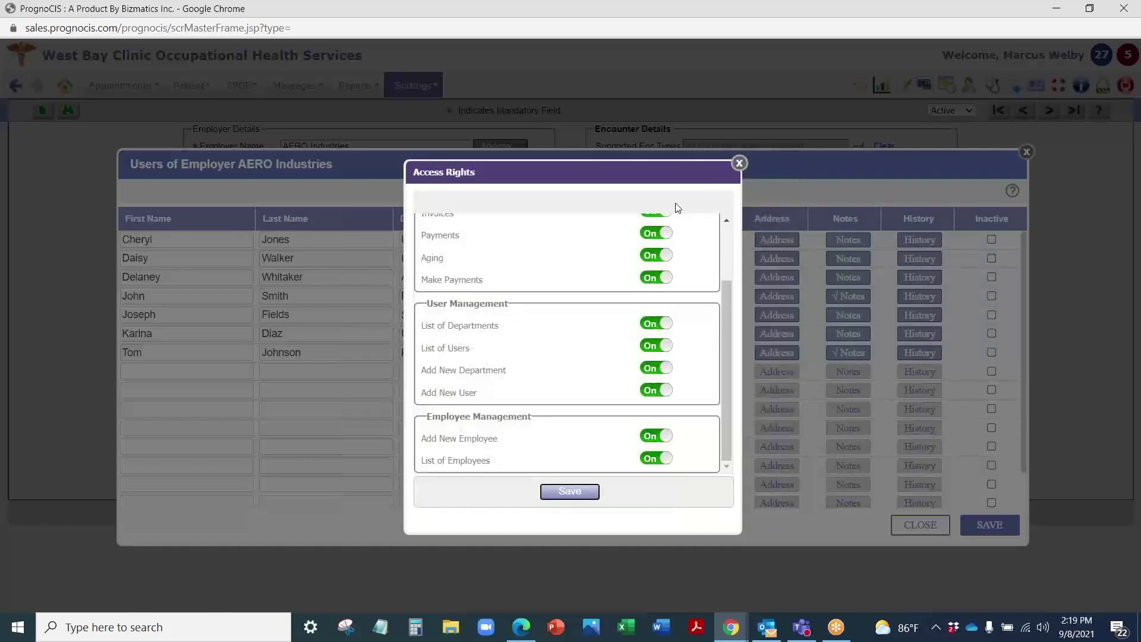
scroll(604, 309, "up", 3)
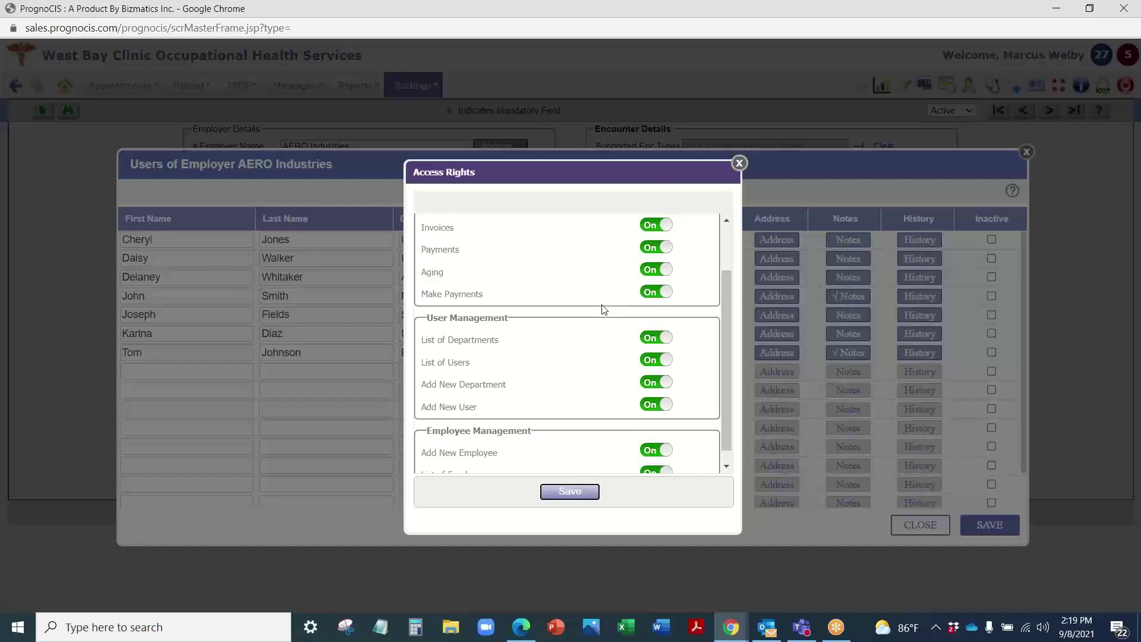
left_click(739, 163)
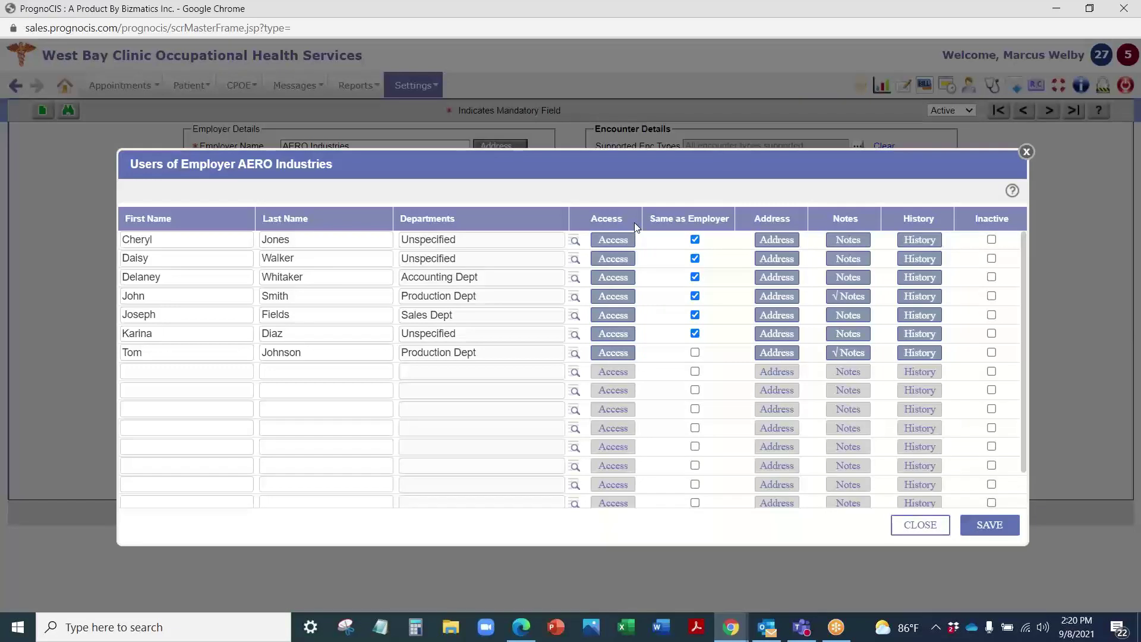
left_click(778, 242)
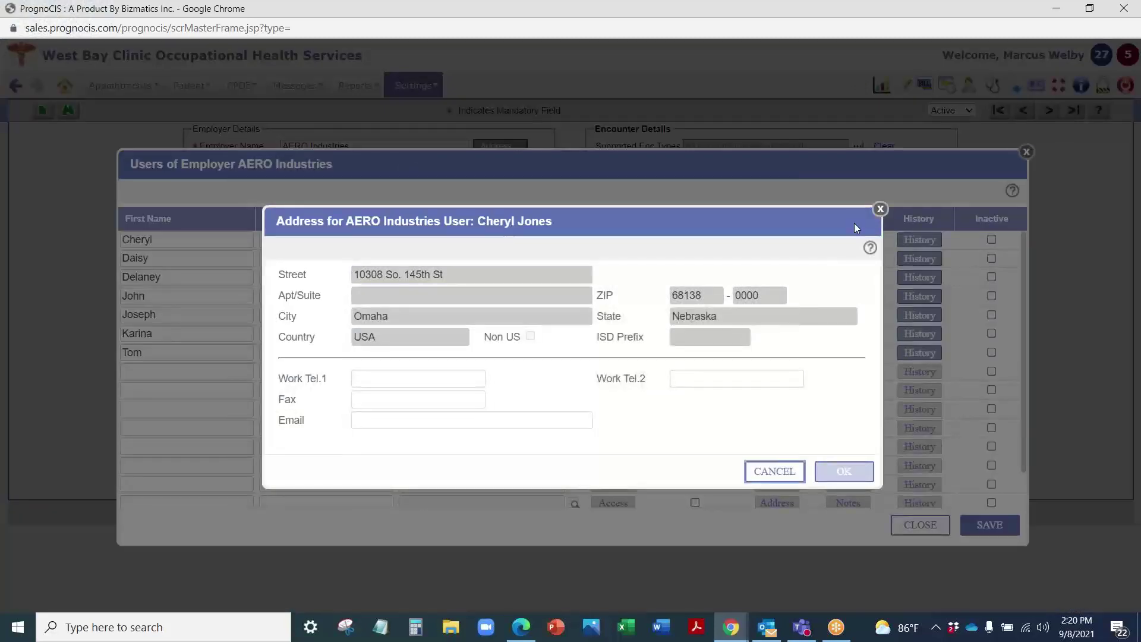
left_click(881, 209)
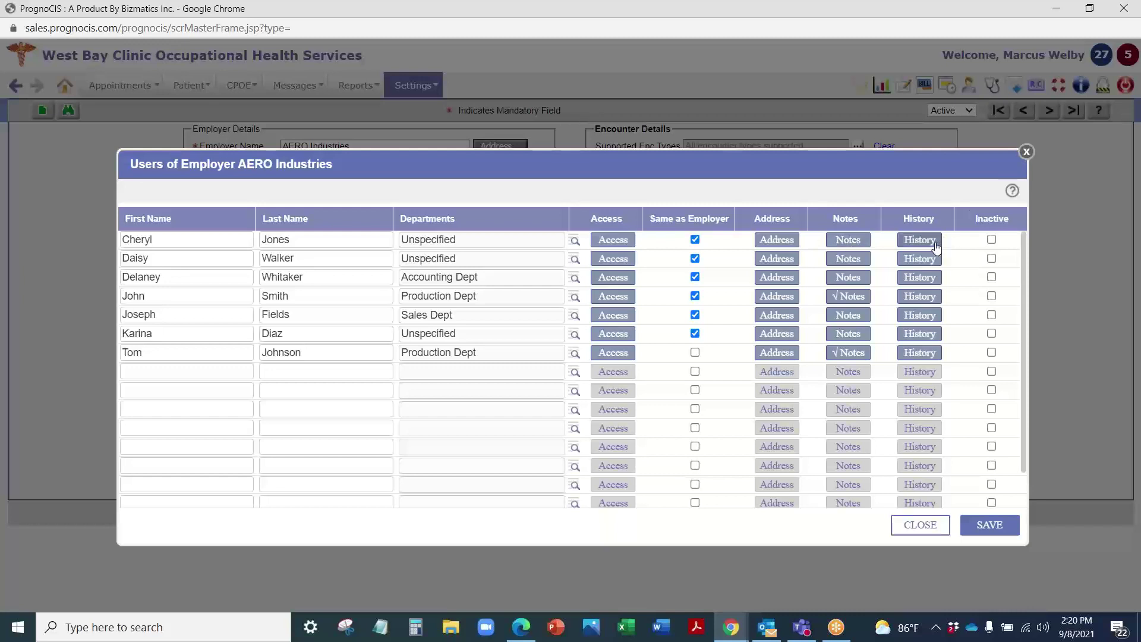
Step: Close the user list and review the jobs defined for AERO Industries
left_click(1026, 152)
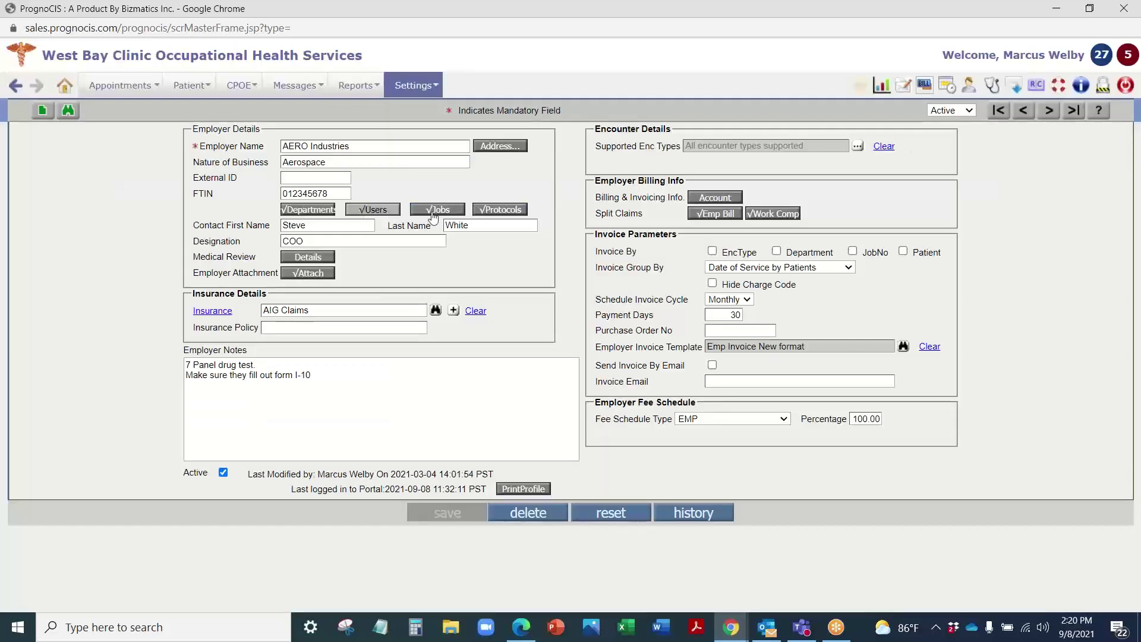
left_click(440, 211)
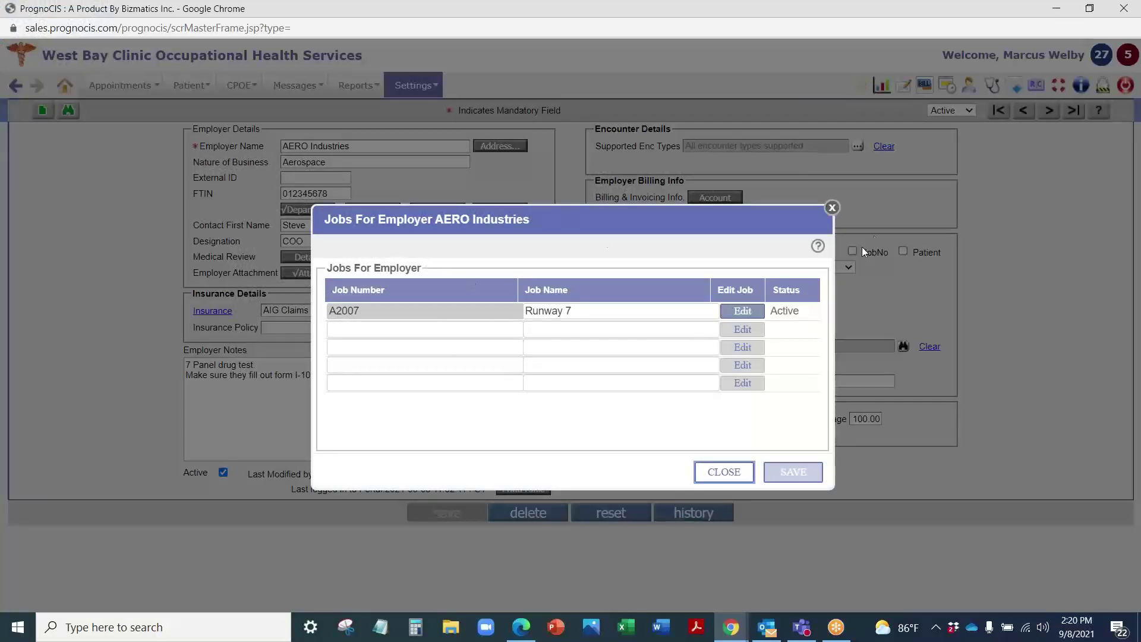
left_click(832, 208)
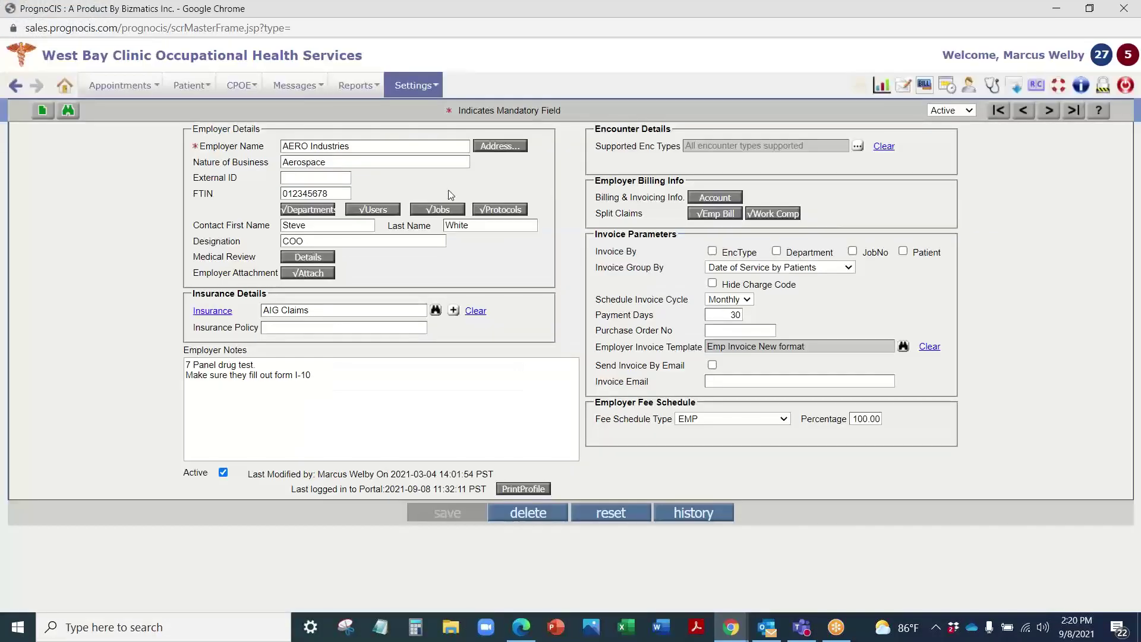
Step: Review the Pre-Employment, Respiratory Fit Test, Work Related Injury and Accident Related Incident protocols and notes
left_click(516, 209)
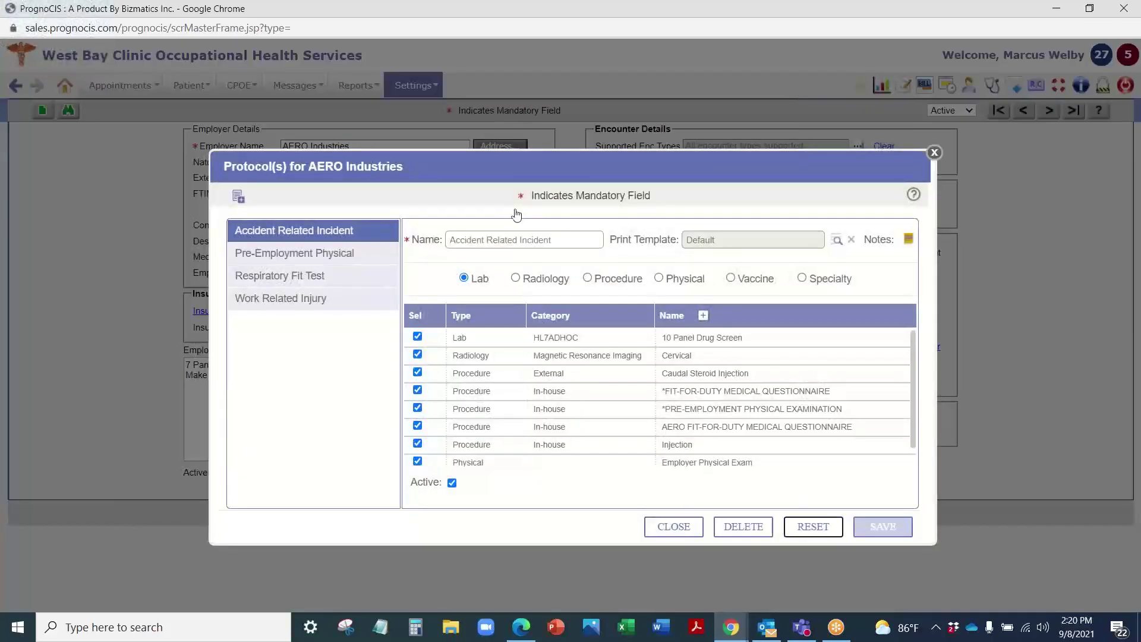
left_click(265, 260)
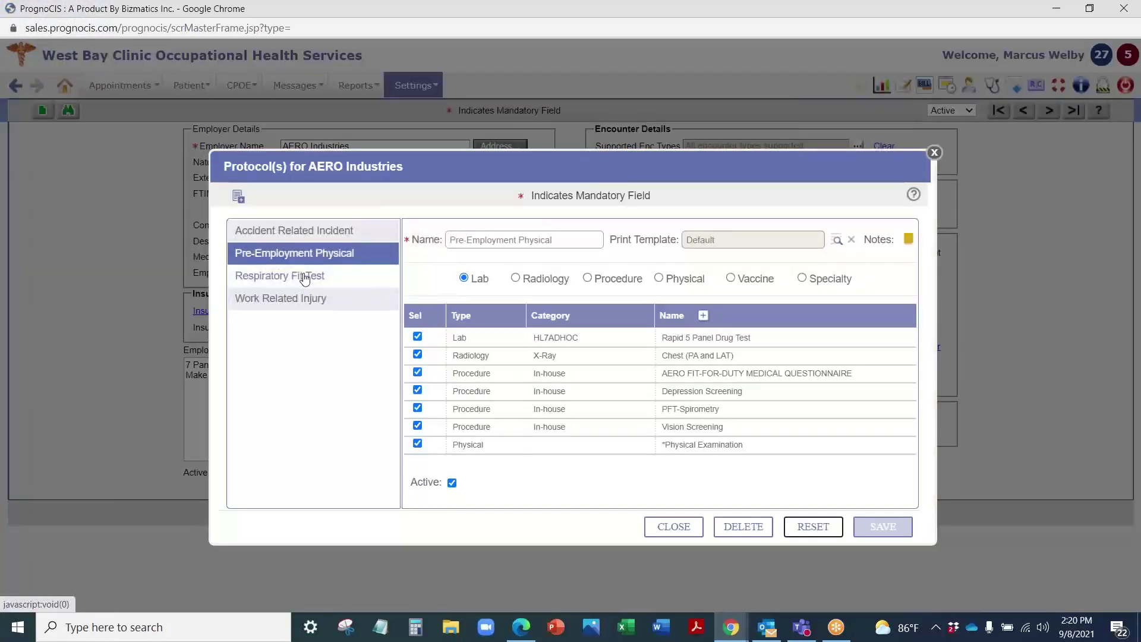
left_click(307, 277)
left_click(306, 299)
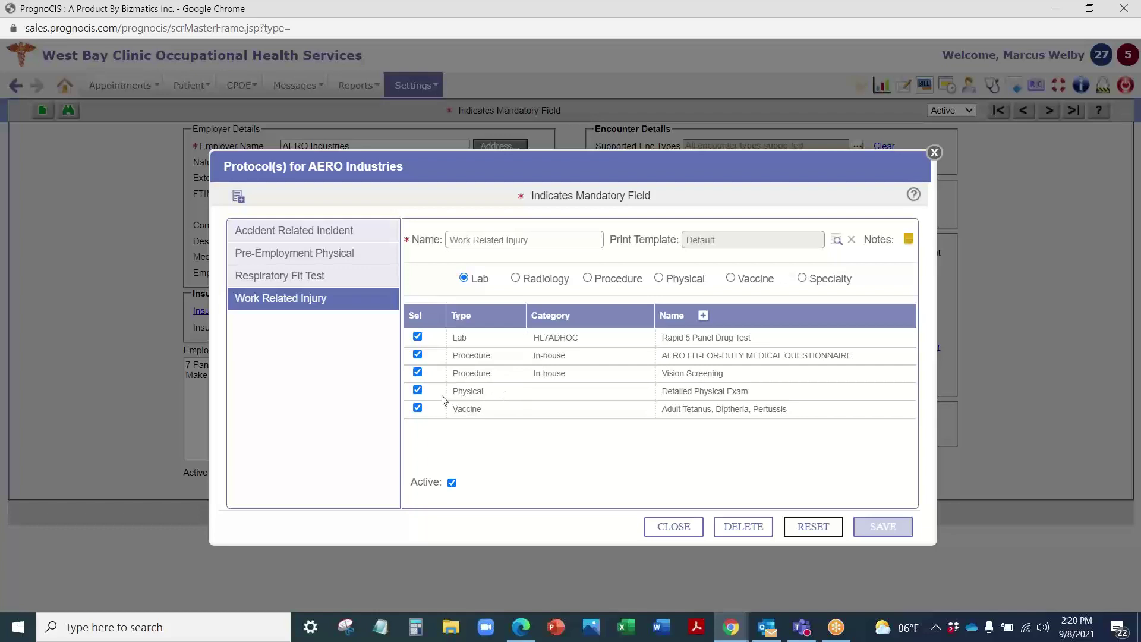
left_click(273, 257)
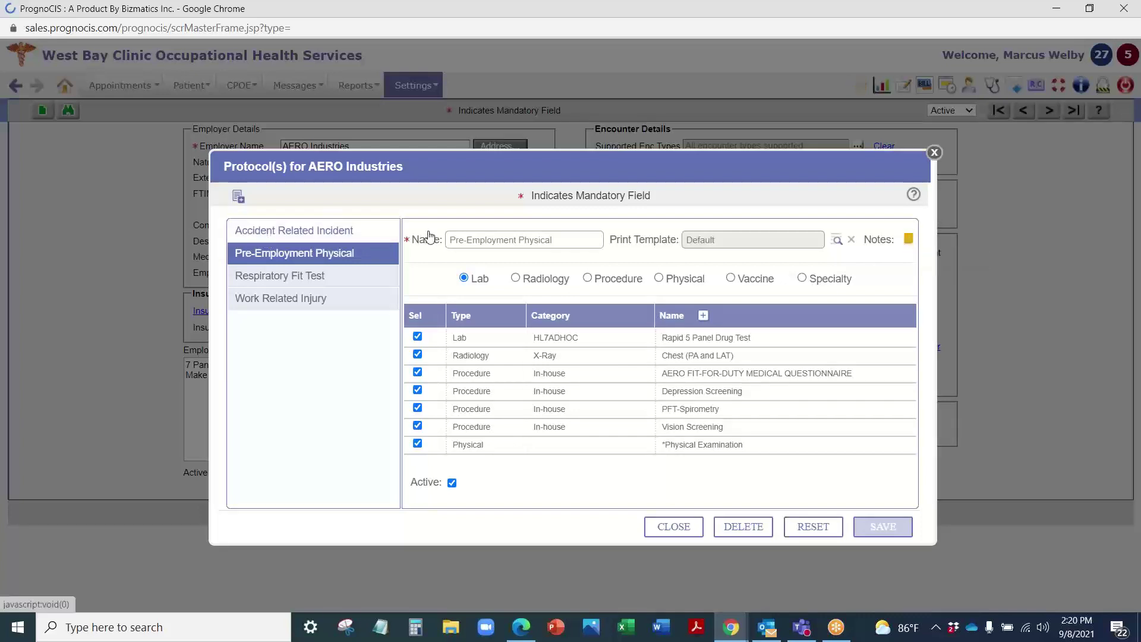
left_click(330, 231)
left_click(910, 241)
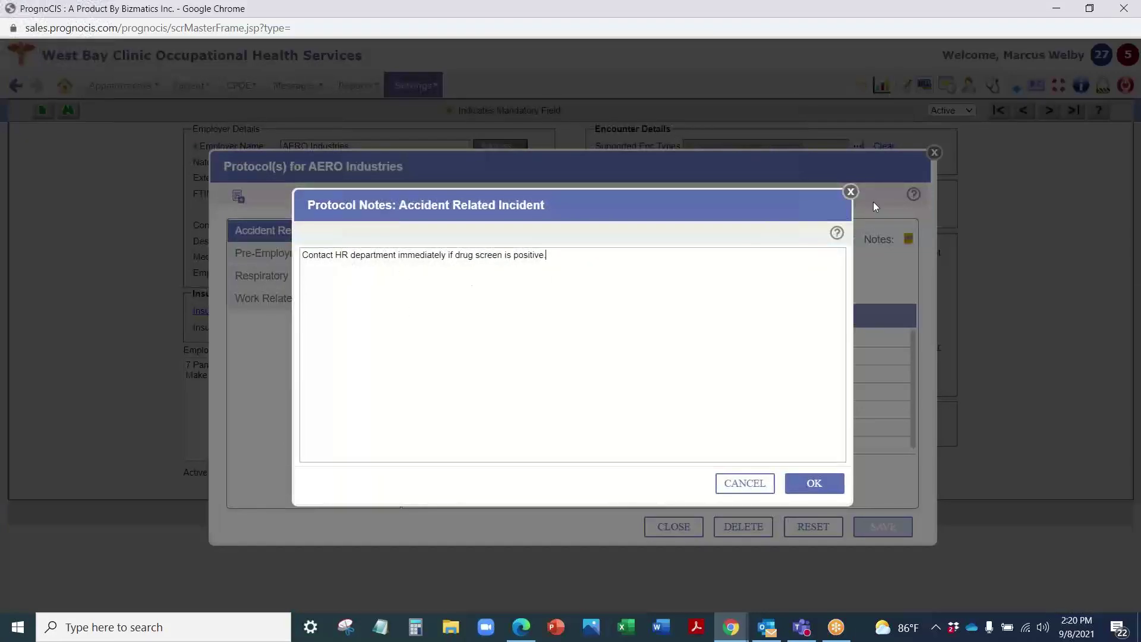
left_click(851, 192)
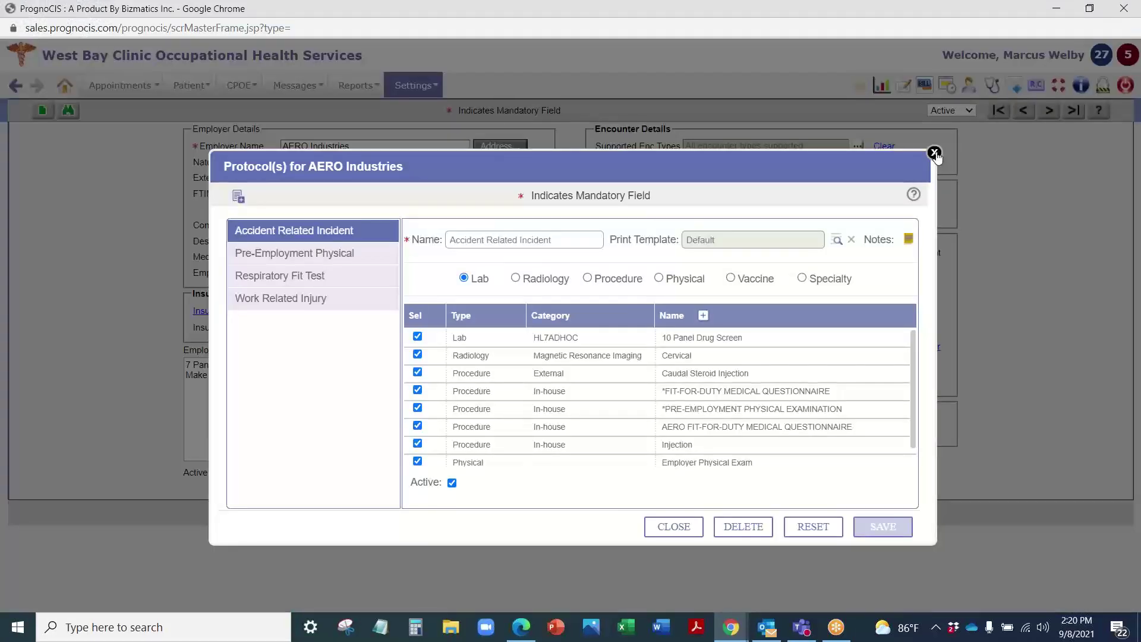
left_click(934, 153)
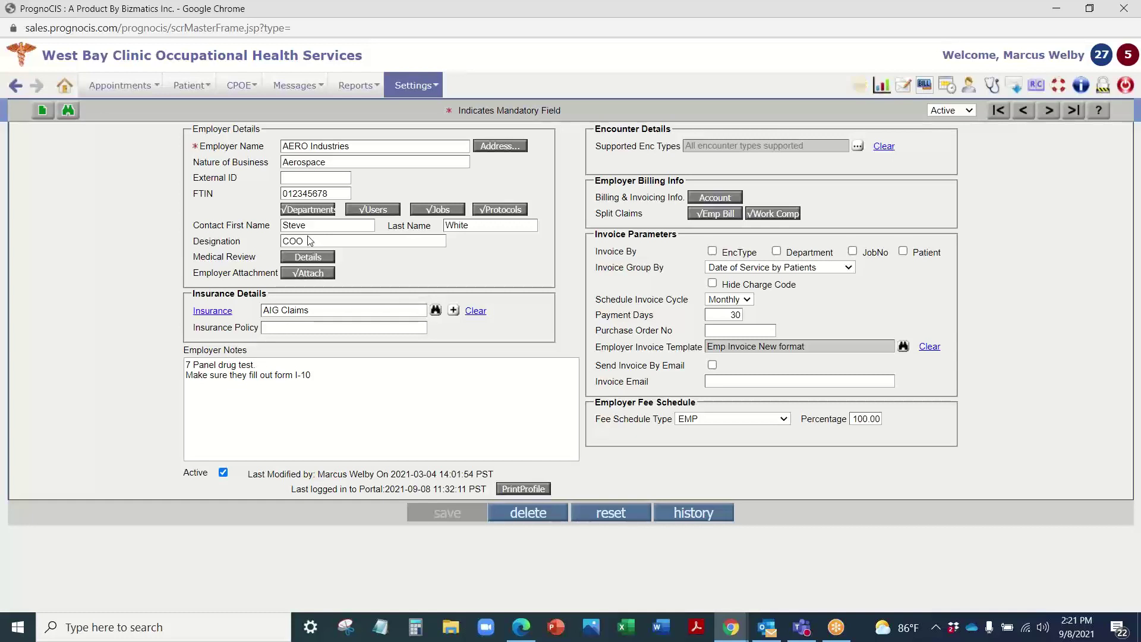
left_click(303, 257)
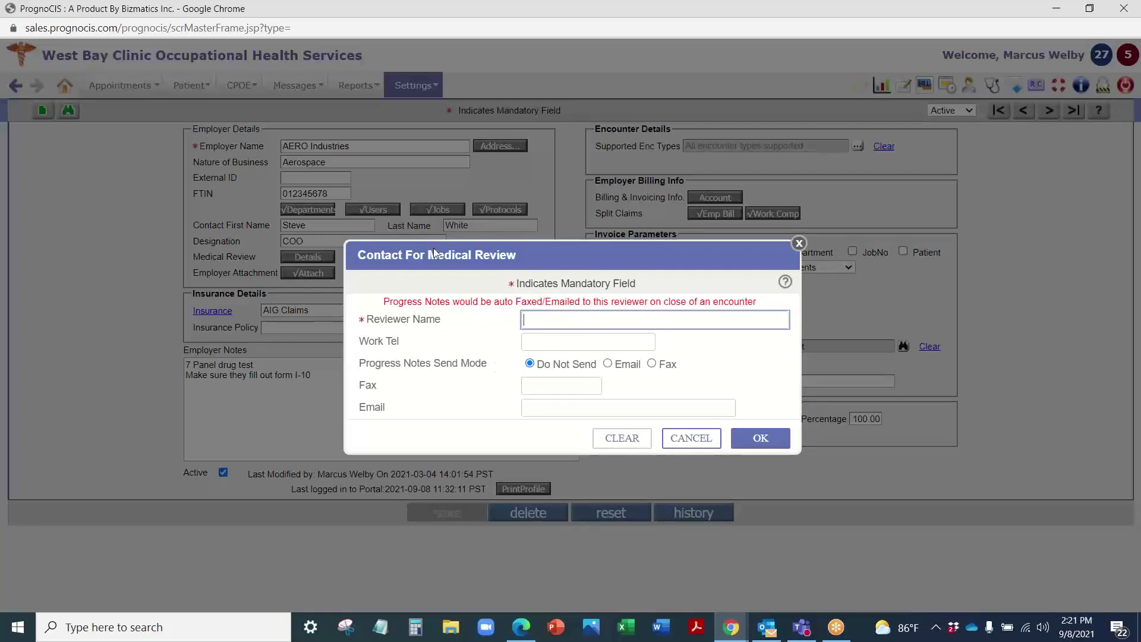
left_click(798, 243)
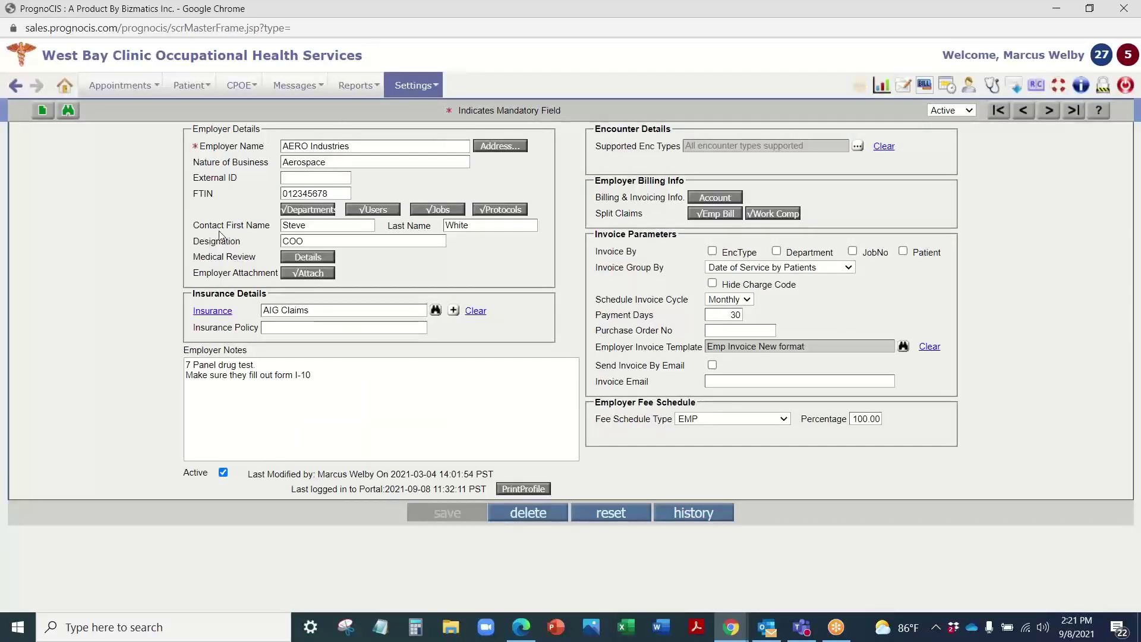
left_click(307, 274)
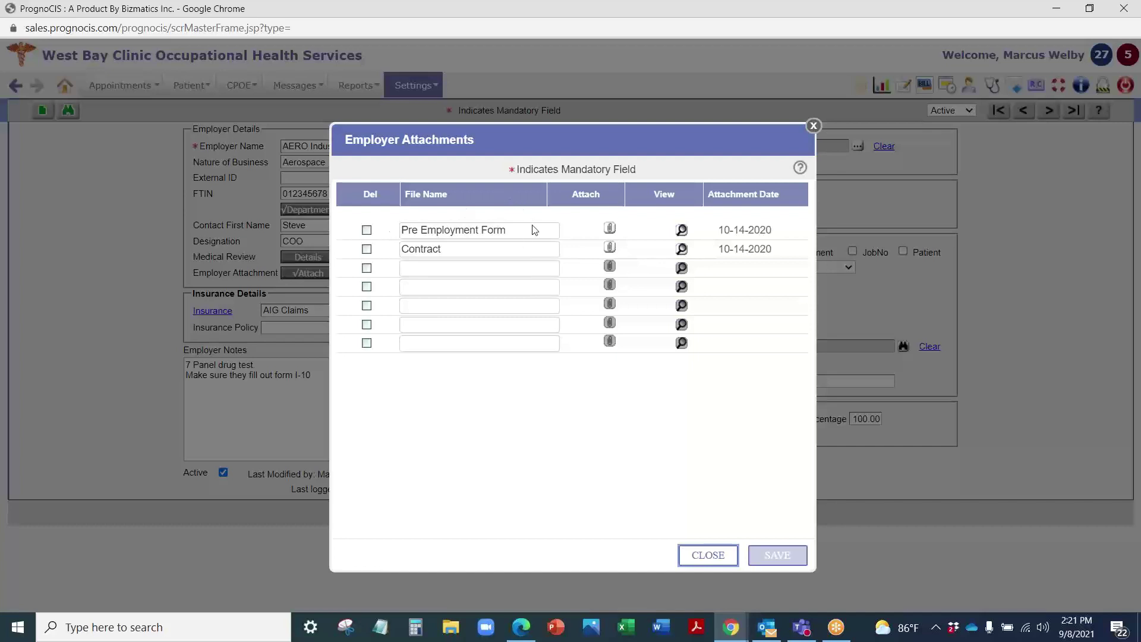
left_click(813, 125)
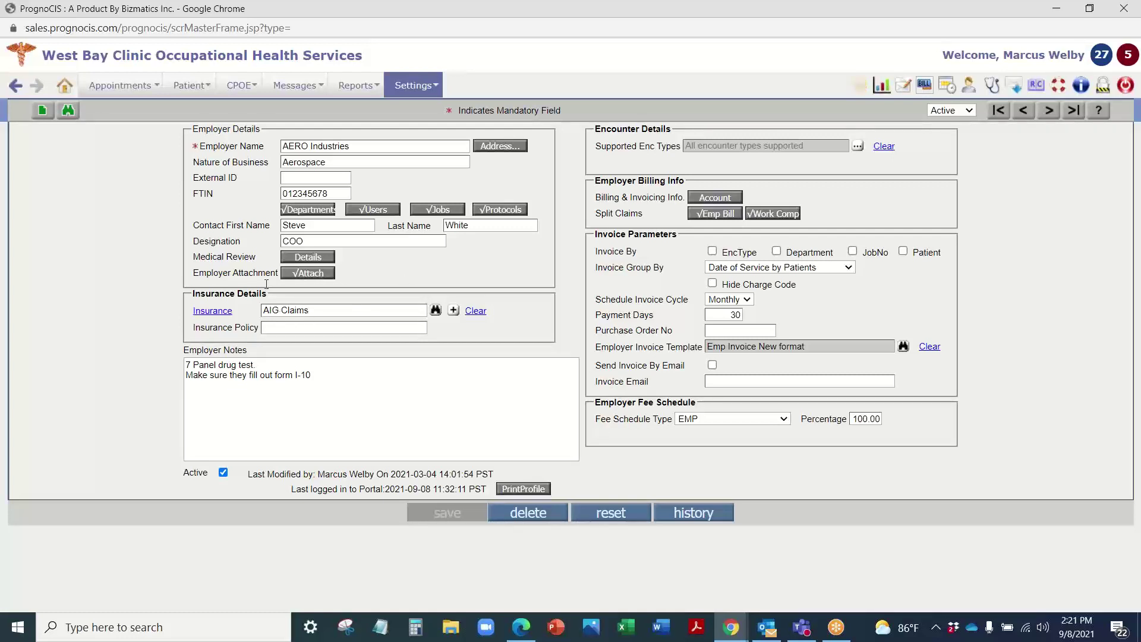
left_click(238, 373)
key("ctrl+a")
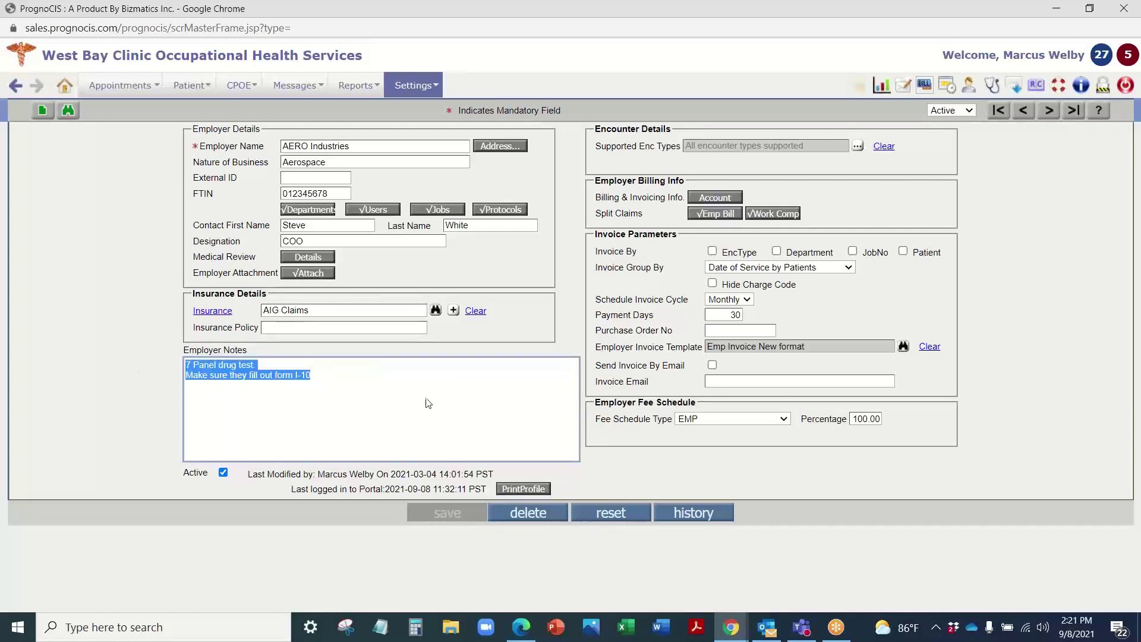
left_click(523, 403)
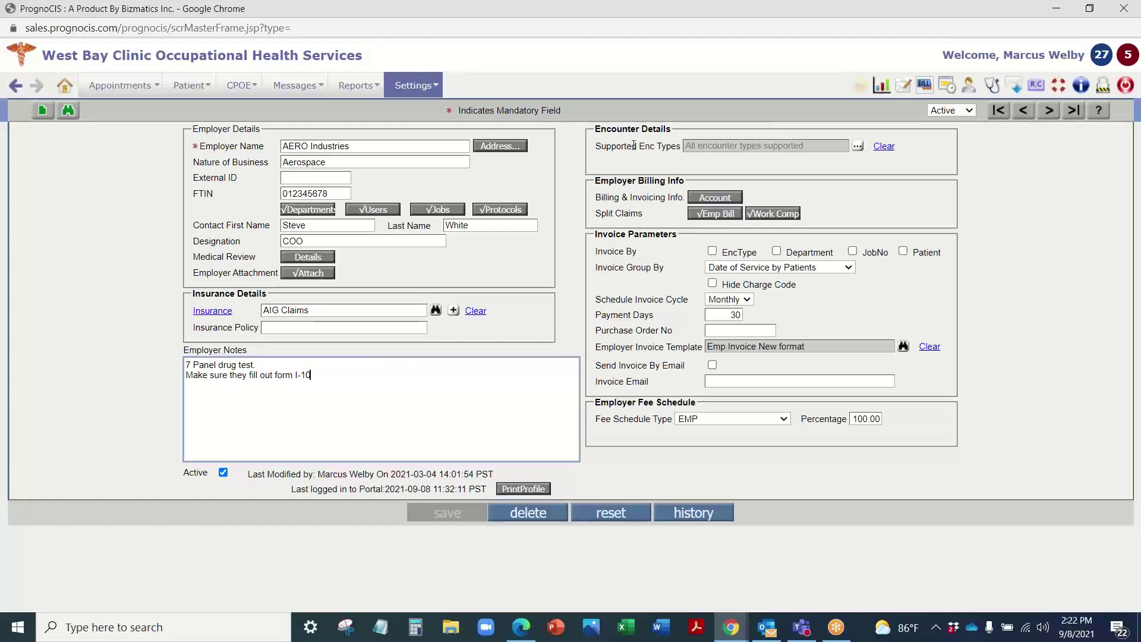
left_click(858, 145)
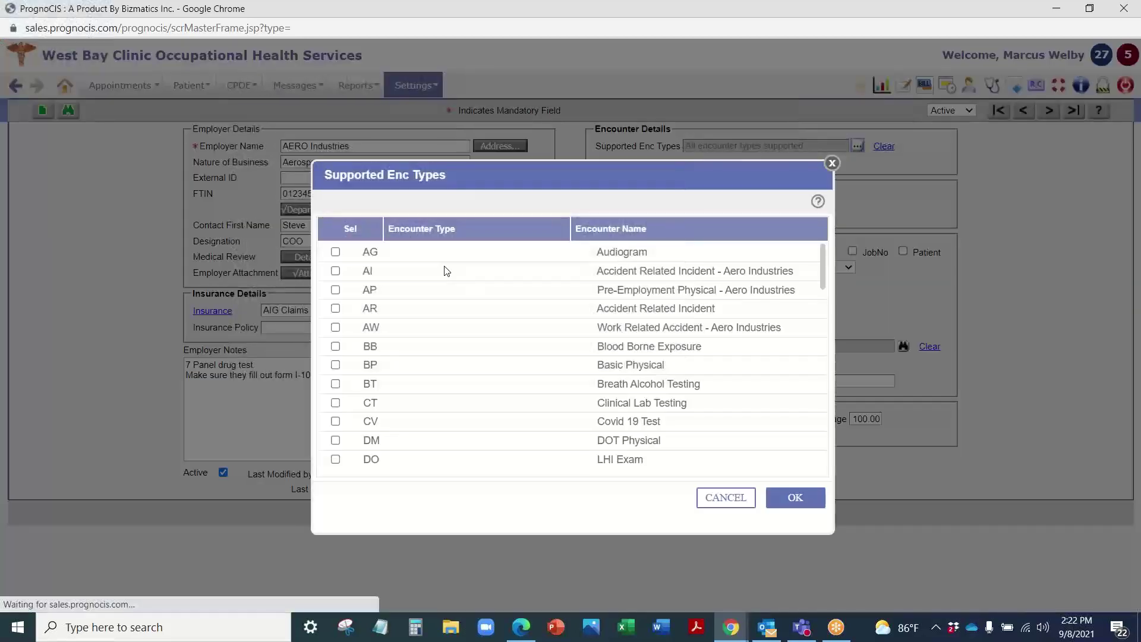
left_click(832, 164)
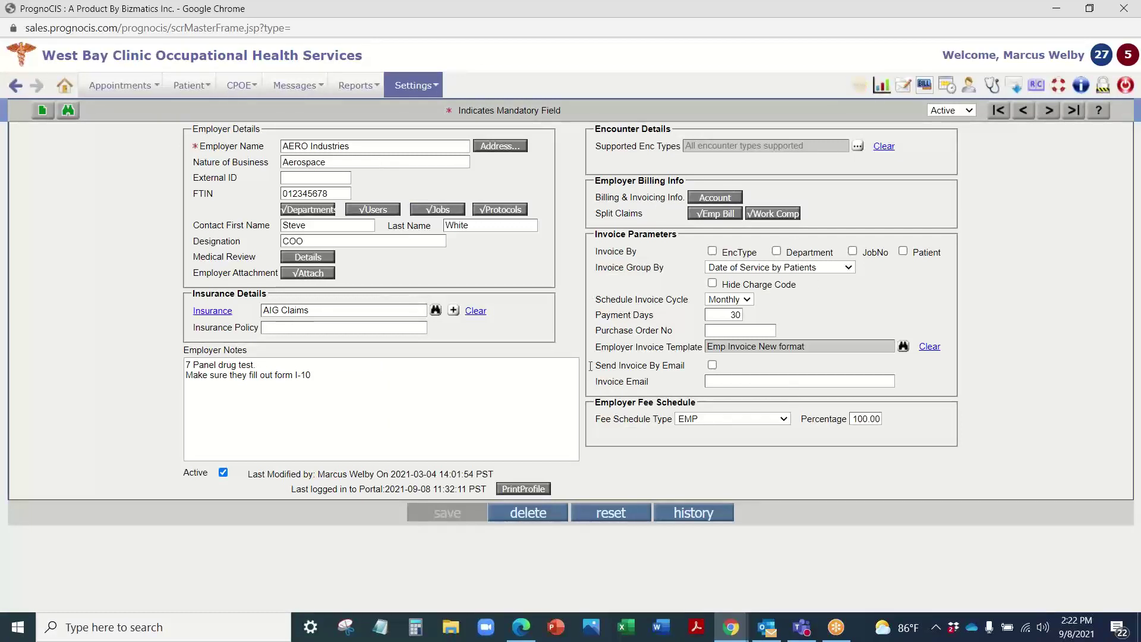
left_click(715, 197)
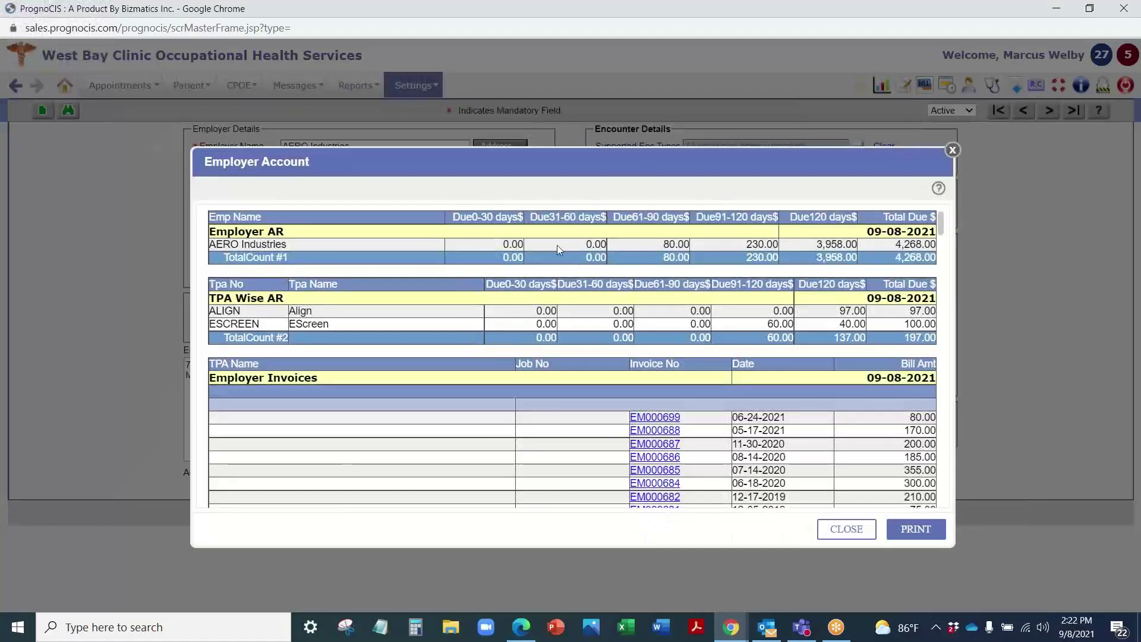
scroll(558, 245, "down", 10)
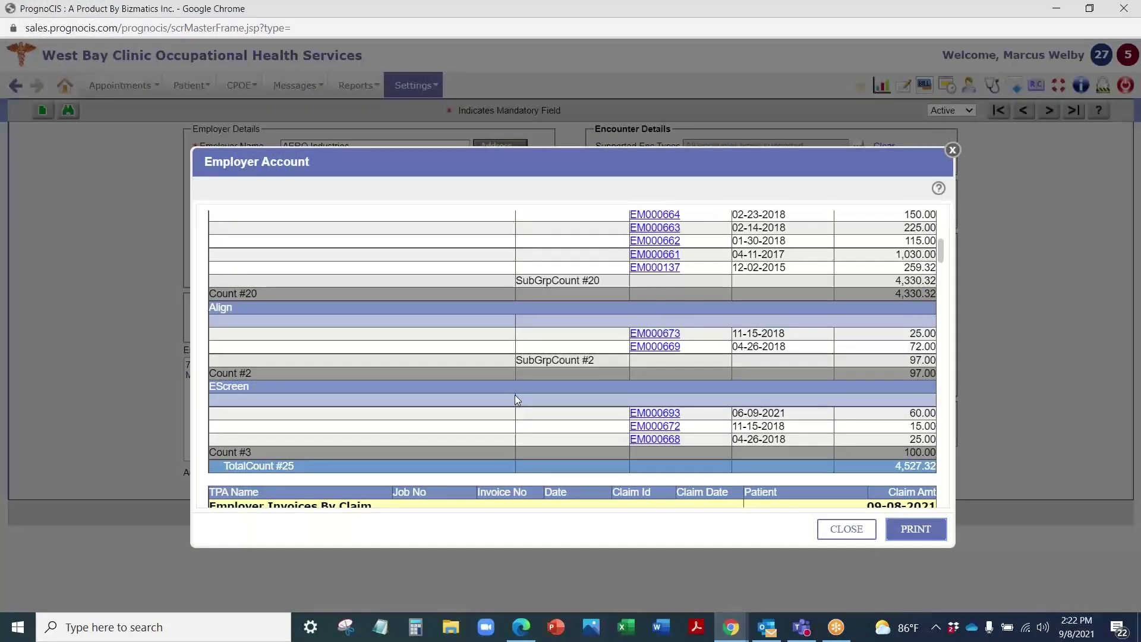
scroll(702, 326, "up", 3)
scroll(704, 328, "up", 5)
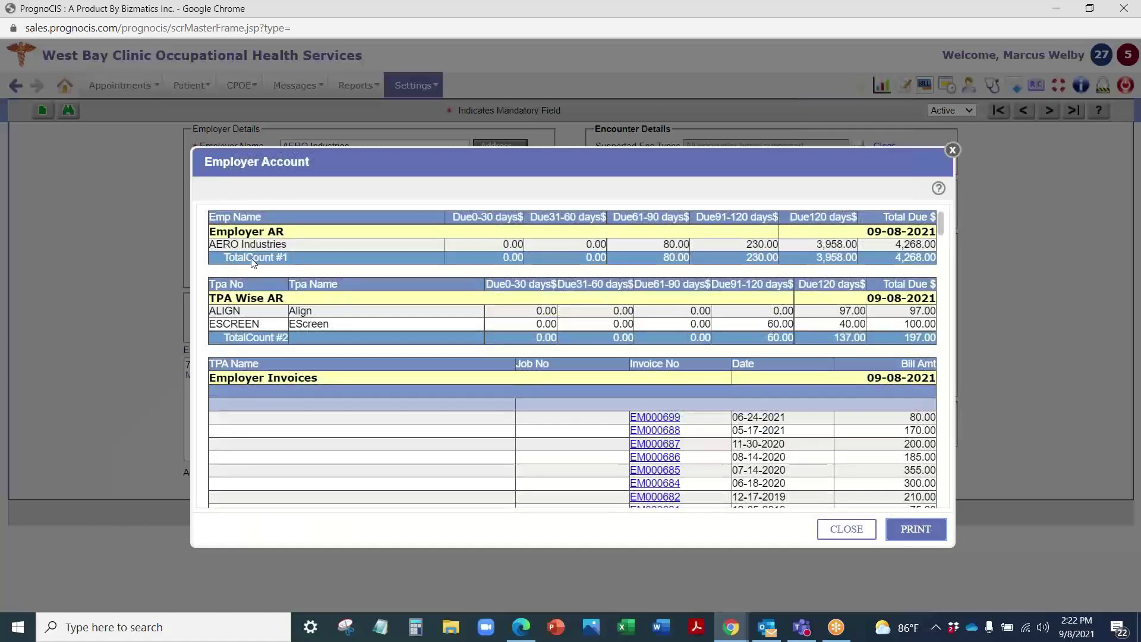
scroll(569, 408, "down", 15)
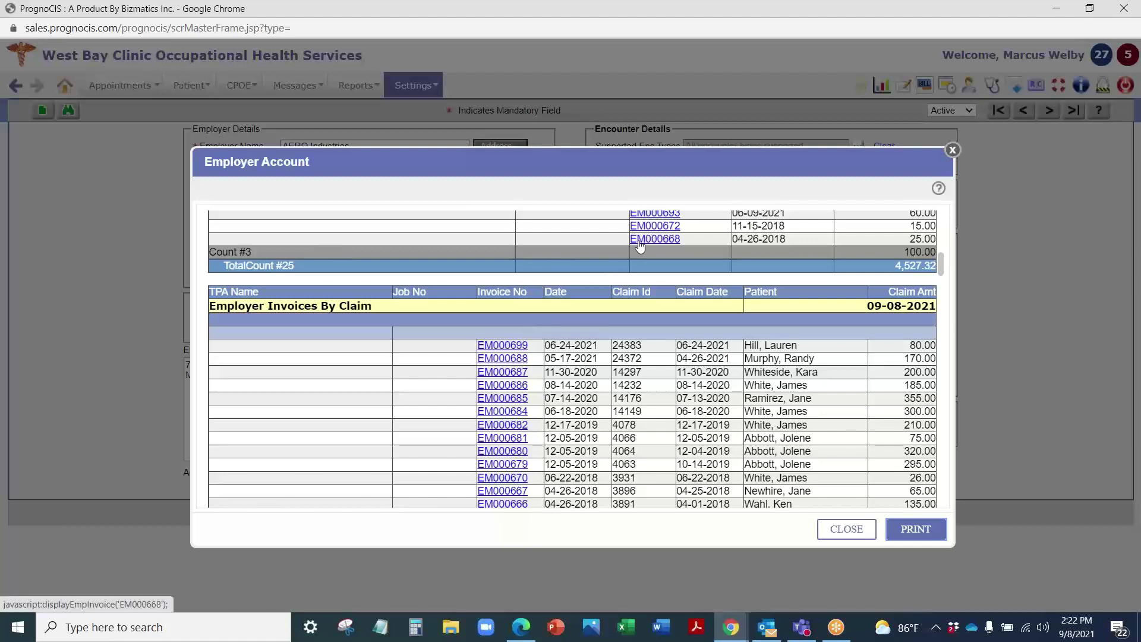
left_click(953, 150)
left_click(708, 215)
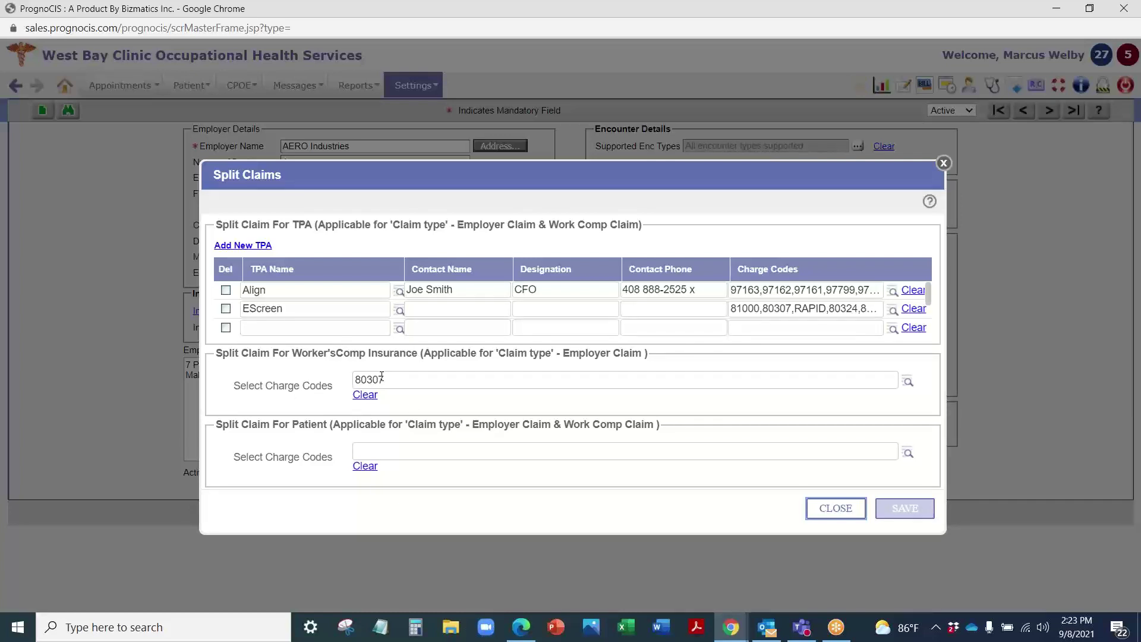
left_click(387, 447)
left_click(944, 164)
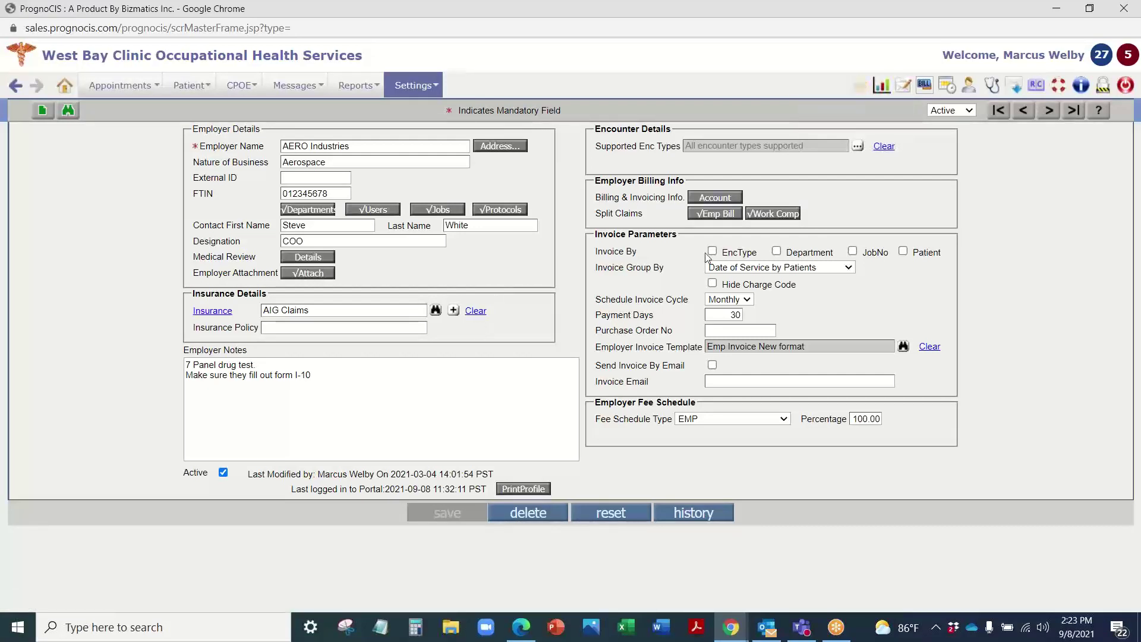
left_click(773, 213)
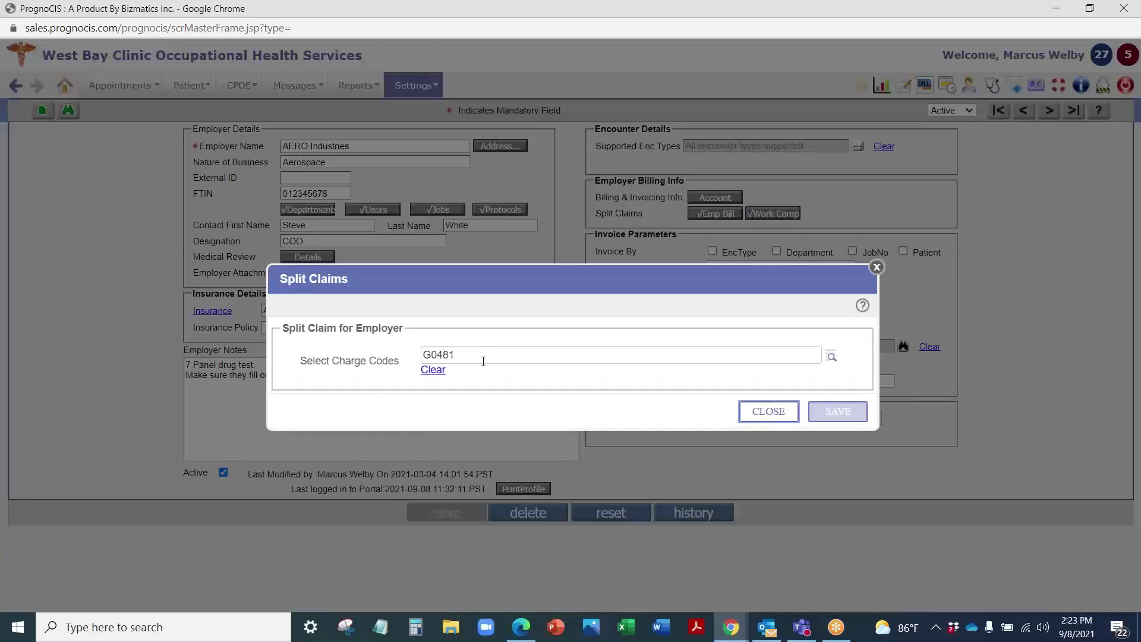
left_click(877, 267)
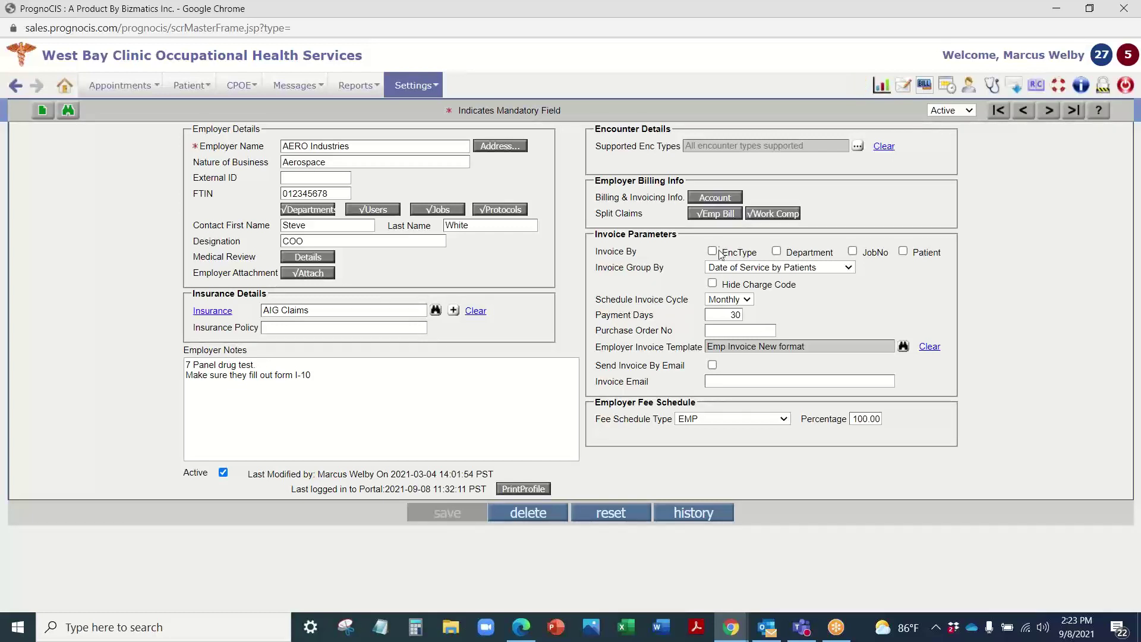
Step: Keep Date of Service by Patients grouping, Monthly cycle and Payment Days; browse invoice templates without choosing
left_click(747, 273)
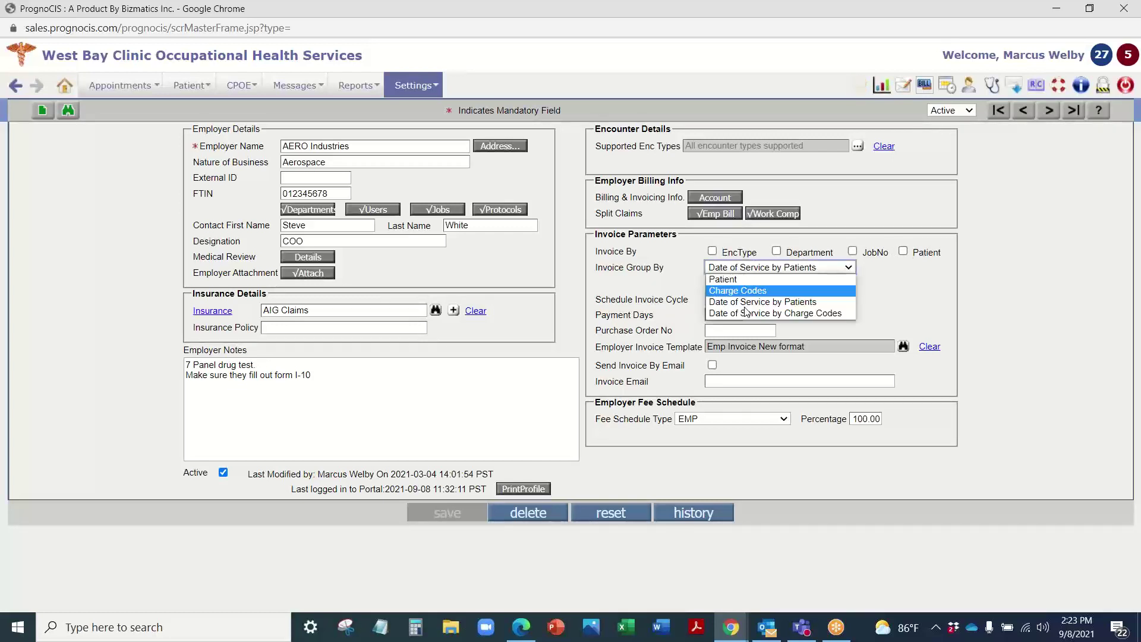
left_click(699, 258)
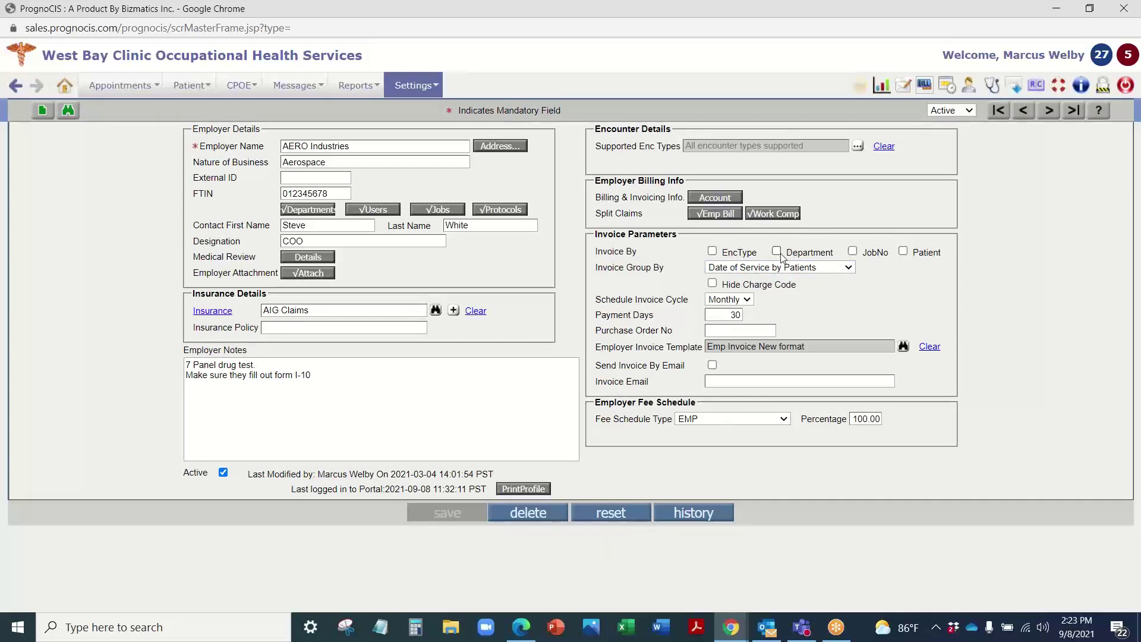
left_click(744, 299)
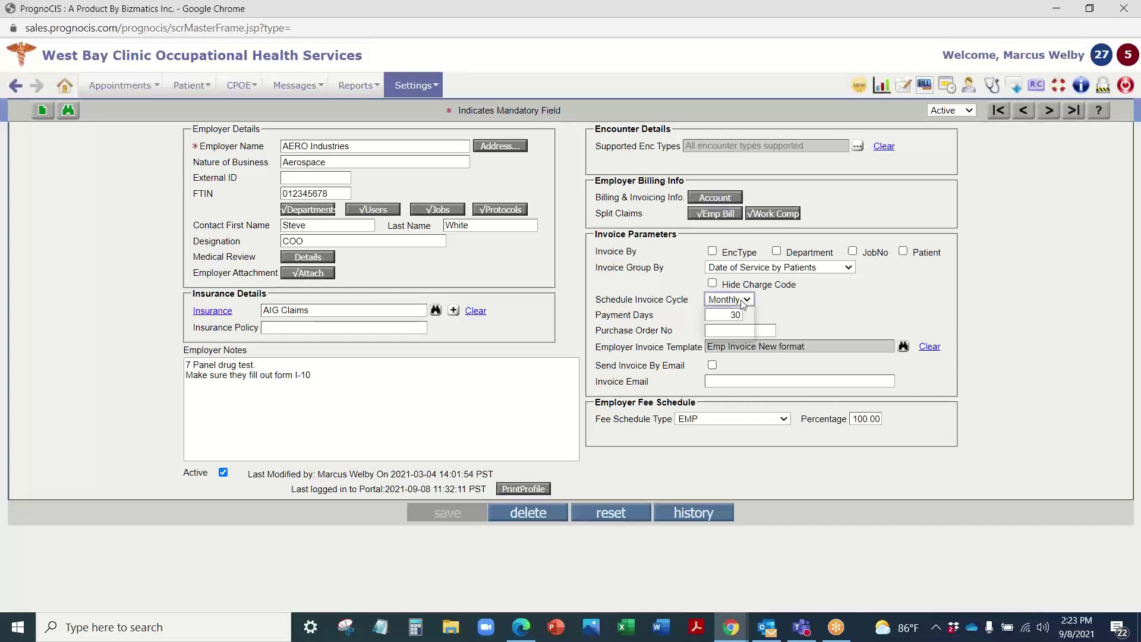
left_click(801, 298)
key("Tab")
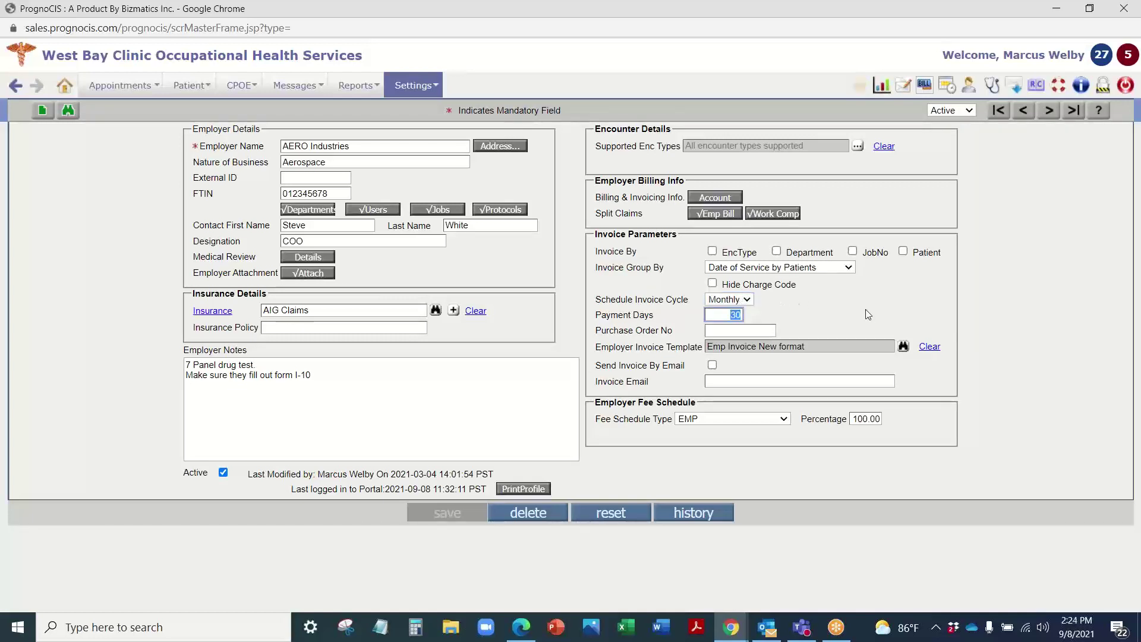
left_click(869, 314)
left_click(904, 346)
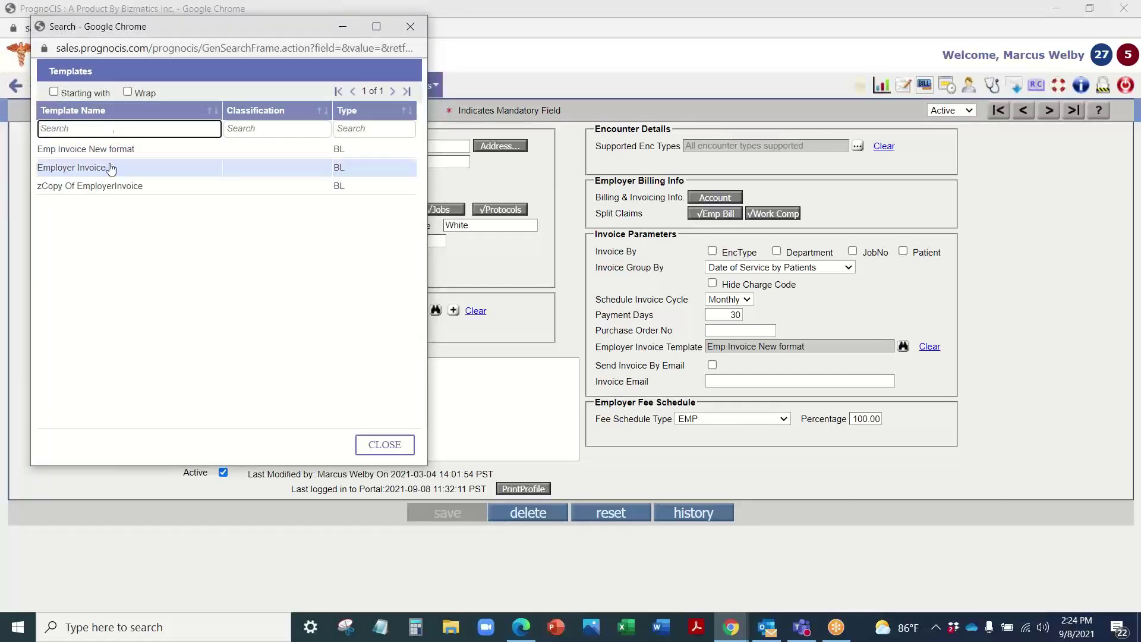
left_click(409, 27)
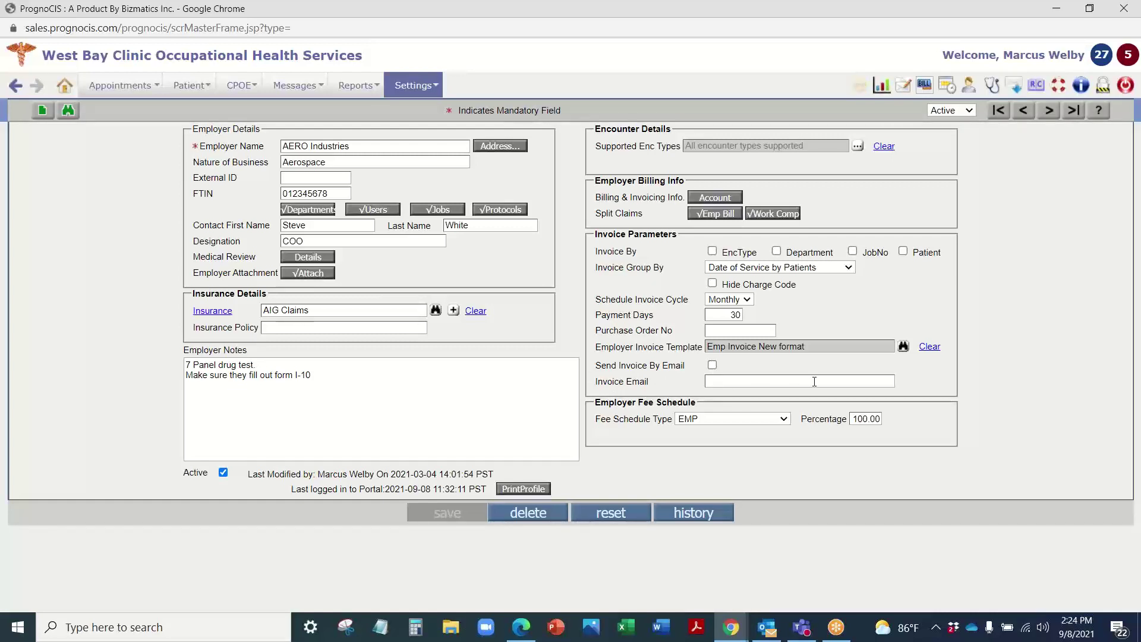
Step: Check the fee schedule type options, keeping EMP
left_click(740, 420)
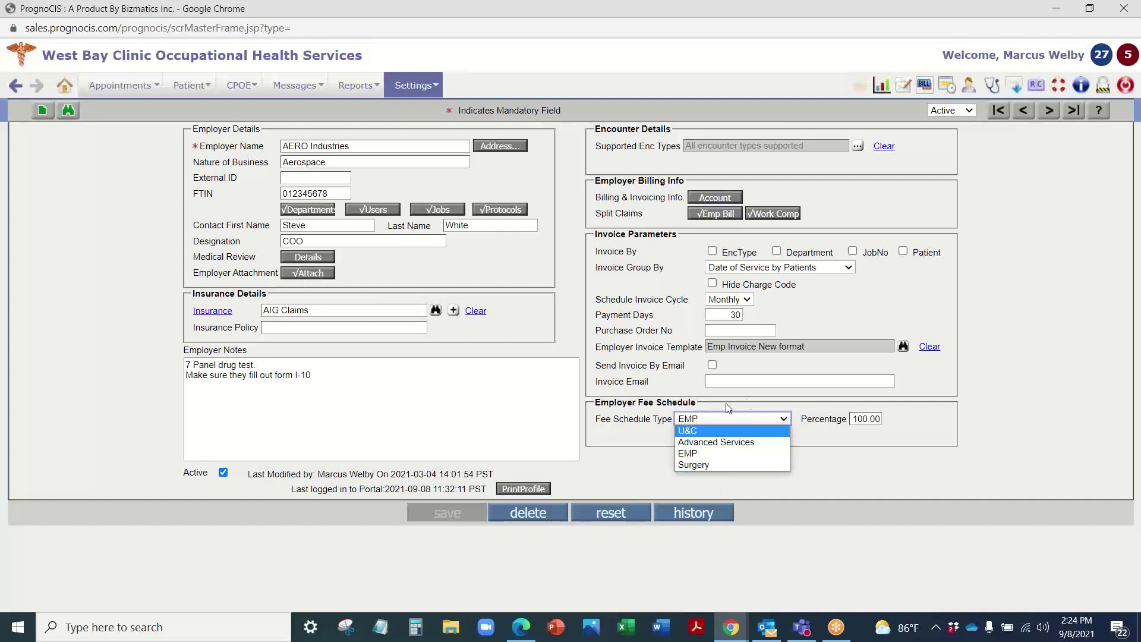
left_click(755, 402)
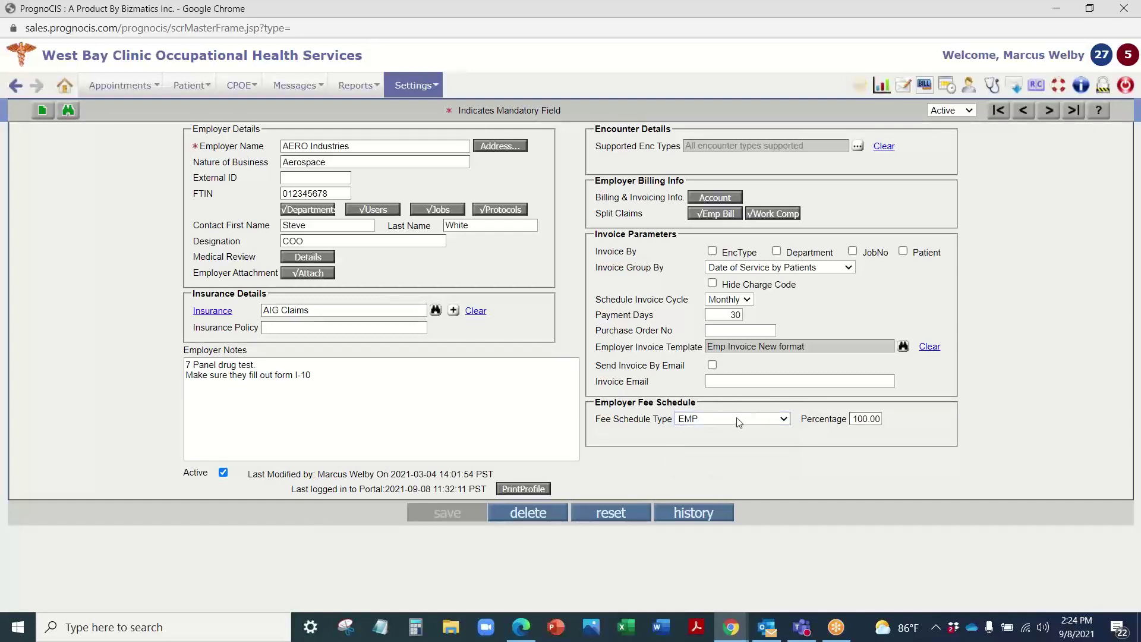
left_click(740, 420)
left_click(787, 414)
left_click(746, 424)
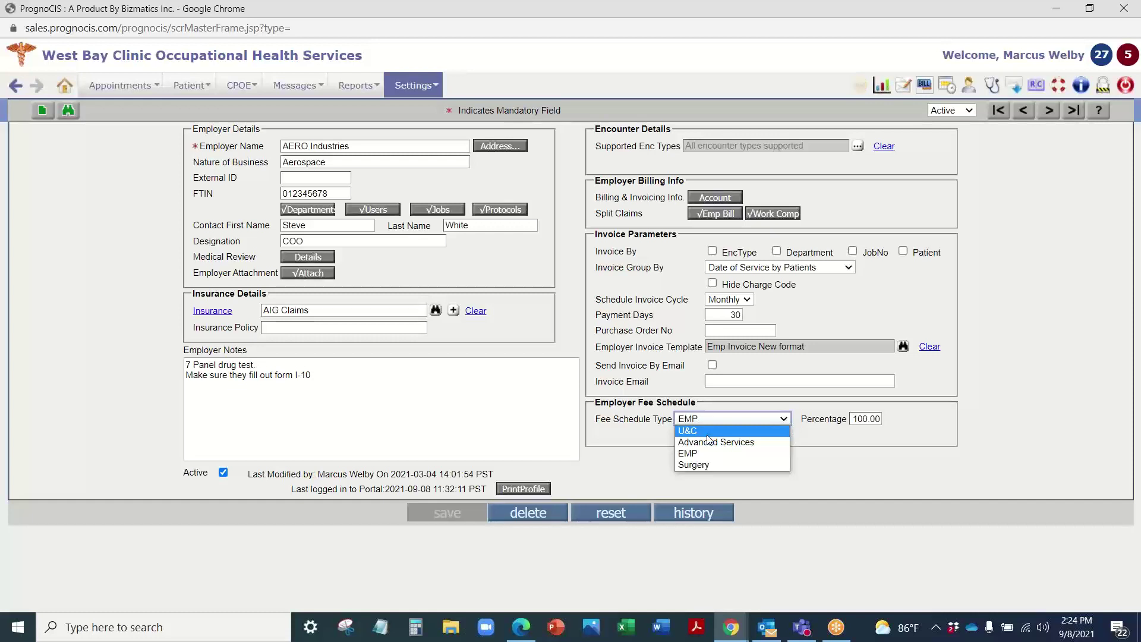
Step: Clear the invoice template, discard the unsaved changes and return to the appointments dashboard
left_click(929, 347)
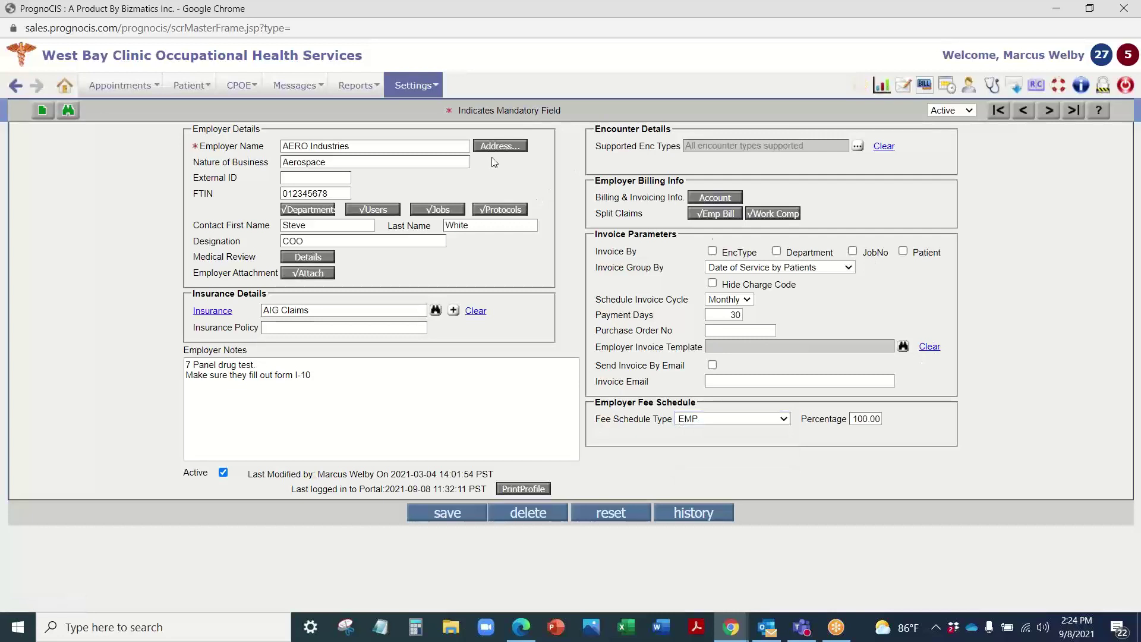
left_click(613, 515)
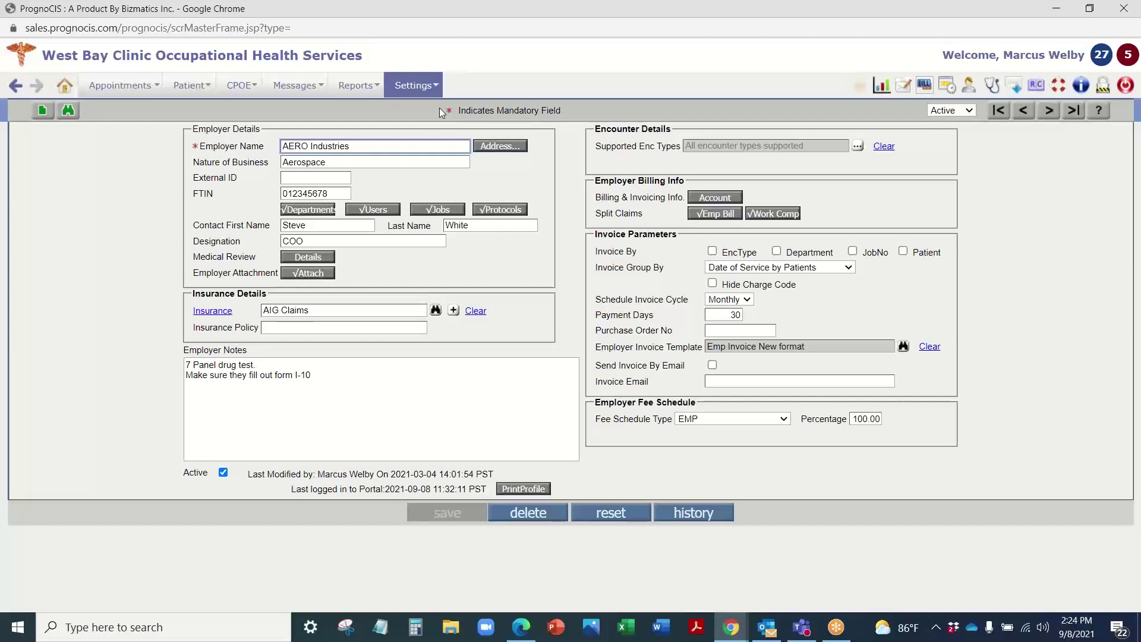
left_click(67, 89)
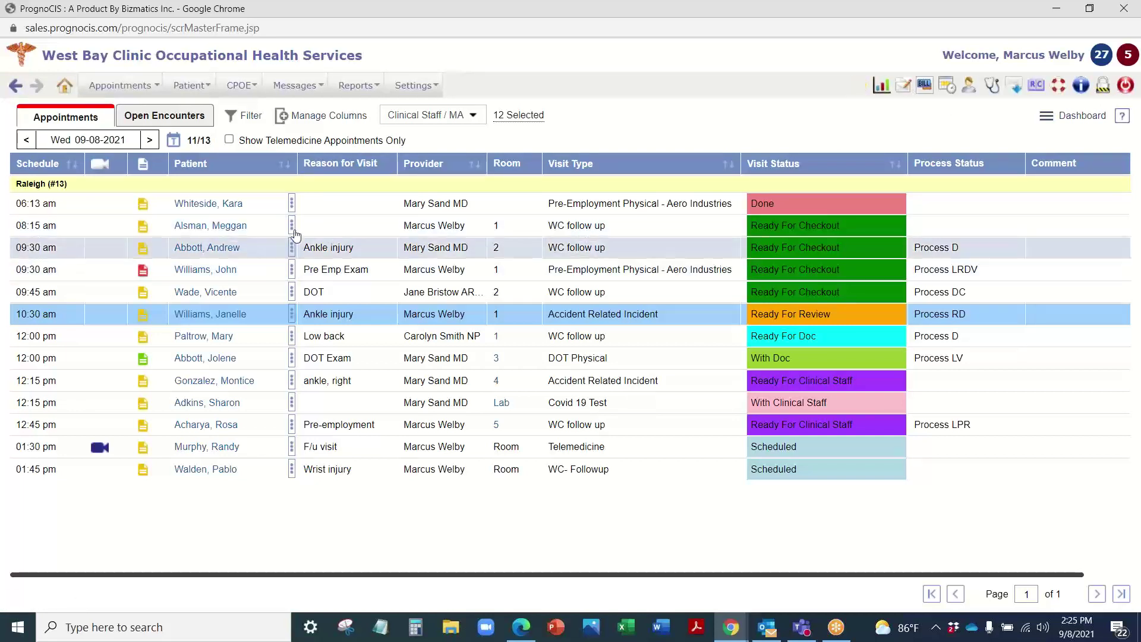
Step: View the 08:15 patient's demographic details, then open the Appointments Filters dialog
left_click(292, 227)
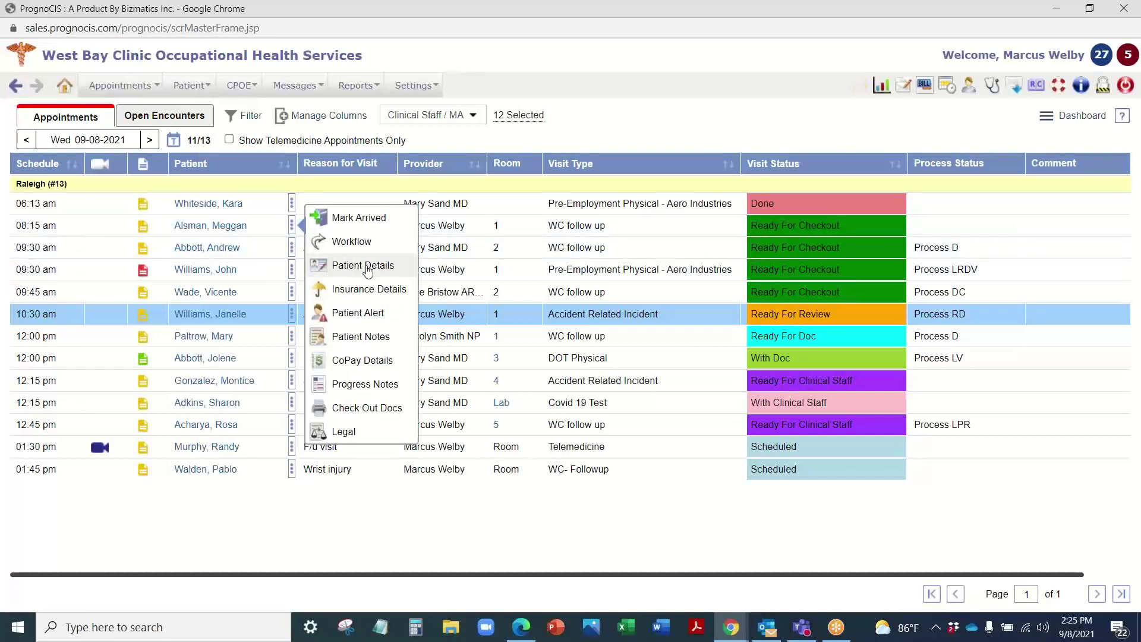
left_click(357, 266)
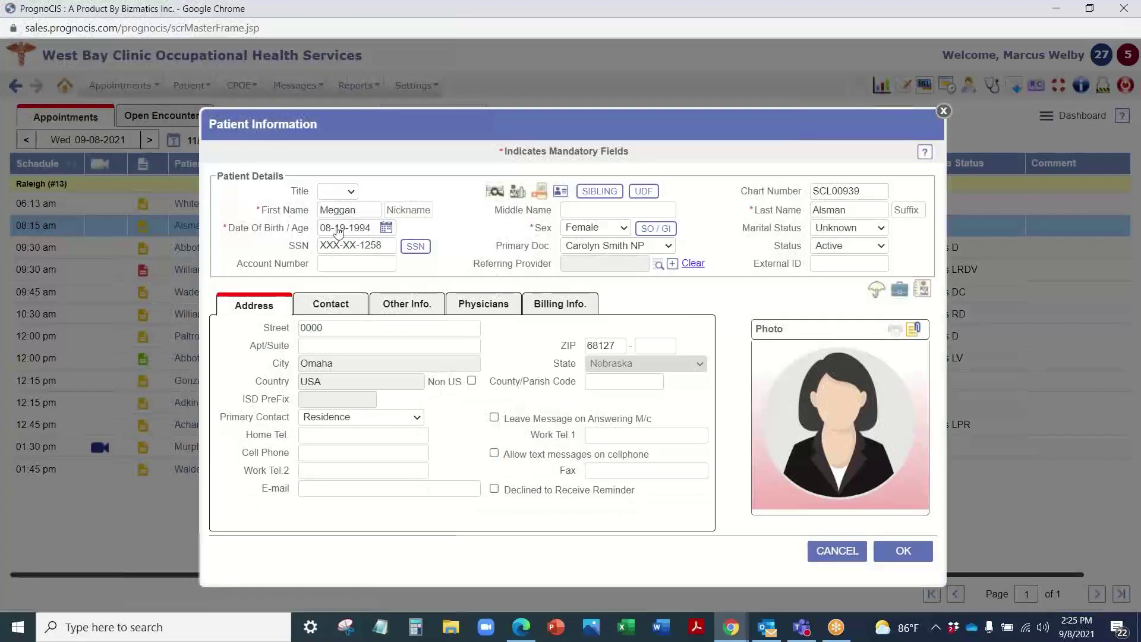
left_click(944, 111)
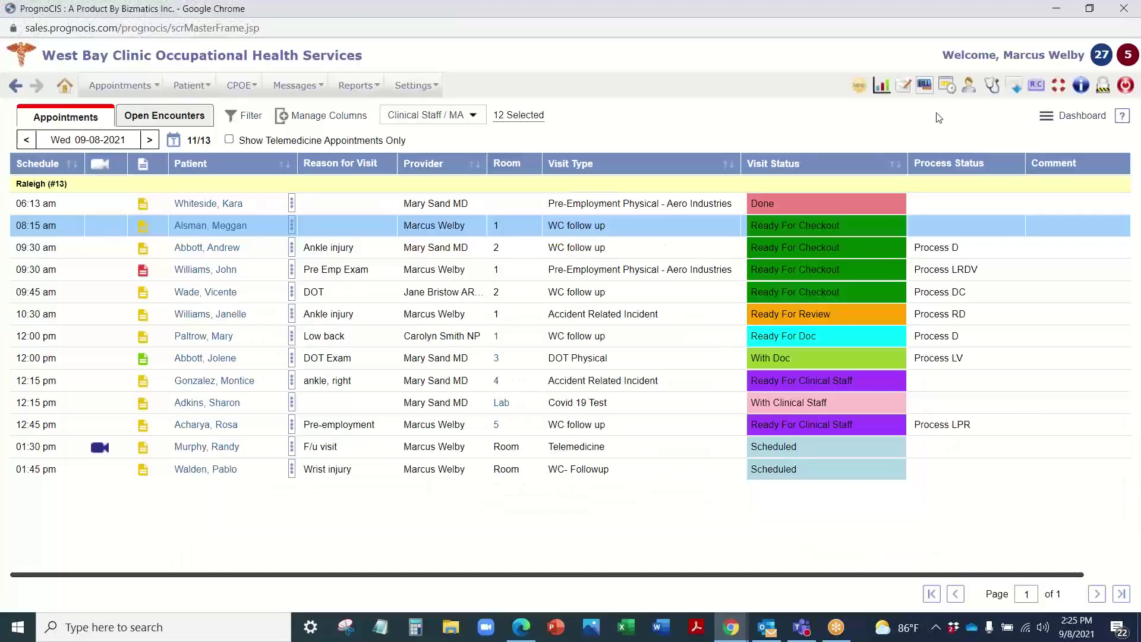
left_click(292, 227)
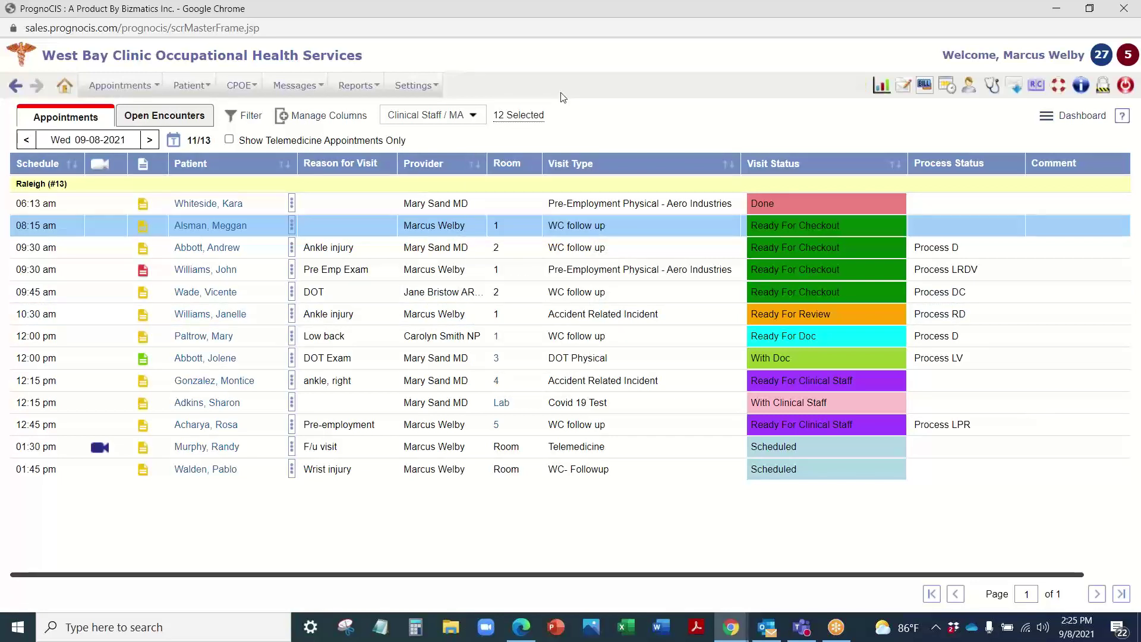
left_click(256, 118)
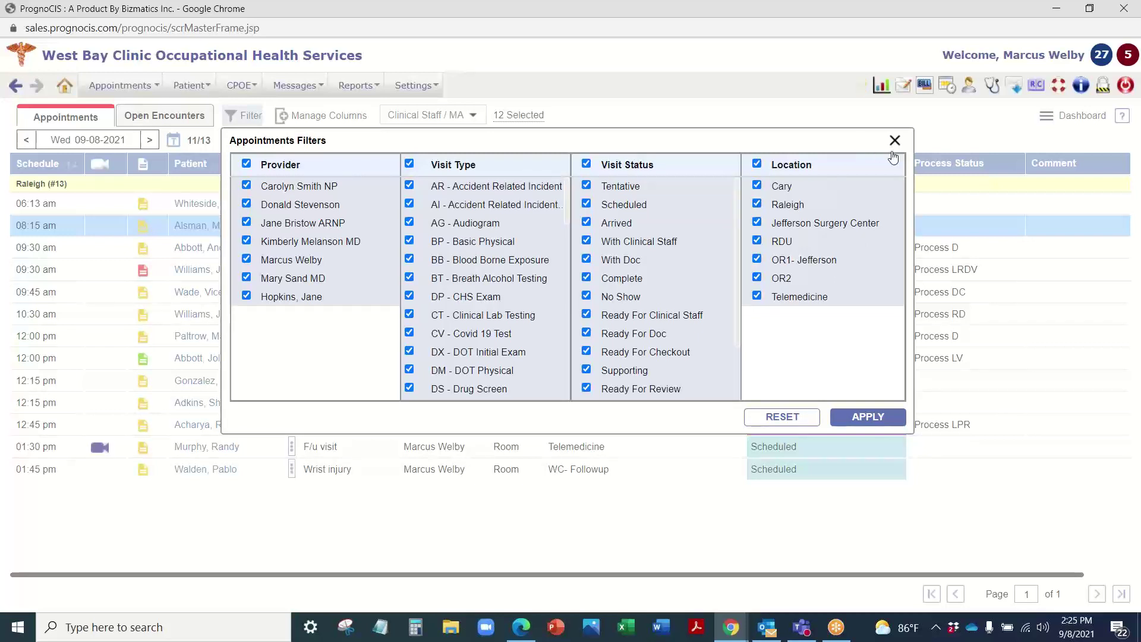
Step: Close the filters and add a DOB / Age column directly below TeleMedicine in the appointments list
left_click(252, 116)
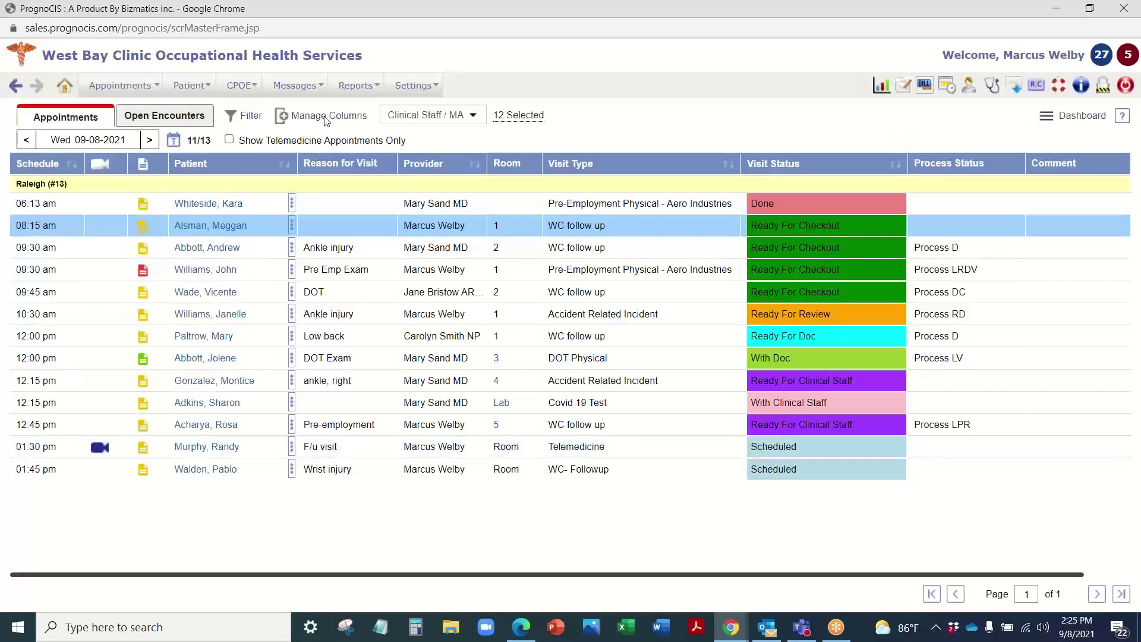
left_click(324, 117)
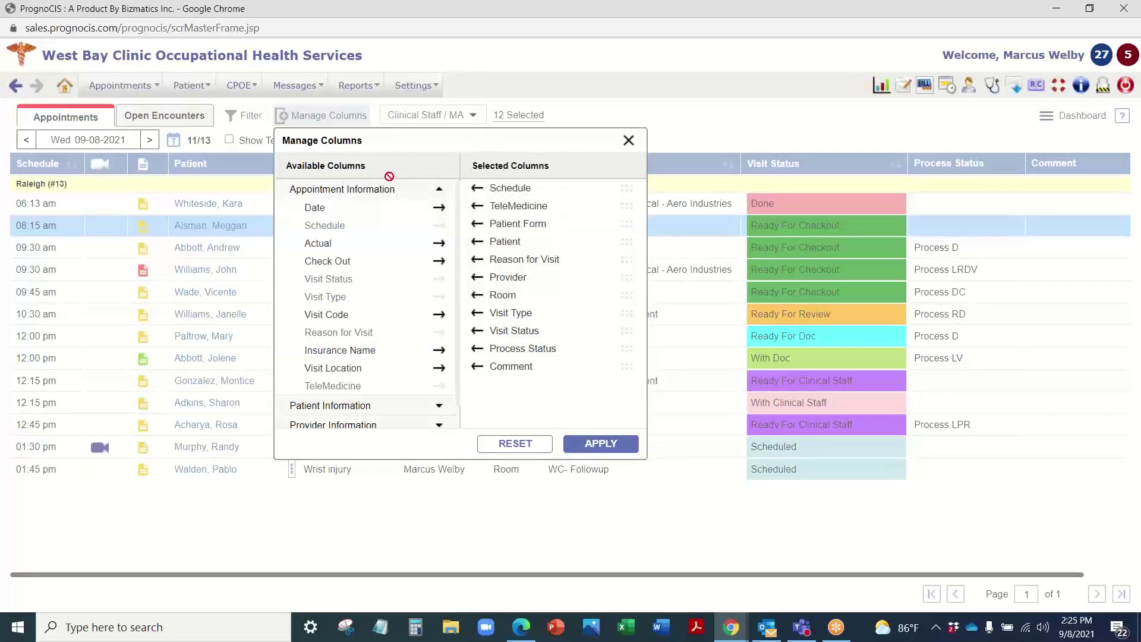
scroll(330, 356, "down", 1)
left_click(333, 384)
scroll(345, 385, "down", 1)
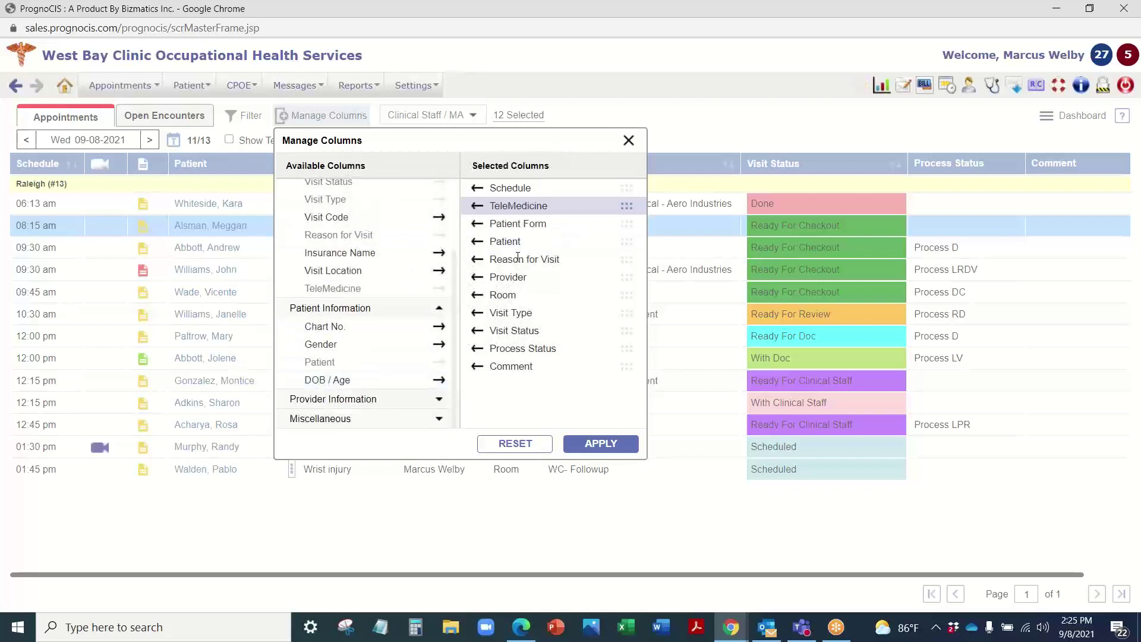
double_click(332, 381)
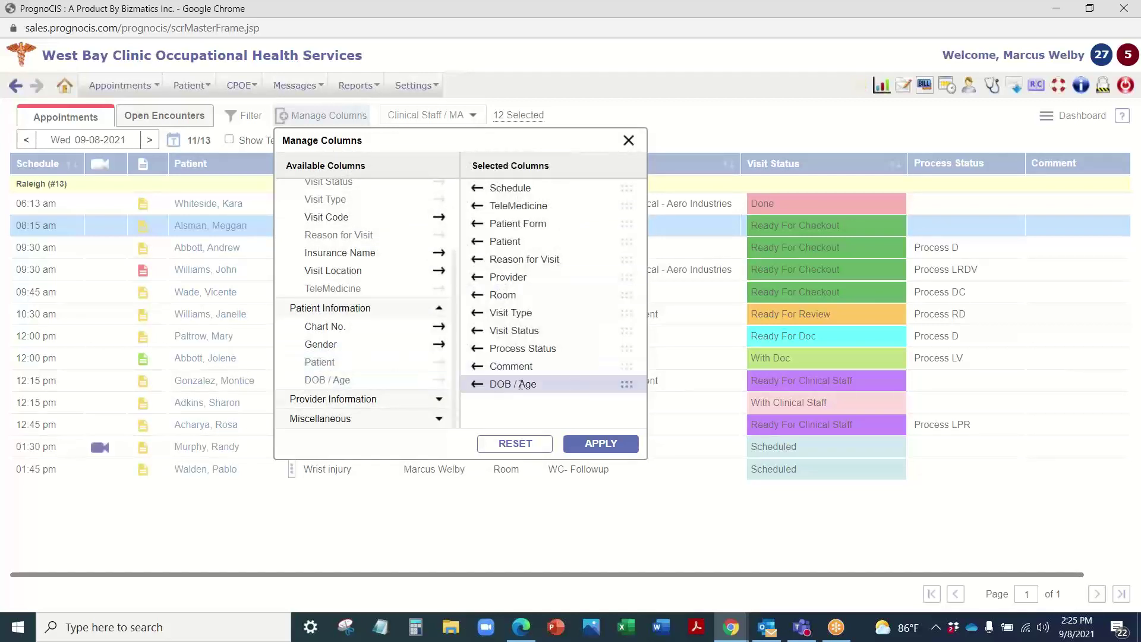
left_click_drag(626, 384, 628, 223)
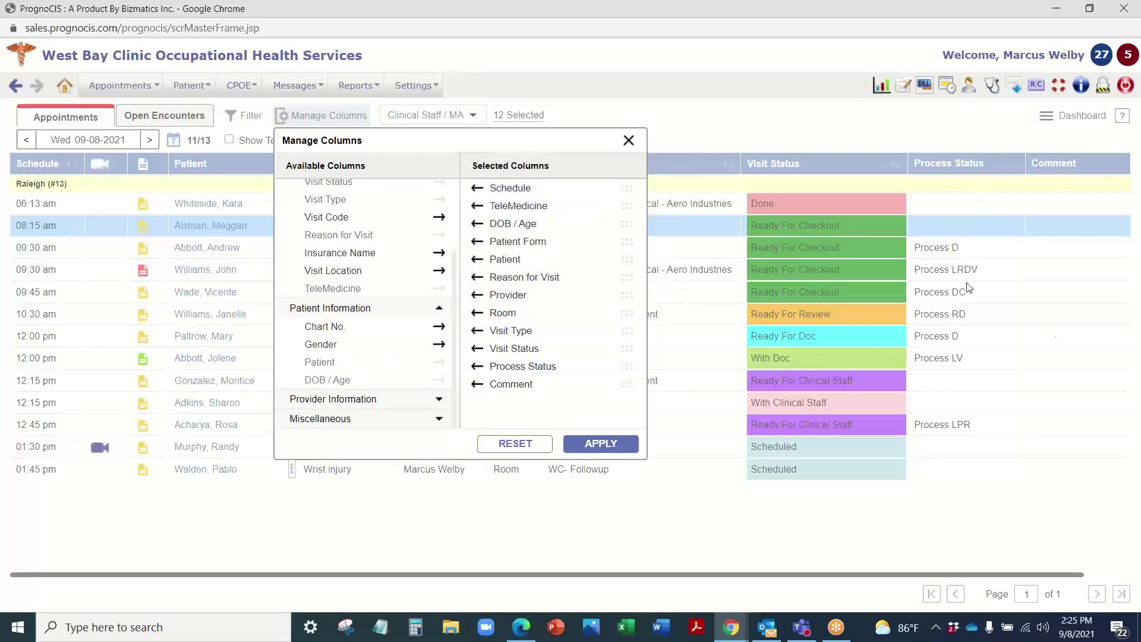
left_click(631, 446)
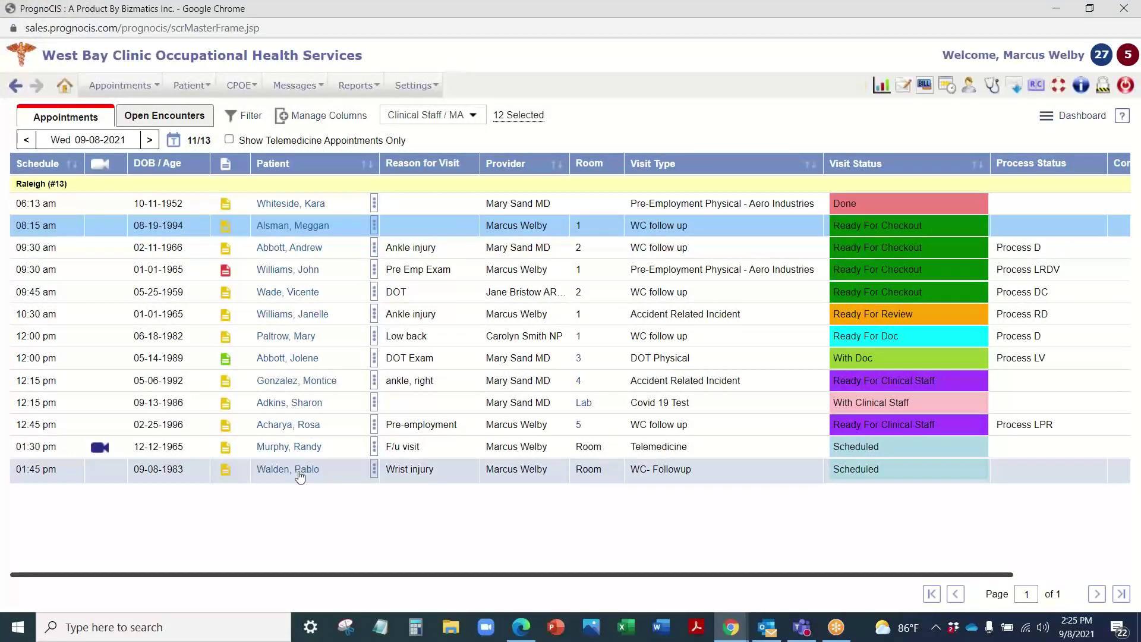
mouse_move(309, 205)
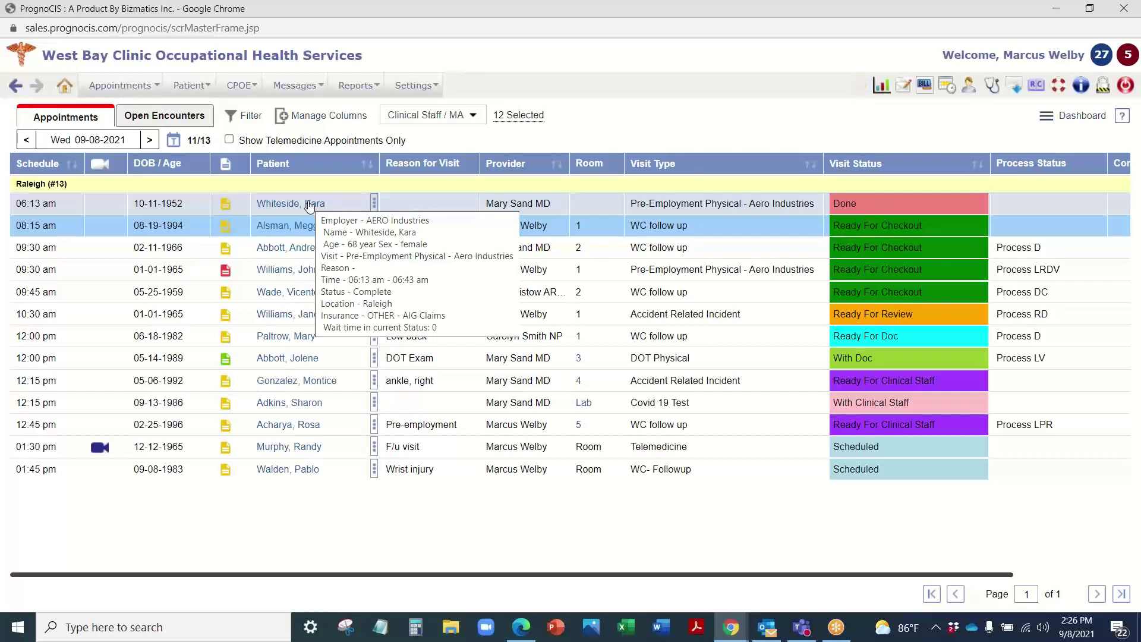
mouse_move(354, 217)
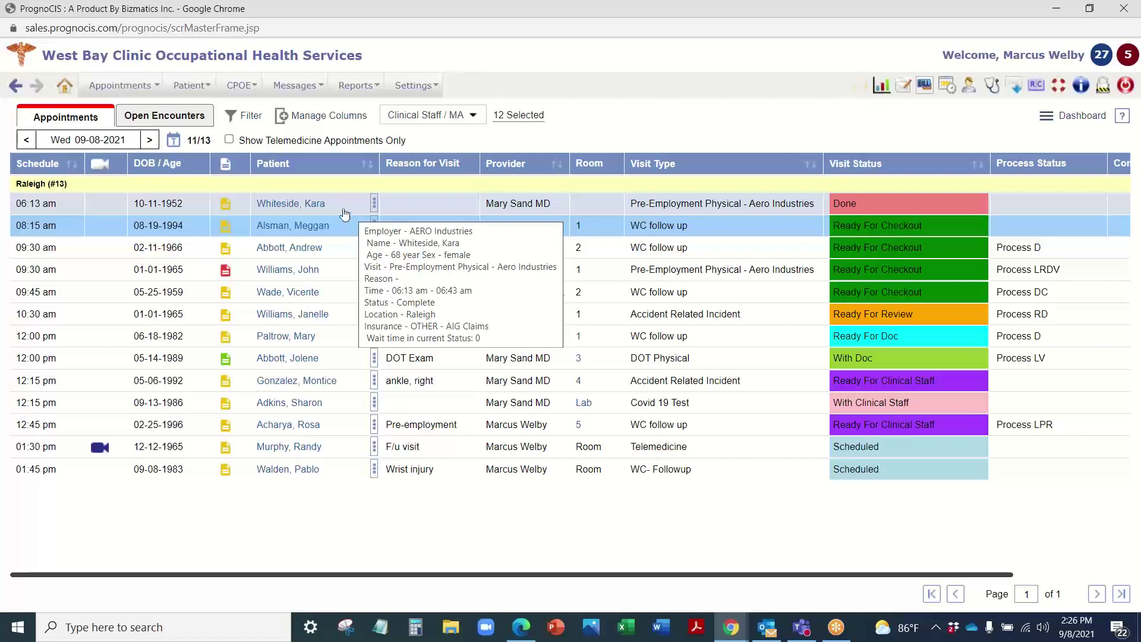
mouse_move(315, 245)
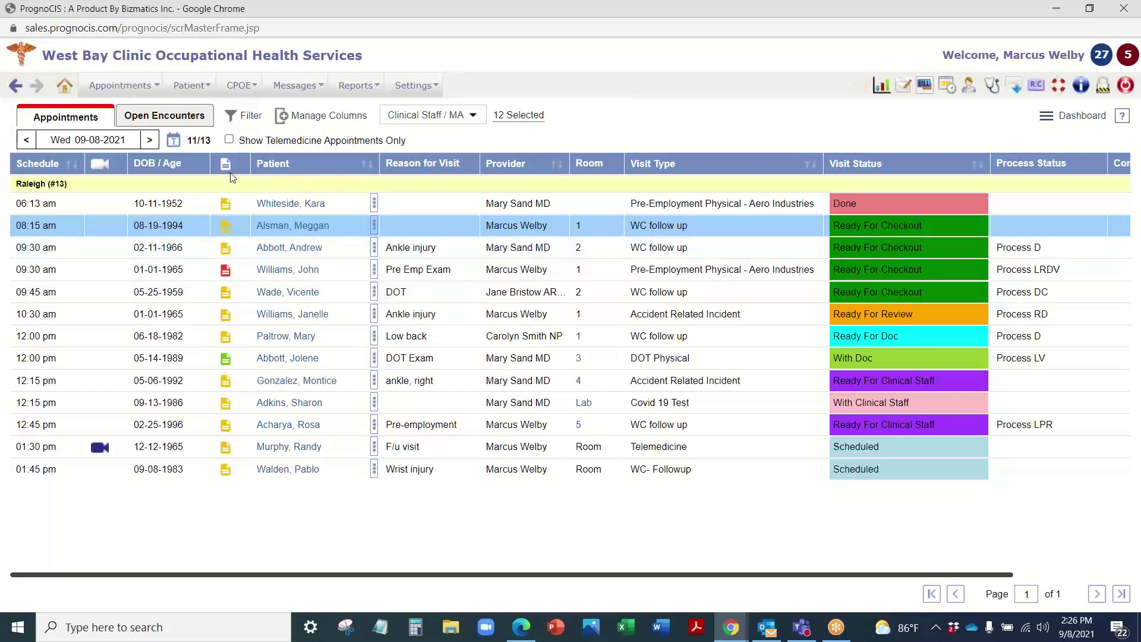
left_click(227, 229)
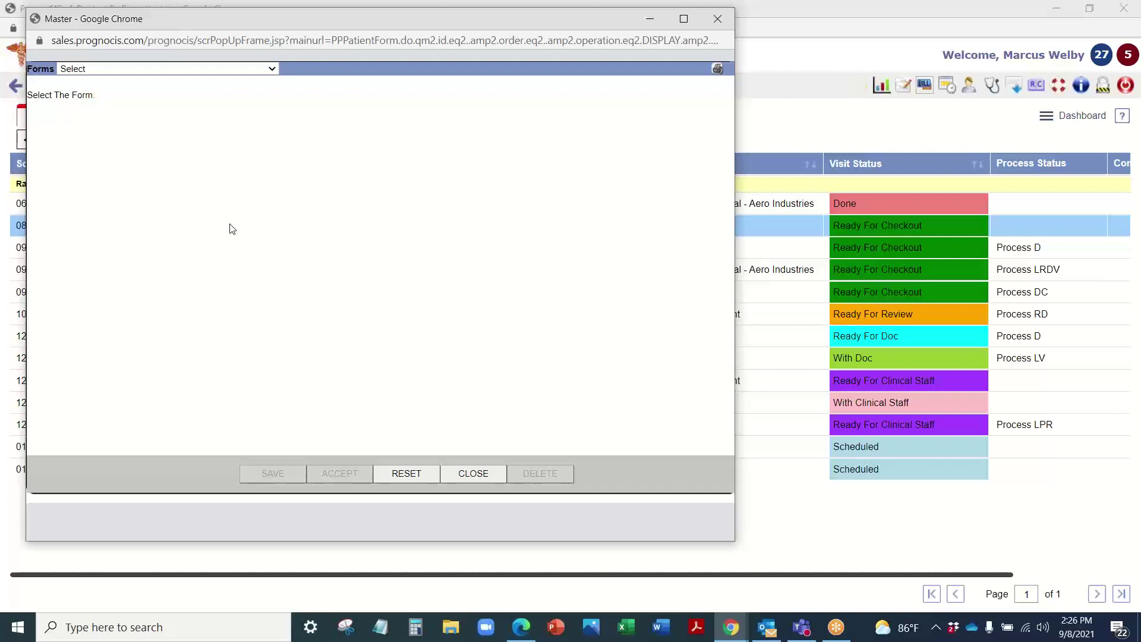
left_click(231, 70)
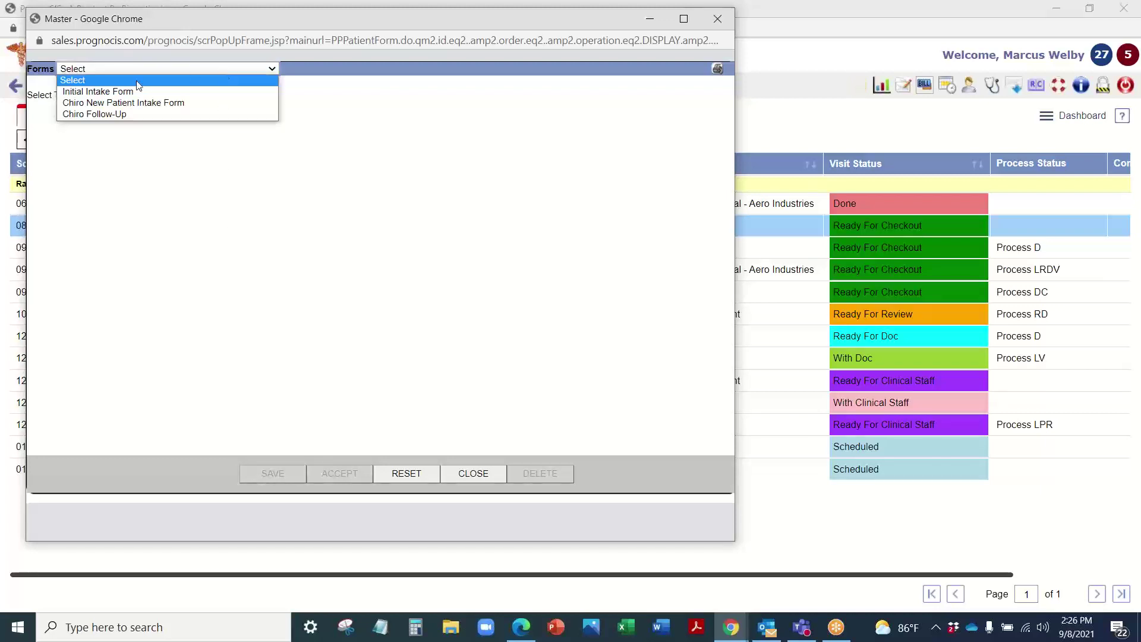
left_click(113, 99)
left_click(116, 69)
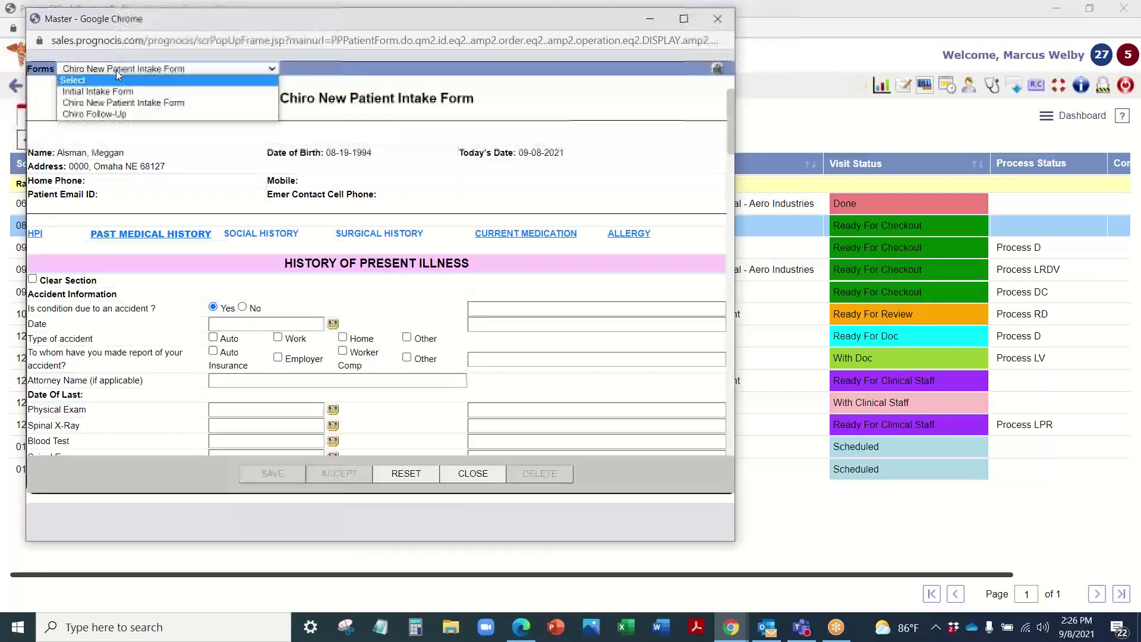
left_click(115, 89)
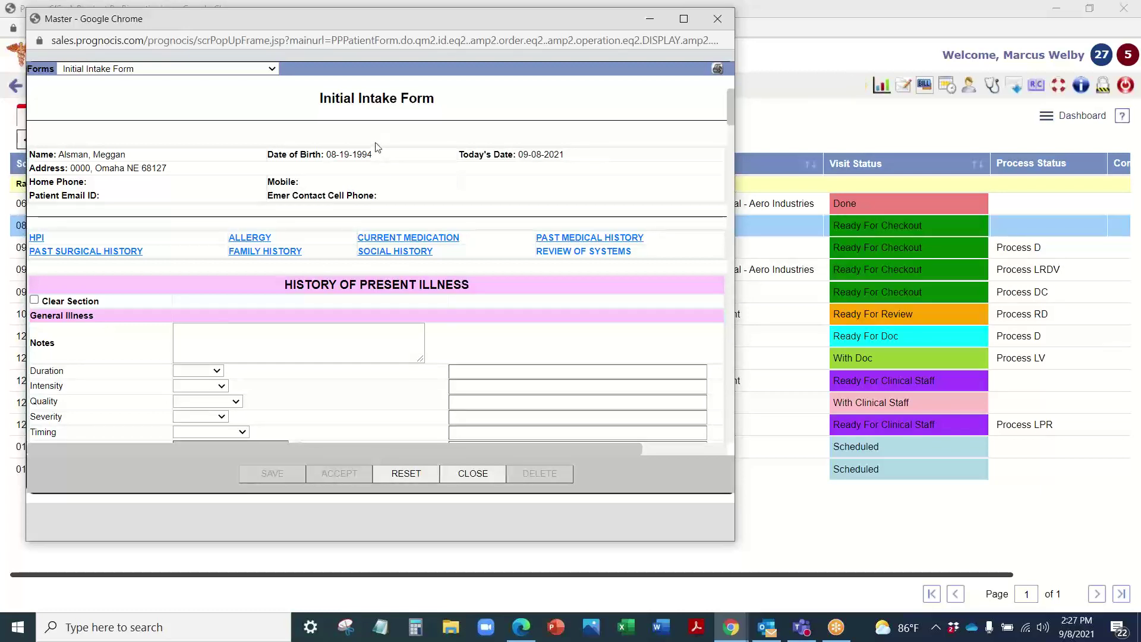
scroll(232, 143, "down", 4)
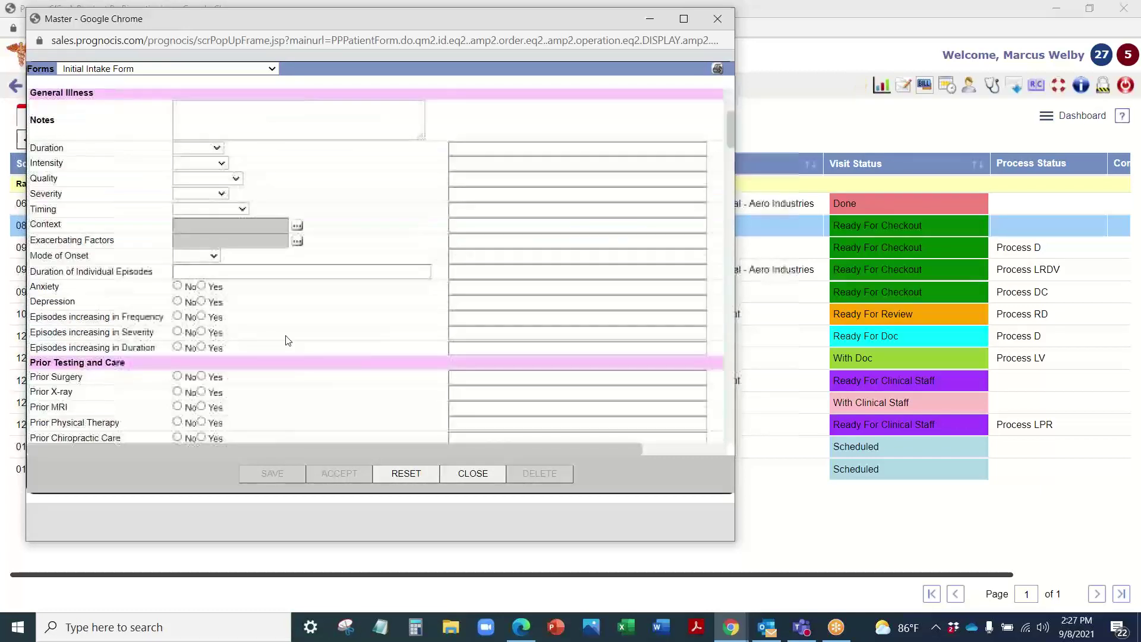
scroll(338, 194, "down", 3)
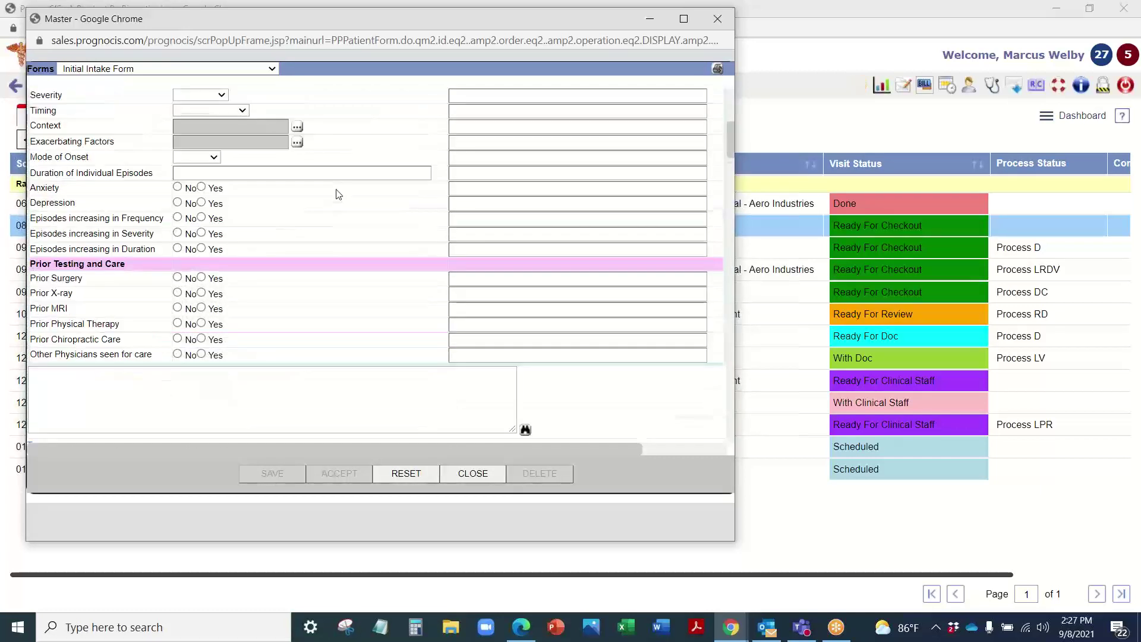
scroll(248, 166, "down", 5)
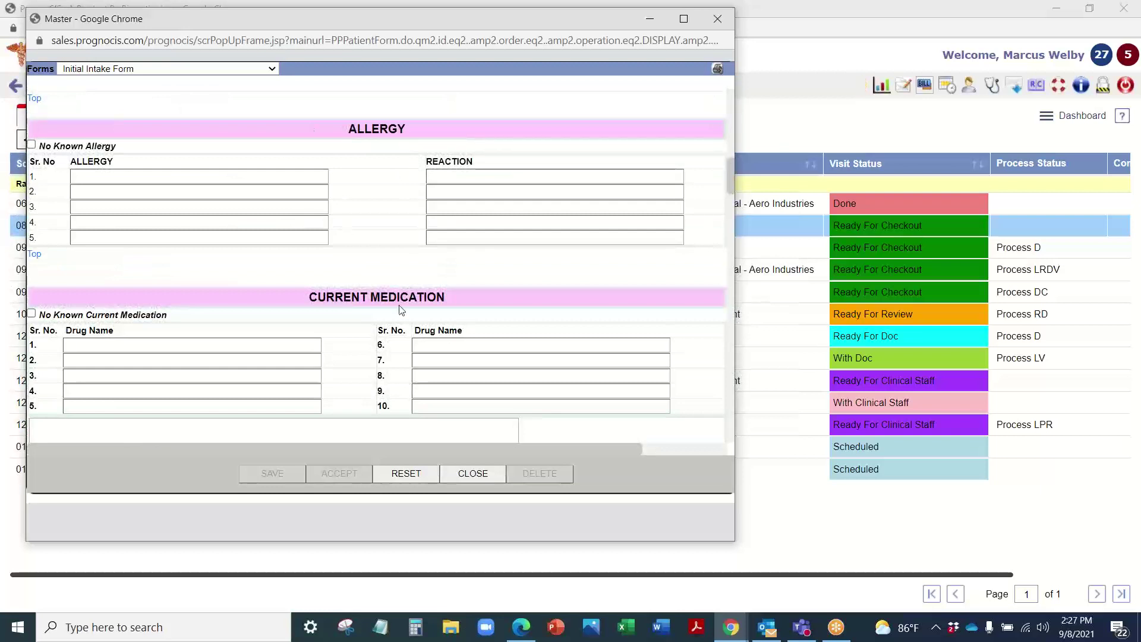
scroll(381, 285, "down", 4)
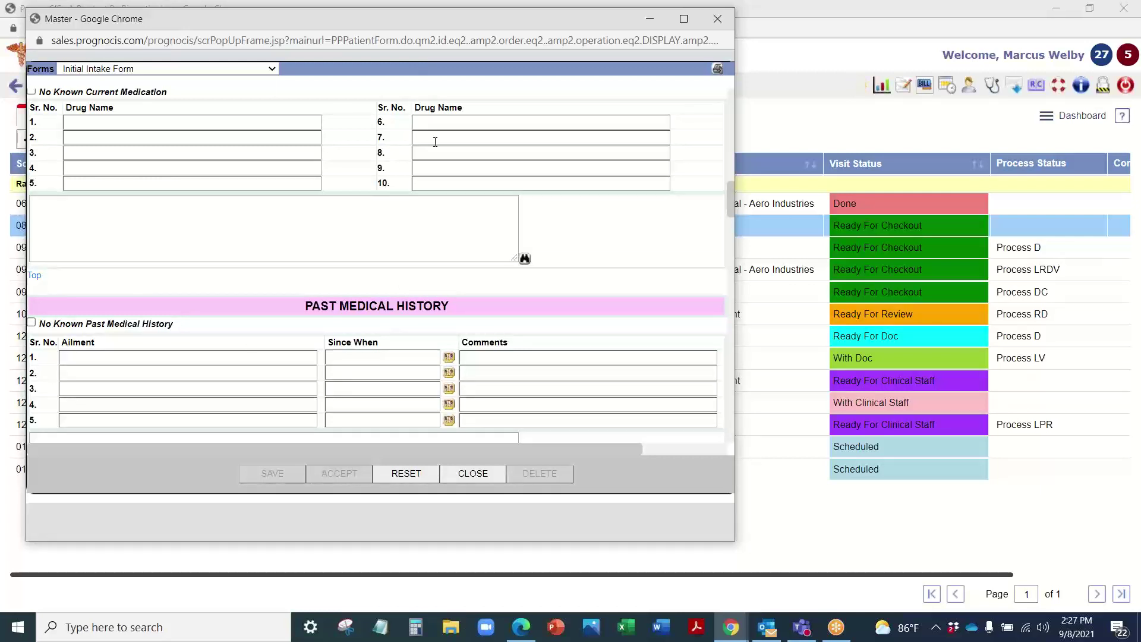
left_click(481, 477)
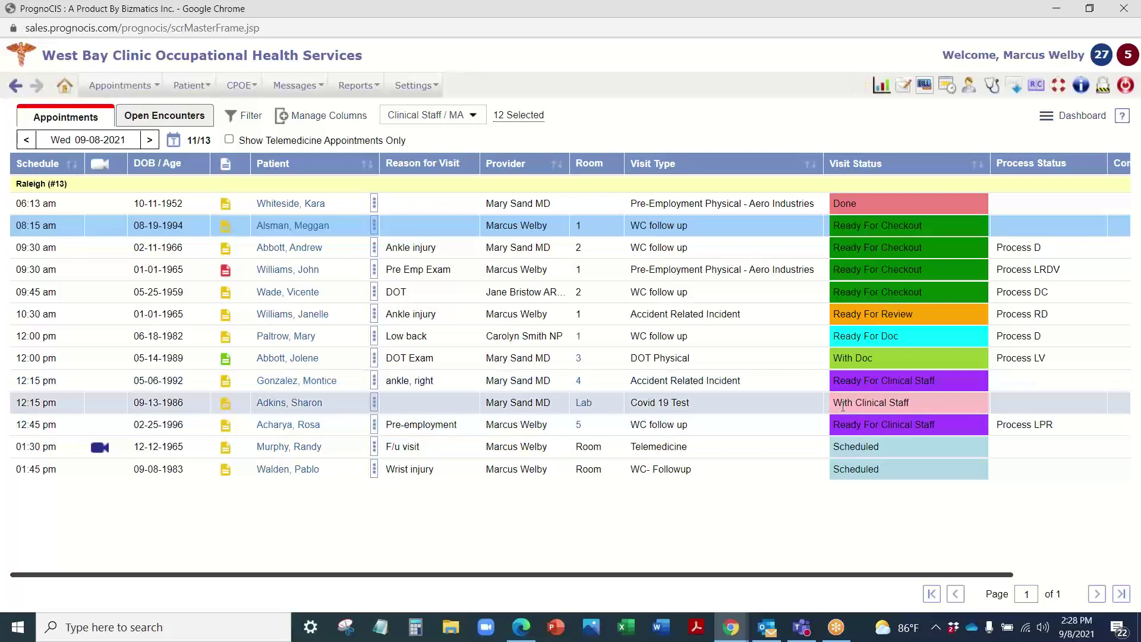
Step: Review each visit's Process Status, then open the 09:30 am Pre Emp Exam patient's face sheet
left_click_drag(988, 575, 1106, 580)
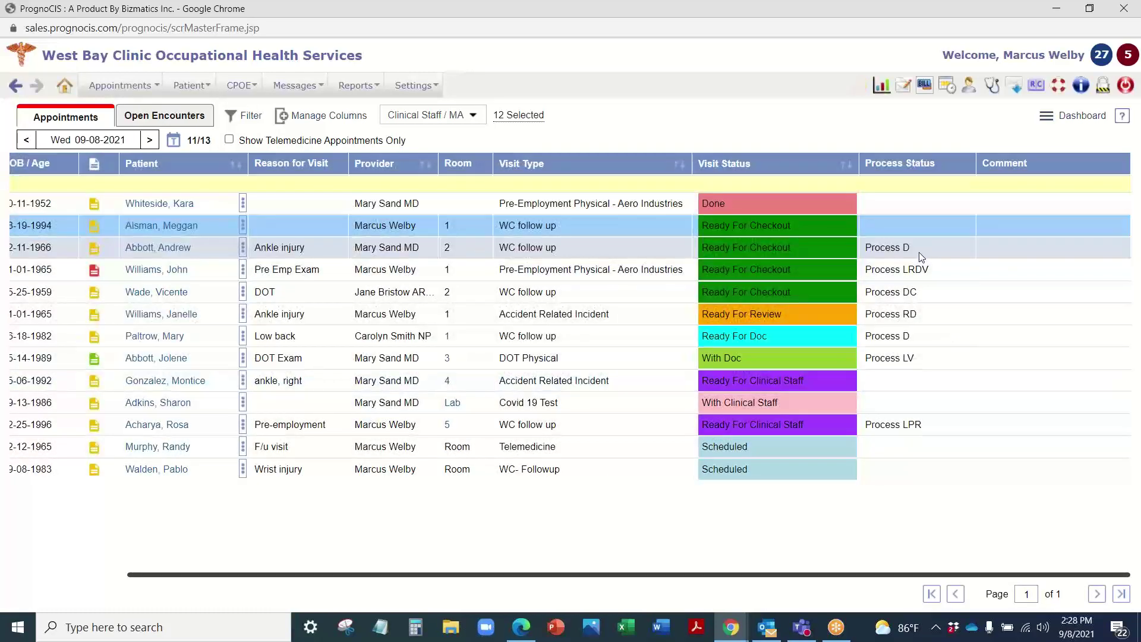
mouse_move(904, 272)
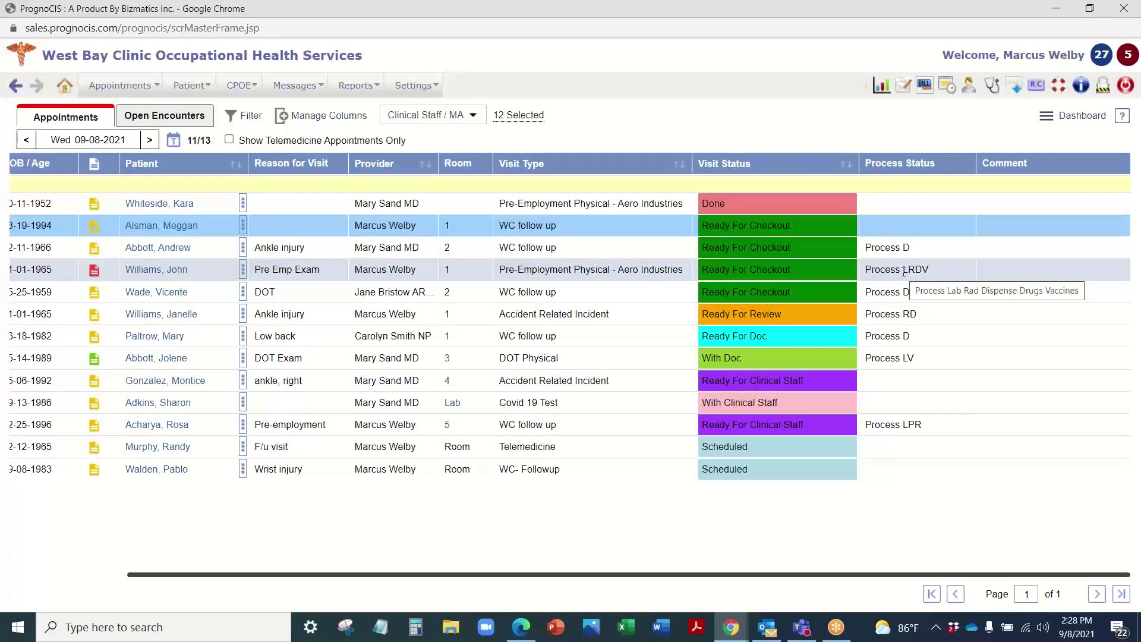
mouse_move(903, 292)
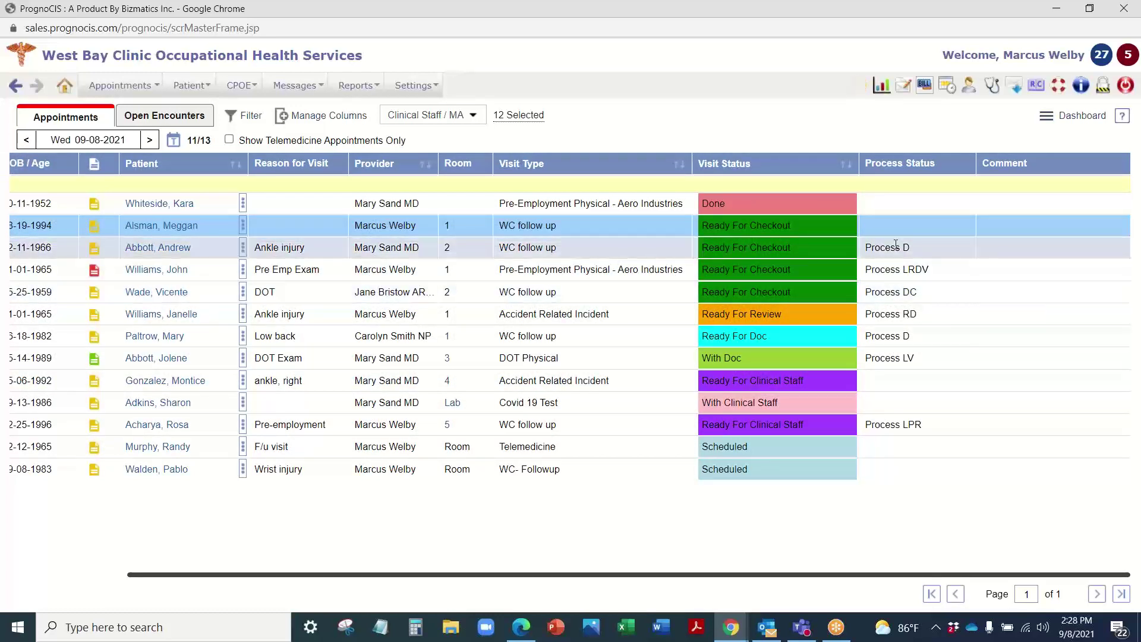
mouse_move(896, 245)
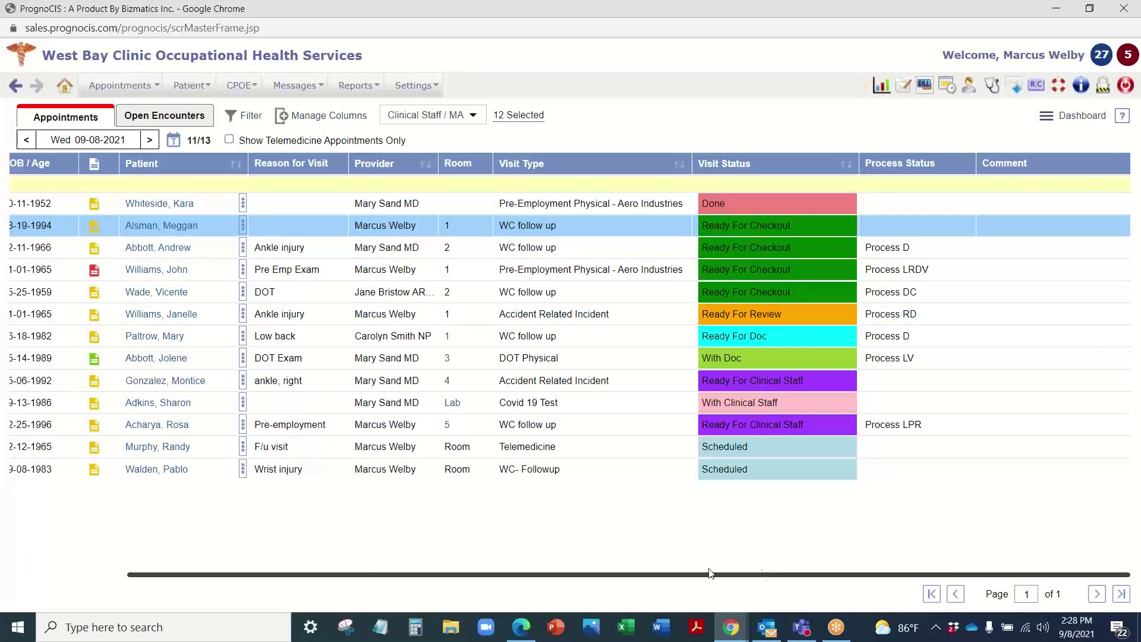
left_click_drag(712, 574, 596, 575)
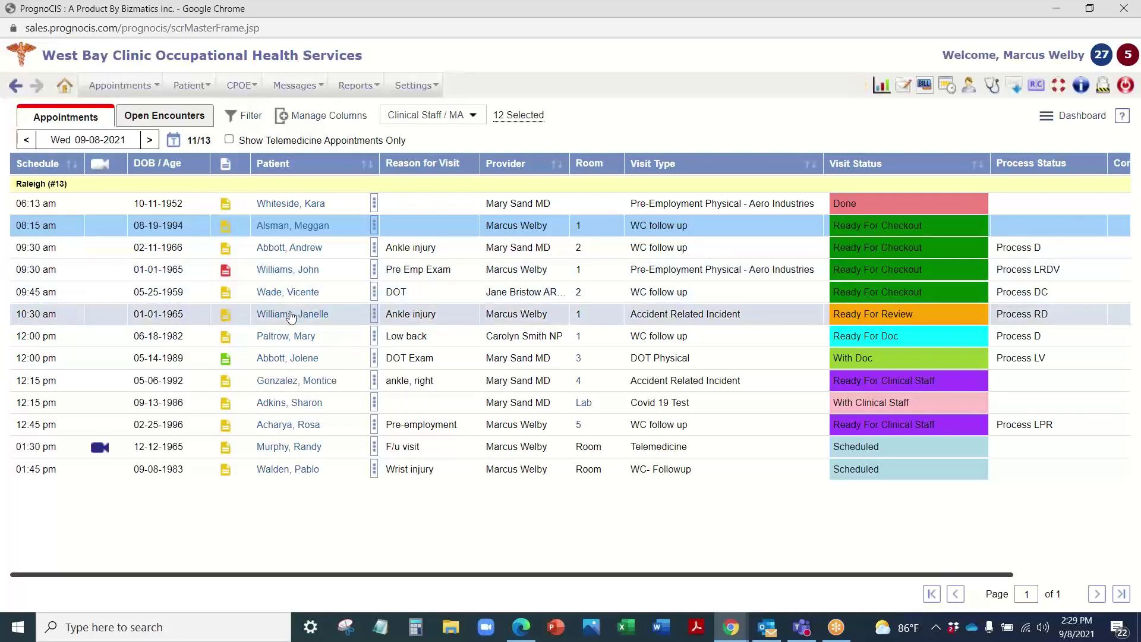
left_click(303, 273)
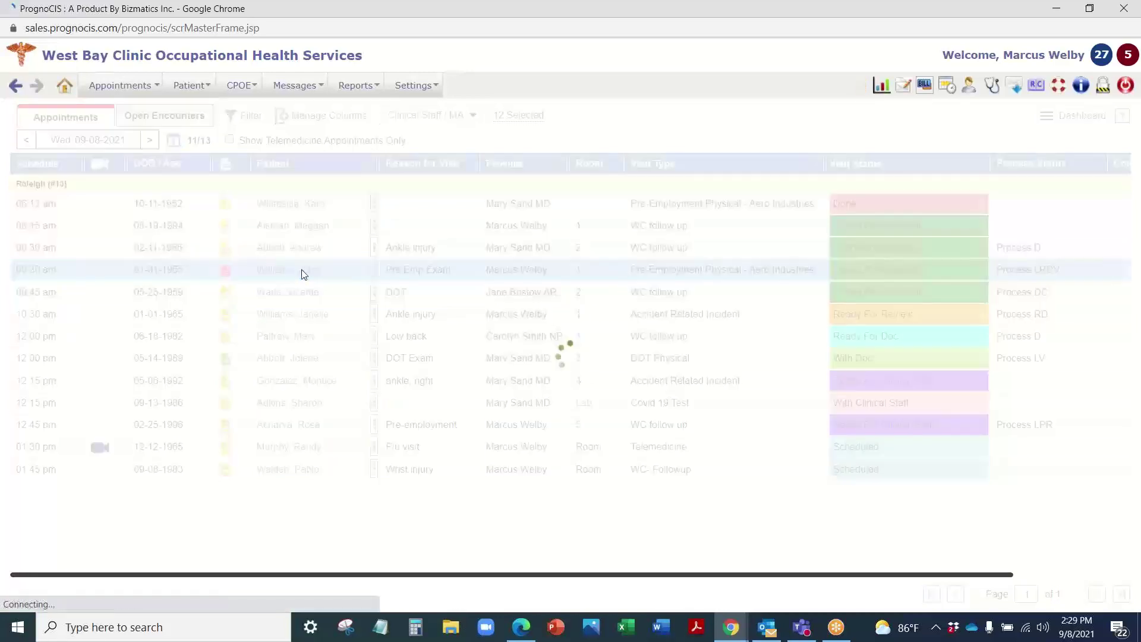
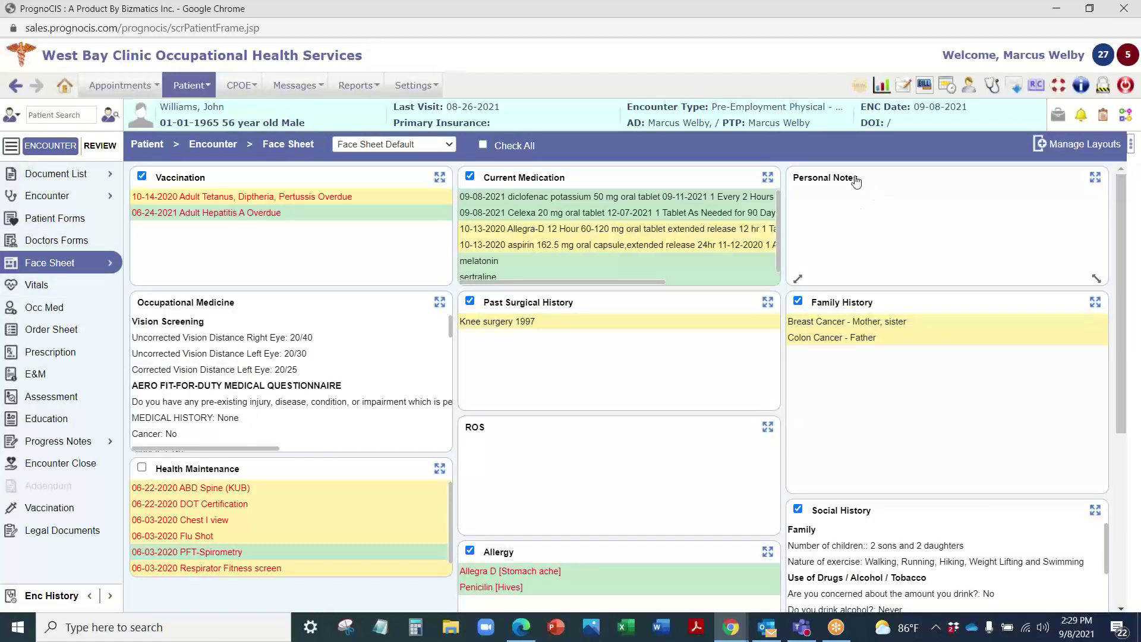
Step: Move the Personal Notes panel into the middle column of the face sheet
left_click_drag(853, 178, 538, 302)
left_click(765, 301)
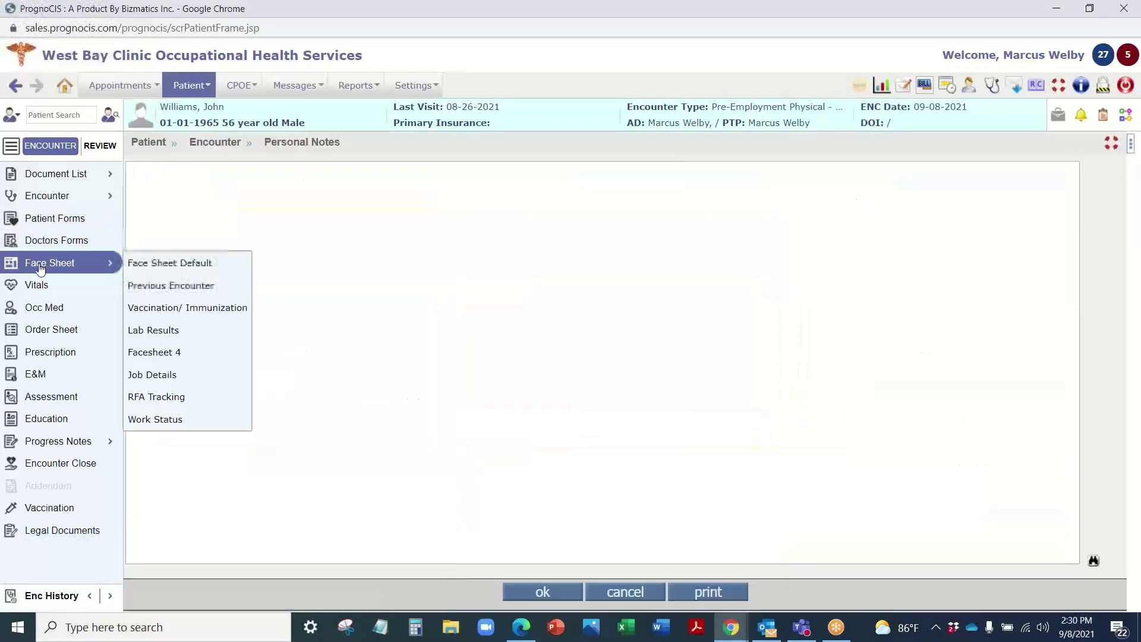
left_click(36, 262)
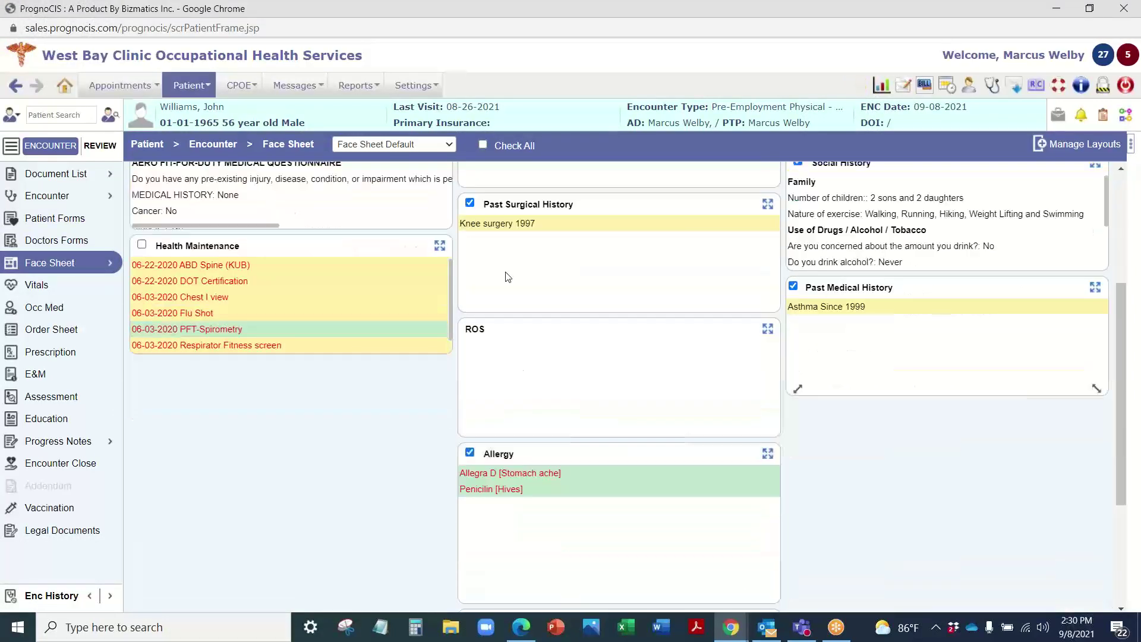
Step: Drag the Allergy panel under Health Maintenance and try repositioning the Family History panel
scroll(654, 276, "down", 3)
mouse_move(591, 456)
left_mouse_down()
mouse_move(281, 378)
mouse_move(296, 382)
left_mouse_up()
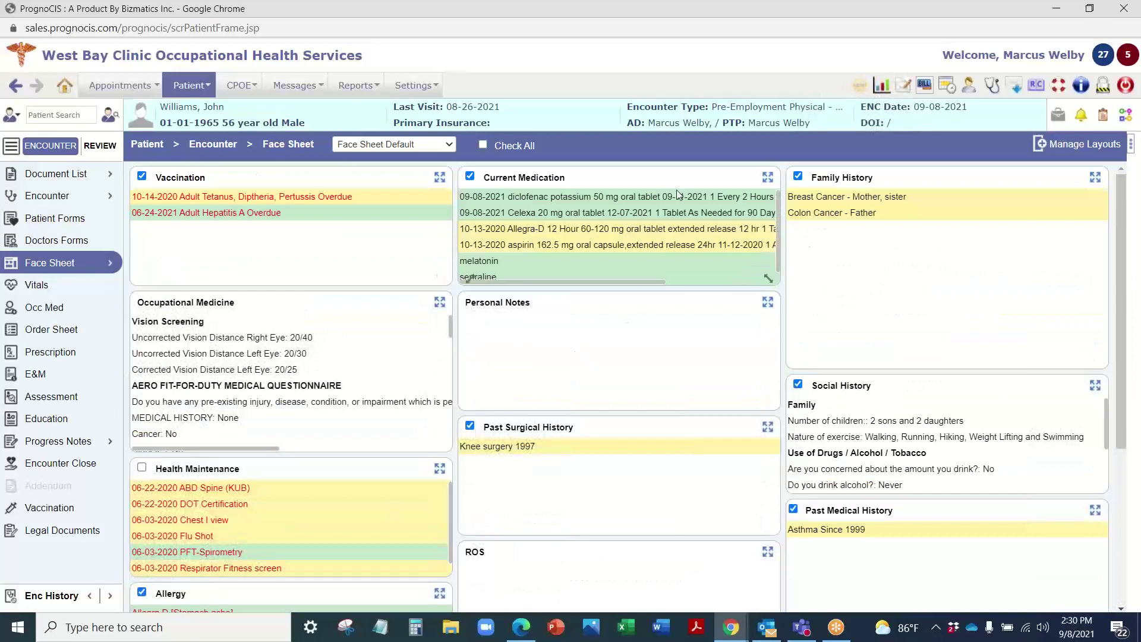
left_click_drag(839, 171, 461, 293)
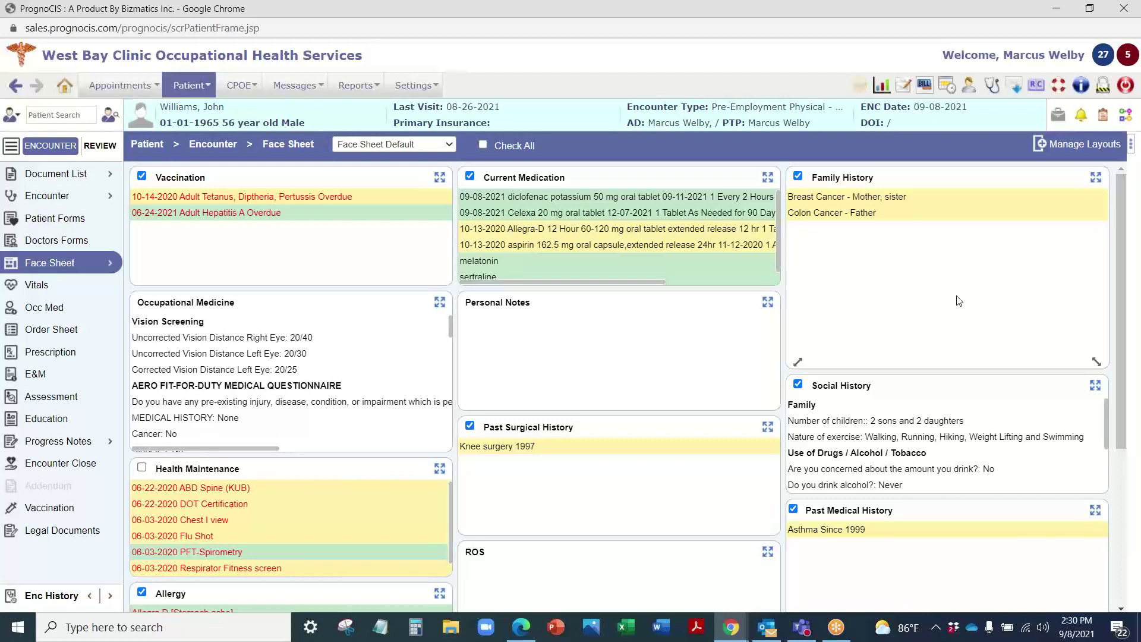
scroll(239, 419, "down", 2)
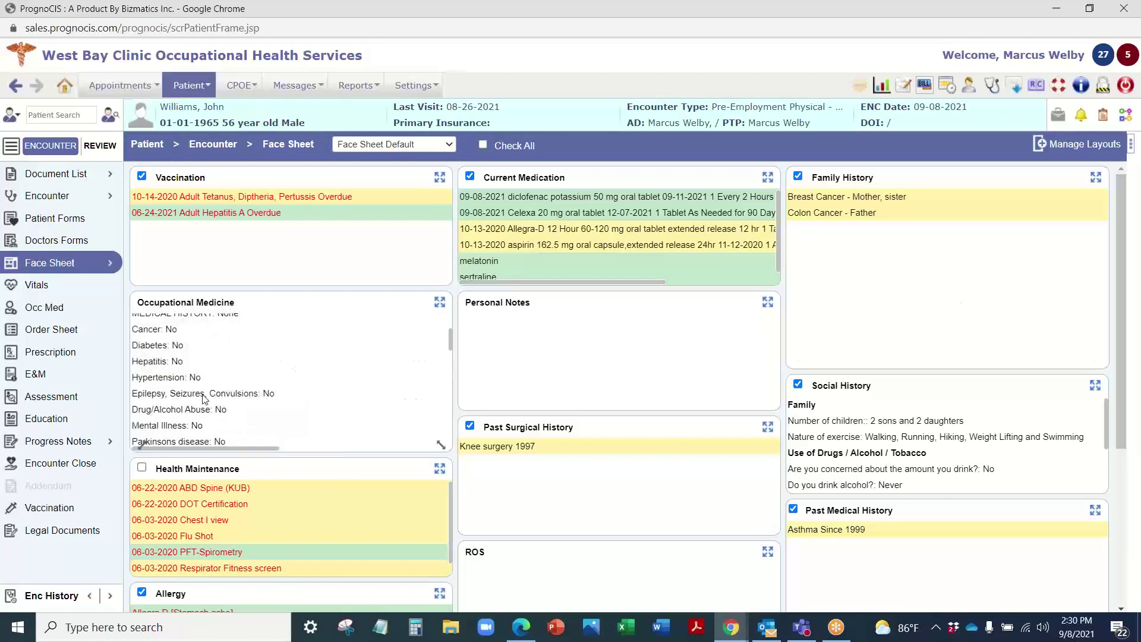
scroll(203, 398, "up", 2)
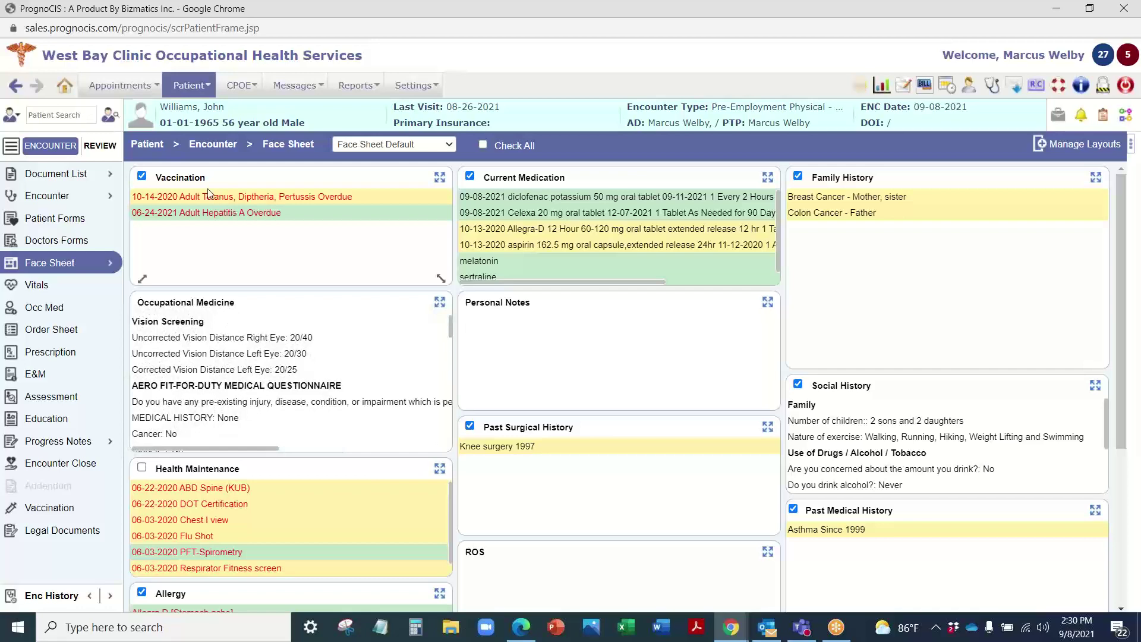
scroll(624, 510, "down", 4)
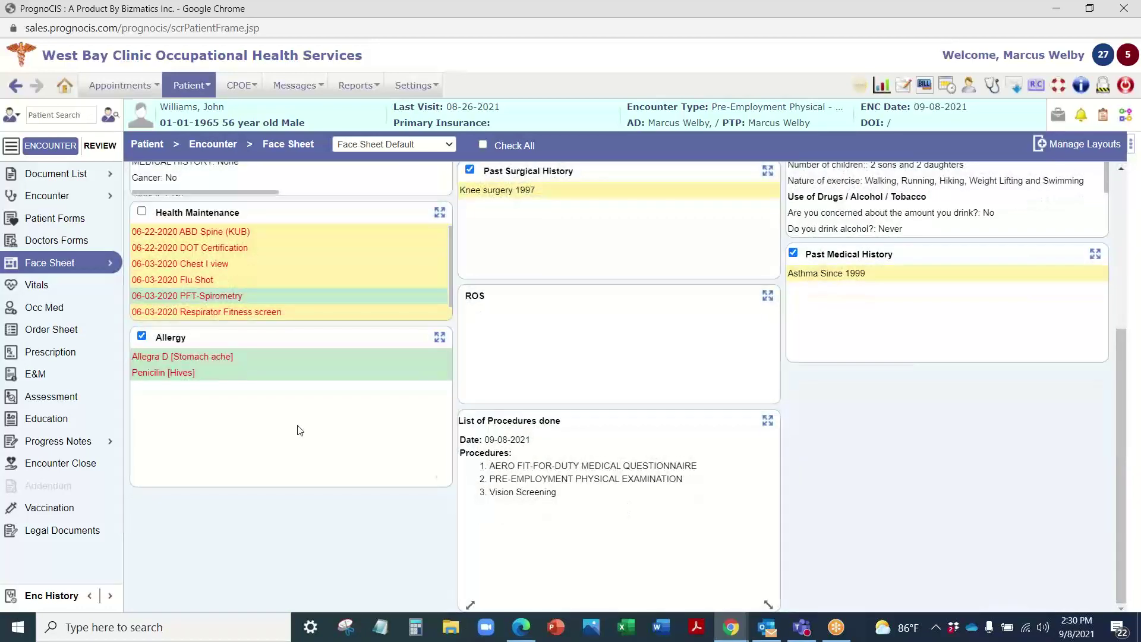
scroll(296, 273, "up", 1)
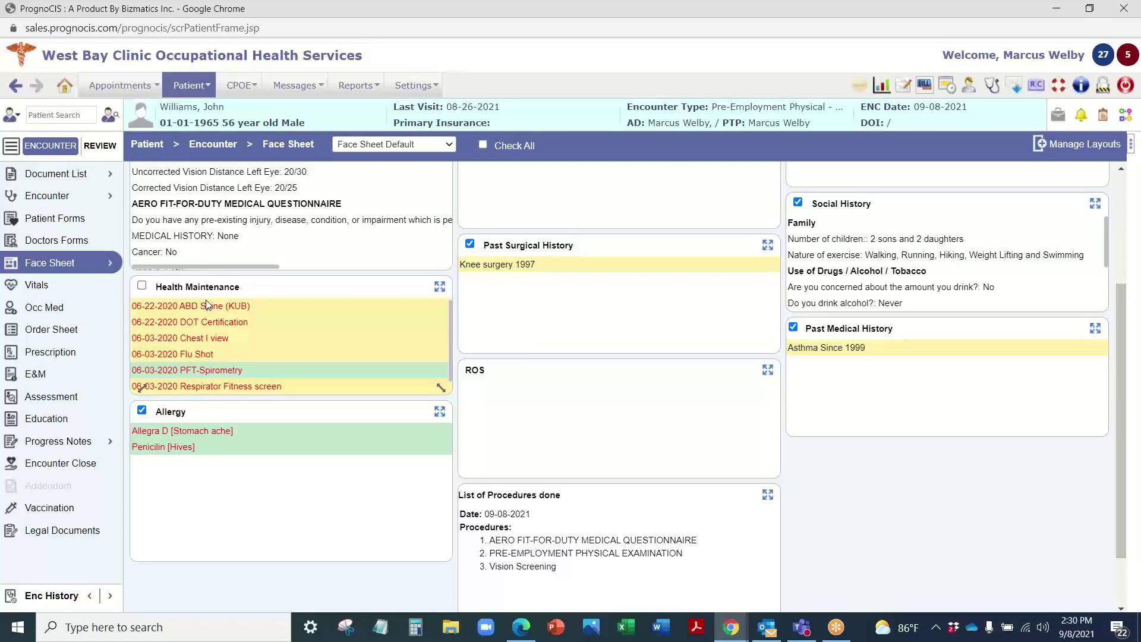
scroll(307, 354, "up", 3)
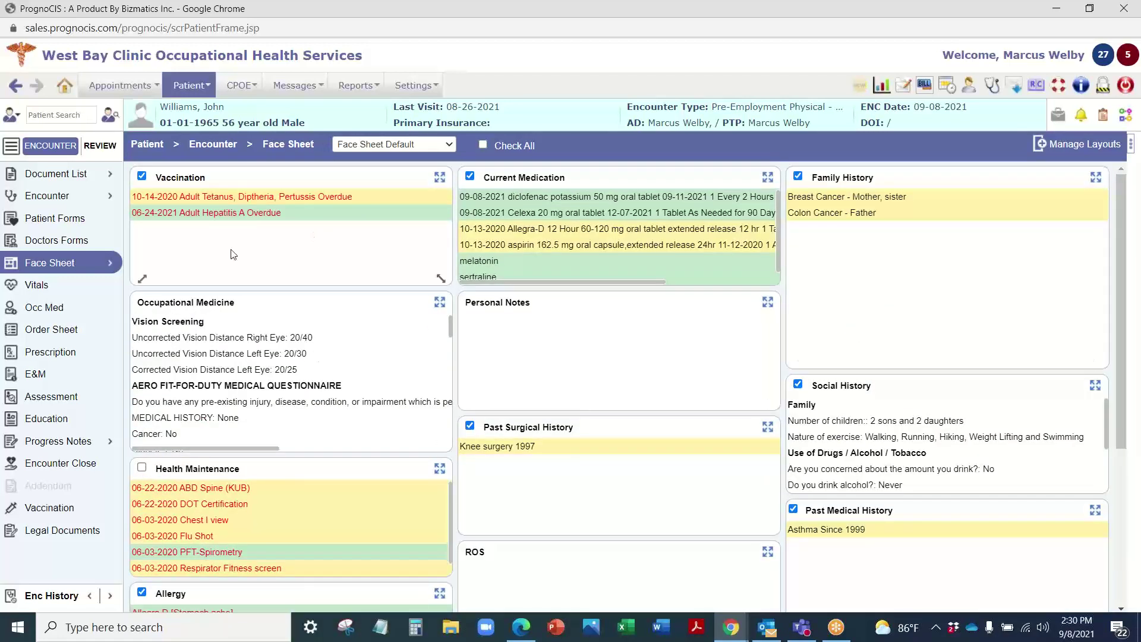
Step: Preview the 09-08-2021 Pre Emp Exam progress note from the patient's Document List
left_click(60, 178)
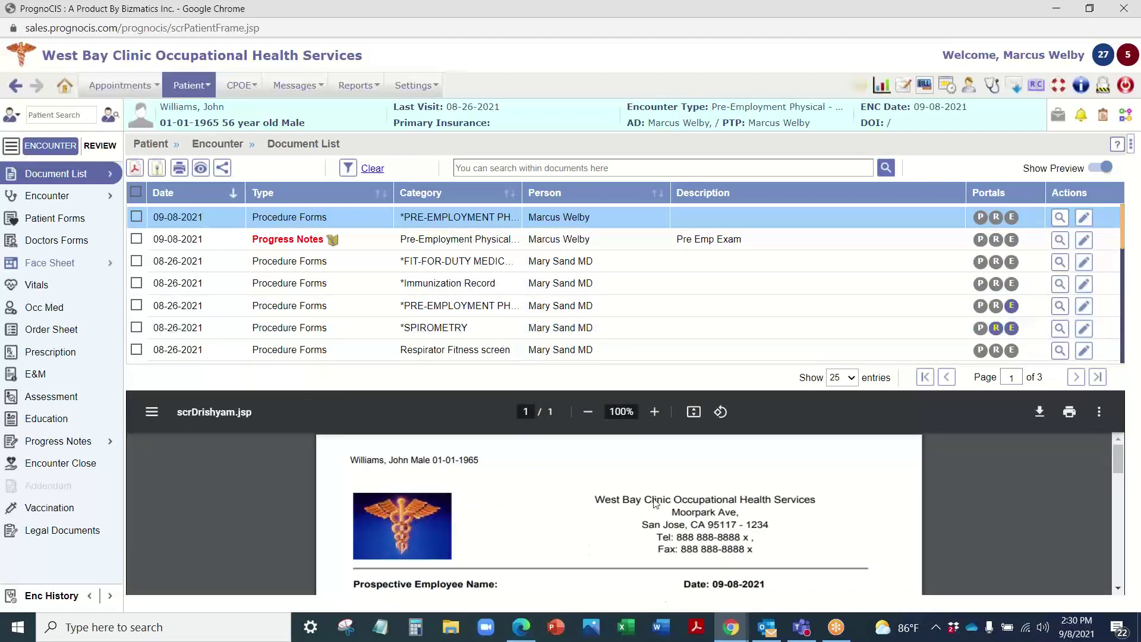
left_click(333, 239)
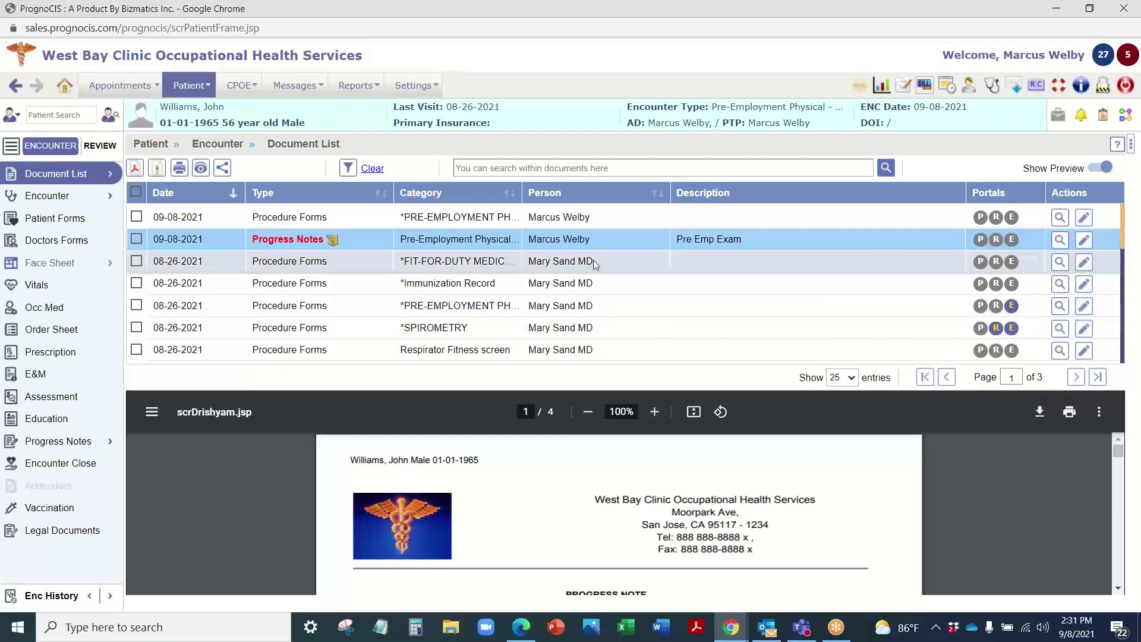
mouse_move(33, 176)
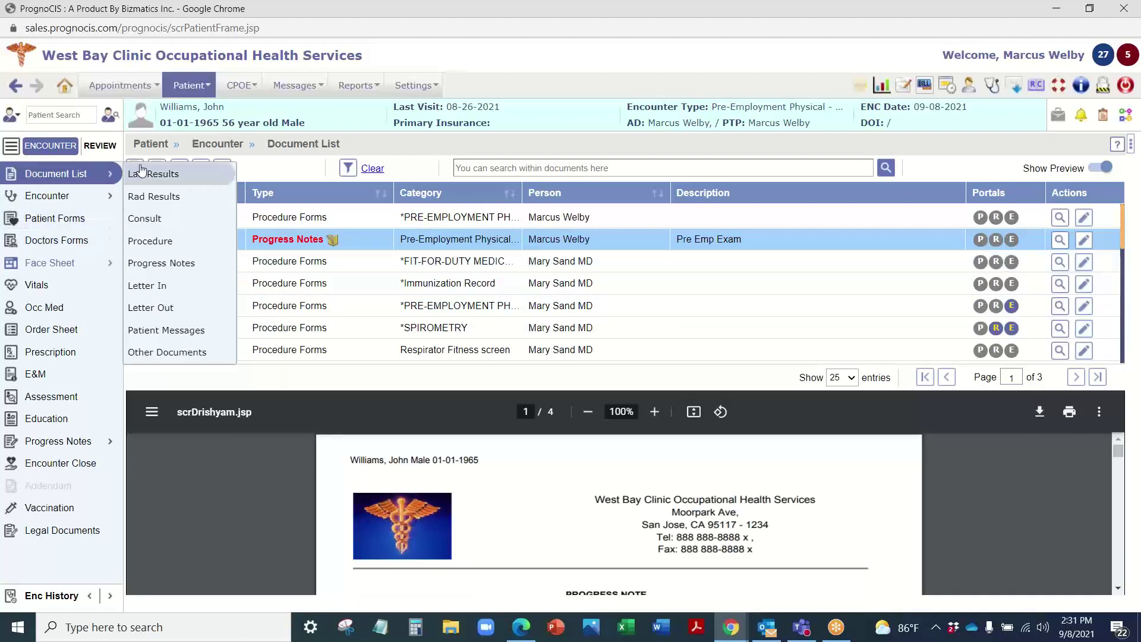
Step: Browse the lab action, Spirometry and injury report messages, then filter to Lab Results
left_click(166, 330)
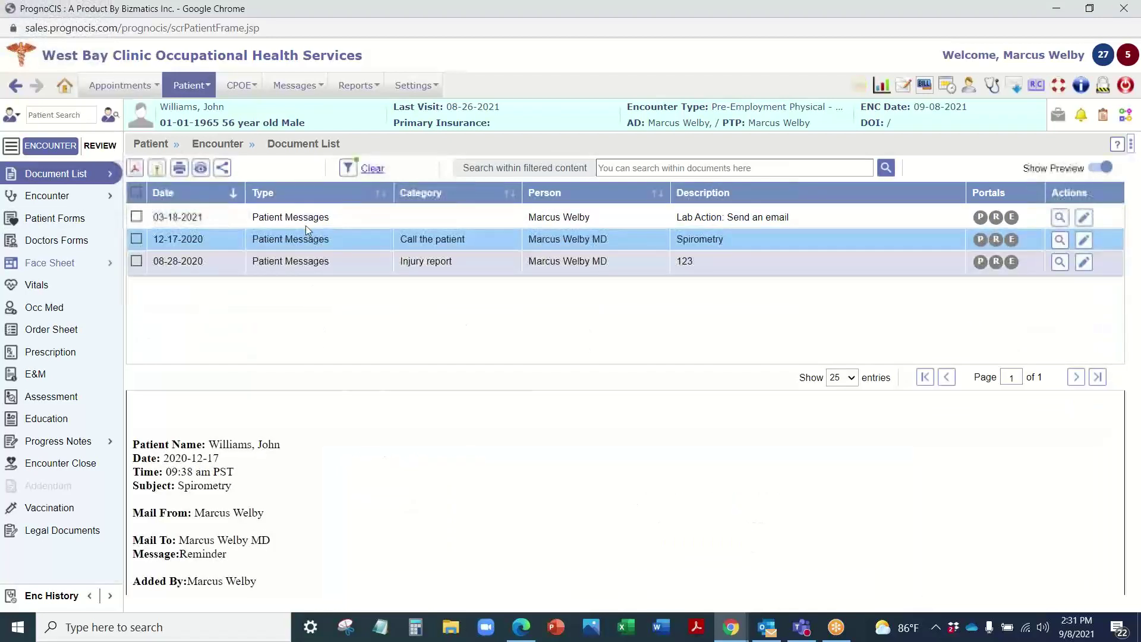
left_click(305, 215)
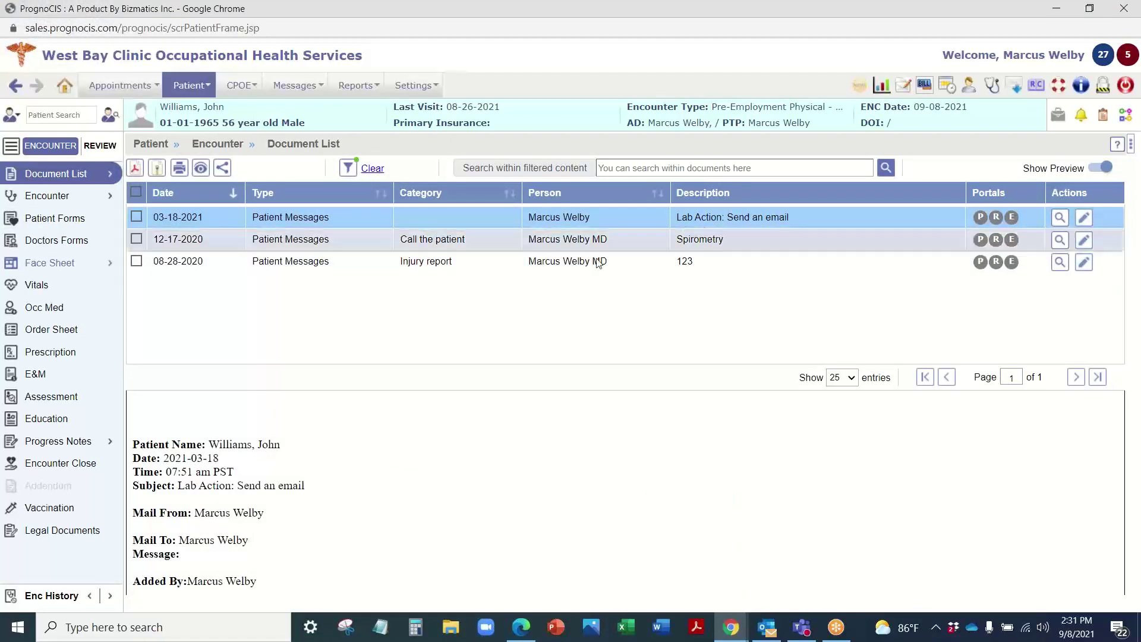
left_click(600, 240)
left_click(596, 262)
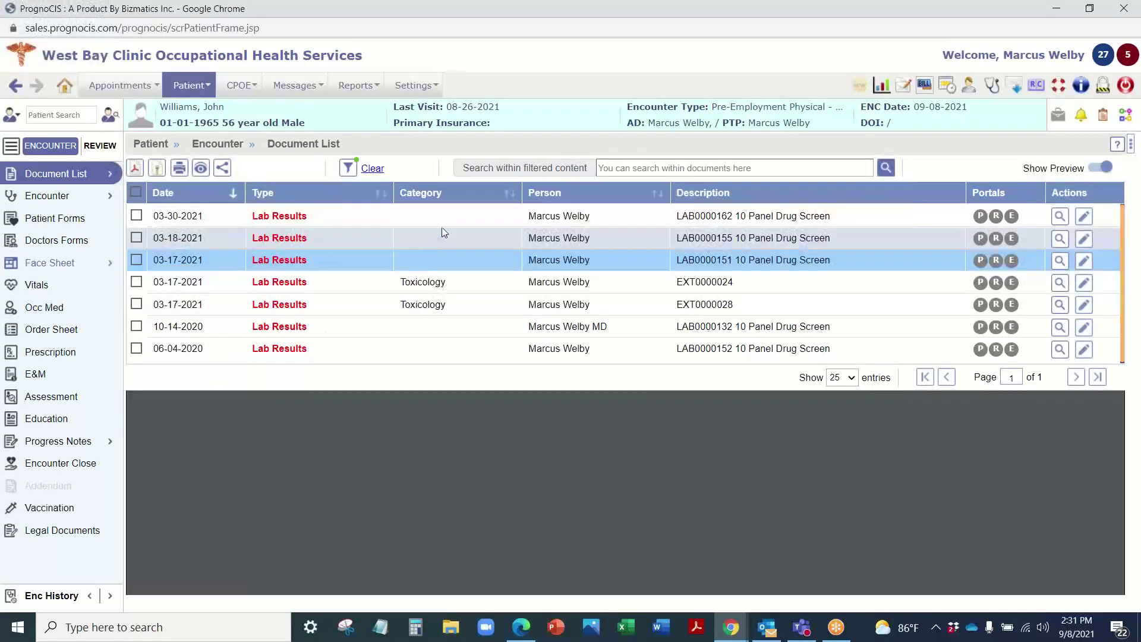
left_click(440, 216)
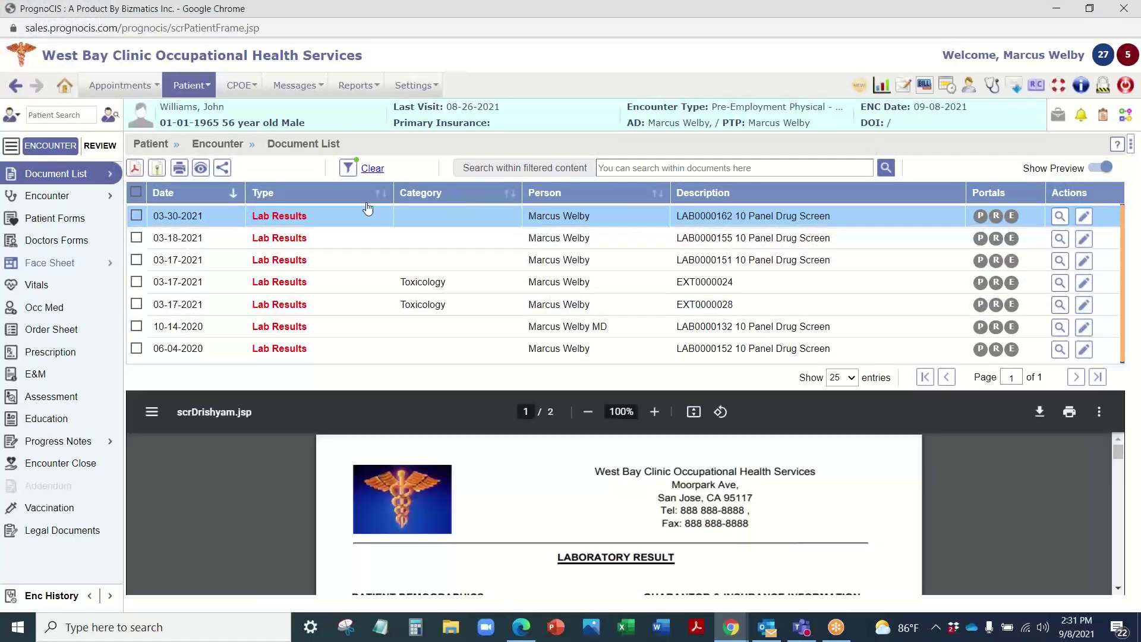
left_click(348, 168)
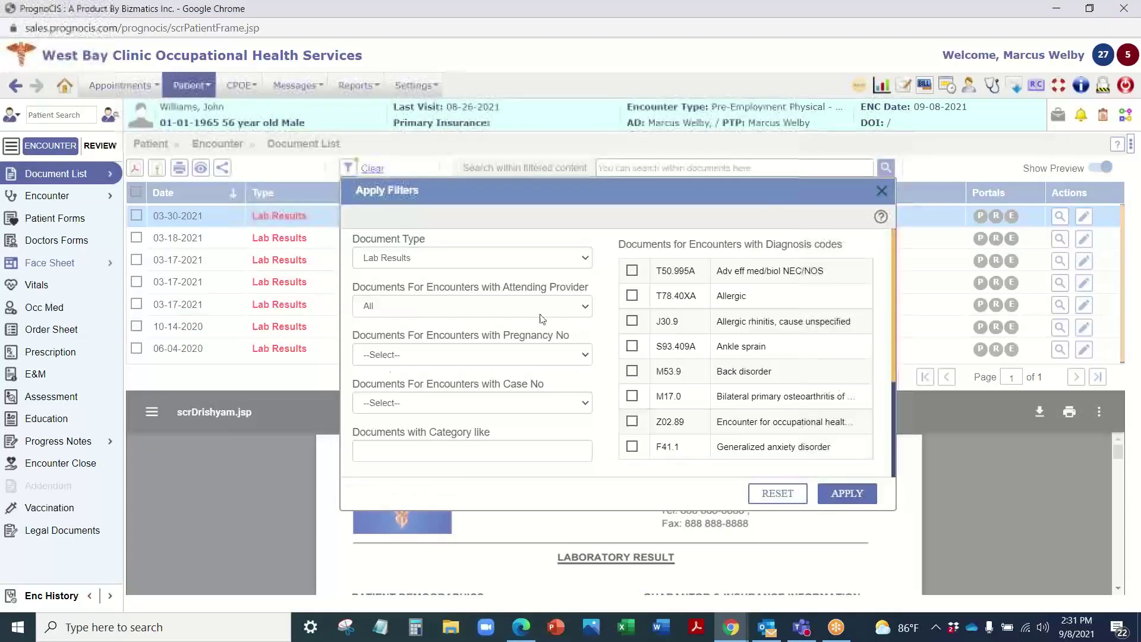
scroll(738, 254, "down", 3)
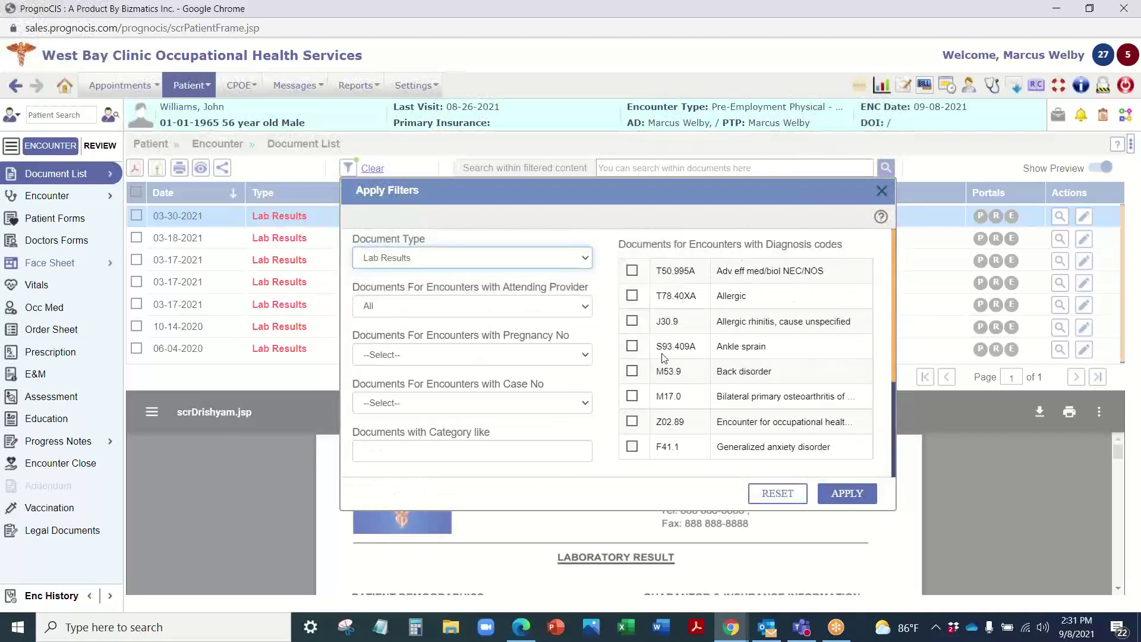
scroll(455, 326, "down", 3)
scroll(512, 411, "down", 1)
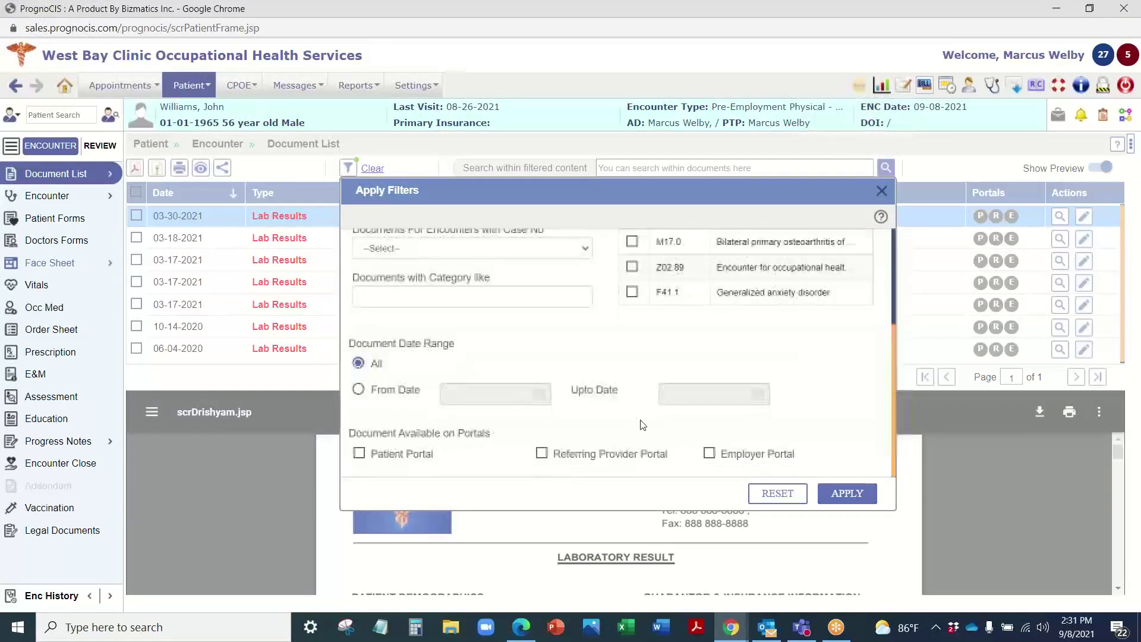
scroll(589, 325, "up", 3)
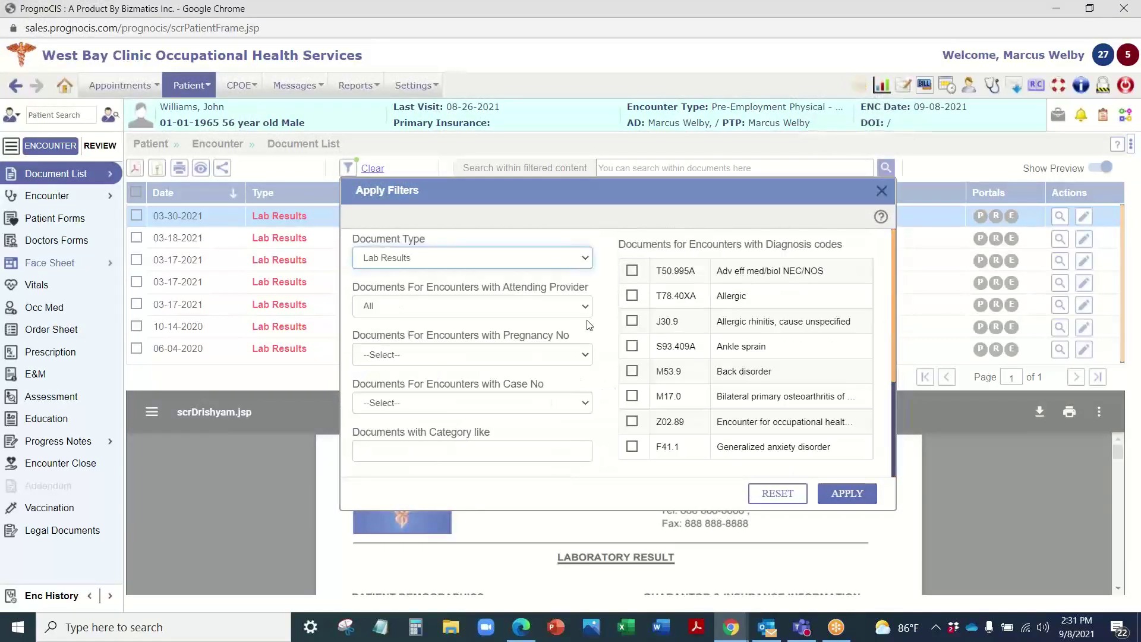
left_click(882, 192)
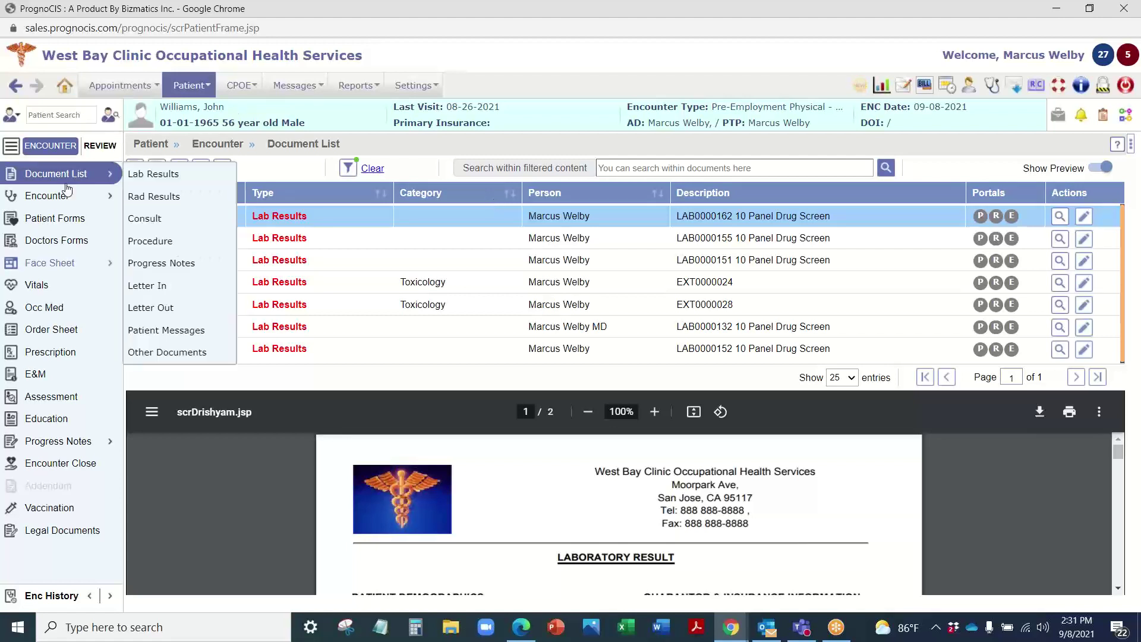
Step: View the Initial Intake Form under Patient Forms, then return to the Face Sheet
left_click(63, 219)
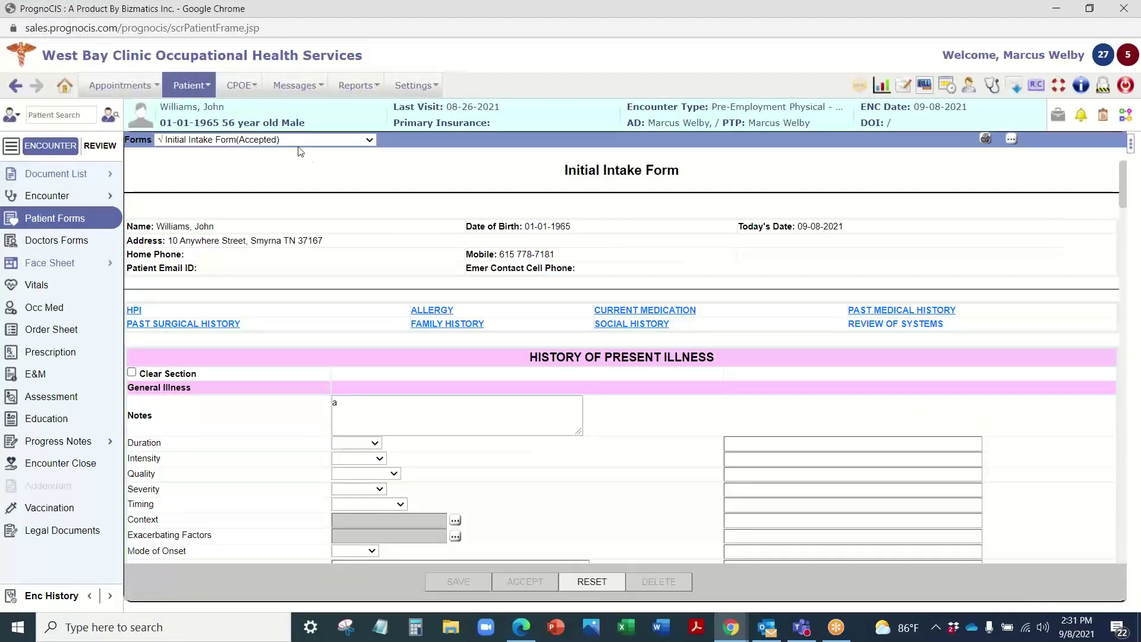
left_click(50, 263)
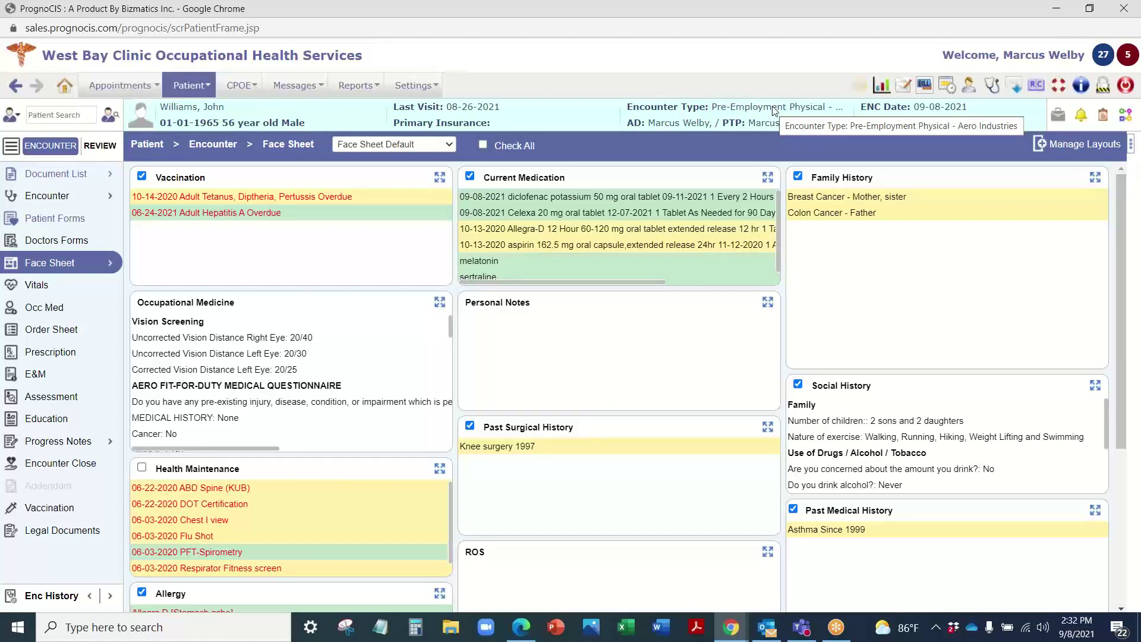
Step: Review the AERO FIT-FOR-DUTY MEDICAL QUESTIONNAIRE answers in the Occ Med templates
left_click(44, 311)
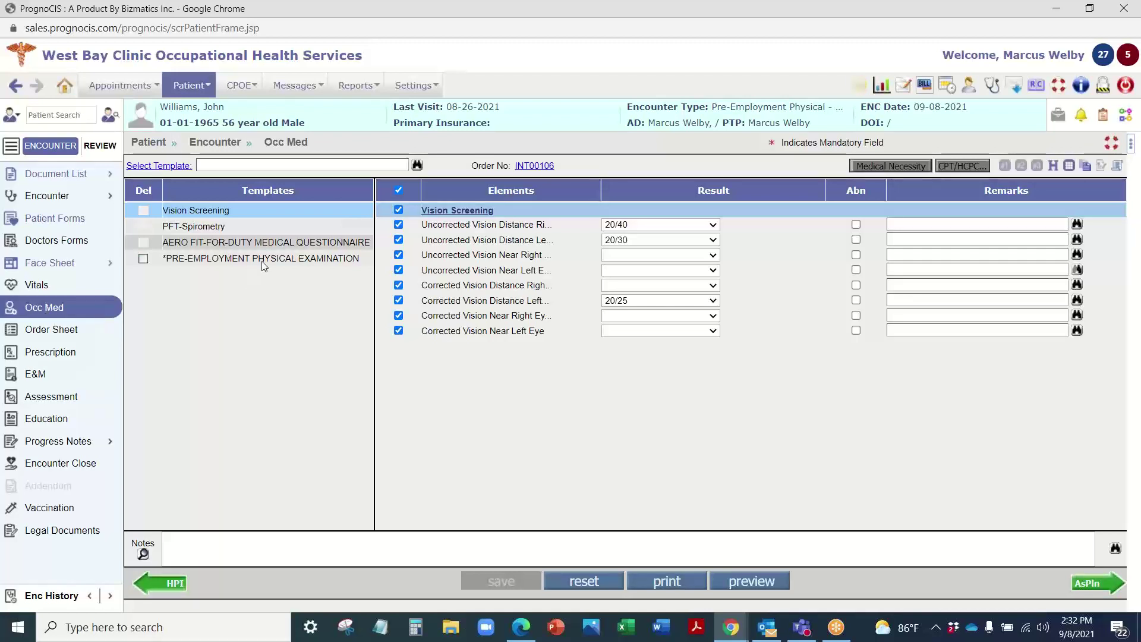
left_click(269, 242)
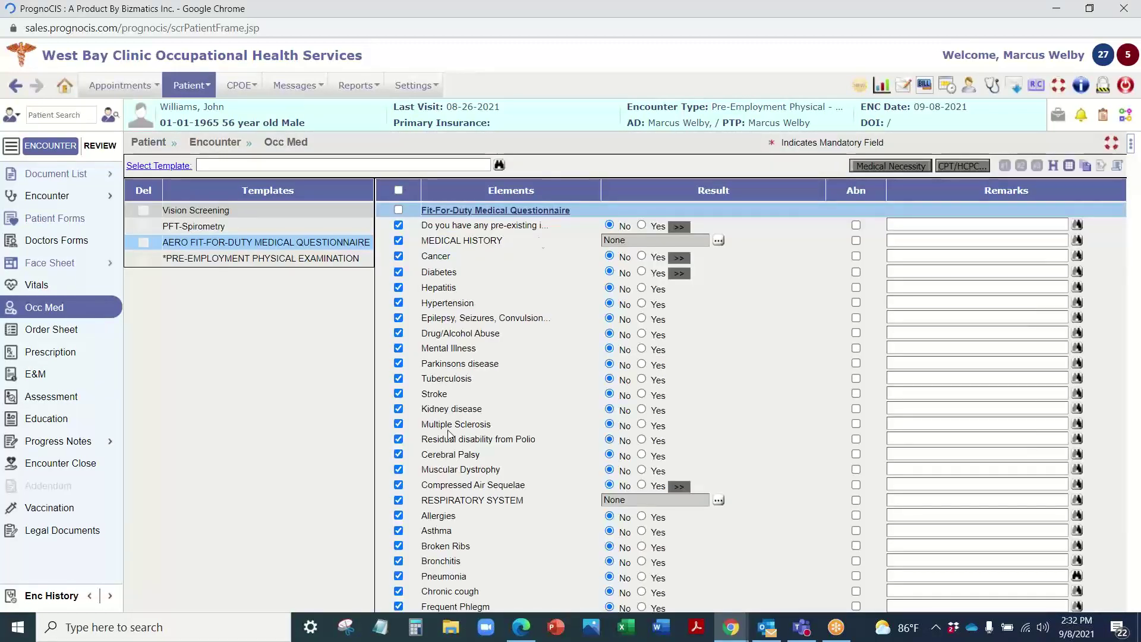
scroll(558, 261, "down", 1)
scroll(559, 260, "down", 8)
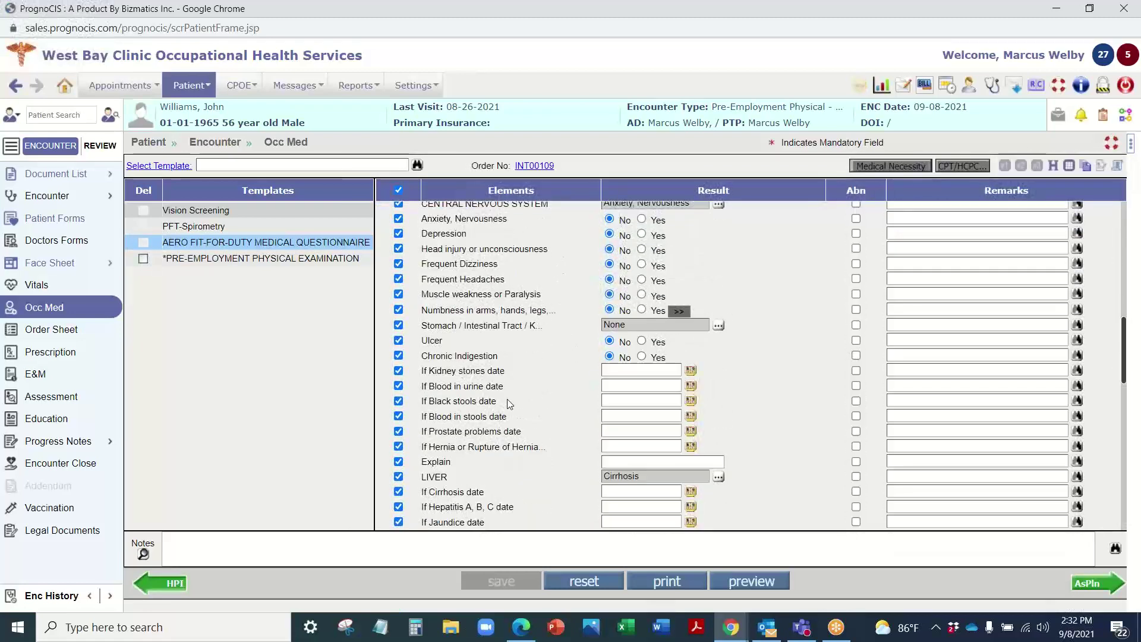
scroll(546, 441, "up", 3)
scroll(546, 441, "up", 5)
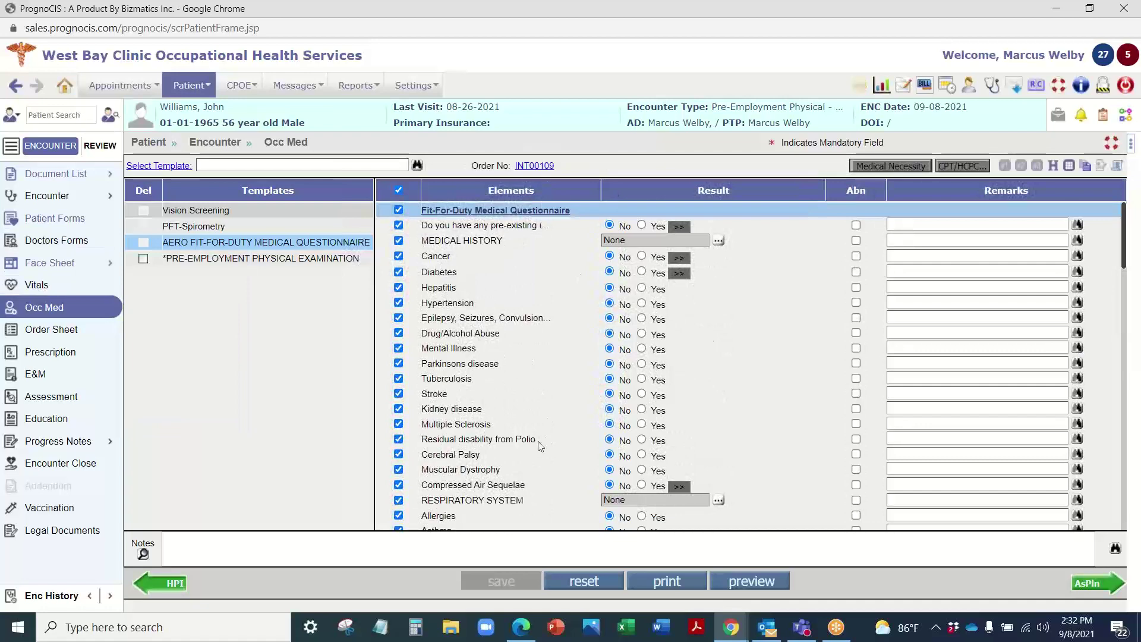
scroll(526, 395, "down", 10)
scroll(527, 395, "down", 3)
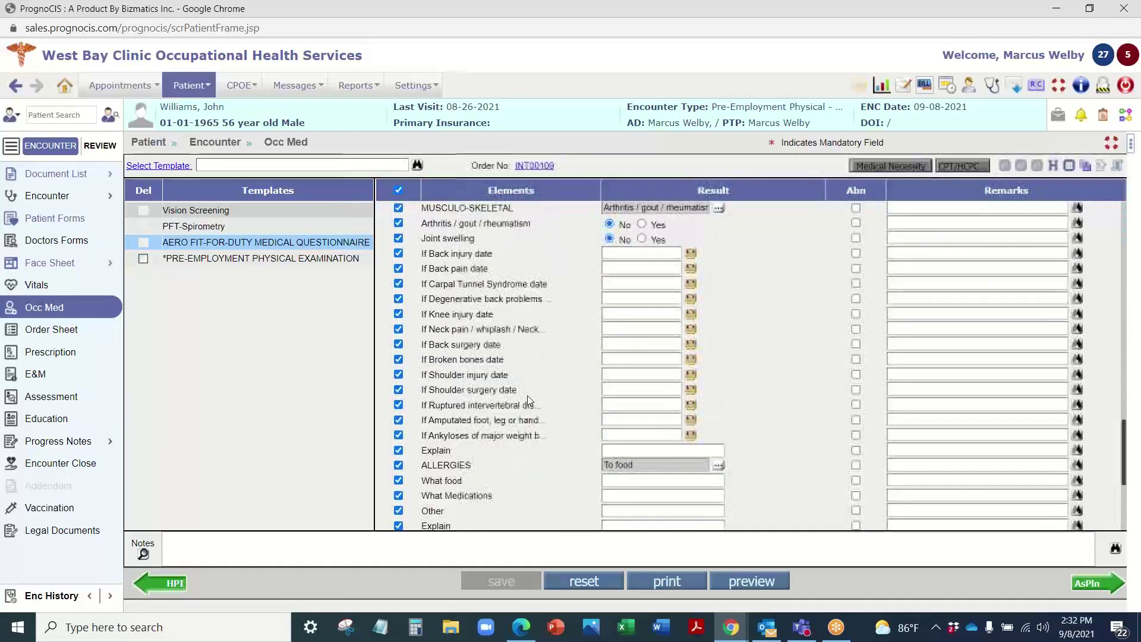
scroll(527, 395, "up", 10)
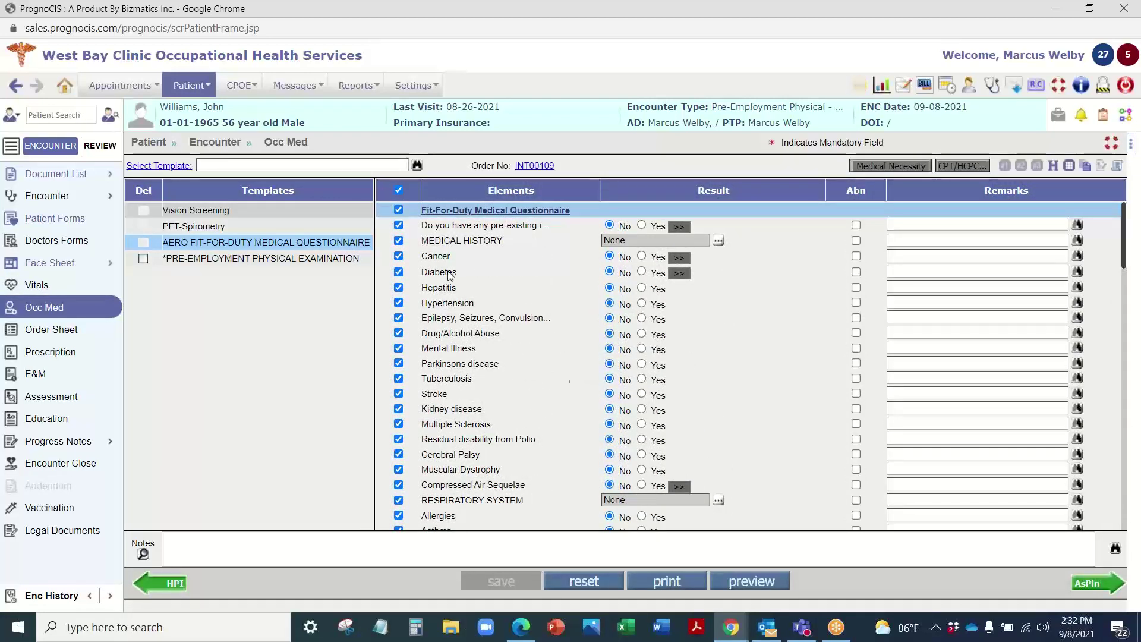
Step: Review Pre-Employment Physical Examination elements, then show Vision Screening results (20/40, 20/30, 20/25)
left_click(244, 260)
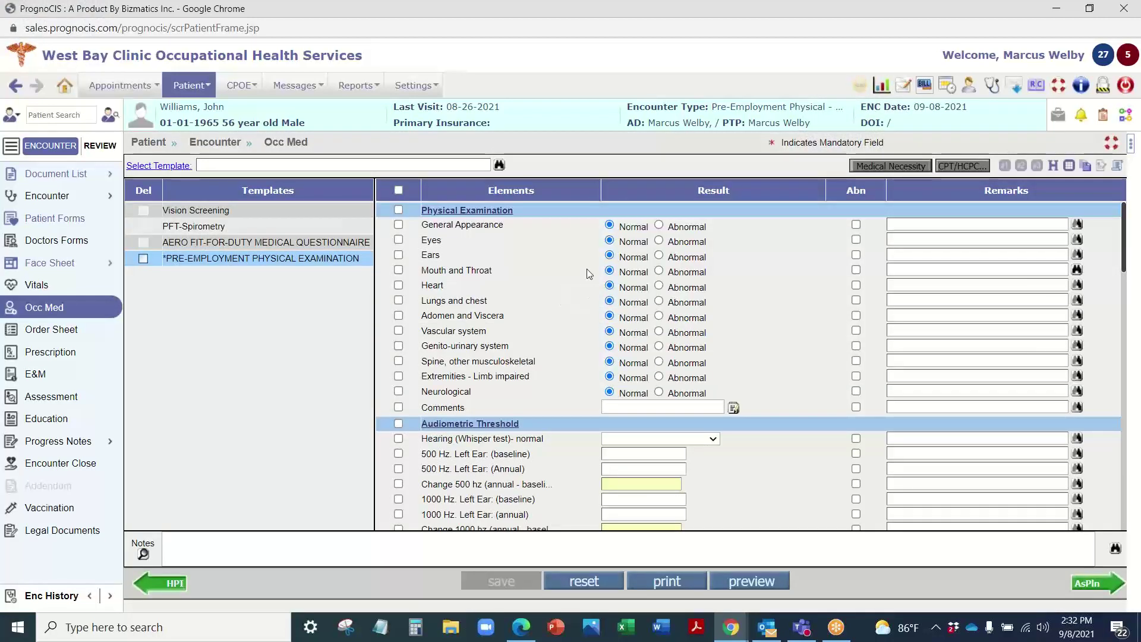
scroll(498, 476, "down", 3)
scroll(498, 469, "down", 15)
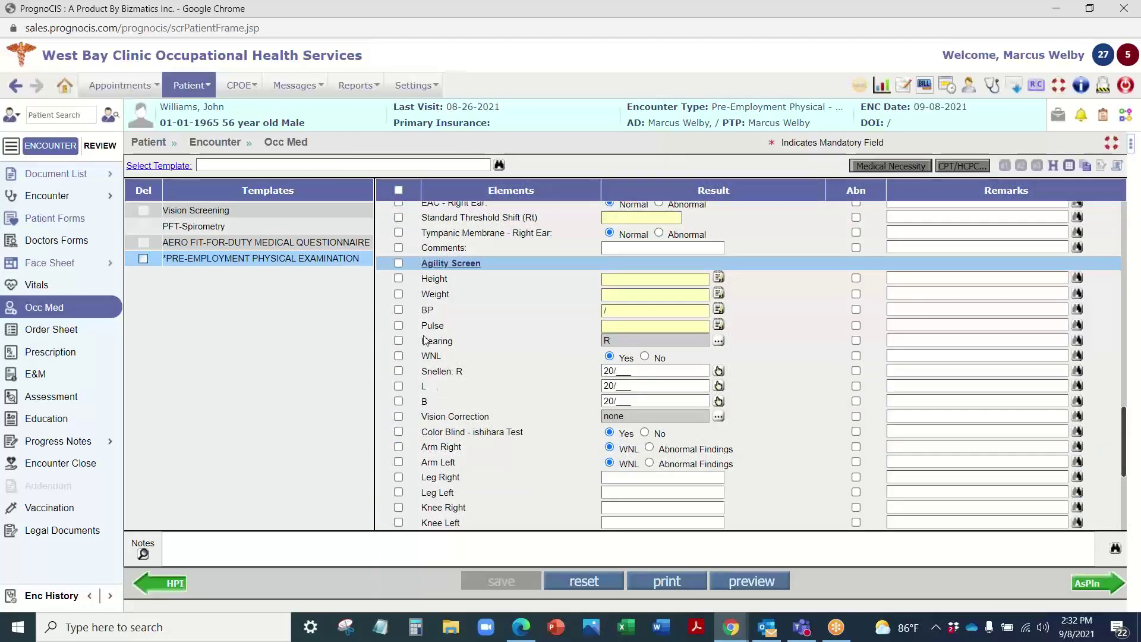
scroll(523, 313, "up", 1)
scroll(523, 313, "up", 12)
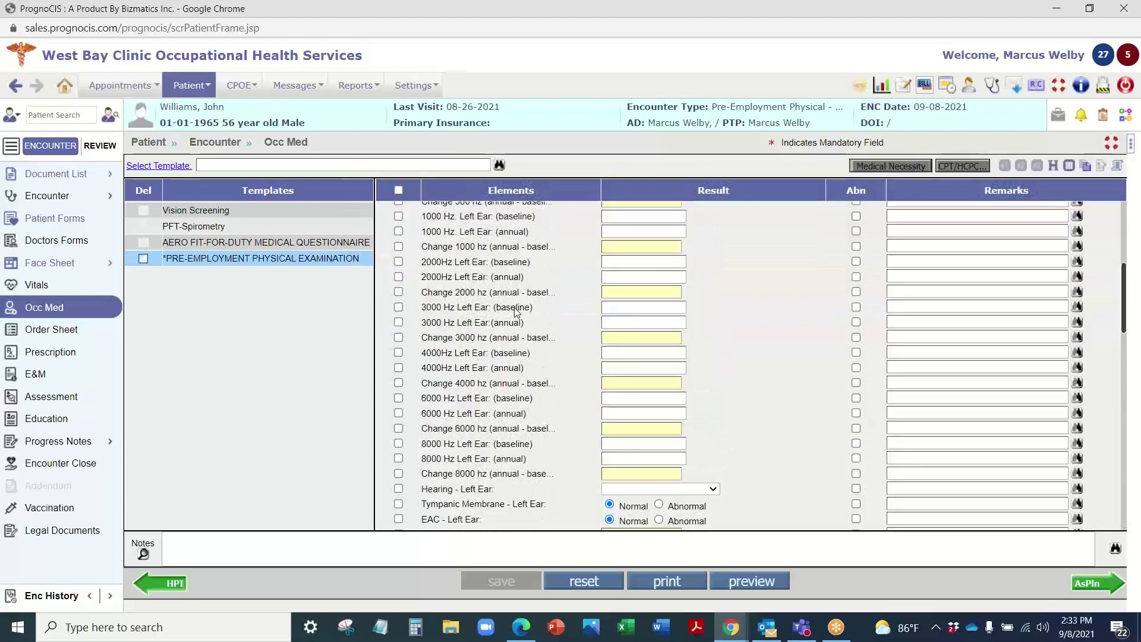
left_click(228, 211)
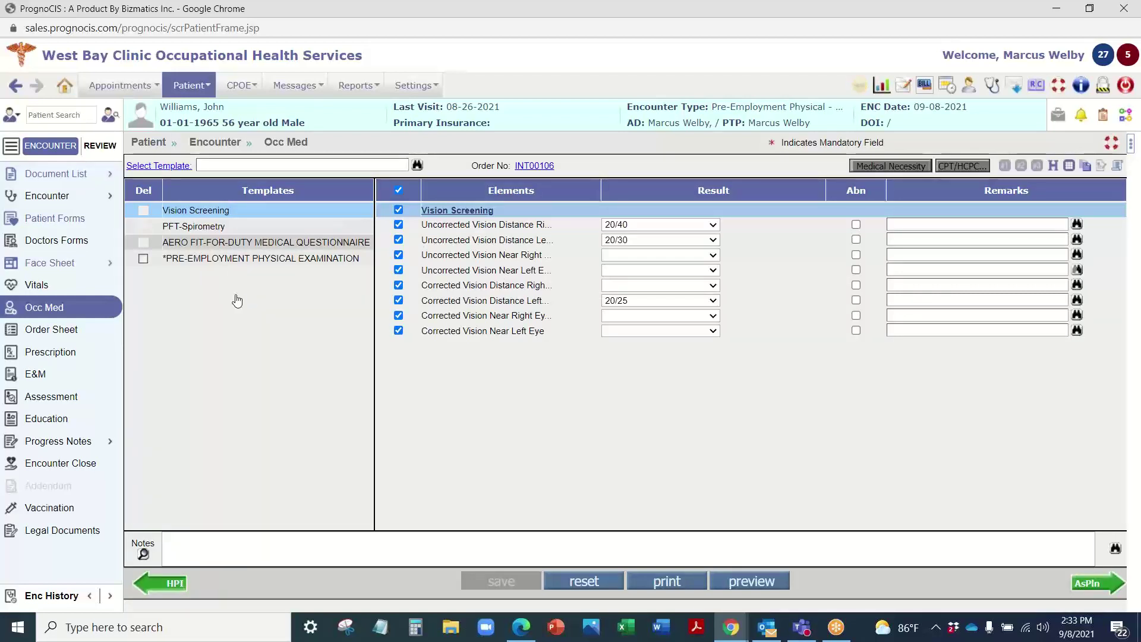
Step: Load PFT-Spirometry, browse available templates, then show the Pre-Employment Physical Examination elements
left_click(225, 228)
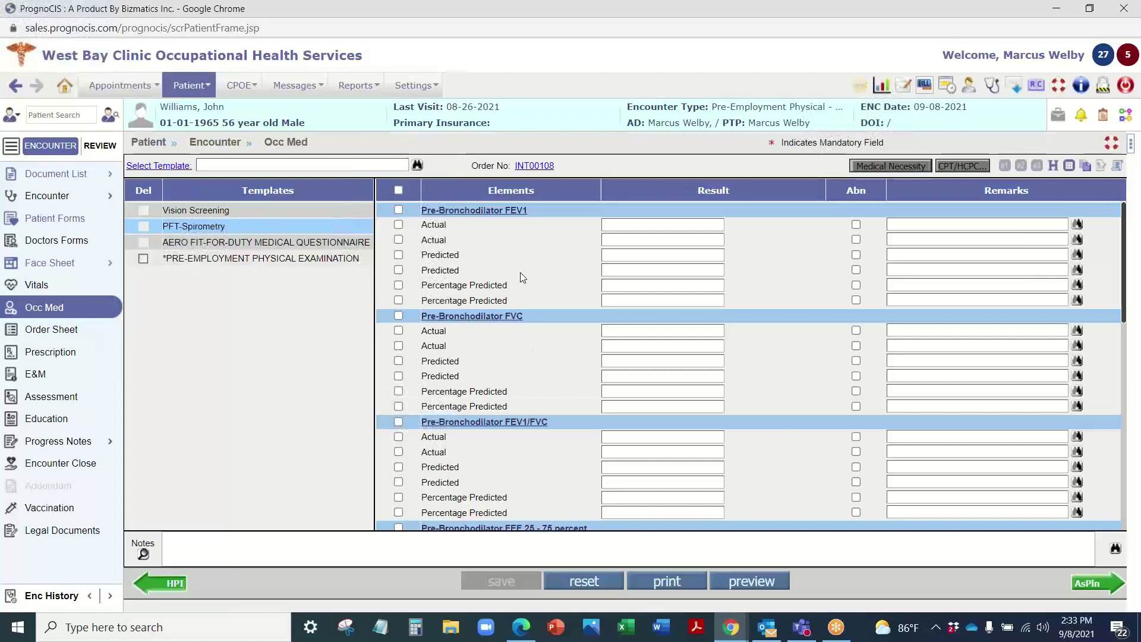
left_click(418, 167)
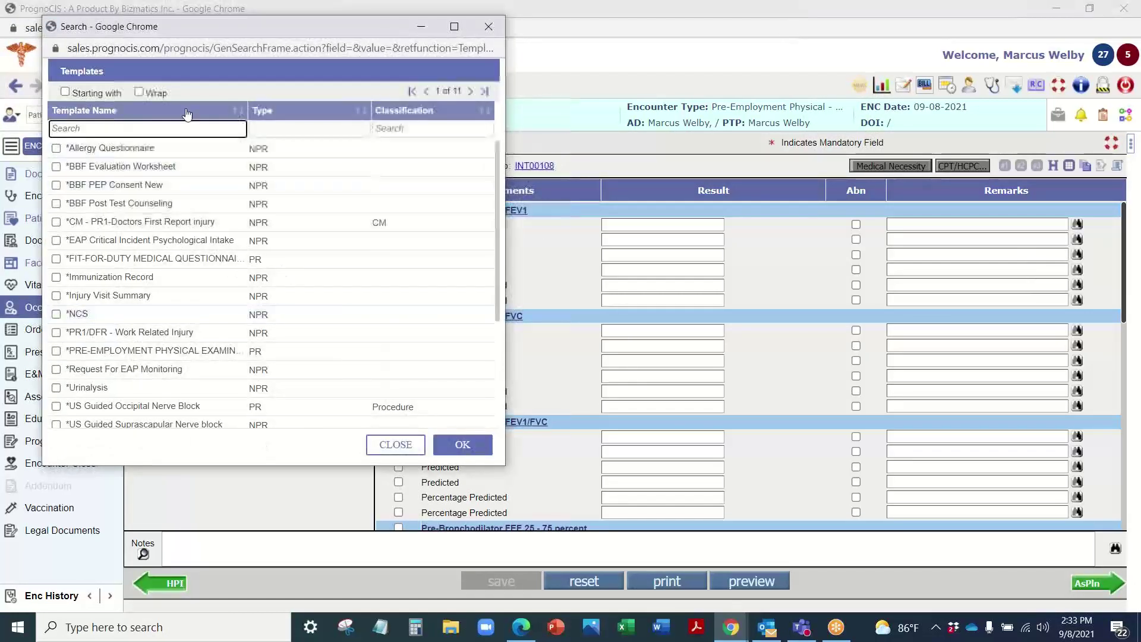
scroll(147, 289, "down", 3)
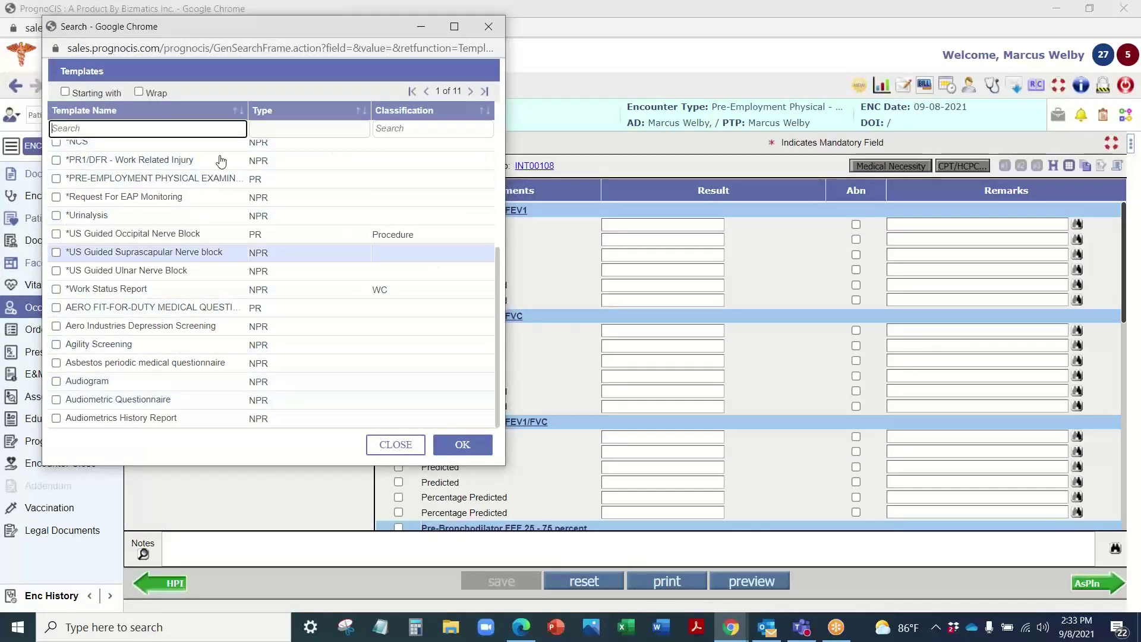
left_click(488, 27)
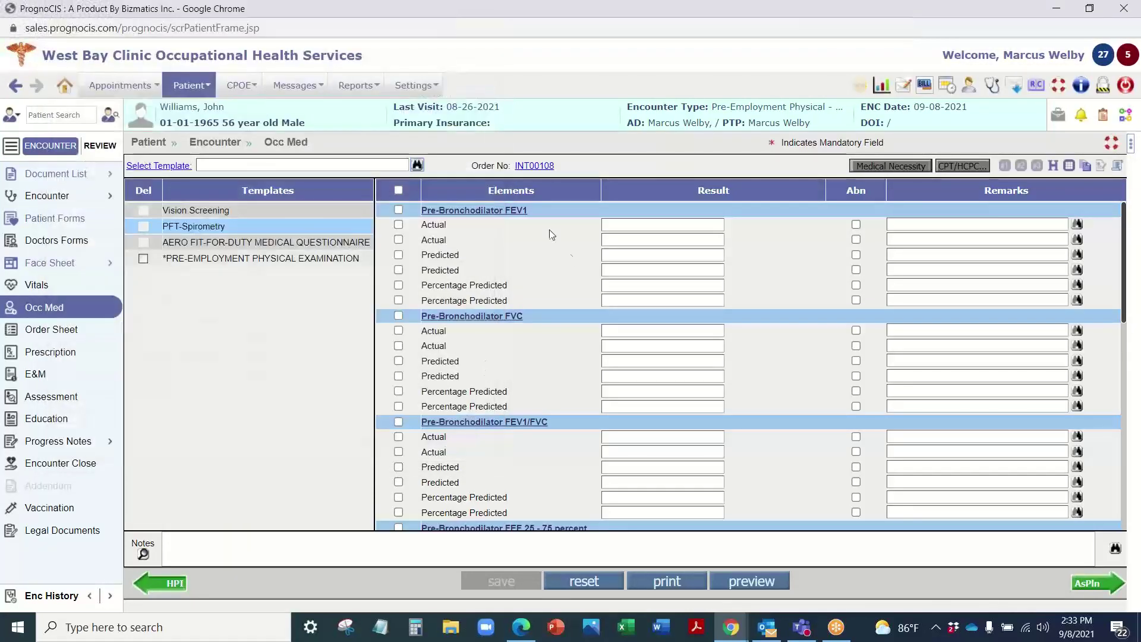
left_click(261, 258)
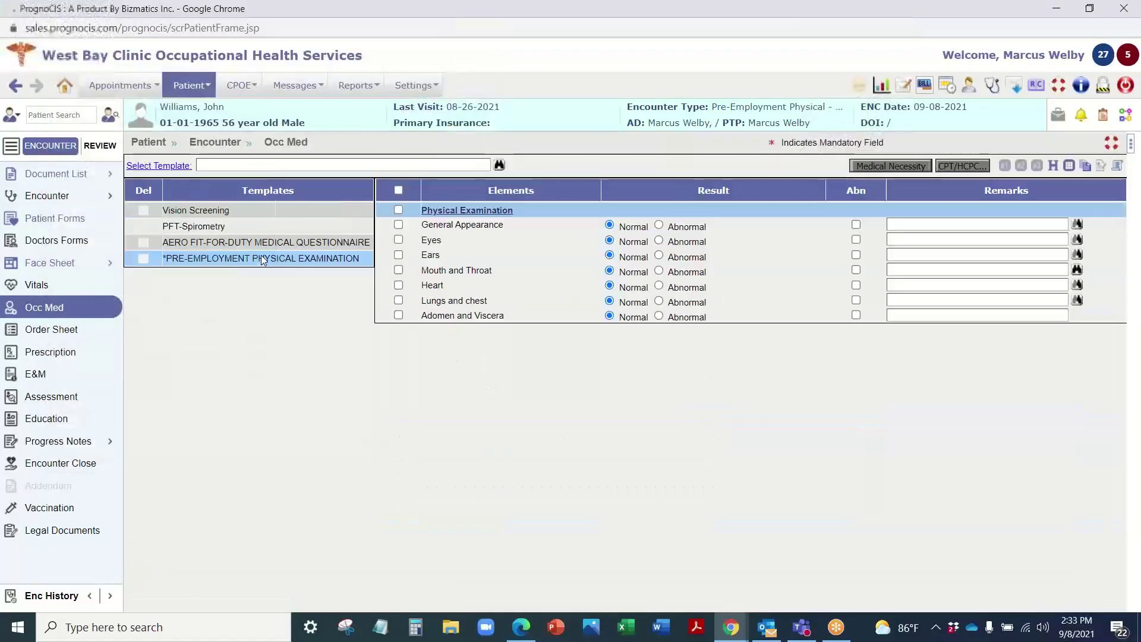
left_click(482, 225)
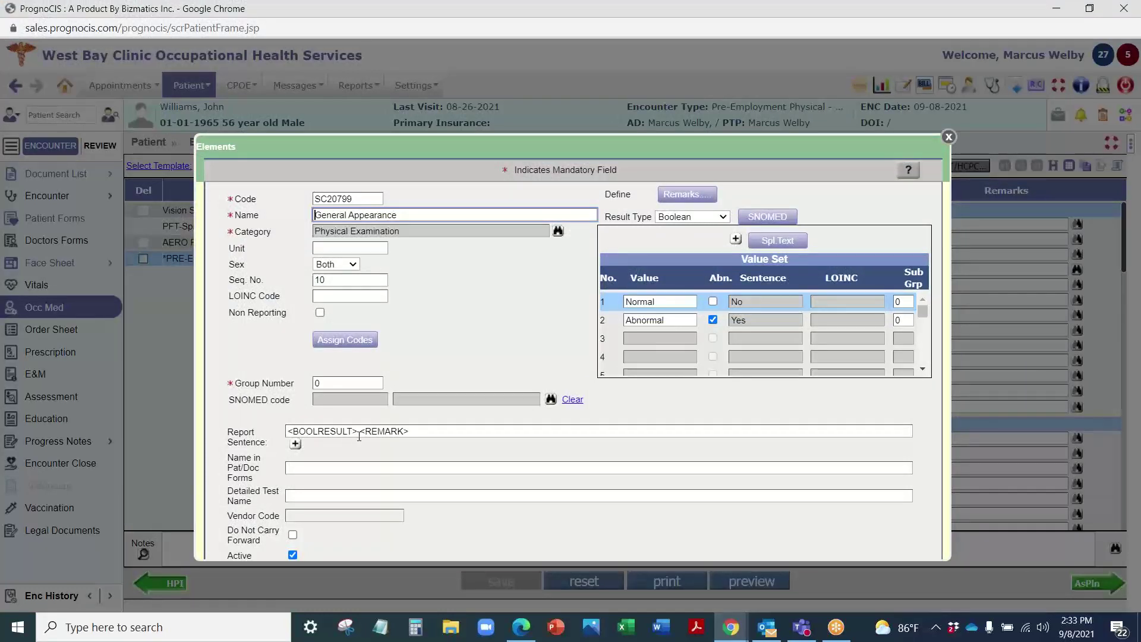
left_click(686, 218)
left_click(687, 217)
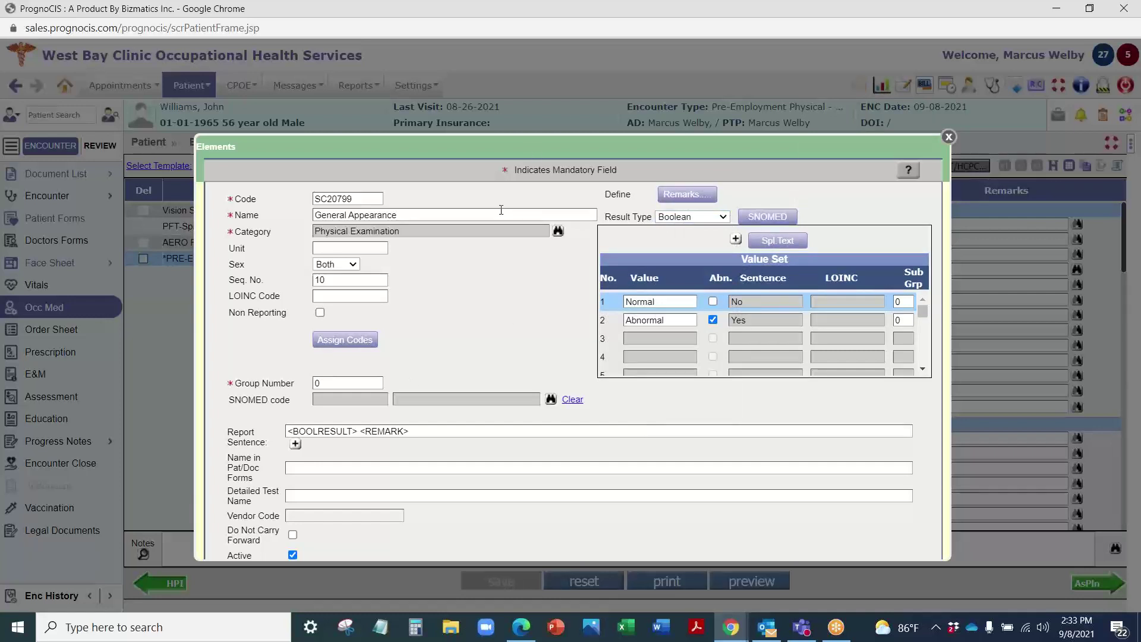
left_click(949, 135)
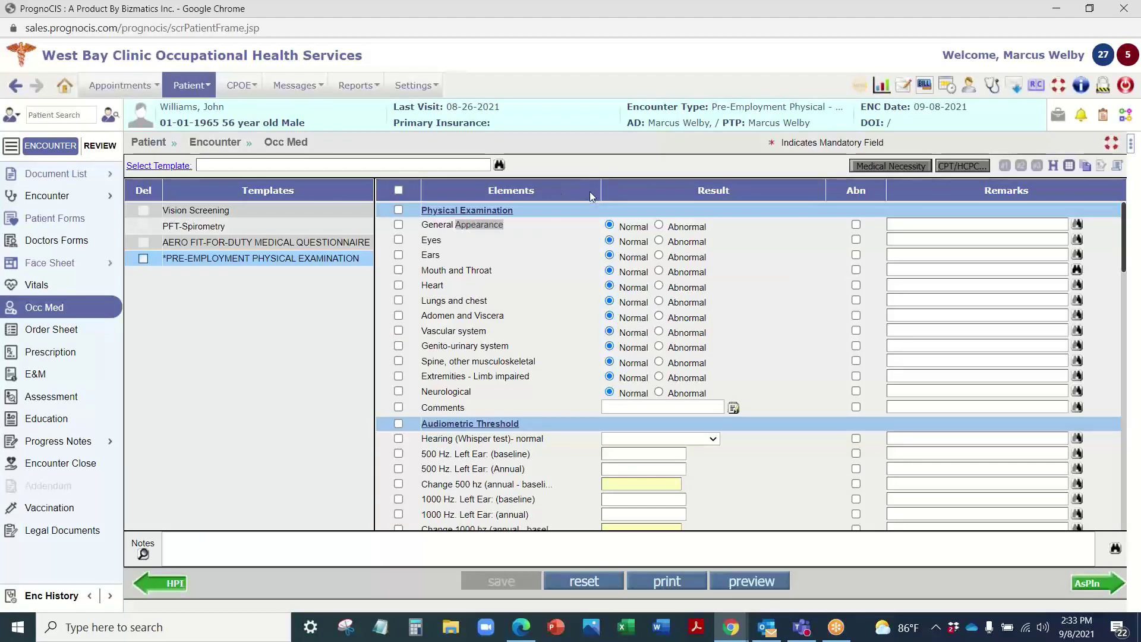
Step: Preview the pre-employment exam printout, then open Doctors Forms showing the Work Status form
left_click(783, 573)
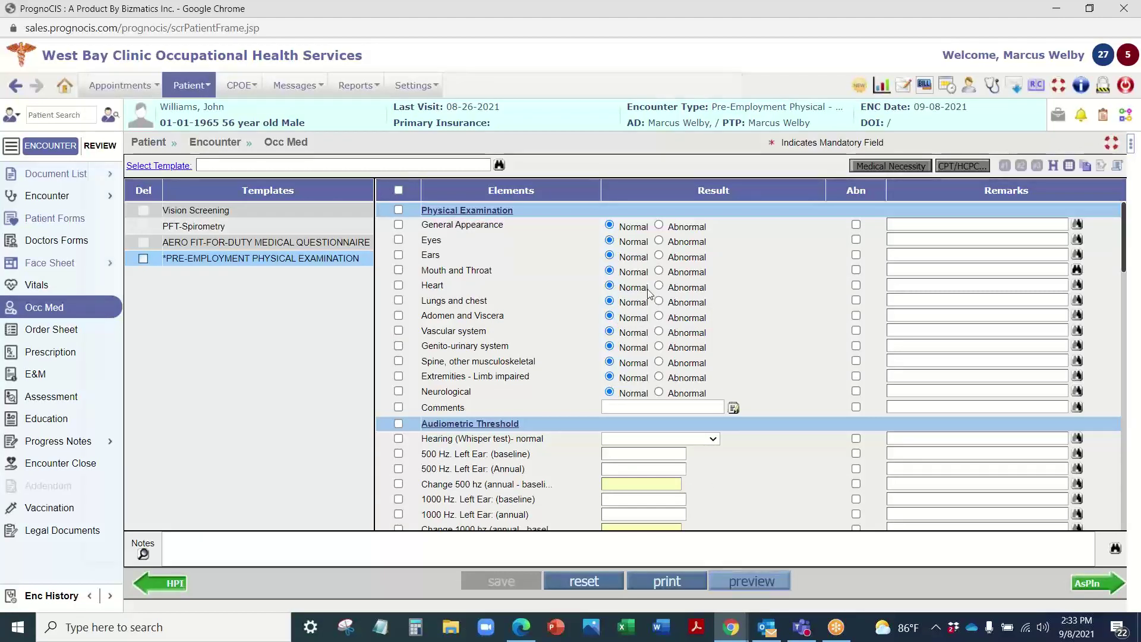
scroll(426, 327, "down", 1)
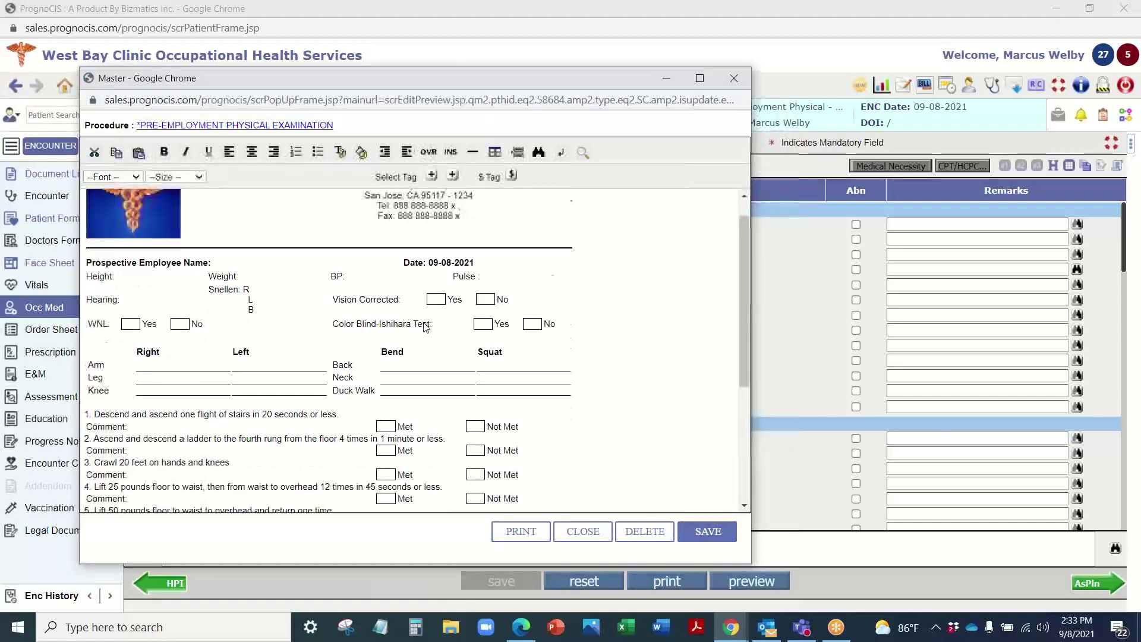
scroll(425, 327, "down", 2)
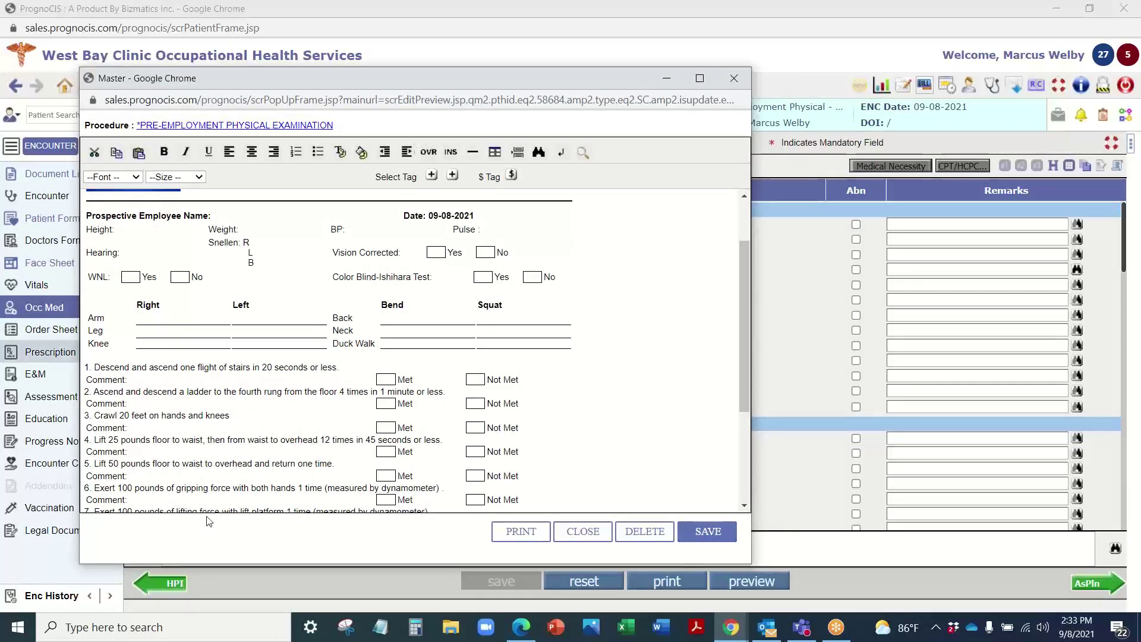
left_click(737, 79)
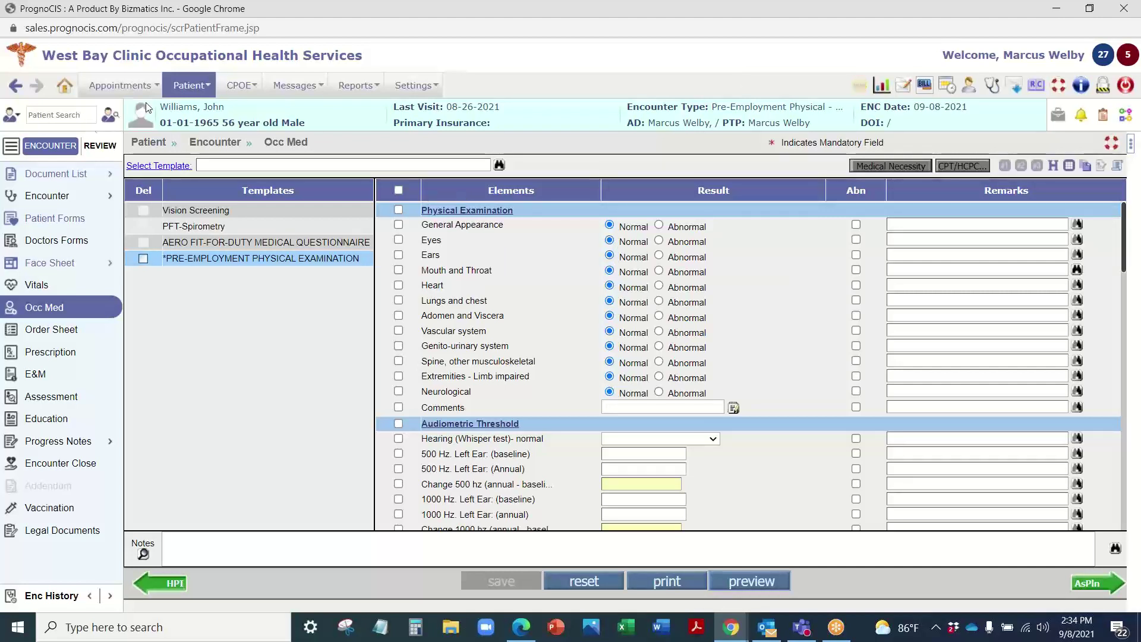
left_click(68, 241)
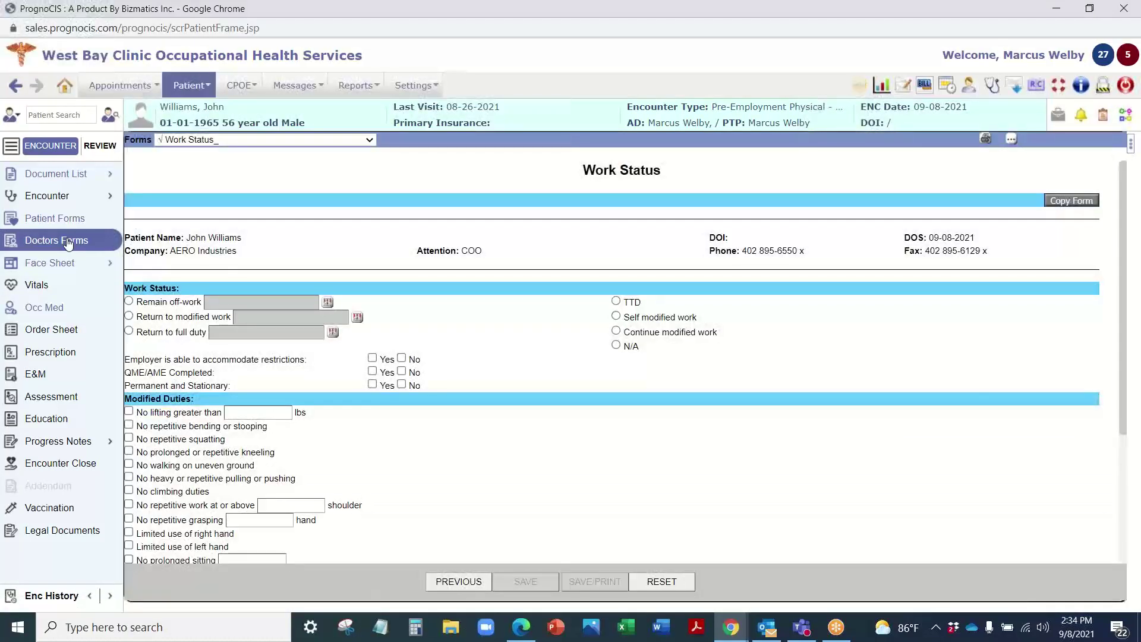
left_click(68, 241)
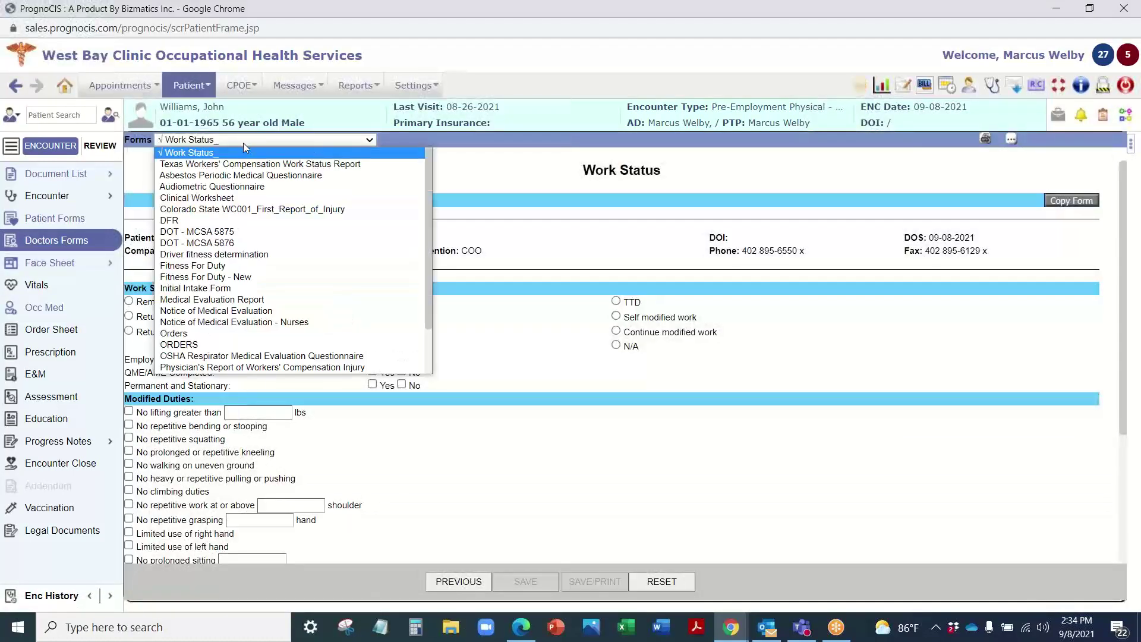
Step: Load the Pre Placement Physical form and scroll through its questionnaire and vital-sign fields
scroll(238, 267, "down", 2)
left_click(217, 330)
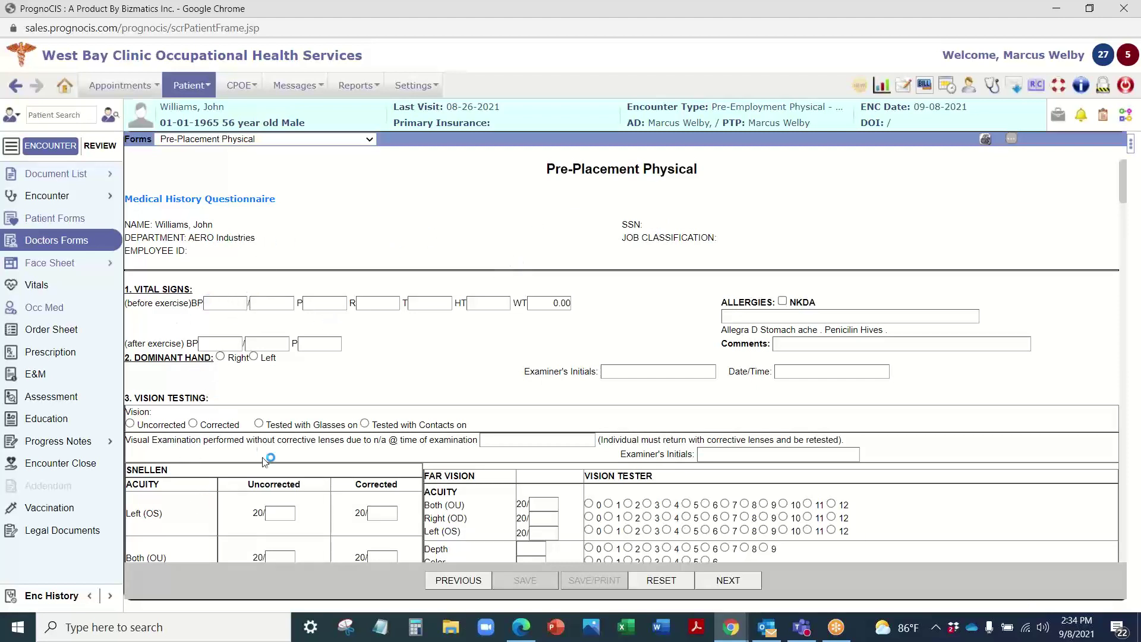
scroll(357, 333, "down", 3)
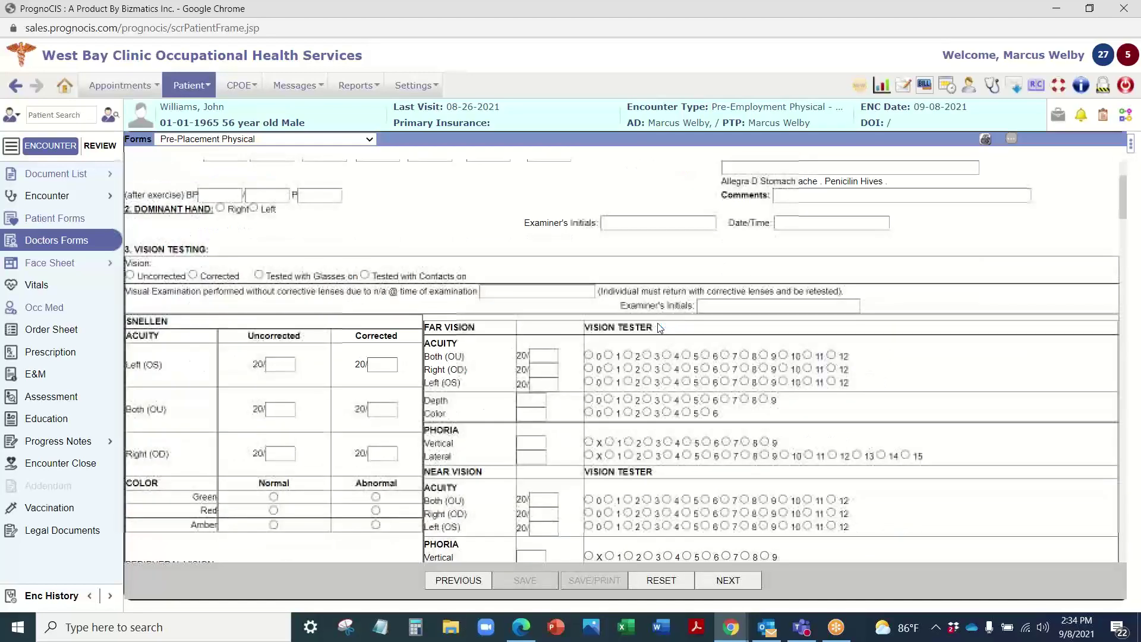
scroll(425, 296, "down", 6)
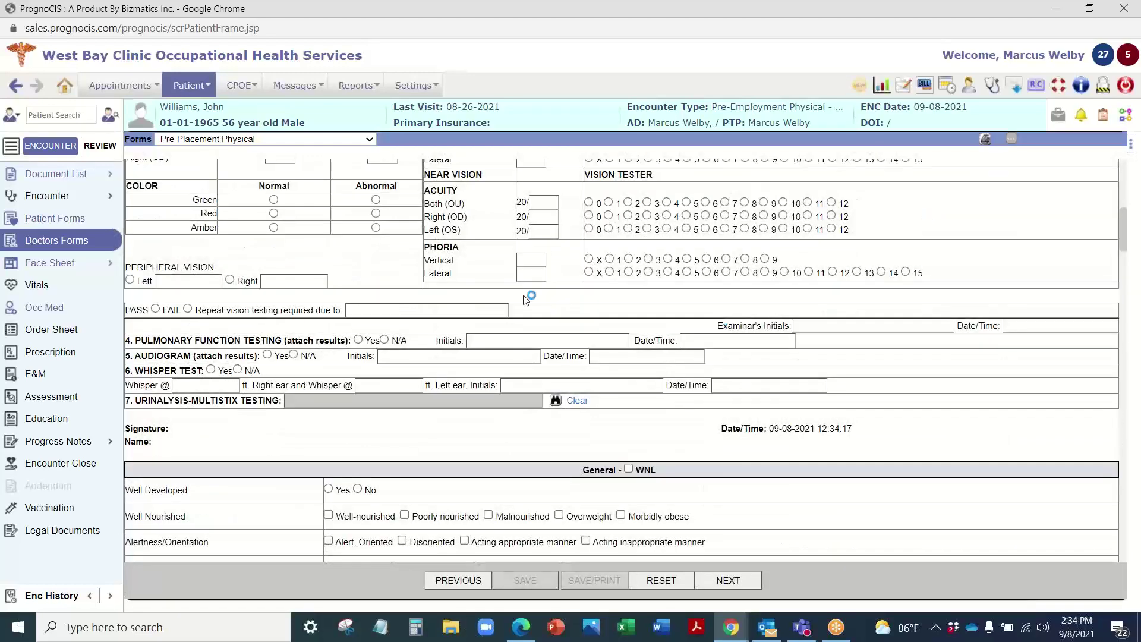
scroll(387, 235, "up", 5)
scroll(387, 235, "up", 1)
scroll(452, 240, "down", 10)
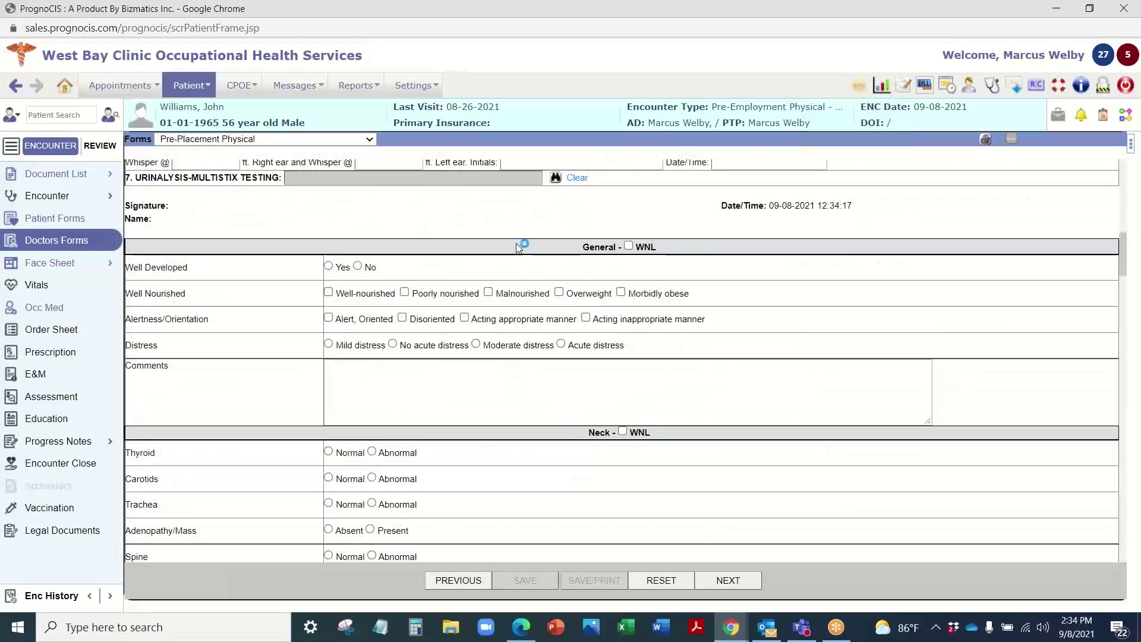
scroll(565, 299, "down", 10)
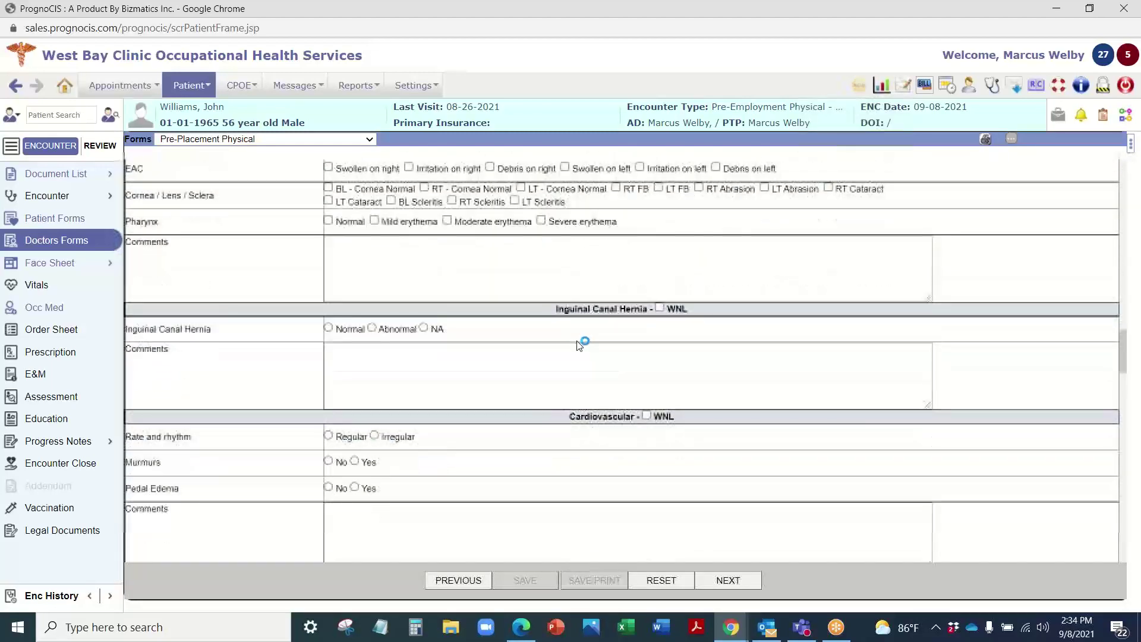
scroll(473, 355, "down", 12)
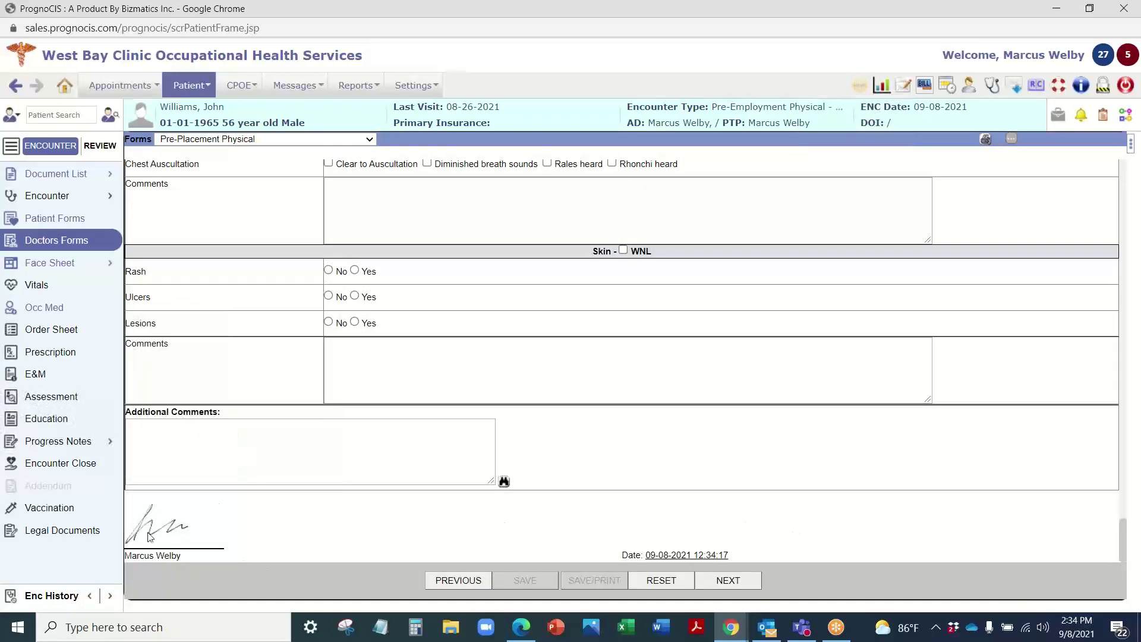
scroll(483, 394, "up", 15)
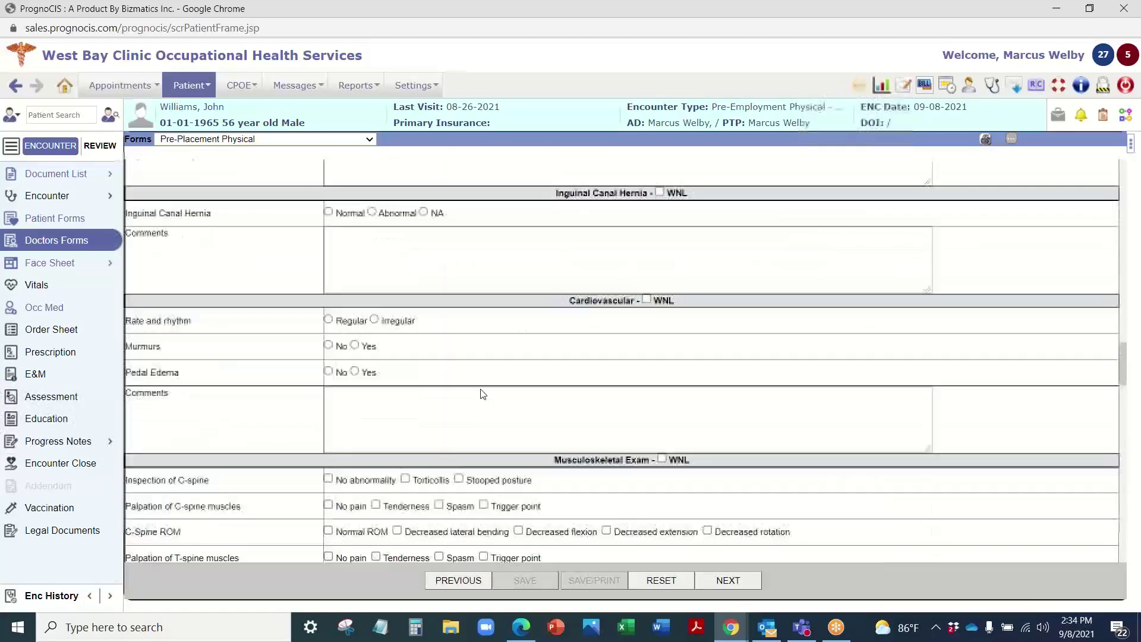
scroll(483, 394, "up", 8)
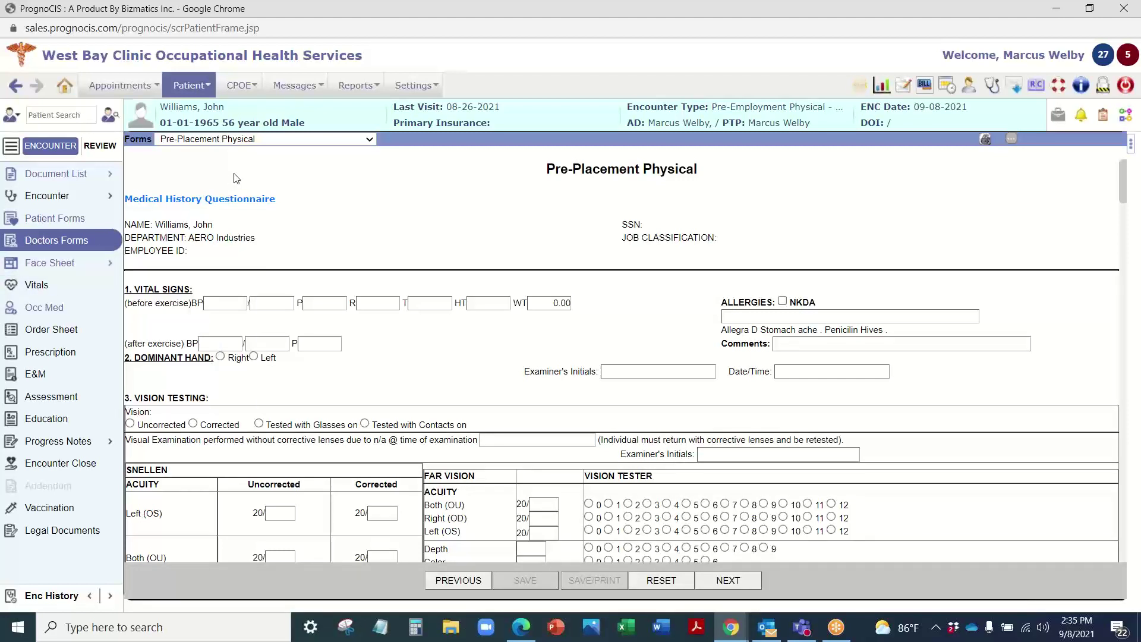
Step: Load the DOT - MCSA 5875 form and scroll through its Section 2 Examination Report
left_click(260, 141)
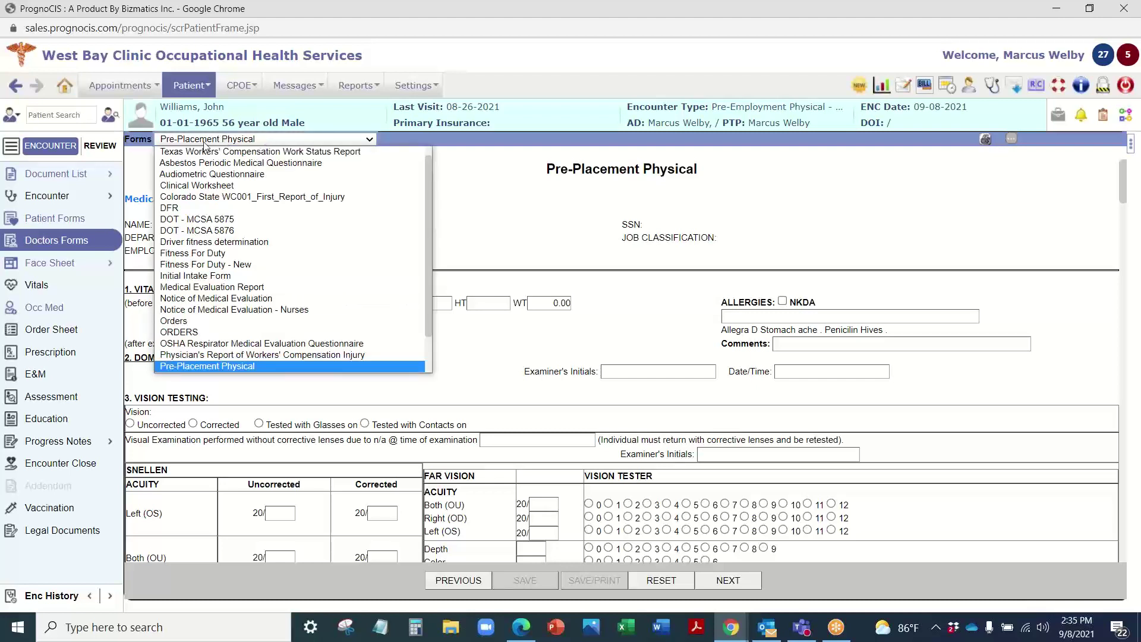
left_click(199, 226)
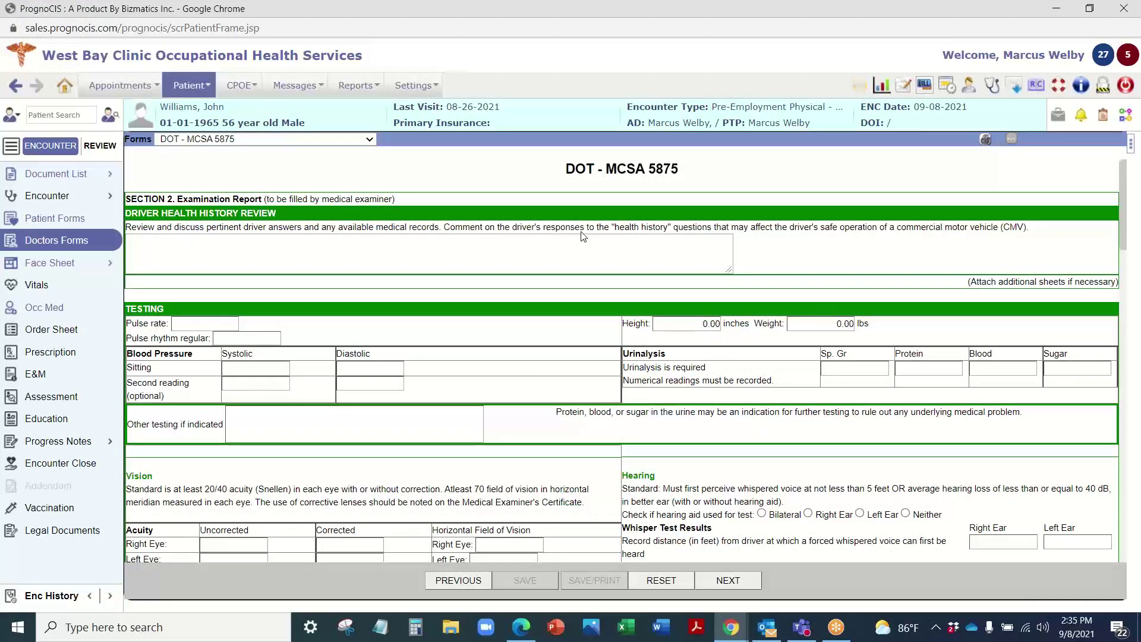
scroll(391, 265, "down", 8)
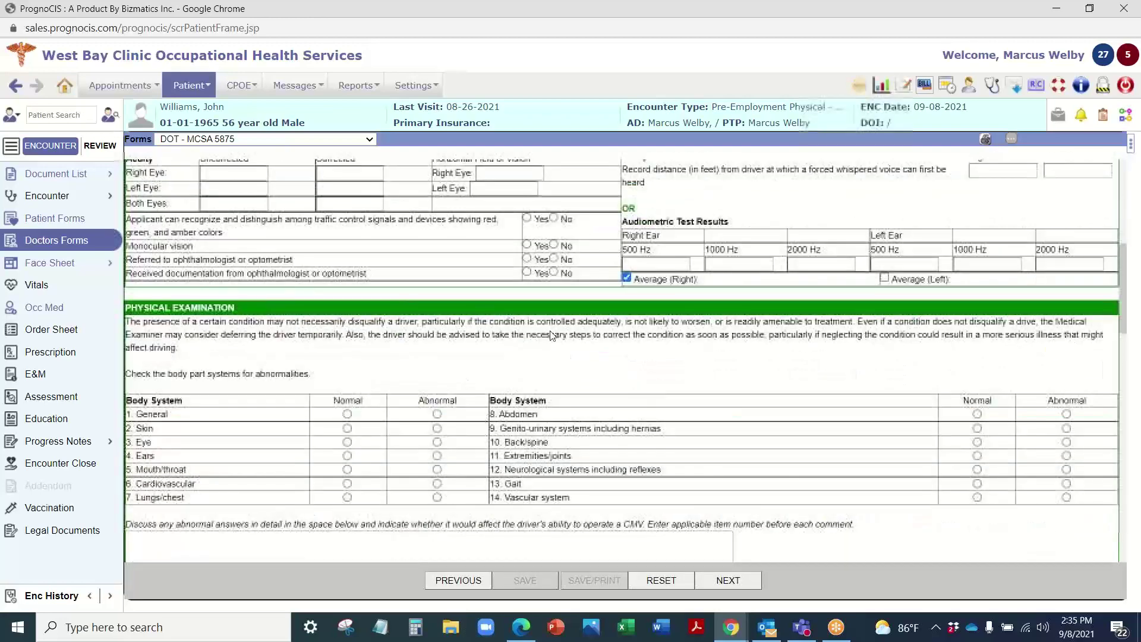
scroll(781, 403, "down", 15)
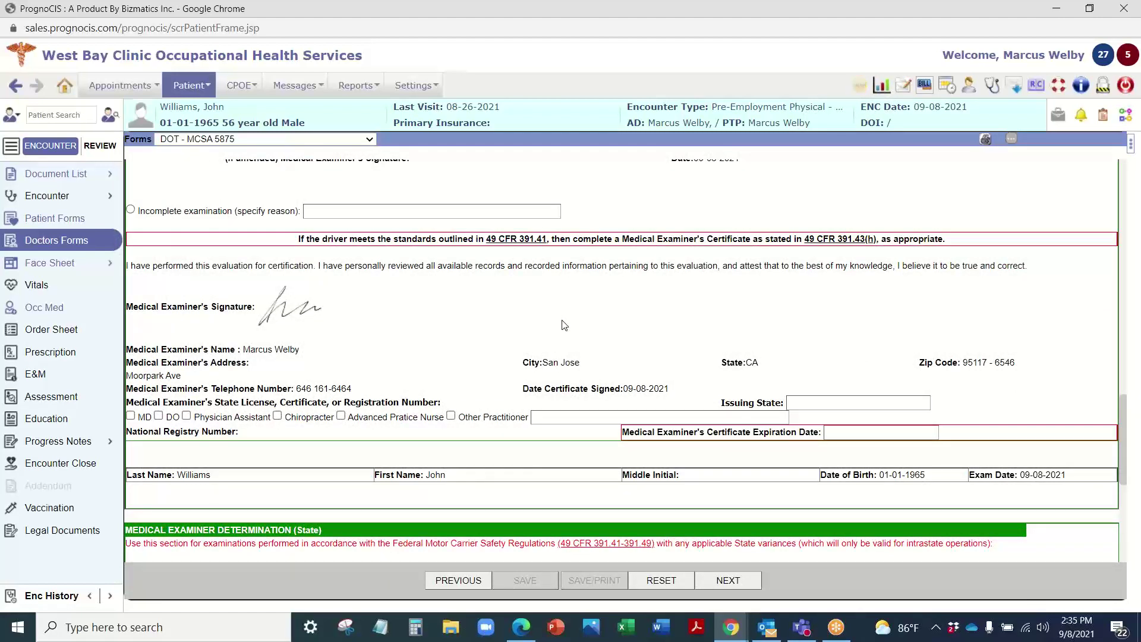
scroll(494, 328, "up", 15)
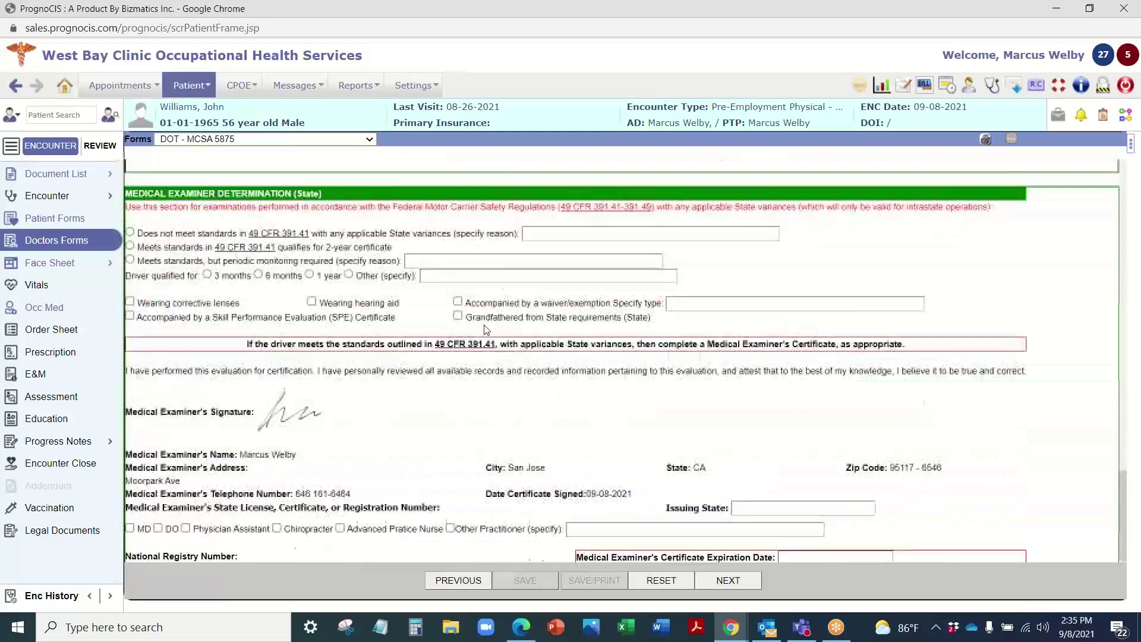
scroll(484, 329, "up", 5)
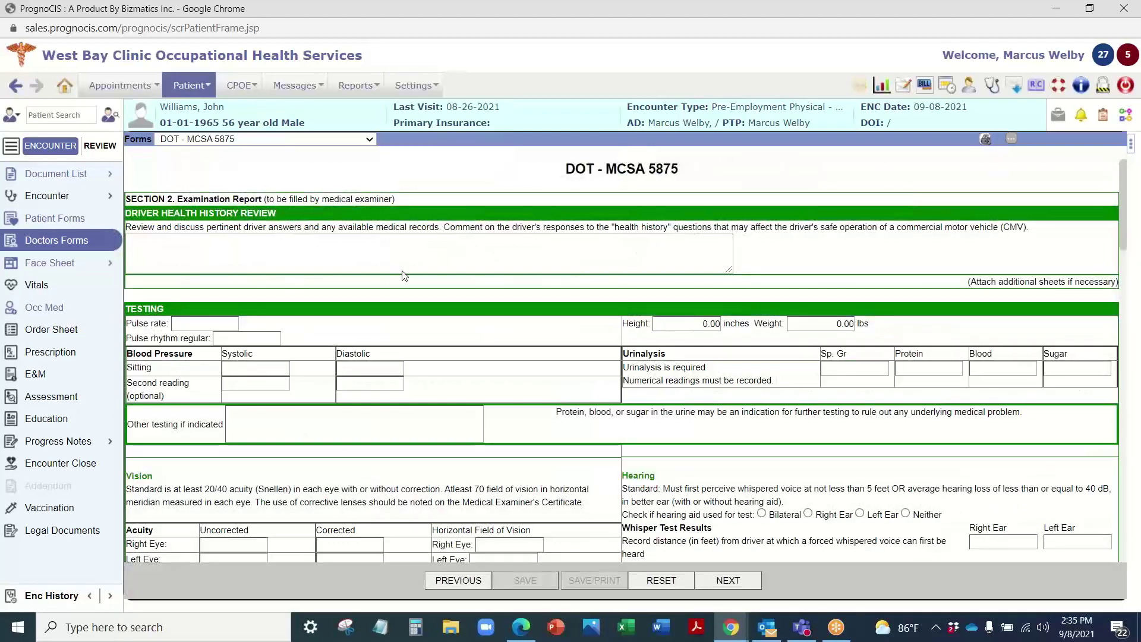
left_click(242, 146)
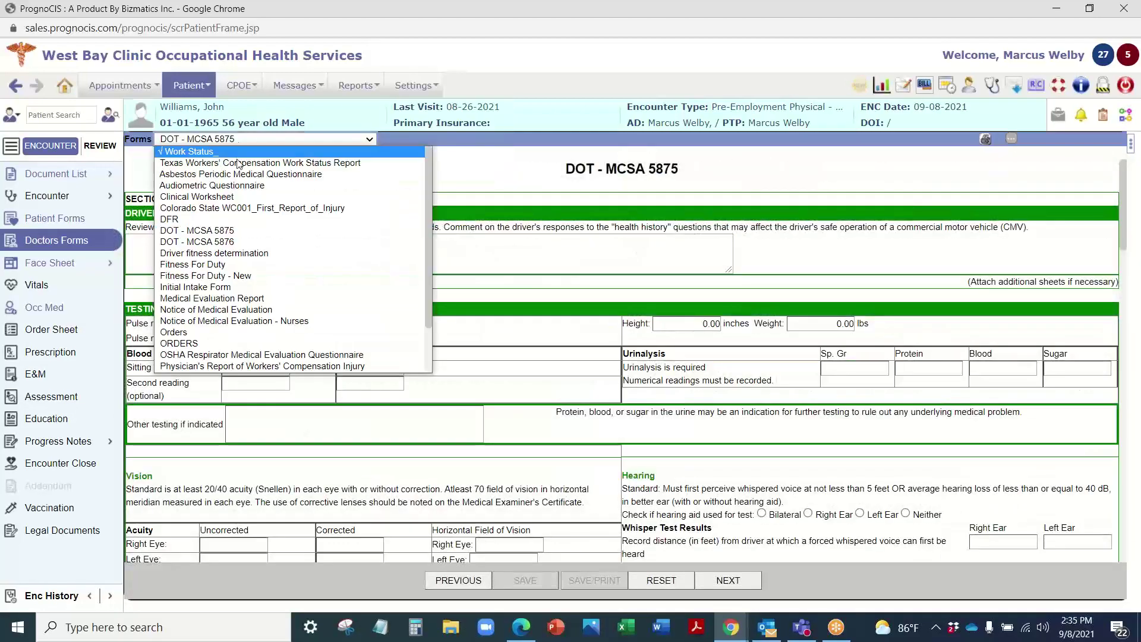
Step: Load the DOT - MCSA 5876 Medical Examiner's Certificate and scroll through its prefilled details
left_click(221, 248)
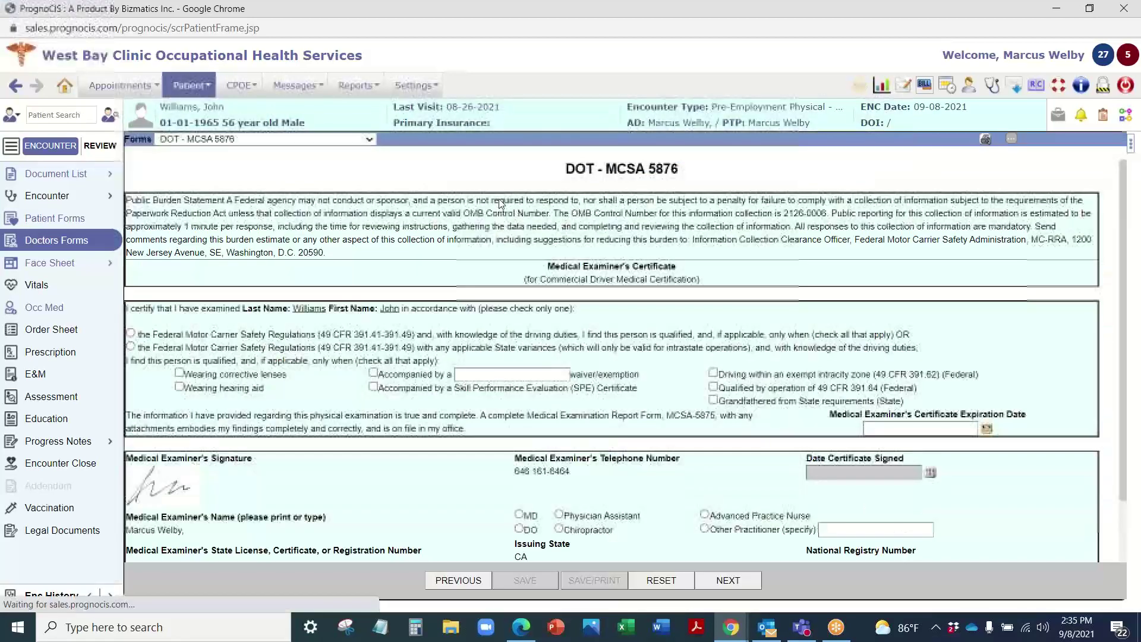
scroll(558, 328, "down", 1)
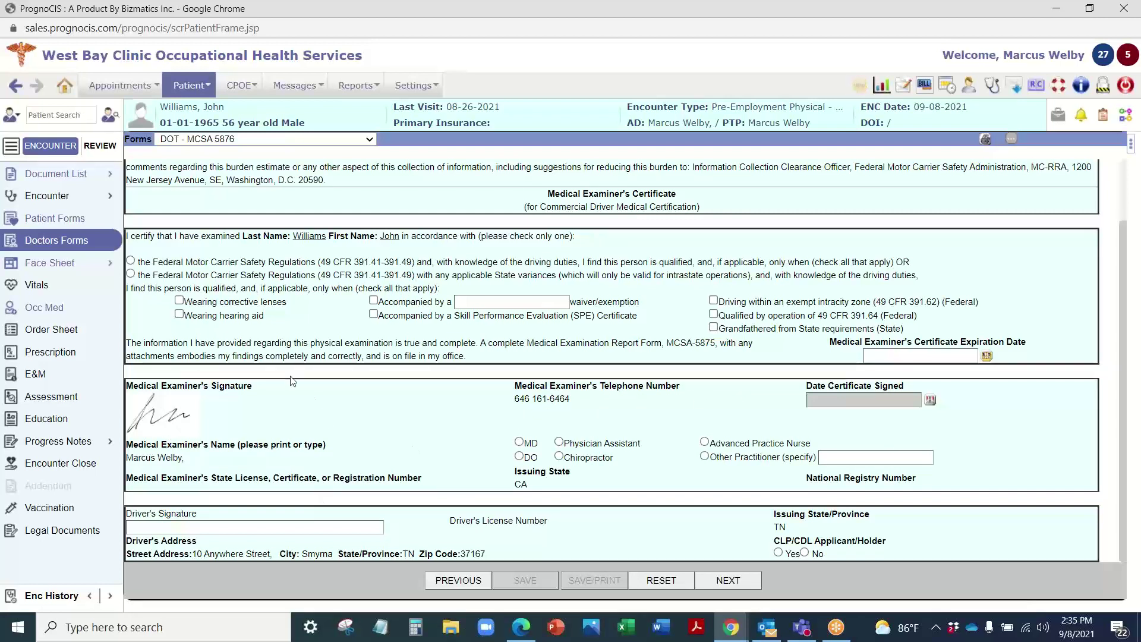
scroll(299, 385, "up", 1)
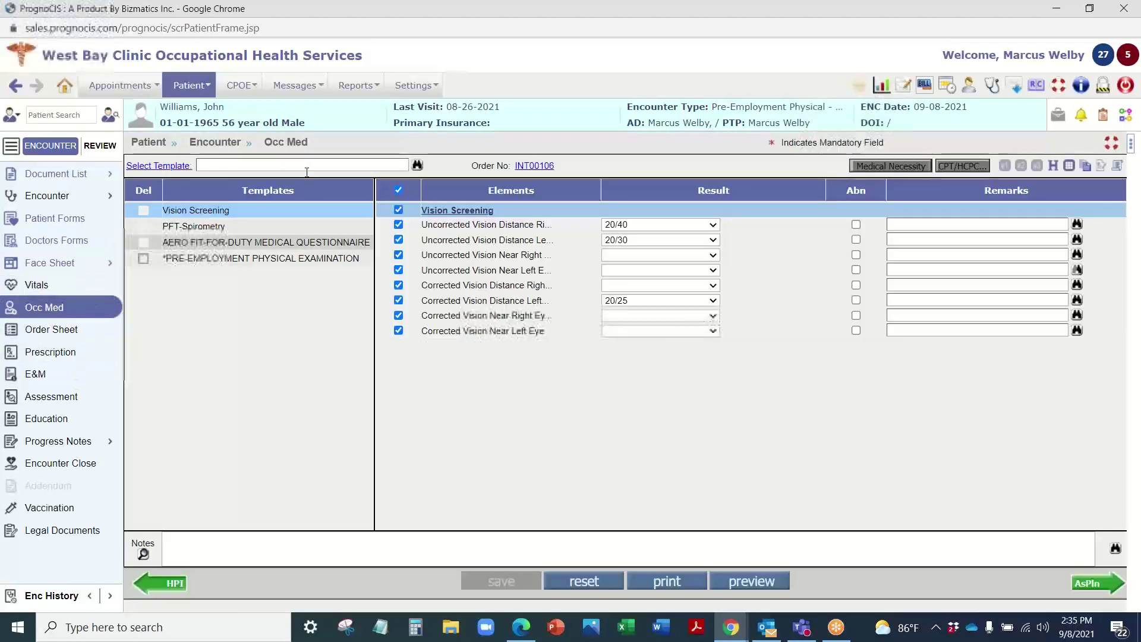
Step: Search 'dot' and add the DOT MCSA-5875 and DOT - MCSA 5876 templates to Occ Med
left_click(418, 168)
type("dot")
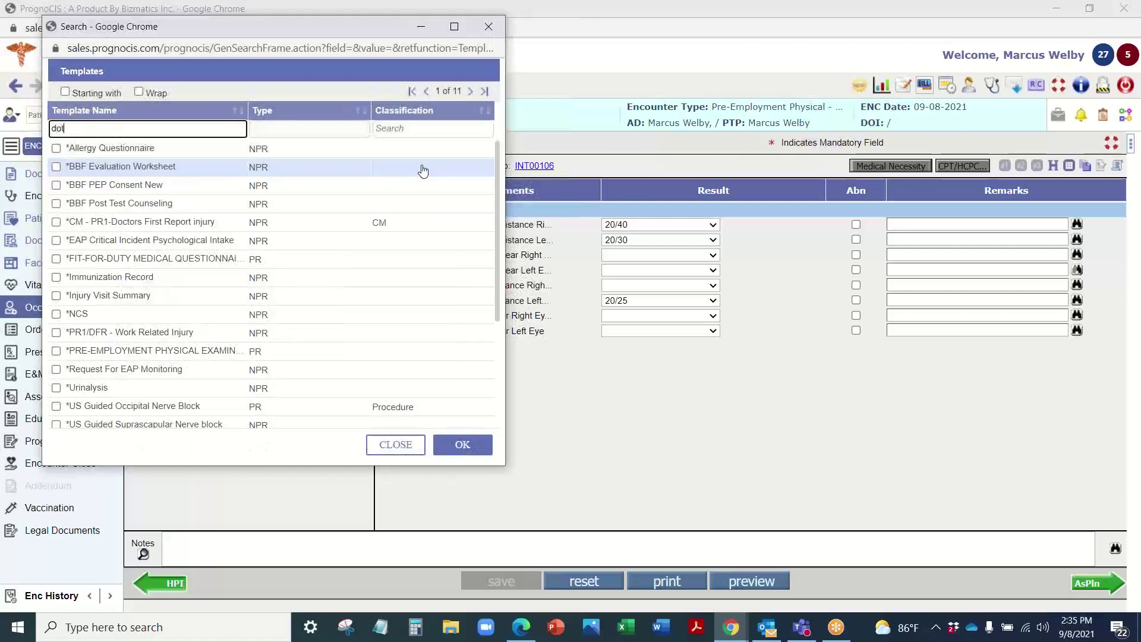
key("Return")
left_click(122, 205)
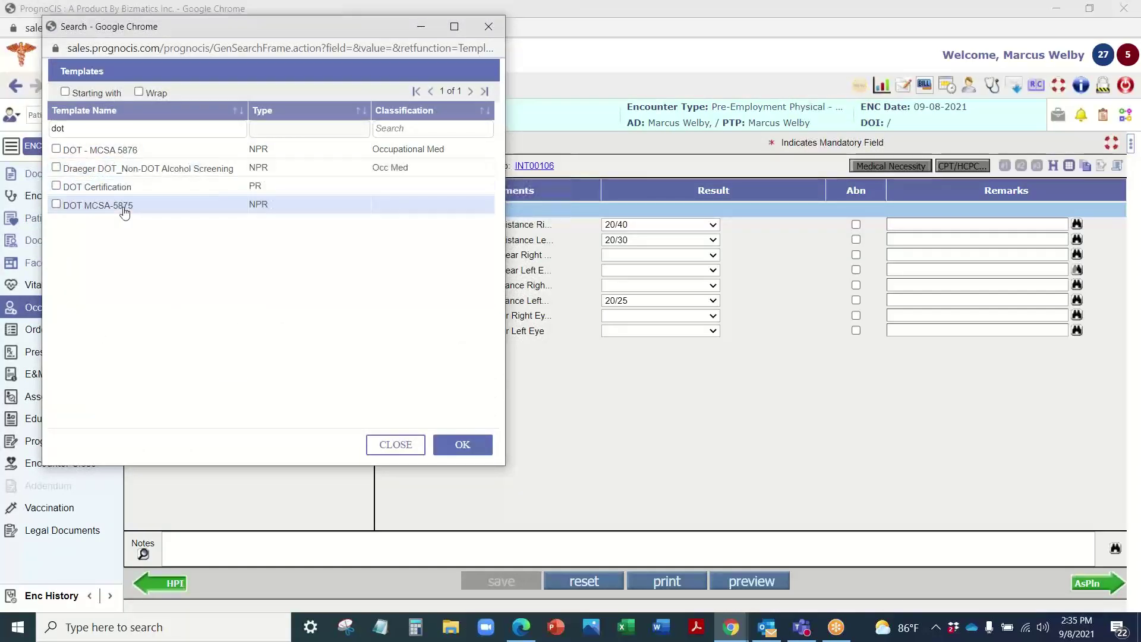
left_click(123, 150)
left_click(463, 444)
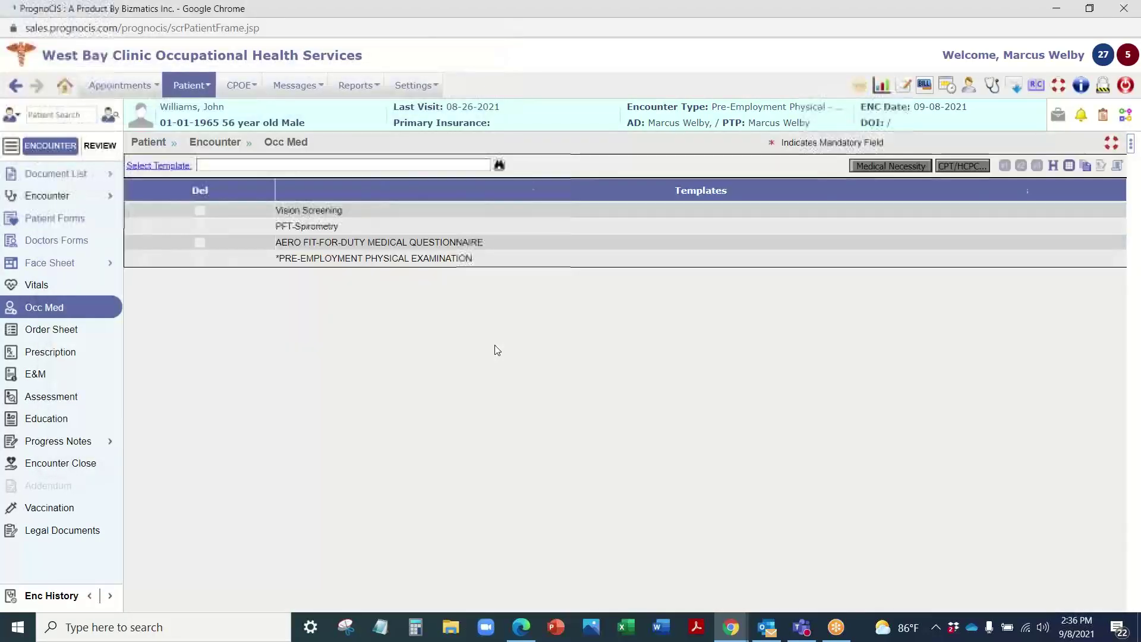
Step: Save the Occ Med template entries
scroll(534, 477, "down", 4)
scroll(534, 477, "down", 5)
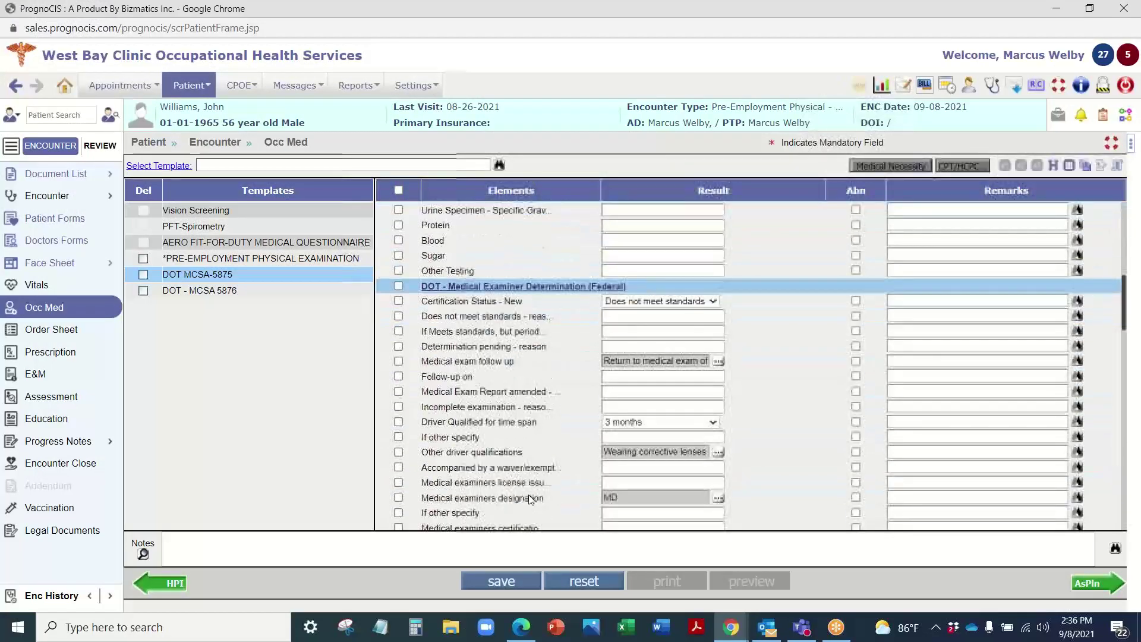
scroll(527, 487, "up", 8)
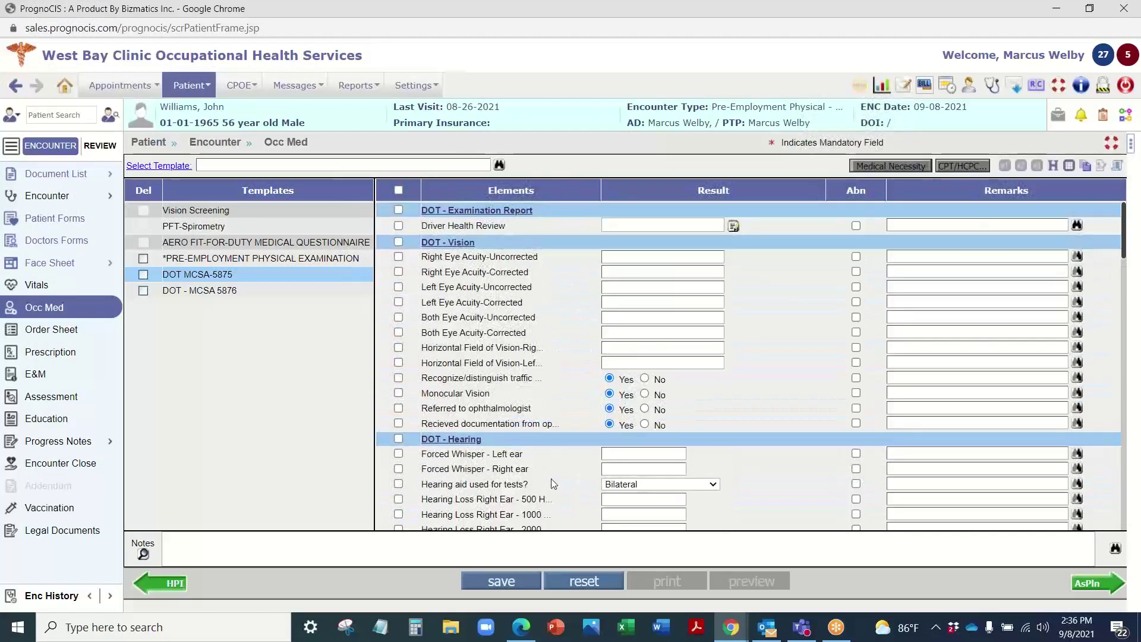
scroll(527, 470, "down", 8)
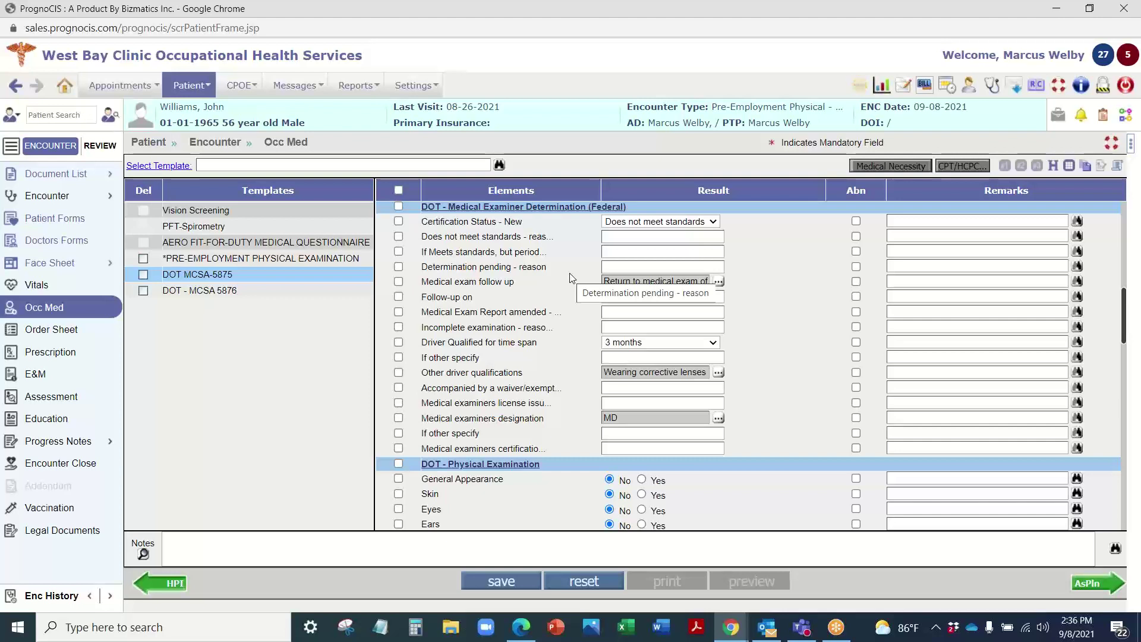
left_click(63, 85)
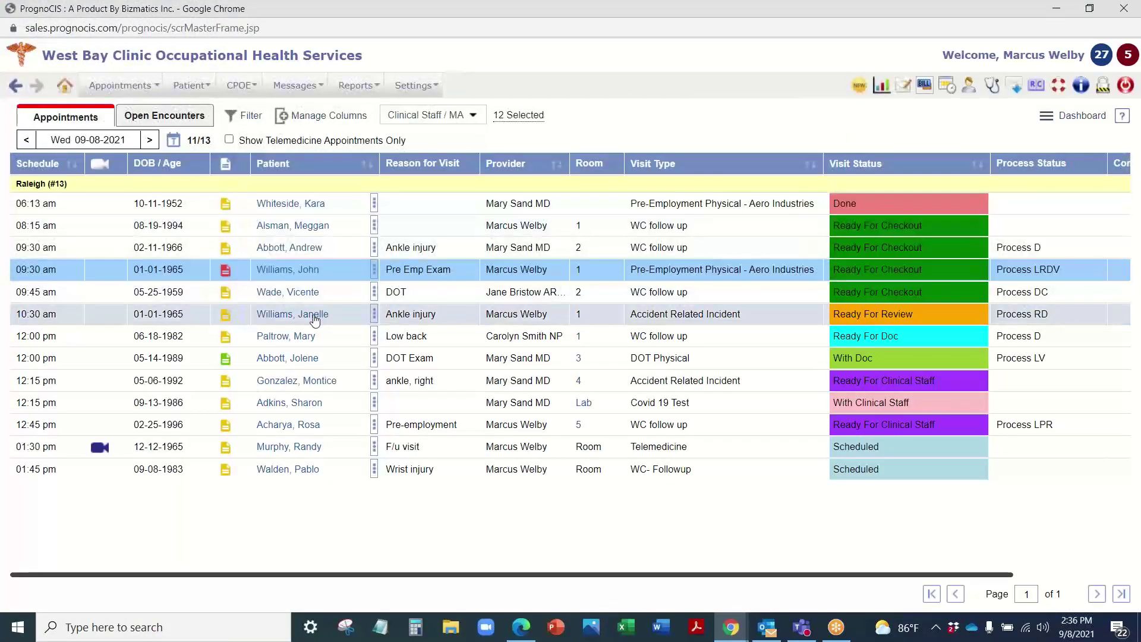
Step: Open the 10:30 am ankle-injury encounter and dismiss its Alerts dialog to view the Face Sheet
left_click(313, 316)
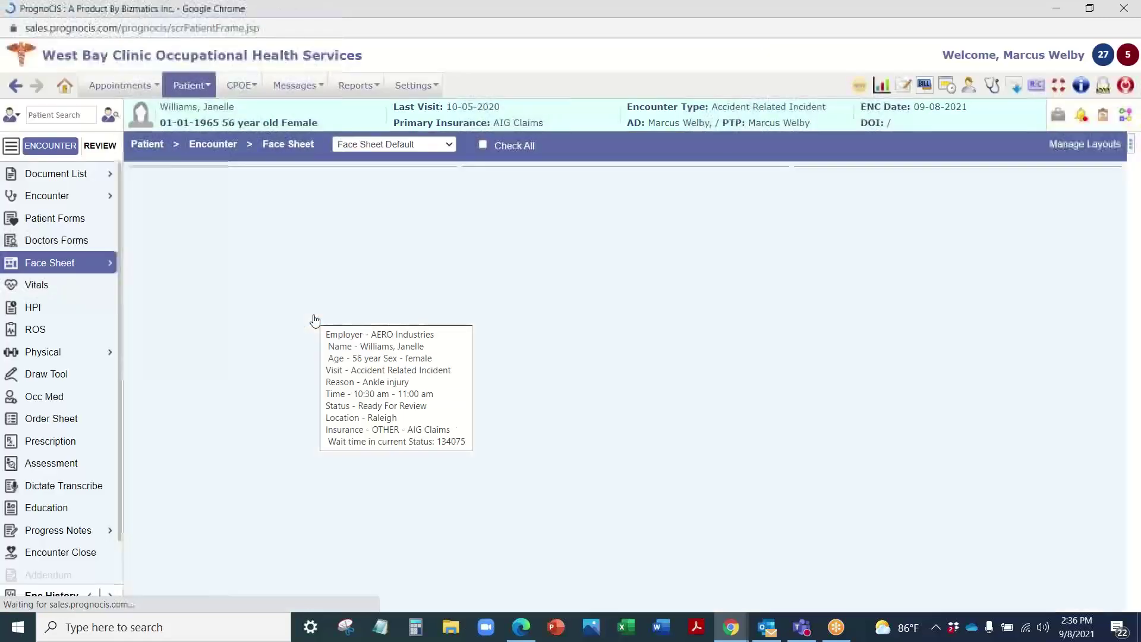
key("Escape")
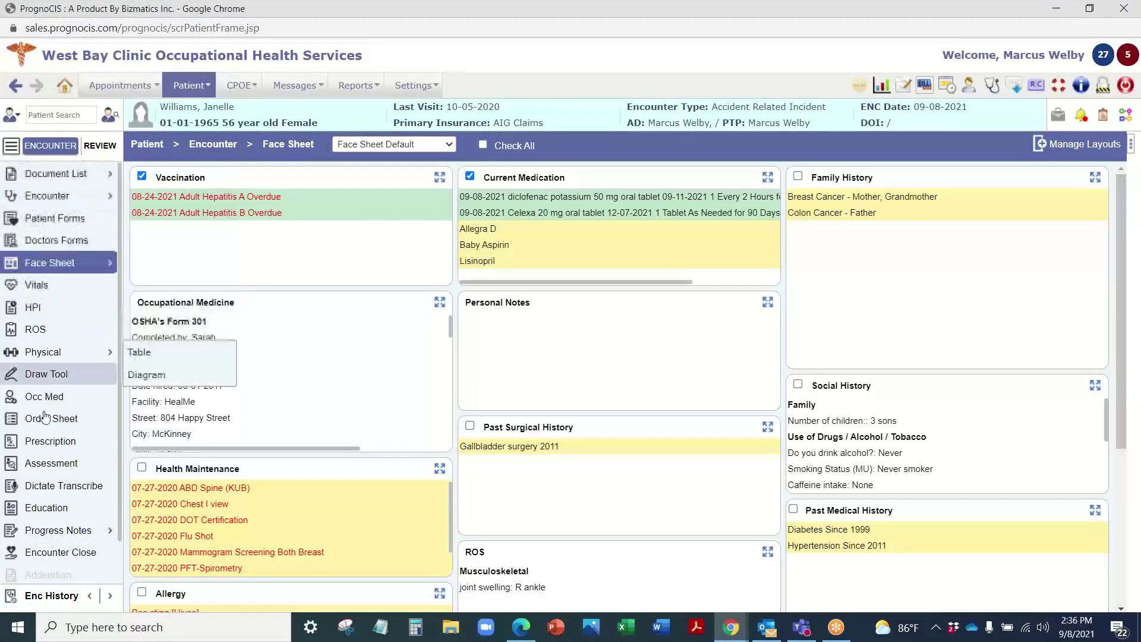
scroll(50, 571, "down", 2)
scroll(36, 238, "up", 2)
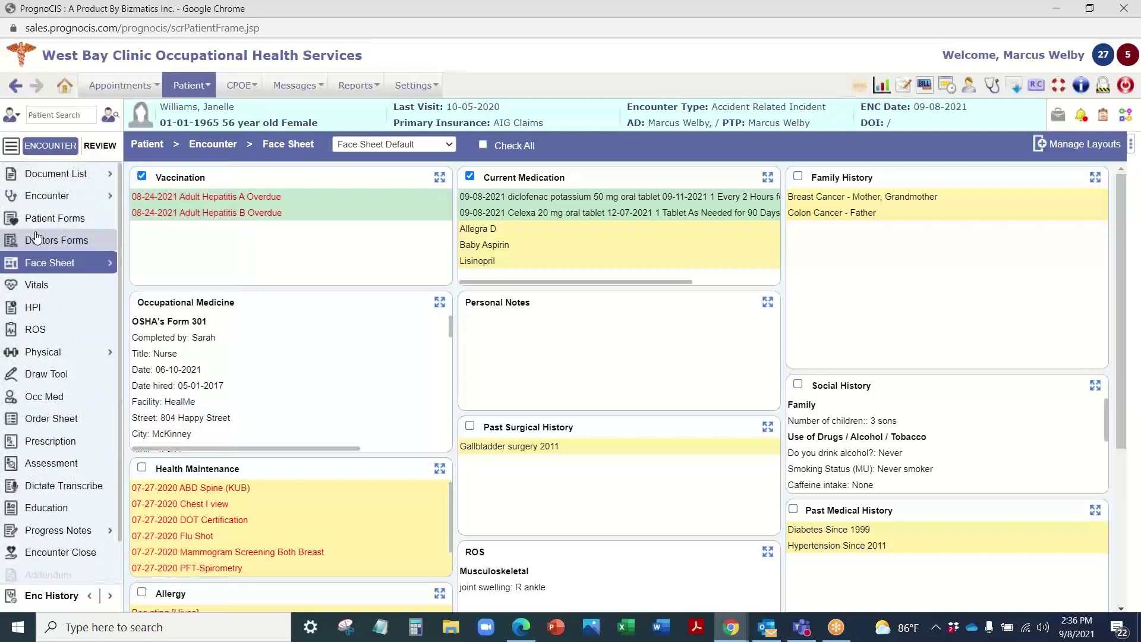
Step: Check the patient's vitals and the Vital Matrix comparison, then go to the HPI
left_click(50, 286)
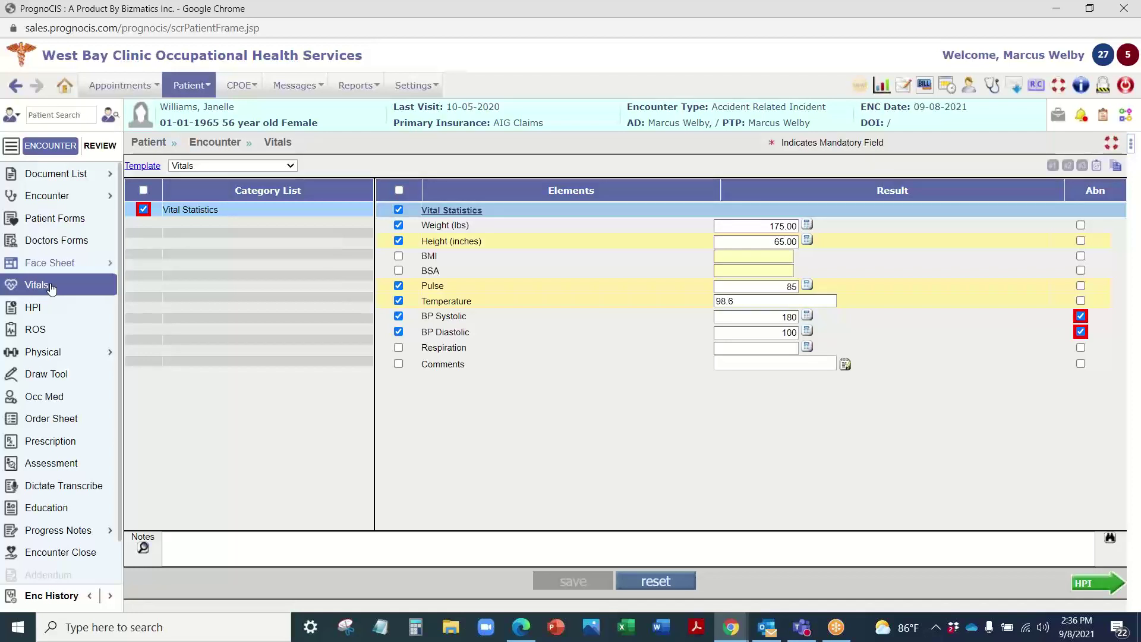
left_click(1097, 165)
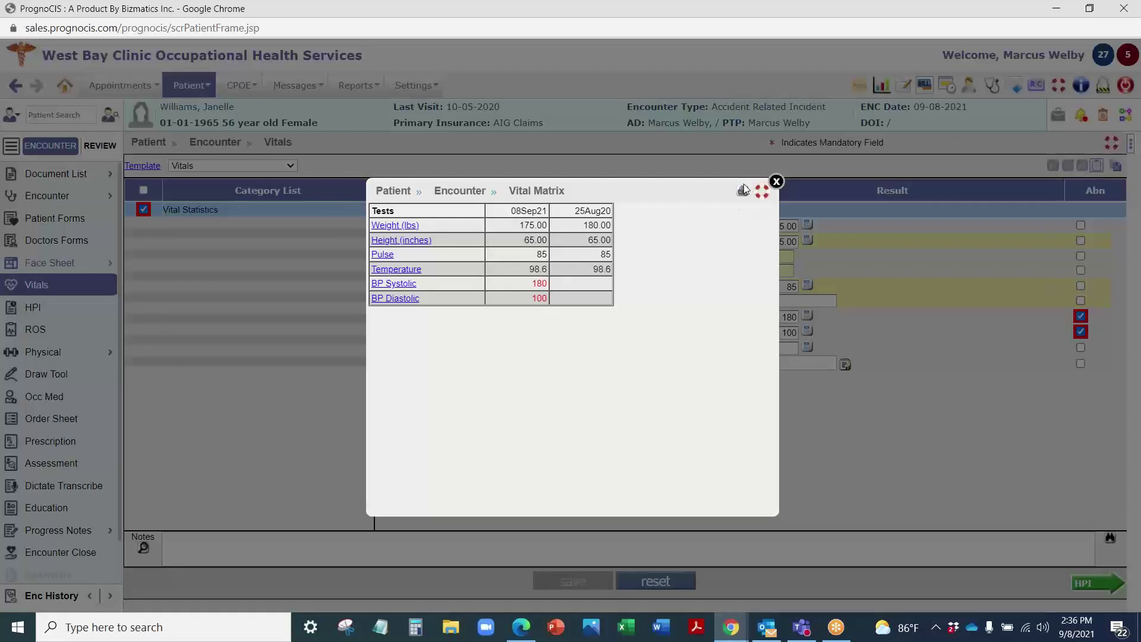
left_click(776, 181)
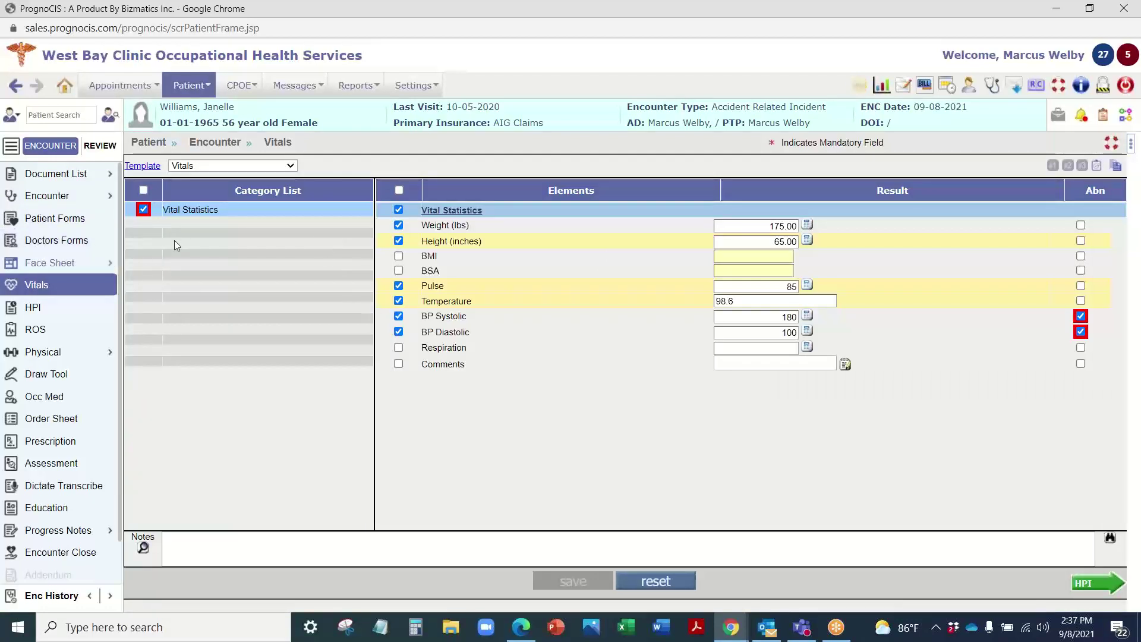
left_click(1097, 587)
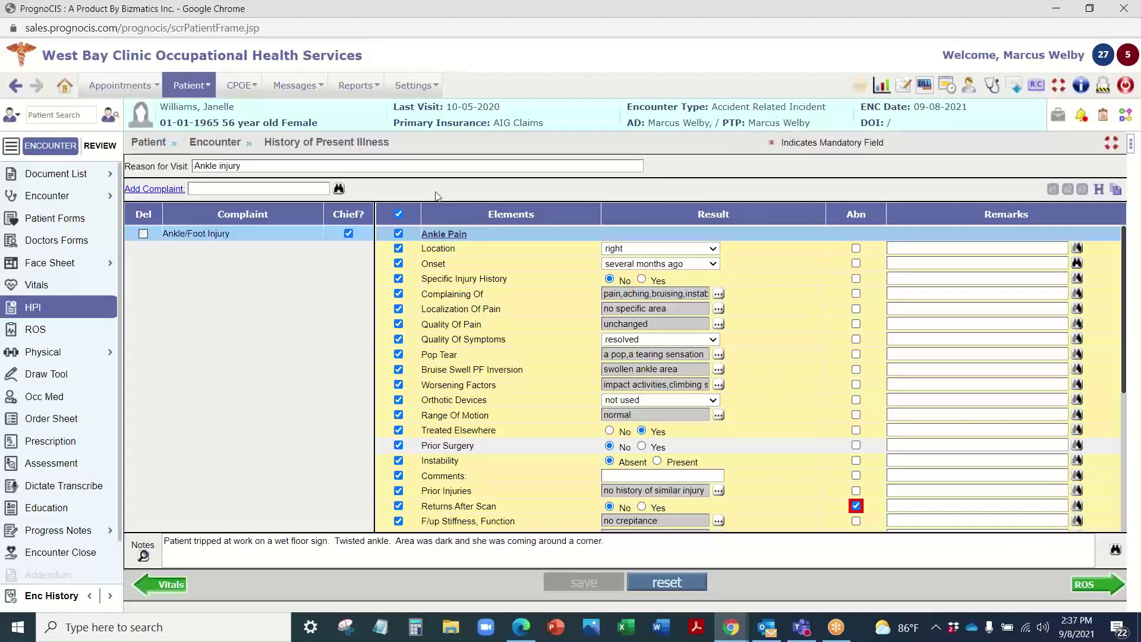
left_click(338, 189)
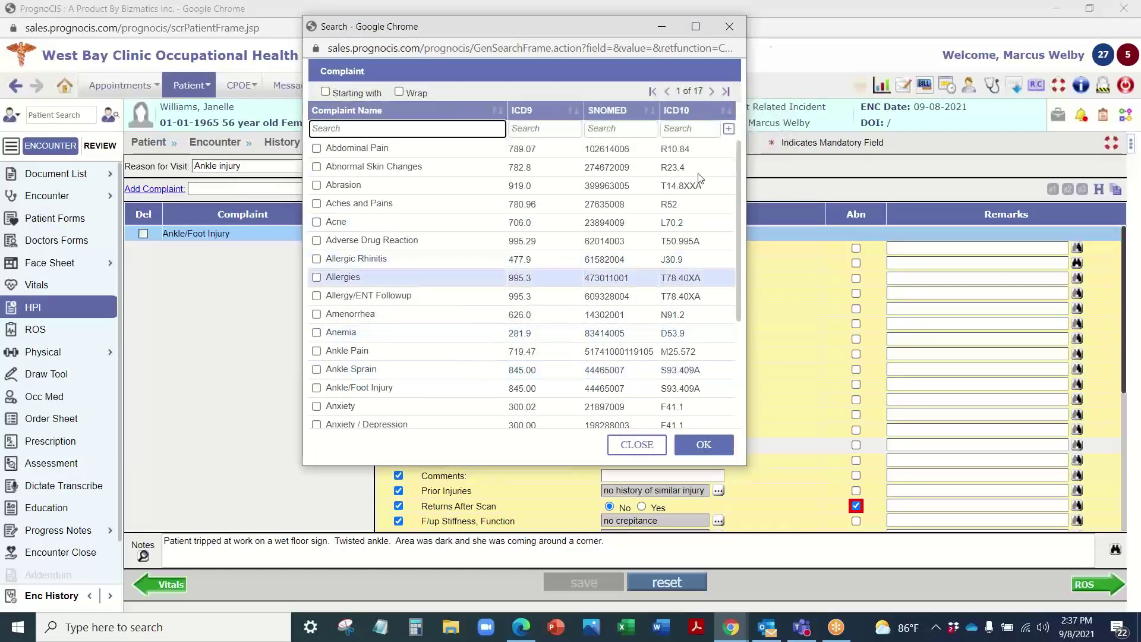
left_click(256, 171)
left_click(257, 172)
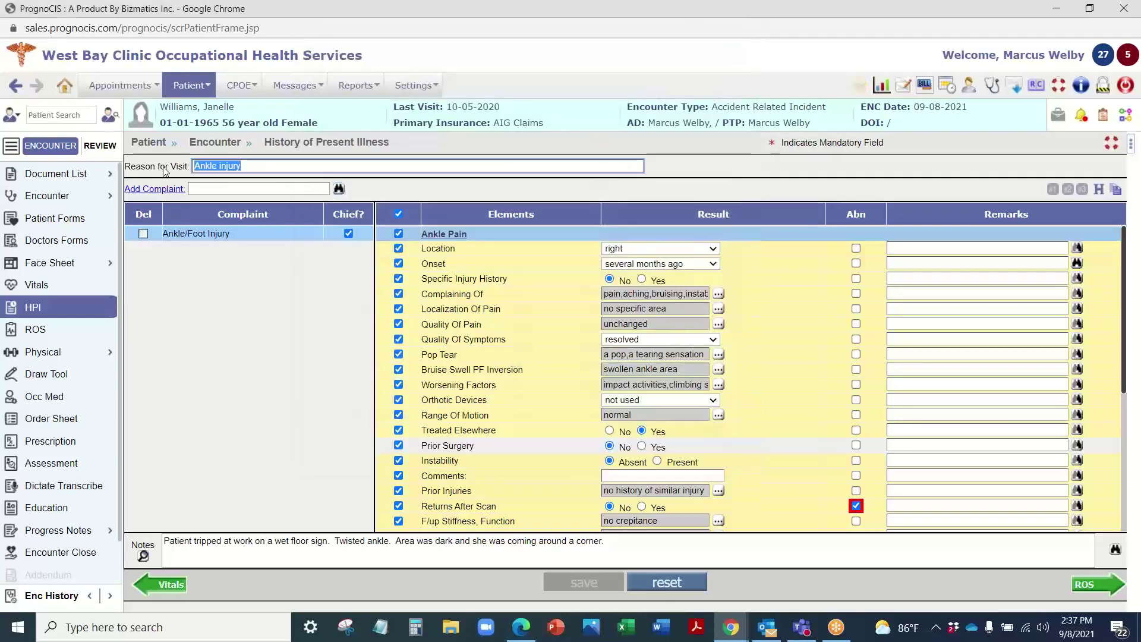
left_click(338, 188)
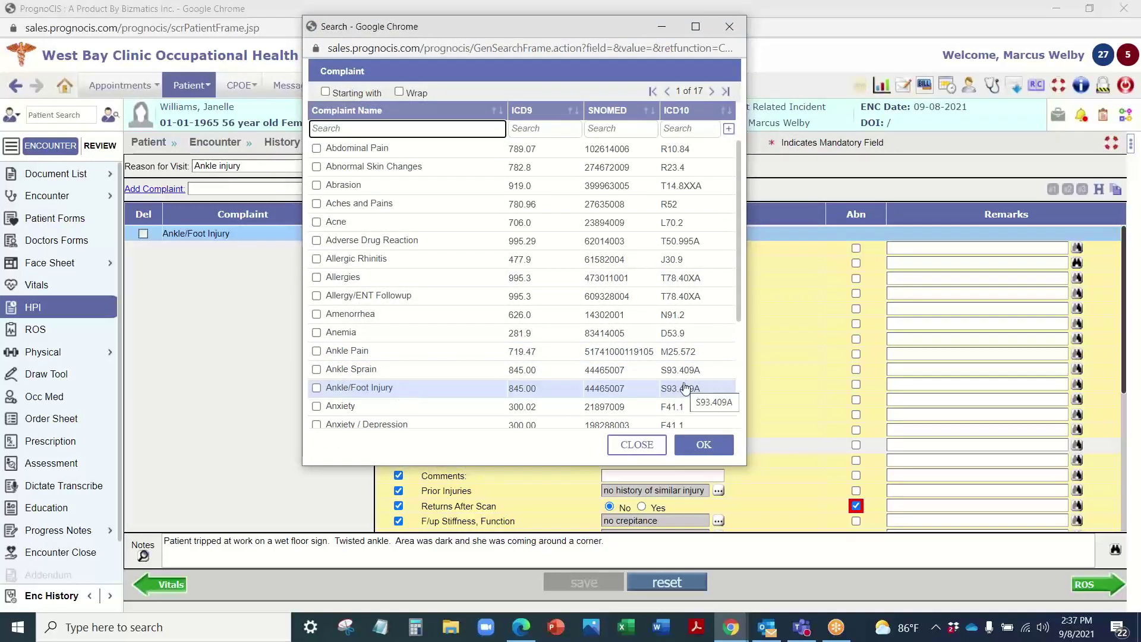
left_click(729, 26)
scroll(476, 380, "down", 5)
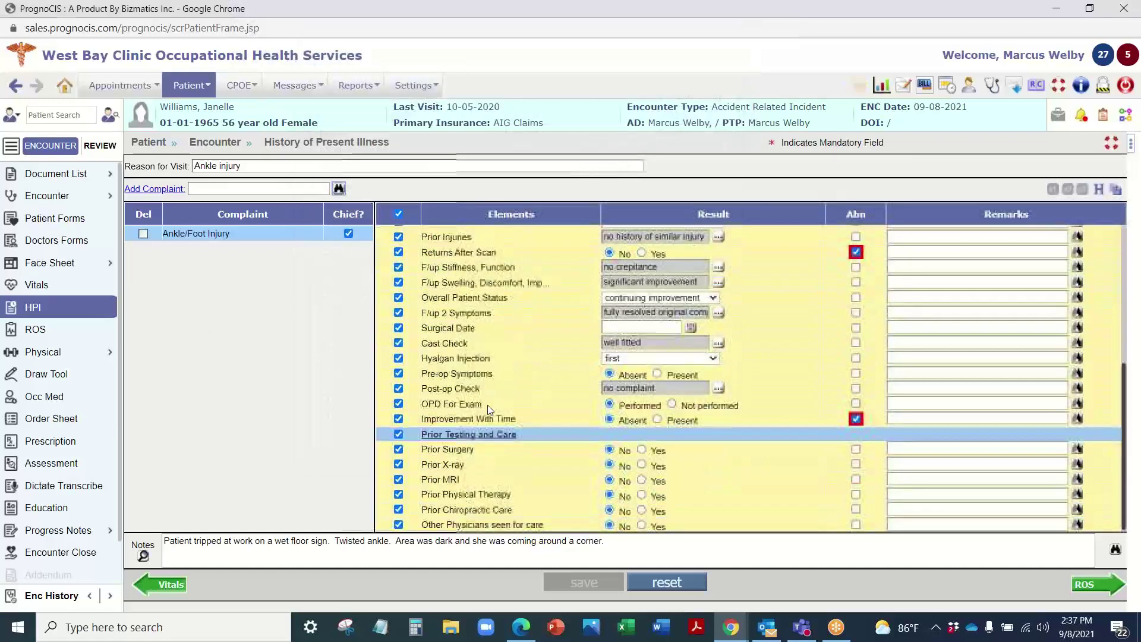
scroll(491, 501, "up", 5)
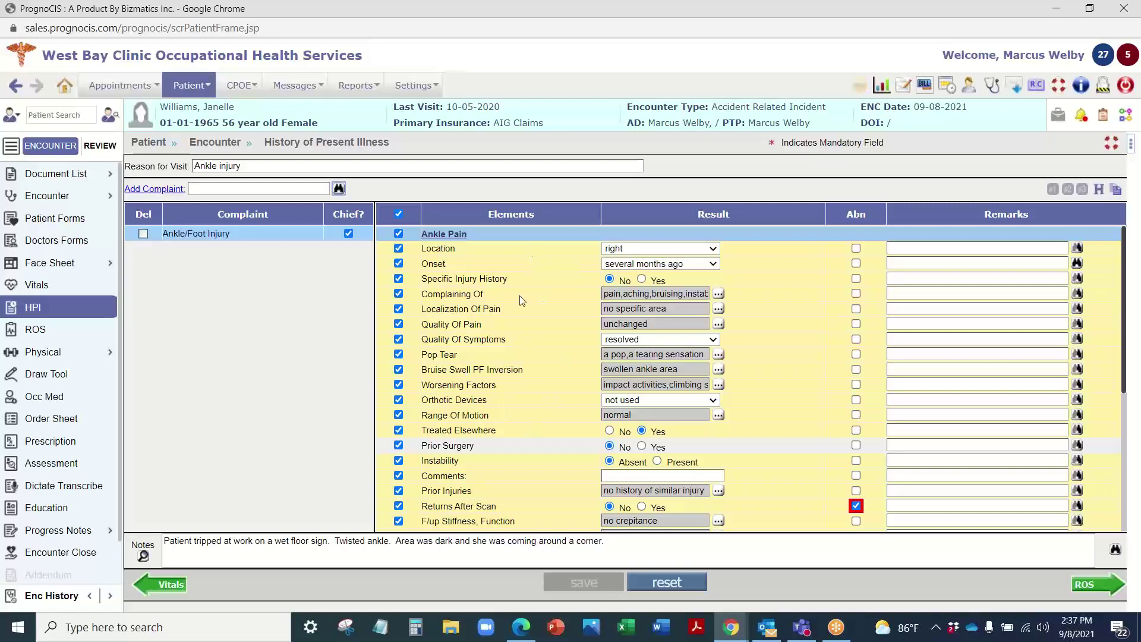
scroll(509, 283, "down", 5)
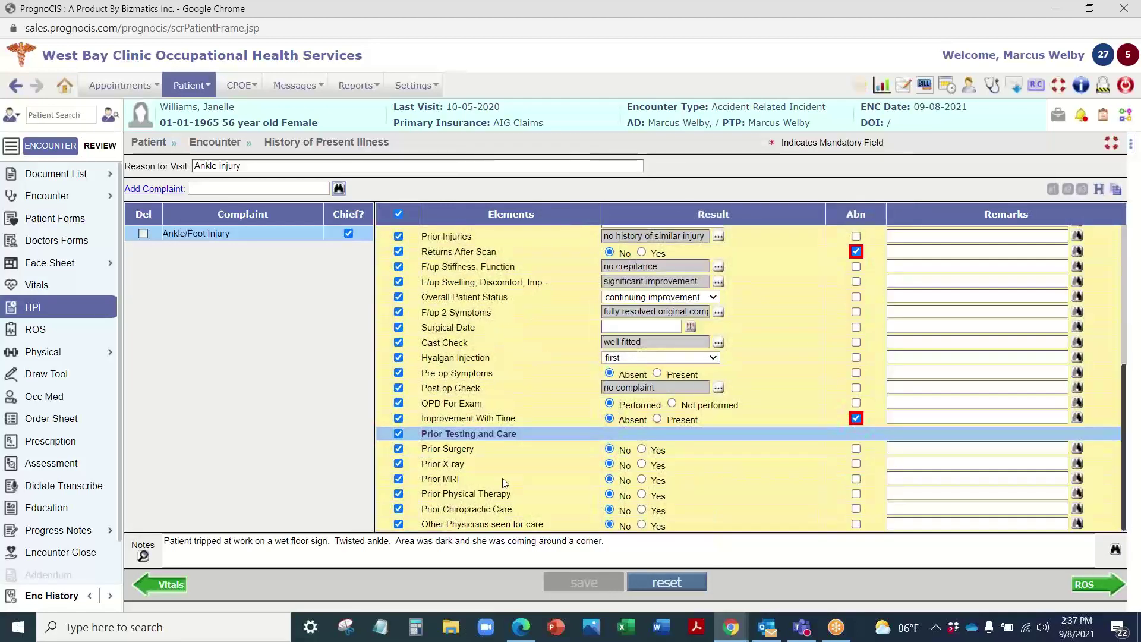
scroll(476, 491, "up", 5)
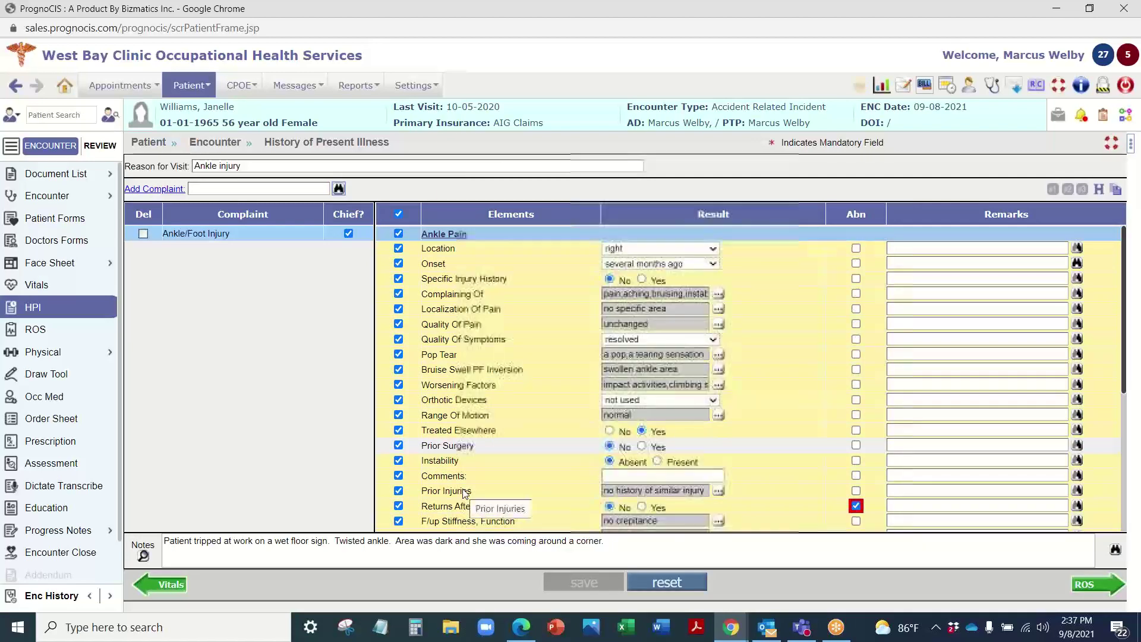
scroll(478, 302, "down", 5)
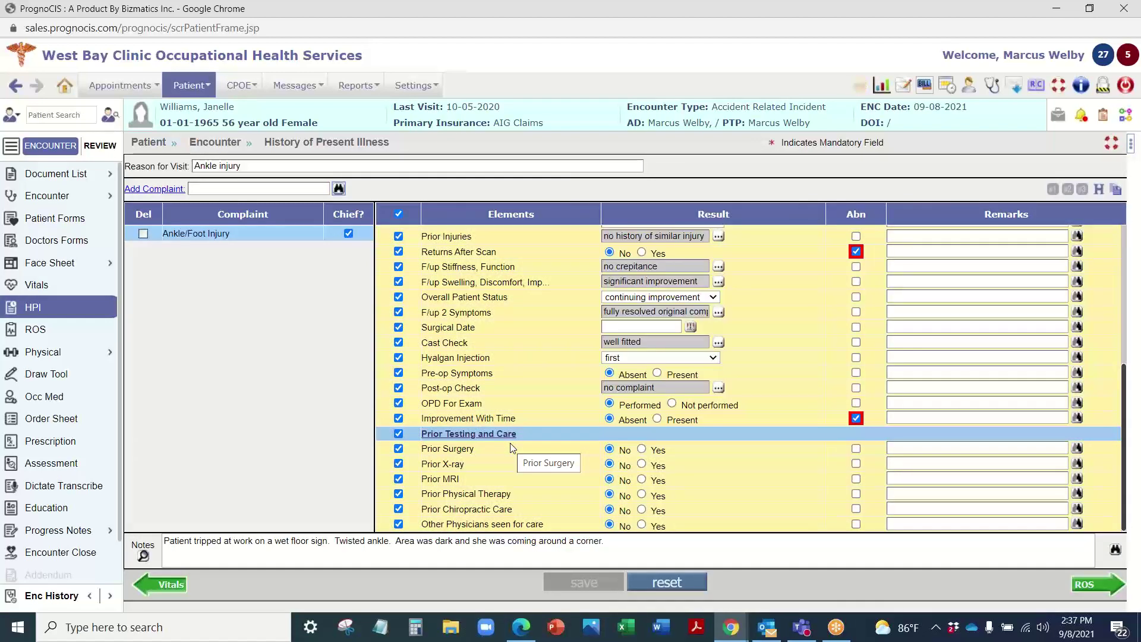
scroll(514, 354, "up", 5)
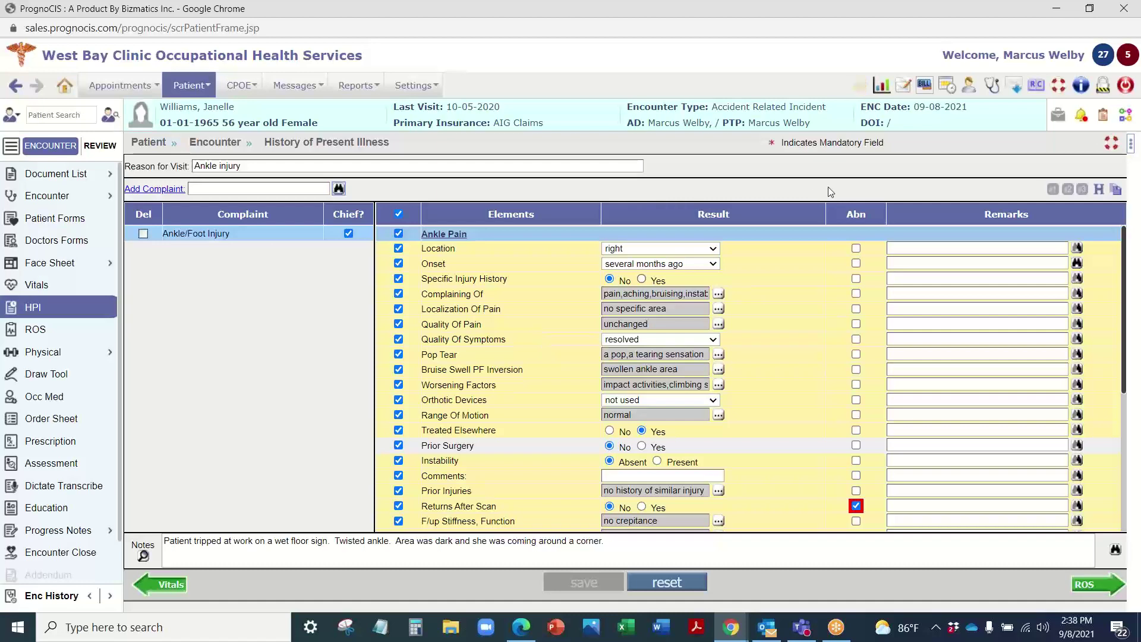
Step: Review the patient's previous encounters list
left_click(1116, 189)
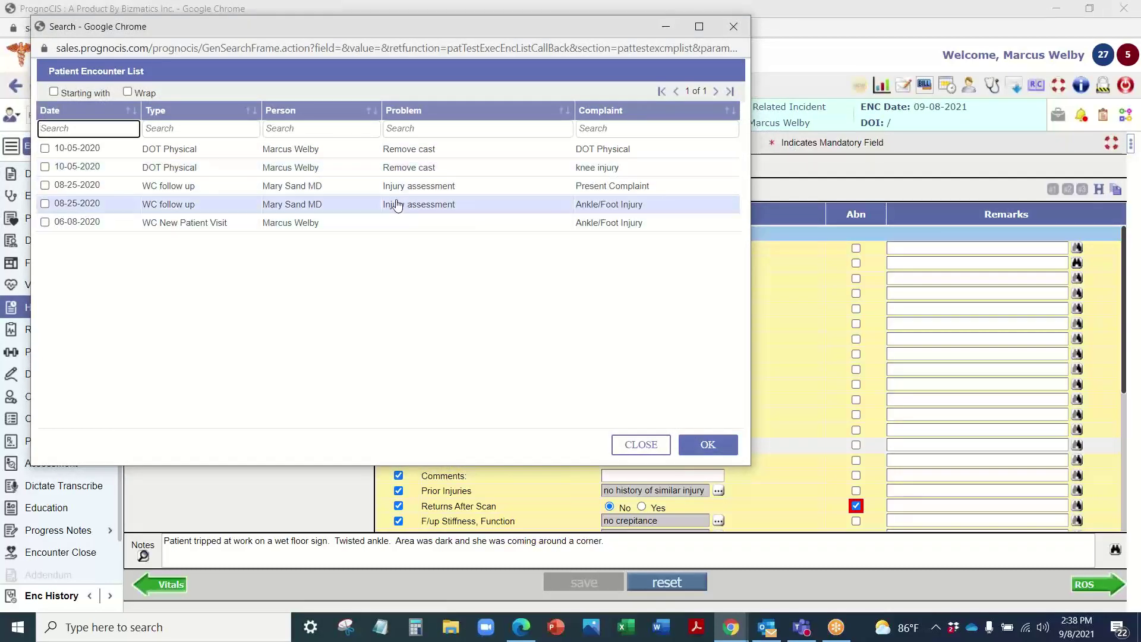
left_click(736, 26)
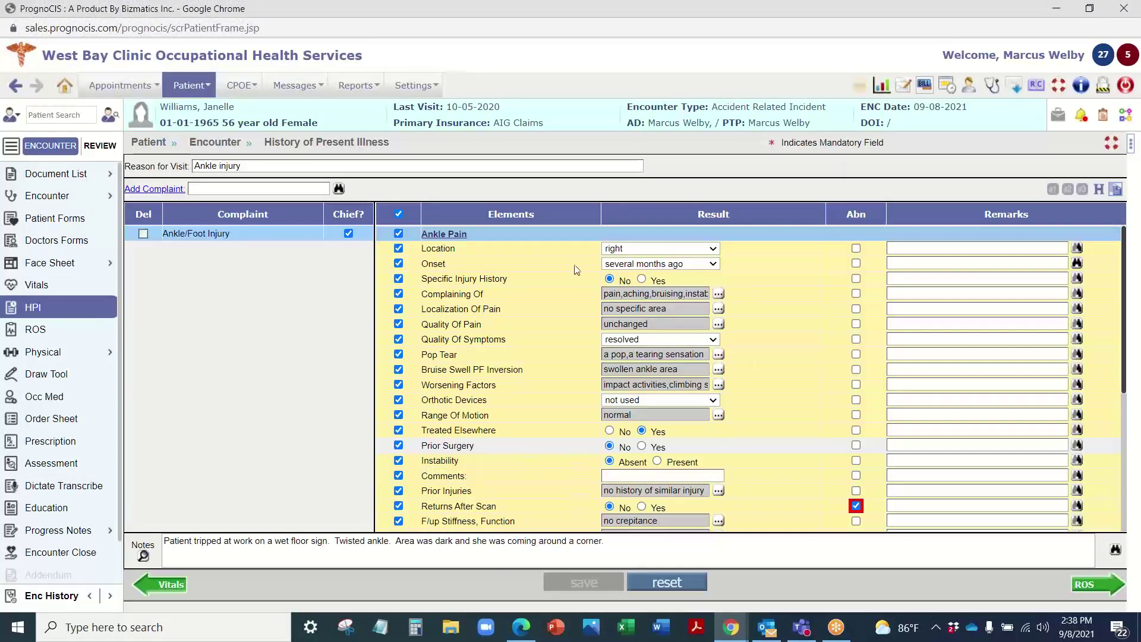
scroll(541, 357, "down", 5)
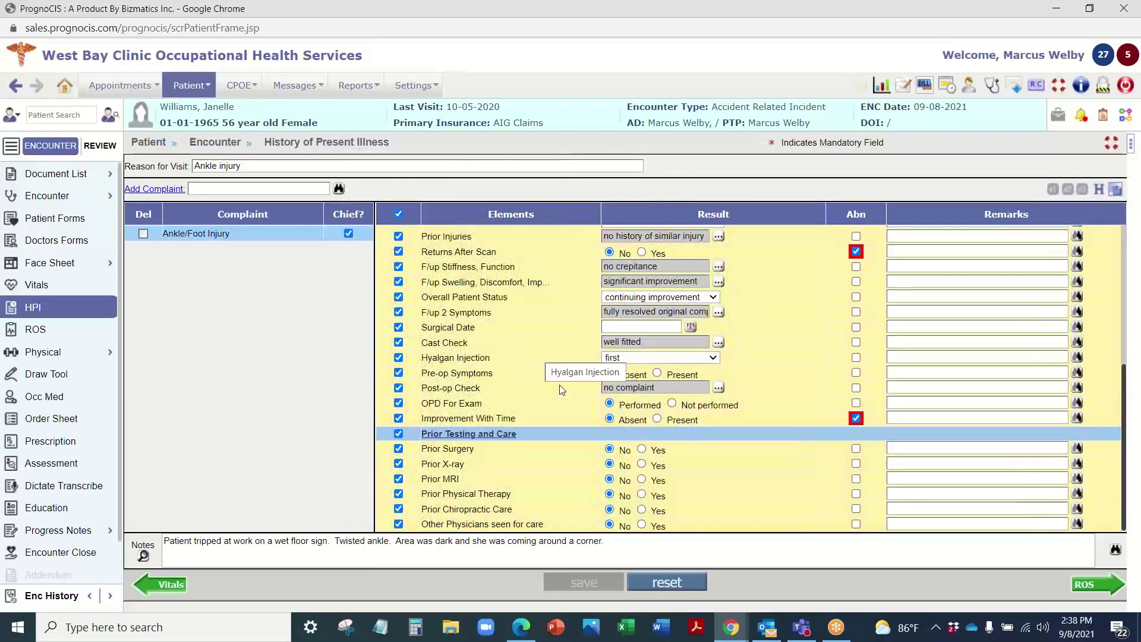
Step: Add 'Ankle Pain due to injury.' and 'He is able to hop on one foot.' to the HPI notes and save
left_click(367, 541)
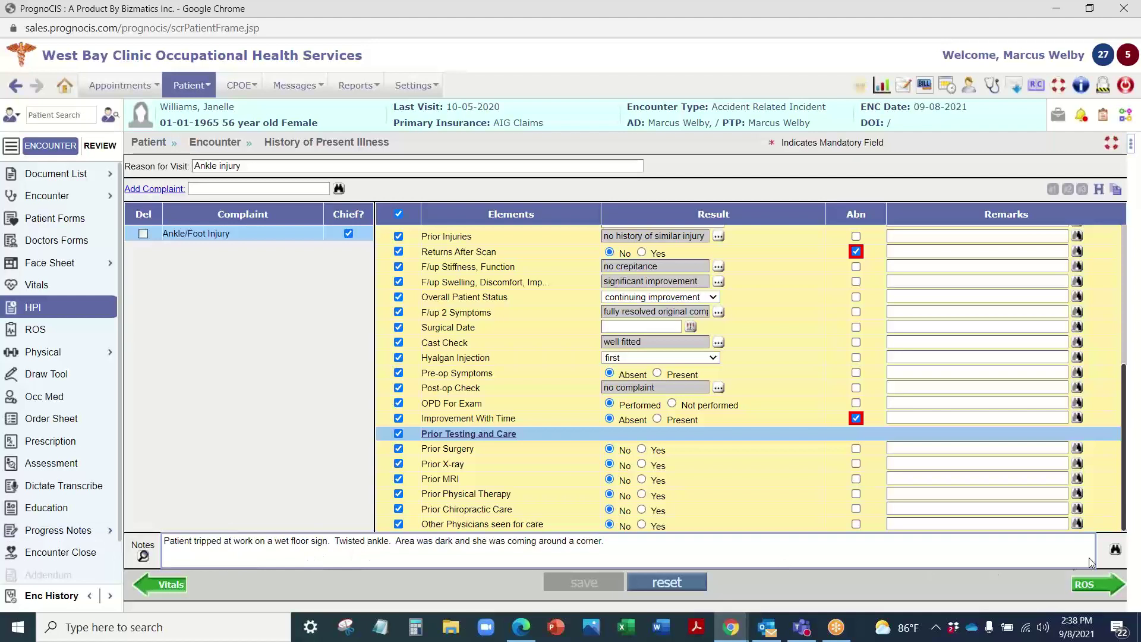
left_click(1115, 550)
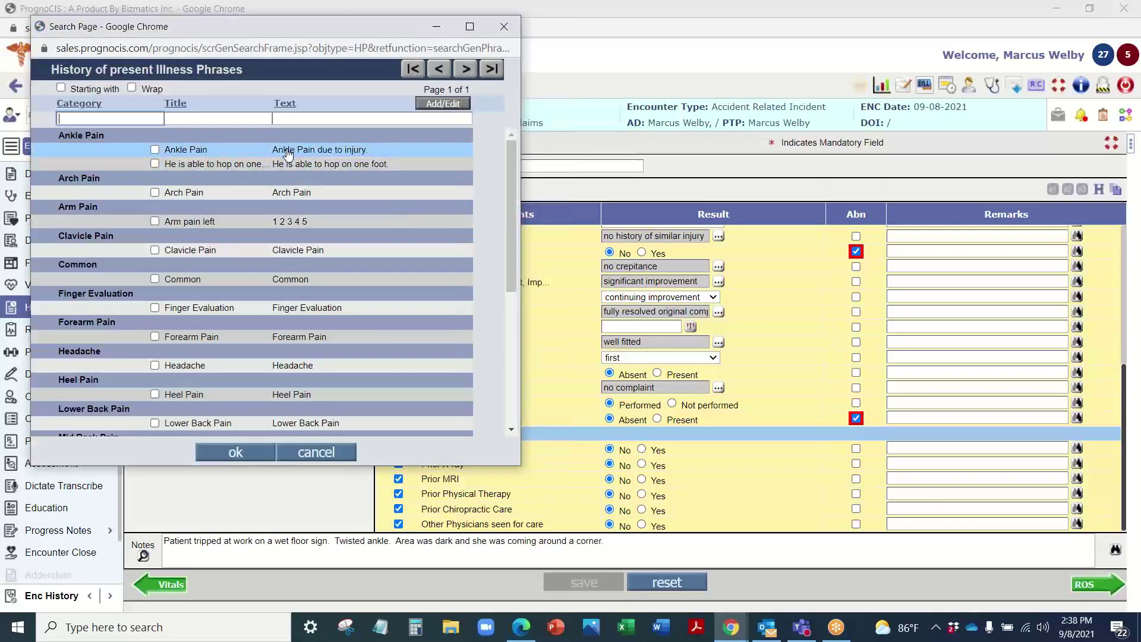
left_click(288, 152)
left_click(331, 165)
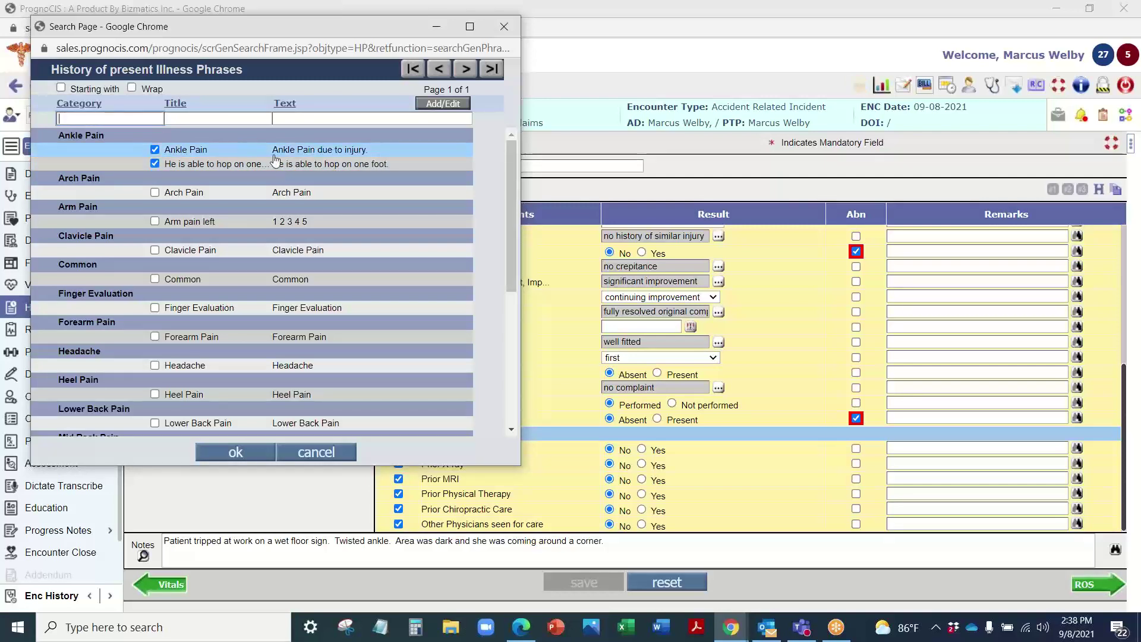
left_click(235, 452)
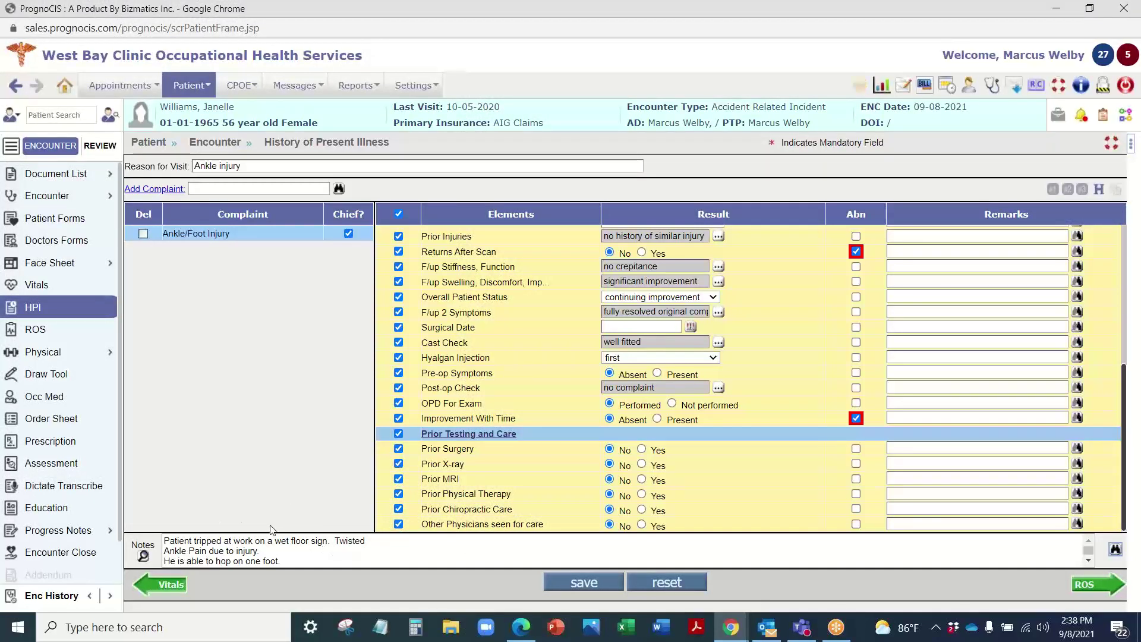
left_click(584, 583)
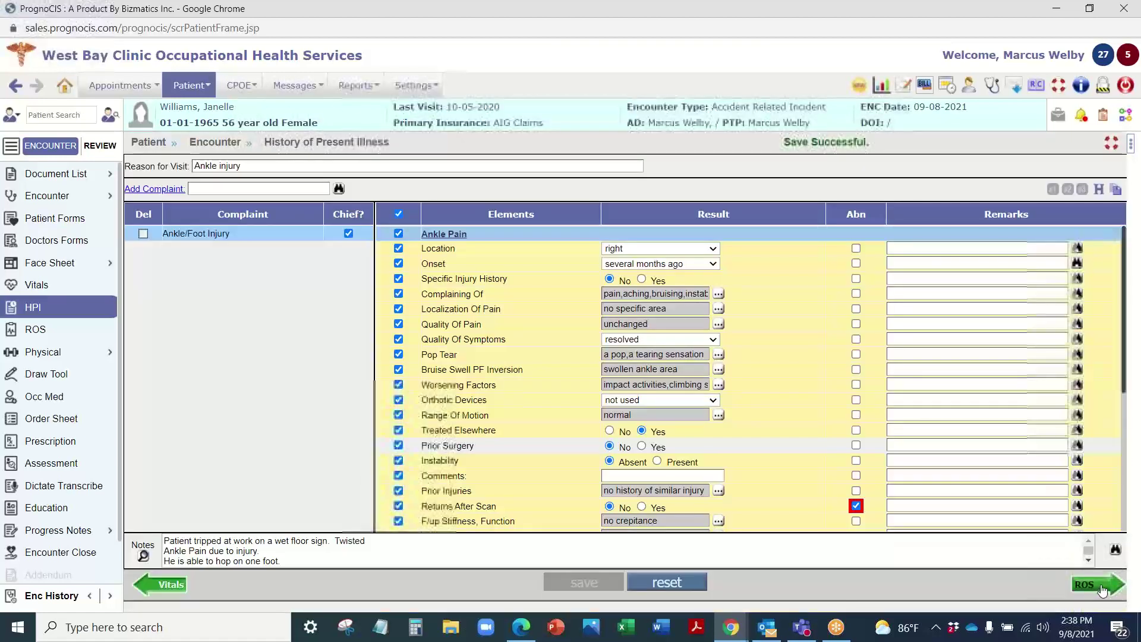
Step: Go to the review of systems and view the Musculoskeletal findings
left_click(1100, 585)
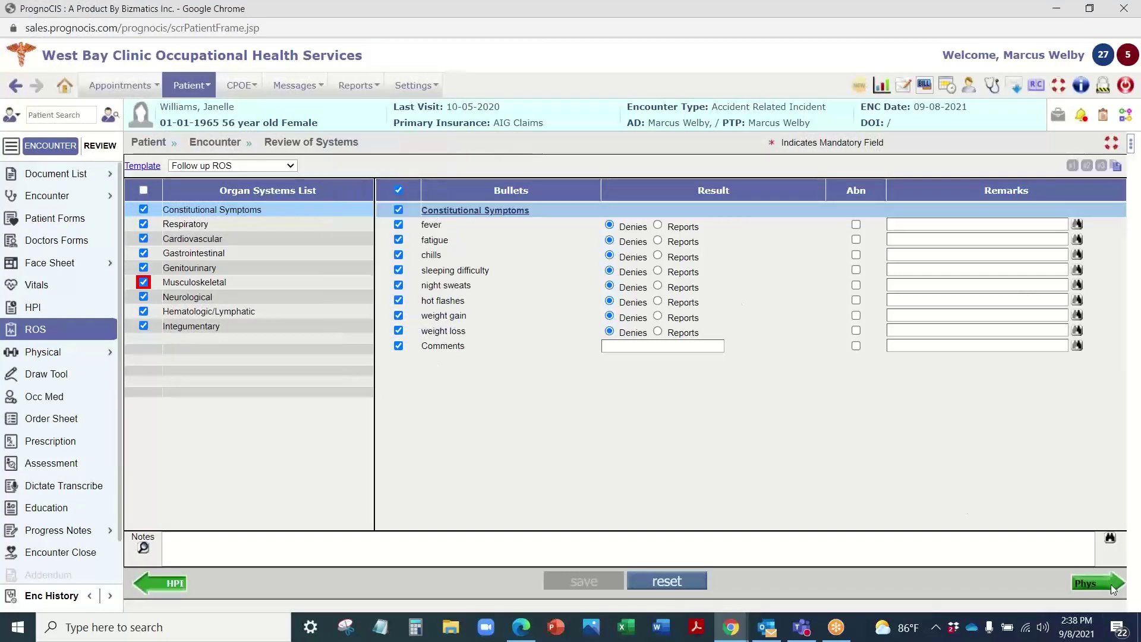
left_click(220, 283)
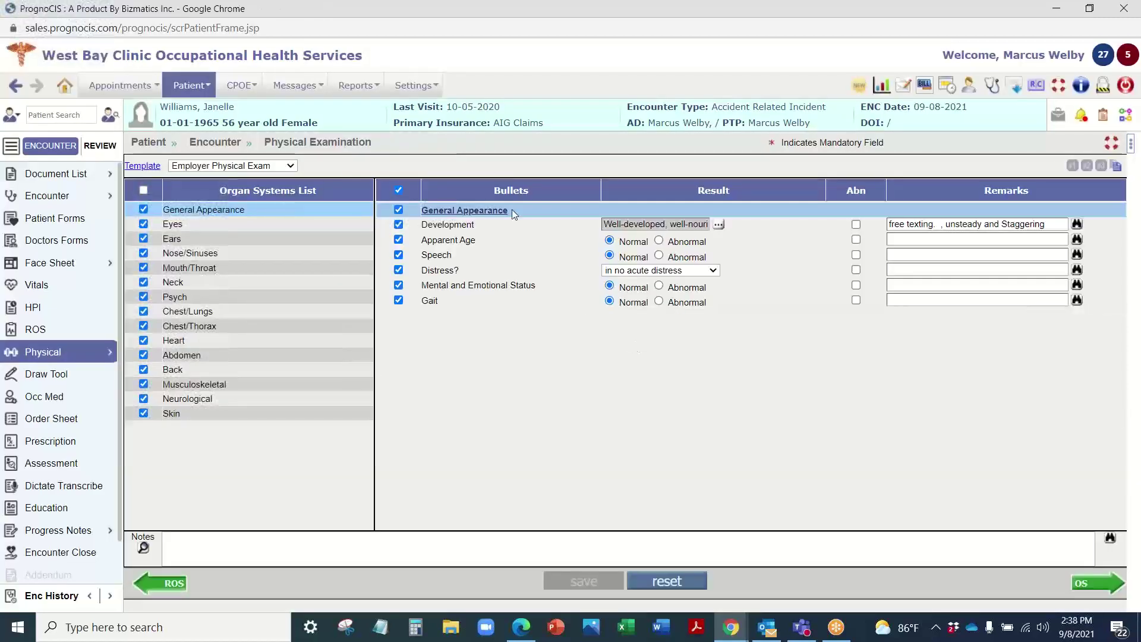
Step: Switch the exam to the Lumbar Spine Examination template and save its findings
left_click(245, 165)
left_click(233, 236)
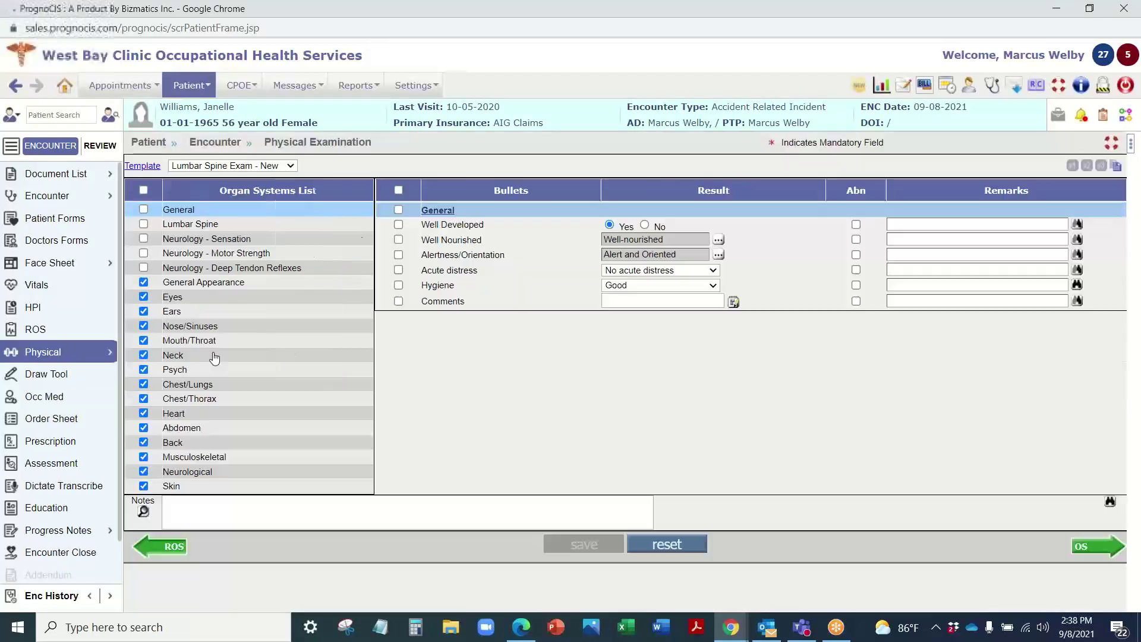
left_click(238, 166)
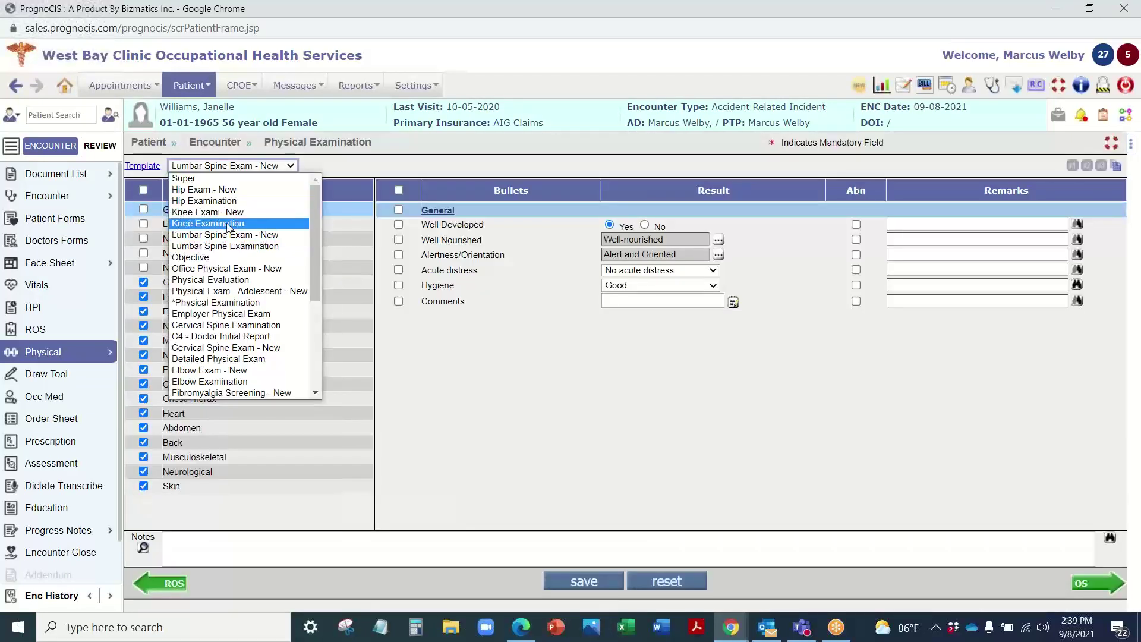
left_click(226, 244)
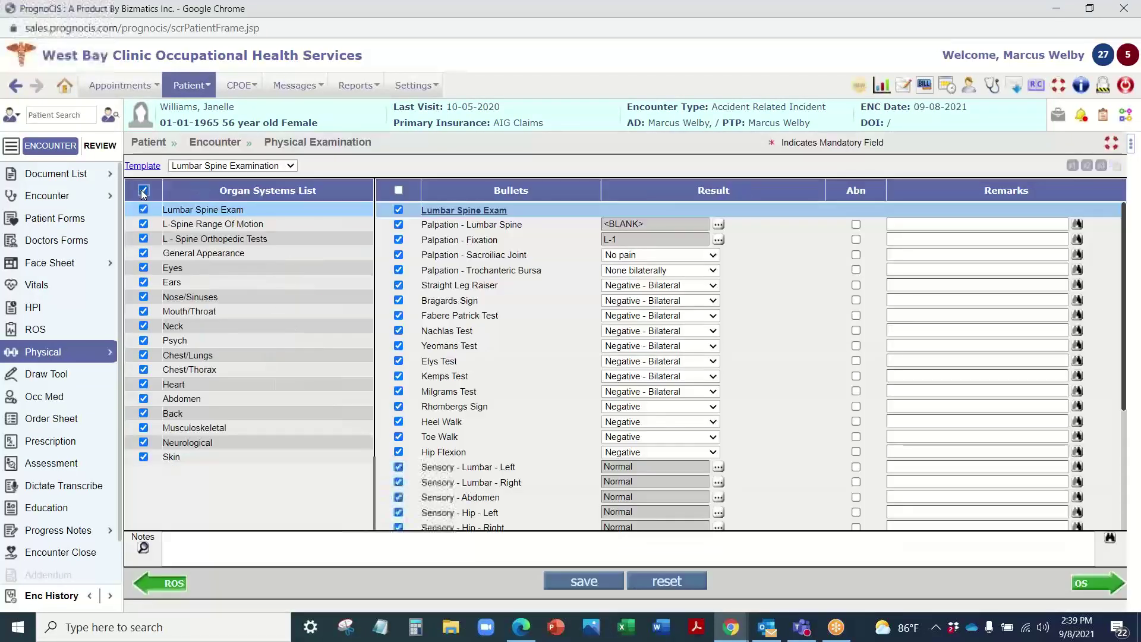
left_click(603, 584)
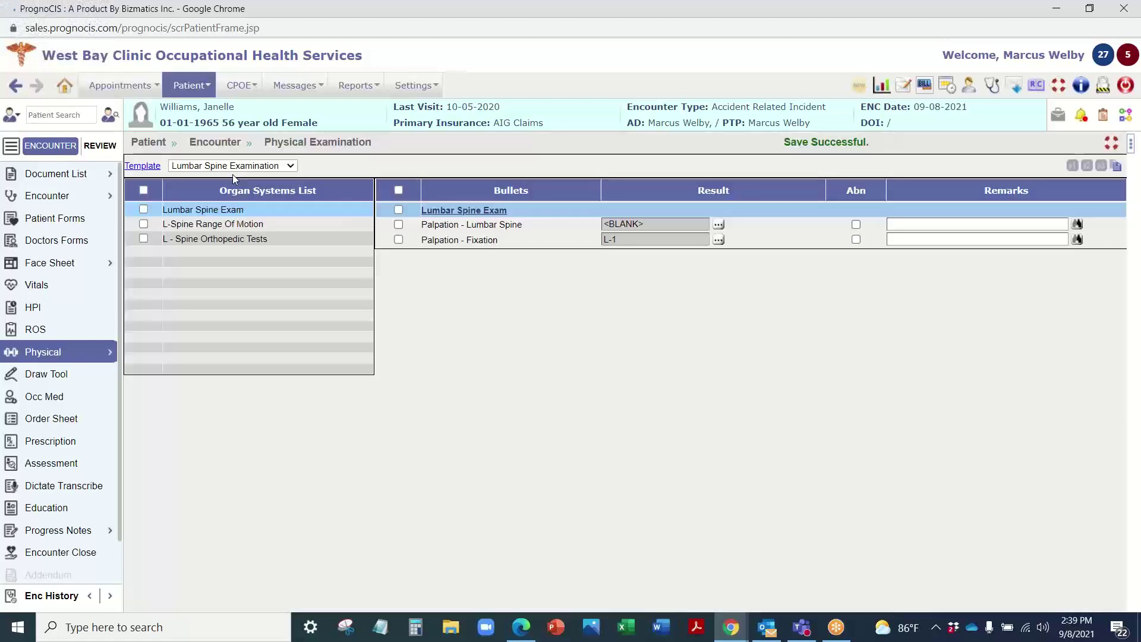
scroll(473, 347, "down", 3)
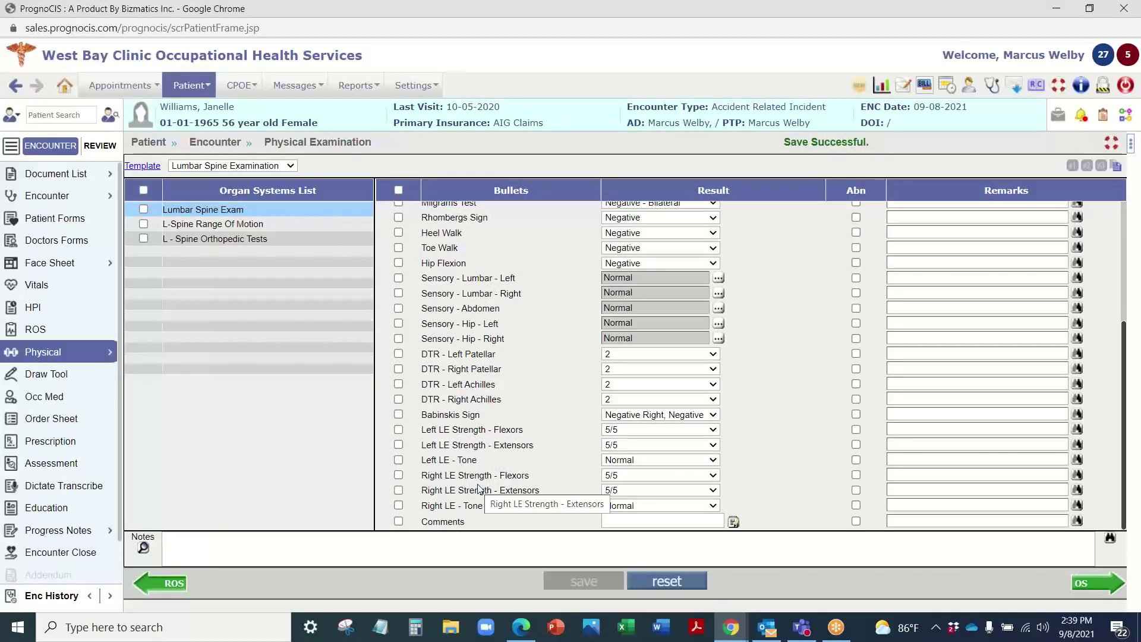
scroll(479, 488, "up", 3)
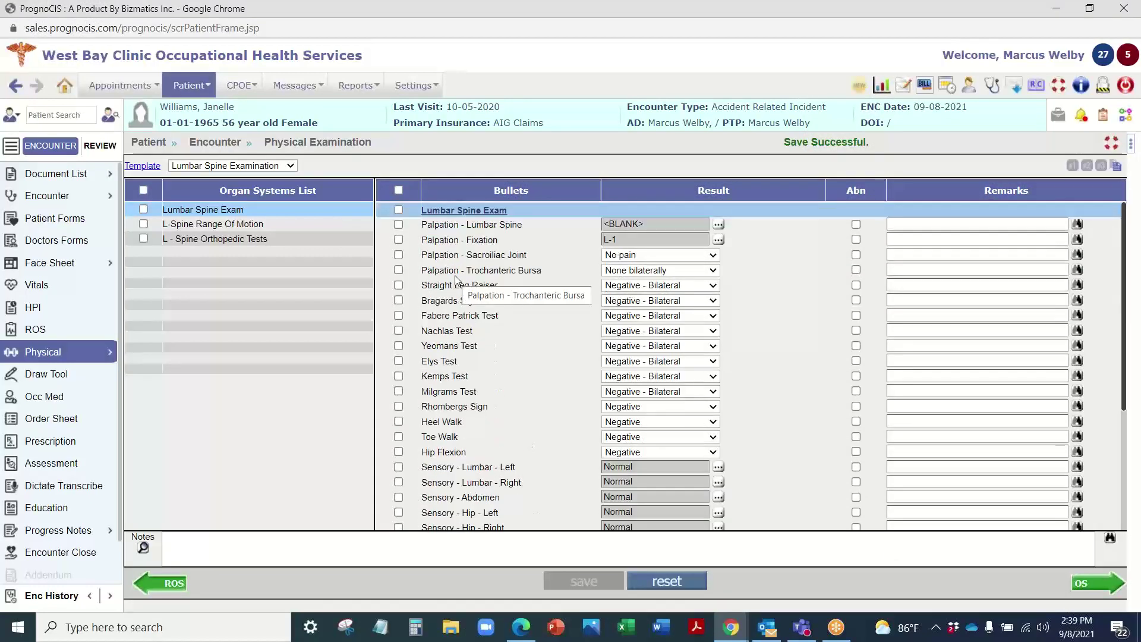
Step: Change the exam template to *Physical Examination and view the Head/Scalp and Eyes findings
left_click(248, 166)
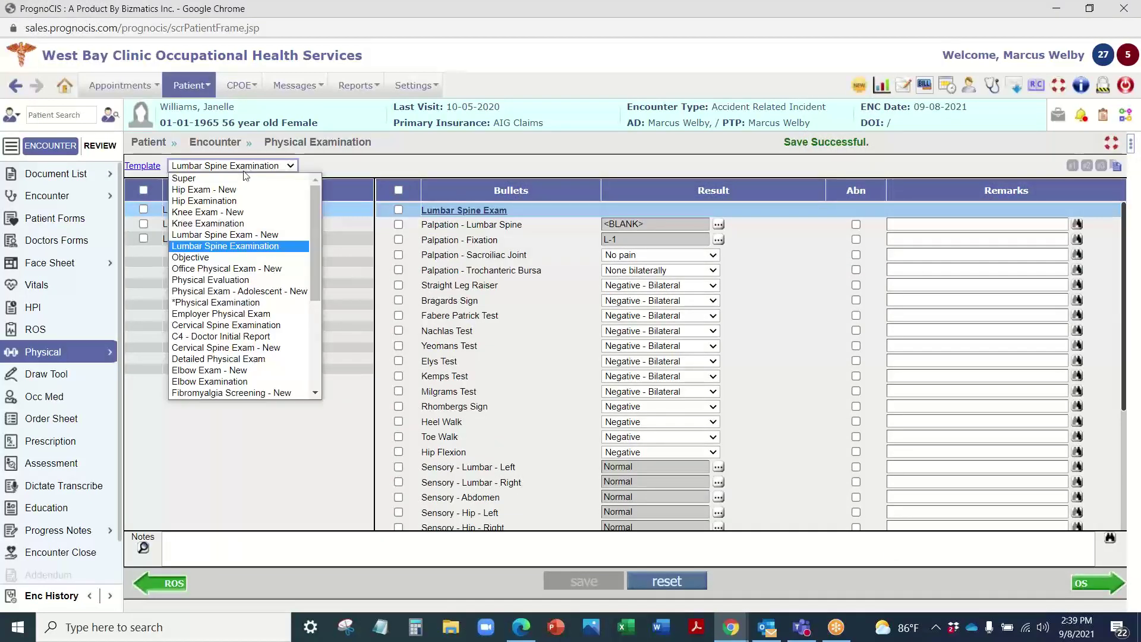
left_click(227, 280)
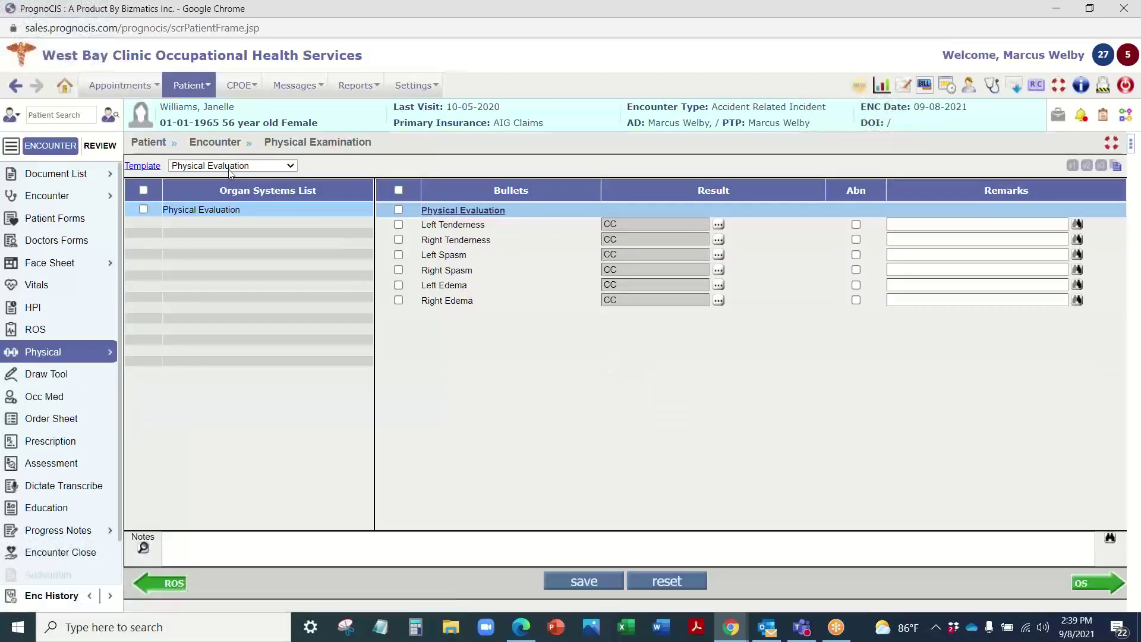
left_click(230, 170)
left_click(217, 304)
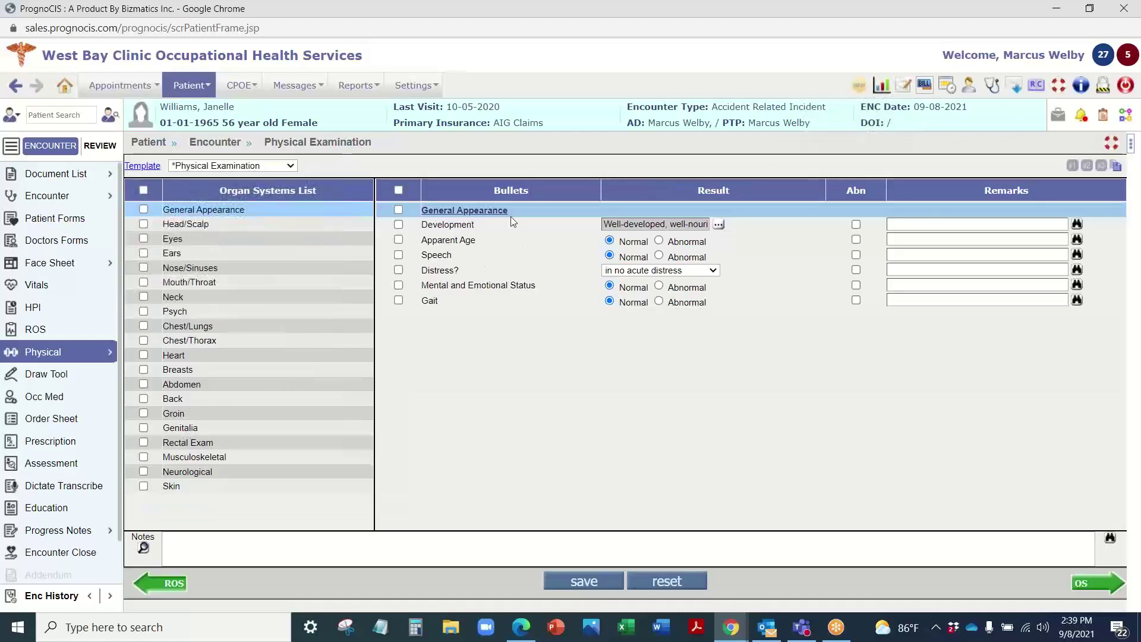
left_click(181, 225)
left_click(249, 239)
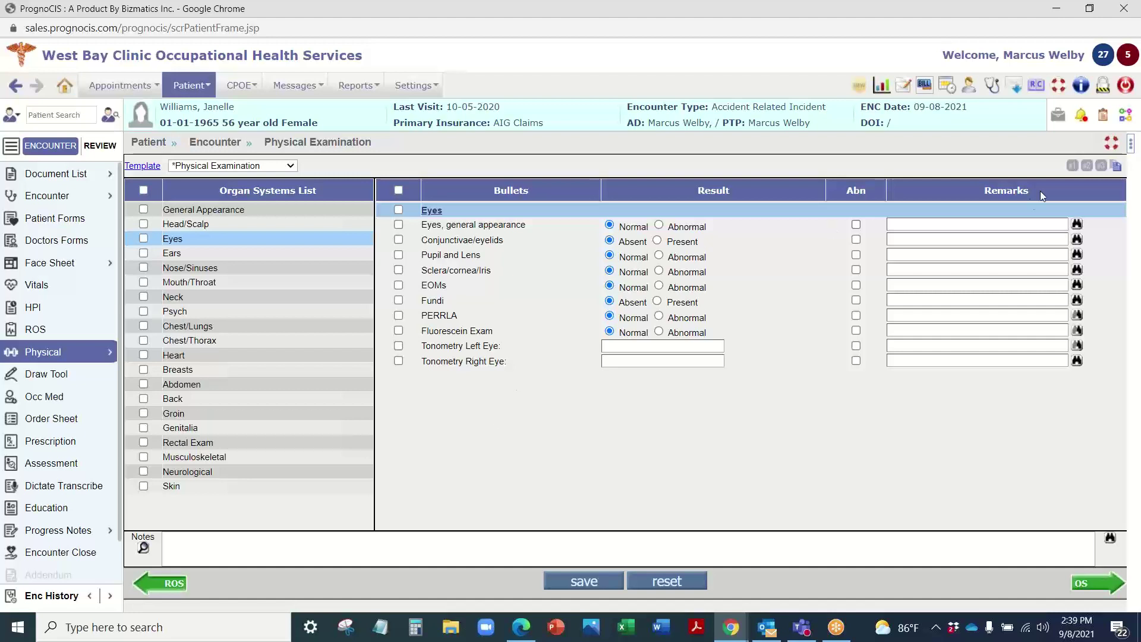
Step: Show Progress Notes beside the exam, include all body systems, and save with Ears selected
left_click(1128, 147)
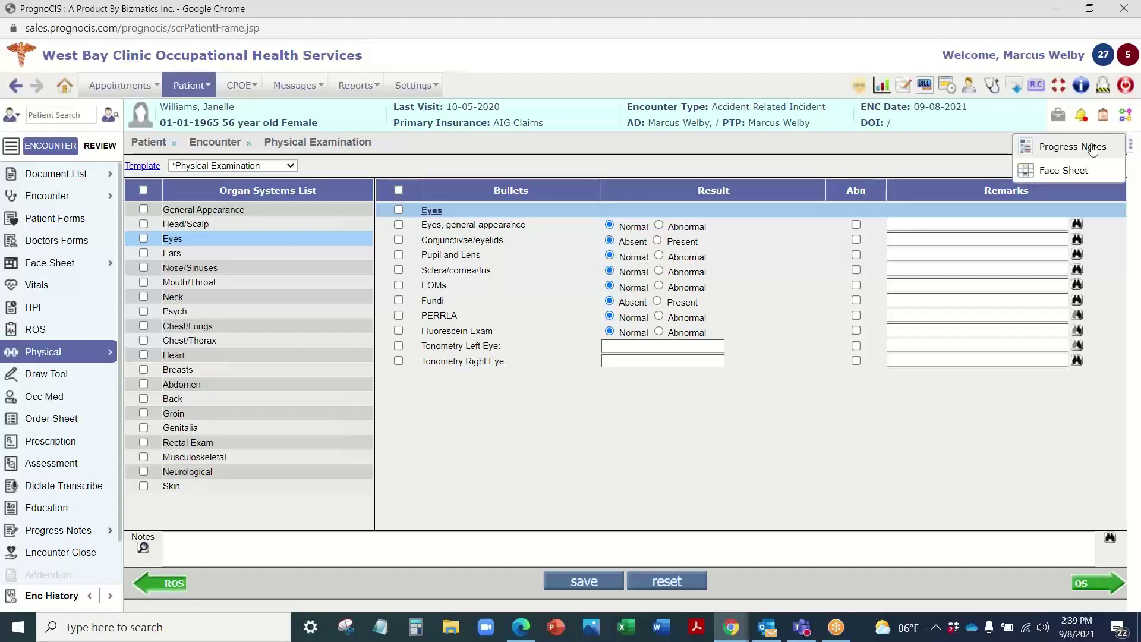
left_click(1093, 148)
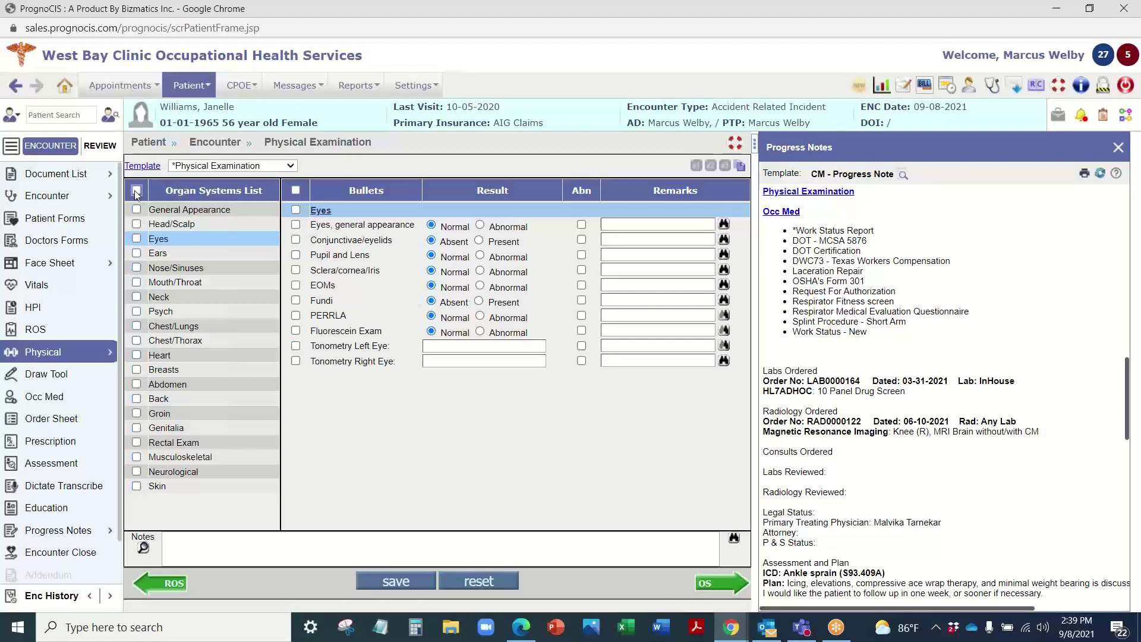
left_click(136, 191)
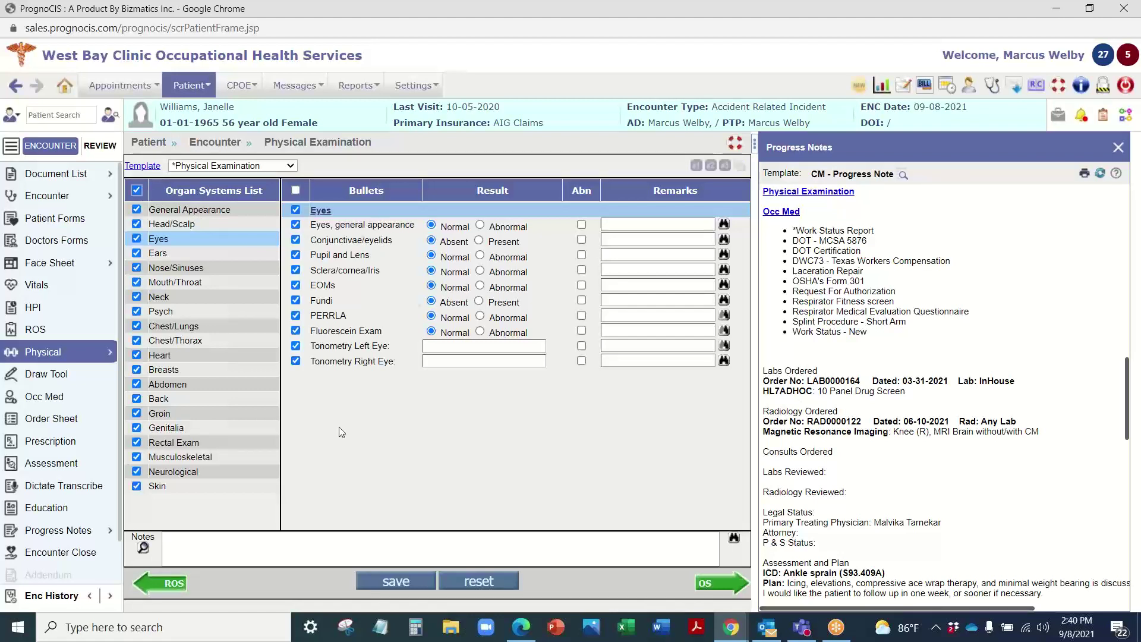
left_click(190, 252)
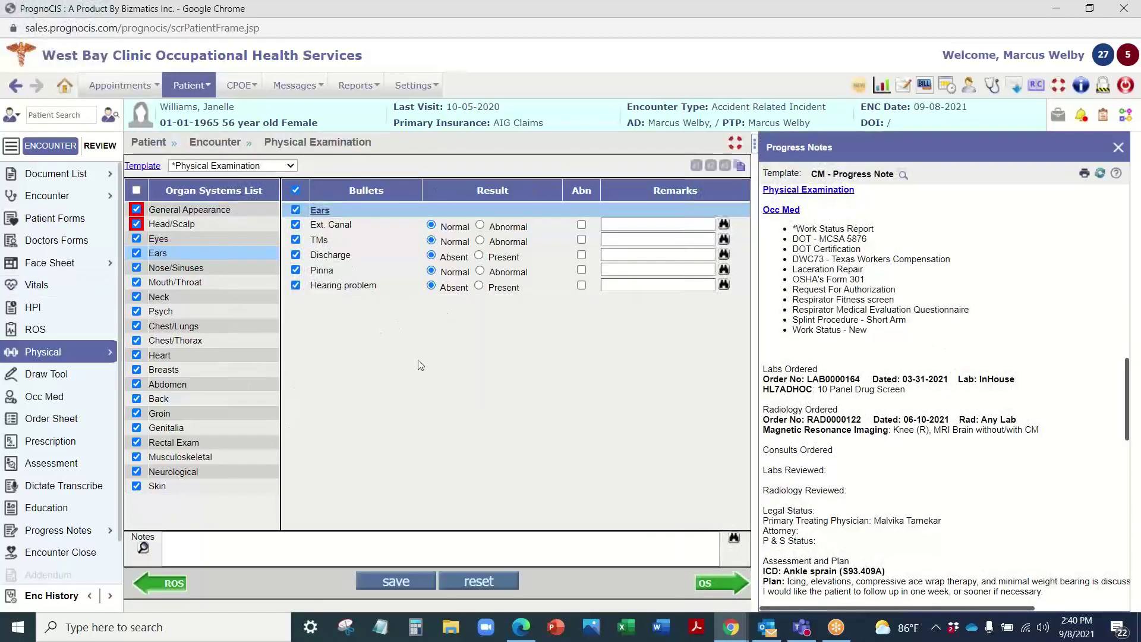
left_click(379, 590)
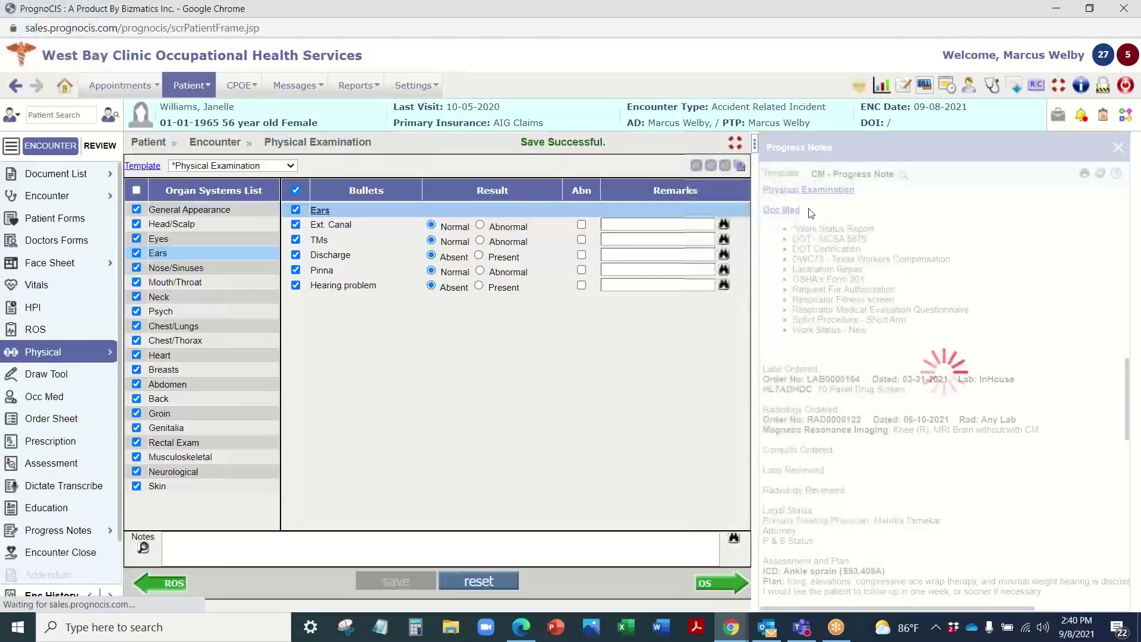
Step: Mark the TMs as Abnormal with three descriptors and save the Ears findings
scroll(836, 262, "down", 10)
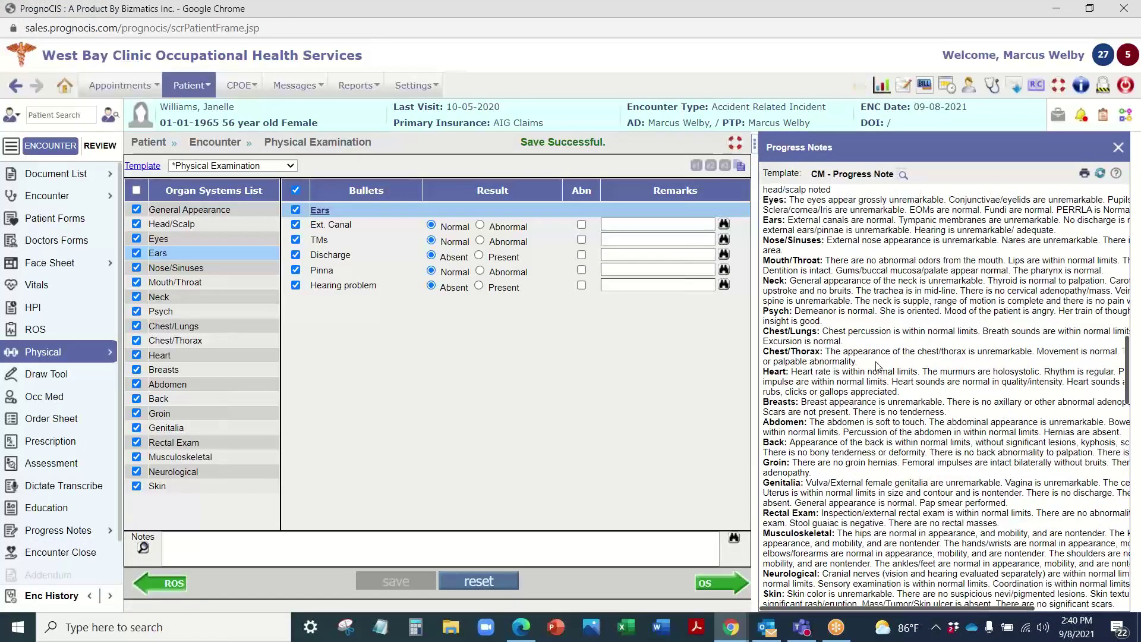
scroll(833, 260, "up", 10)
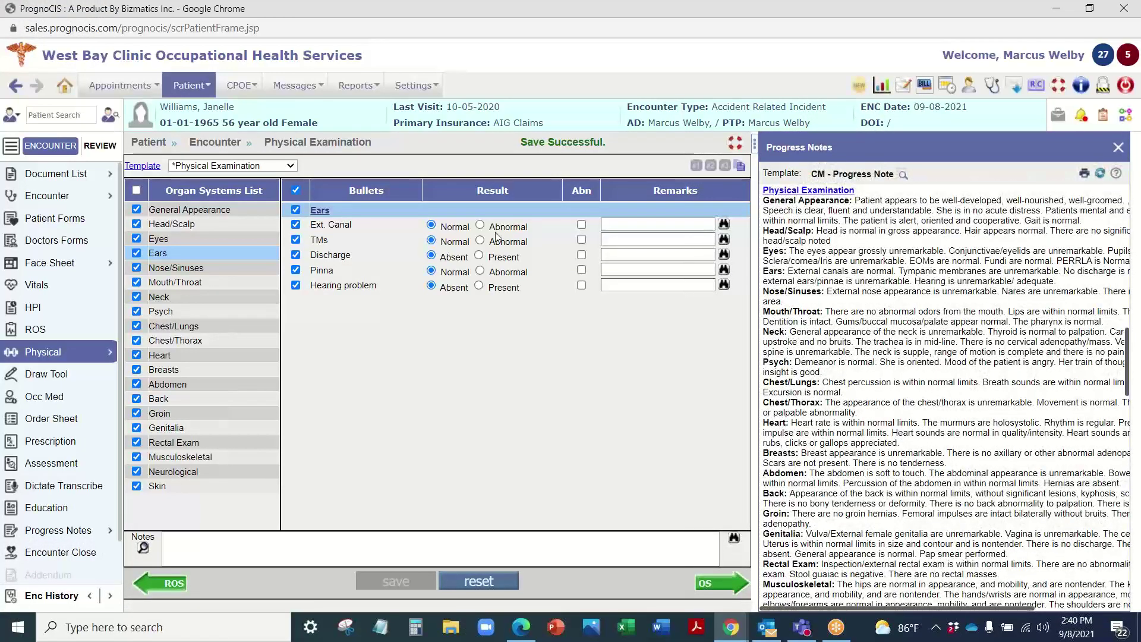
left_click(479, 241)
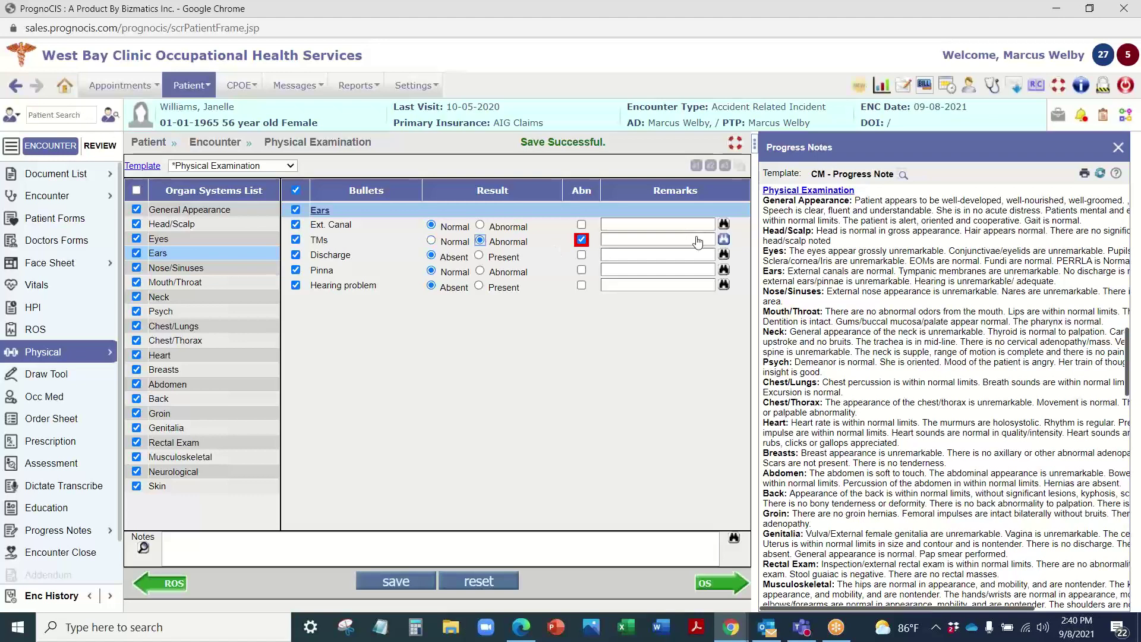
left_click(724, 239)
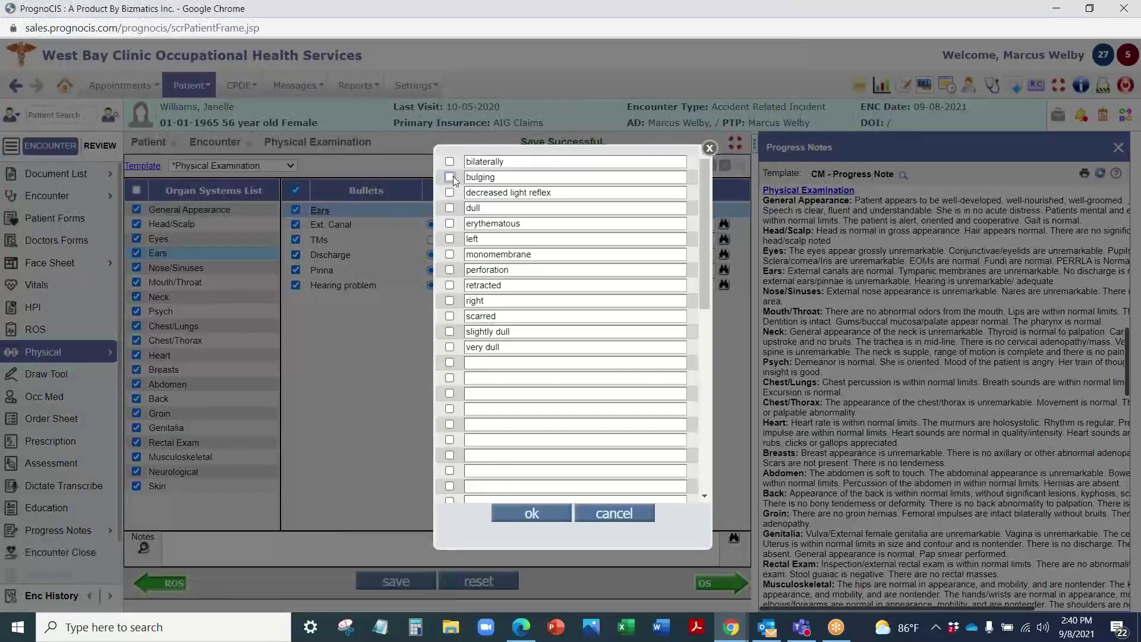
left_click(449, 177)
left_click(449, 192)
left_click(450, 223)
left_click(532, 513)
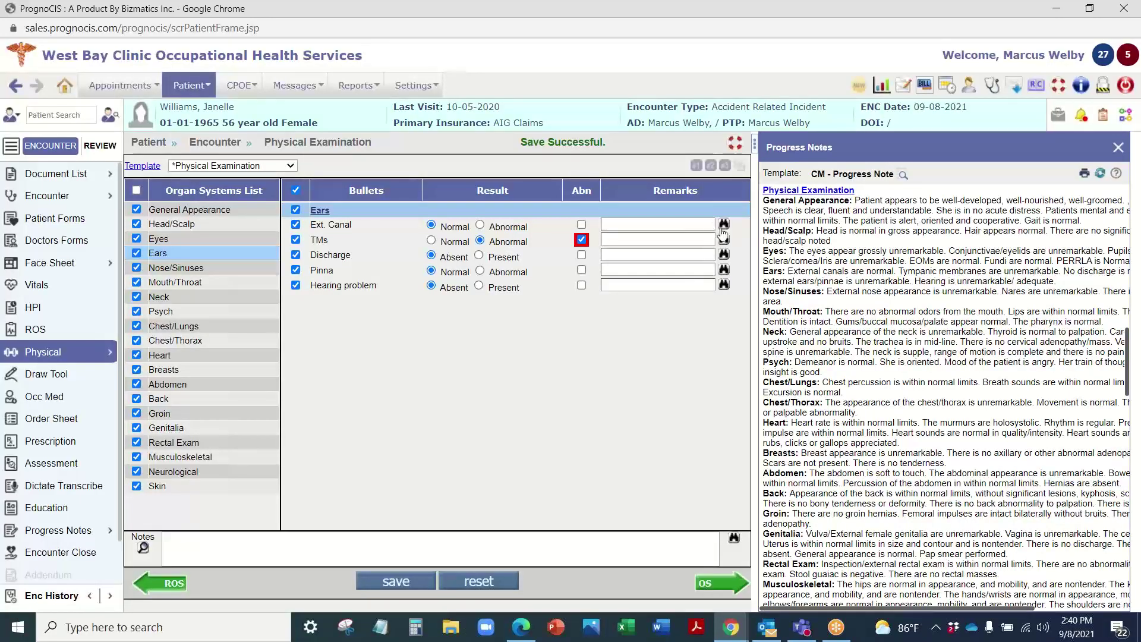
left_click(374, 574)
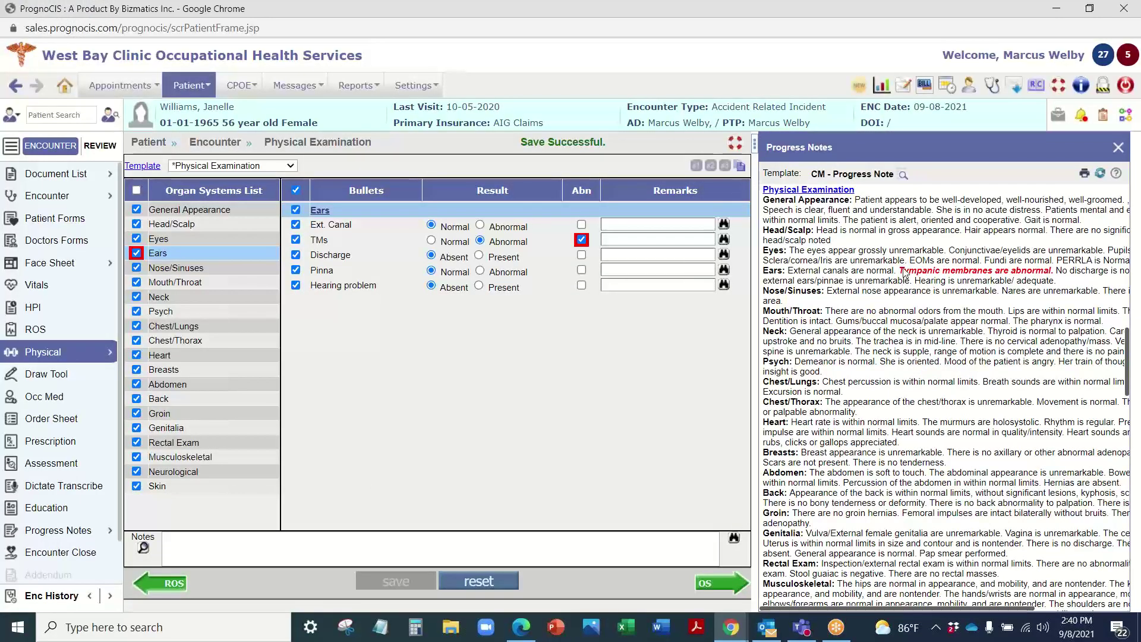
Step: Check the abnormal tympanic membranes sentence in the note, then close the Progress Notes panel
left_click_drag(904, 273, 1039, 272)
left_click(1068, 275)
left_click(226, 167)
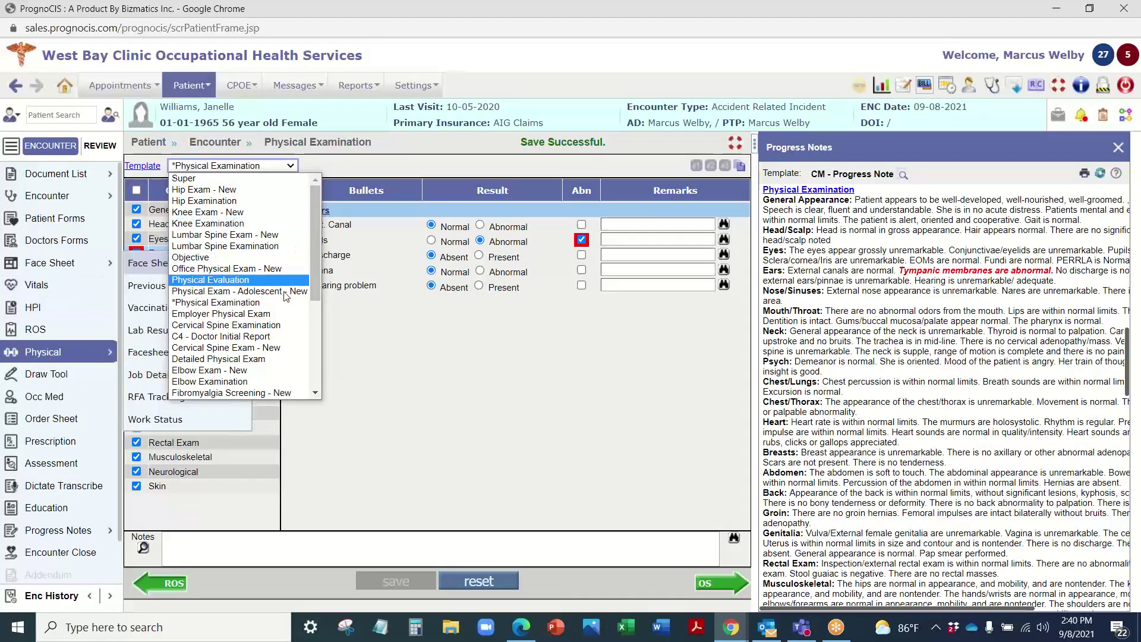
scroll(226, 350, "down", 5)
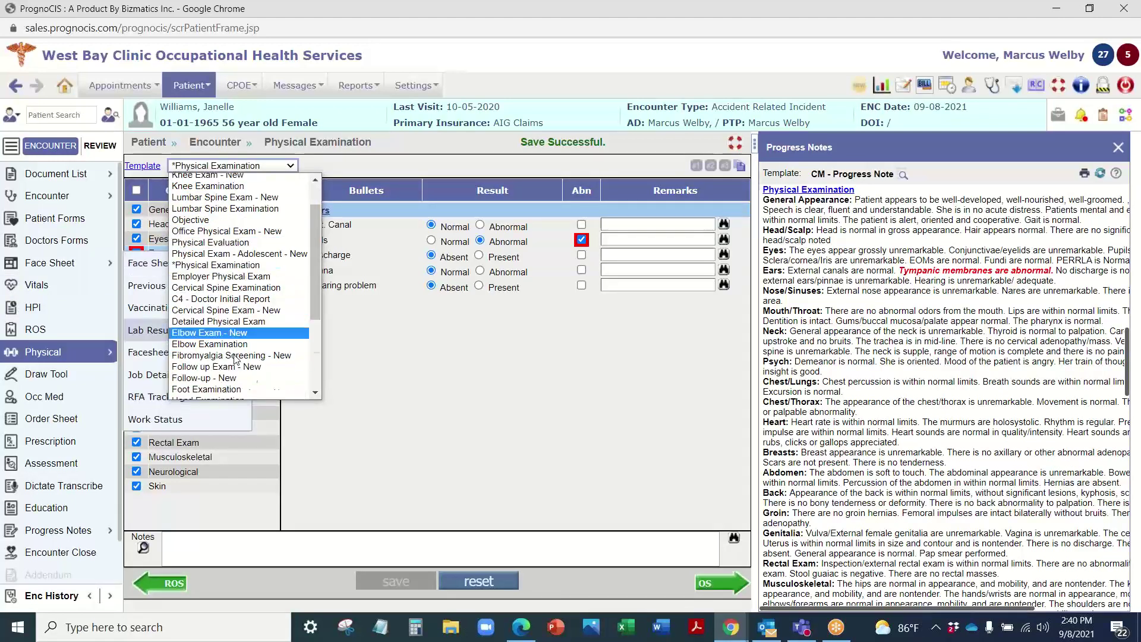
left_click(452, 270)
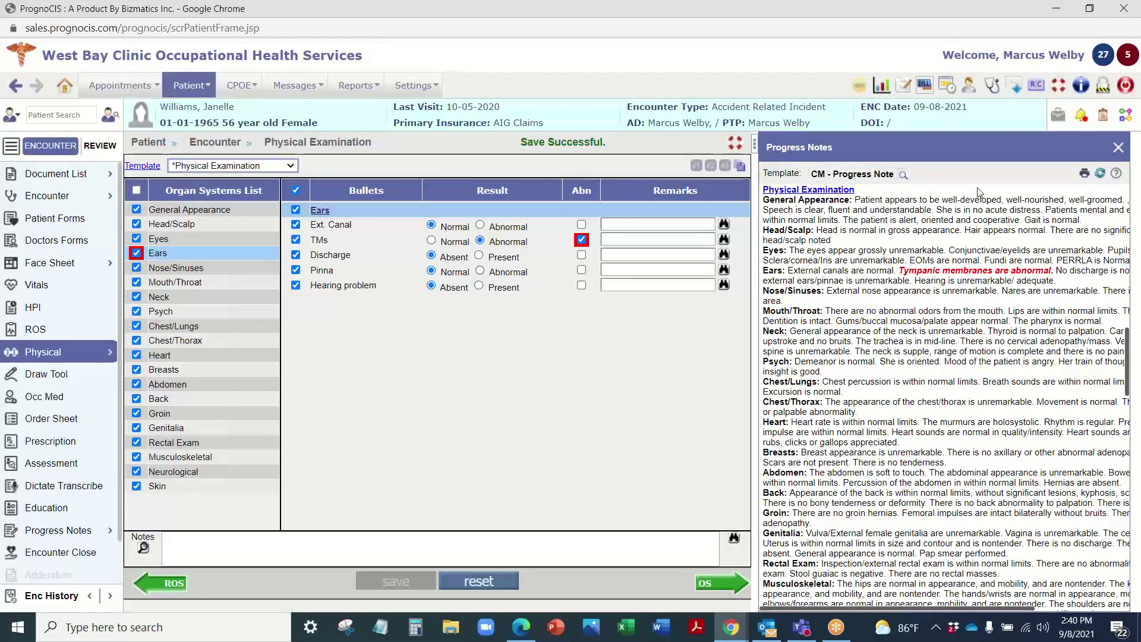
left_click(1118, 147)
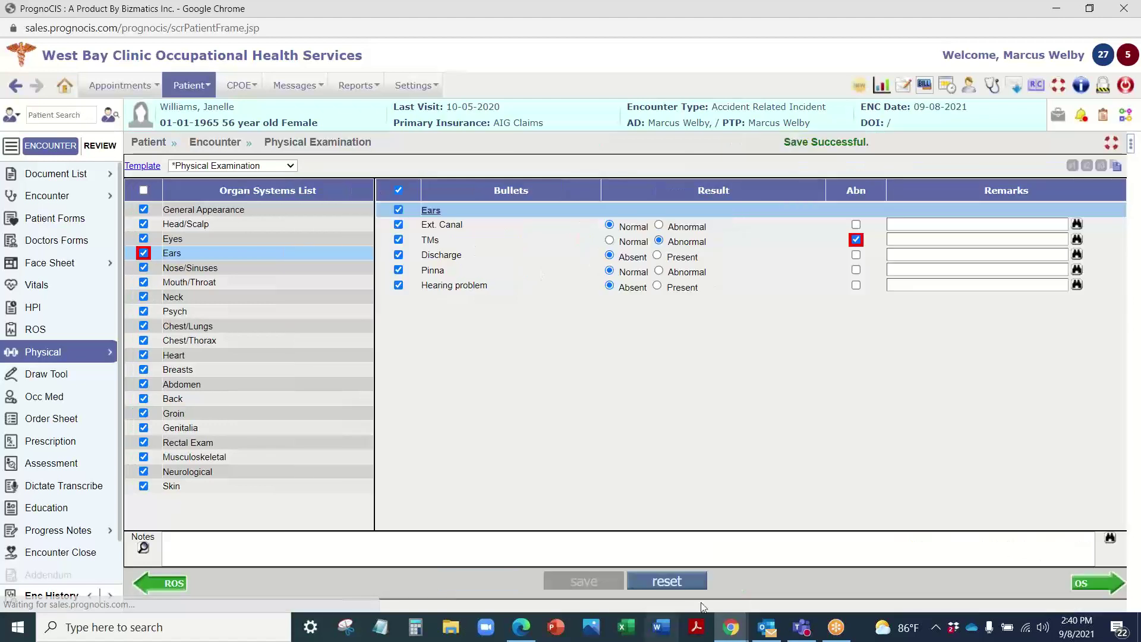
Step: On the Order Sheet, browse the Radiology, Consult and Procedure tabs and toggle lab Order Set/All views
left_click(1098, 588)
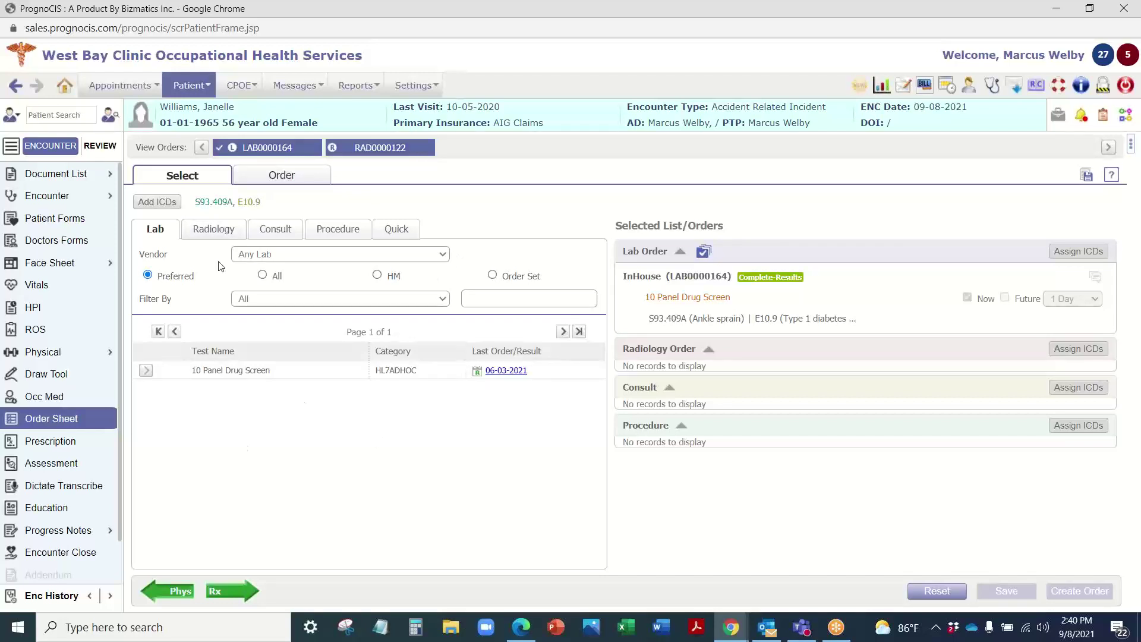
left_click(217, 229)
left_click(298, 236)
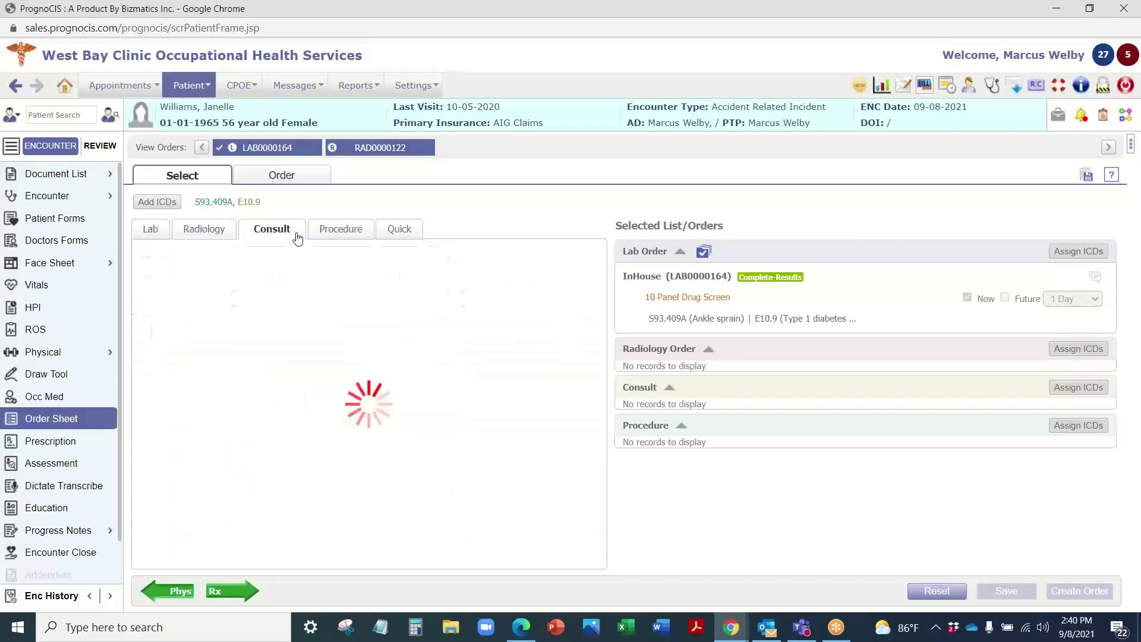
left_click(334, 234)
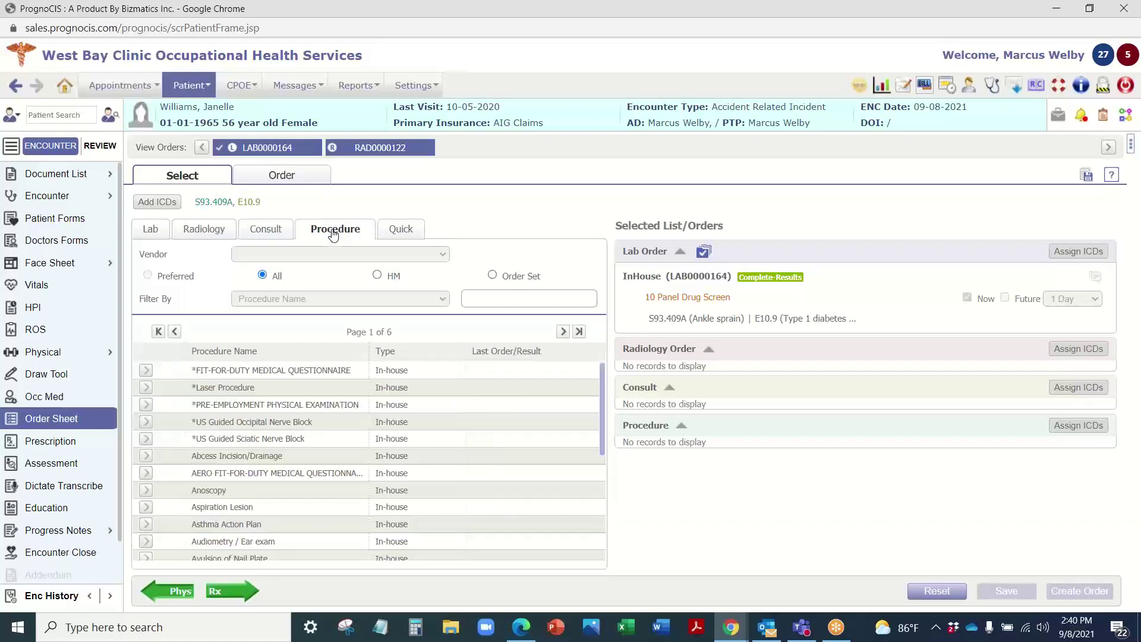
left_click(151, 229)
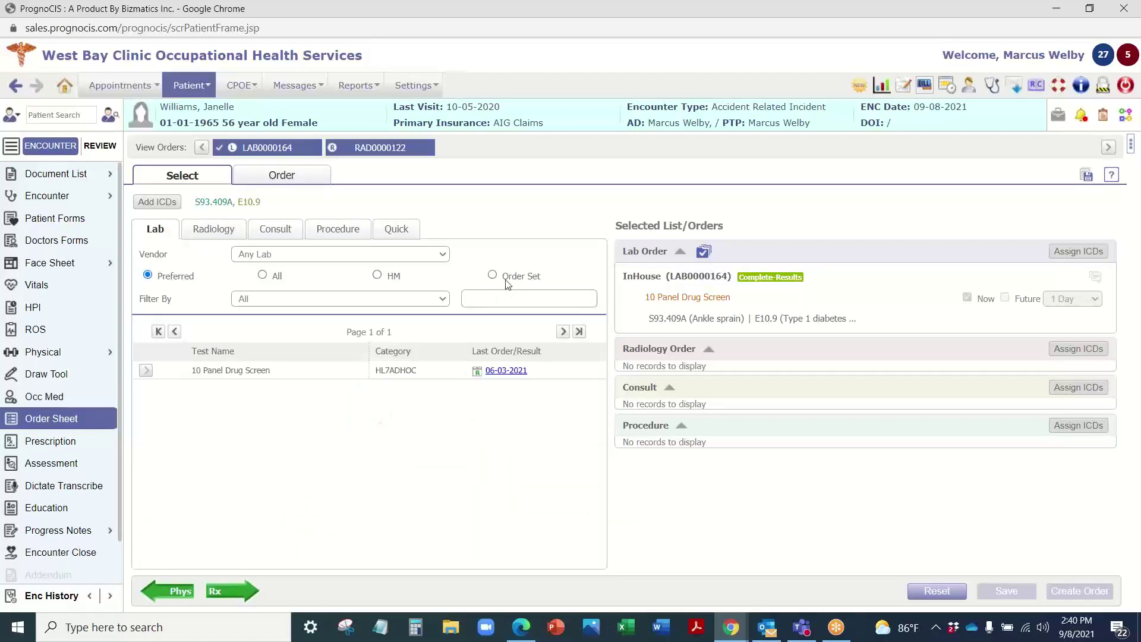
left_click(492, 276)
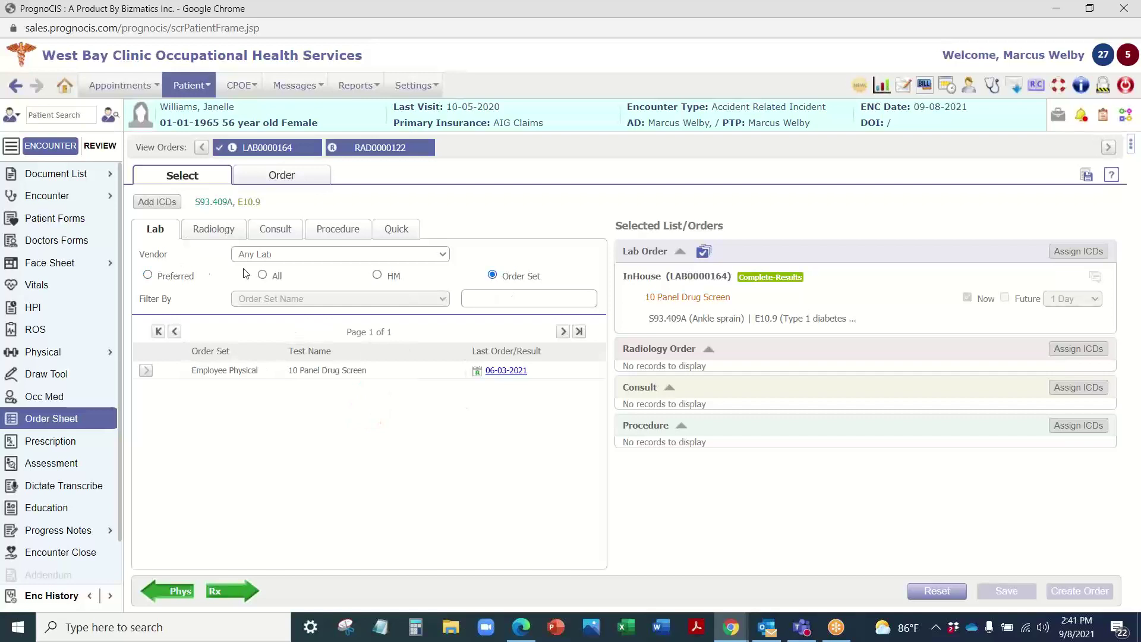
left_click(262, 276)
left_click(493, 276)
Step: Check radiology order sets and preferred tests, then end on the Consult services list
left_click(213, 229)
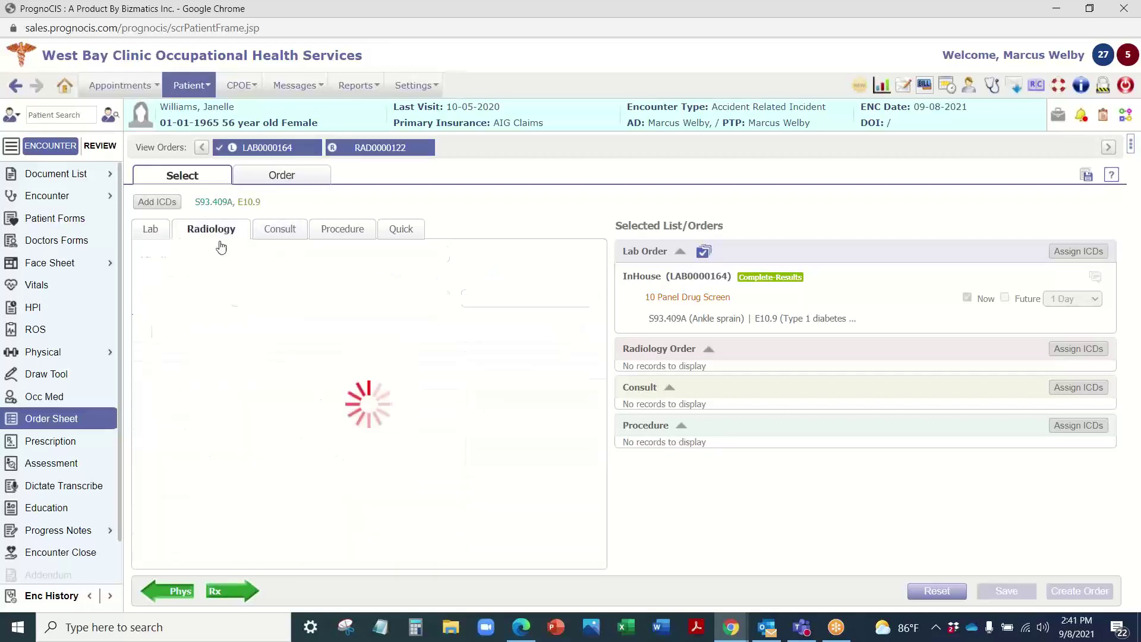
left_click(493, 276)
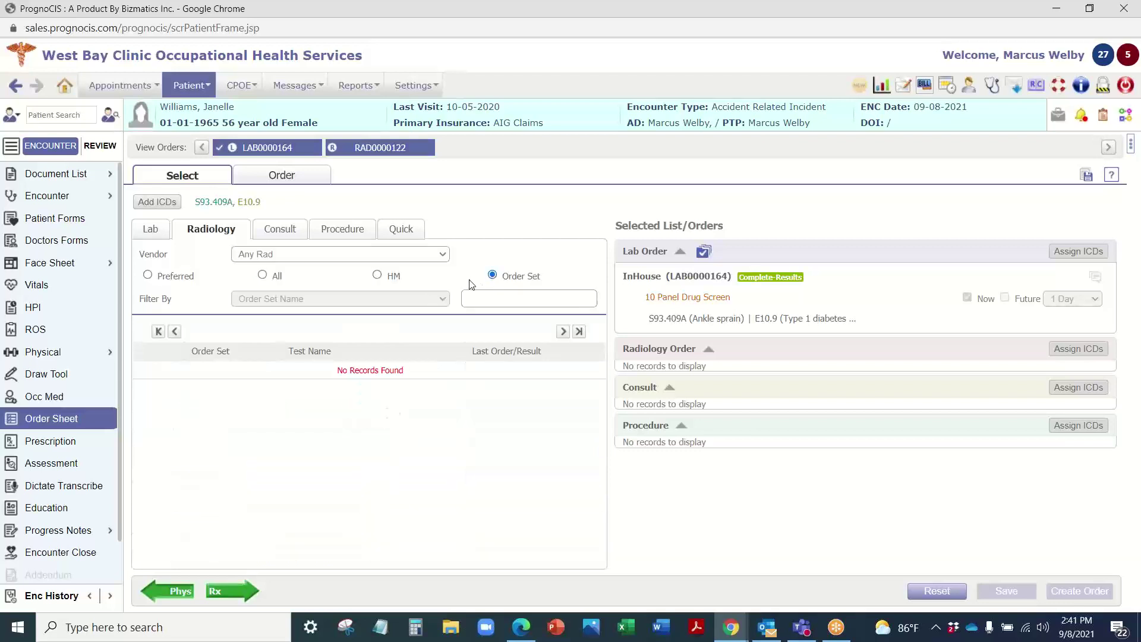
left_click(147, 275)
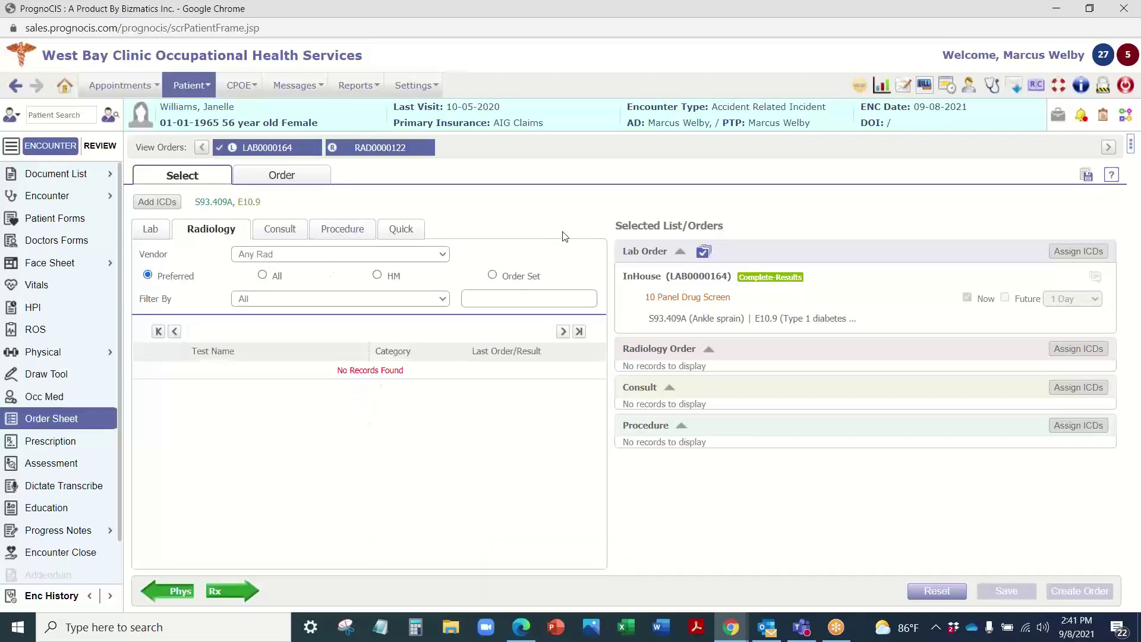
left_click(151, 231)
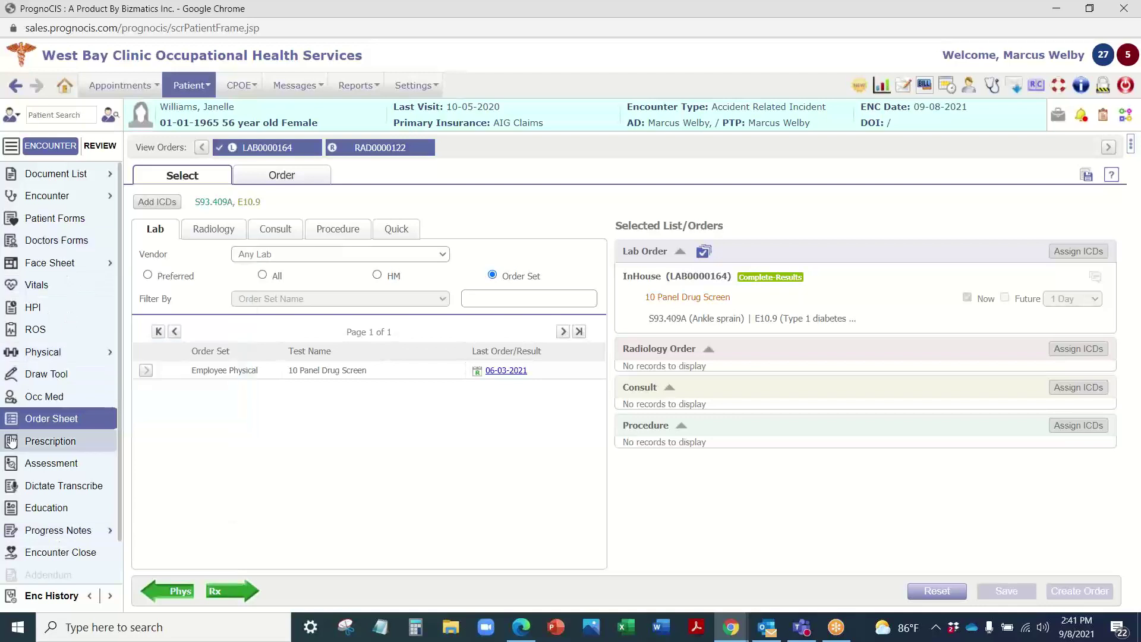
scroll(64, 274, "down", 1)
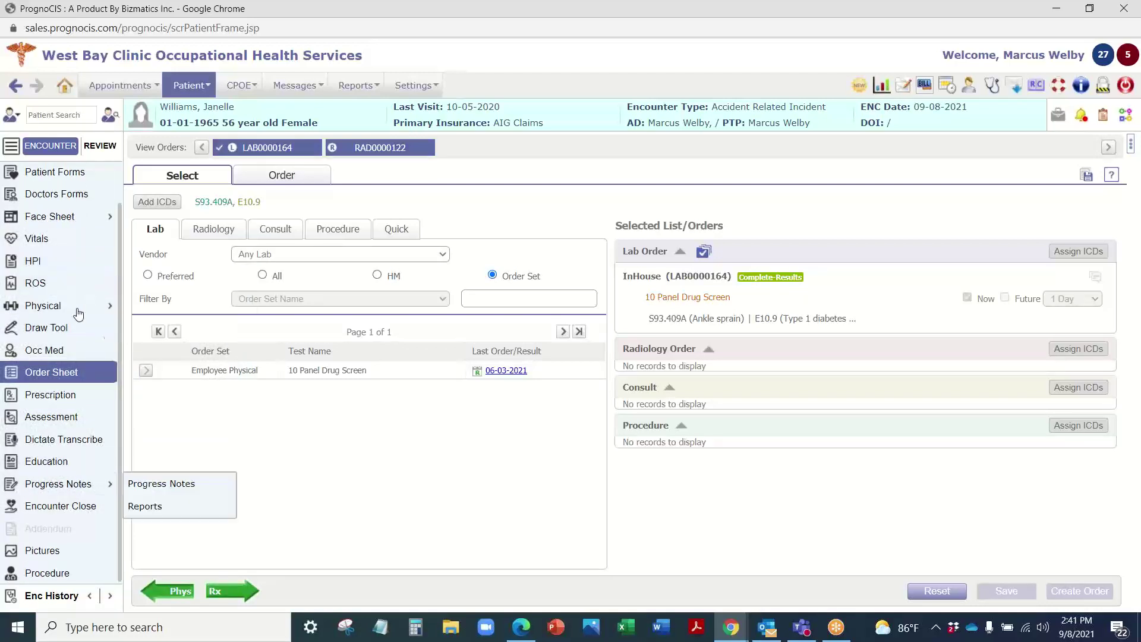
left_click(214, 229)
left_click(284, 230)
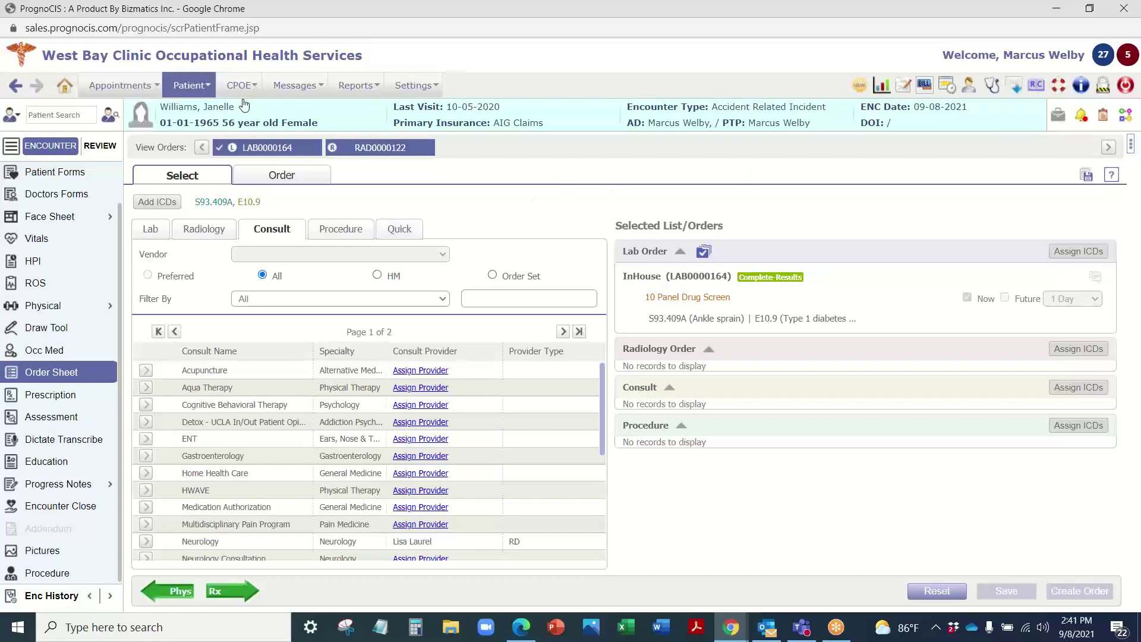
mouse_move(229, 80)
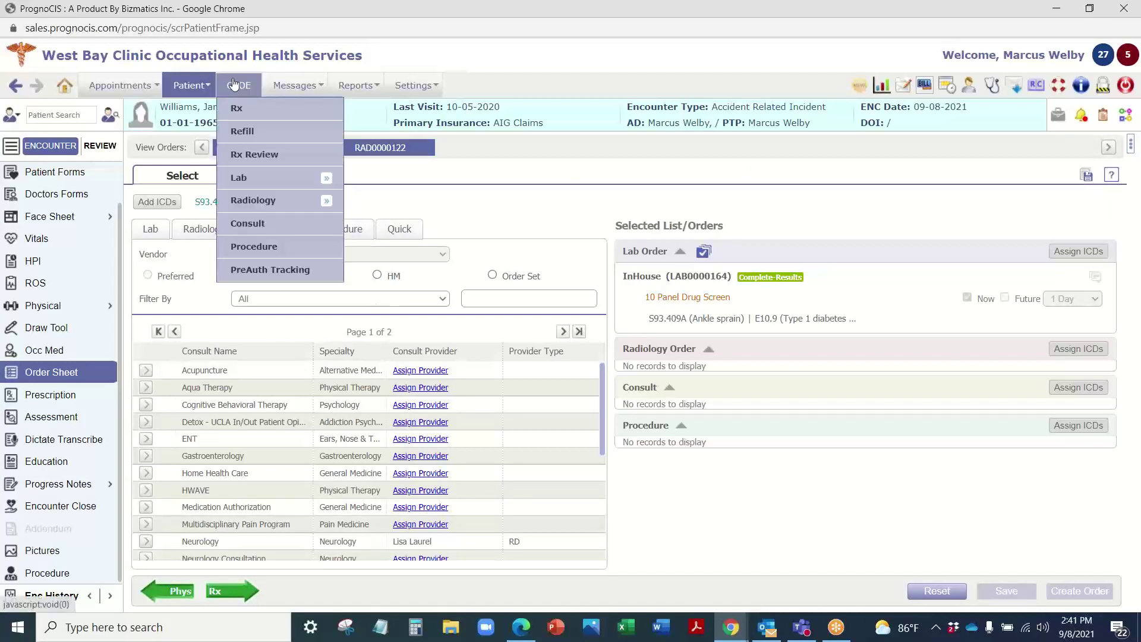
mouse_move(246, 204)
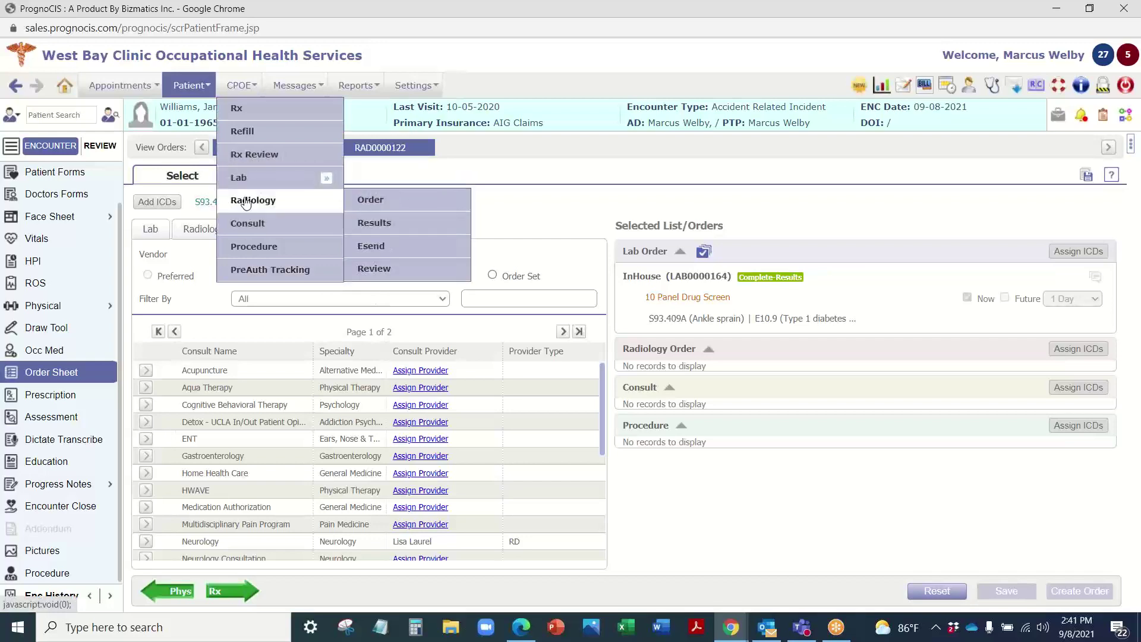
left_click(375, 200)
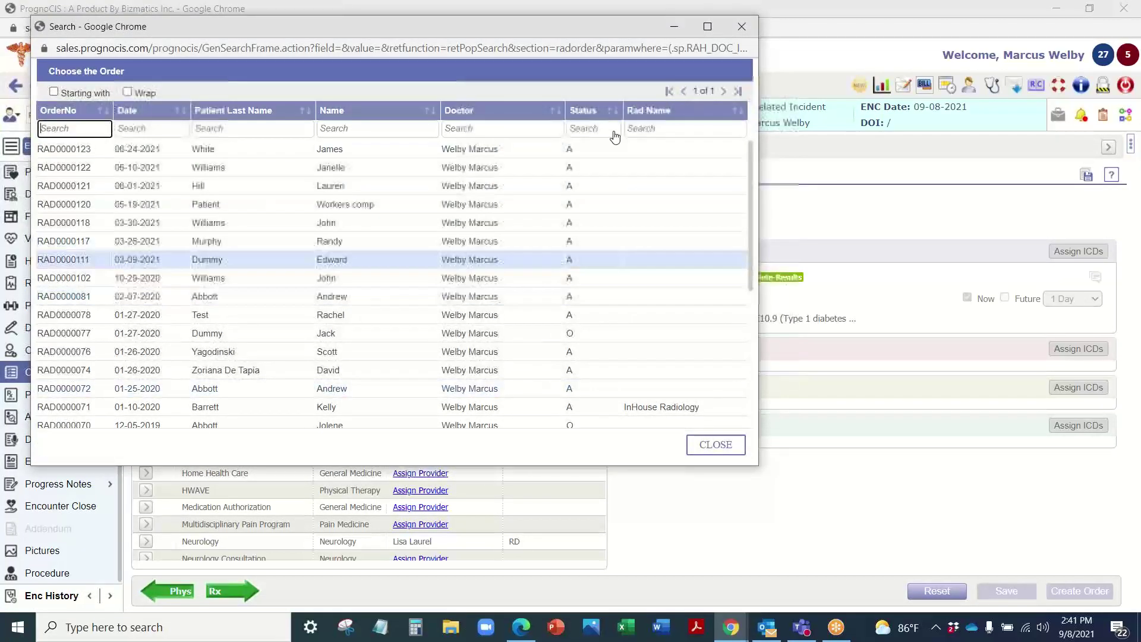
left_click(742, 26)
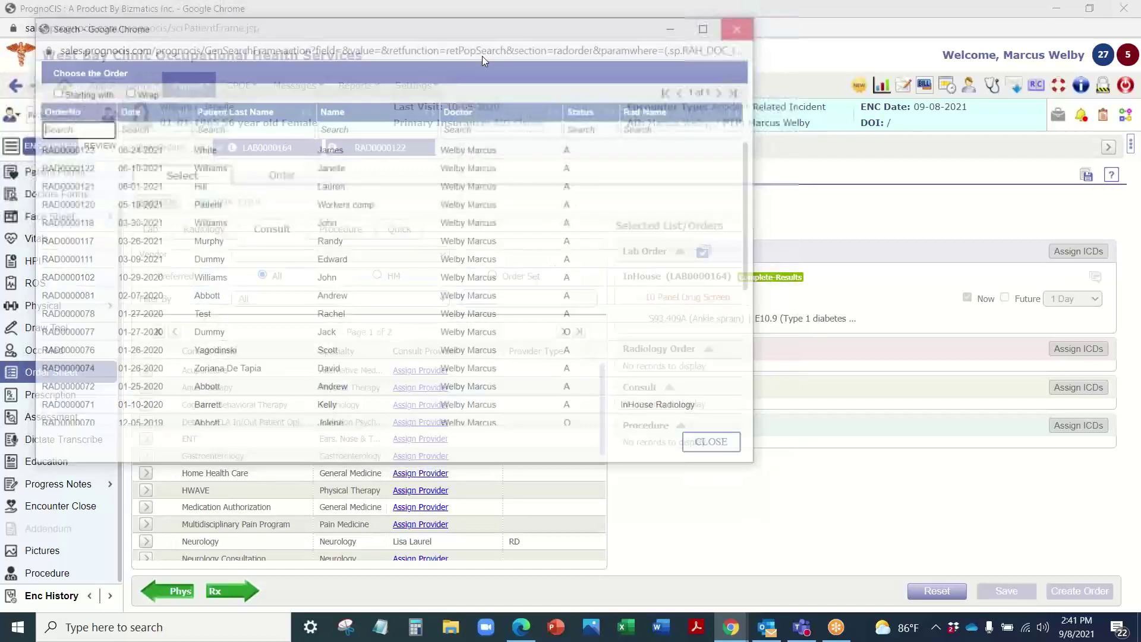
mouse_move(241, 85)
mouse_move(300, 176)
left_click(377, 176)
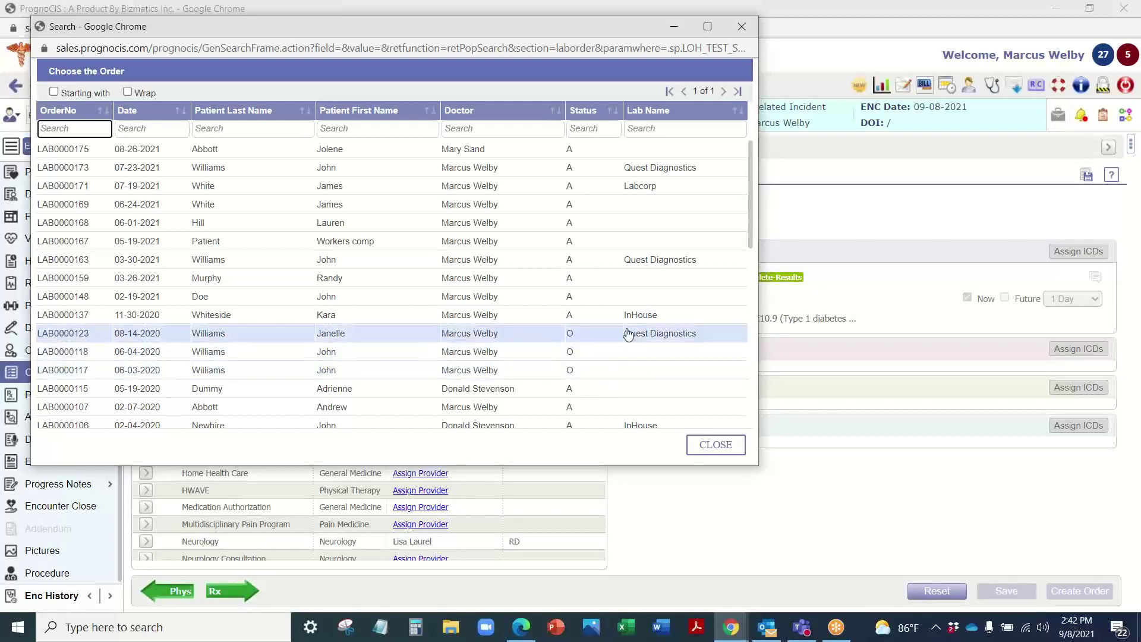
left_click(742, 26)
mouse_move(291, 85)
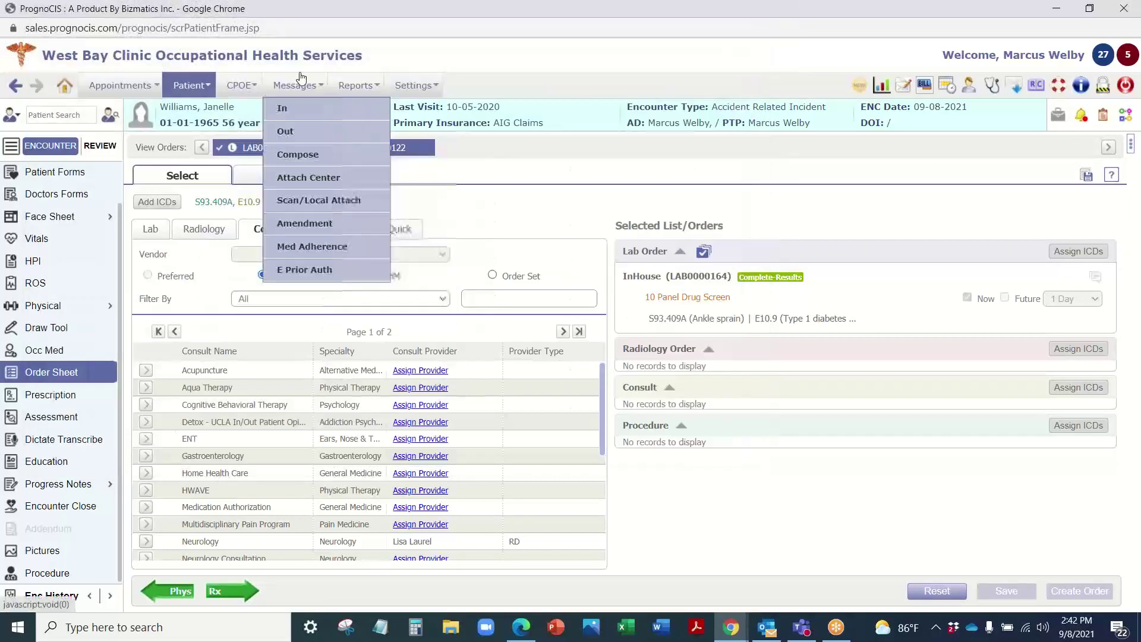
mouse_move(240, 85)
left_click(269, 229)
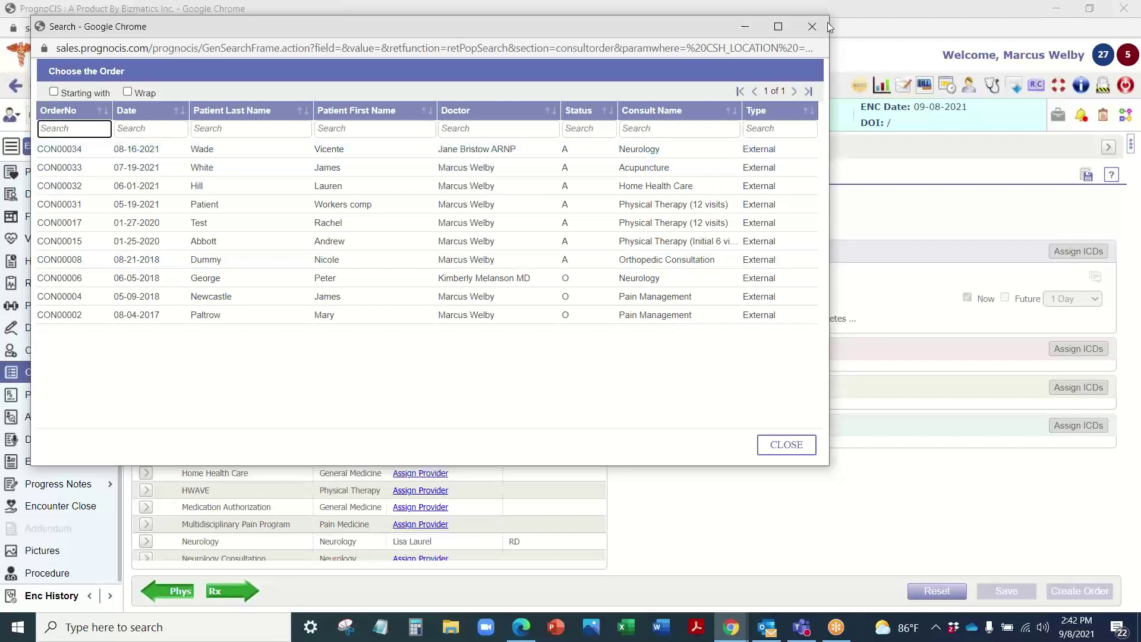
left_click(812, 26)
mouse_move(197, 85)
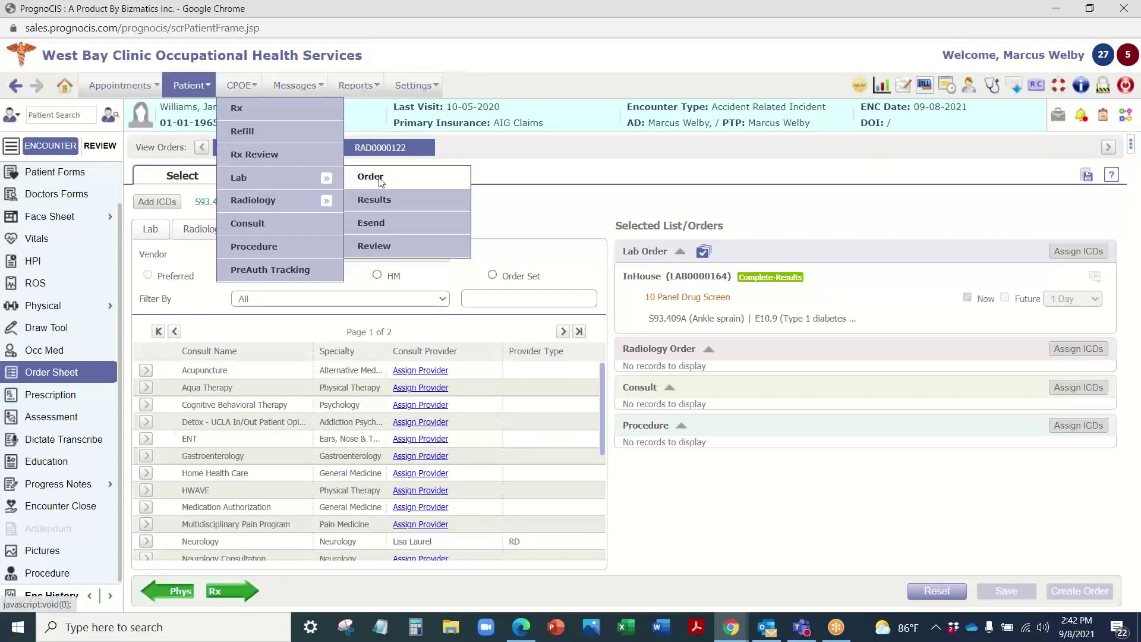
left_click(704, 251)
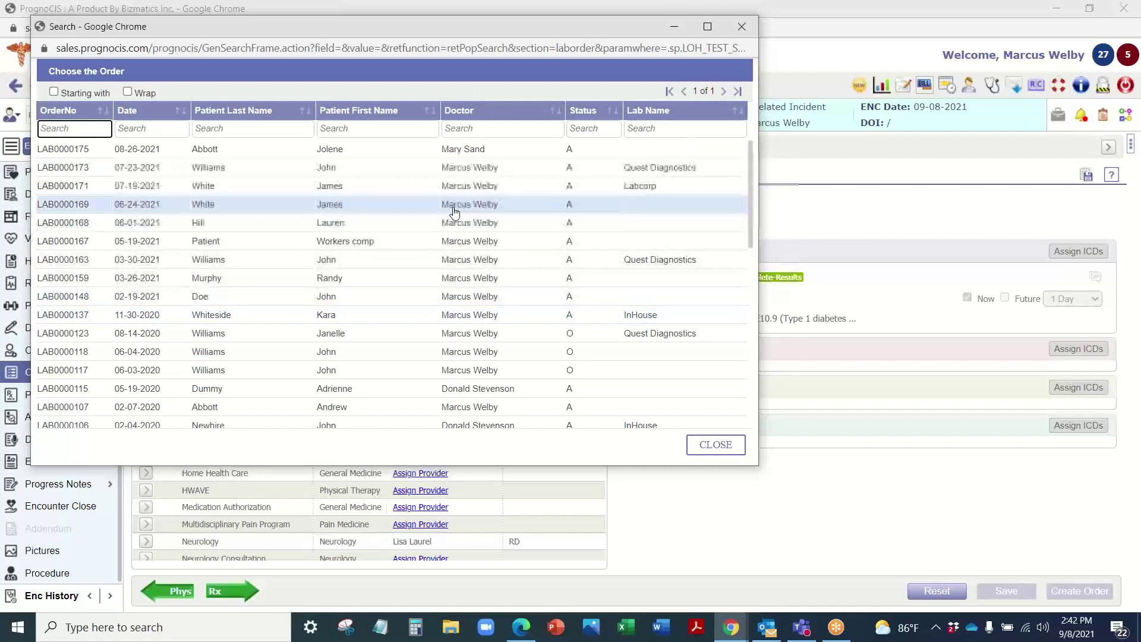
left_click(743, 26)
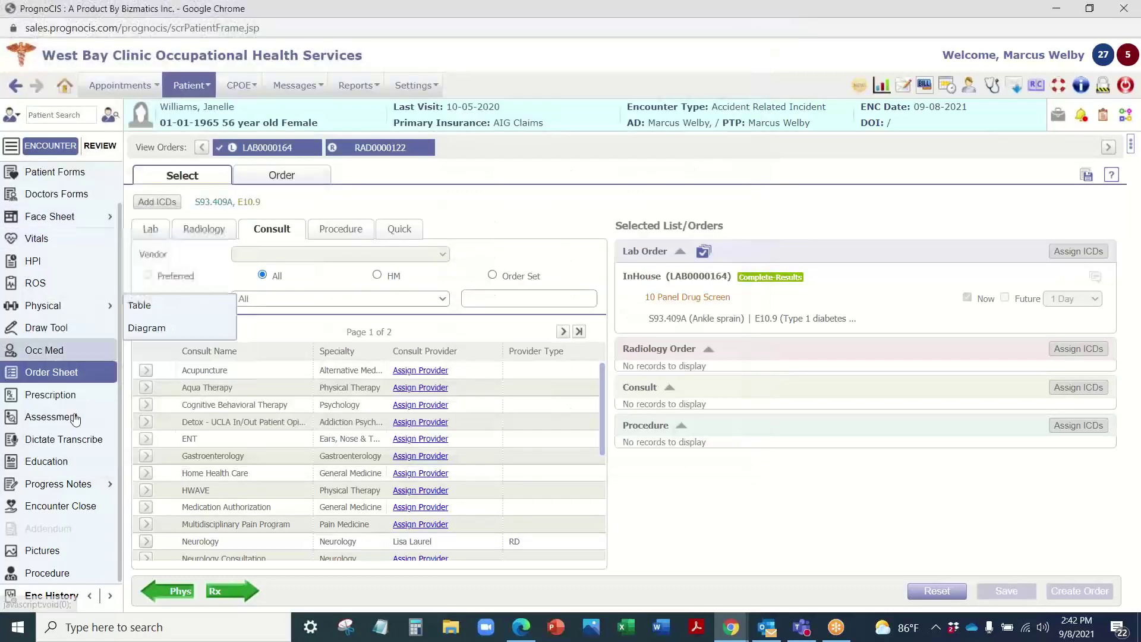
Step: Open the prescriptions (diclofenac potassium, Celexa), review Past Rx, and check the preferred pharmacy lookup
left_click(248, 595)
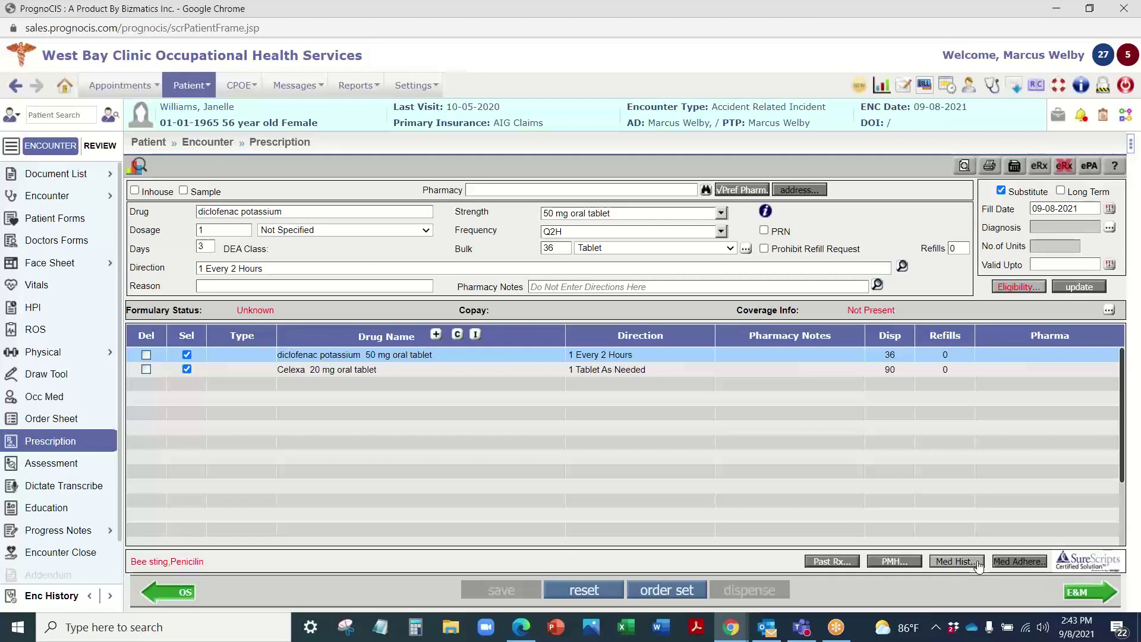
left_click(824, 560)
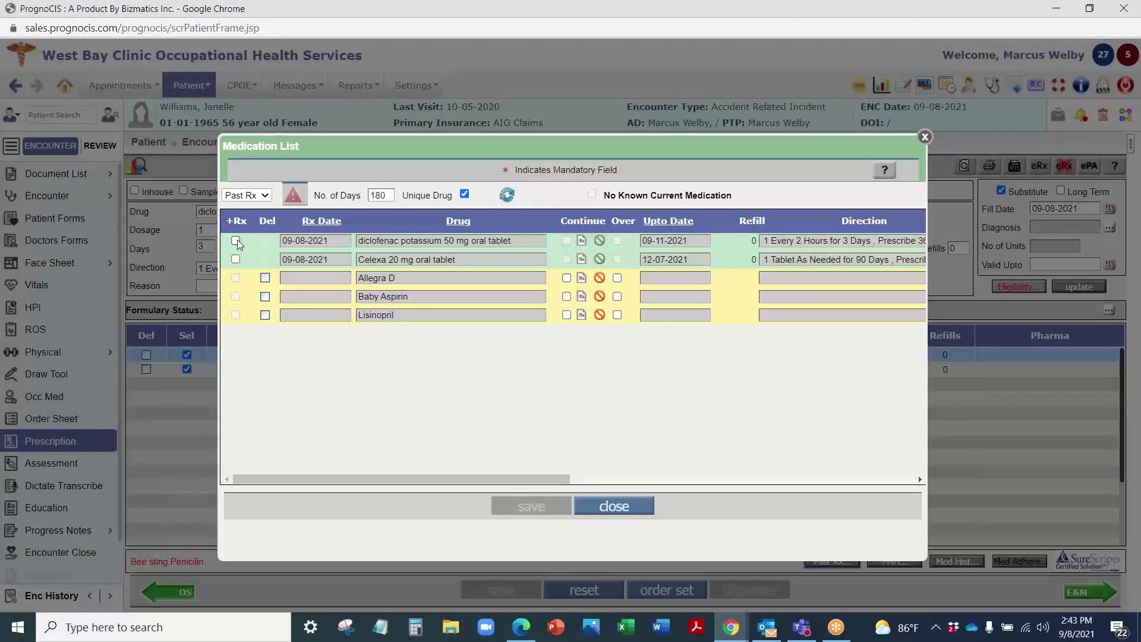
left_click(925, 136)
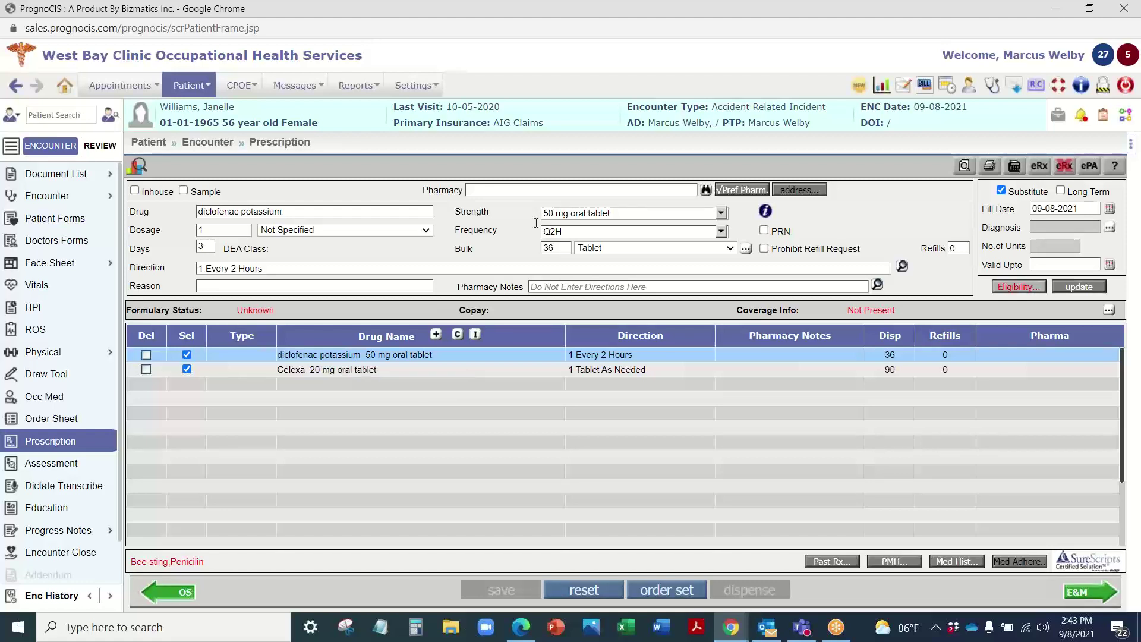
left_click(736, 191)
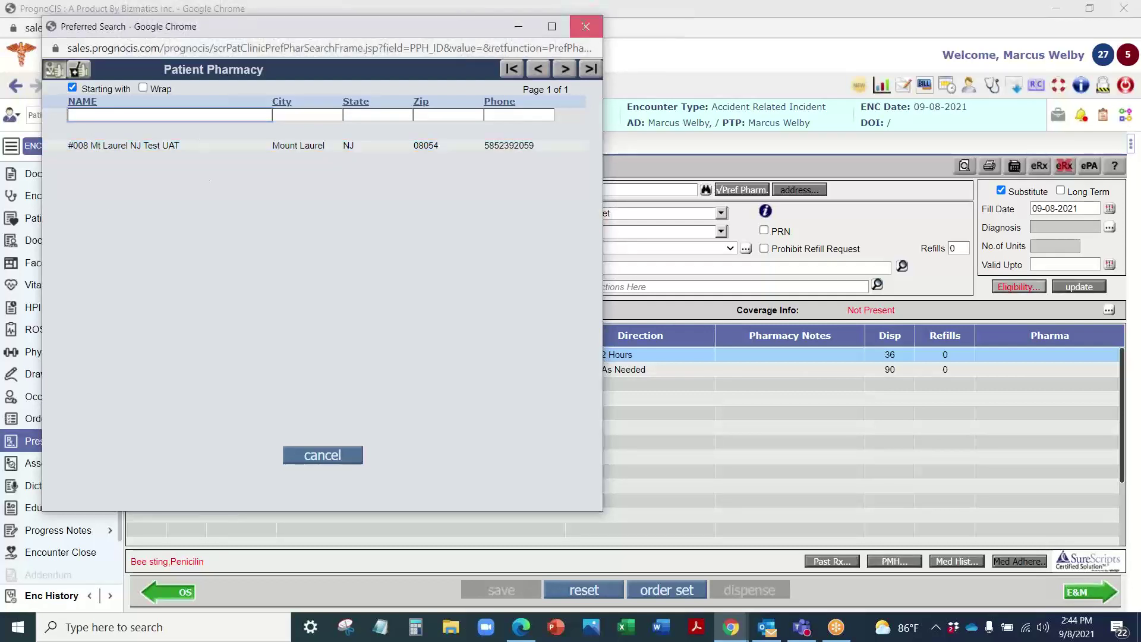
left_click(586, 29)
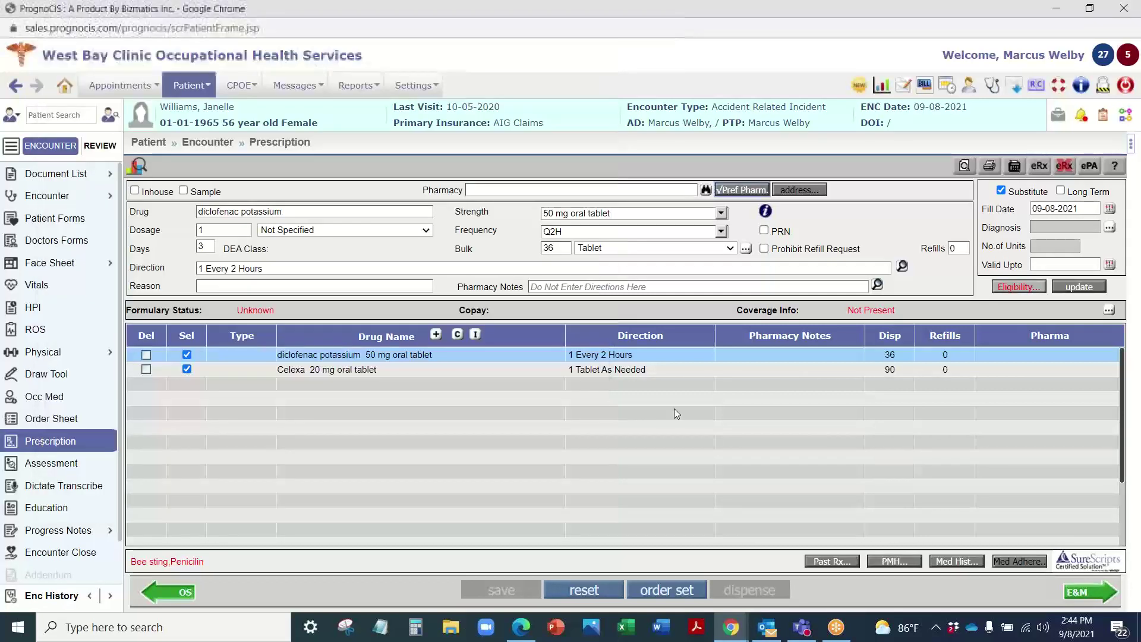
Step: Add a new Celebrex 50 mg capsule prescription
left_click(327, 381)
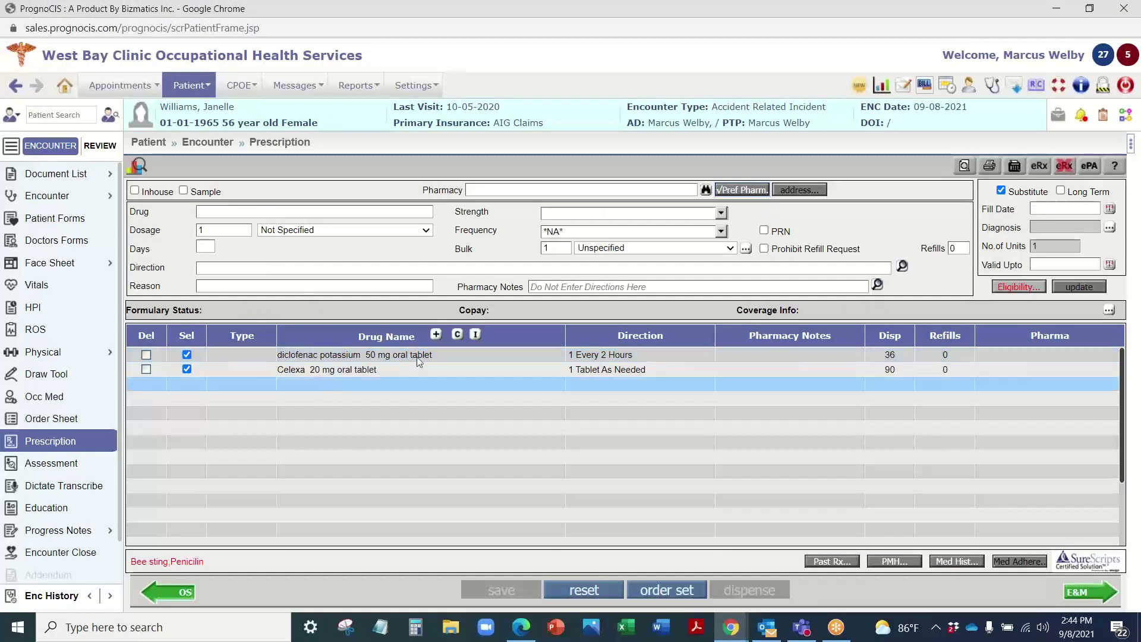
left_click(436, 338)
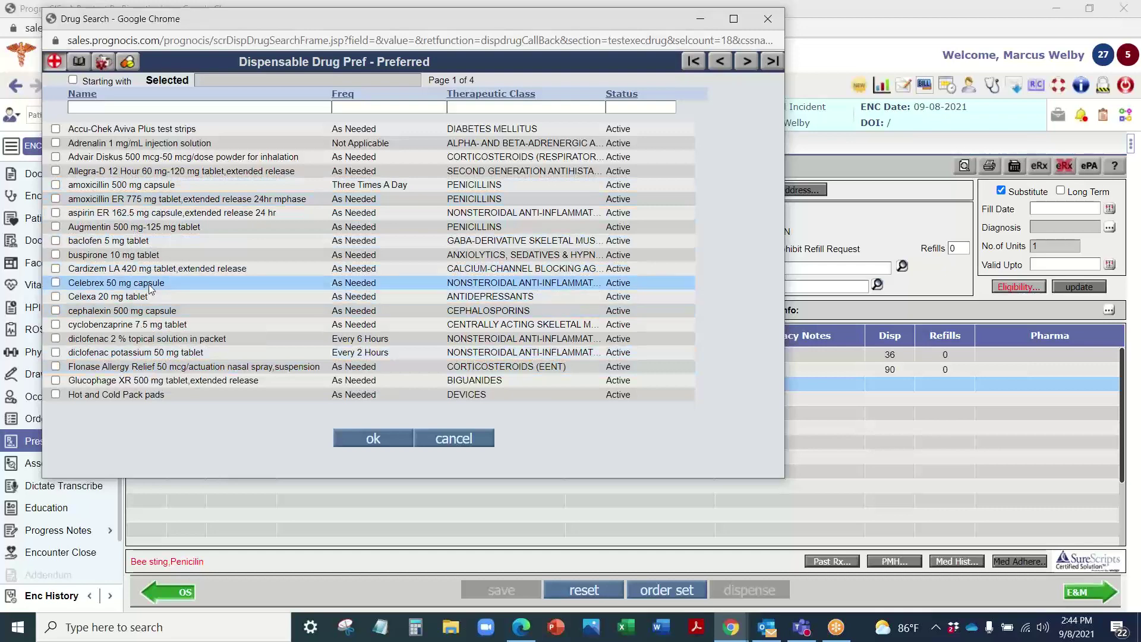
left_click(57, 283)
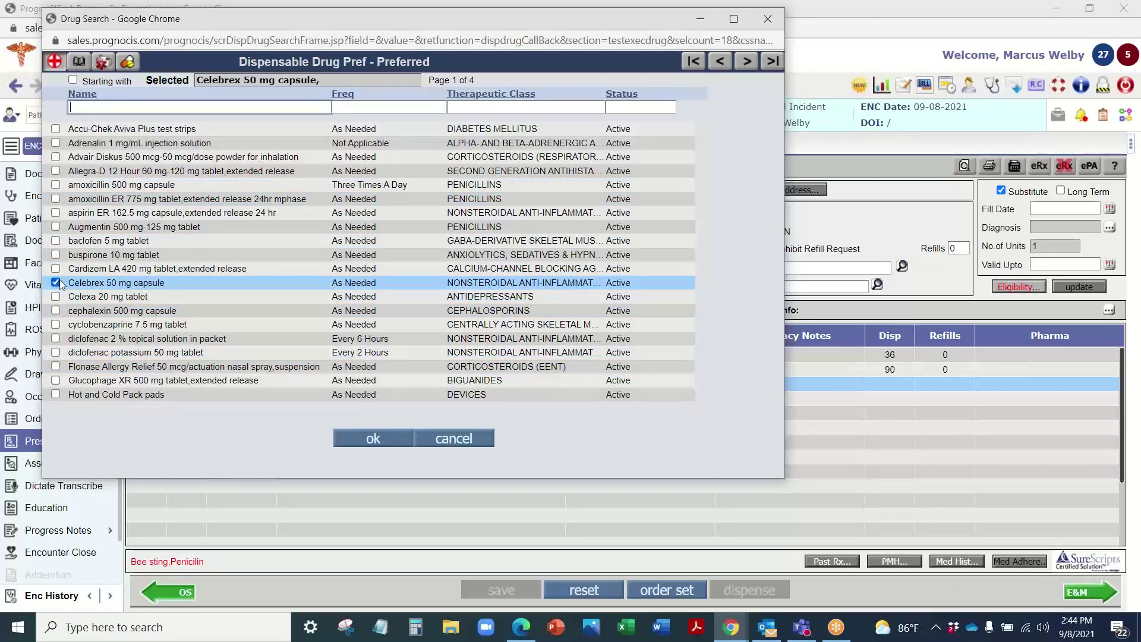
left_click(364, 440)
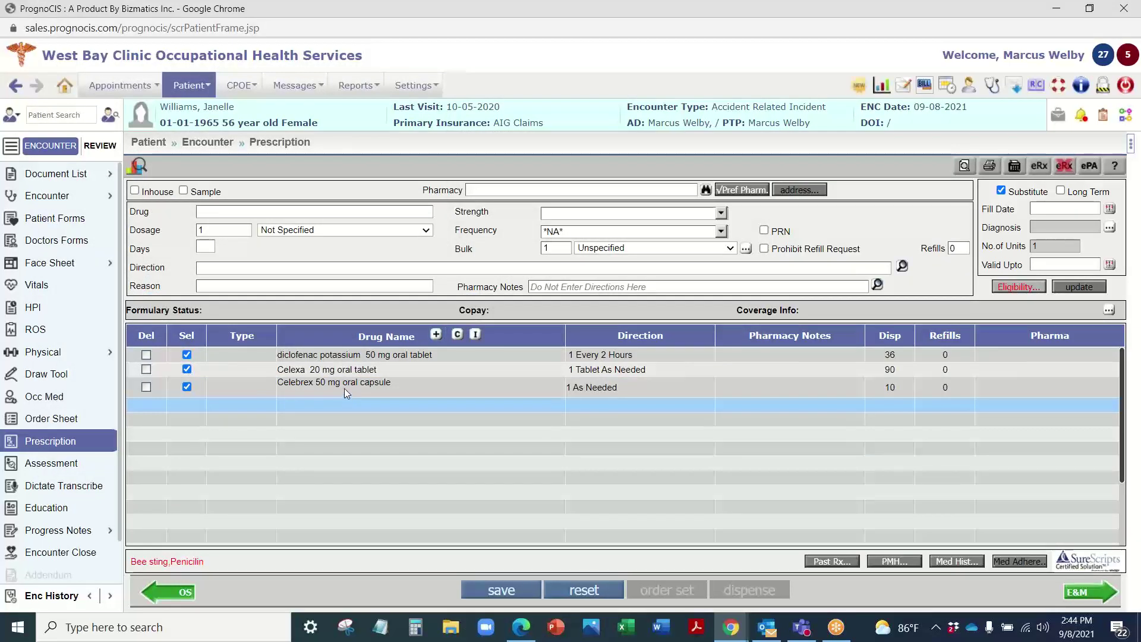
Step: Set the Celebrex dosage to Capsule and frequency to Q4H, and apply the update
left_click(345, 231)
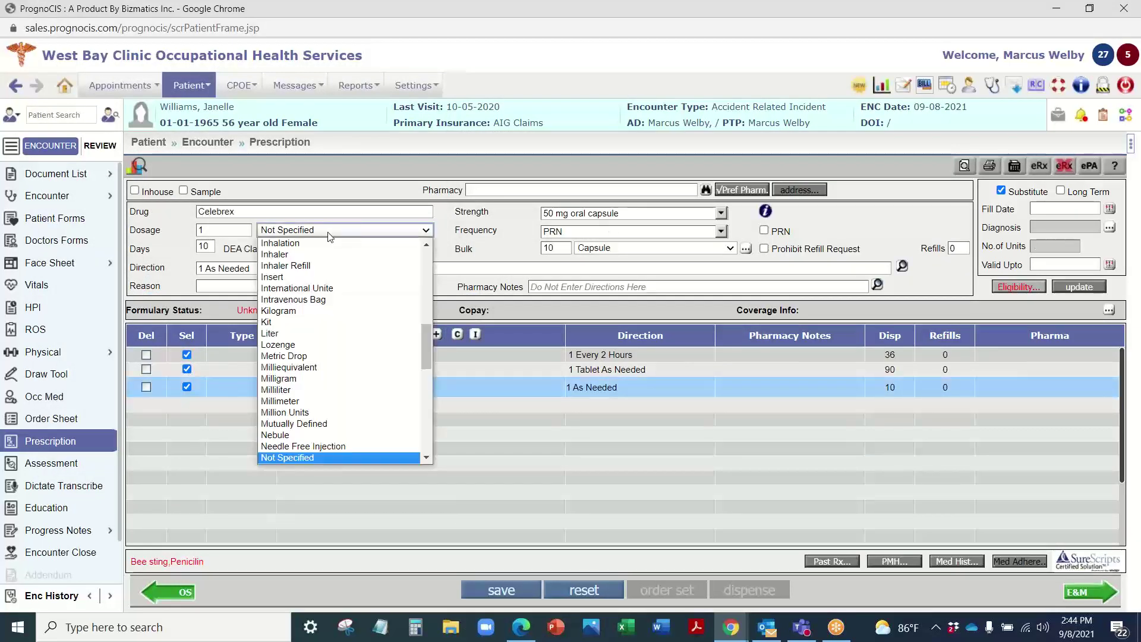
scroll(309, 284, "up", 6)
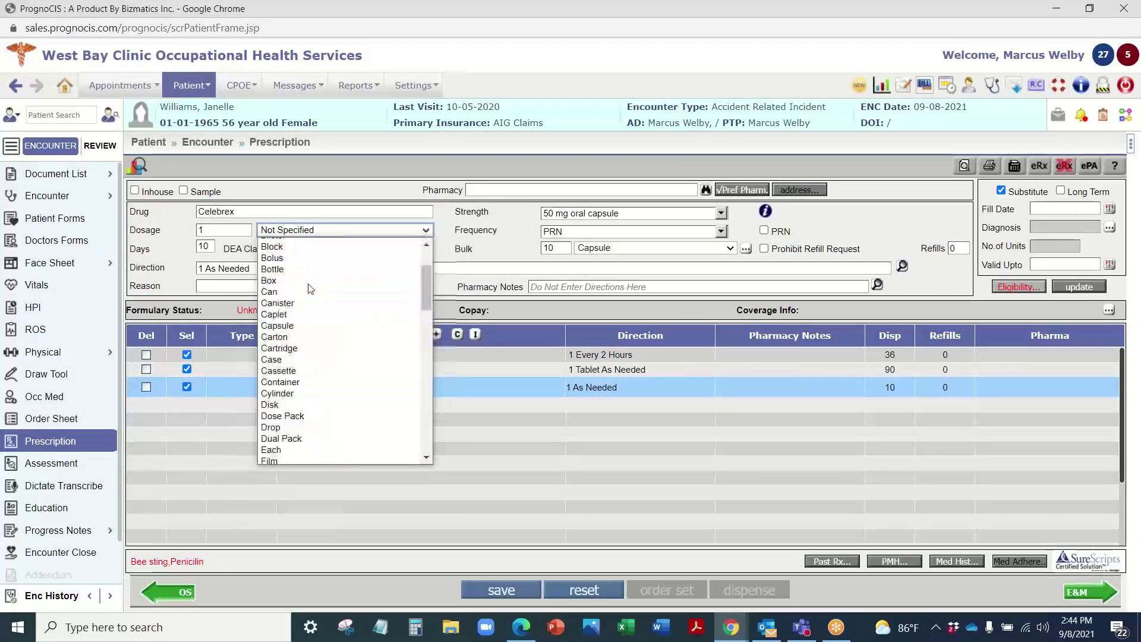
left_click(303, 327)
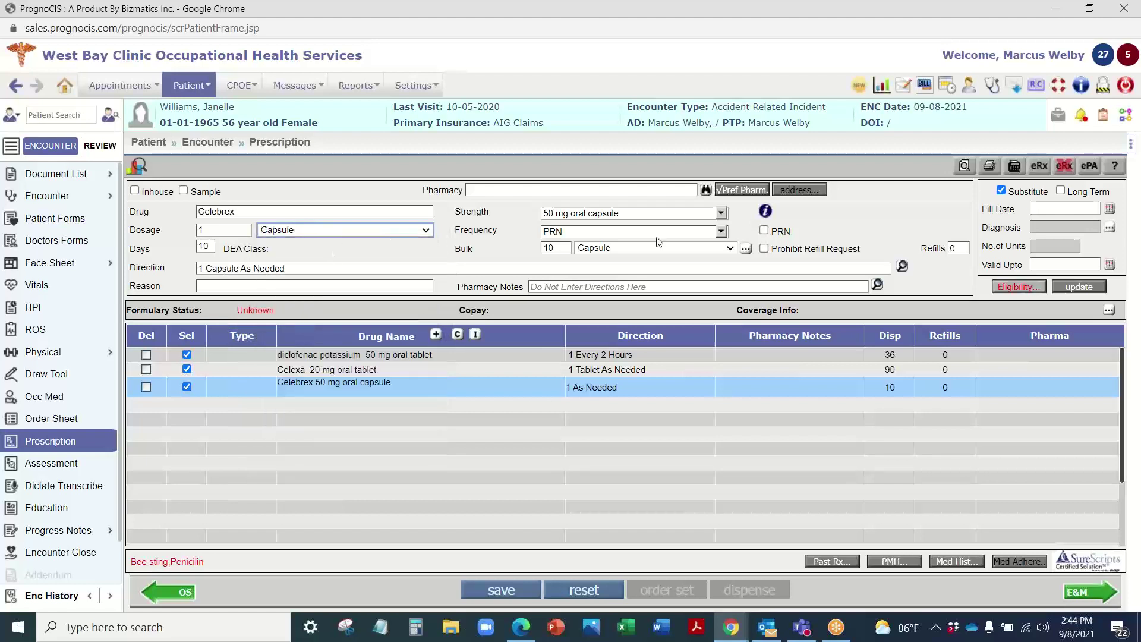
left_click(721, 232)
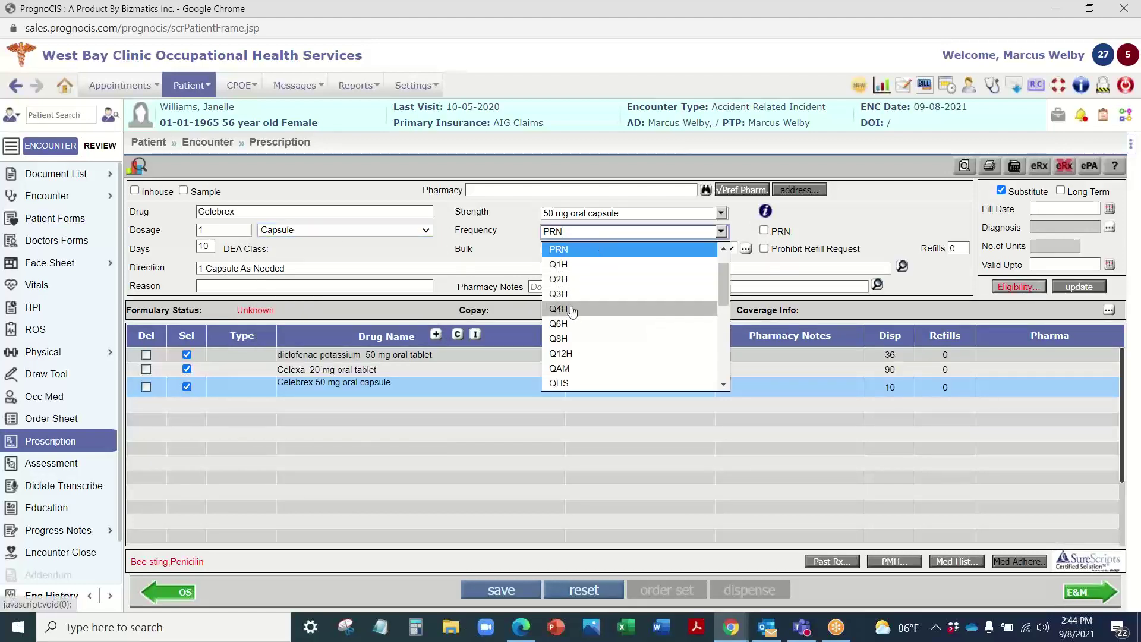
left_click(570, 316)
left_click(1079, 288)
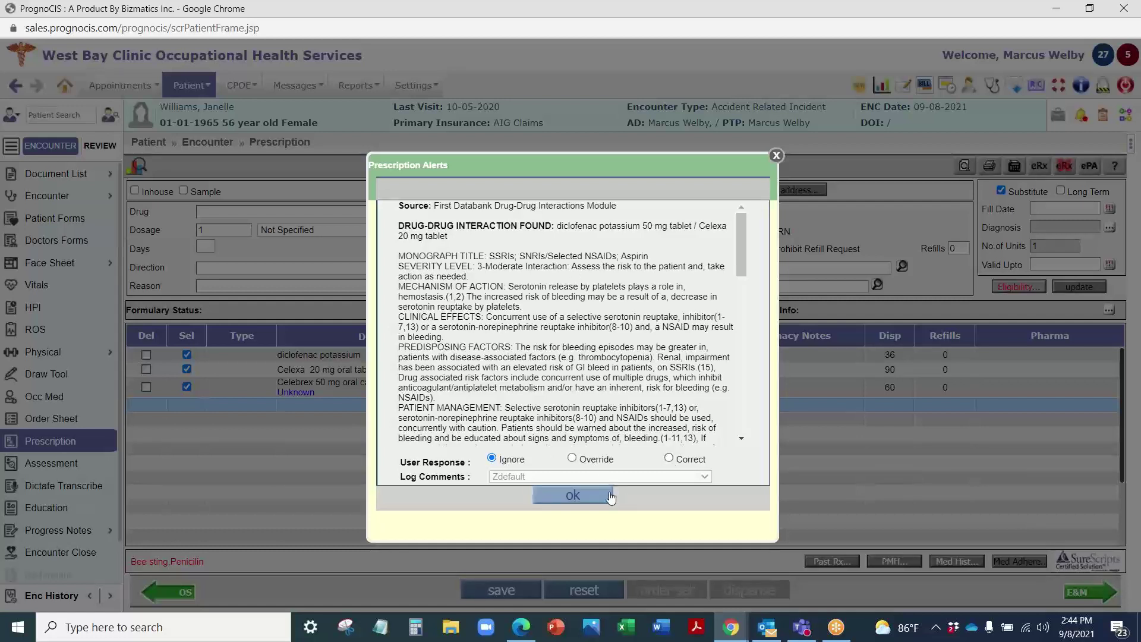
Step: Approve the diclofenac, Celexa and Celebrex prescriptions past the interaction alert and save them to the back pain order set
left_click(573, 495)
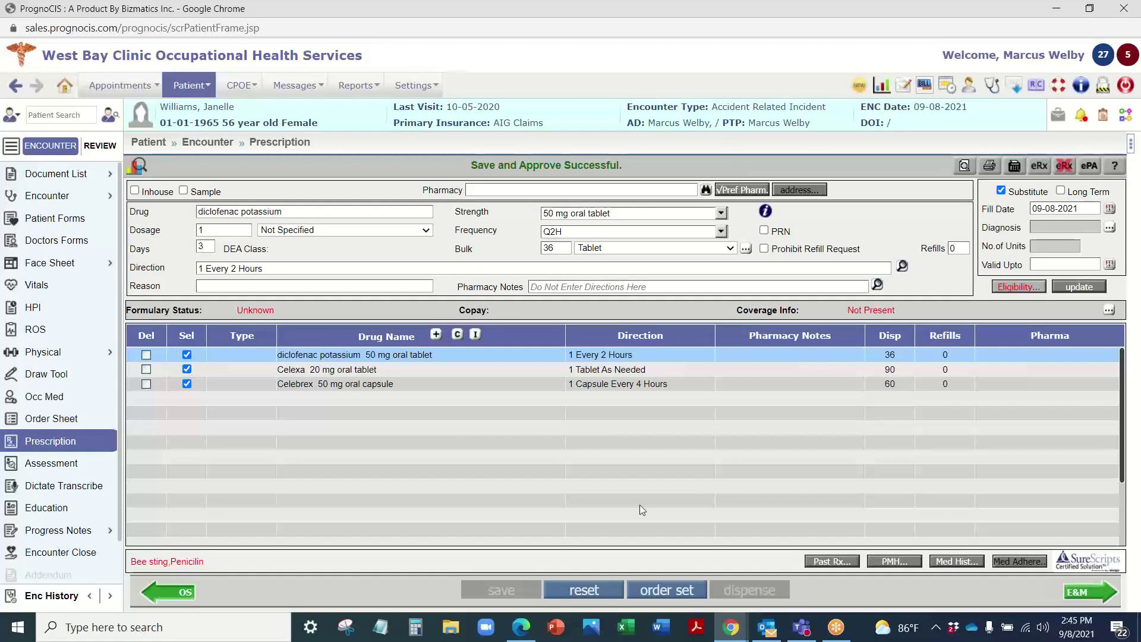
left_click(681, 595)
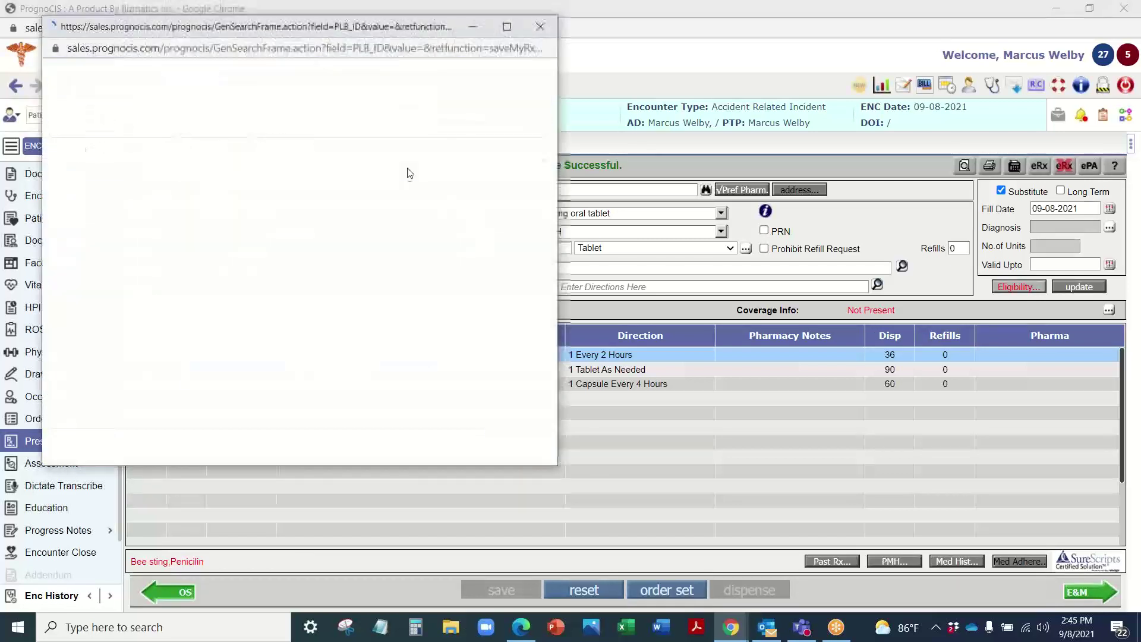
left_click(149, 156)
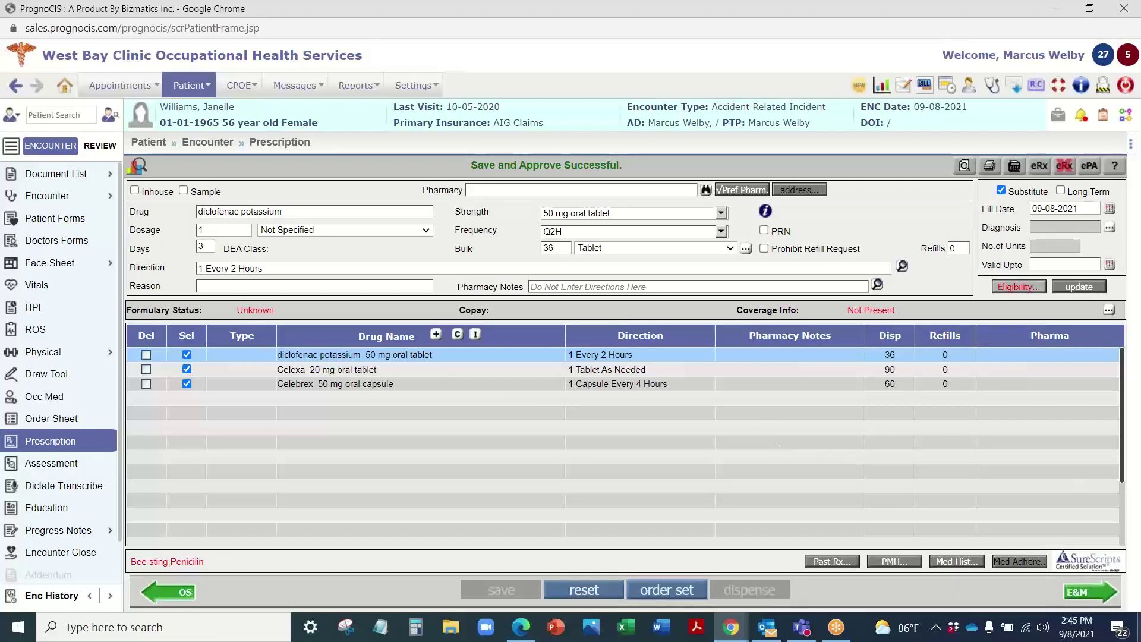
left_click(1089, 591)
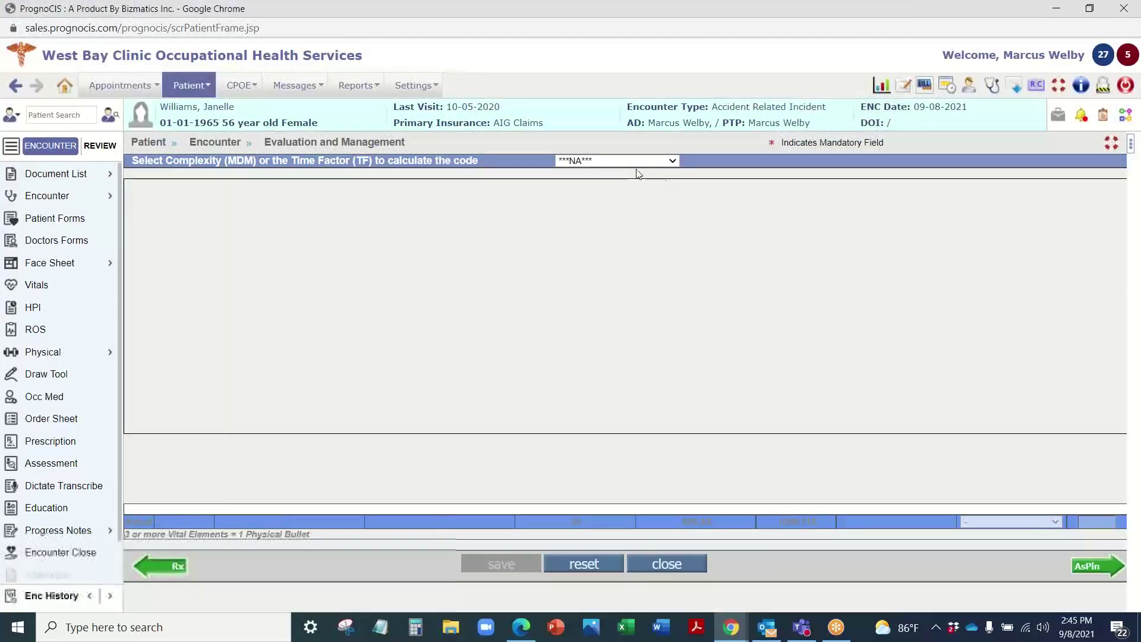
Step: Choose Established Patient and review the Low Complexity MDM and 30-39 minute time criteria
left_click(619, 162)
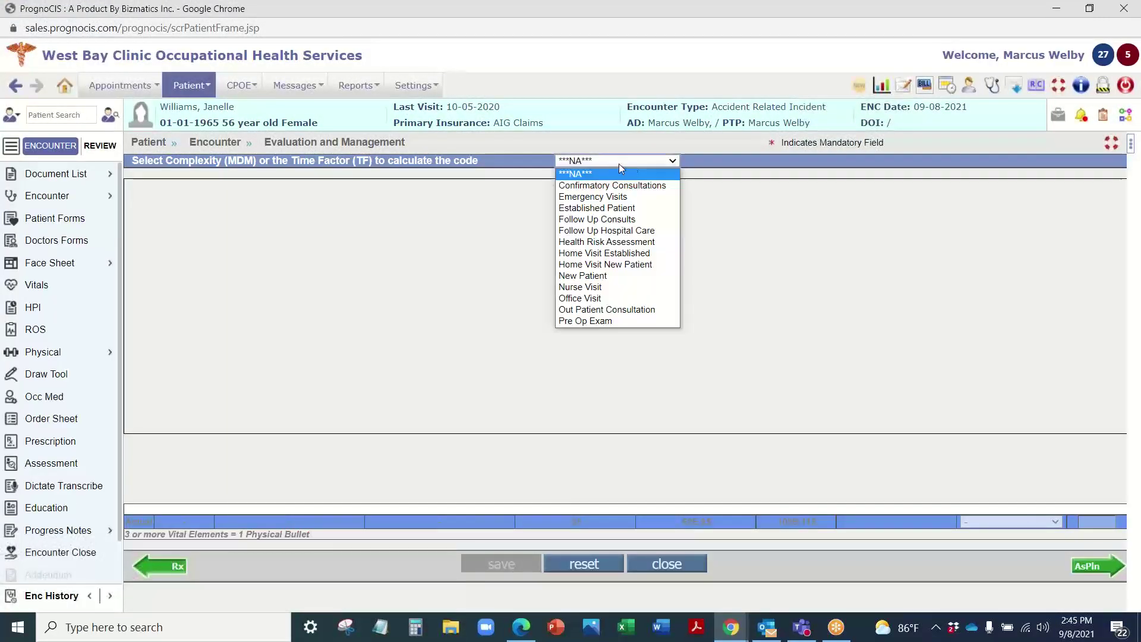
left_click(598, 208)
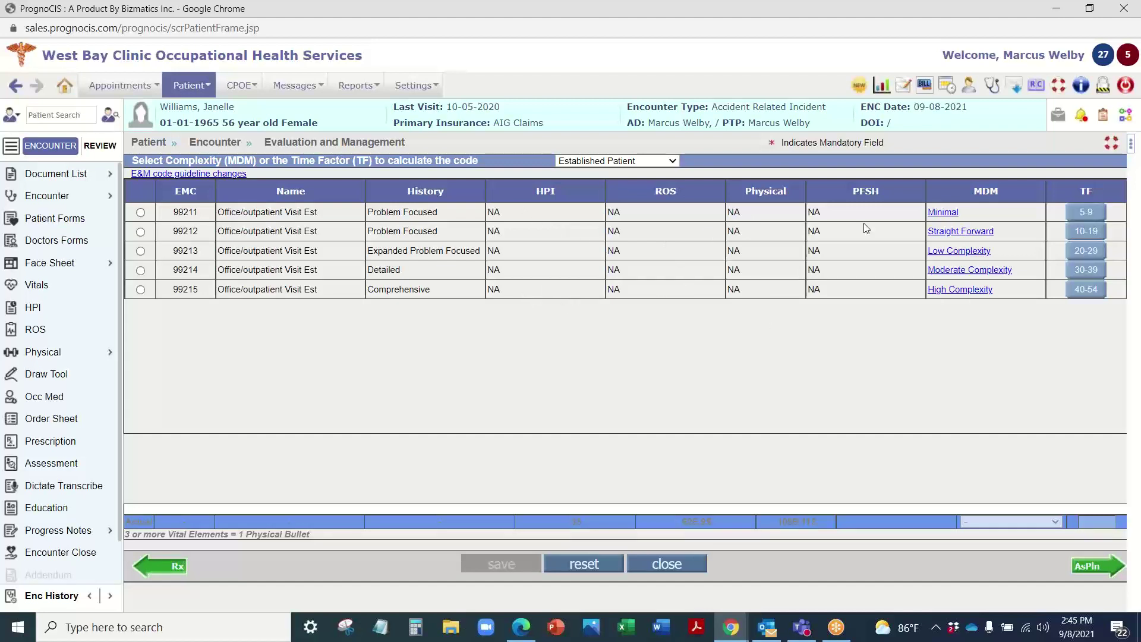
left_click(988, 255)
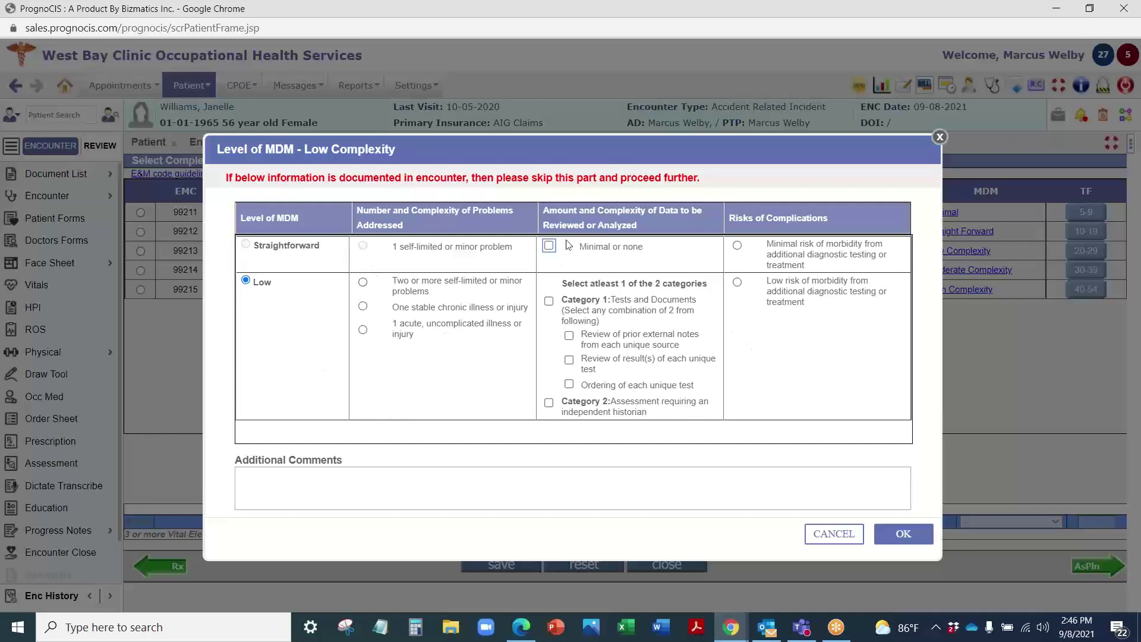
left_click(939, 137)
left_click(1088, 270)
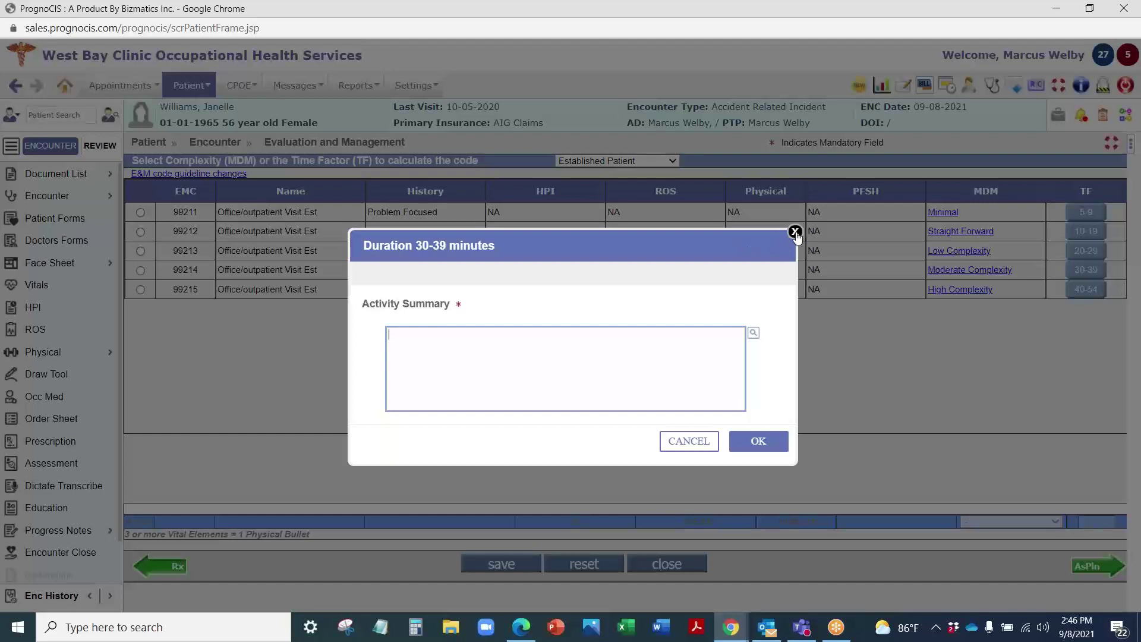
left_click(755, 334)
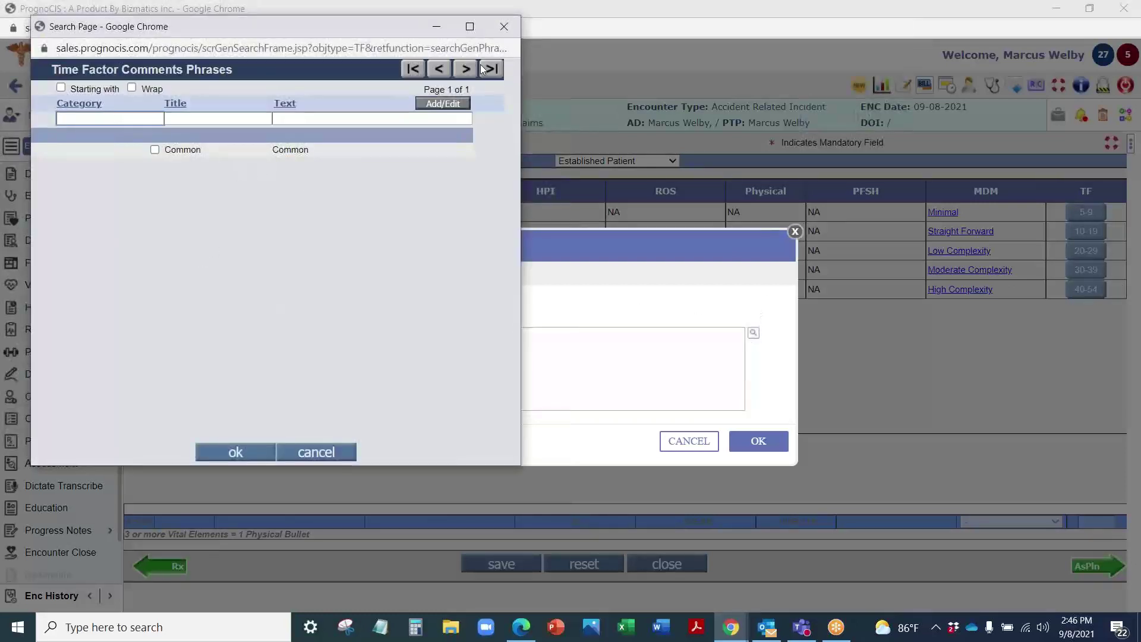
left_click(504, 26)
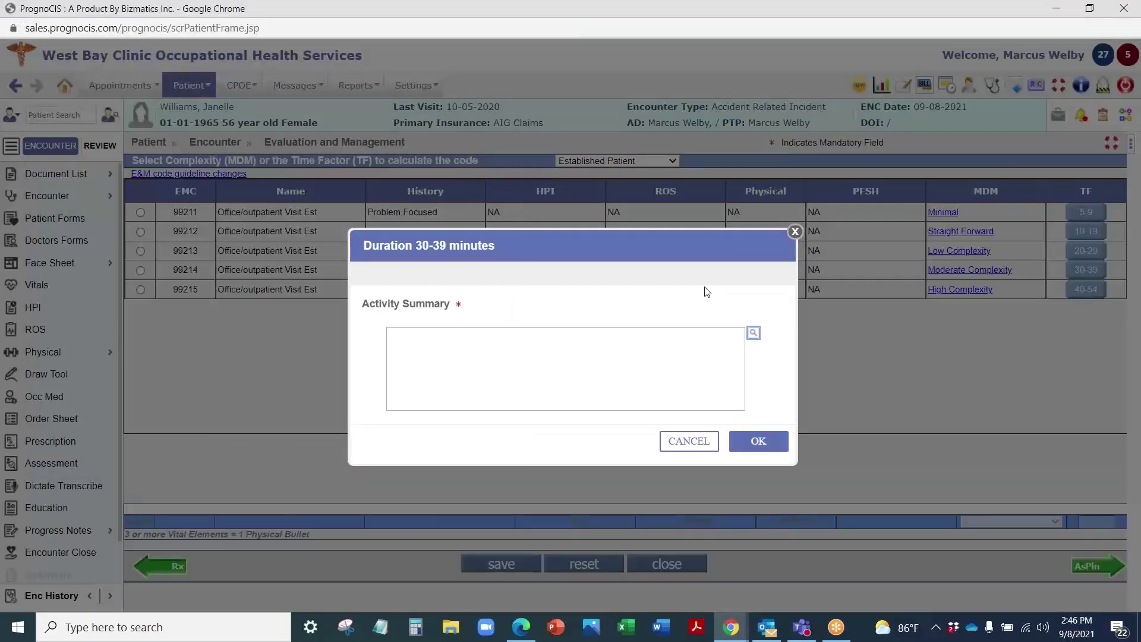
left_click(796, 233)
Step: Select E&M code 99213 for the visit and save it
left_click(140, 252)
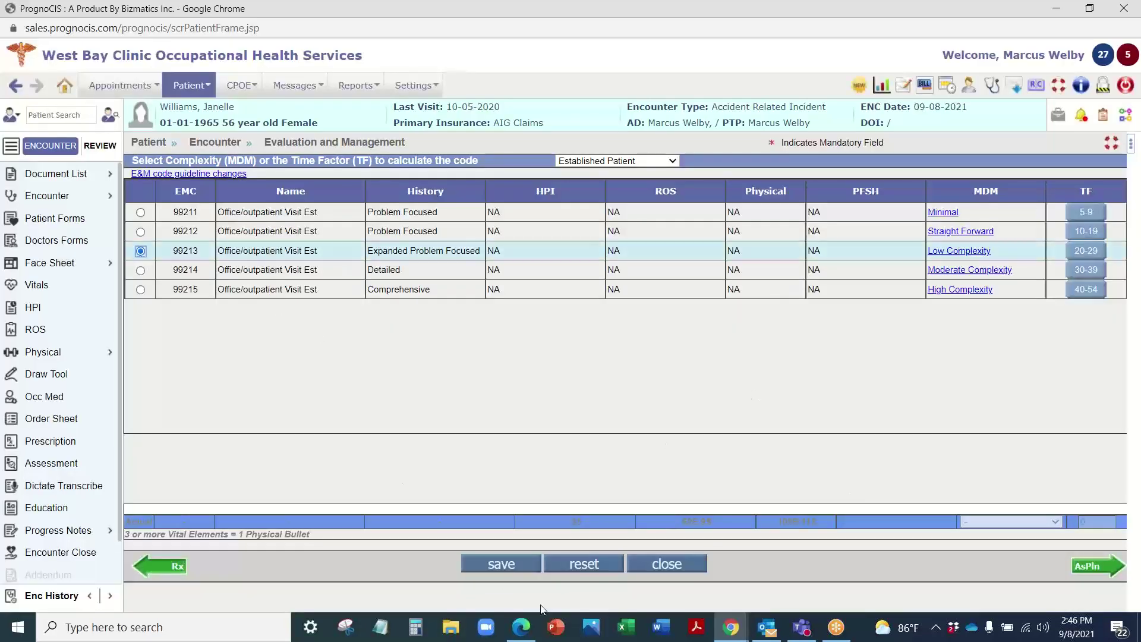
left_click(512, 564)
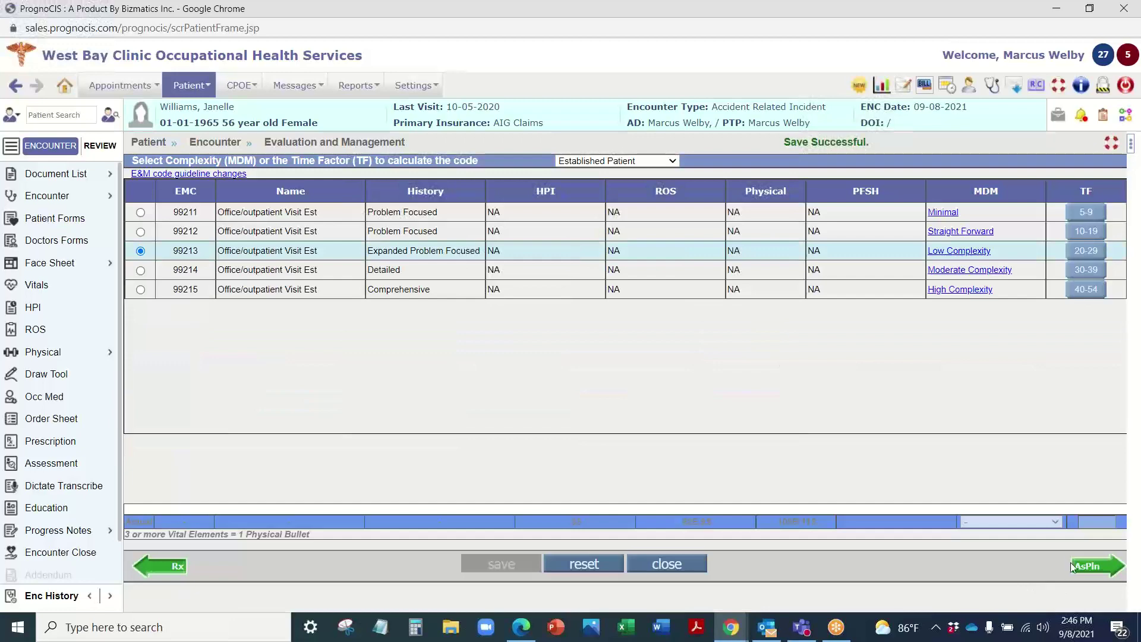
left_click(1074, 566)
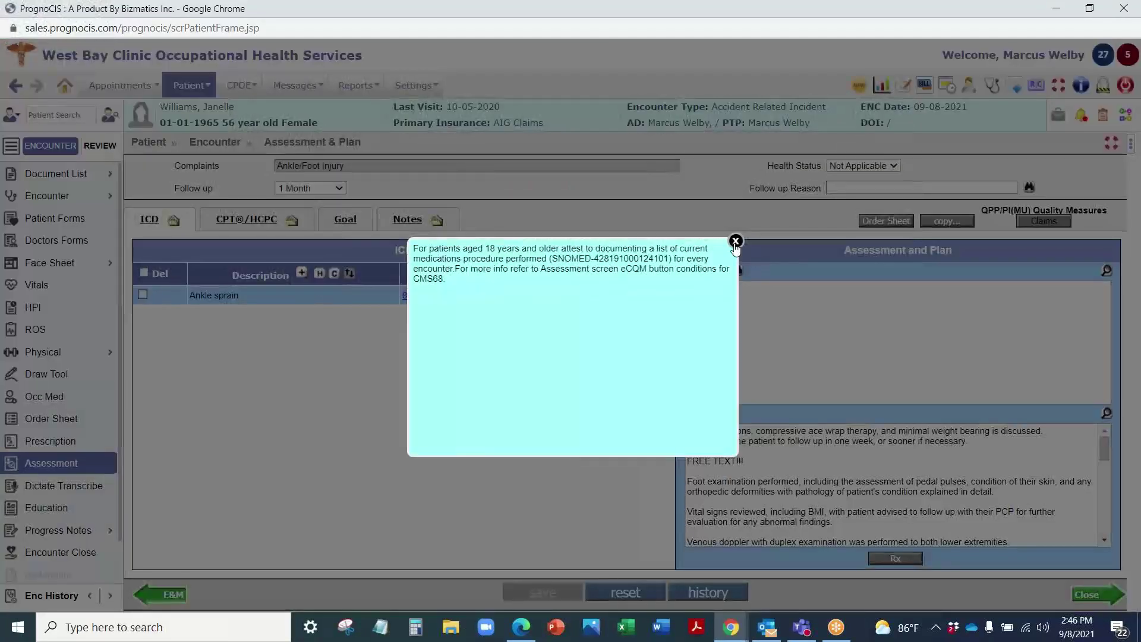
Step: Dismiss the quality-measure alert and pick Anterior chest wall pain from the preferred diagnoses
left_click(734, 242)
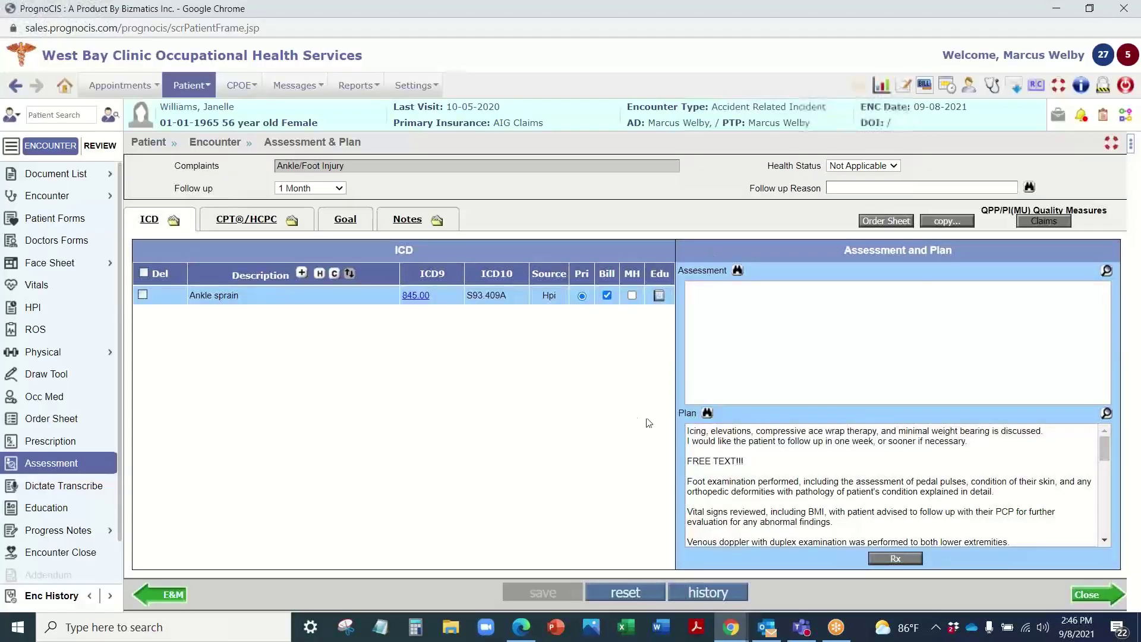
left_click(301, 275)
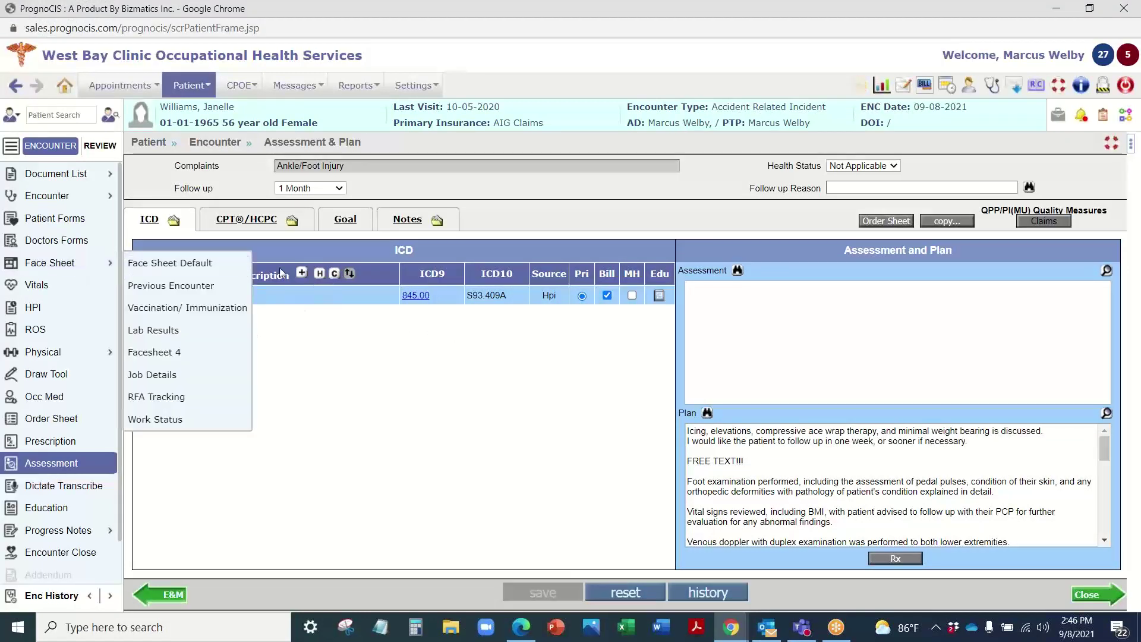
left_click(302, 276)
left_click(301, 275)
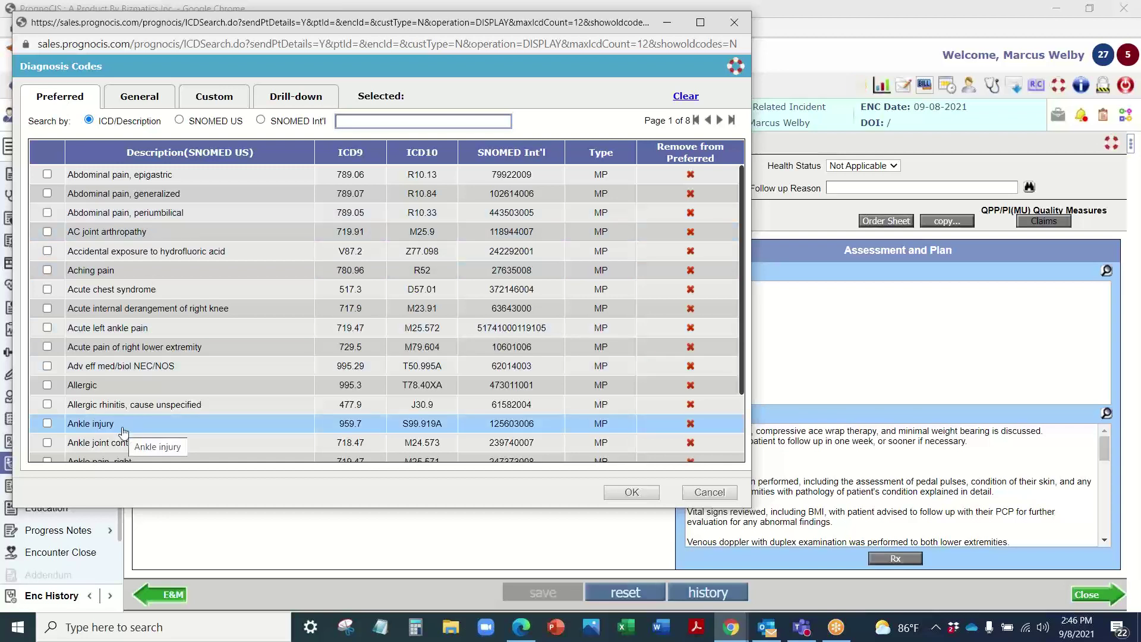
scroll(119, 357, "down", 2)
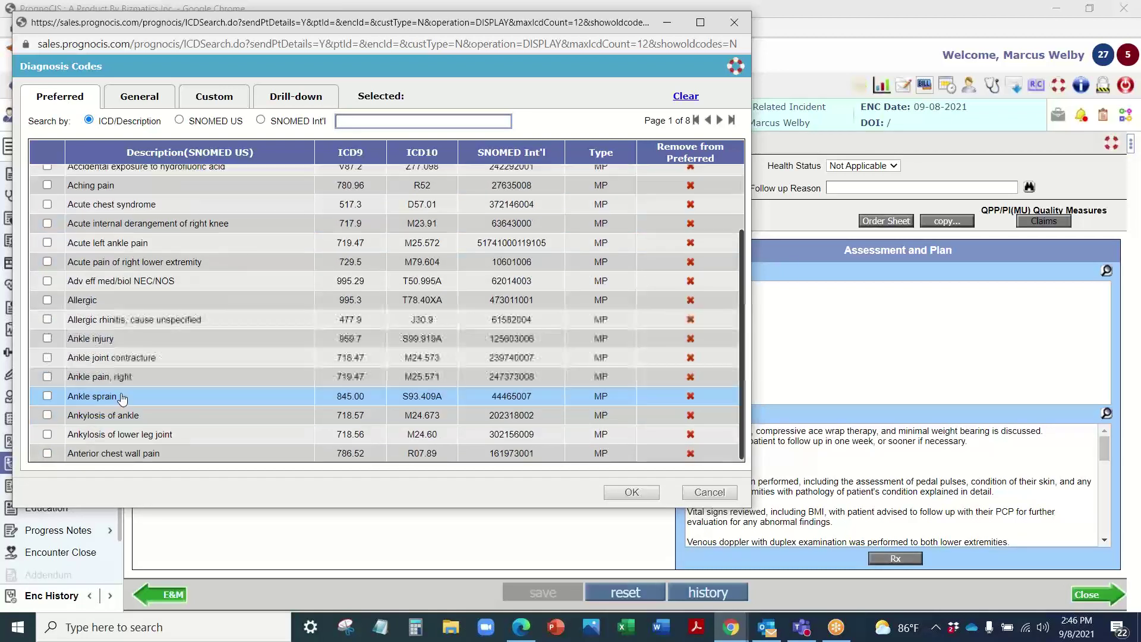
left_click(220, 454)
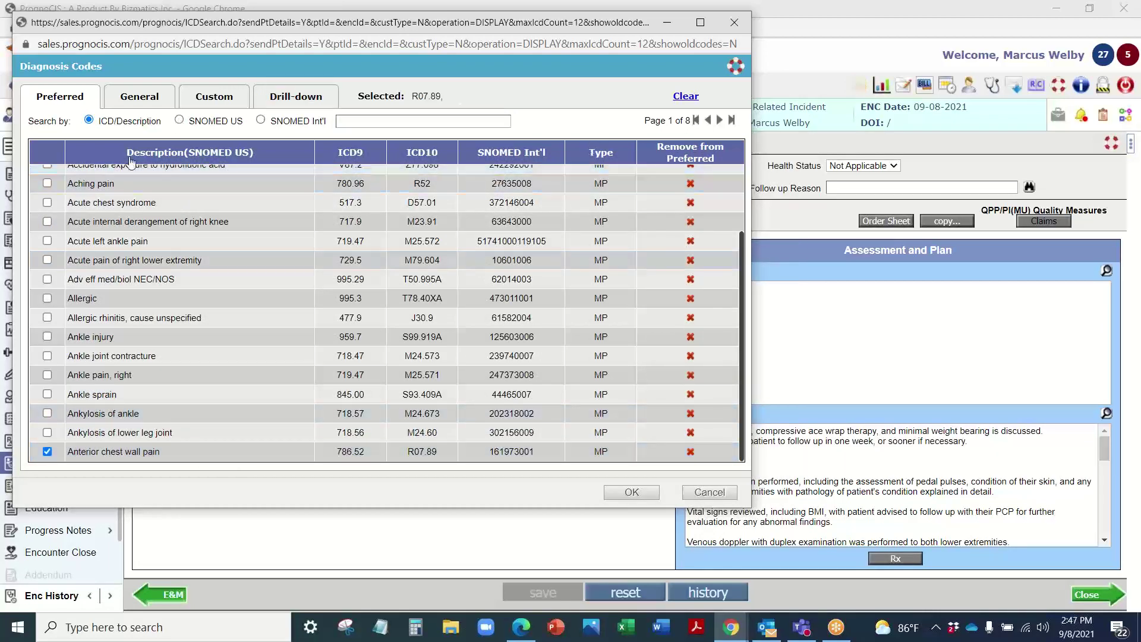
Step: Search the general list for 'knee', add knee pain with avascular necrosis, and save the diagnoses
left_click(162, 97)
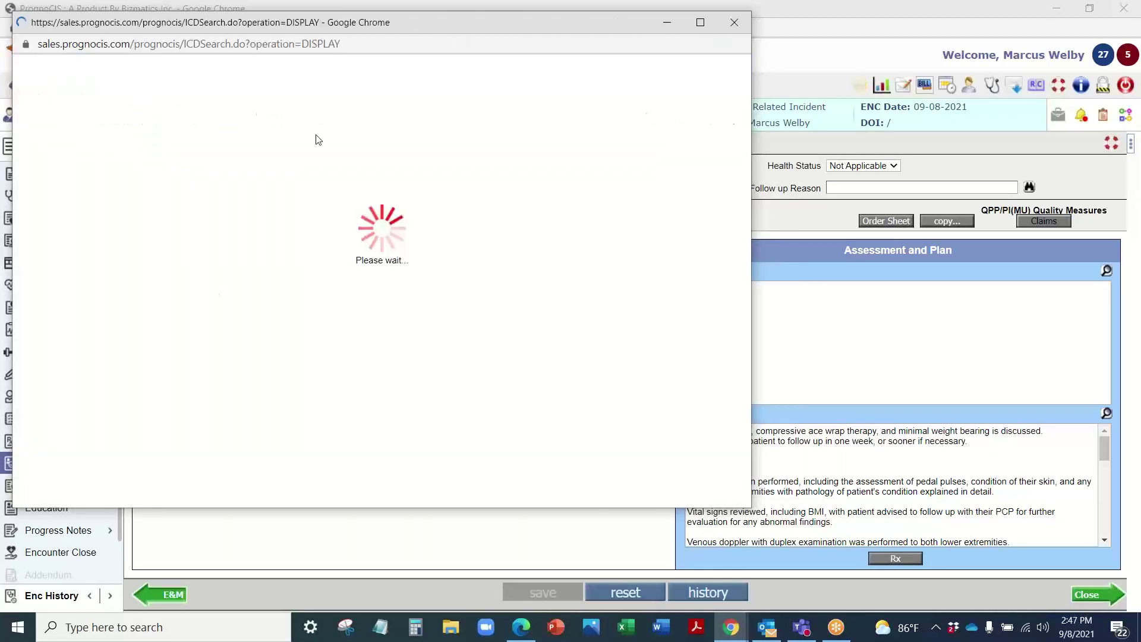
type("knee pain")
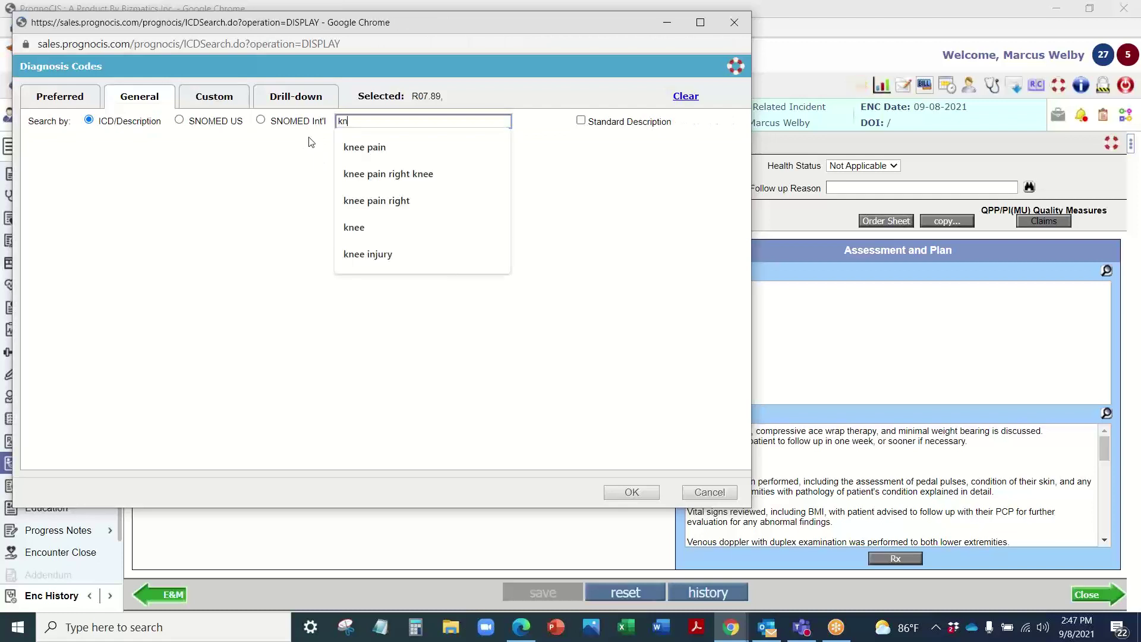
left_click(379, 146)
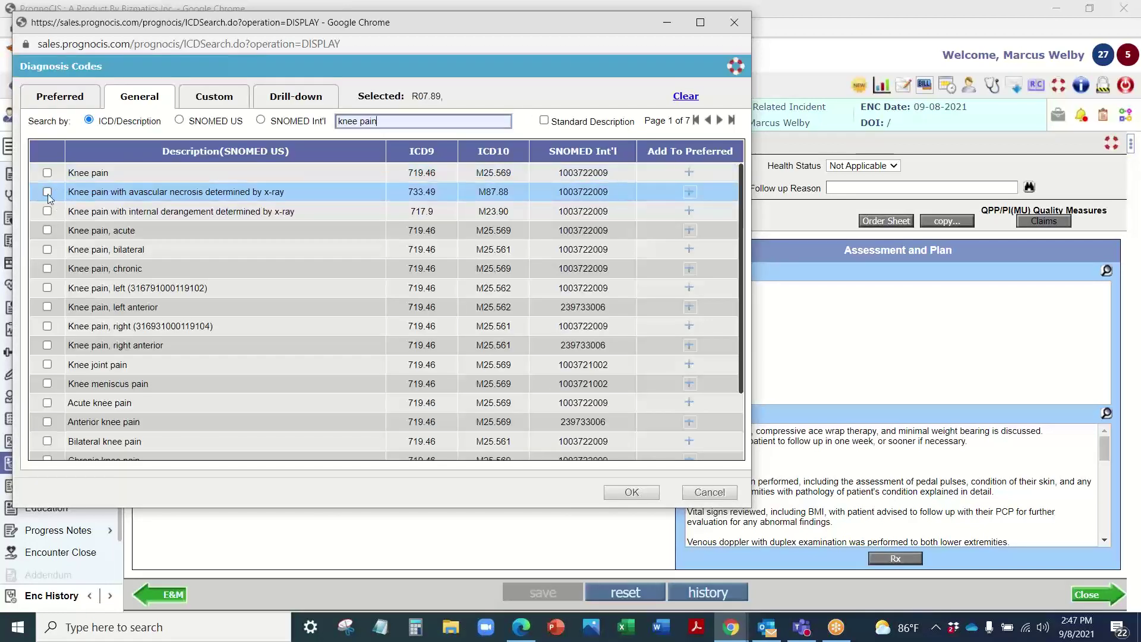
left_click(47, 192)
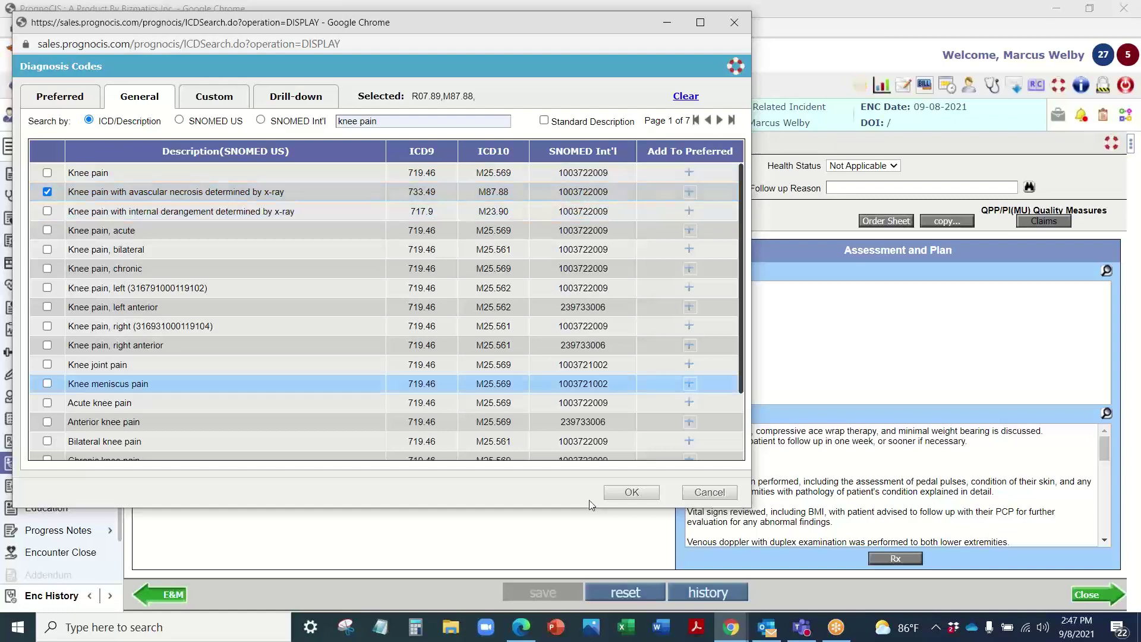
left_click(629, 493)
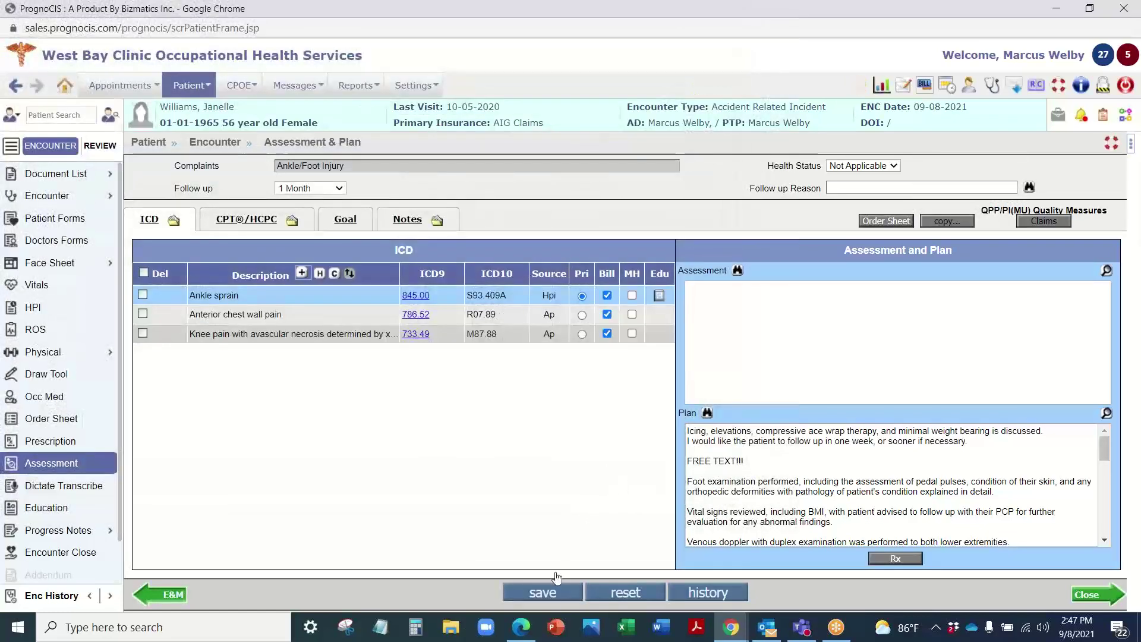
left_click(555, 580)
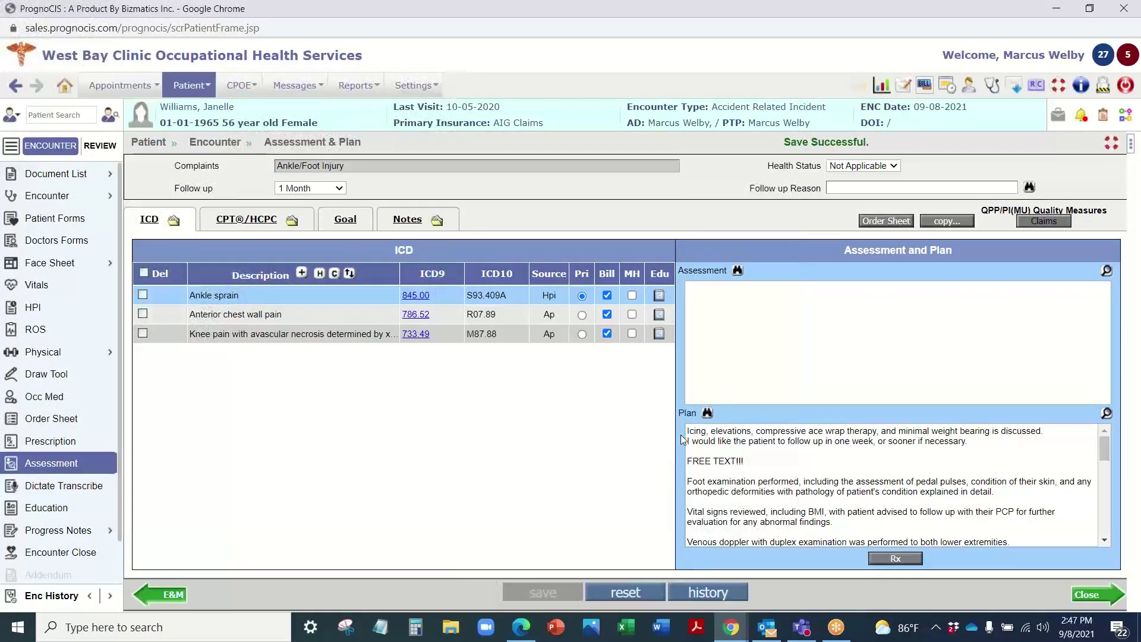
Step: Review the Assessment & Plan note text
left_click_drag(688, 431, 690, 532)
left_click(911, 485)
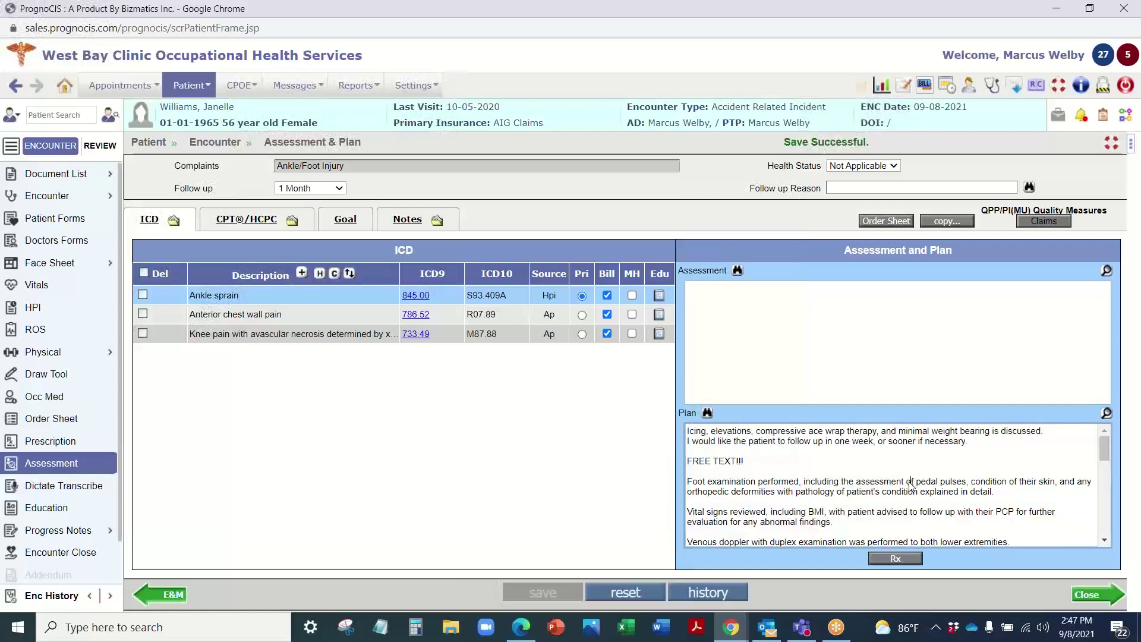
scroll(826, 461, "down", 10)
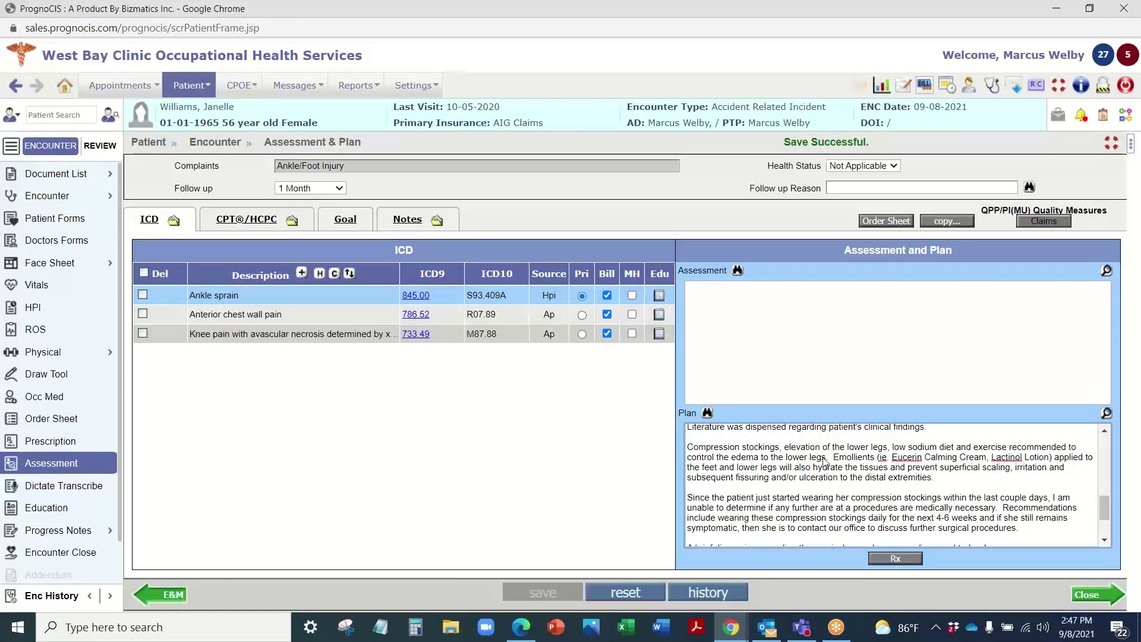
scroll(825, 461, "down", 3)
scroll(823, 463, "up", 10)
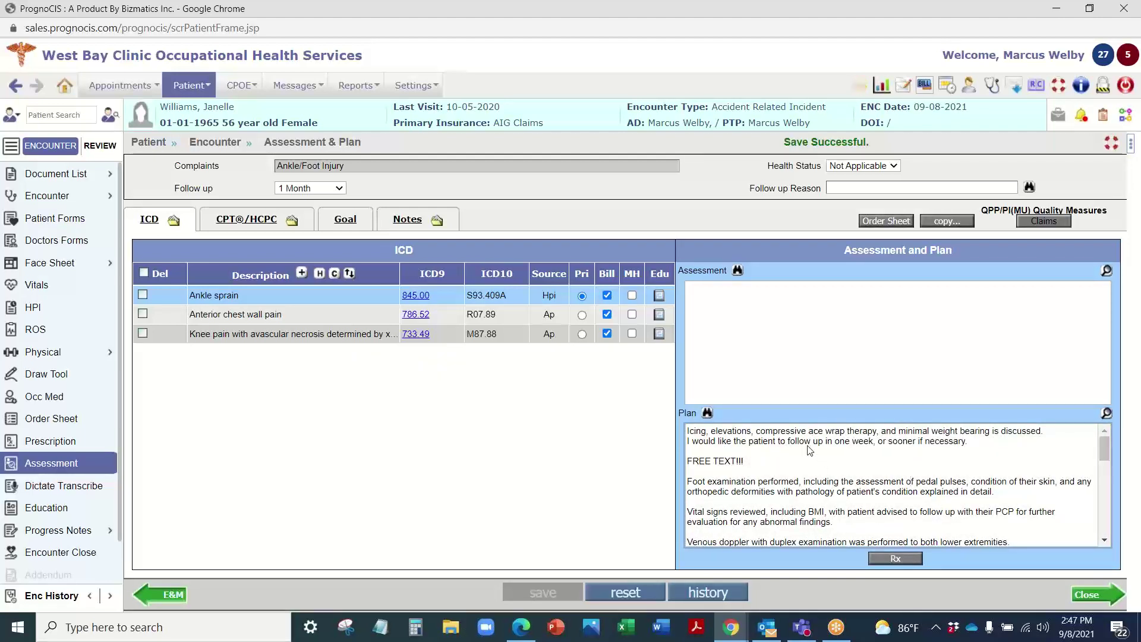
Step: Close the plan note phrases list and show patient education for Ankle sprain
left_click(707, 412)
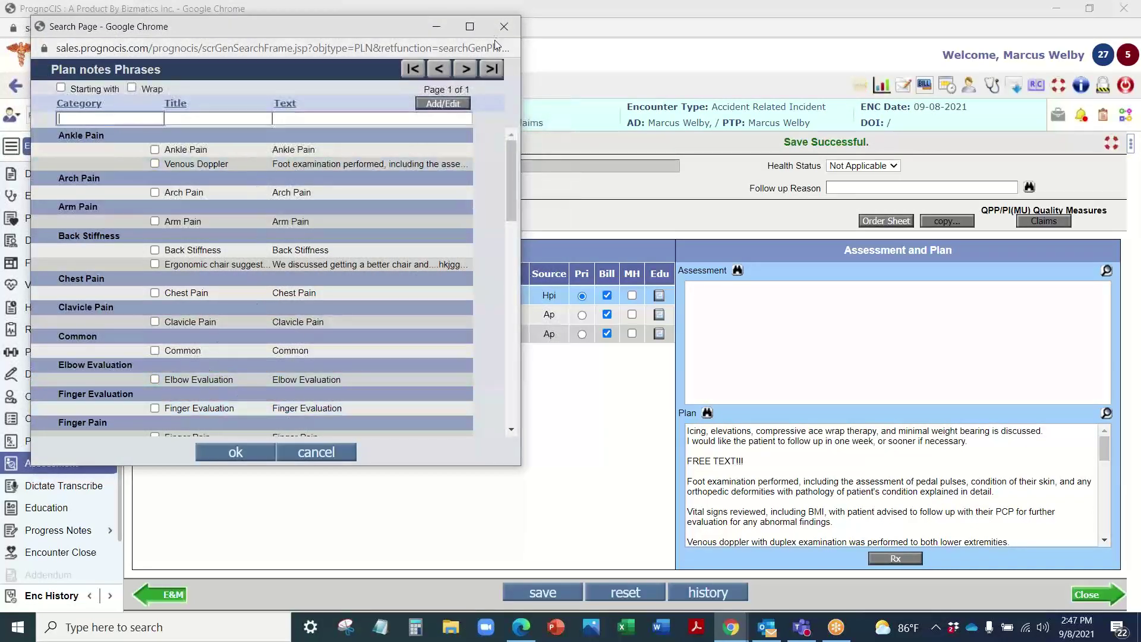
left_click(504, 26)
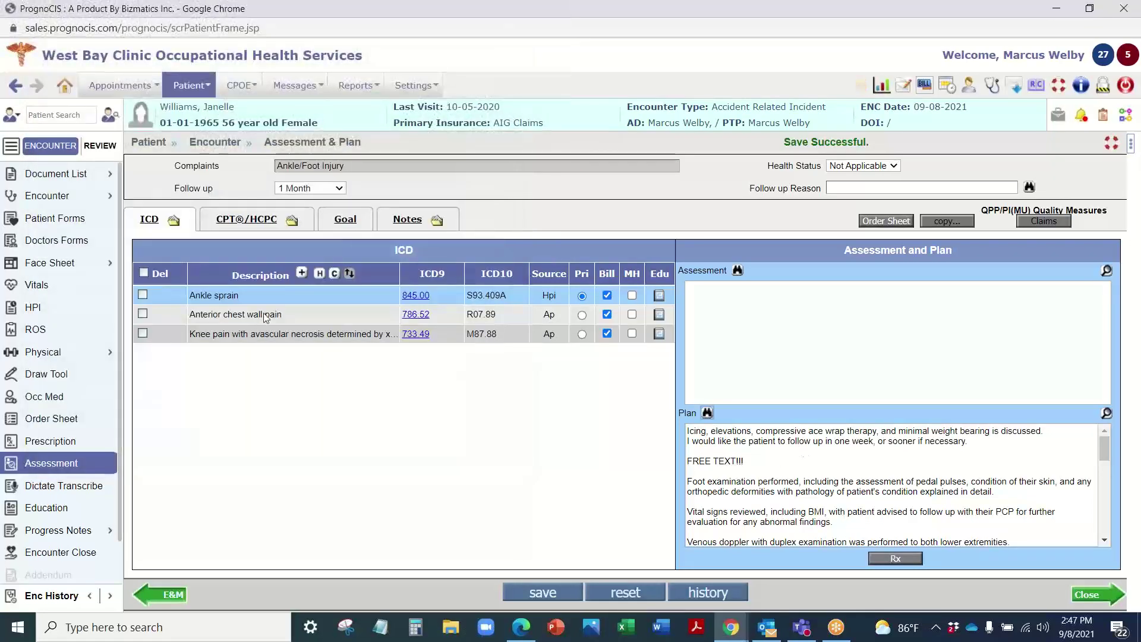
left_click(658, 295)
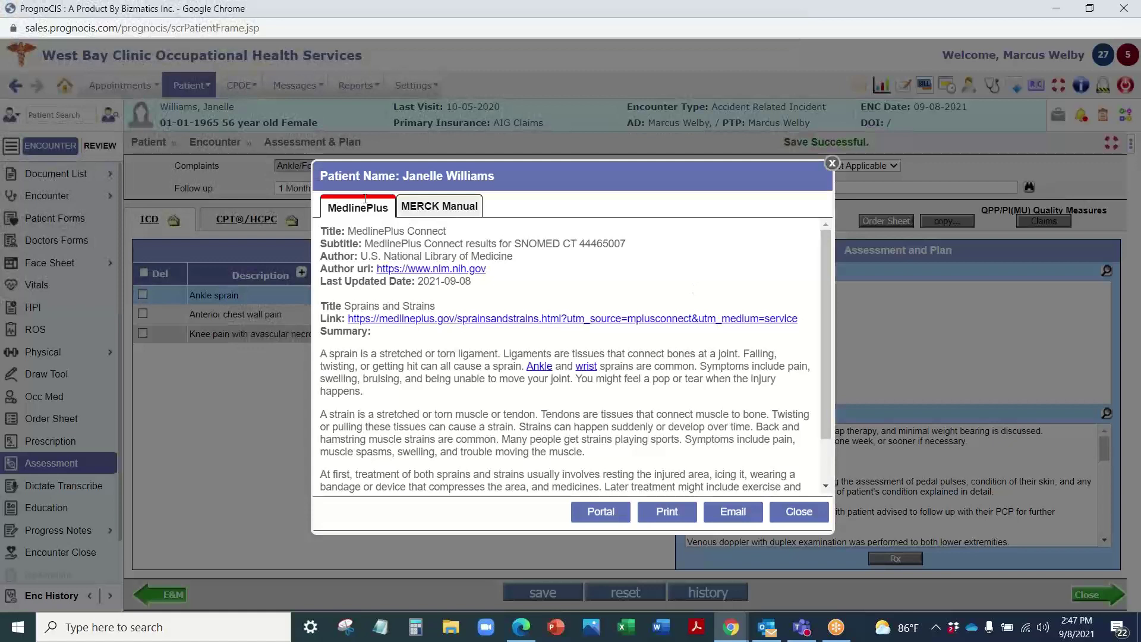
Step: Compare the MERCK Manual and MedlinePlus sprain content, then close the education window
left_click(428, 214)
left_click(358, 206)
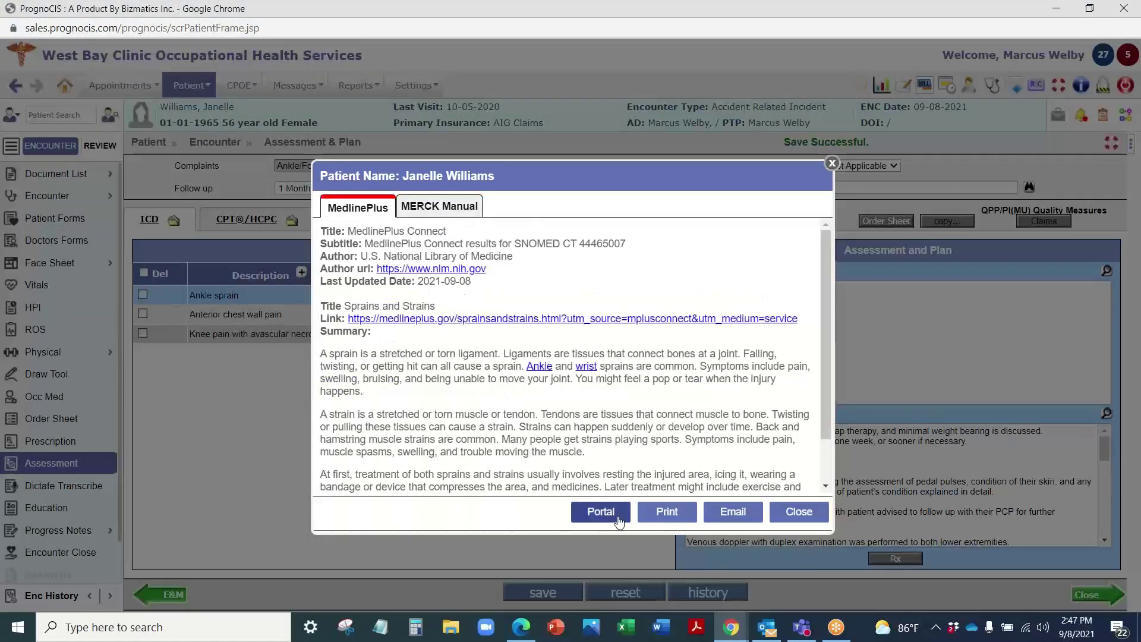
left_click(798, 512)
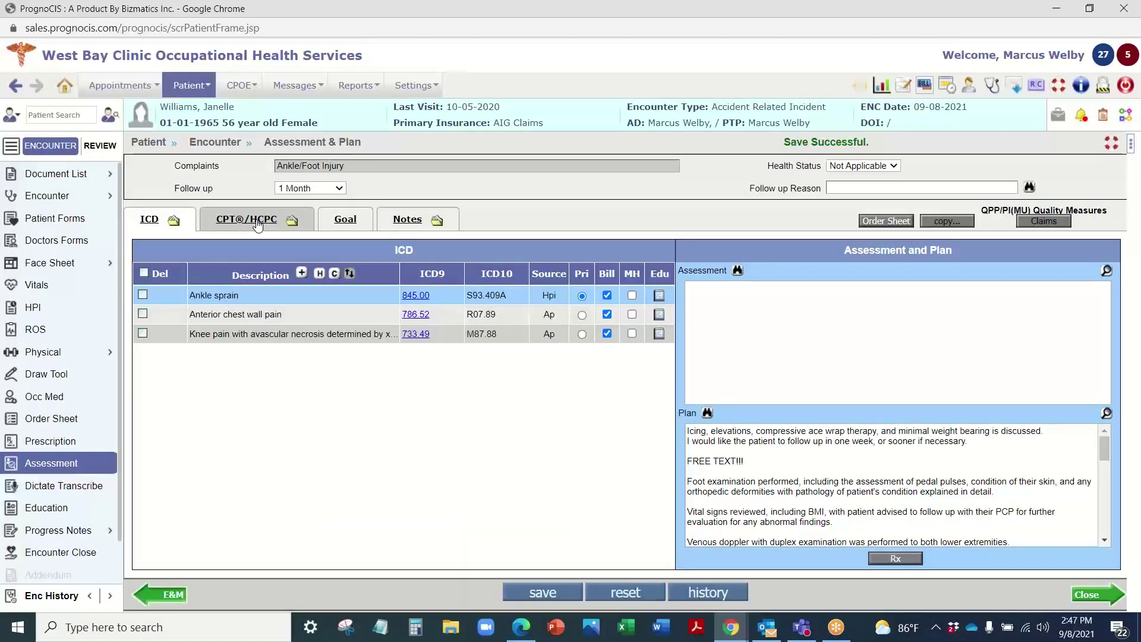
left_click(258, 224)
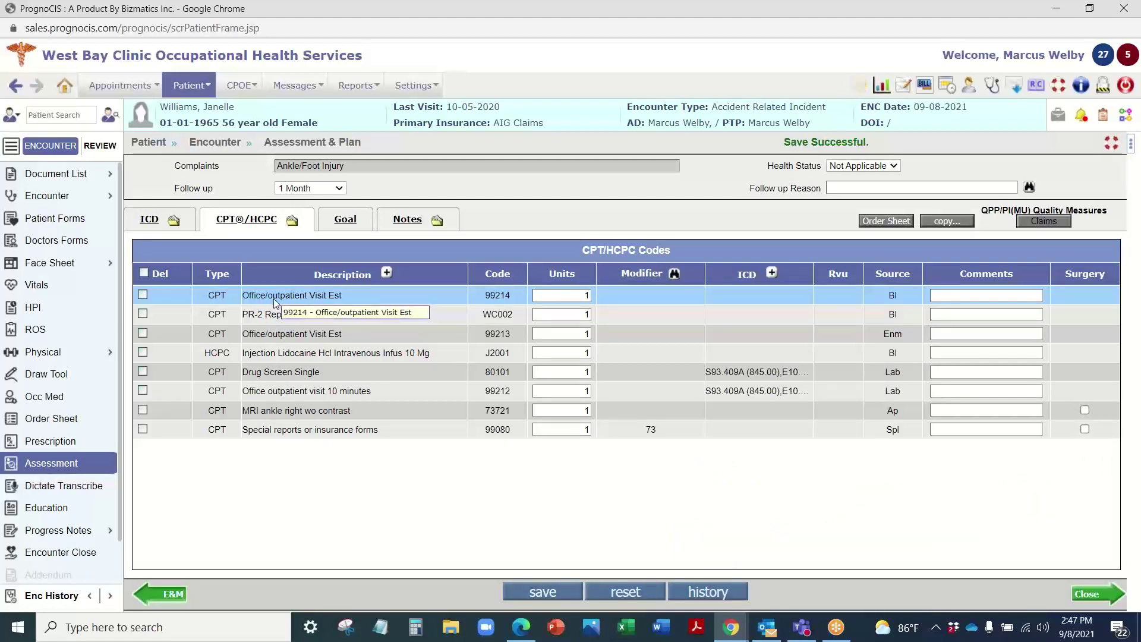
left_click(309, 314)
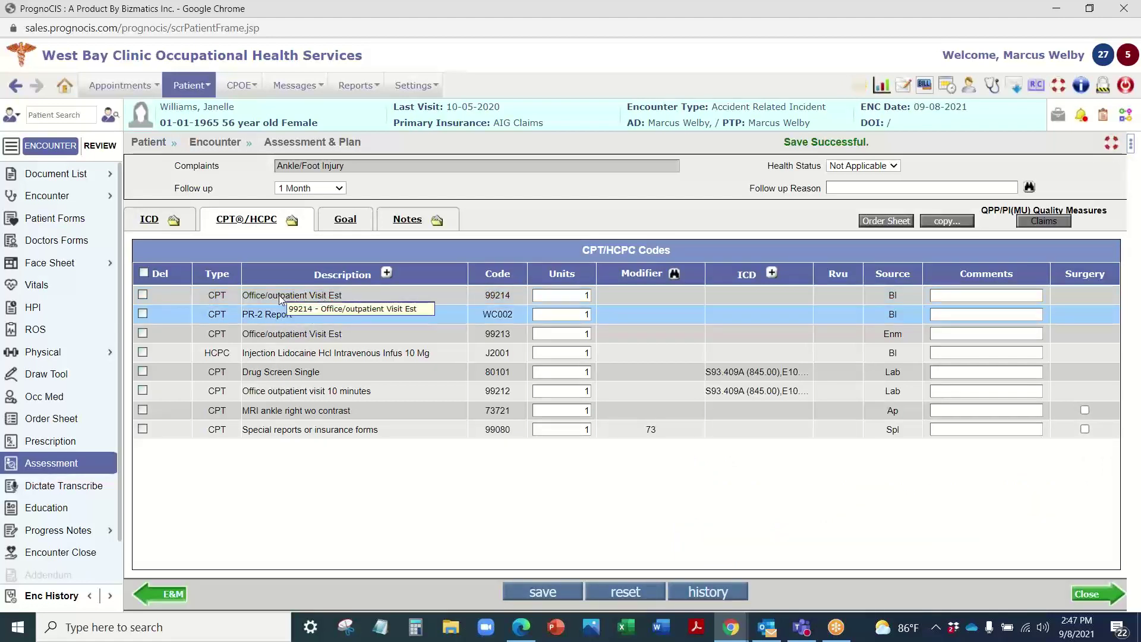
left_click(281, 297)
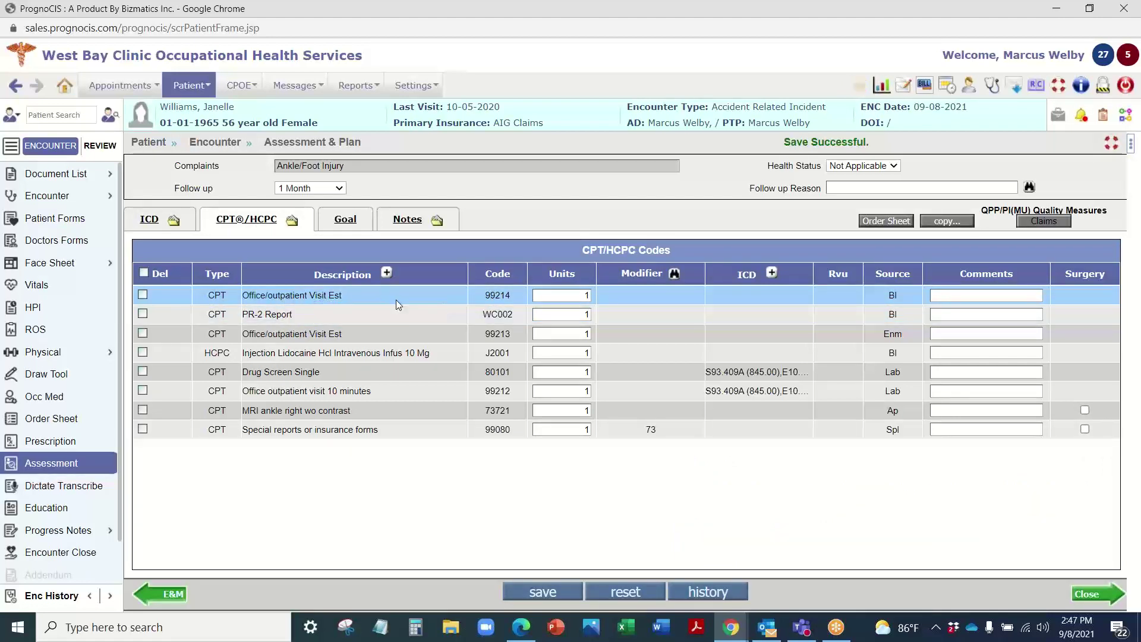
left_click(336, 372)
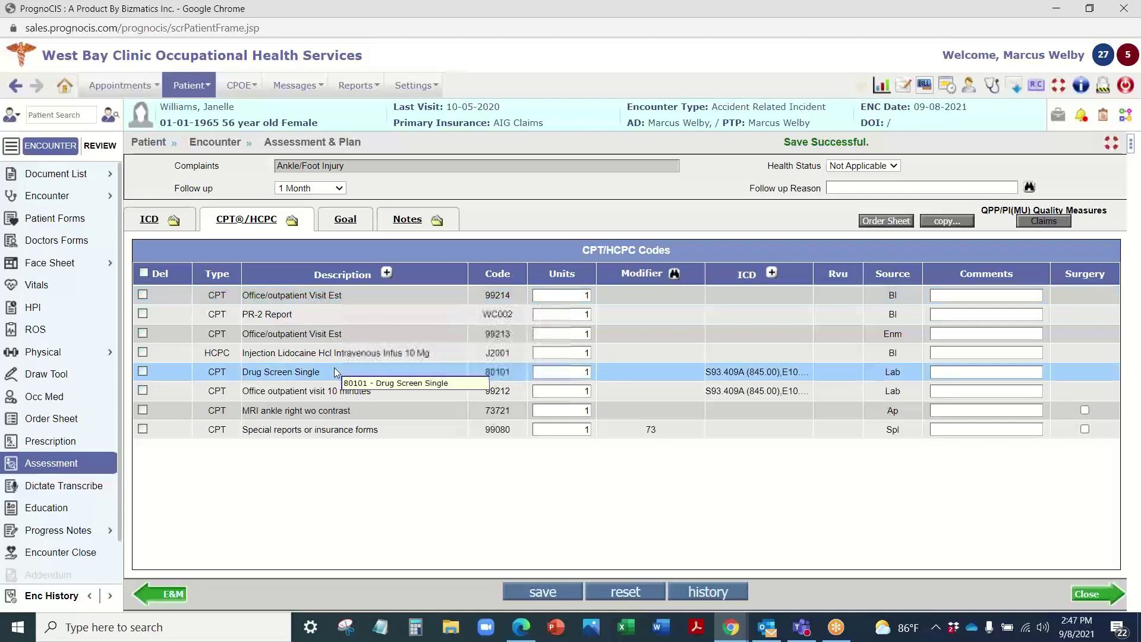
left_click(284, 411)
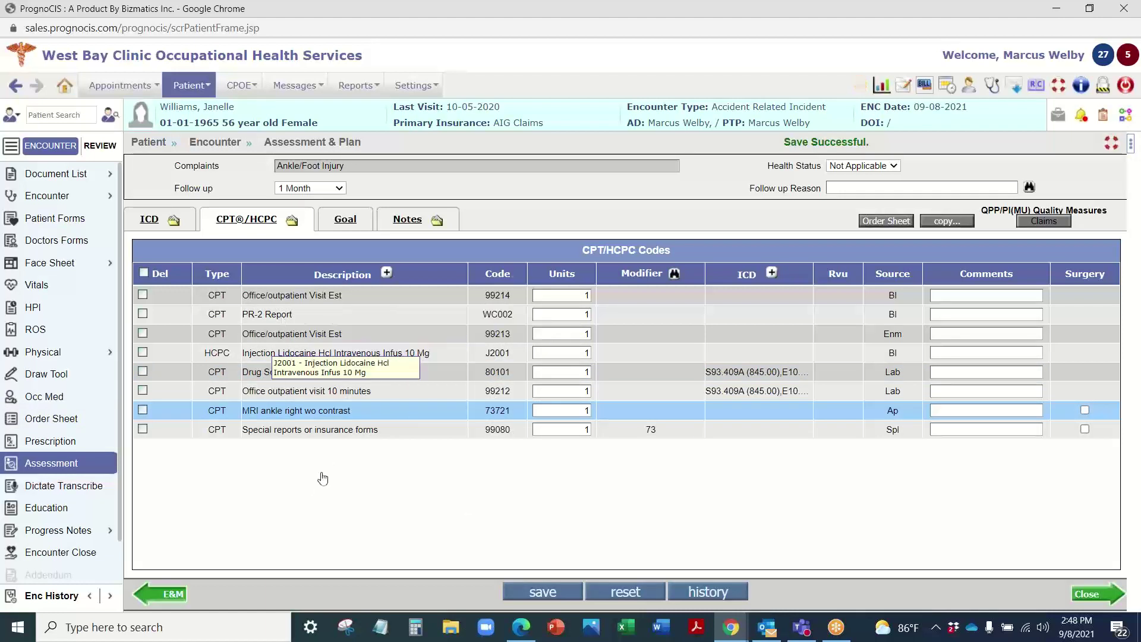
left_click(171, 222)
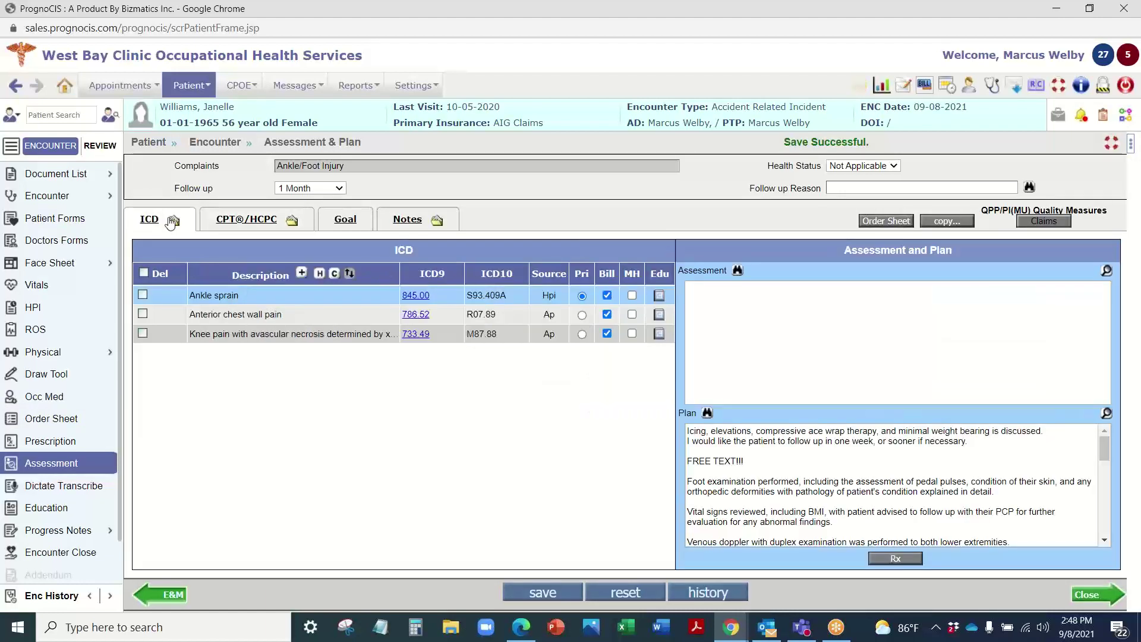
Step: Show the DWC73 - Texas Workers Compensation template under Occ Med and browse the template search
left_click(55, 402)
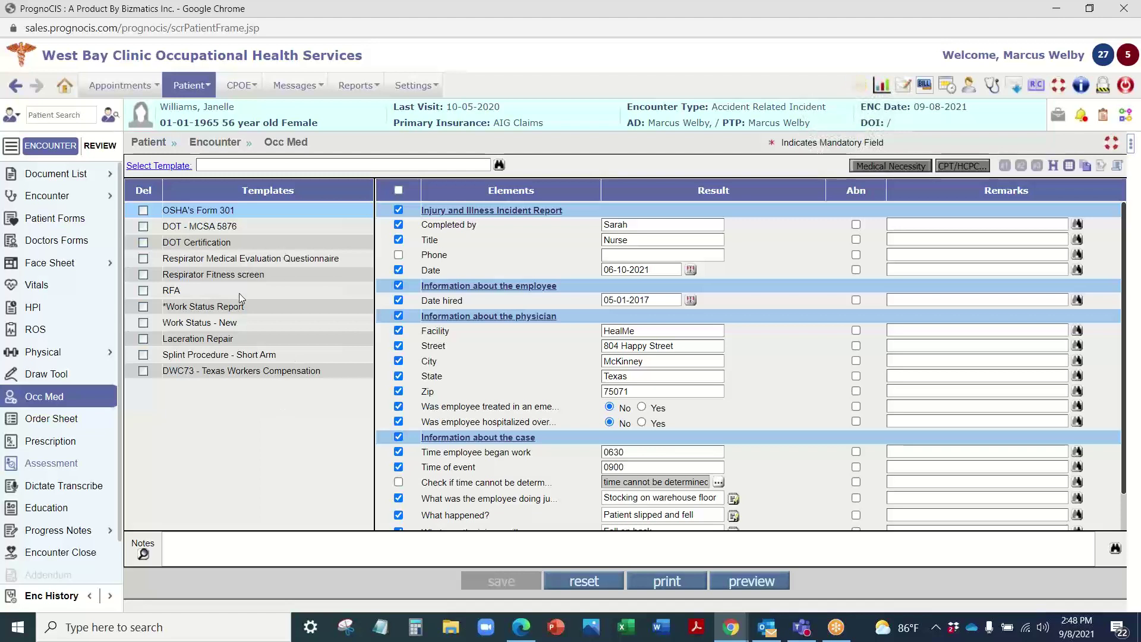
left_click(225, 372)
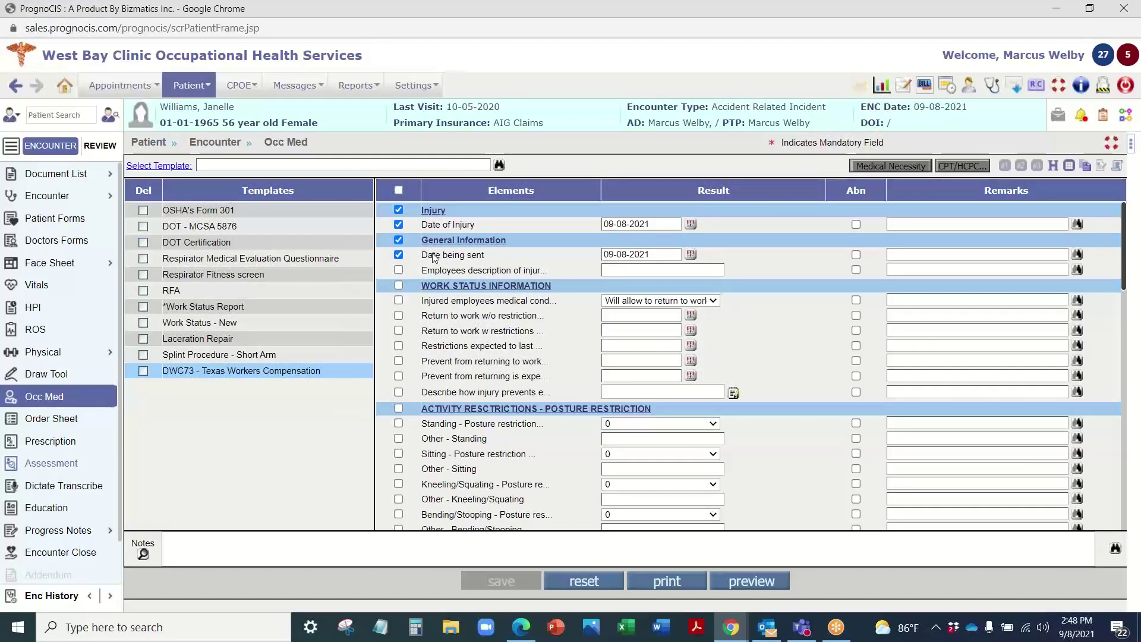
scroll(463, 448, "down", 5)
scroll(464, 476, "down", 5)
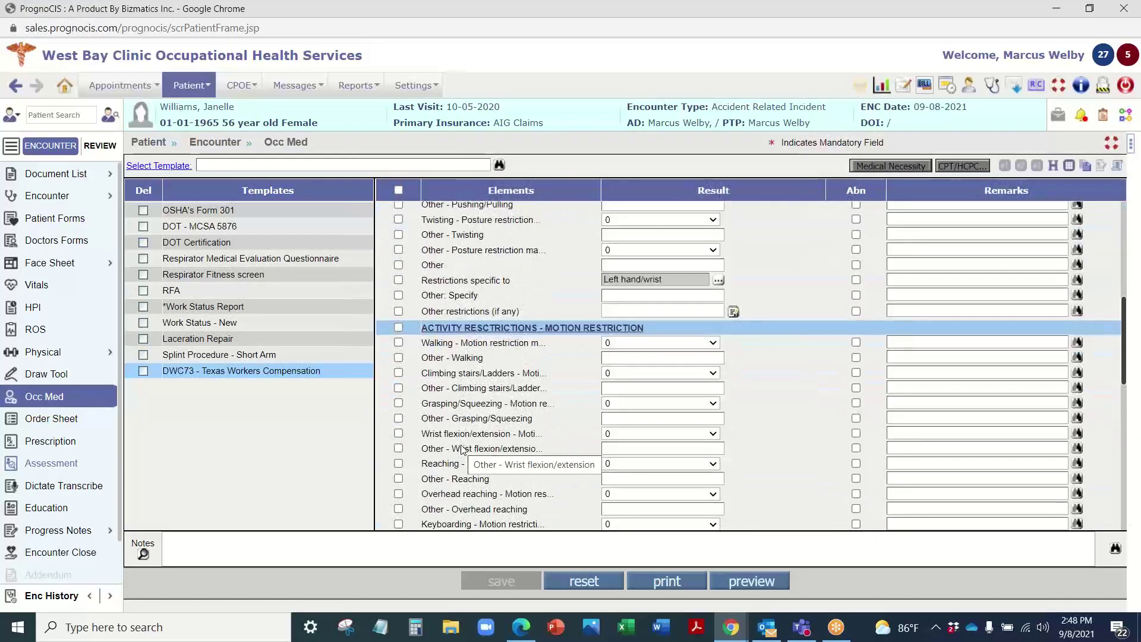
scroll(485, 314, "up", 10)
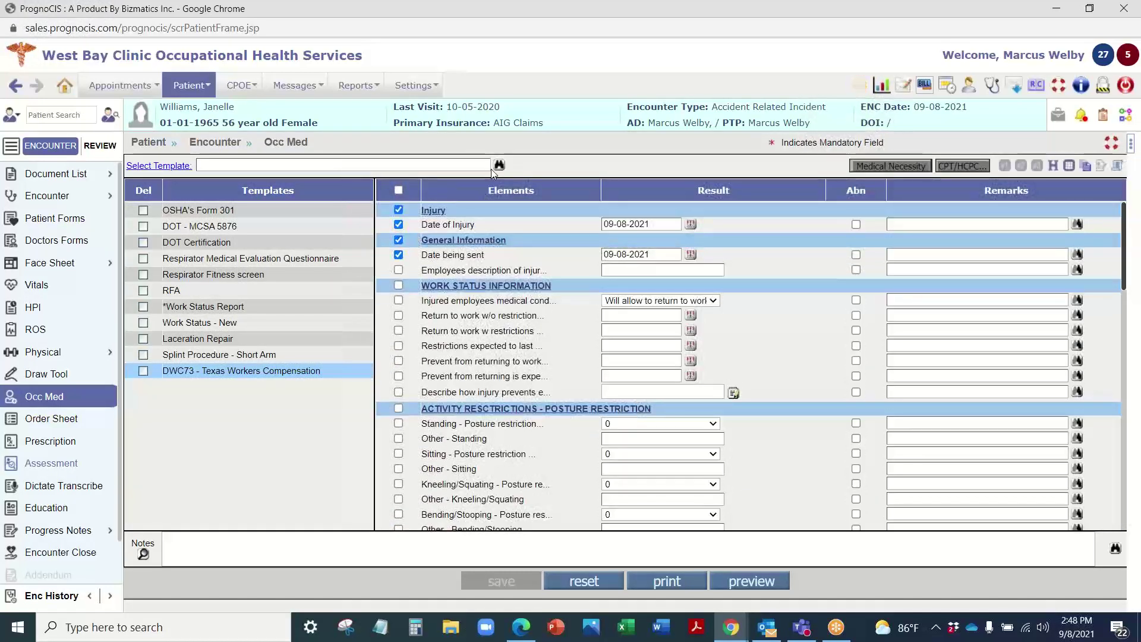
left_click(499, 165)
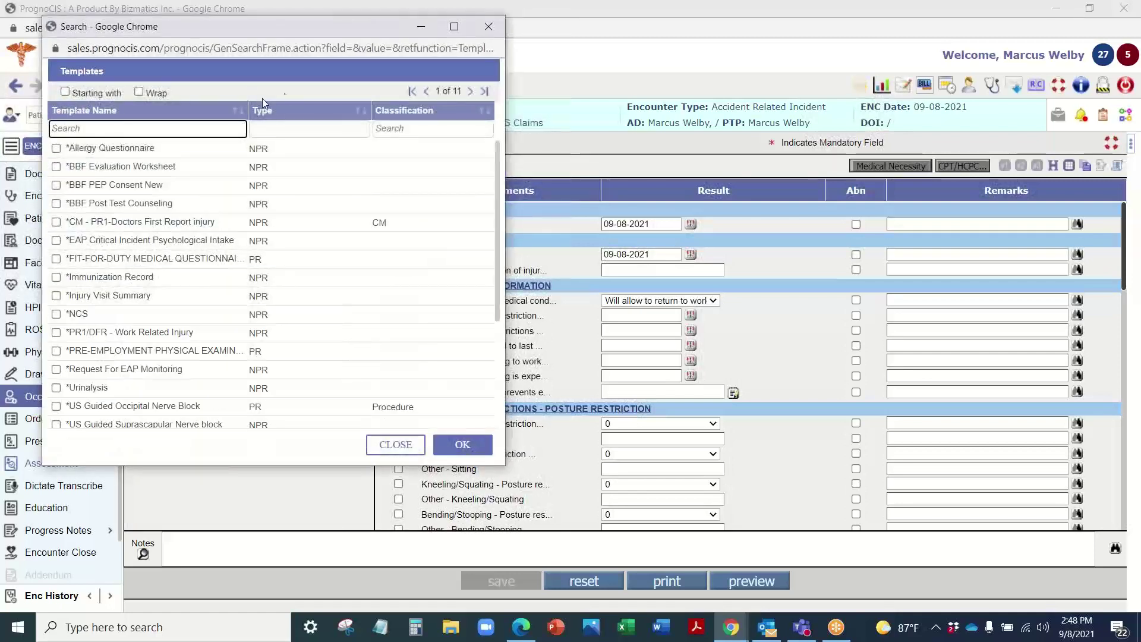
left_click(488, 28)
scroll(487, 424, "down", 10)
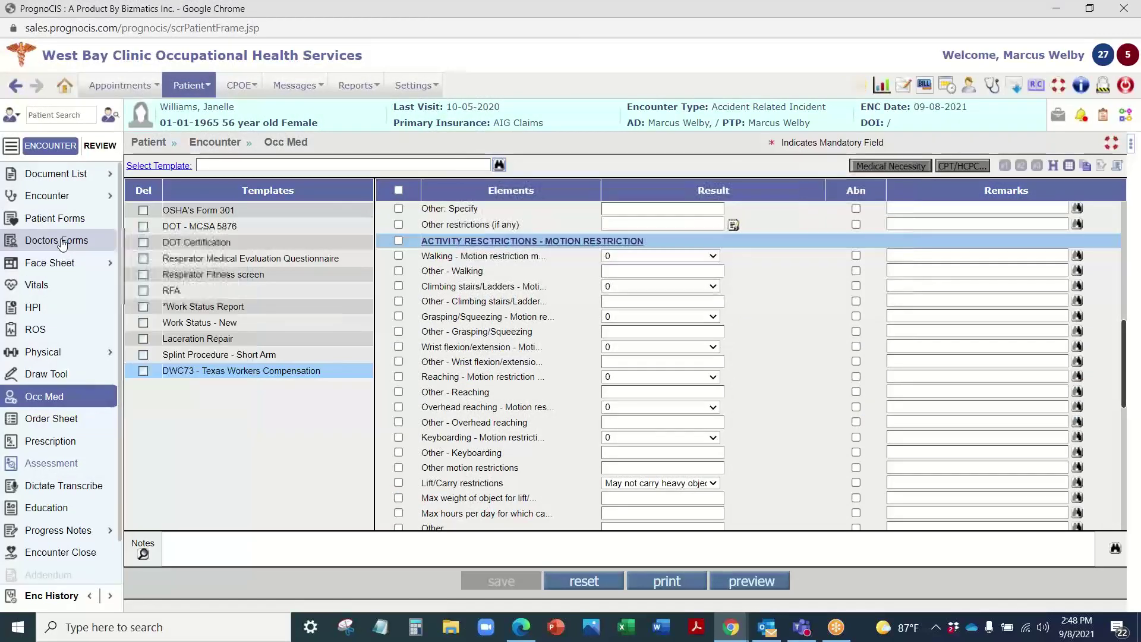
Step: Open Doctors Forms and scroll through the Texas Workers' Compensation Work Status Report
left_click(62, 240)
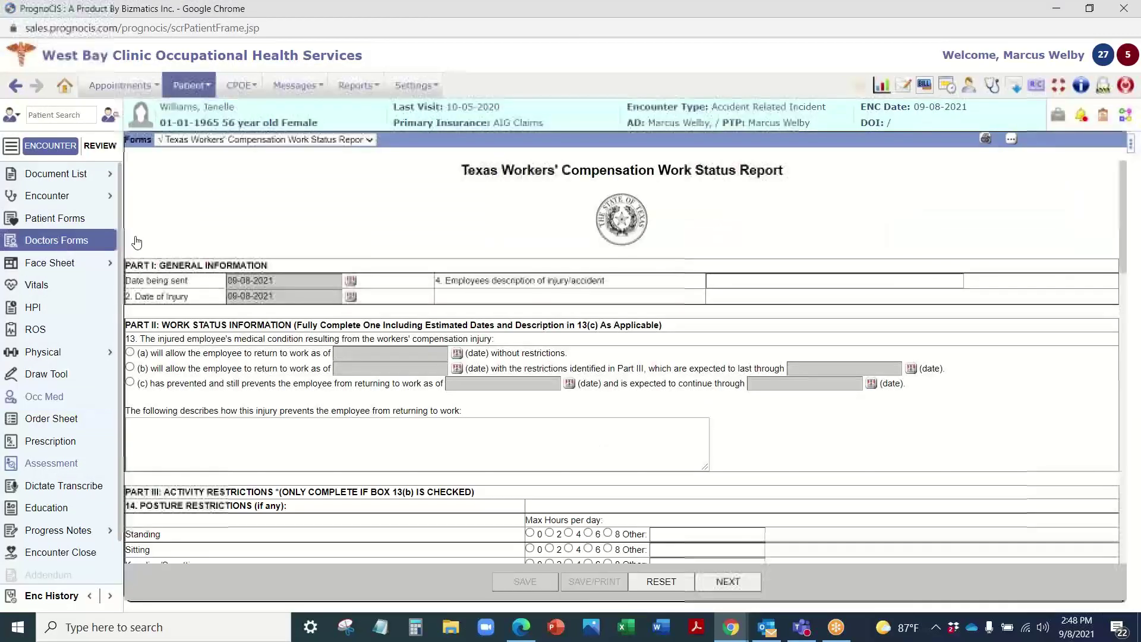
scroll(547, 196, "down", 20)
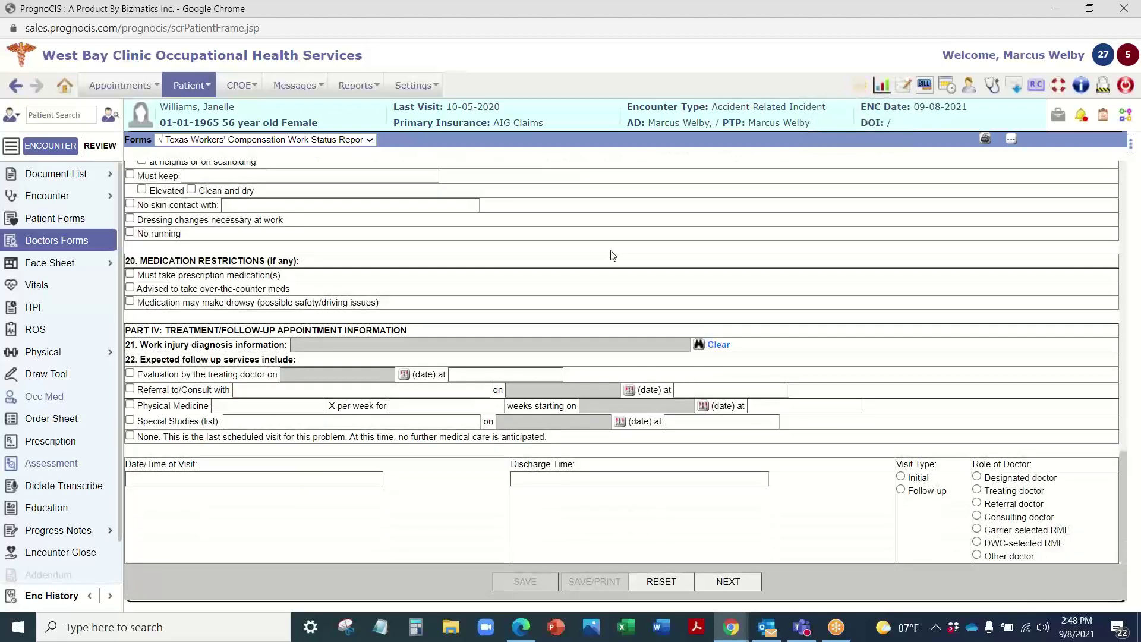
scroll(613, 256, "up", 20)
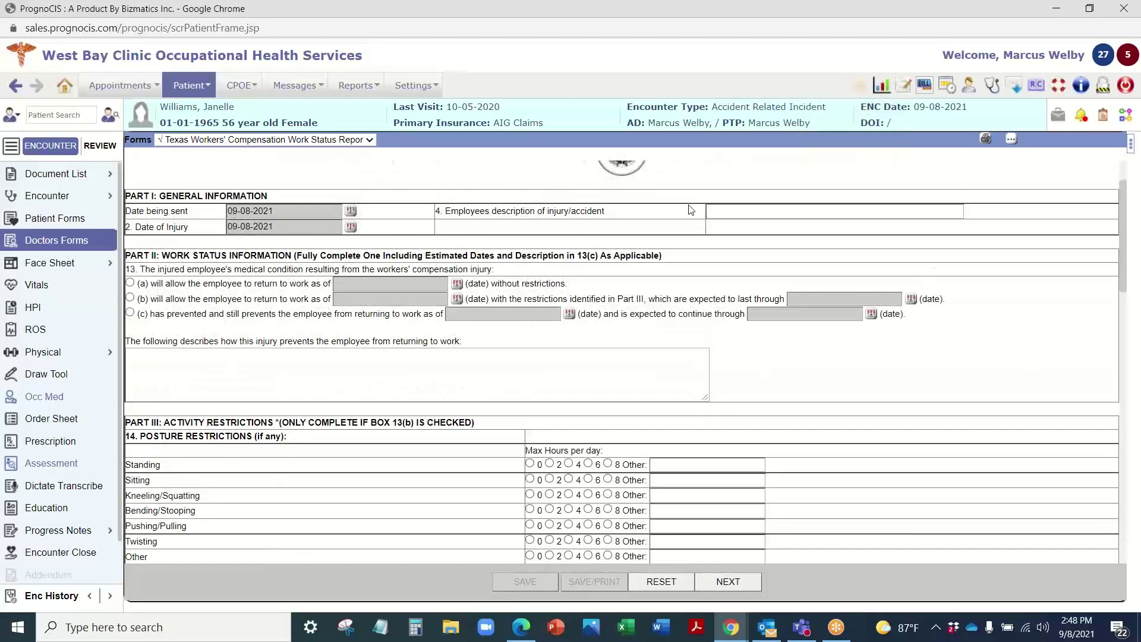
scroll(550, 205, "up", 2)
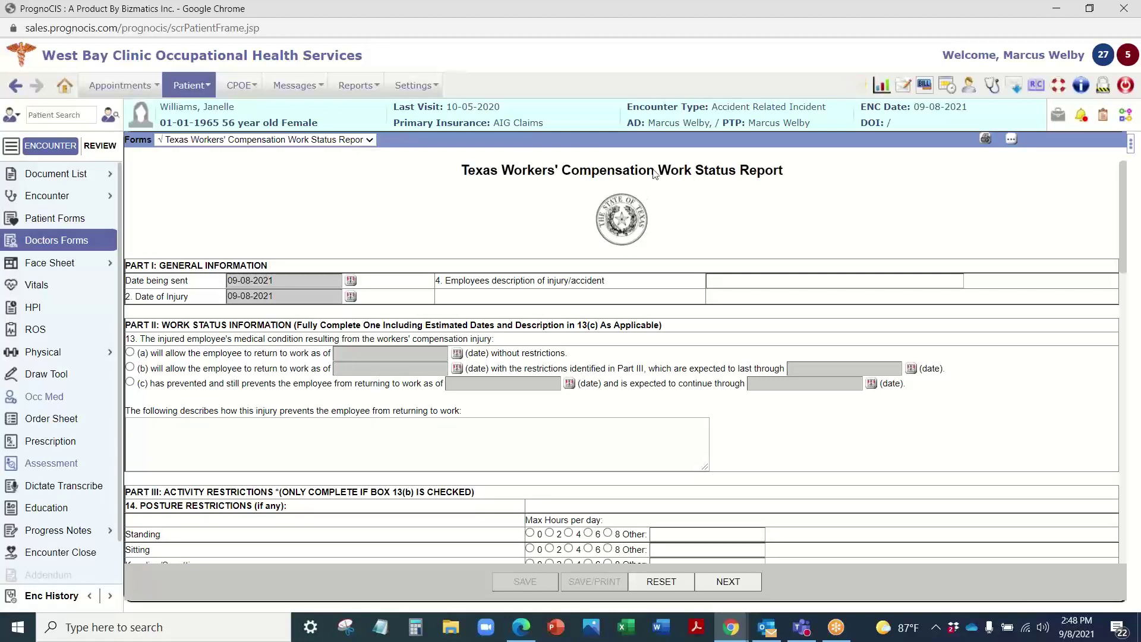
scroll(620, 203, "down", 10)
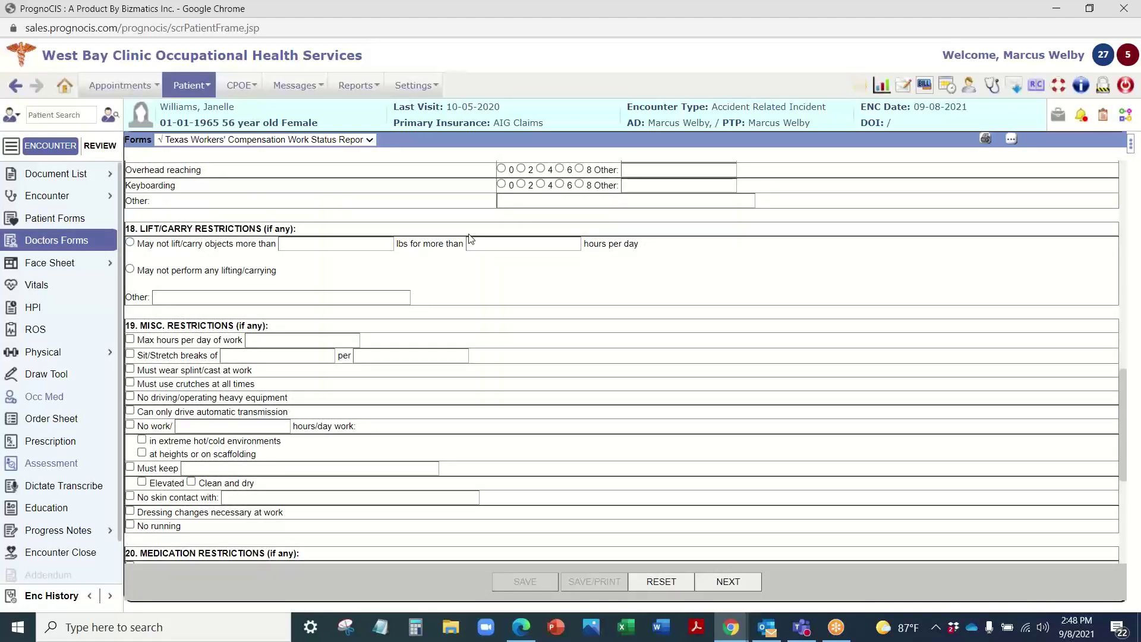
Step: Under Occ Med, preview the Laceration Repair procedure note, then close the preview
left_click(48, 397)
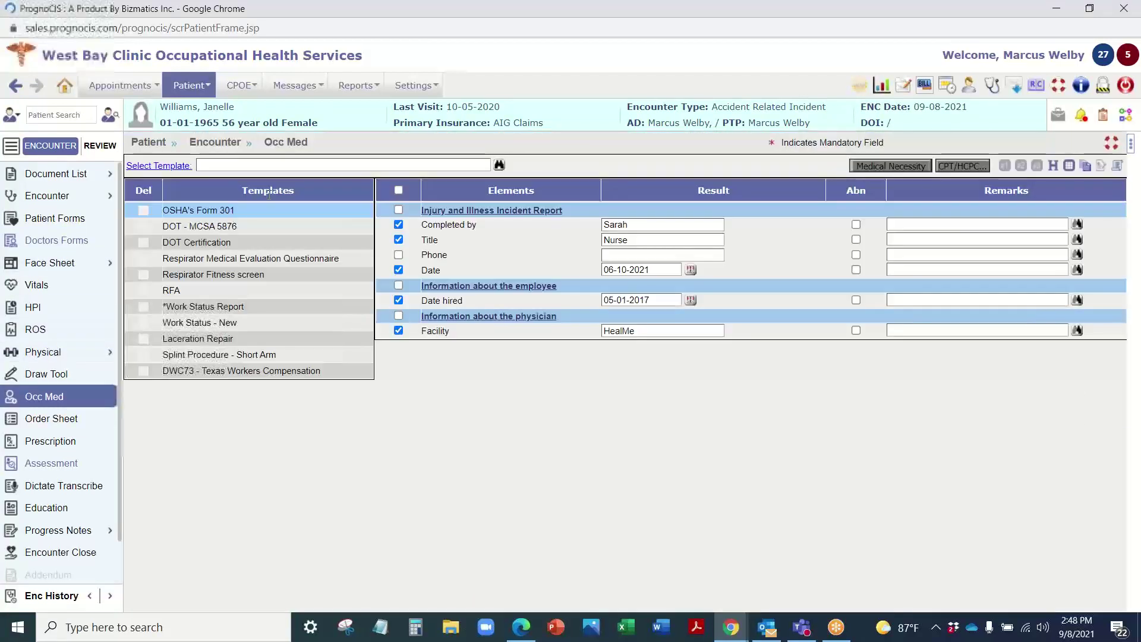
left_click(217, 340)
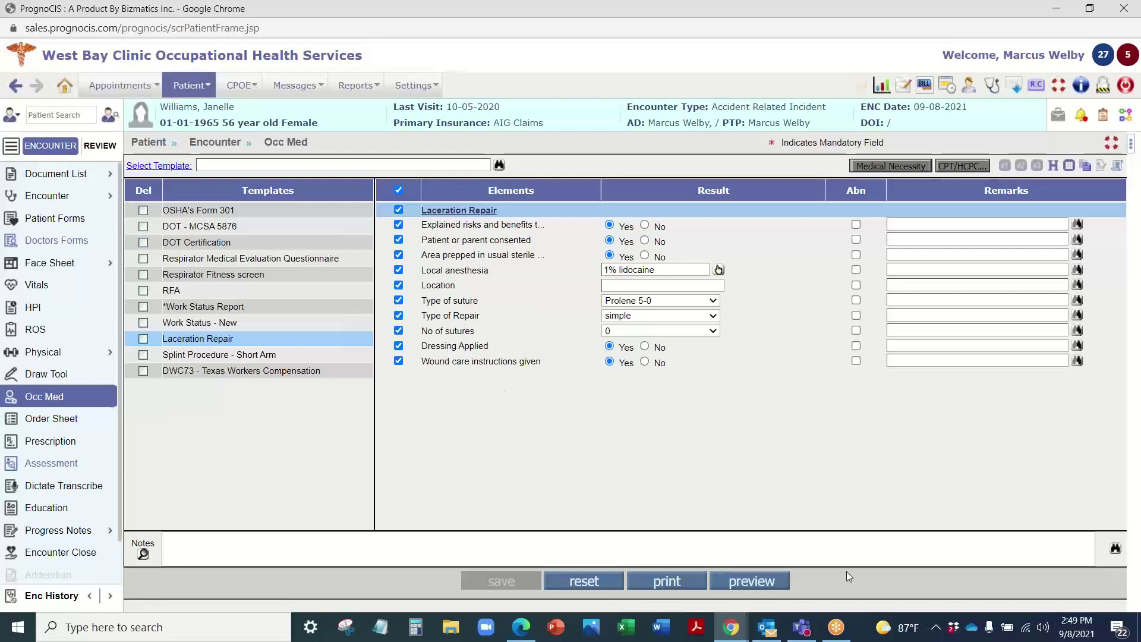
left_click(750, 581)
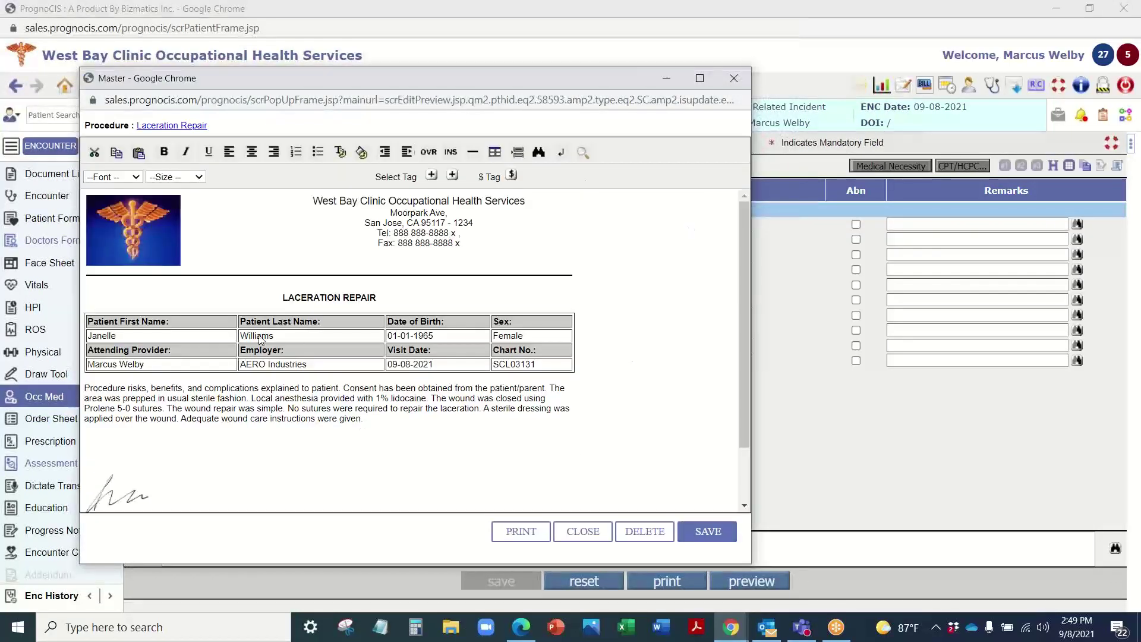
scroll(291, 386, "down", 2)
scroll(292, 387, "up", 2)
left_click(732, 79)
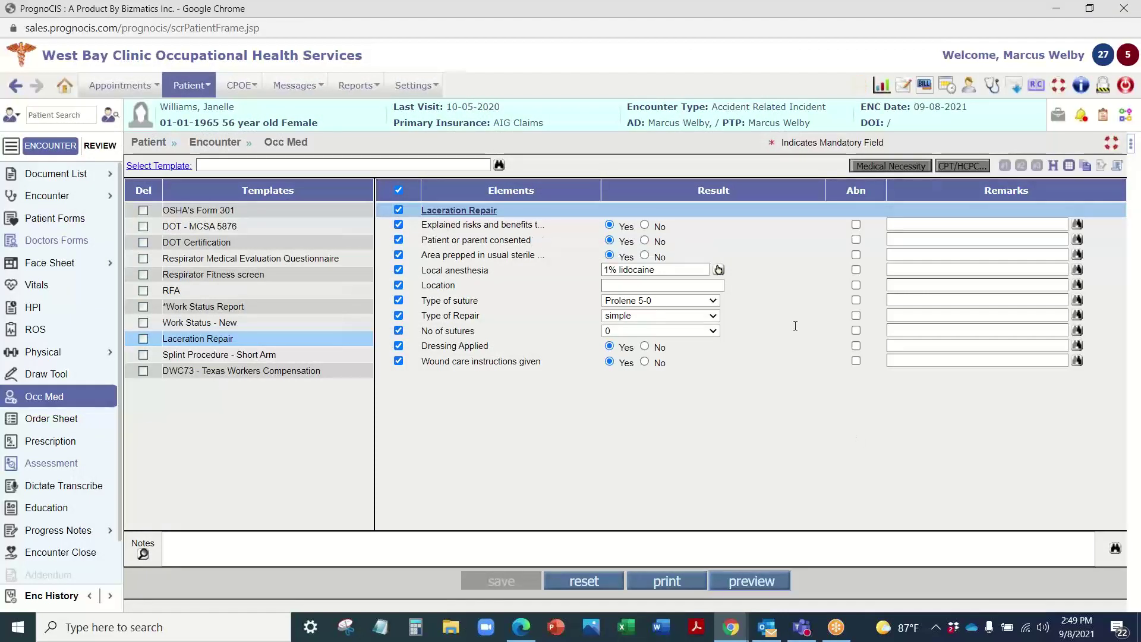
Step: Show the Splint Procedure - Short Arm elements, then the OSHA's Form 301 elements
left_click(266, 360)
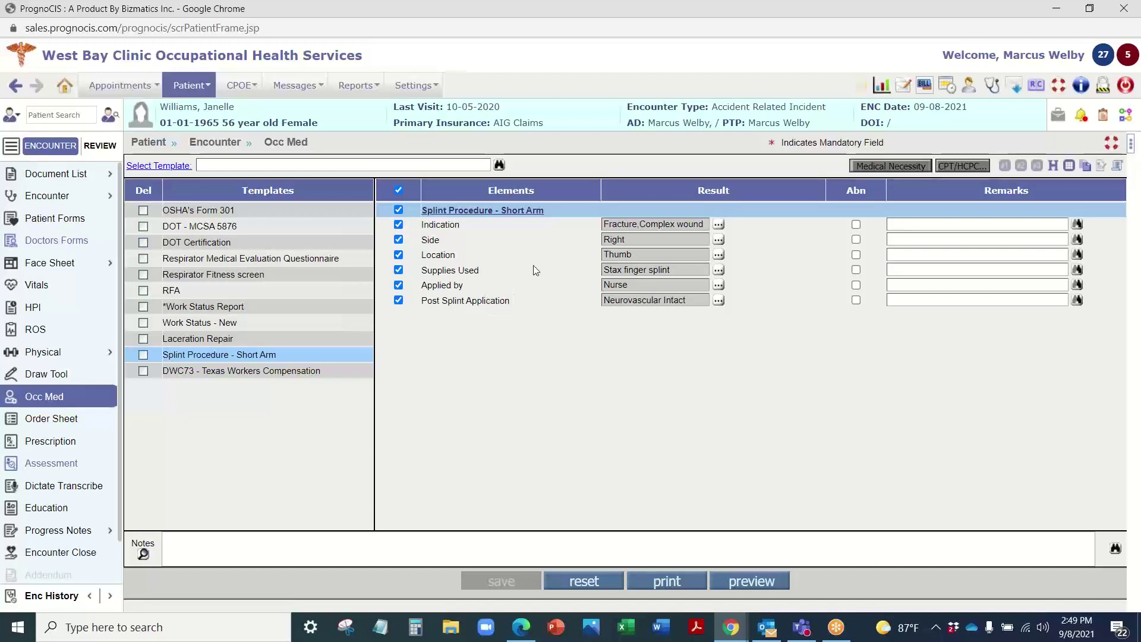
left_click(185, 211)
left_click(398, 224)
scroll(459, 315, "down", 1)
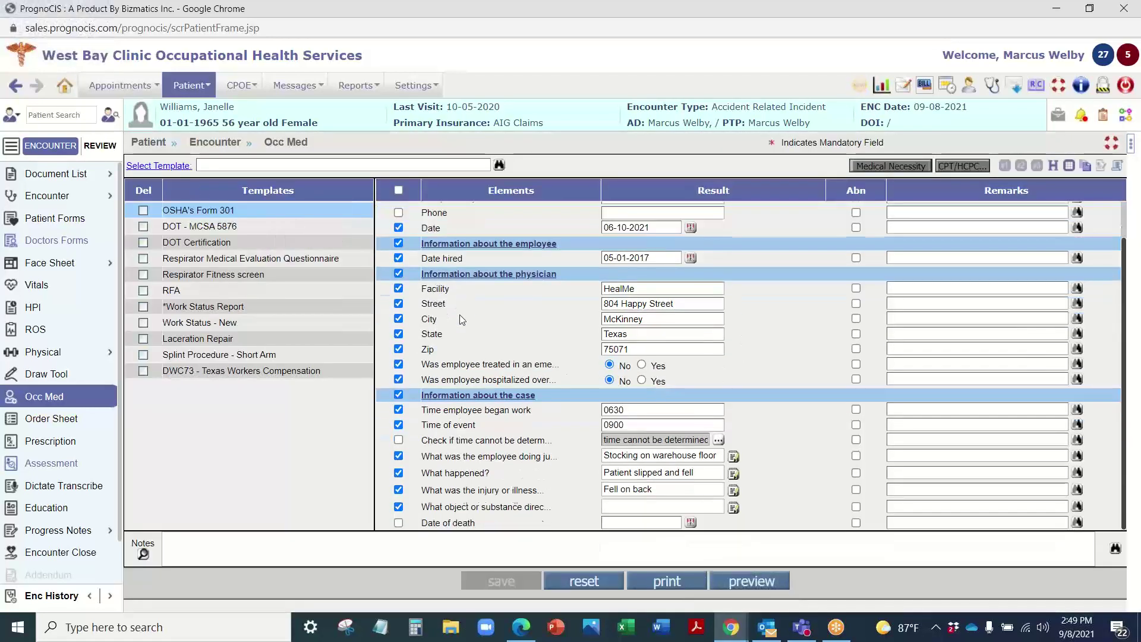
scroll(460, 315, "up", 1)
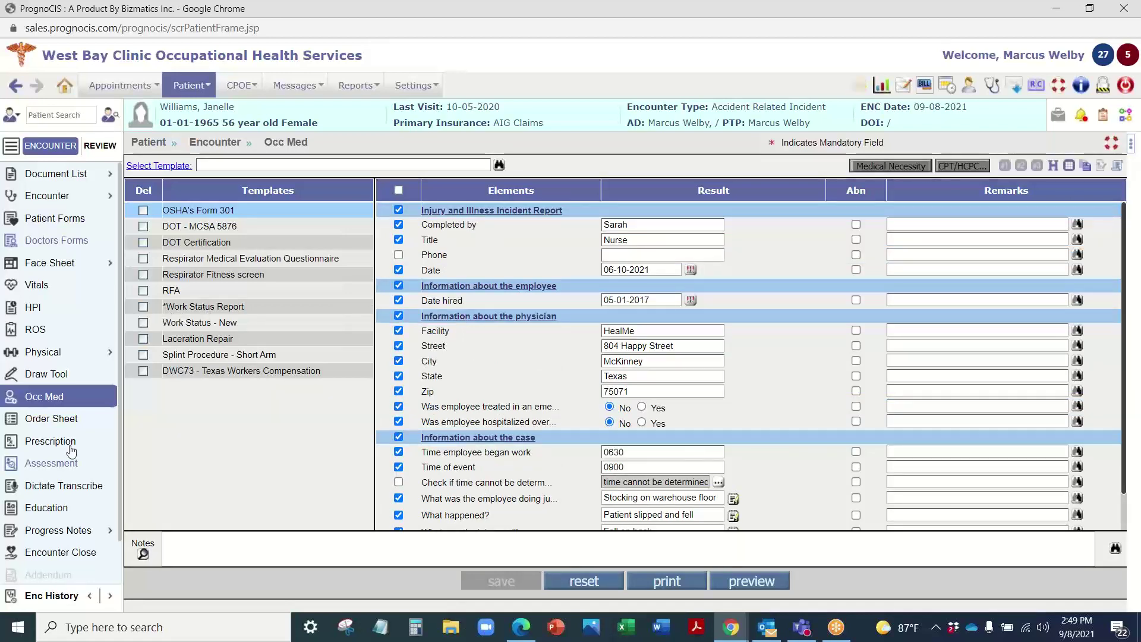
Step: Return to the Wed 09-08-2021 Appointments schedule showing the visit Ready For Review
scroll(77, 475, "down", 1)
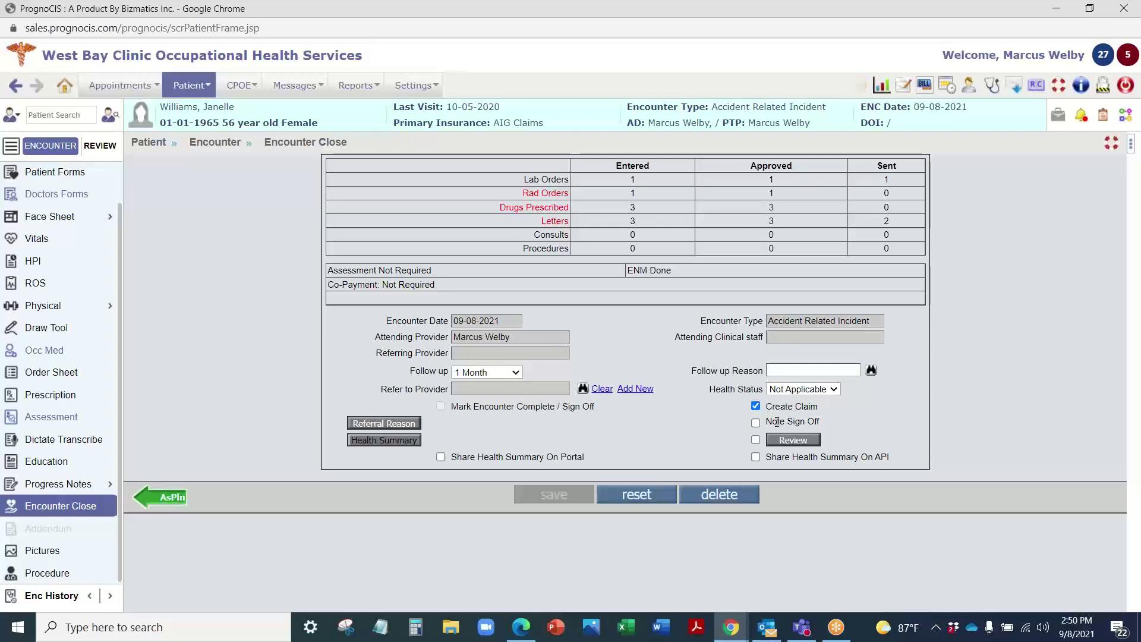
left_click(67, 88)
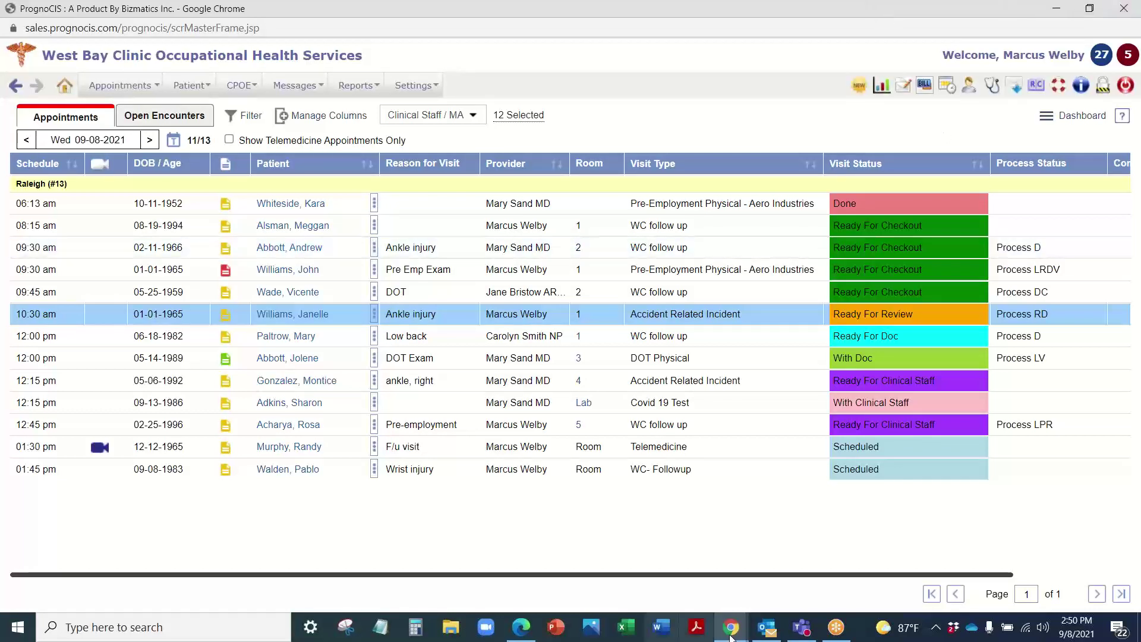
Step: Close the browser window and sign in to the saleschiro practice account
left_click(1124, 9)
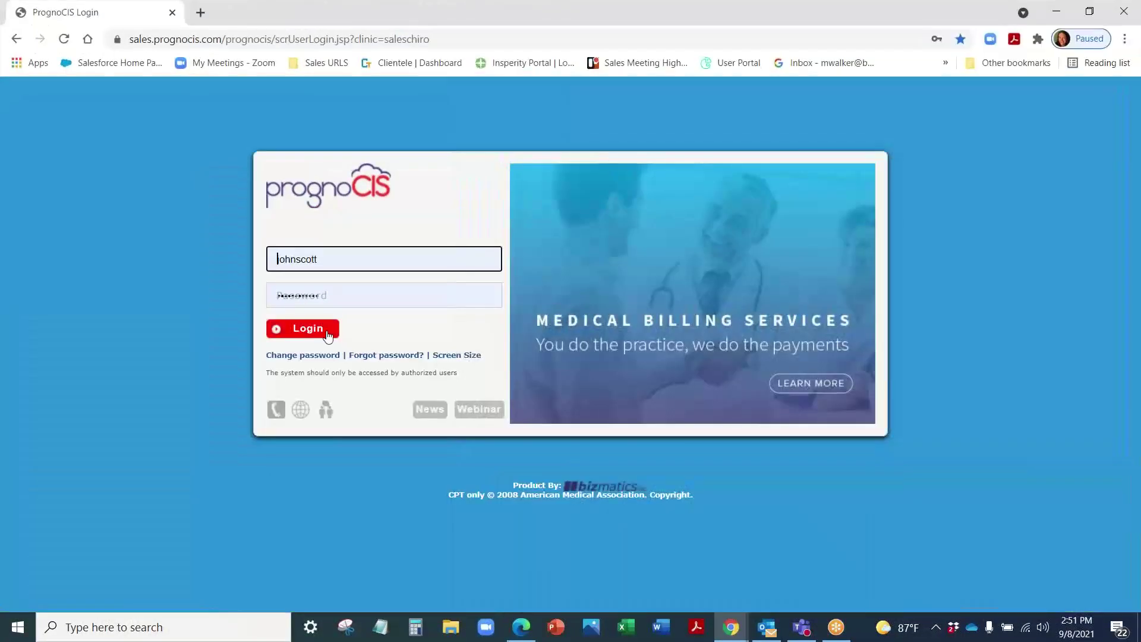
left_click(324, 334)
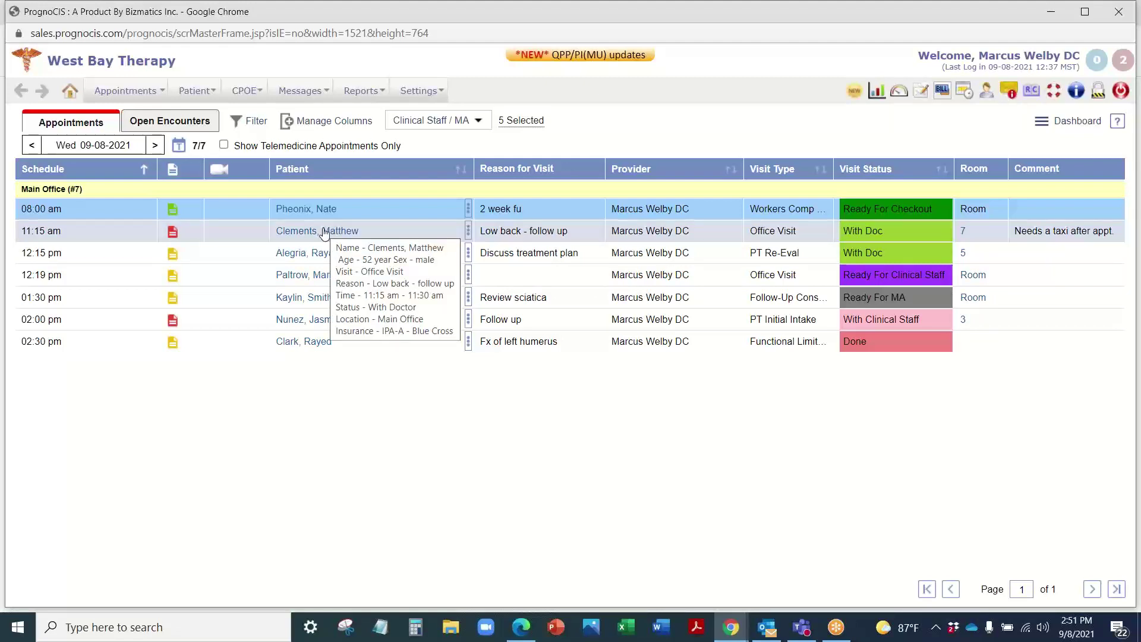
Step: Open the Office Visit encounter of the 11:15 low-back follow-up patient and look over its face sheet
left_click(324, 231)
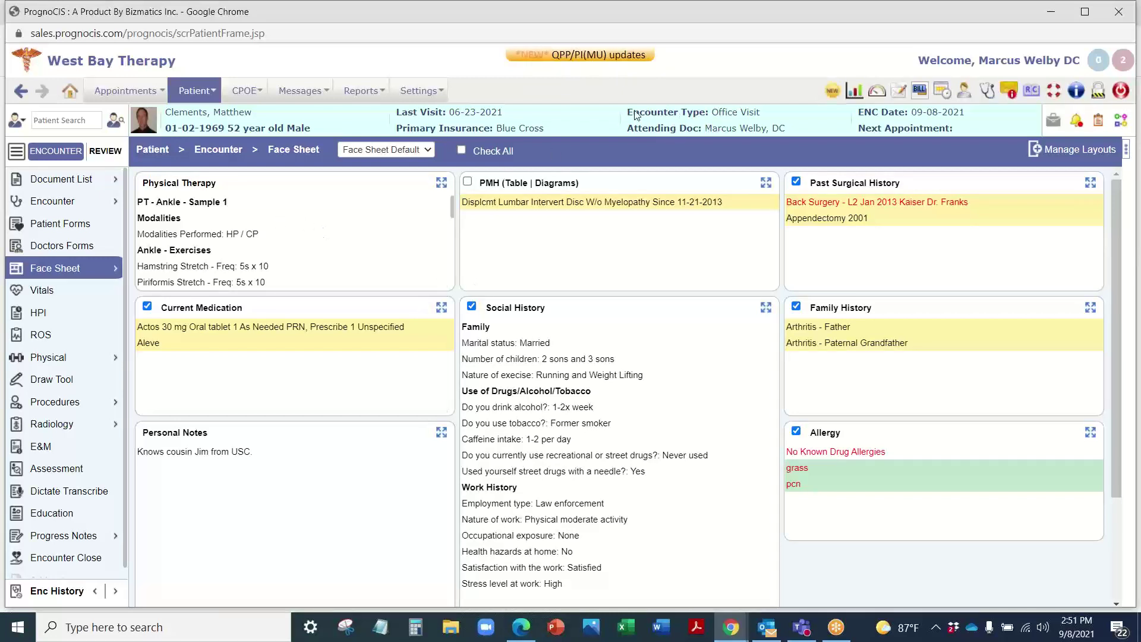
left_click_drag(635, 115, 781, 121)
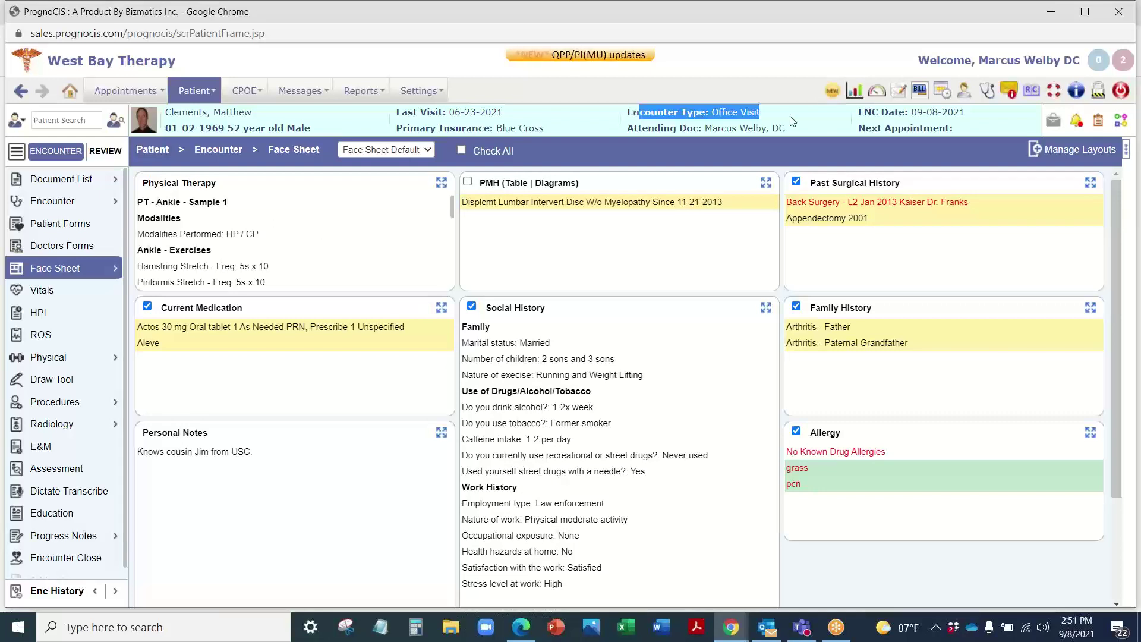
left_click(743, 132)
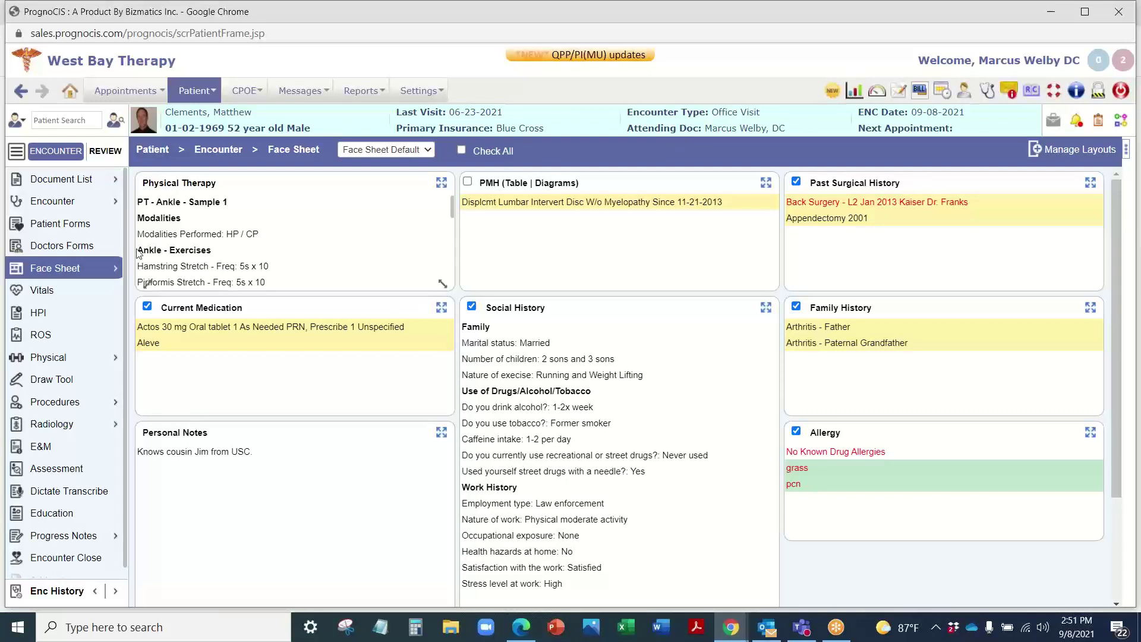
mouse_move(88, 264)
scroll(697, 487, "down", 2)
scroll(535, 511, "up", 2)
Step: Browse the PT - Prescription, PT - Thoracic Spine and PT - Elbow procedure templates
left_click(72, 406)
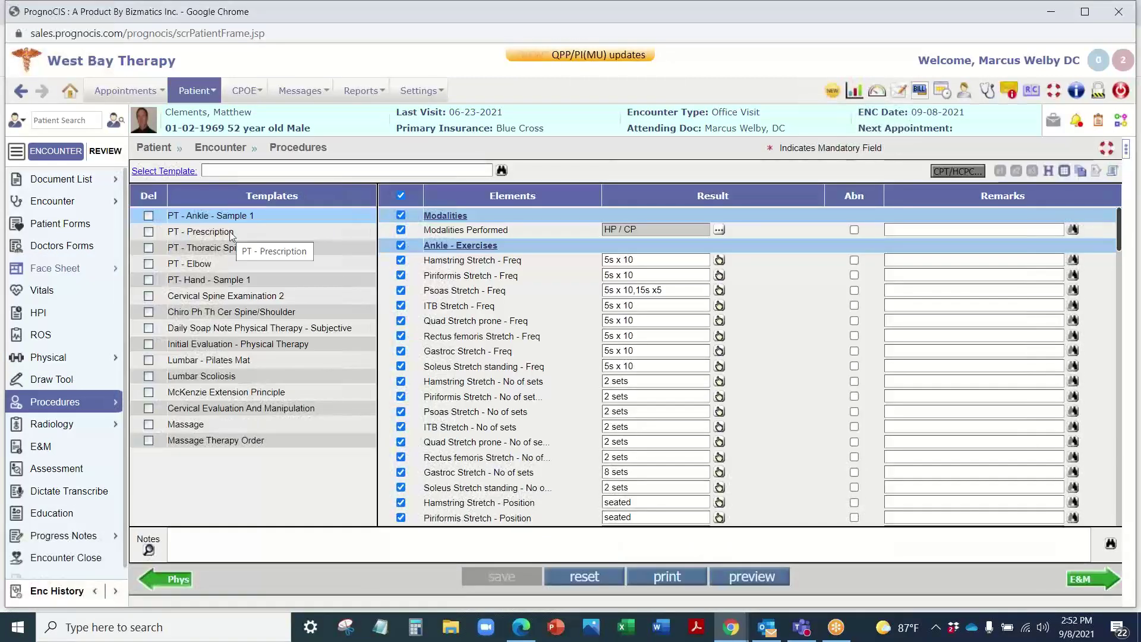
left_click(230, 231)
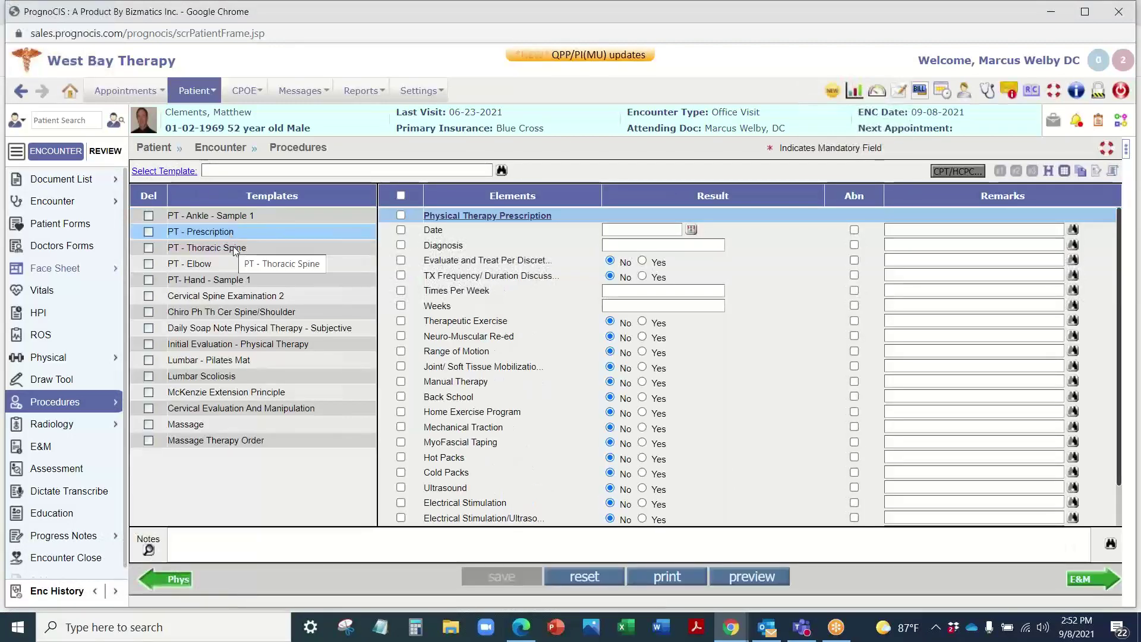
left_click(233, 246)
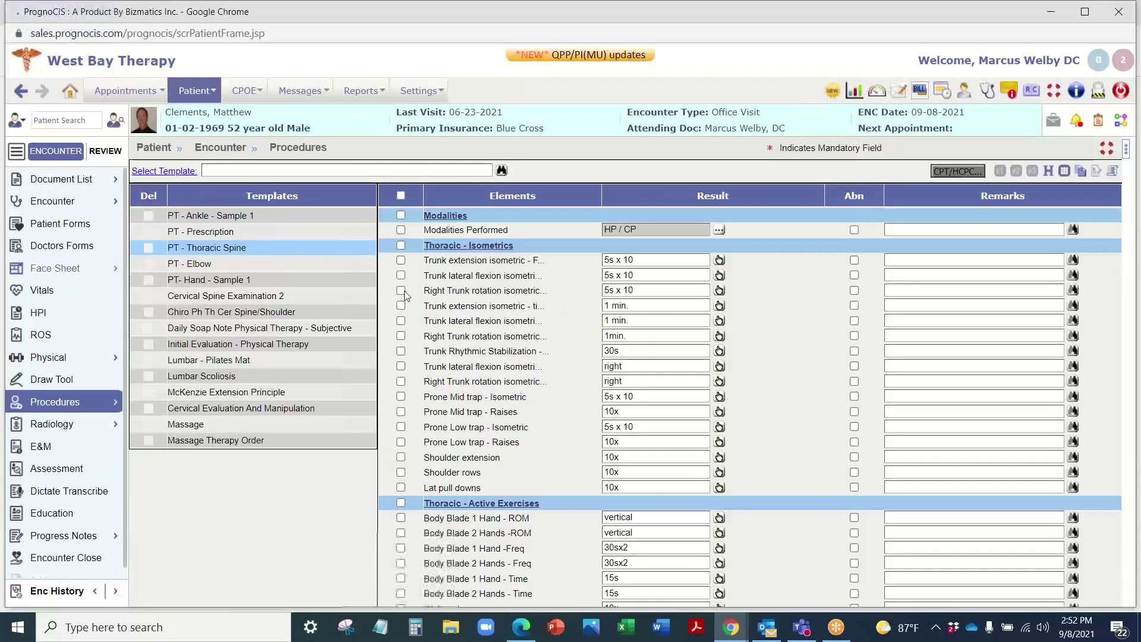
scroll(538, 316, "down", 15)
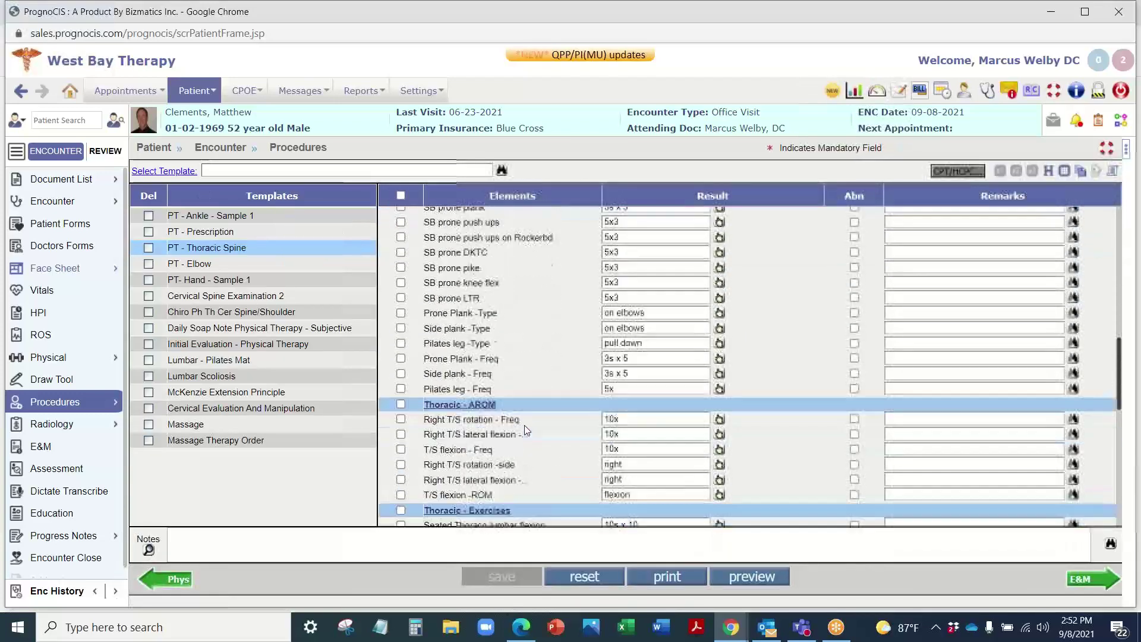
scroll(528, 458, "up", 15)
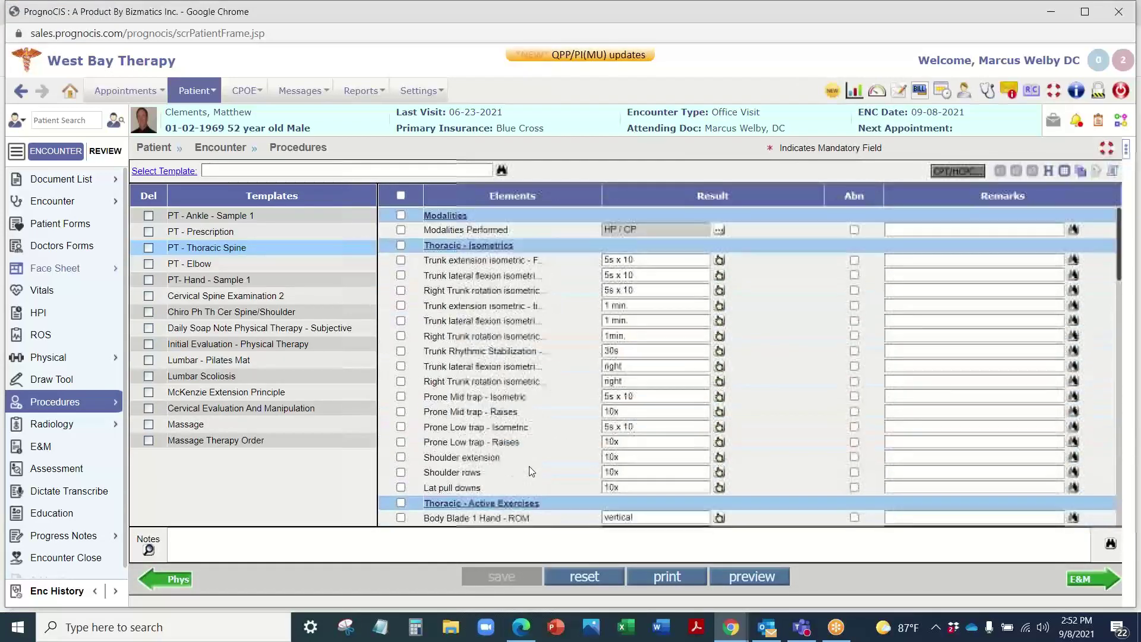
left_click(214, 264)
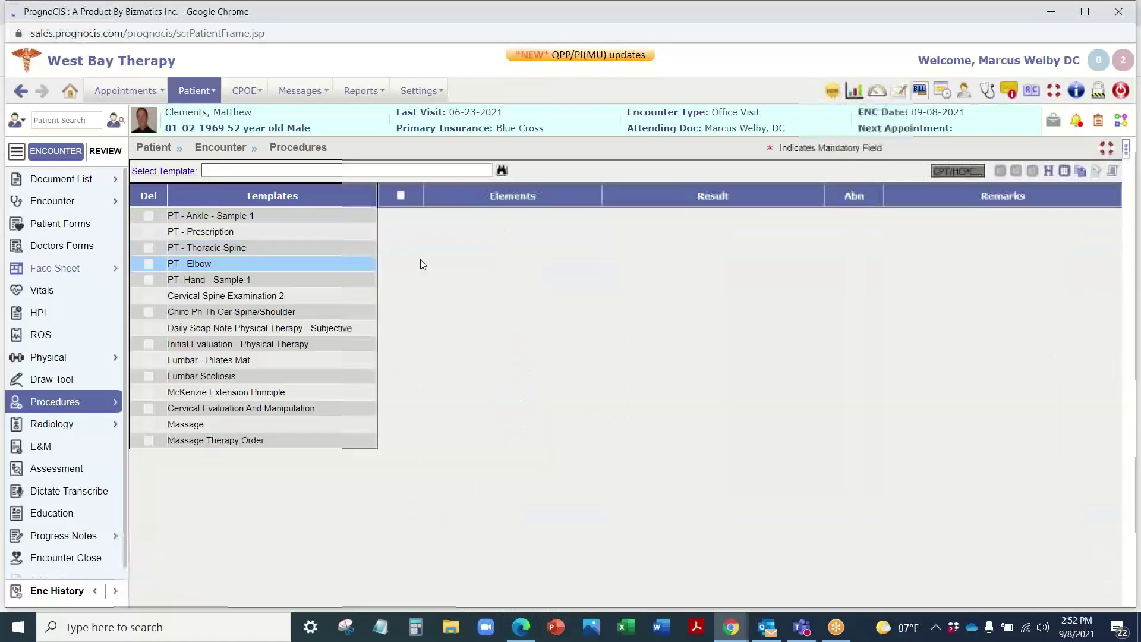
scroll(498, 476, "down", 12)
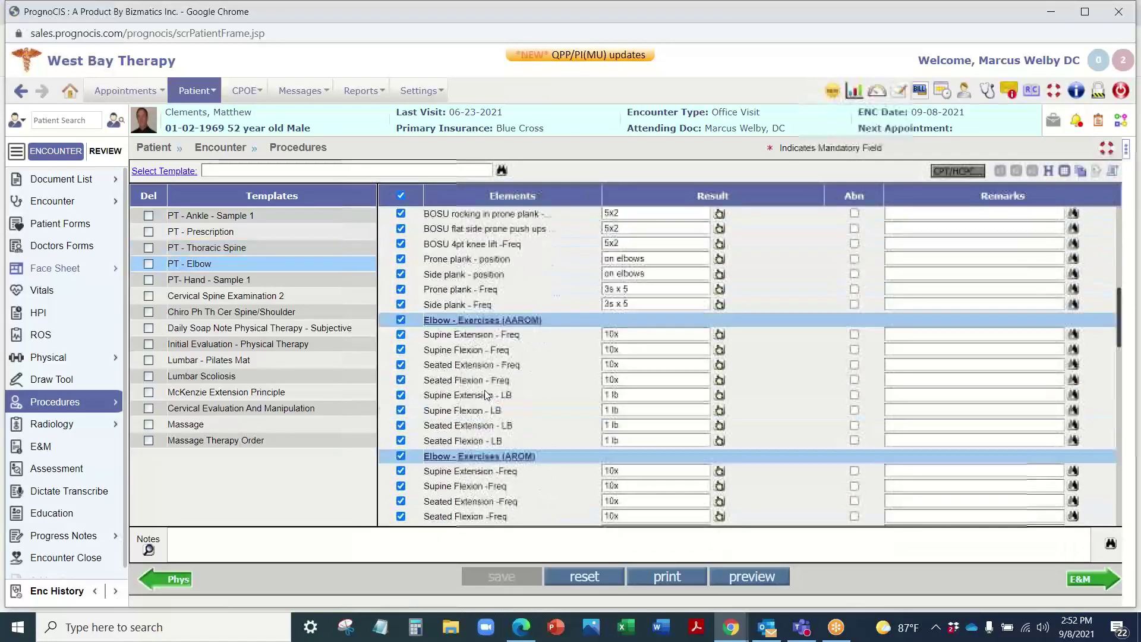
scroll(498, 470, "down", 10)
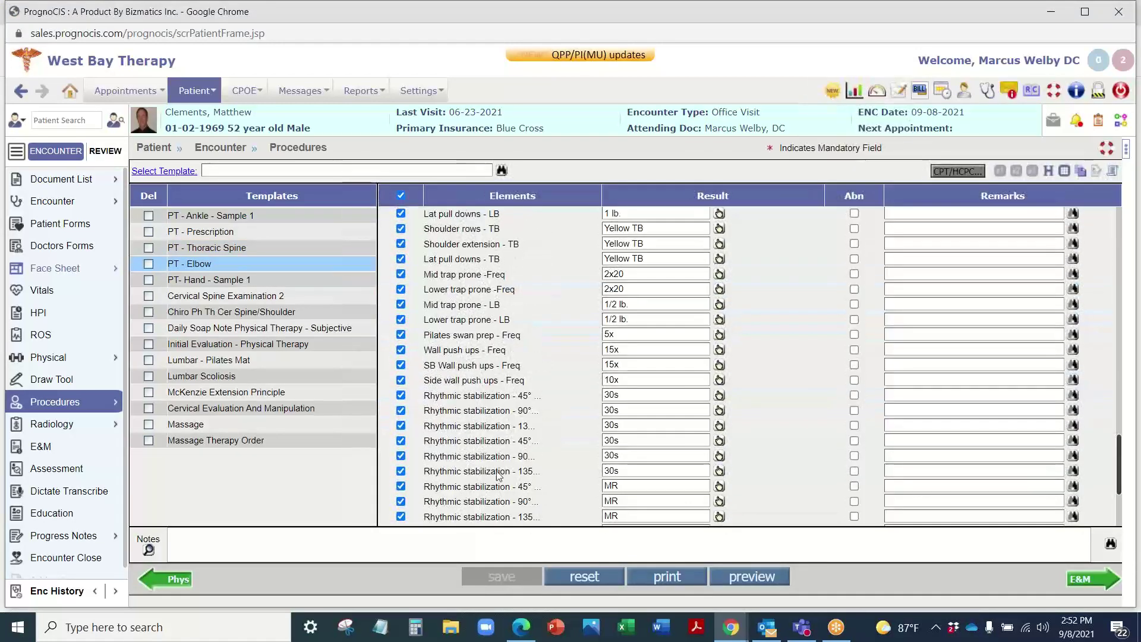
scroll(510, 464, "up", 20)
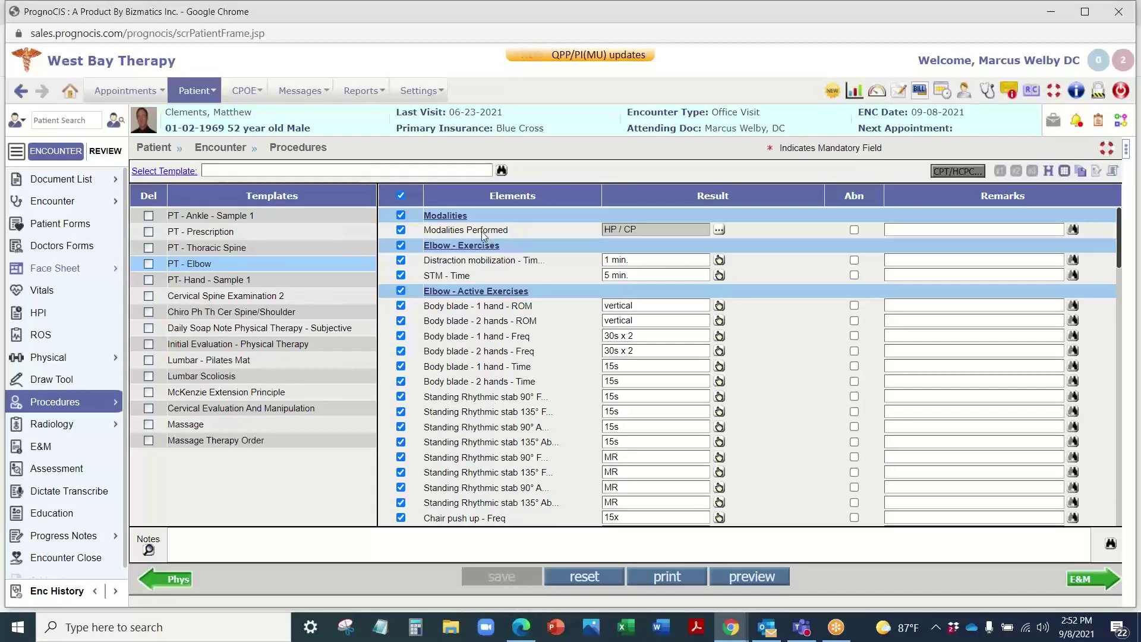
Step: Check the Elbow modalities (HP / CP), then compare the Daily Soap Note and Initial Evaluation templates
left_click(719, 230)
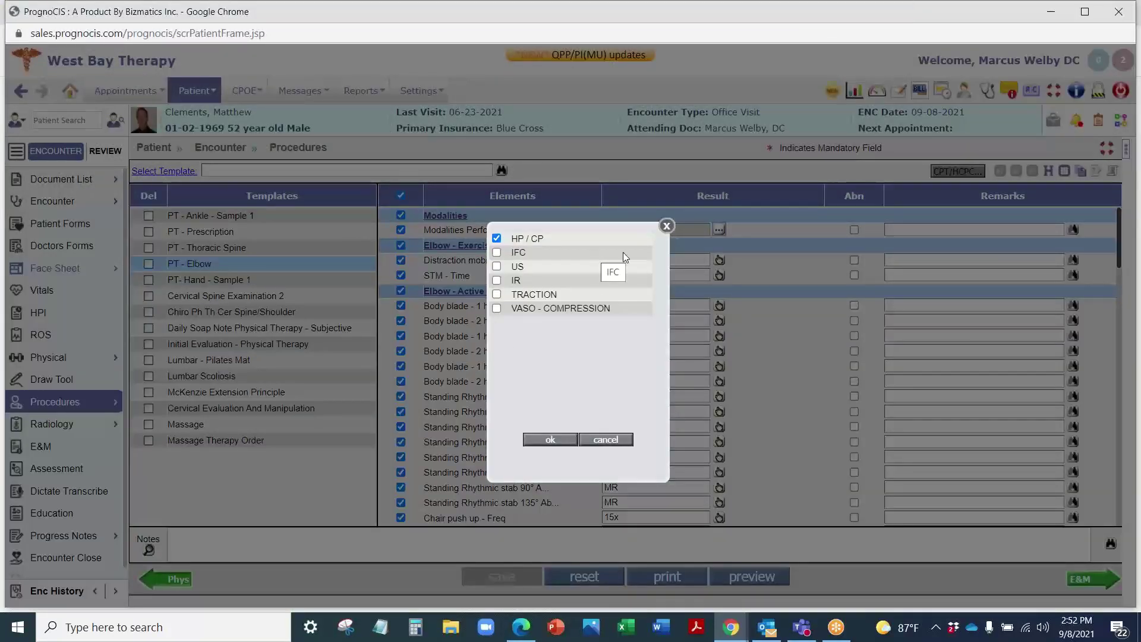
left_click(667, 227)
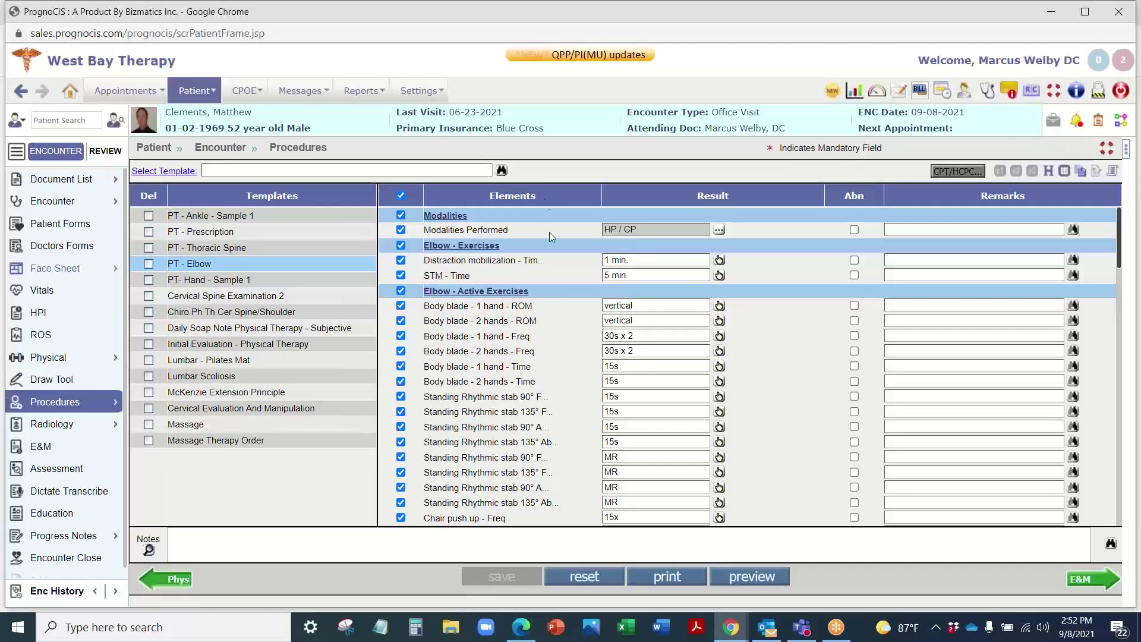
scroll(508, 414, "down", 15)
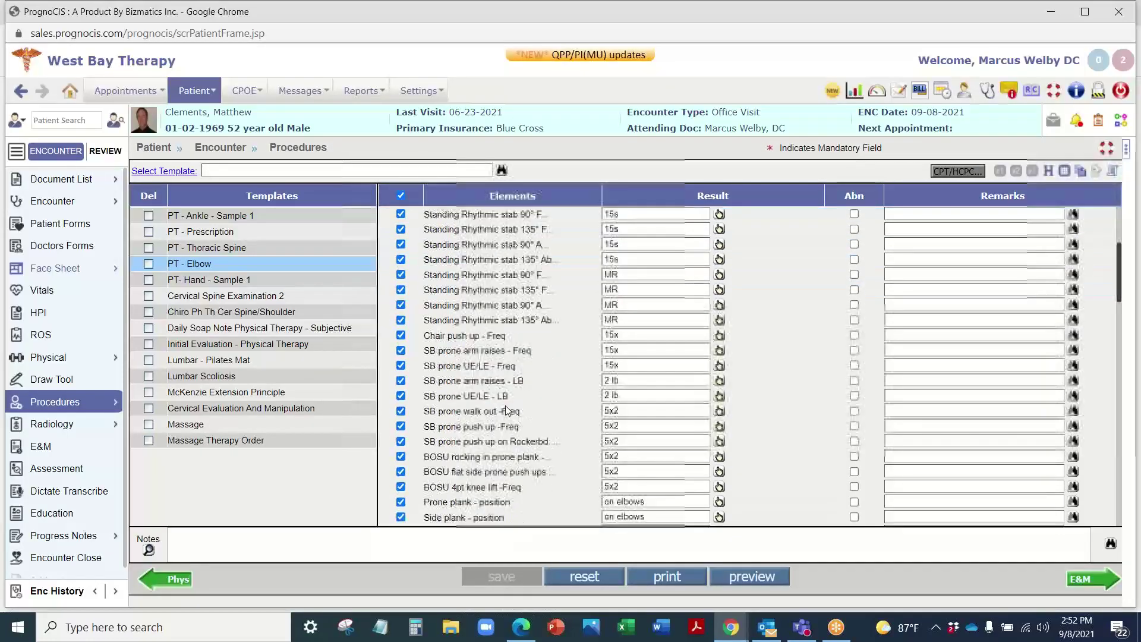
scroll(508, 410, "up", 15)
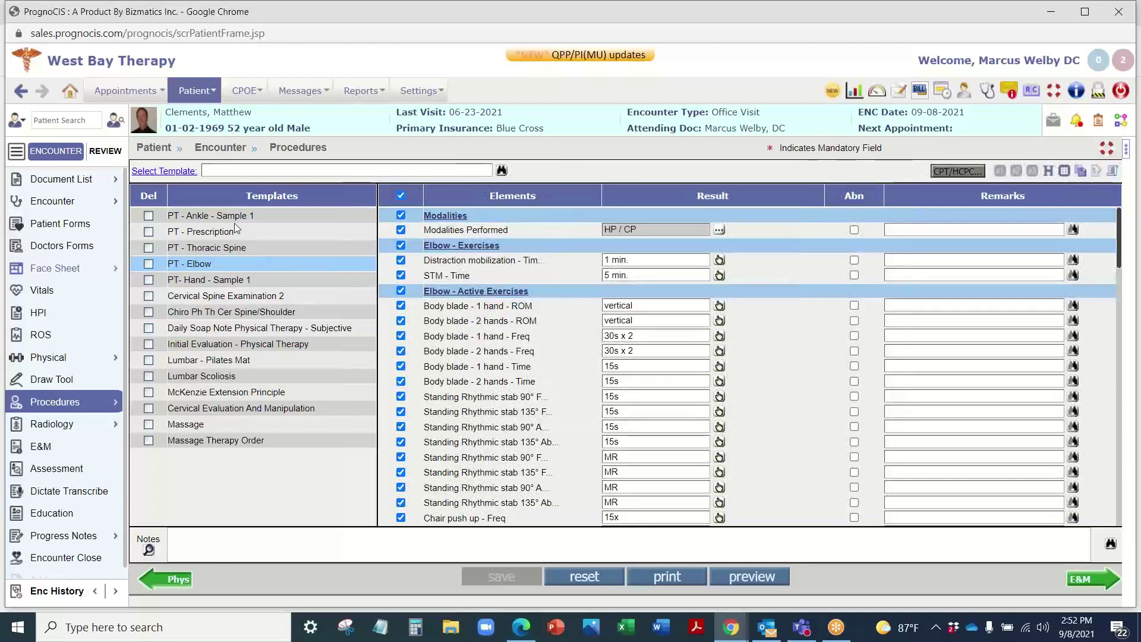
left_click(239, 331)
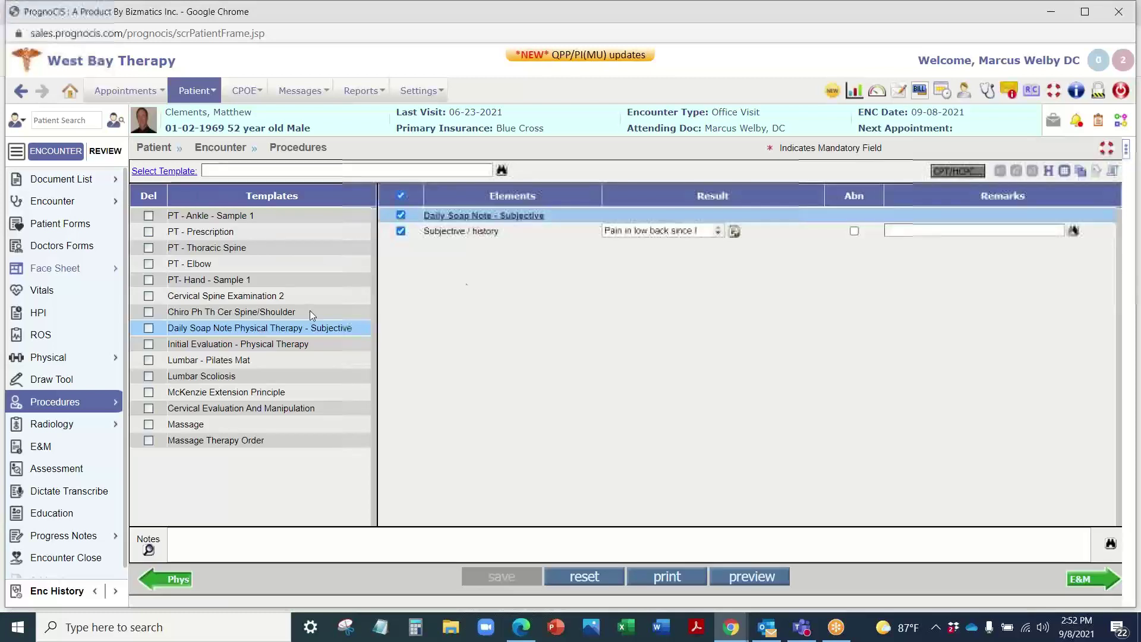
left_click(207, 344)
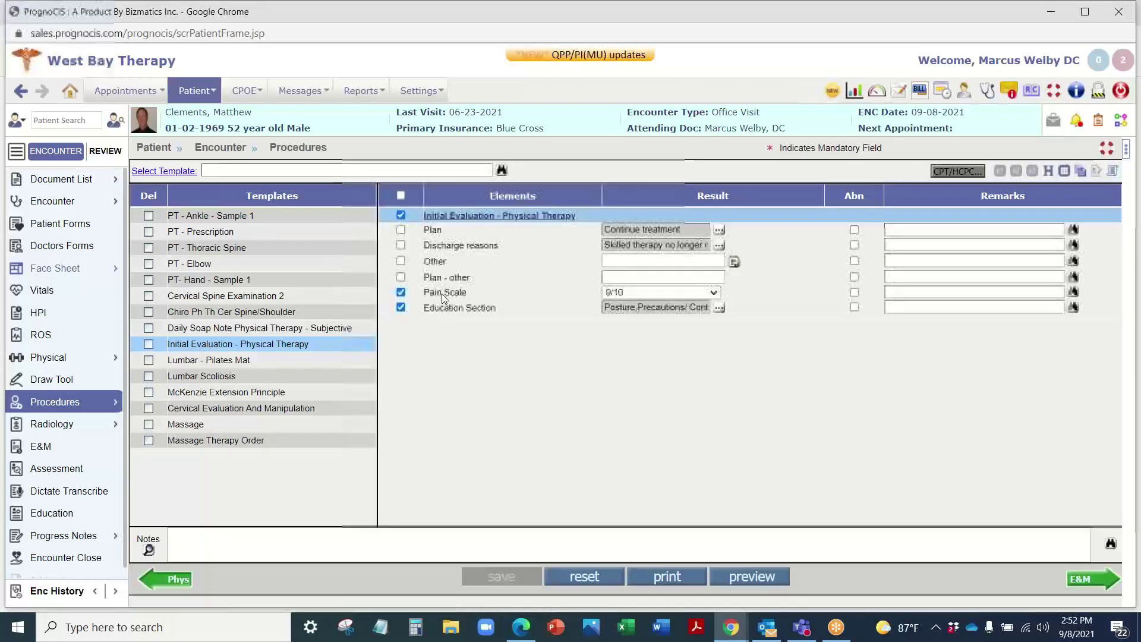
left_click(194, 327)
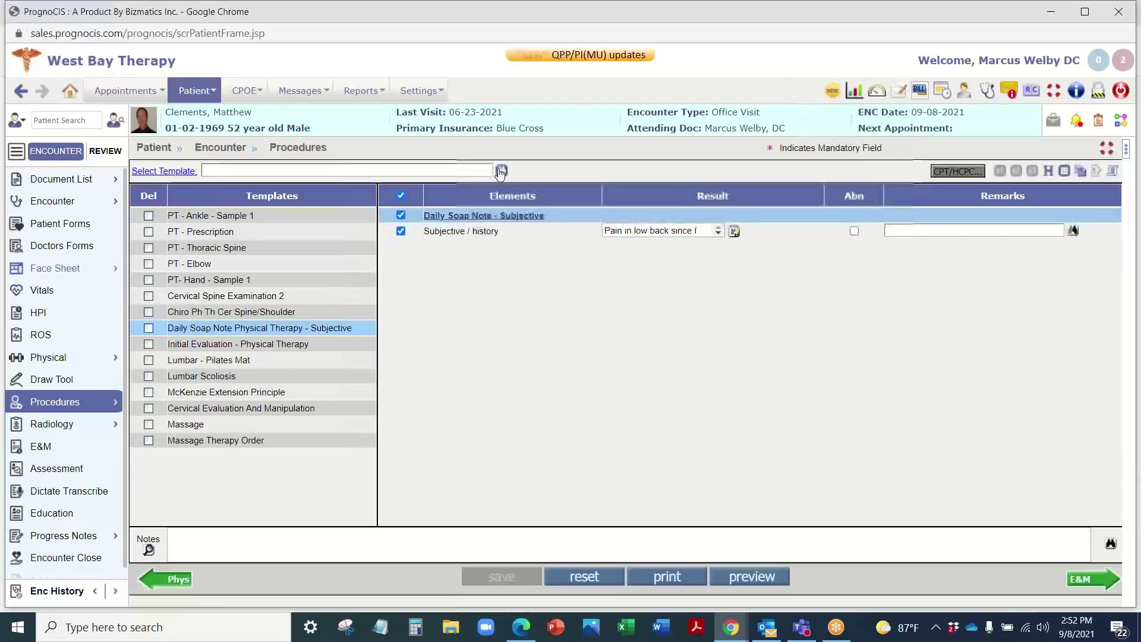
Step: Search templates for 'evalu' and try Evaluation - Ankle, abandoning it after the maximum-codes warning
left_click(501, 171)
type("ev")
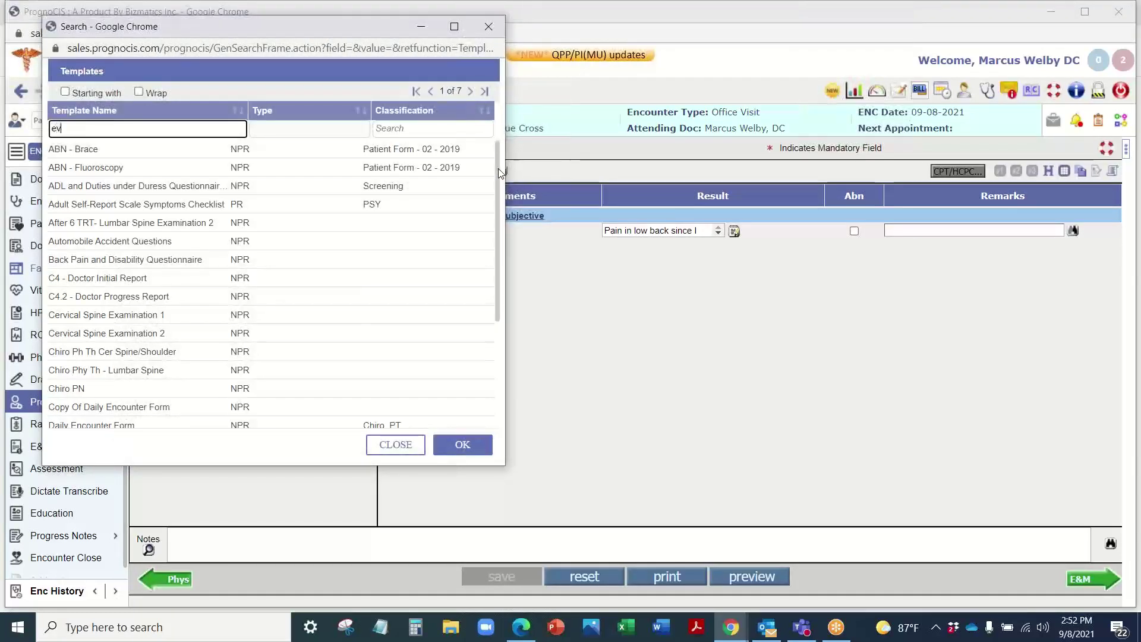
type("alu")
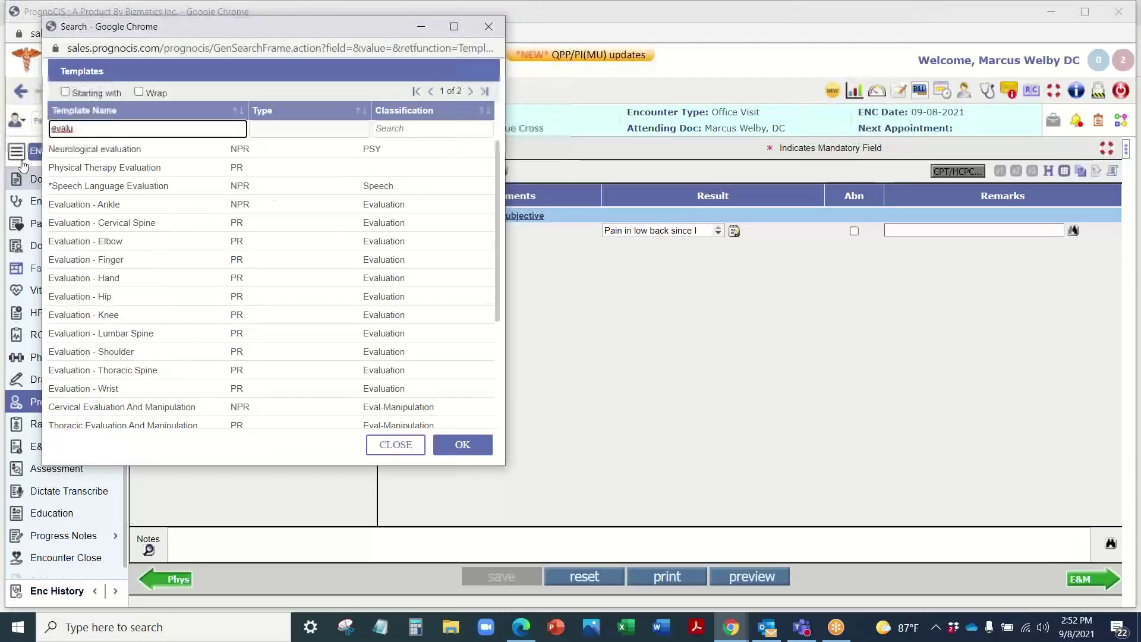
left_click(122, 207)
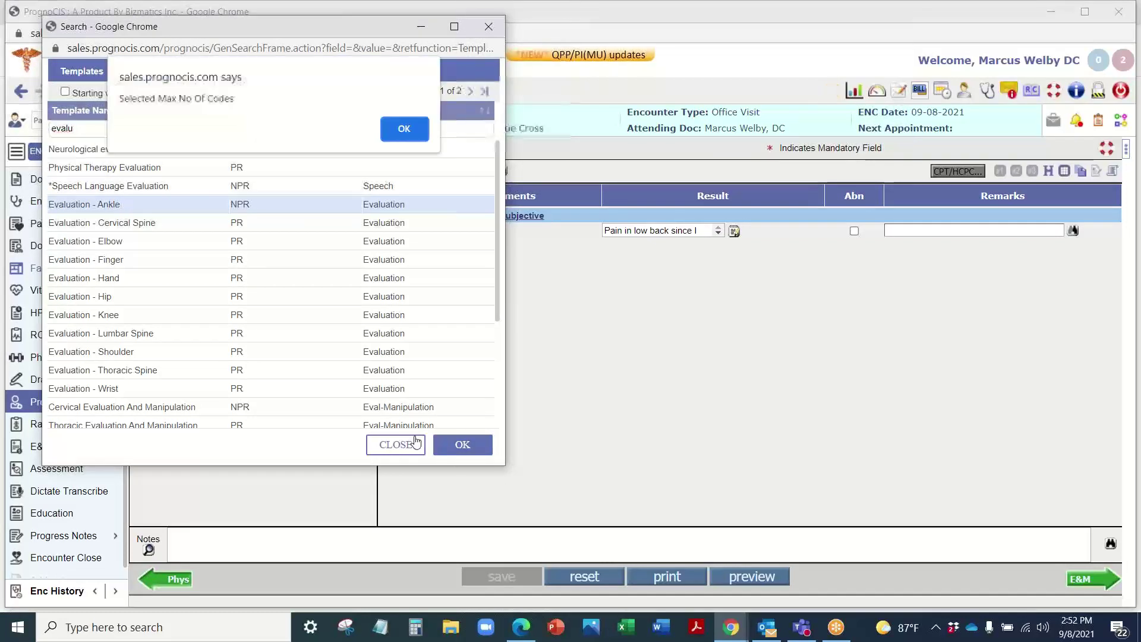
left_click(404, 128)
left_click(488, 27)
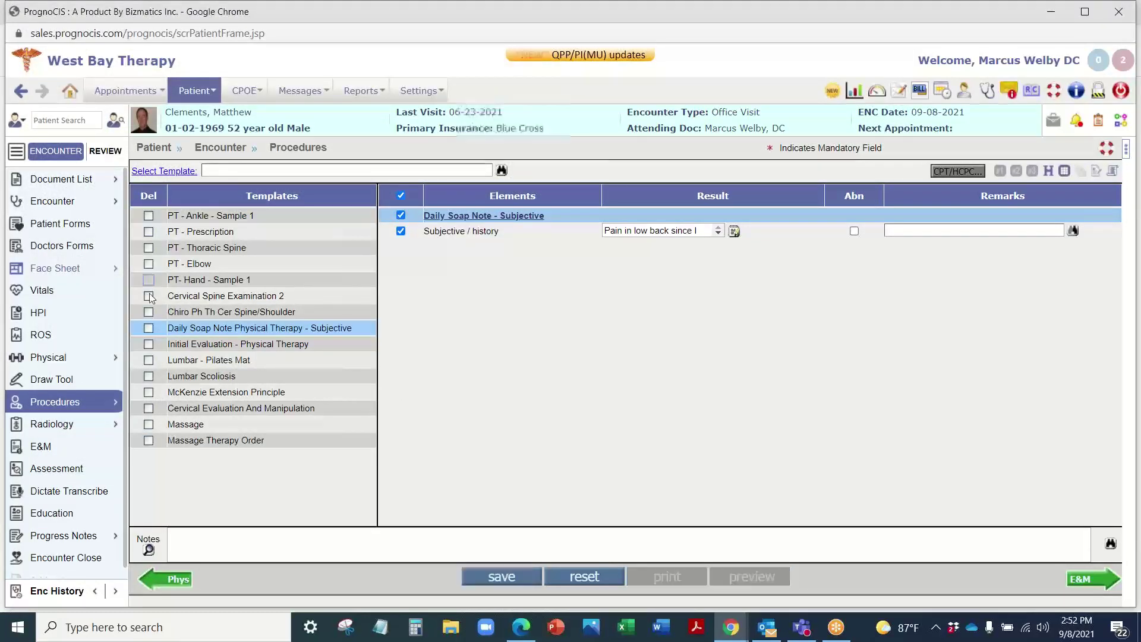
Step: Delete Cervical Spine Examination 2 and Chiro Ph Th Cer Spine/Shoulder along with the other marked template
left_click(149, 296)
left_click(149, 312)
left_click(502, 577)
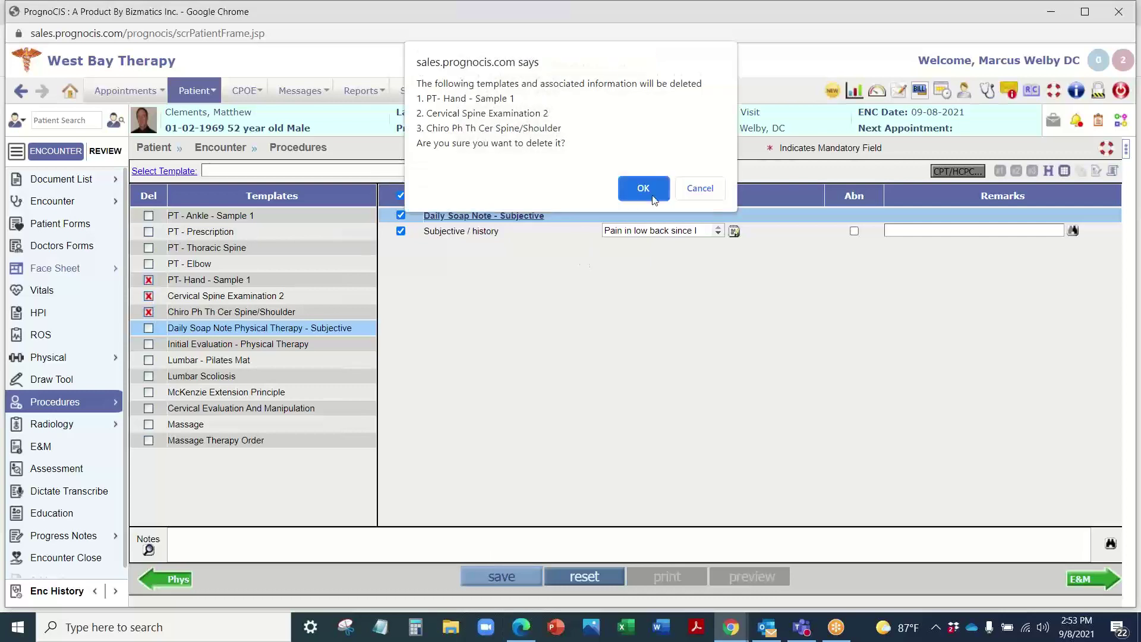
left_click(644, 188)
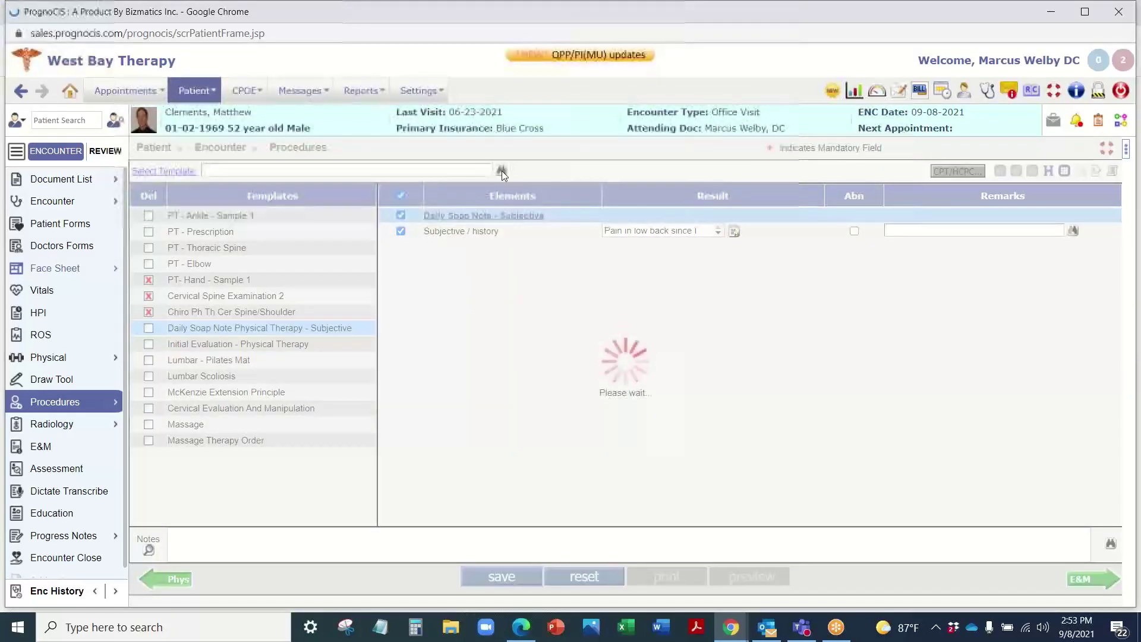
Step: Add the Physical Therapy Evaluation template to the procedures via an 'evalu' search
left_click(502, 170)
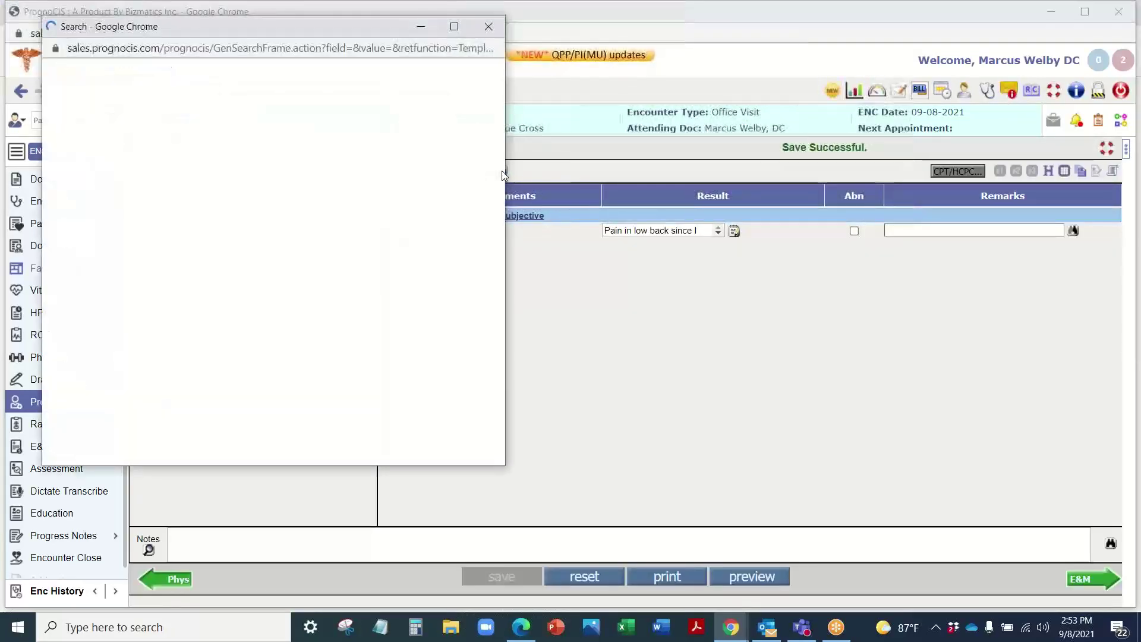
type("evalu")
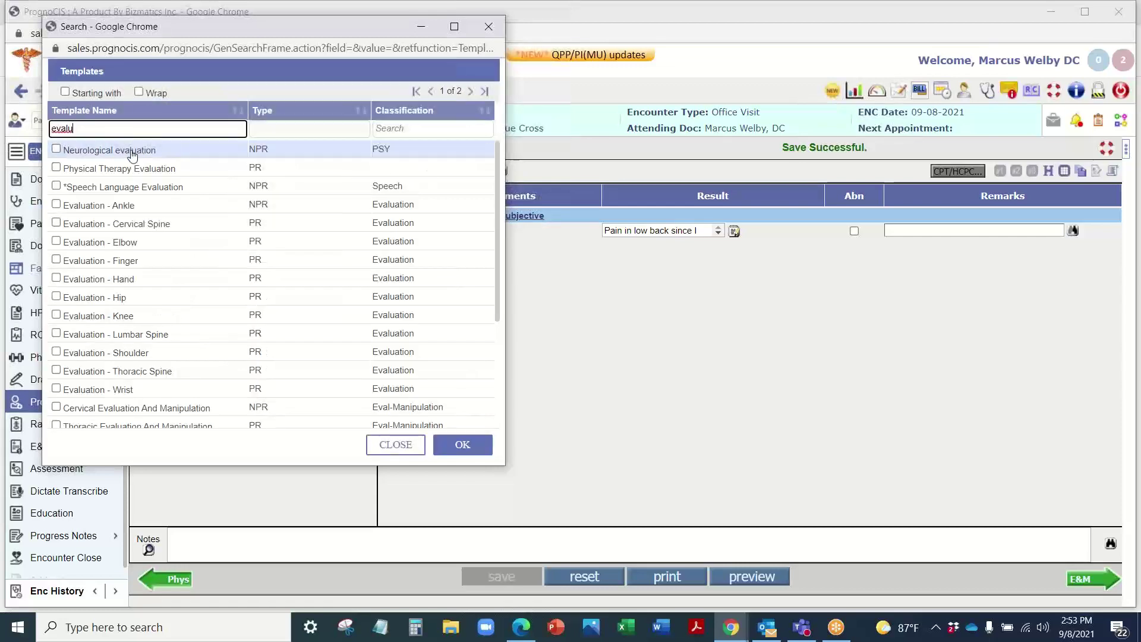
left_click(127, 170)
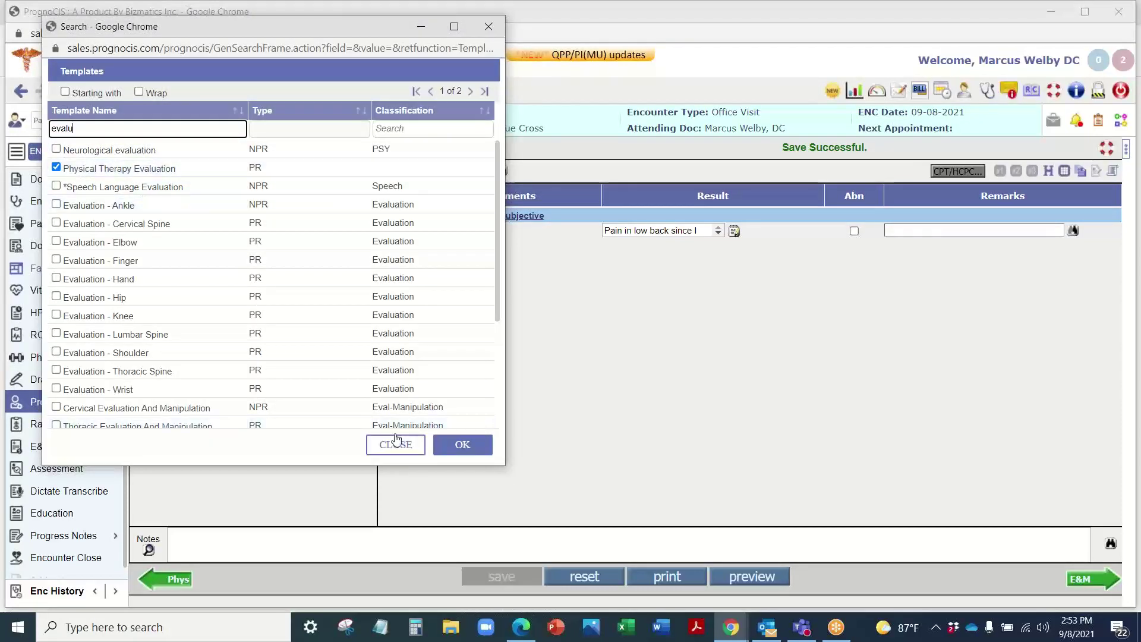
left_click(462, 445)
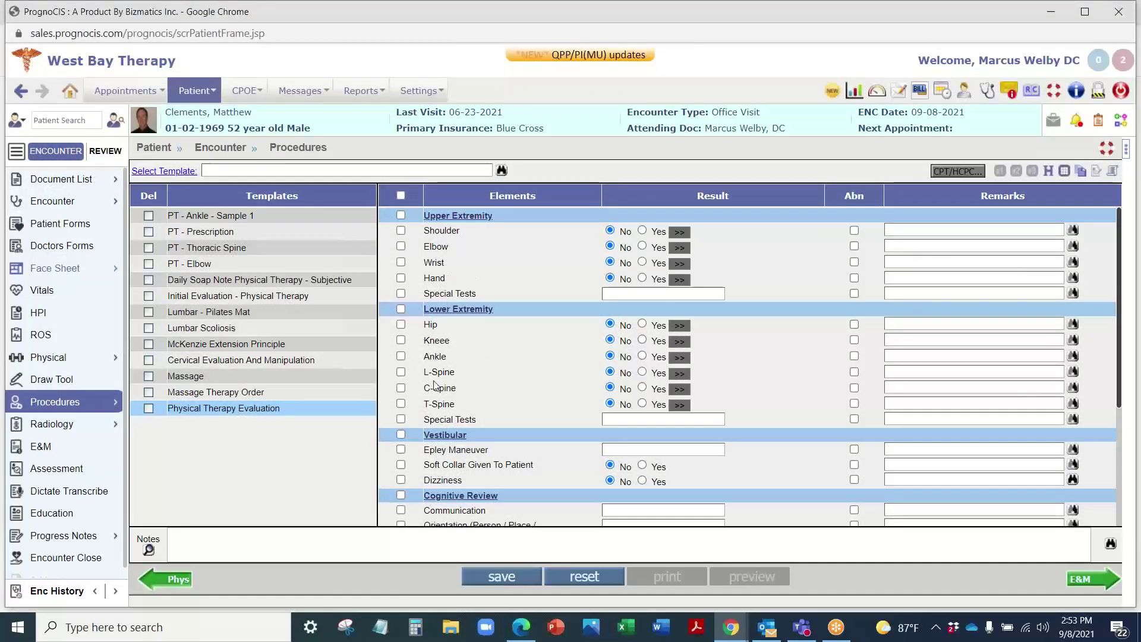
Step: Set Hip to Yes in the Physical Therapy Evaluation
scroll(436, 385, "down", 3)
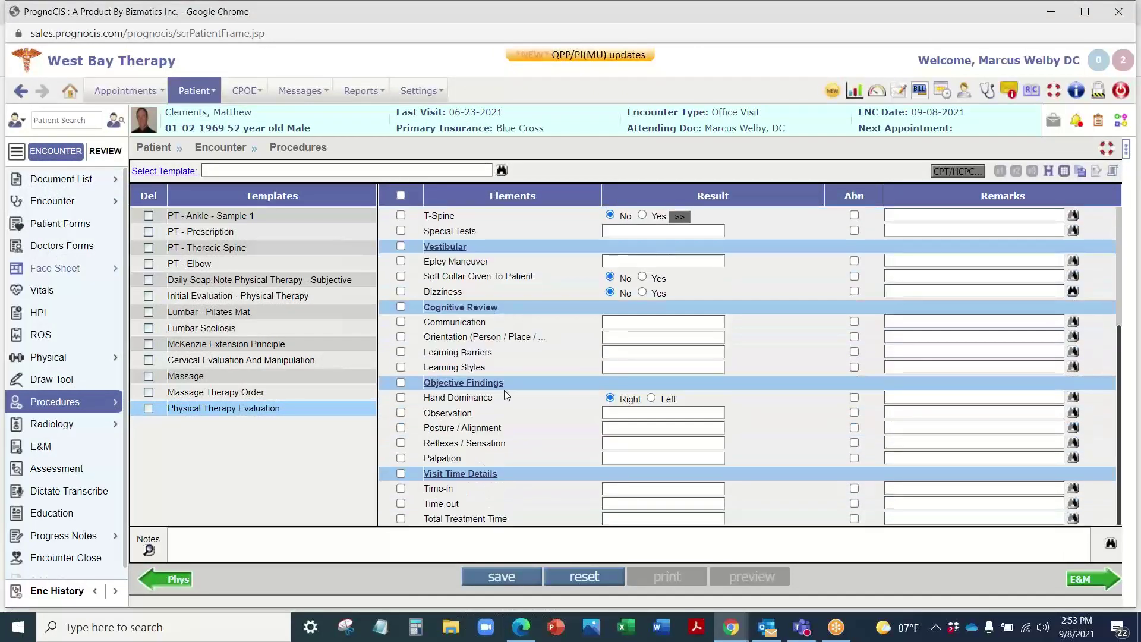
scroll(494, 220, "up", 3)
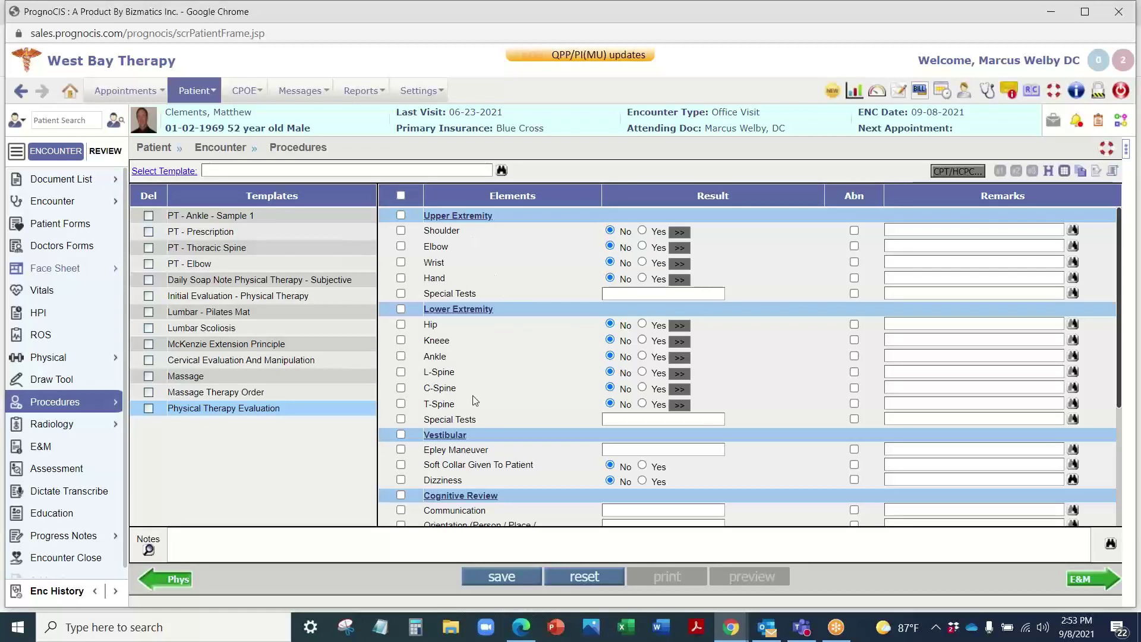
left_click(686, 327)
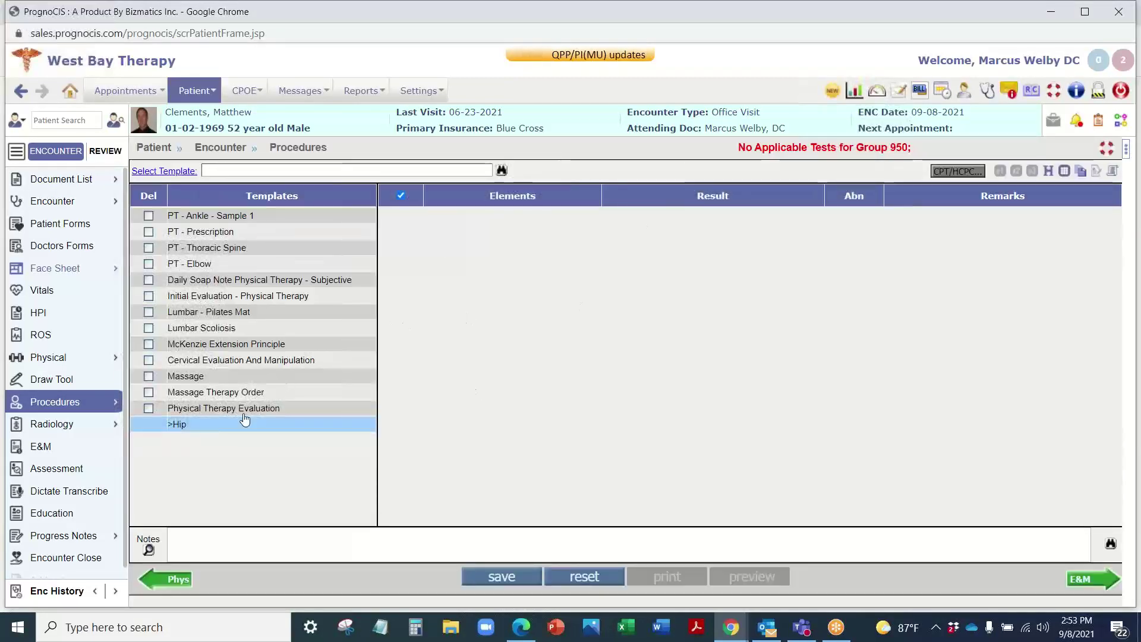
left_click(245, 423)
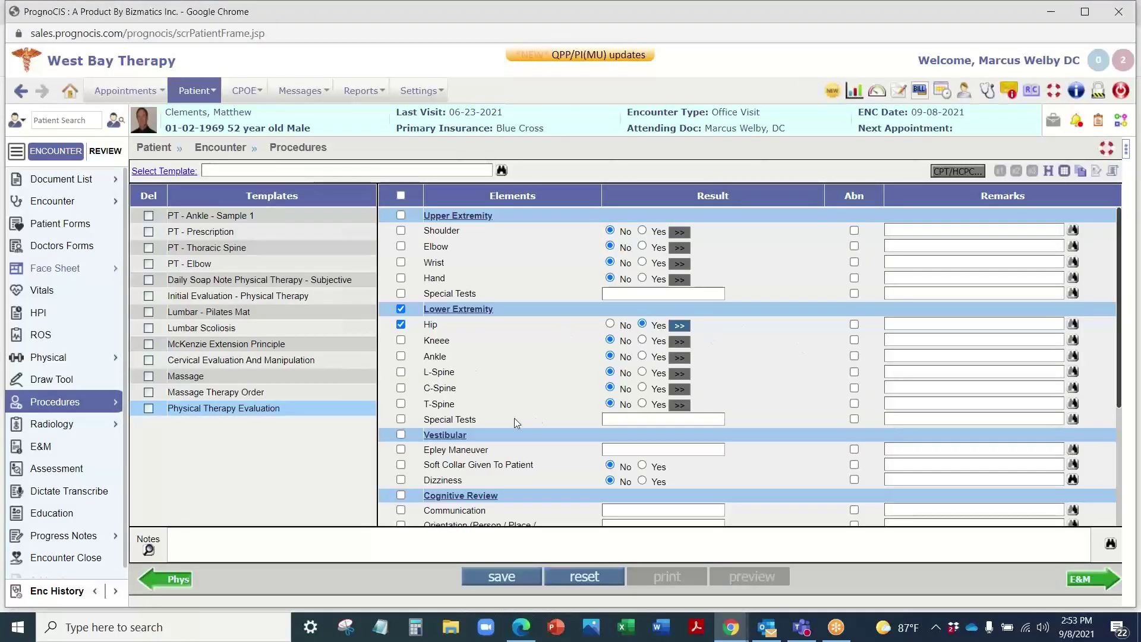
Step: Reset the procedure entry and bring up the encounter's DAILY SOAP NOTE doctor form
scroll(553, 452, "down", 2)
left_click(566, 584)
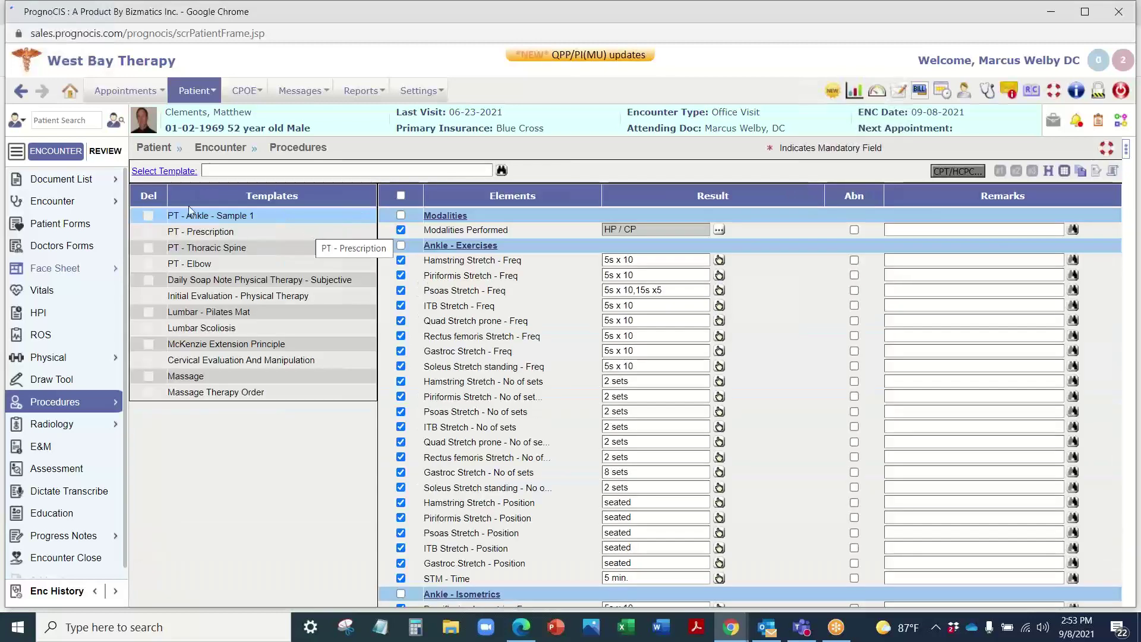
left_click(74, 251)
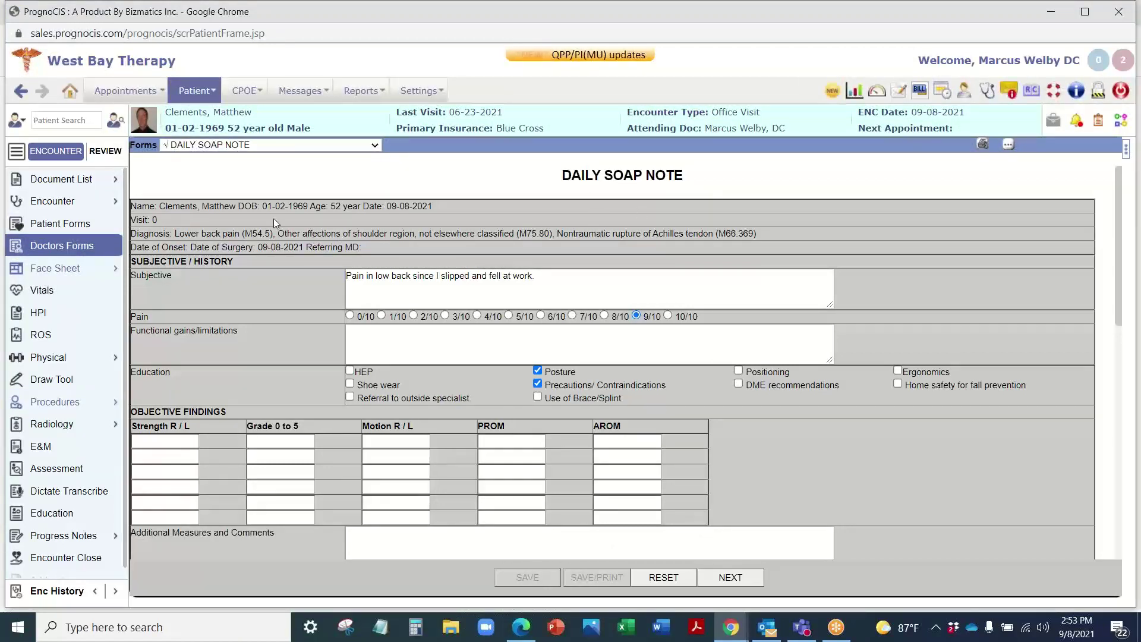
Step: Look over the Daily SOAP Note, then switch the doctor form to PT DAILY NOTE
scroll(218, 440, "down", 10)
scroll(200, 368, "up", 2)
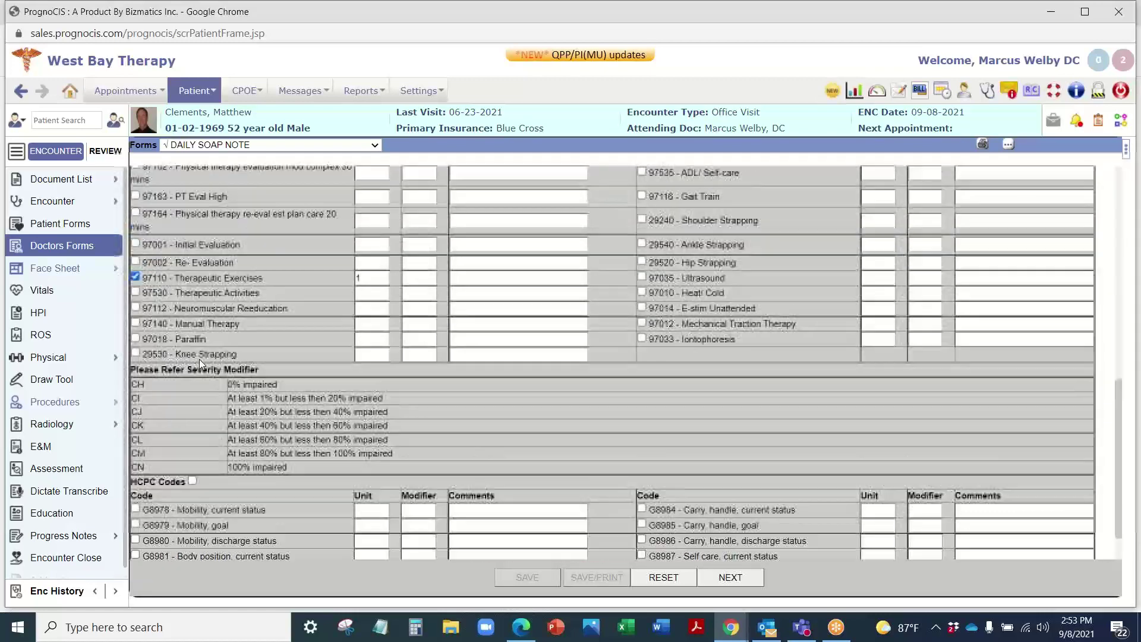
scroll(212, 359, "up", 3)
scroll(161, 343, "down", 4)
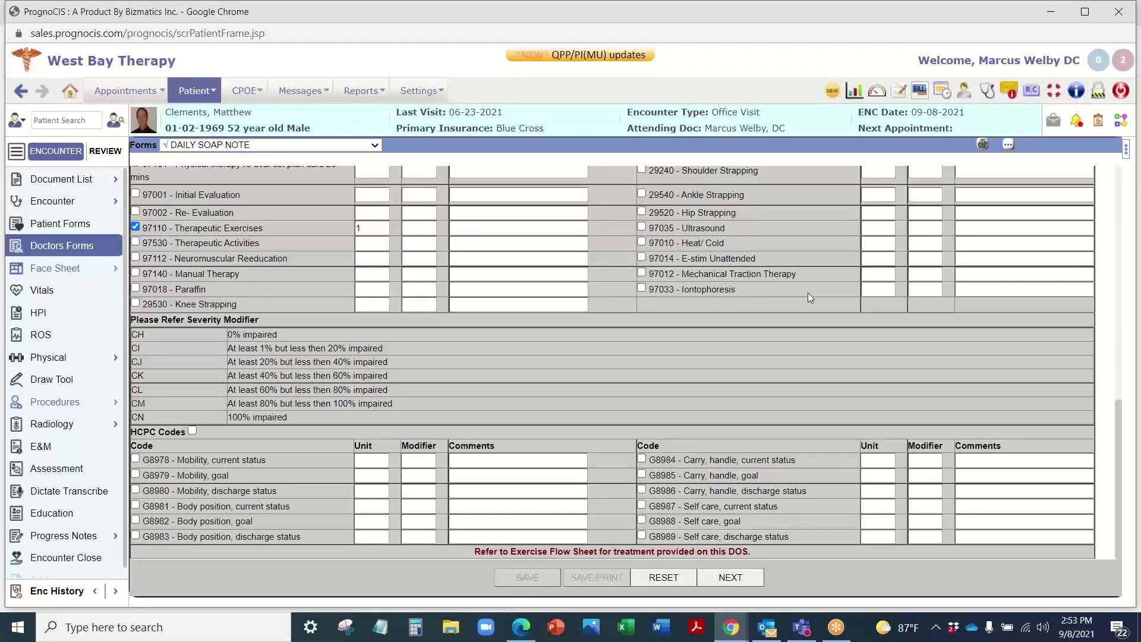
left_click(245, 145)
left_click(234, 166)
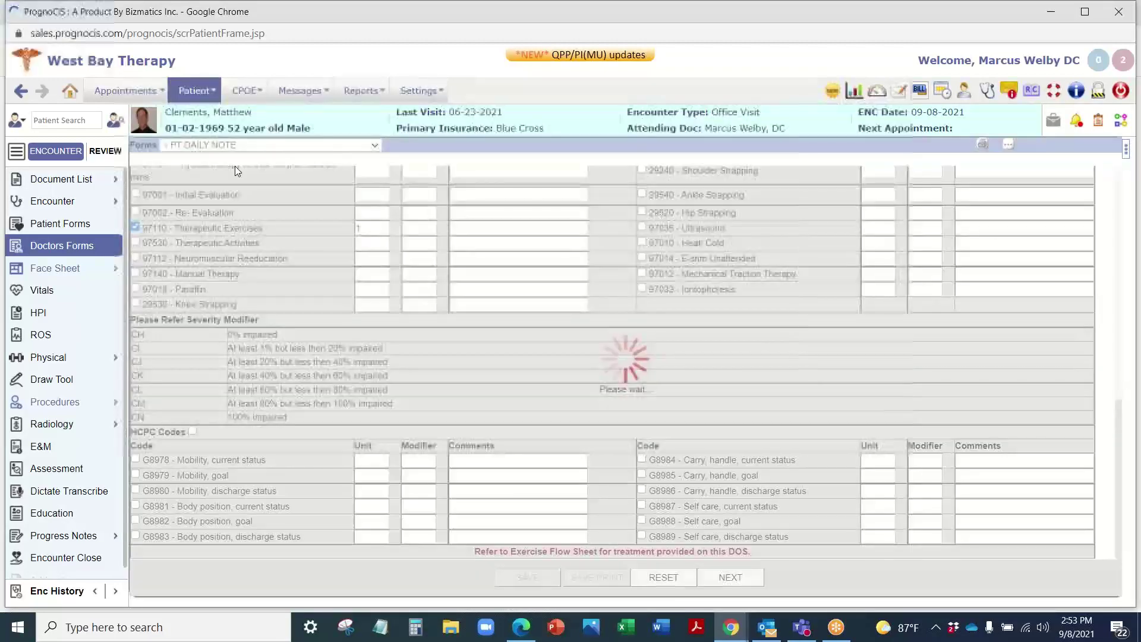
Step: Review PT DAILY NOTE from Subjective down to the CPT checklist with 97110 - Therapeutic Exercises ticked
scroll(408, 220, "down", 3)
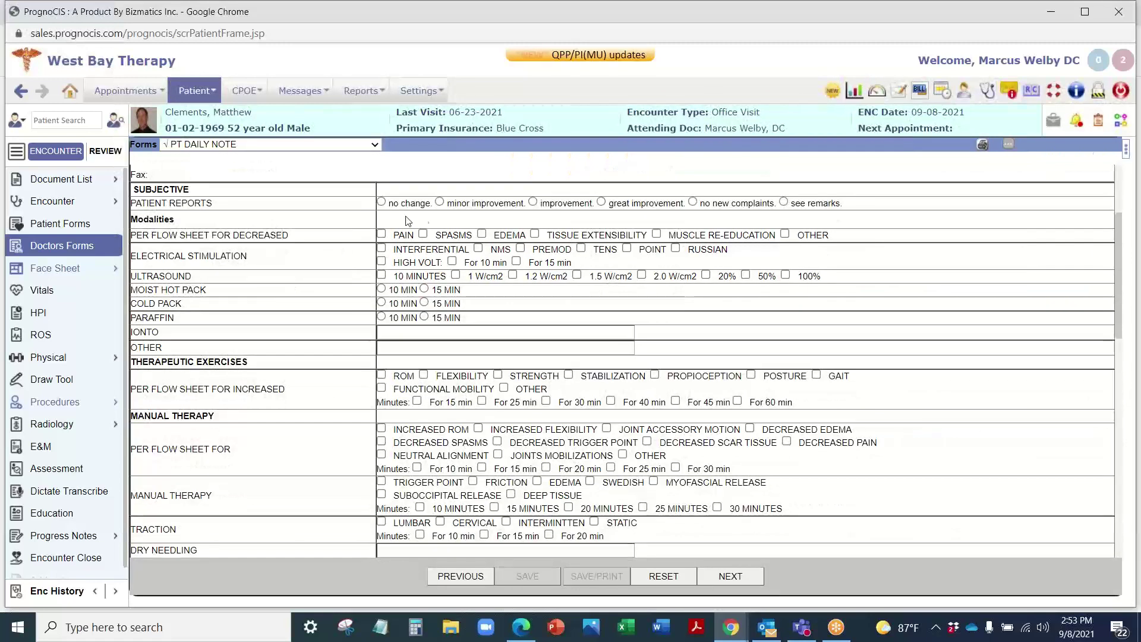
scroll(454, 348, "down", 1)
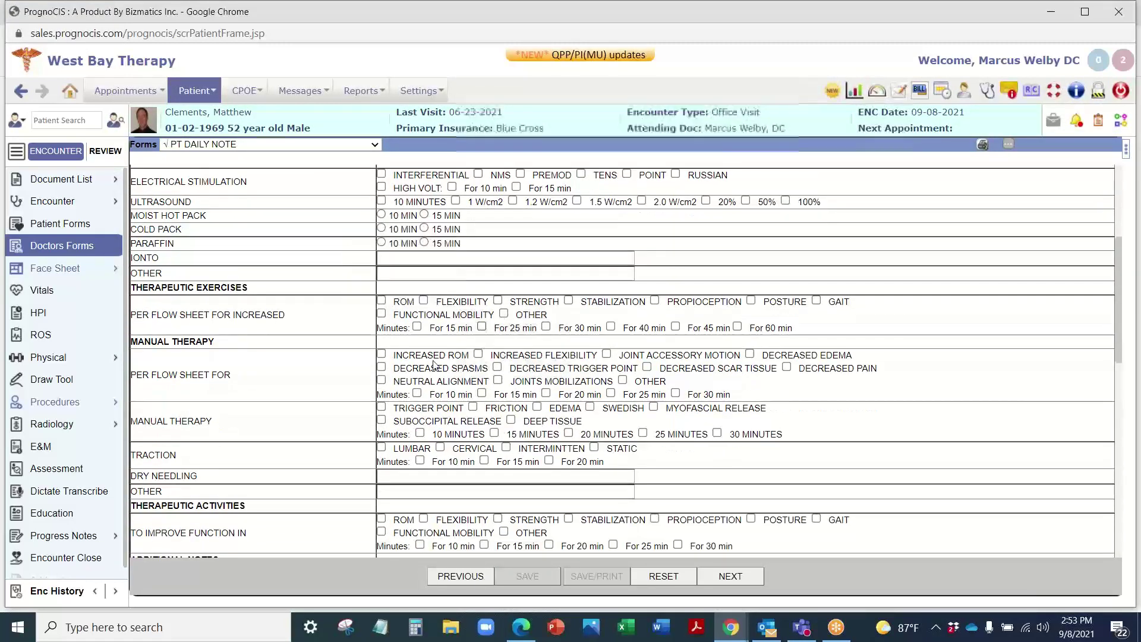
scroll(506, 493, "down", 5)
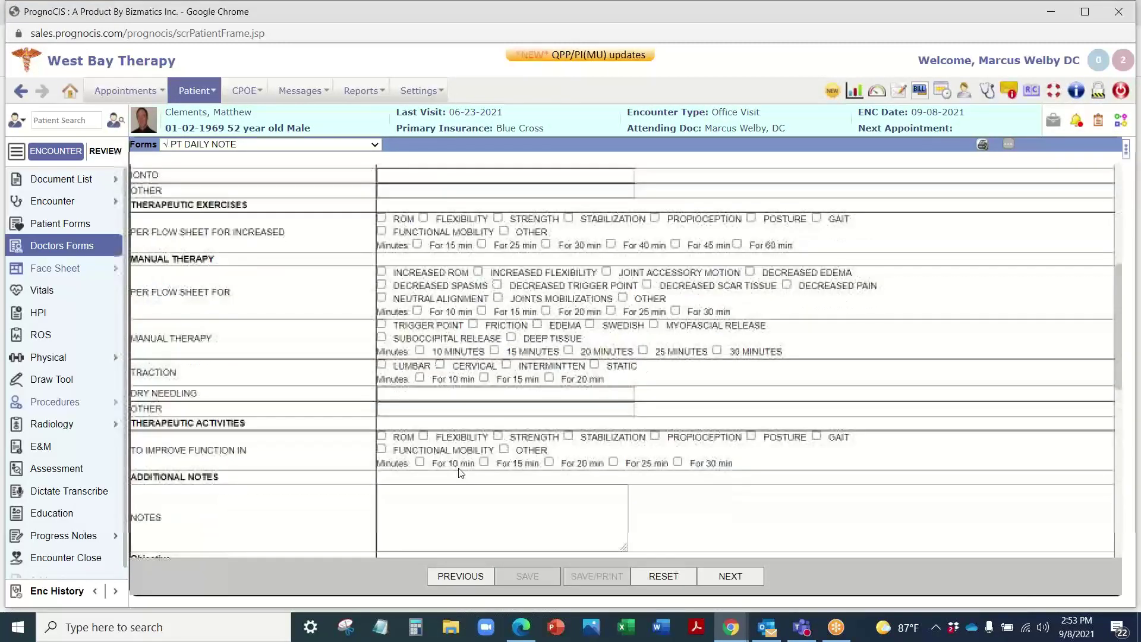
scroll(467, 412, "down", 3)
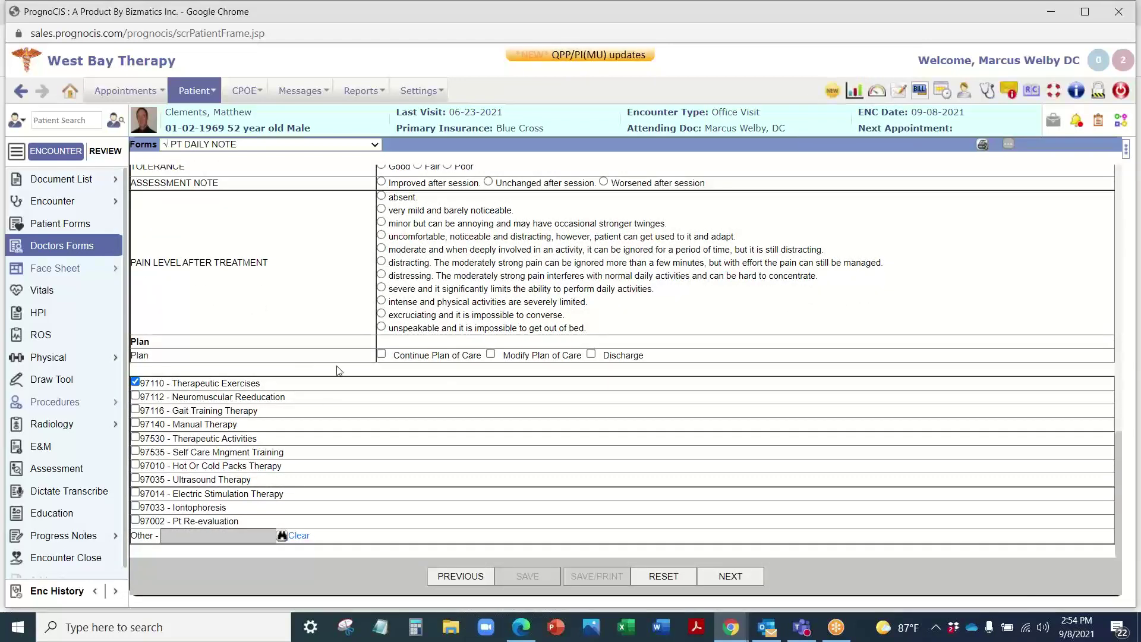
scroll(329, 397, "up", 10)
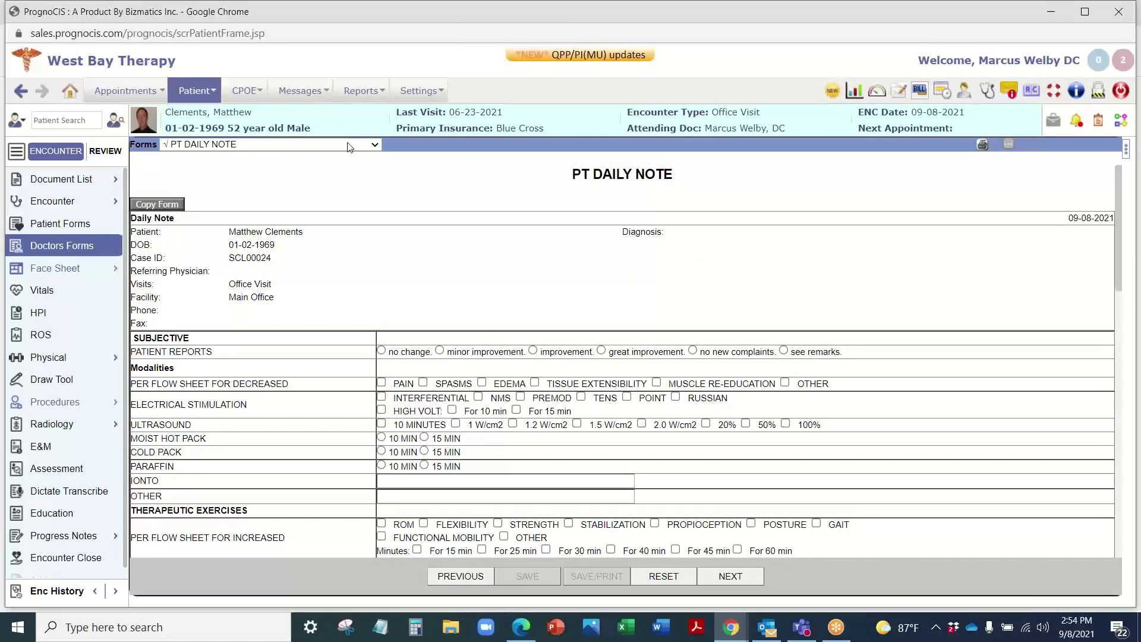
scroll(414, 447, "down", 10)
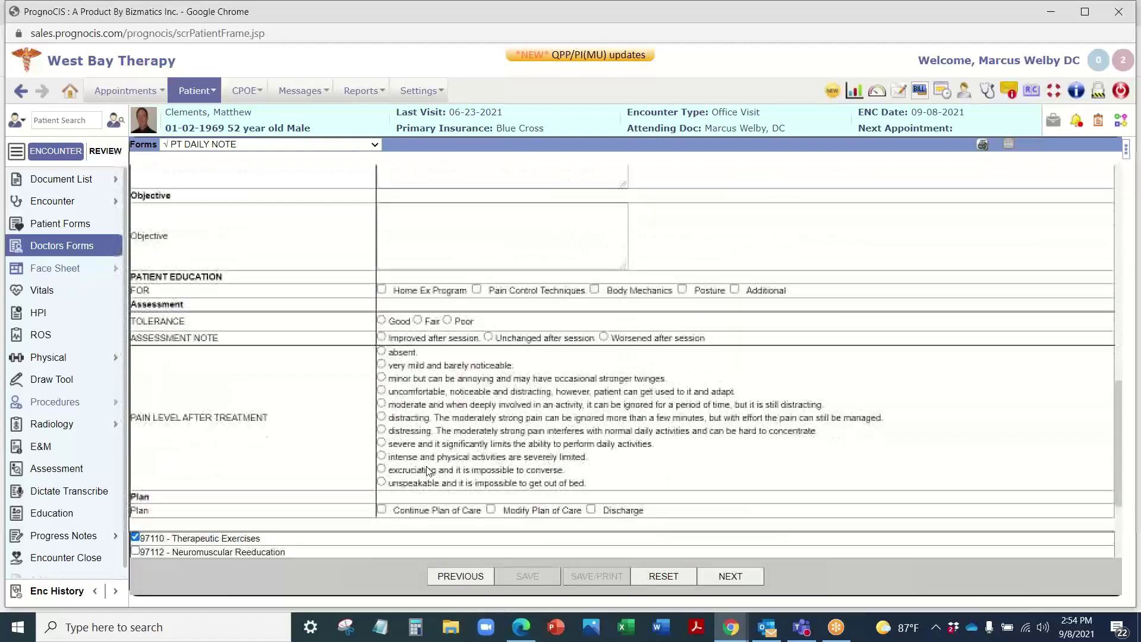
scroll(441, 495, "down", 1)
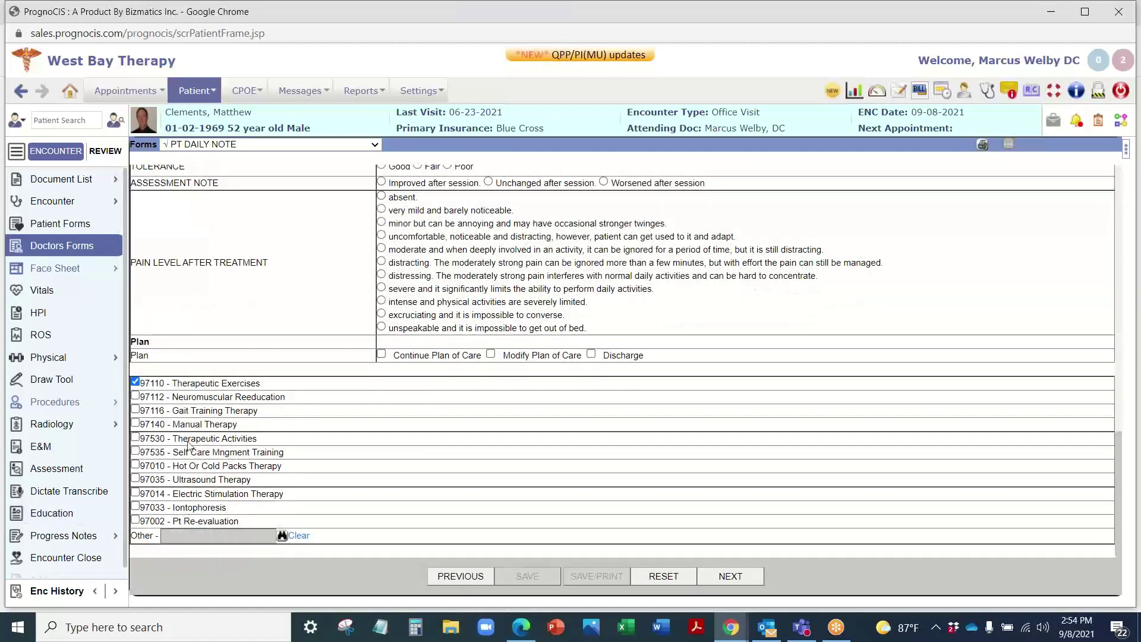
scroll(244, 397, "up", 10)
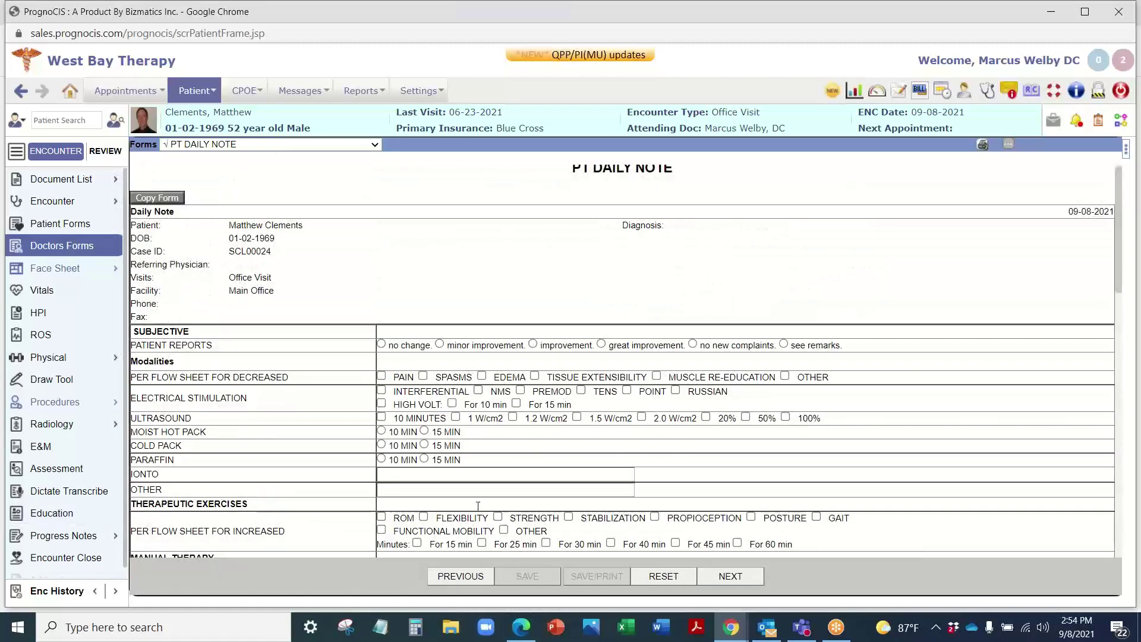
scroll(446, 386, "down", 3)
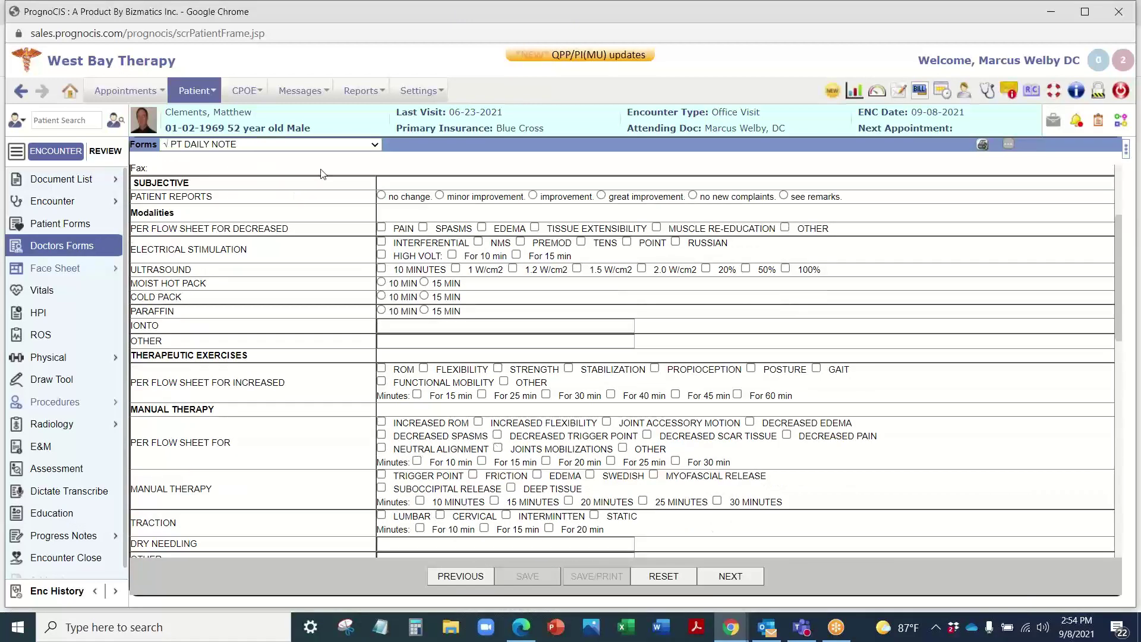
left_click(261, 145)
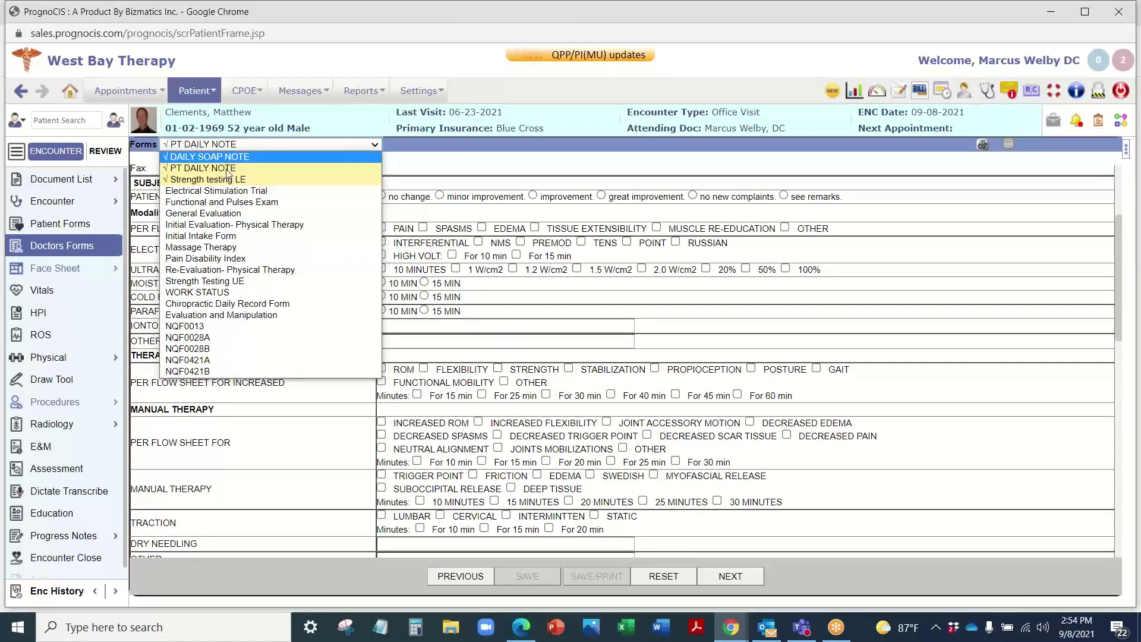
Step: Load the Initial Evaluation- Physical Therapy doctor form and scroll through its first sections
left_click(221, 225)
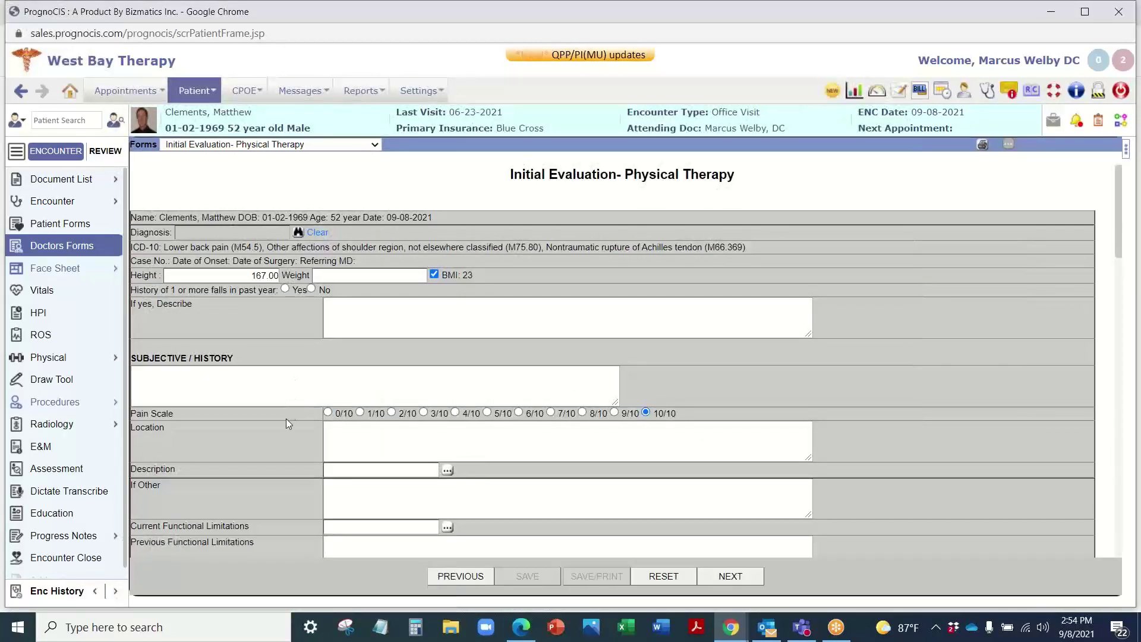
scroll(287, 489, "down", 1)
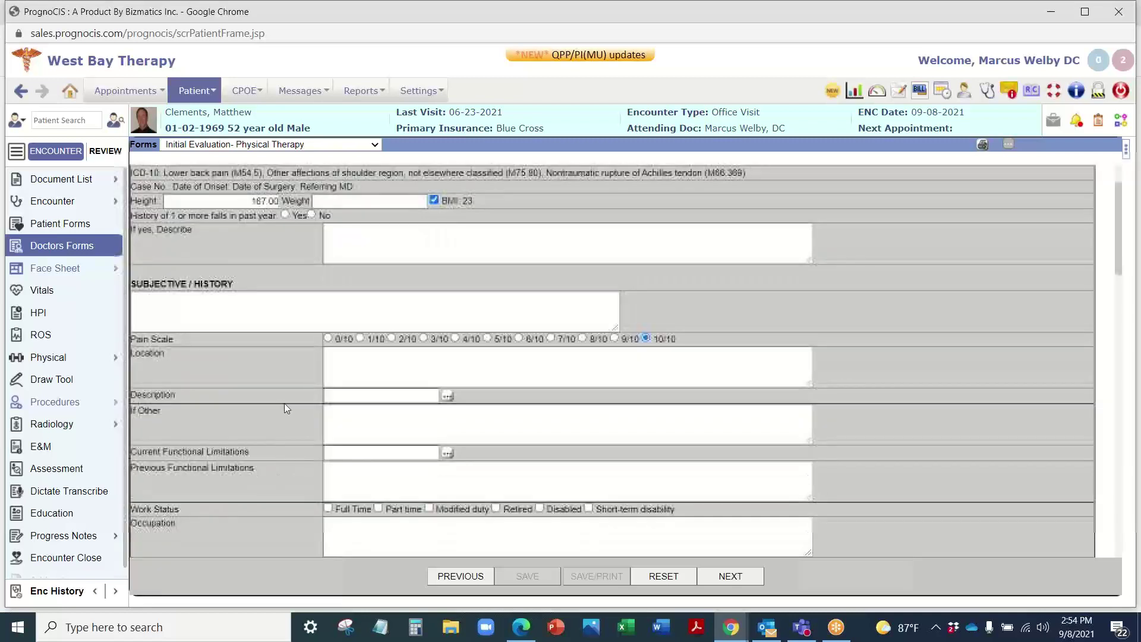
scroll(226, 338, "down", 1)
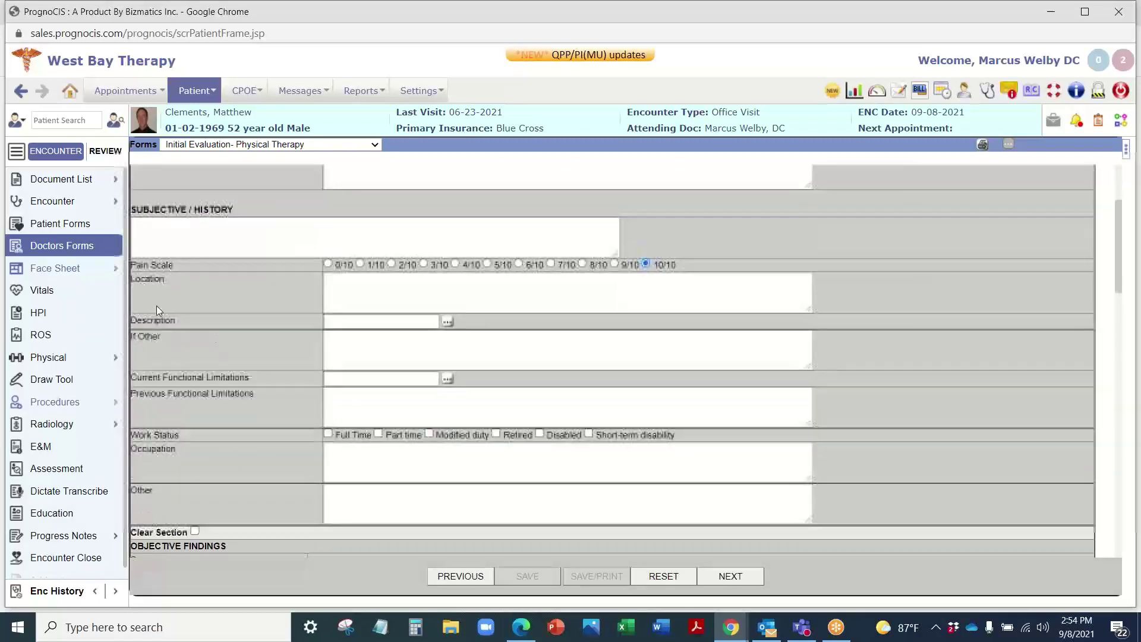
scroll(252, 350, "down", 1)
scroll(277, 359, "down", 2)
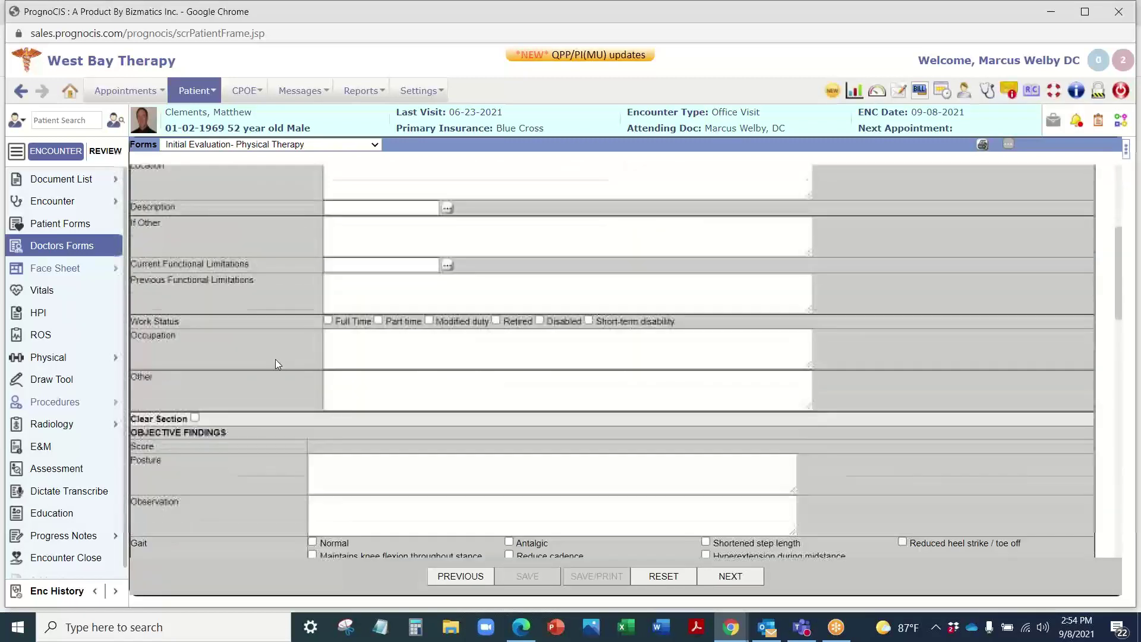
scroll(242, 272, "down", 3)
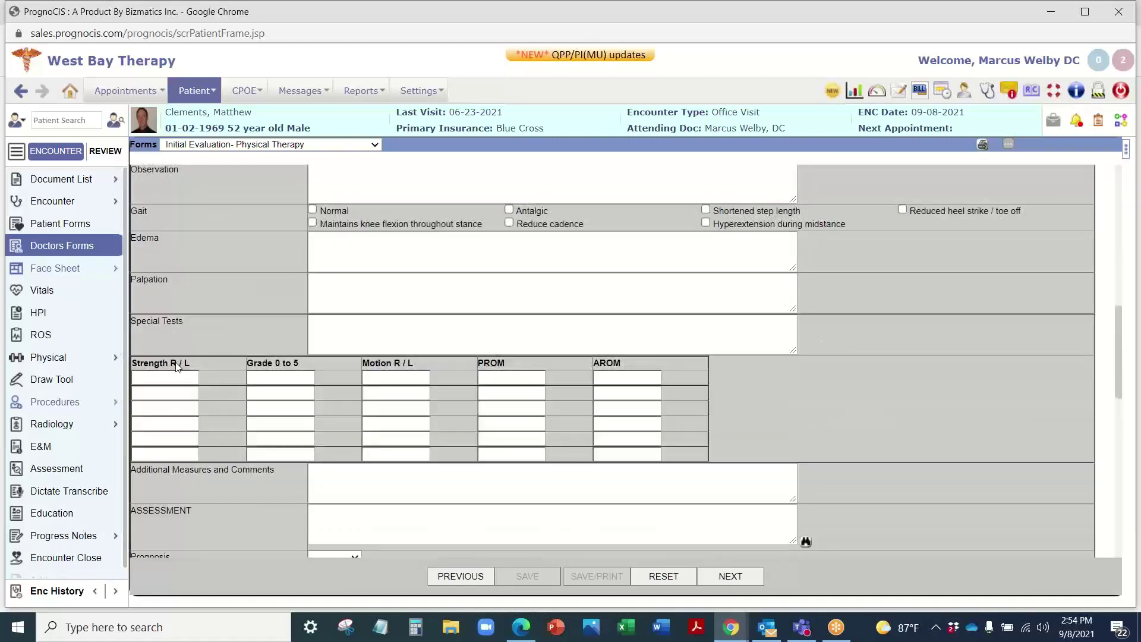
Step: Review the remaining sections down to 97110 - Therapeutic Exercises ticked at 1 unit
scroll(180, 233, "up", 1)
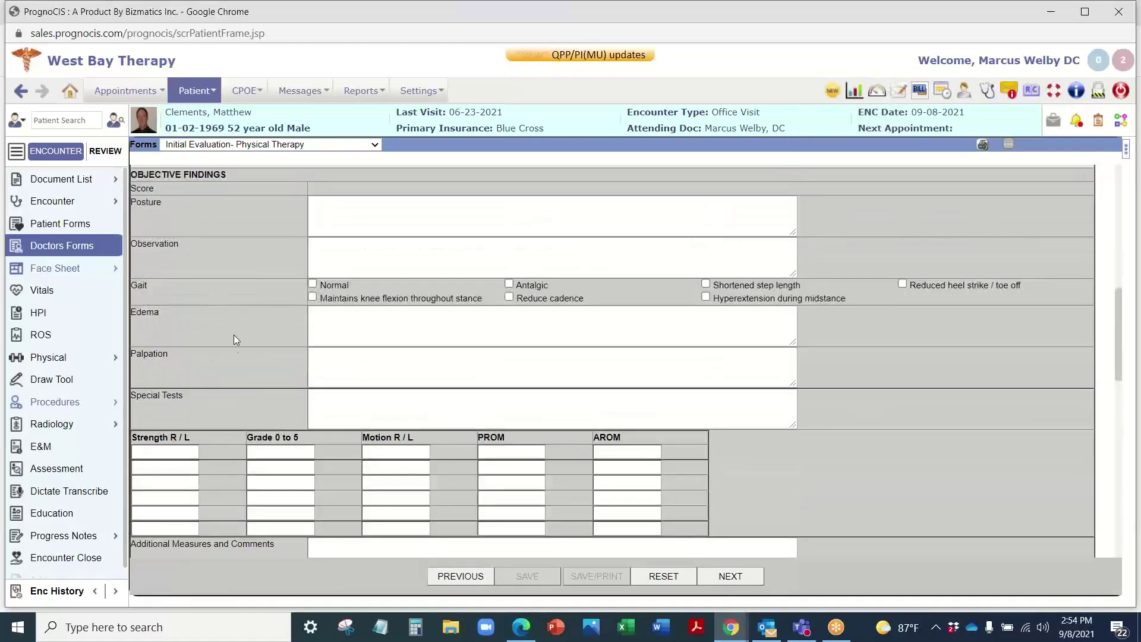
scroll(233, 334, "down", 2)
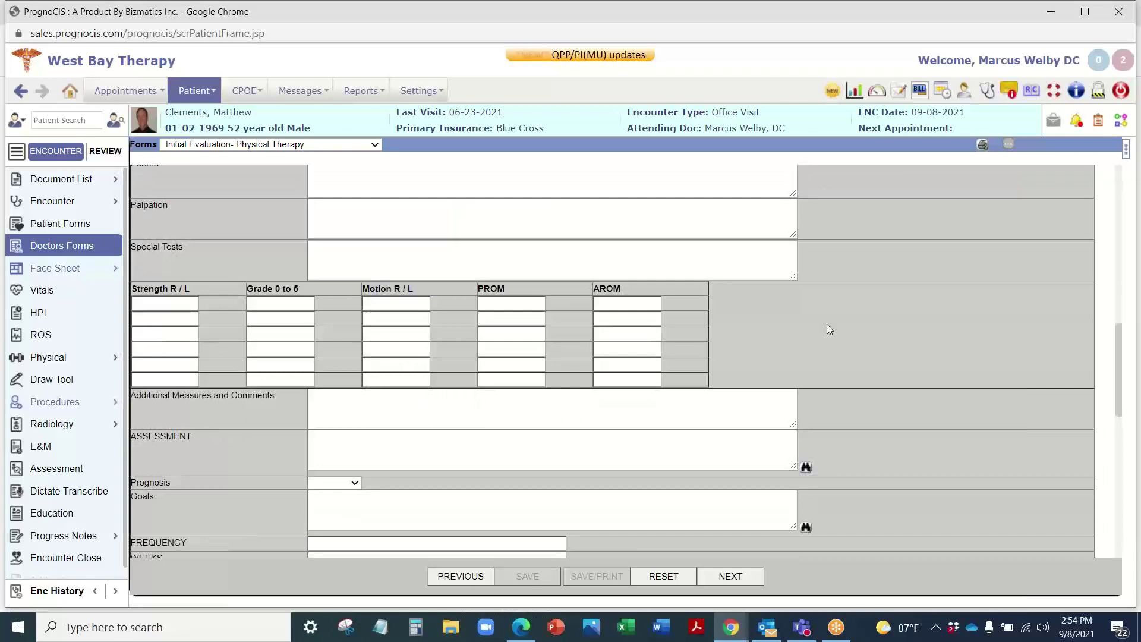
scroll(830, 330, "down", 2)
scroll(445, 215, "up", 1)
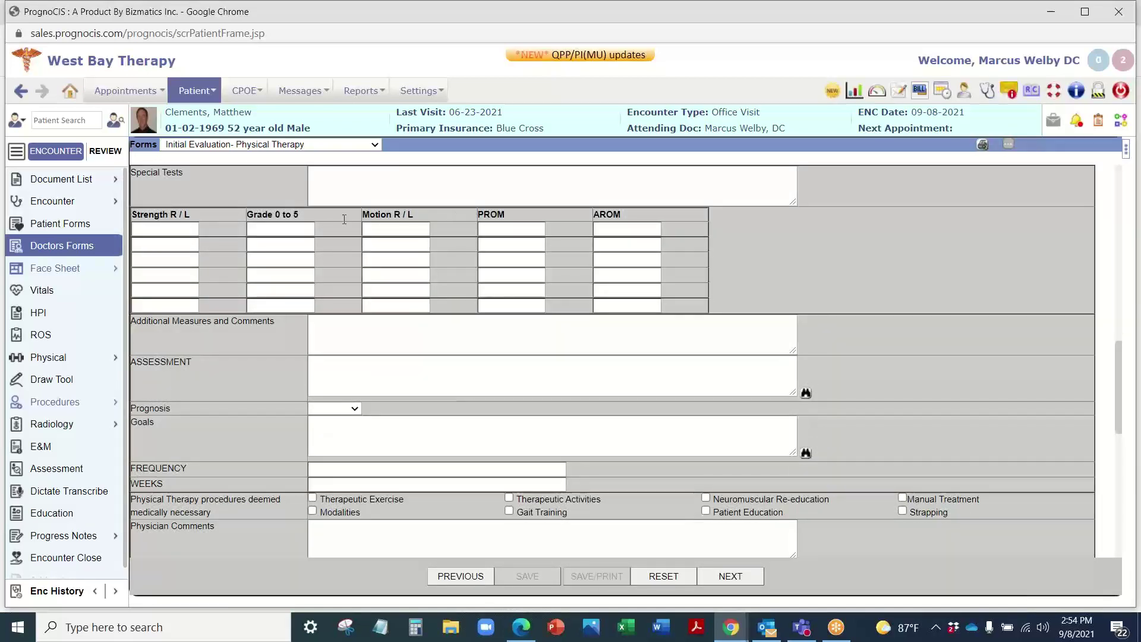
scroll(234, 221, "down", 5)
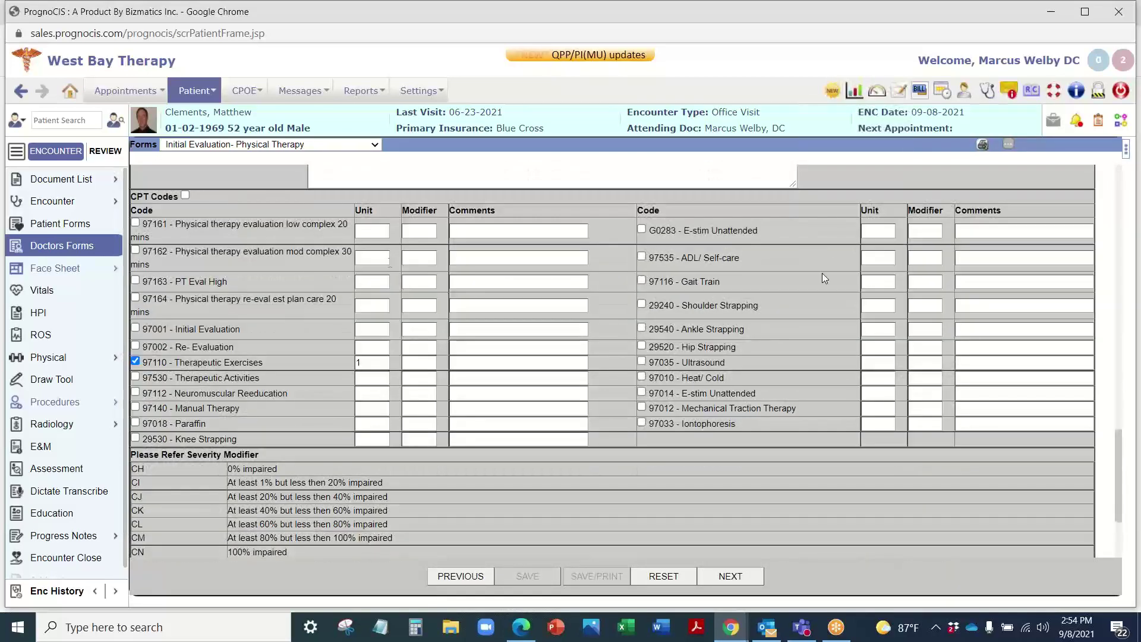
scroll(811, 281, "down", 2)
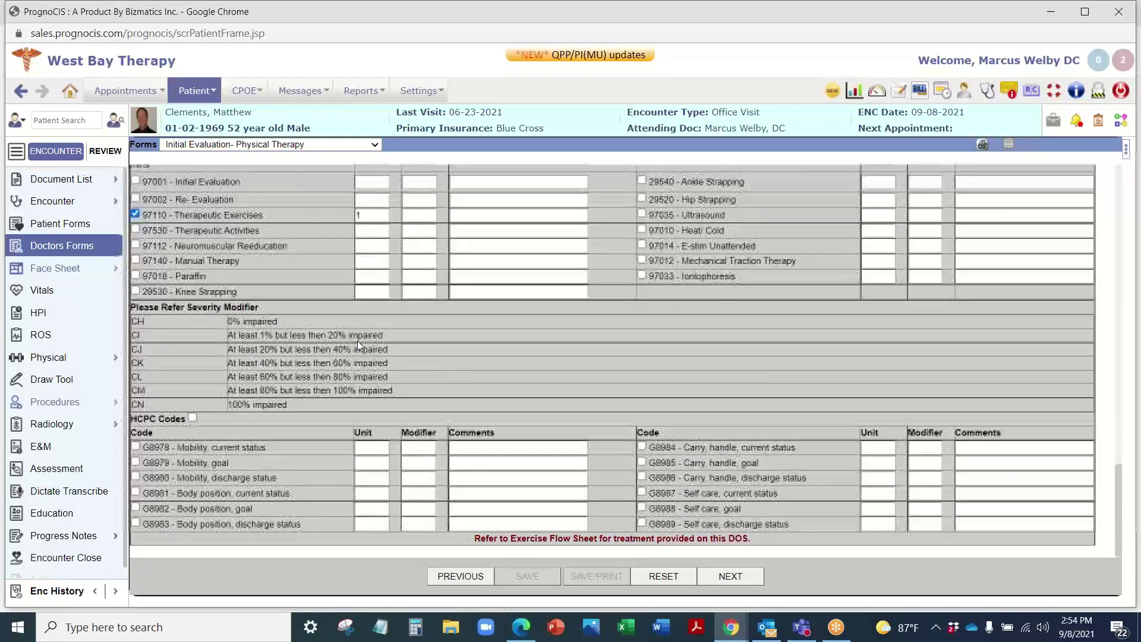
scroll(636, 328, "up", 10)
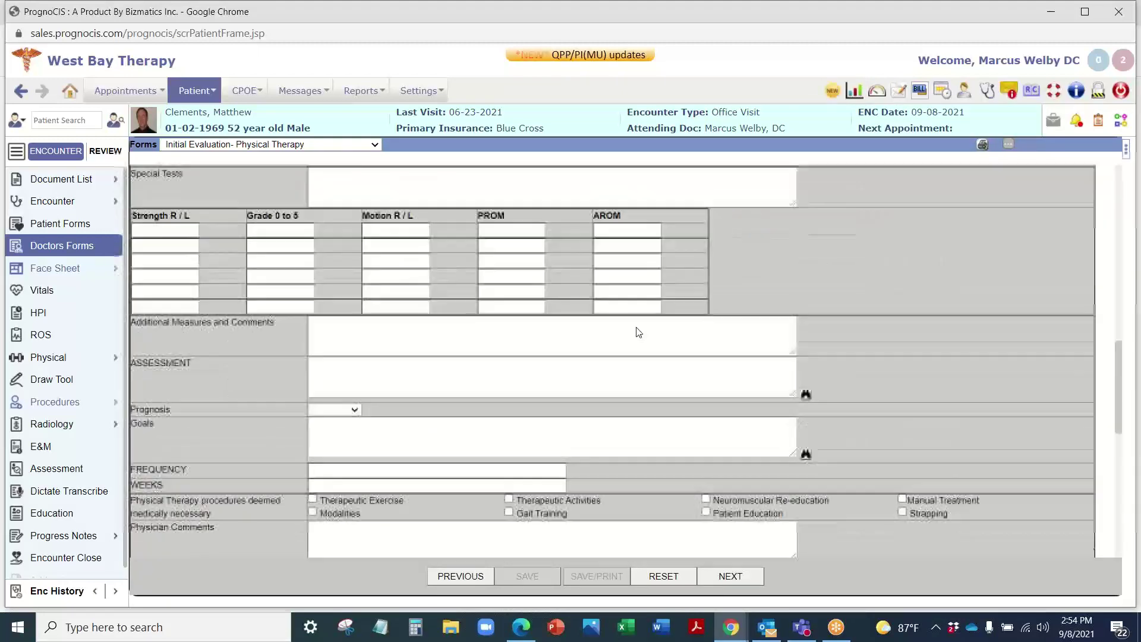
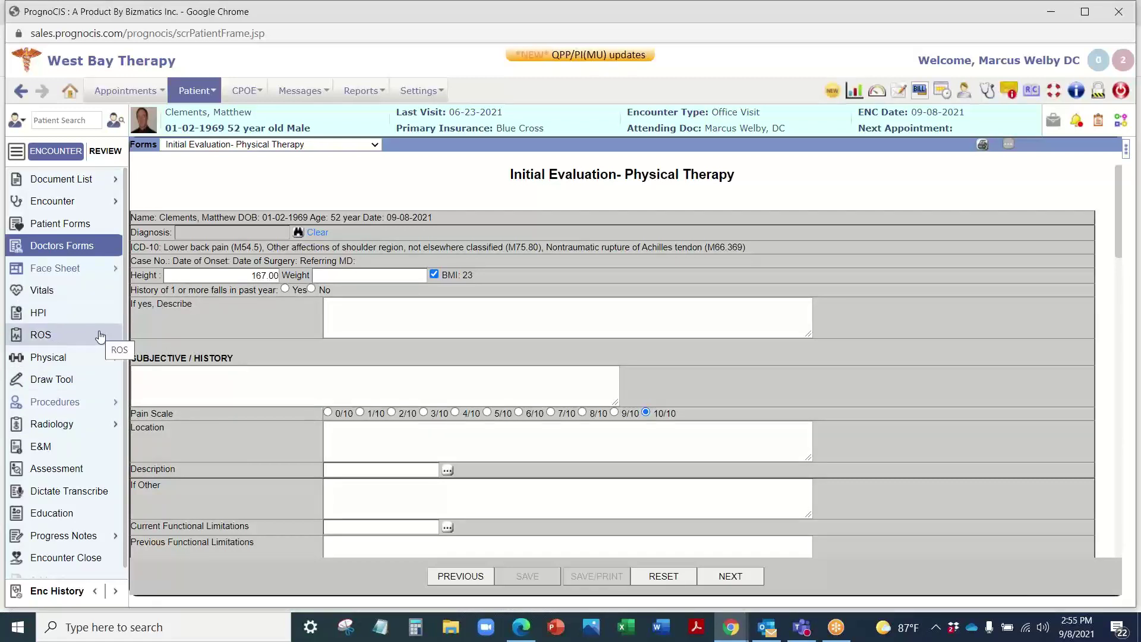
Step: Open the Physical > Table examination page from the encounter sidebar
mouse_move(71, 359)
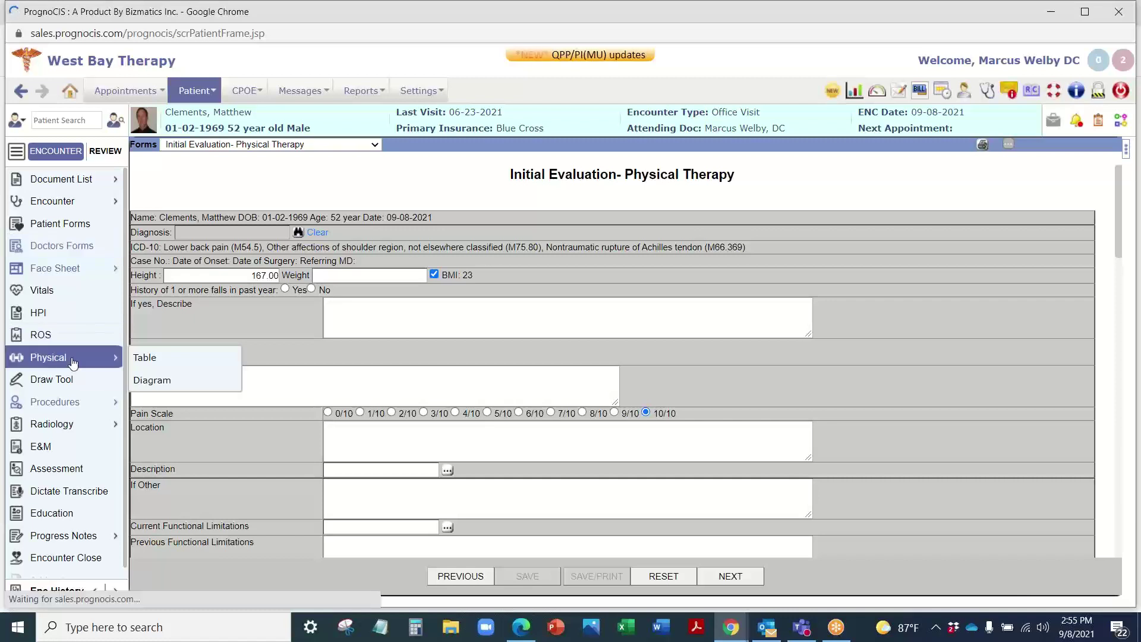
left_click(145, 357)
Step: Load the Cervical Spine Examination template and review its findings, such as Palpation 'No pain'
left_click(257, 173)
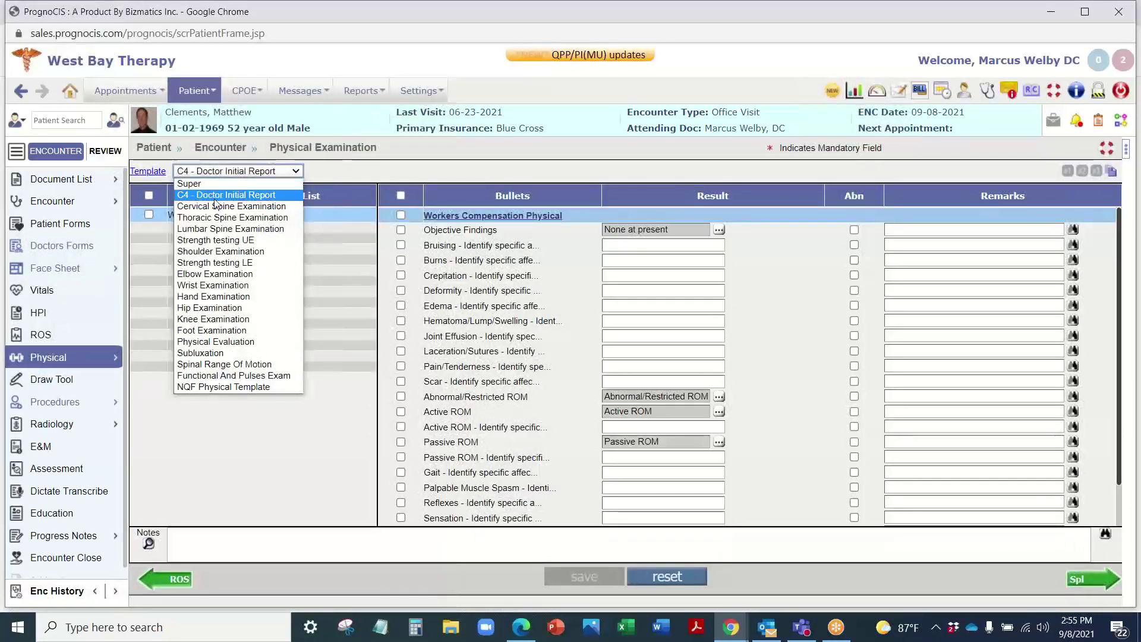
left_click(230, 206)
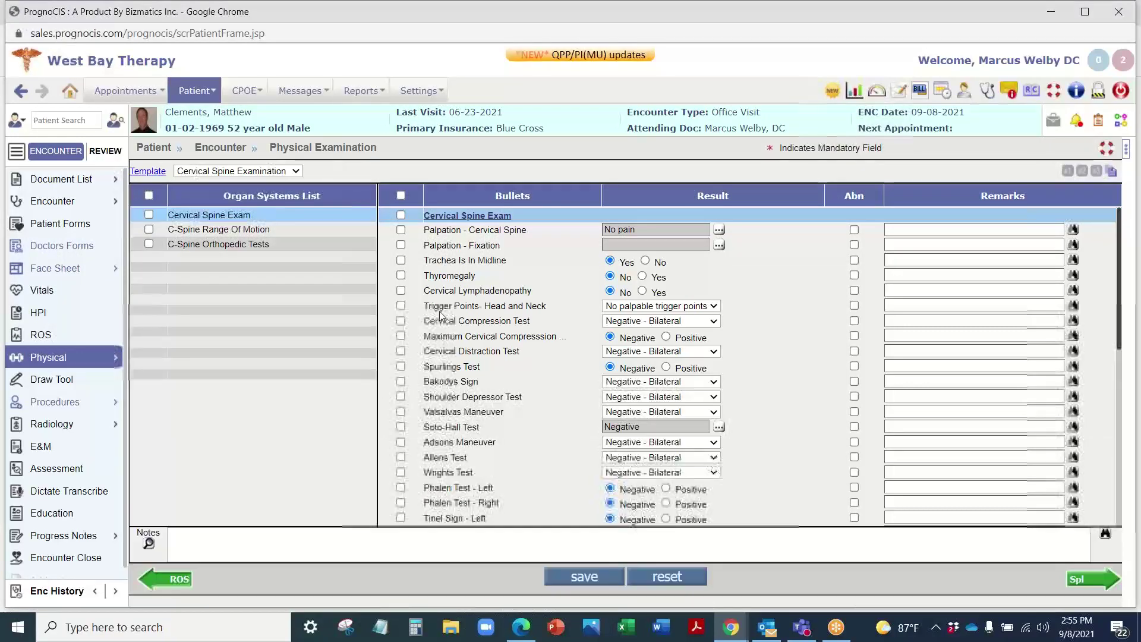
scroll(461, 419, "down", 7)
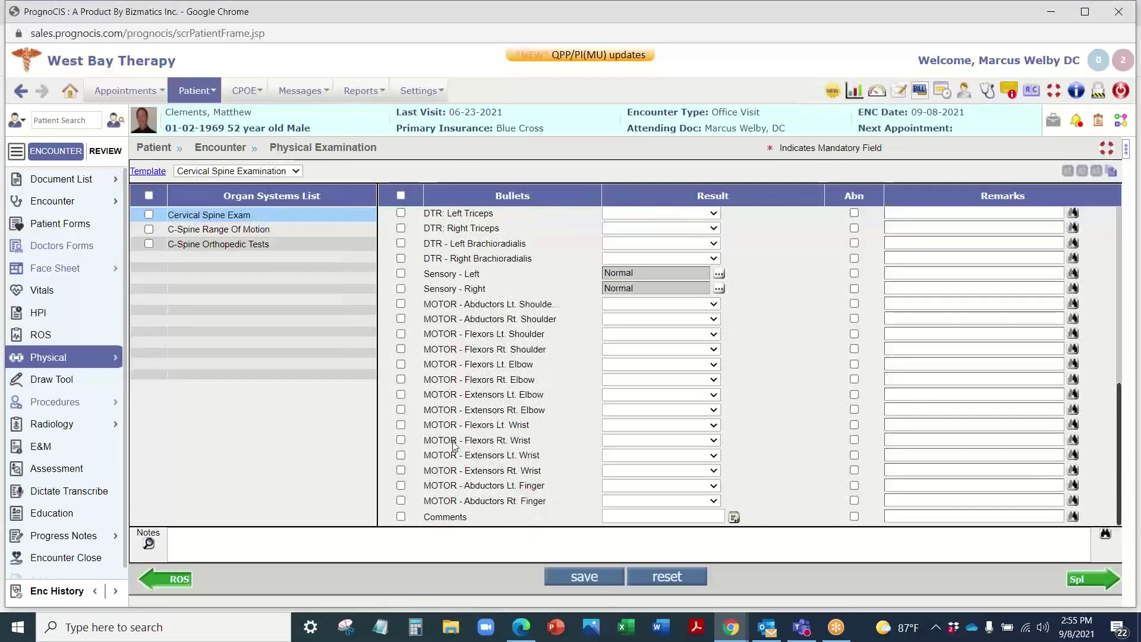
scroll(452, 446, "up", 5)
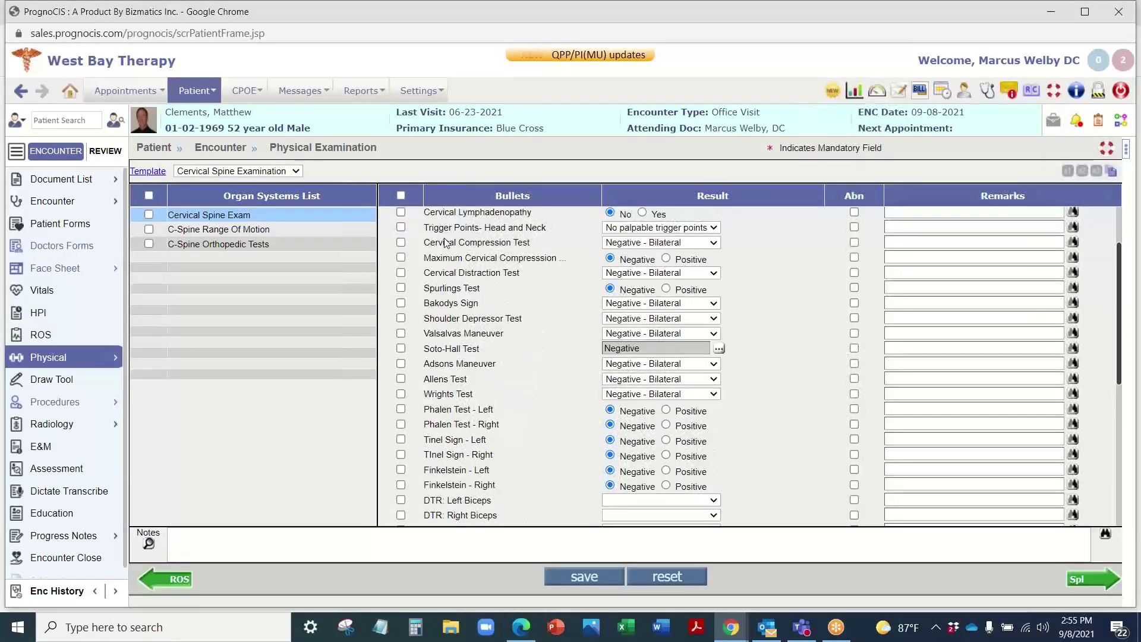
scroll(473, 276, "up", 3)
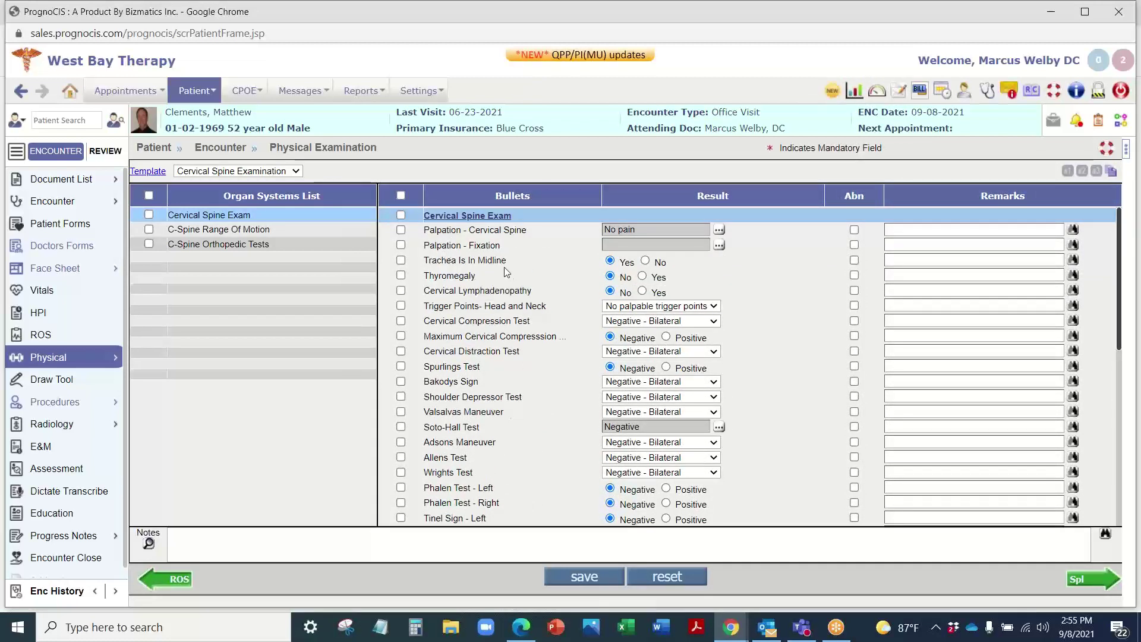
mouse_move(60, 403)
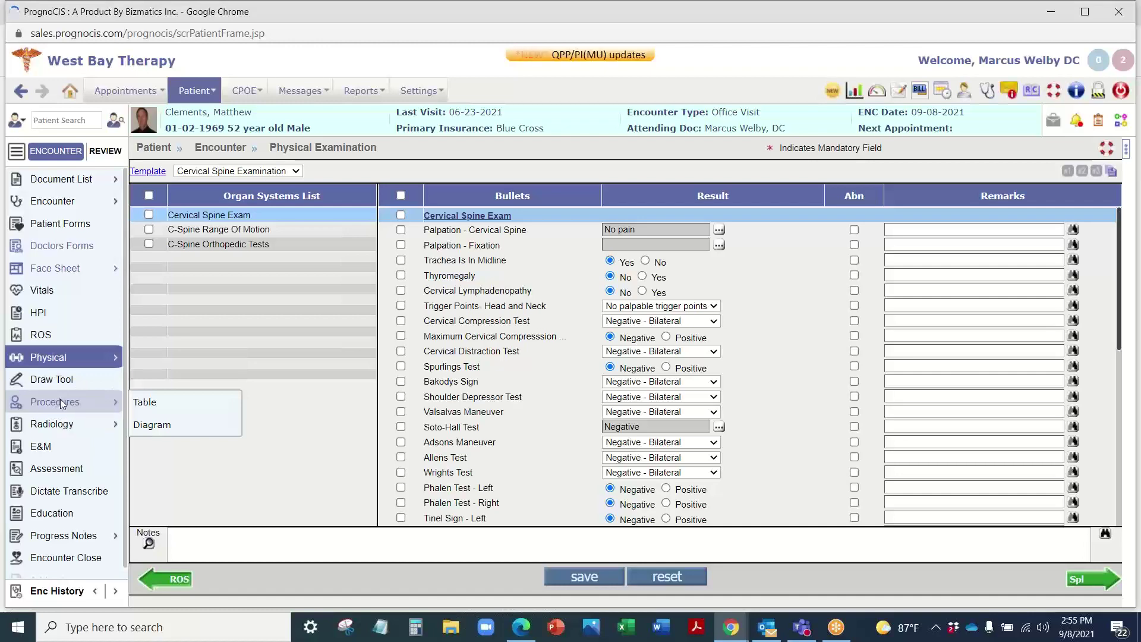
Step: Save the exam, browse the Procedures Elements grid, then return to the Wed 09-08-2021 appointments
left_click(60, 403)
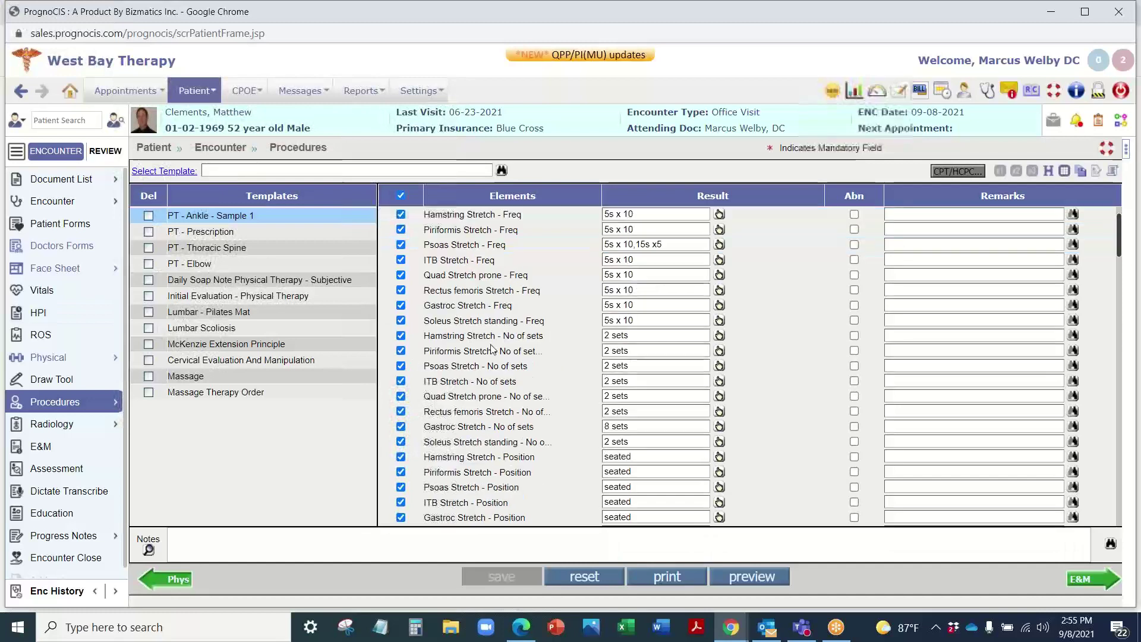
scroll(489, 263, "down", 5)
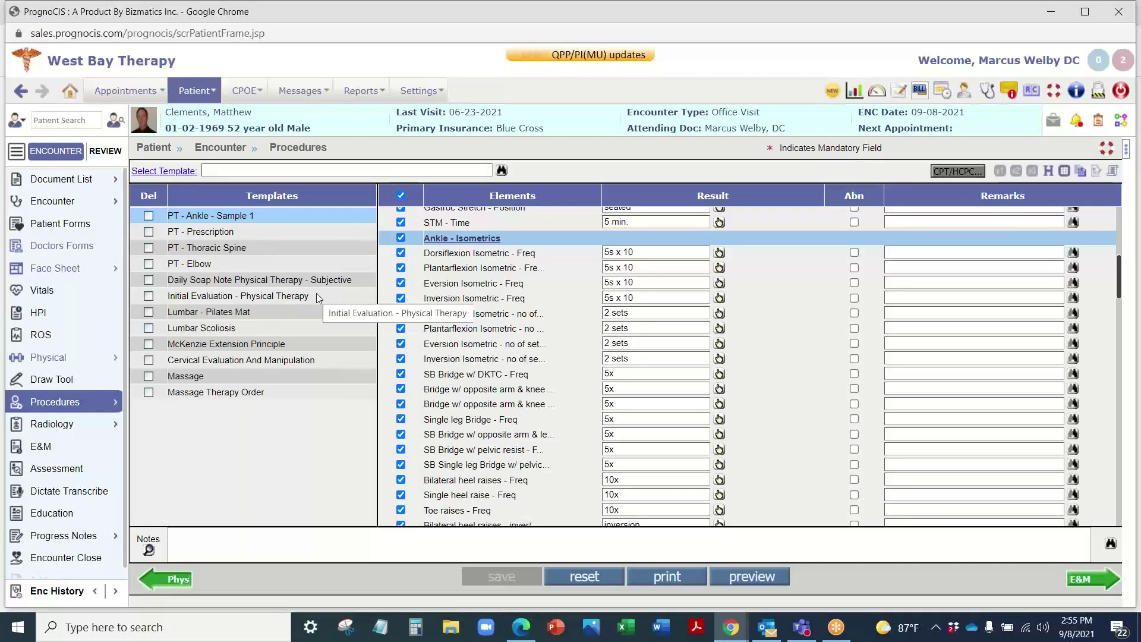
left_click(69, 91)
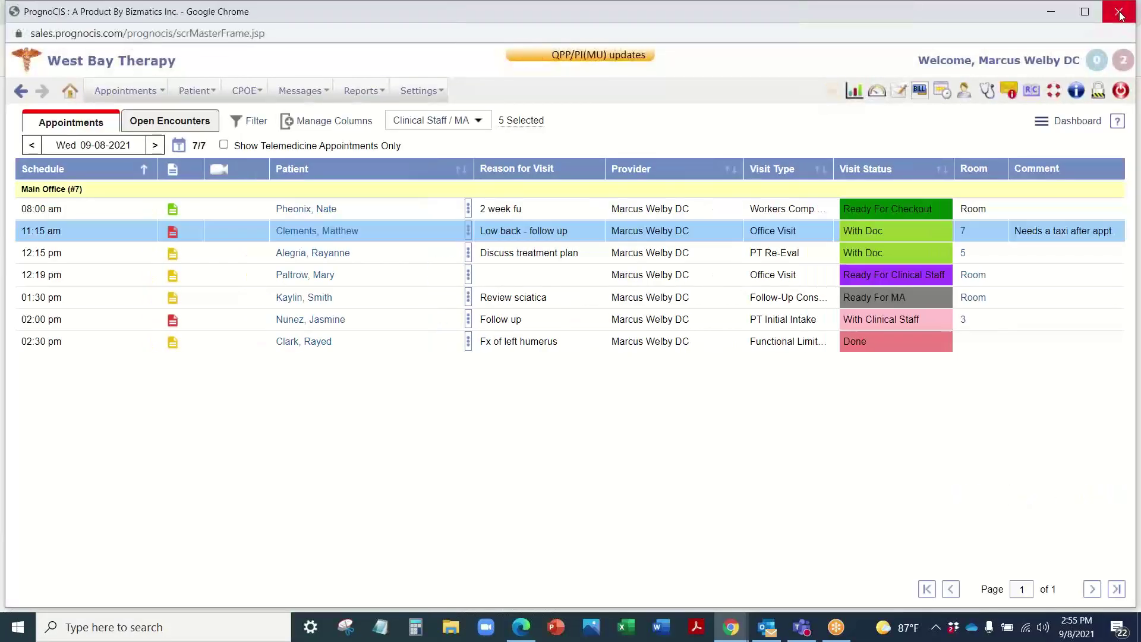
Step: Close the therapy practice and log in to West Bay Clinic via the Sales PrognoCIS Login bookmark
left_click(1123, 13)
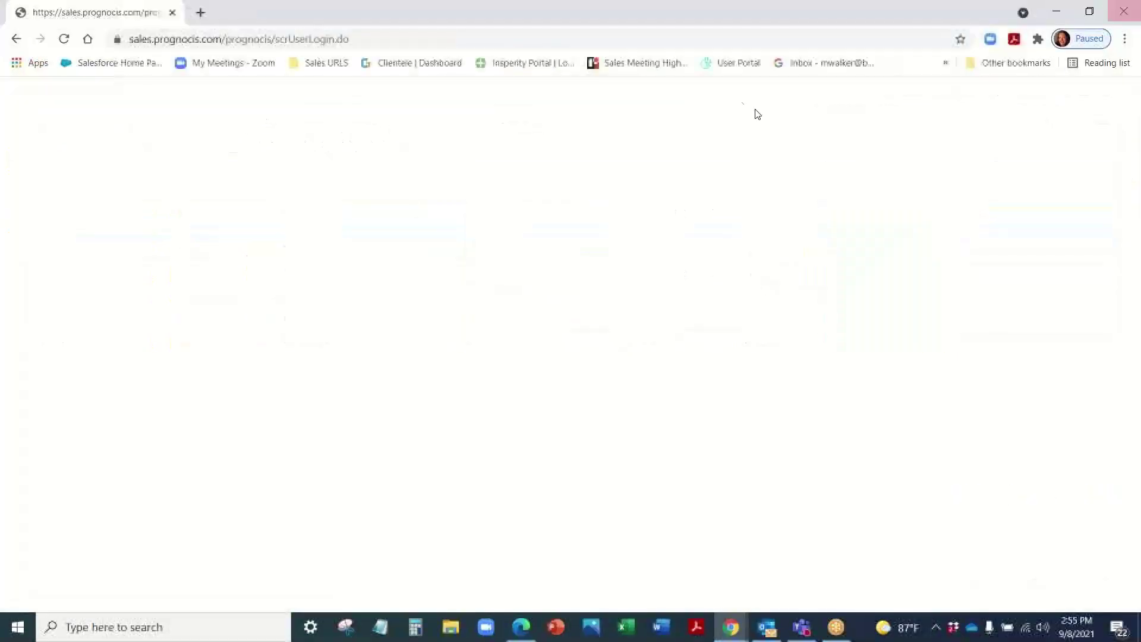
left_click(329, 65)
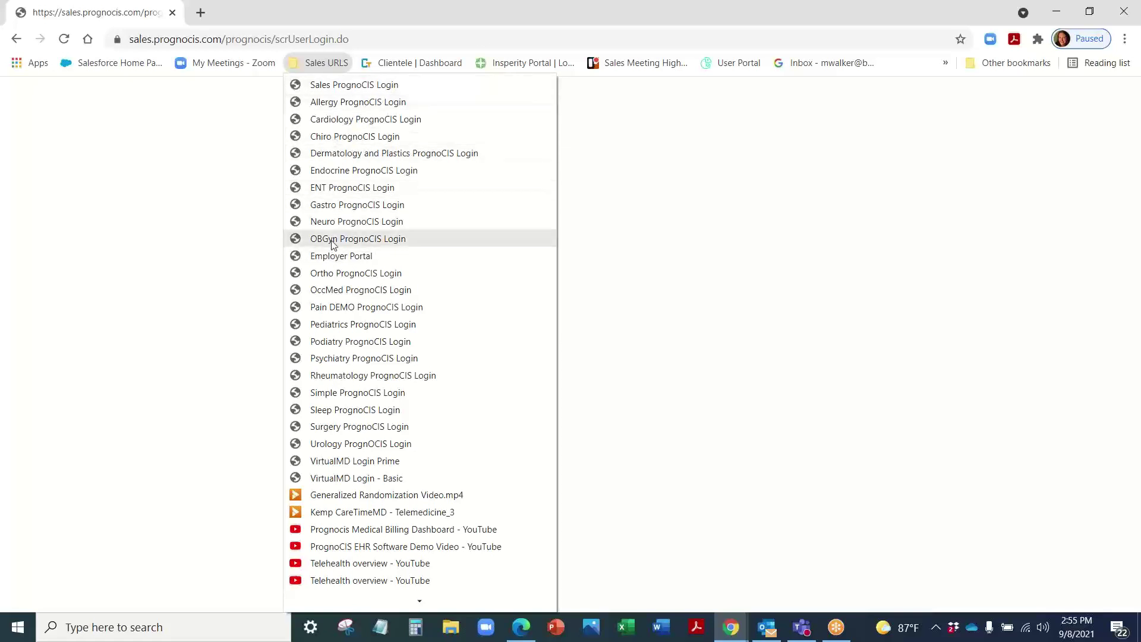
left_click(332, 289)
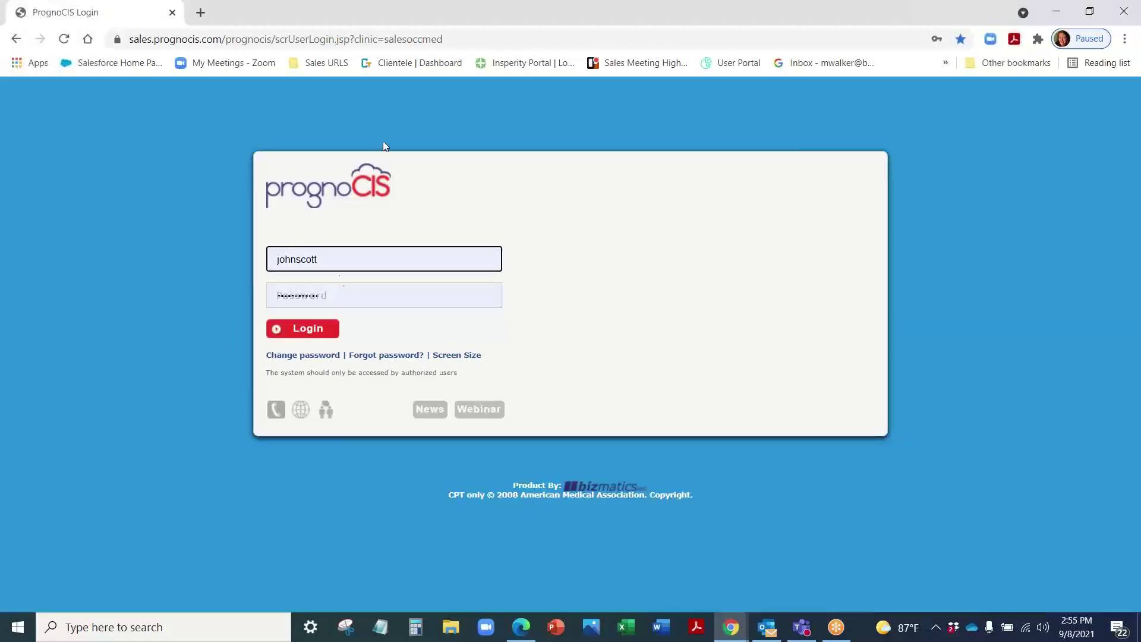
left_click(326, 68)
left_click(326, 87)
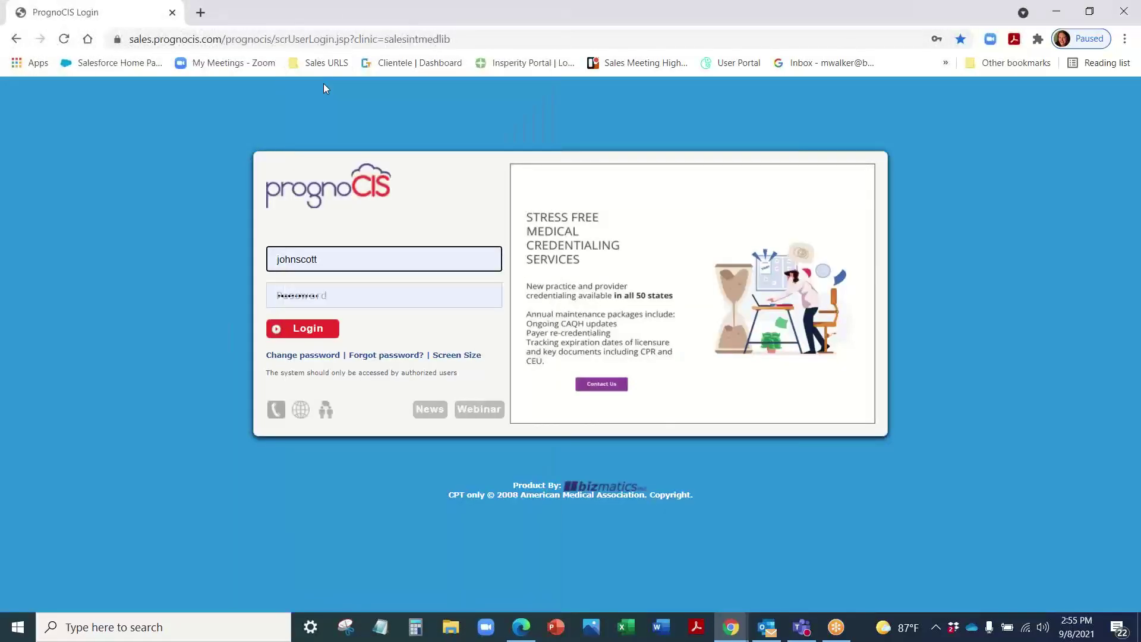
left_click(309, 329)
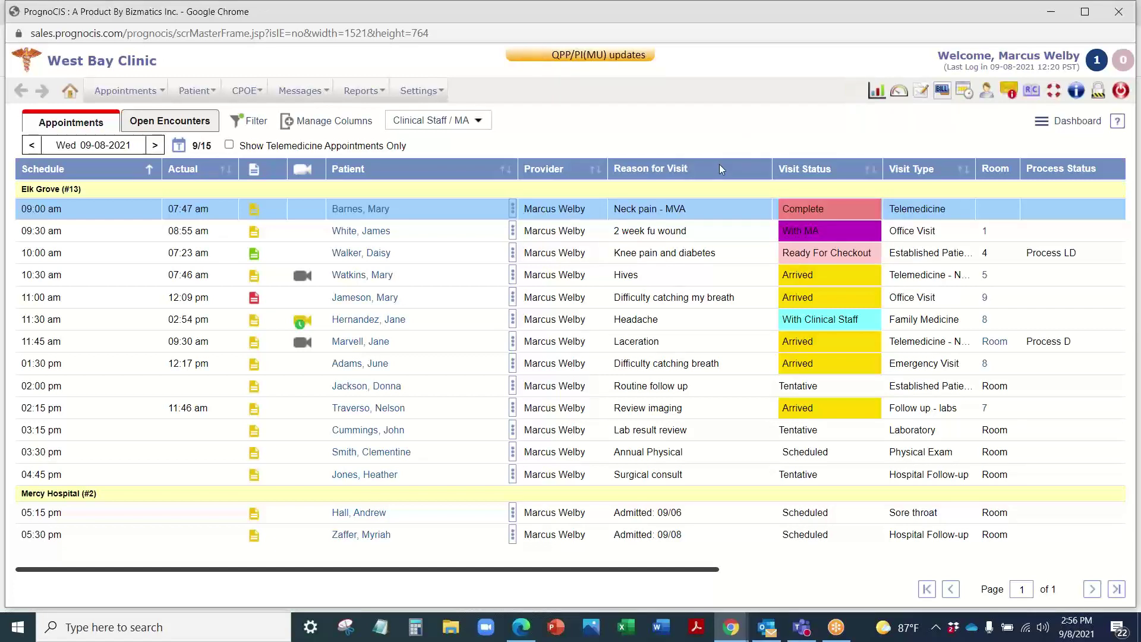
Step: Open the Bill module home page showing $38,933 insurance and $8,433 patient outstanding claims
left_click(944, 90)
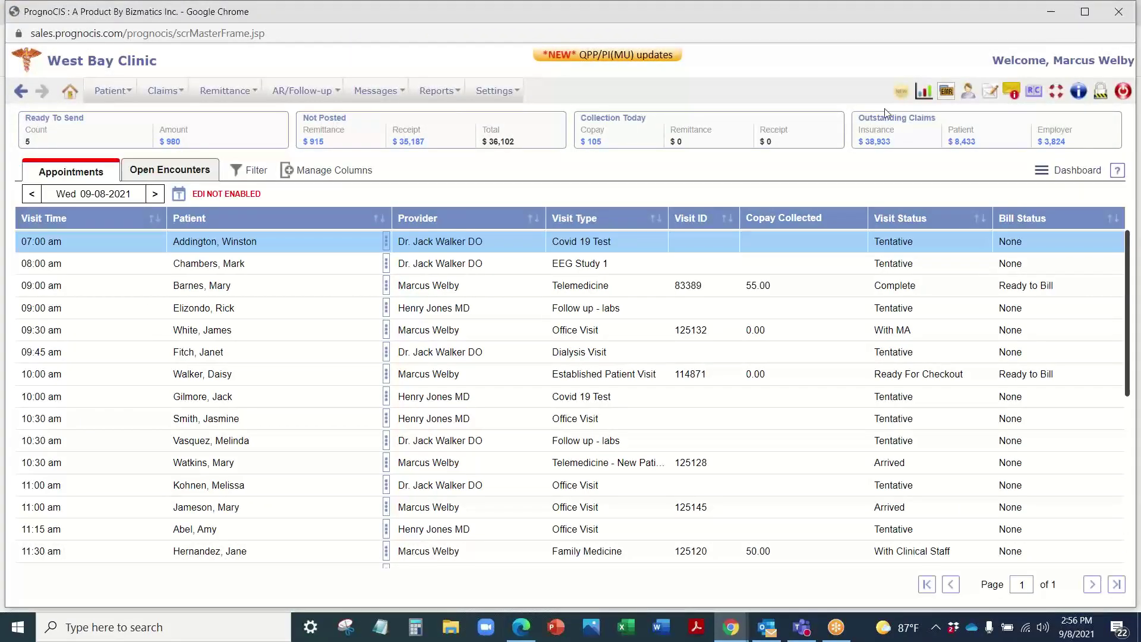
left_click(947, 92)
left_click(1061, 145)
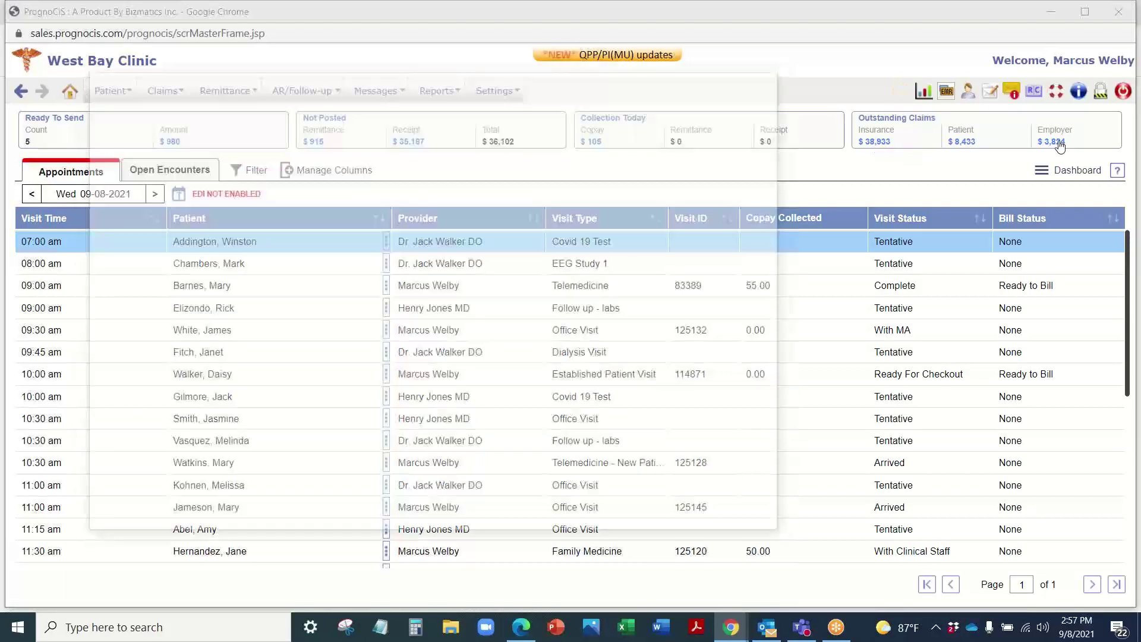
scroll(286, 170, "down", 5)
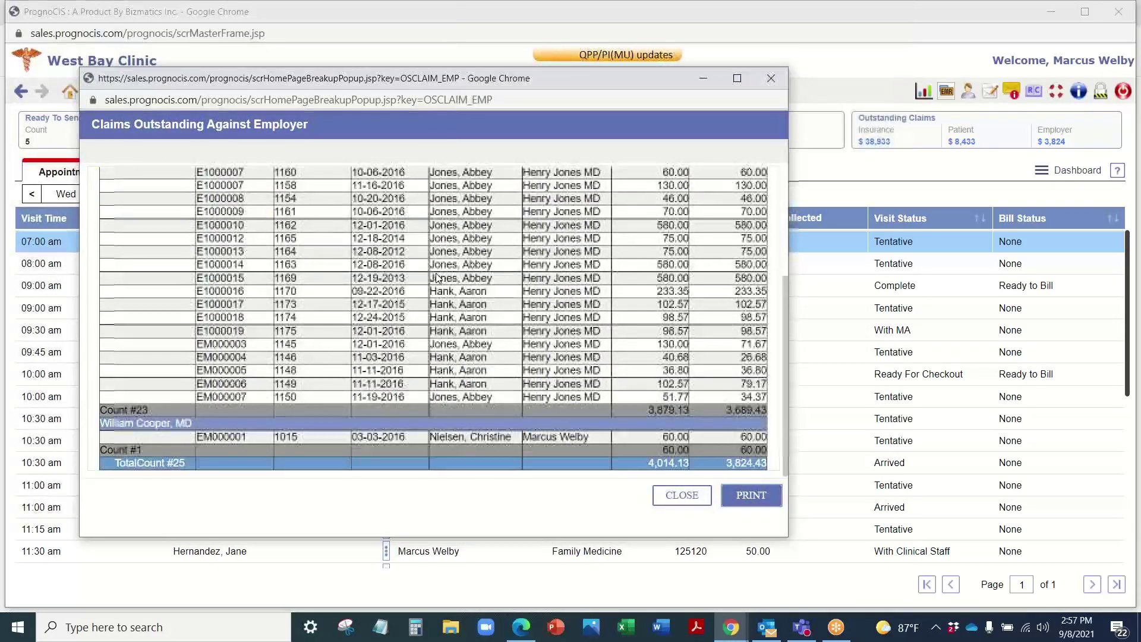
scroll(285, 171, "up", 5)
left_click(772, 79)
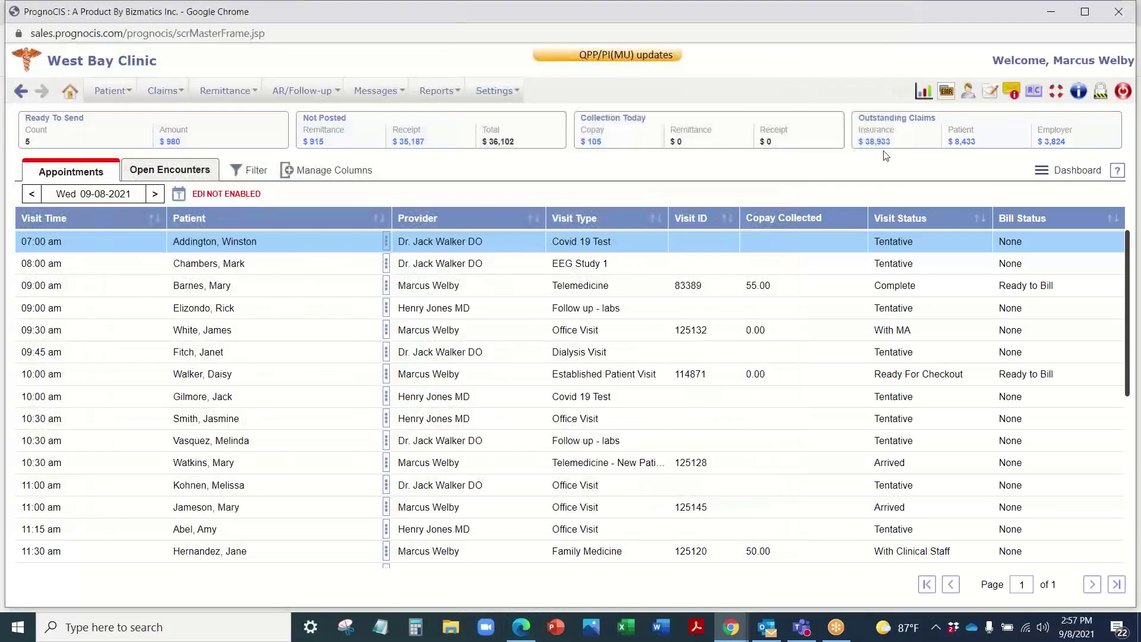
left_click(874, 141)
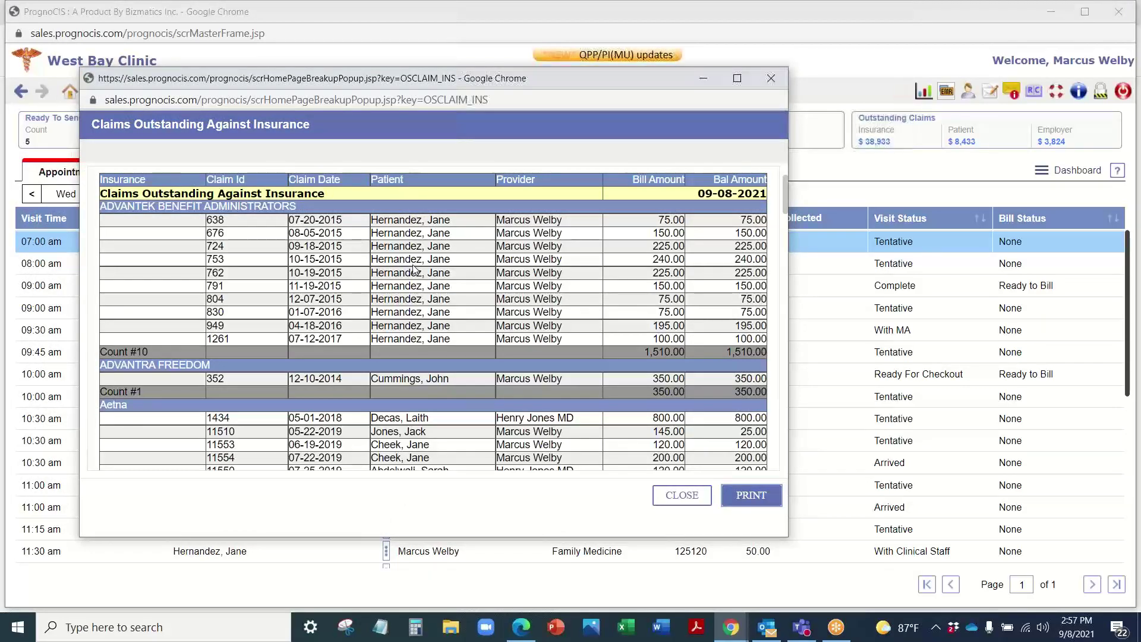
scroll(412, 270, "down", 10)
scroll(415, 274, "down", 5)
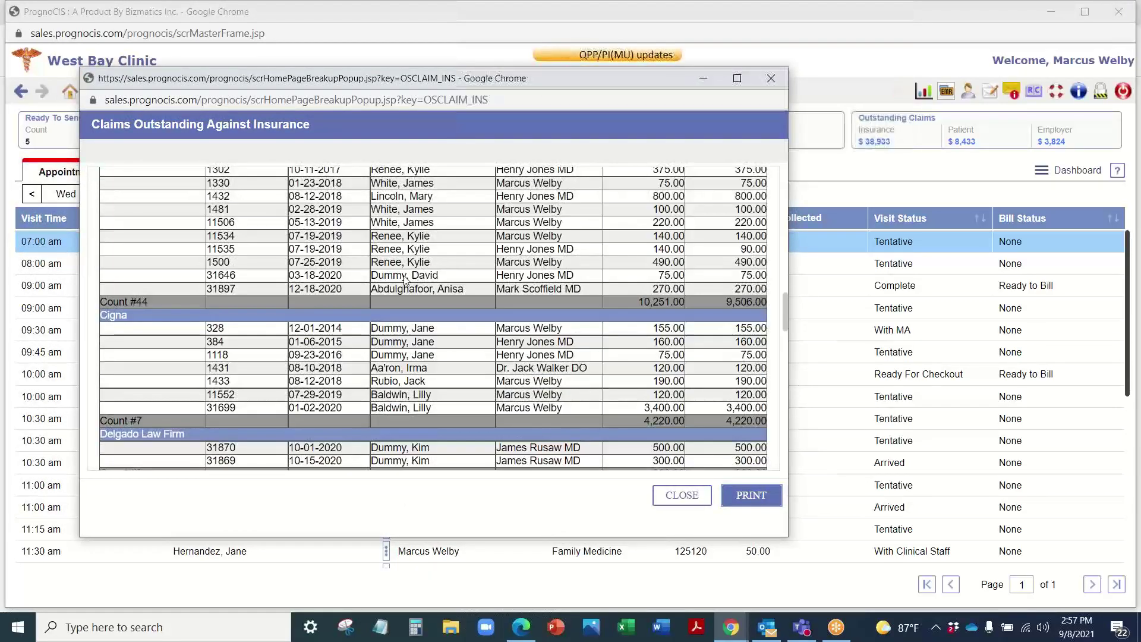
scroll(429, 325, "up", 15)
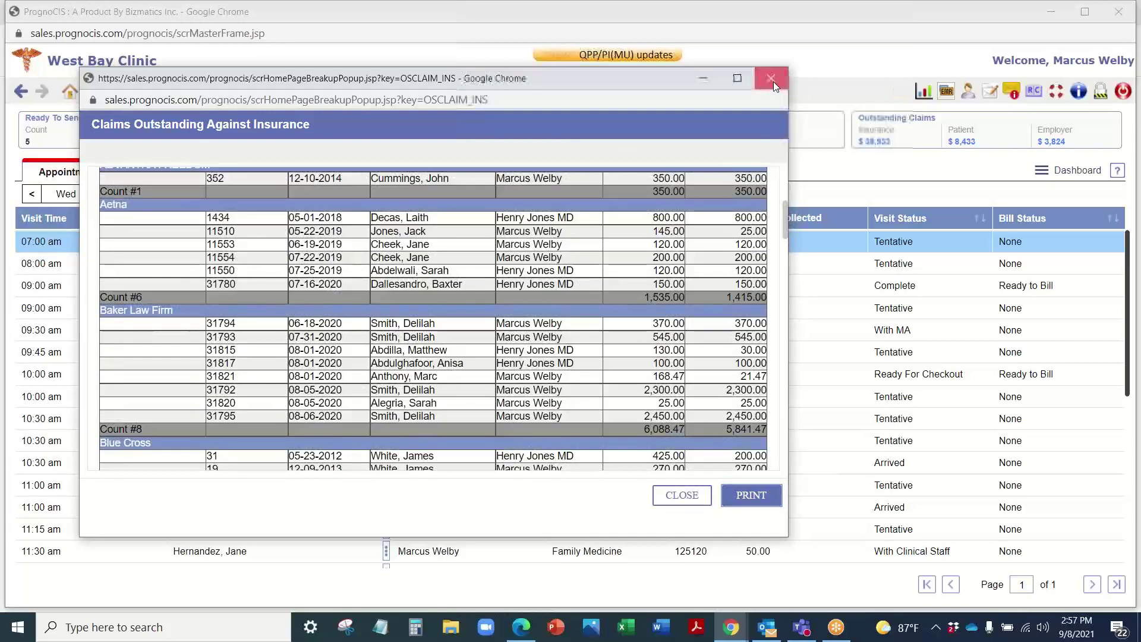
left_click(771, 79)
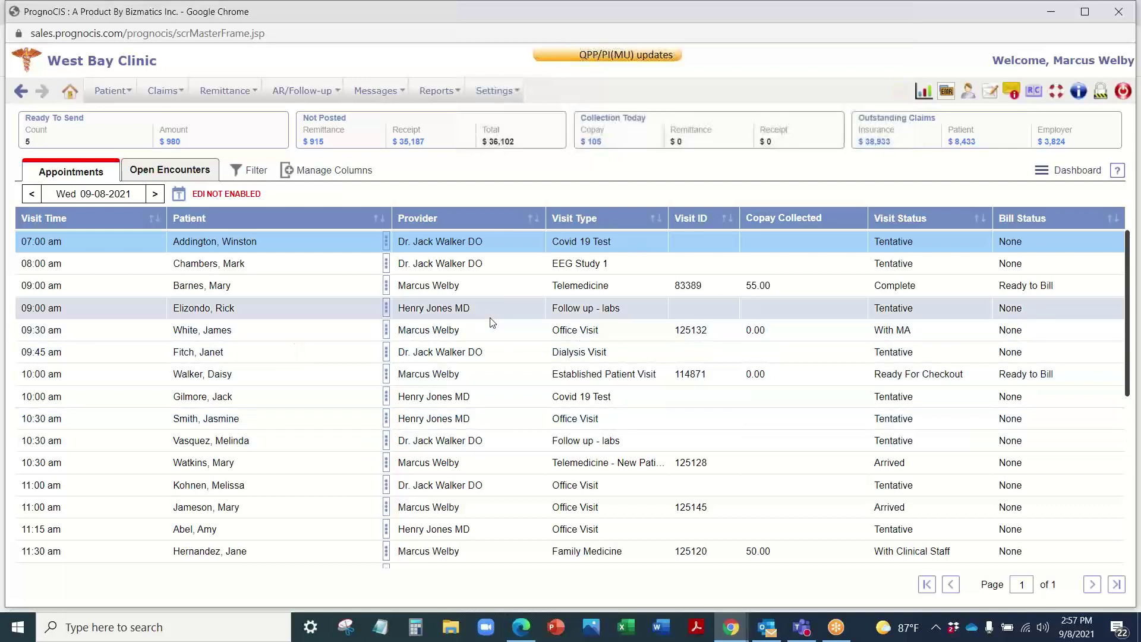
Step: Browse the Claims, Remittance, Patient and AR/Follow-up billing menus
left_click(162, 91)
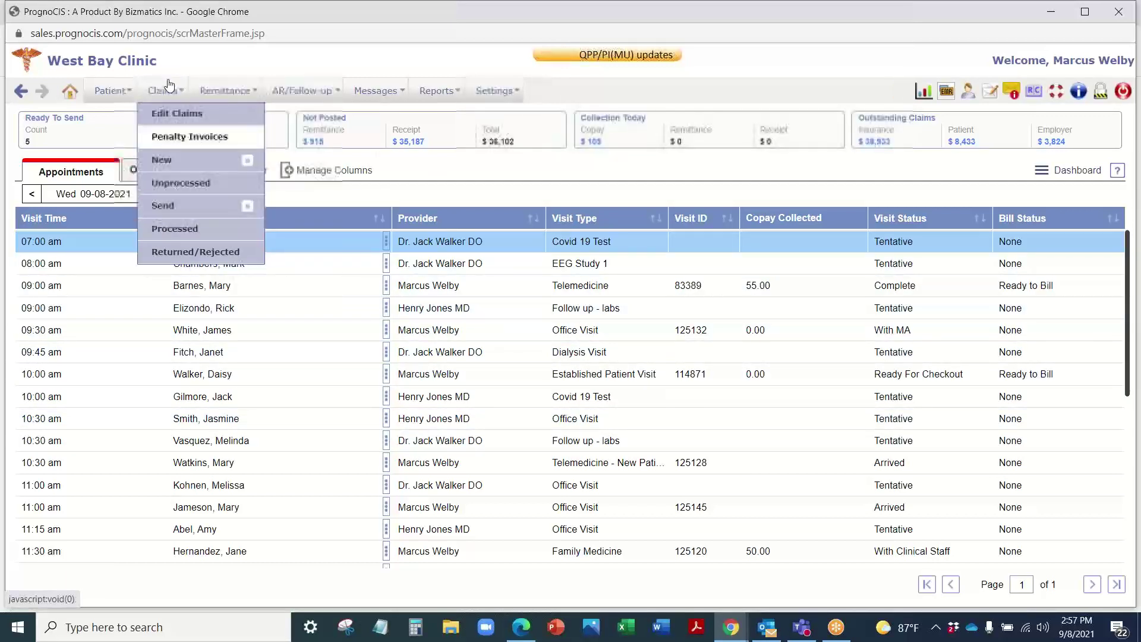
mouse_move(226, 90)
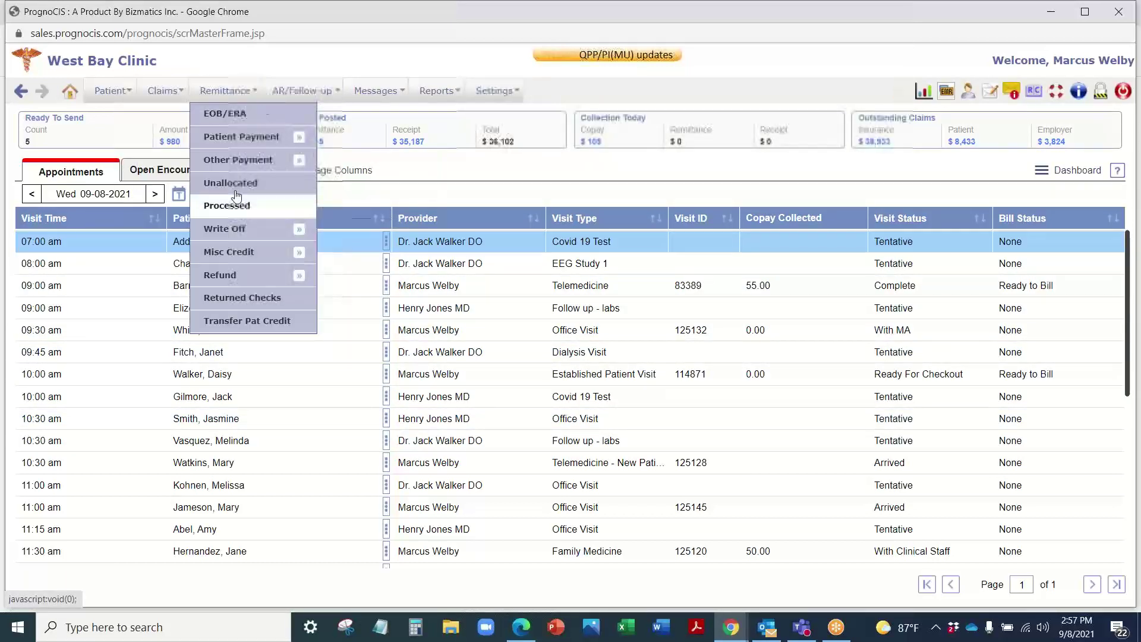
mouse_move(153, 89)
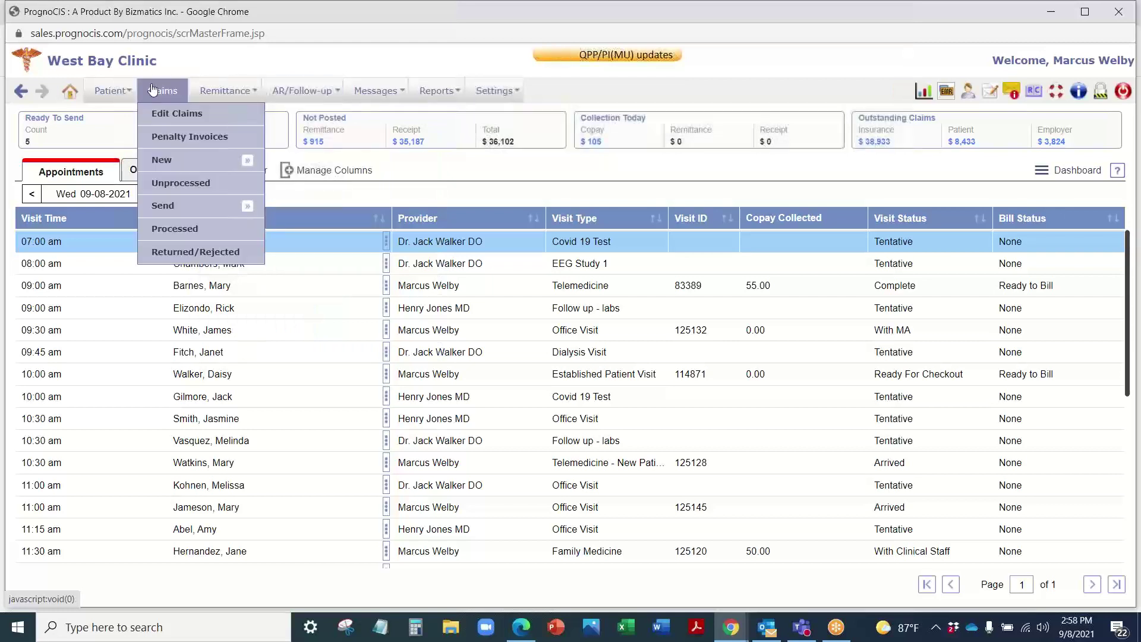
mouse_move(116, 90)
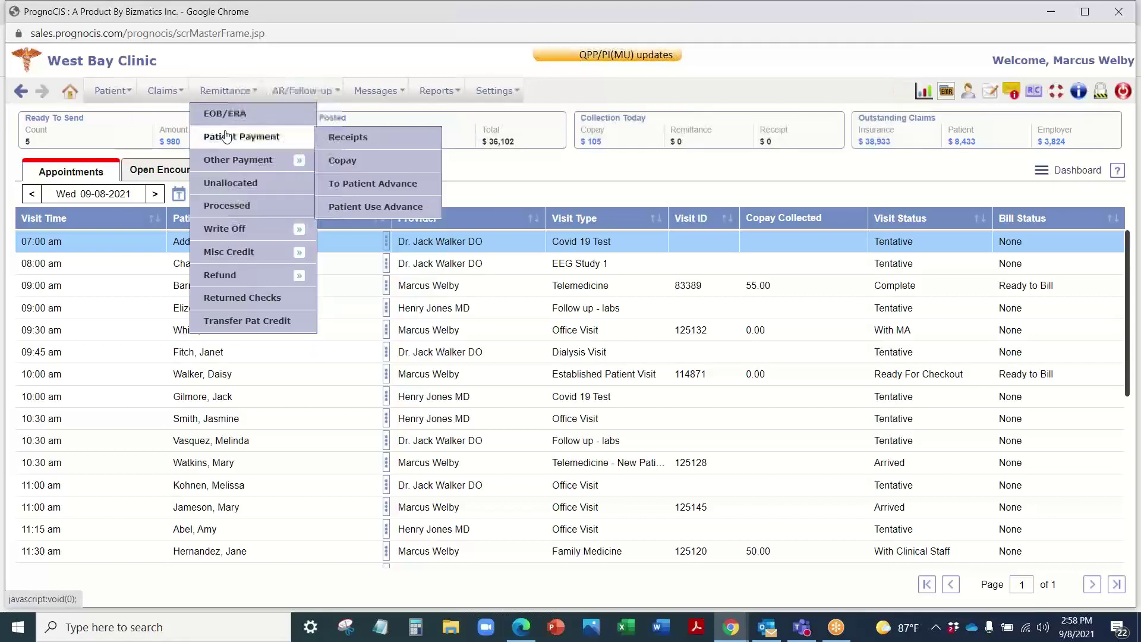
mouse_move(304, 90)
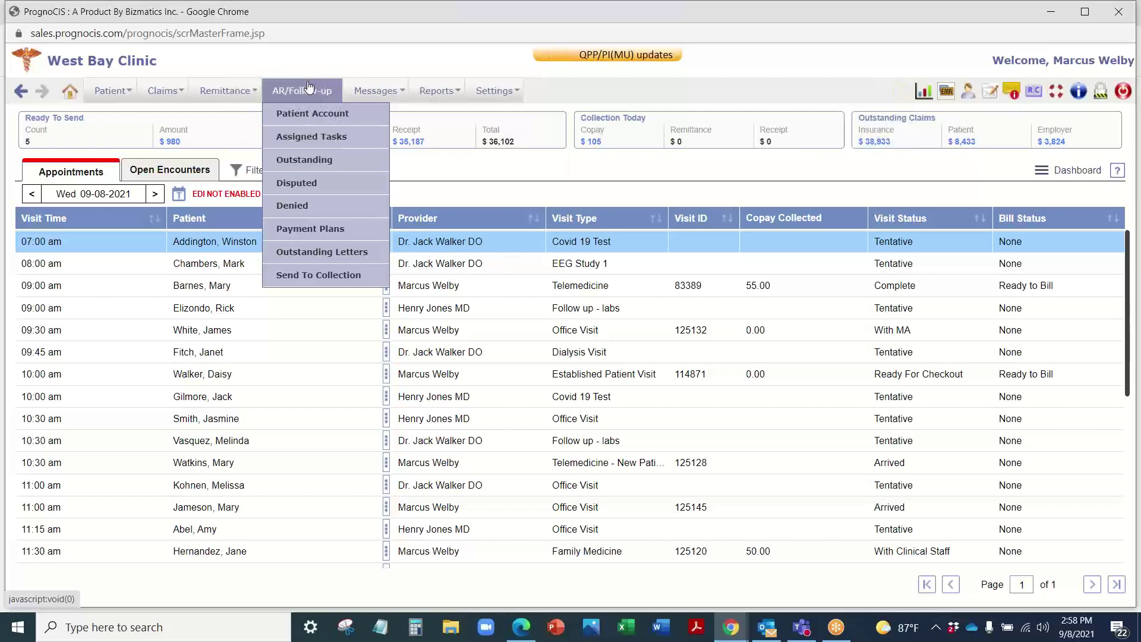
mouse_move(262, 94)
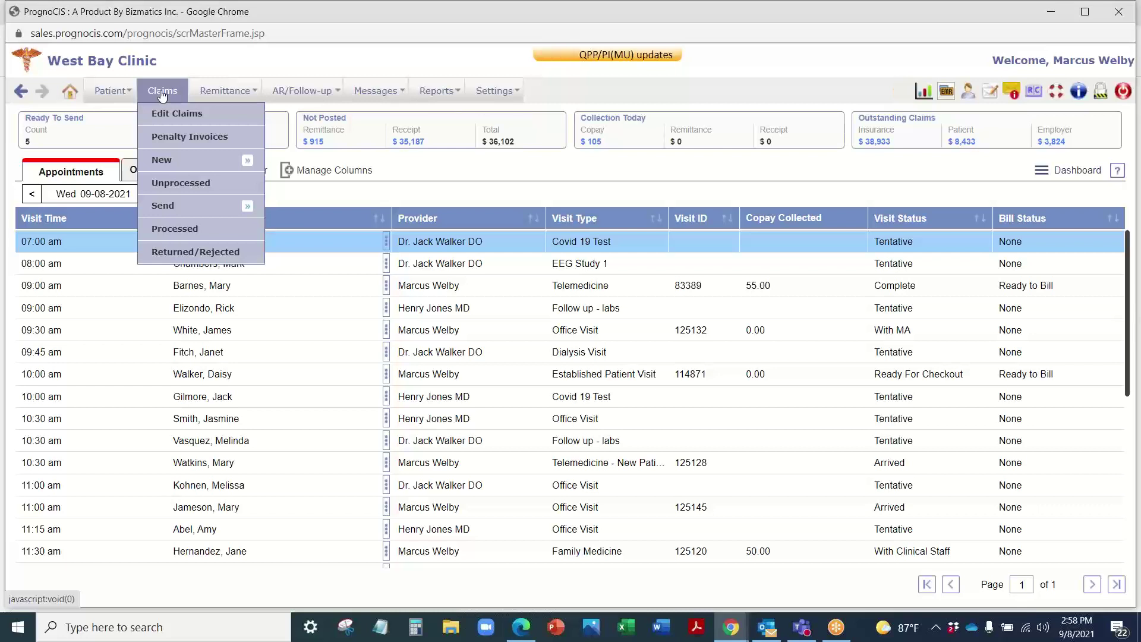
Step: Open the Unprocessed Claims list and jump to its last page, page 7
left_click(182, 185)
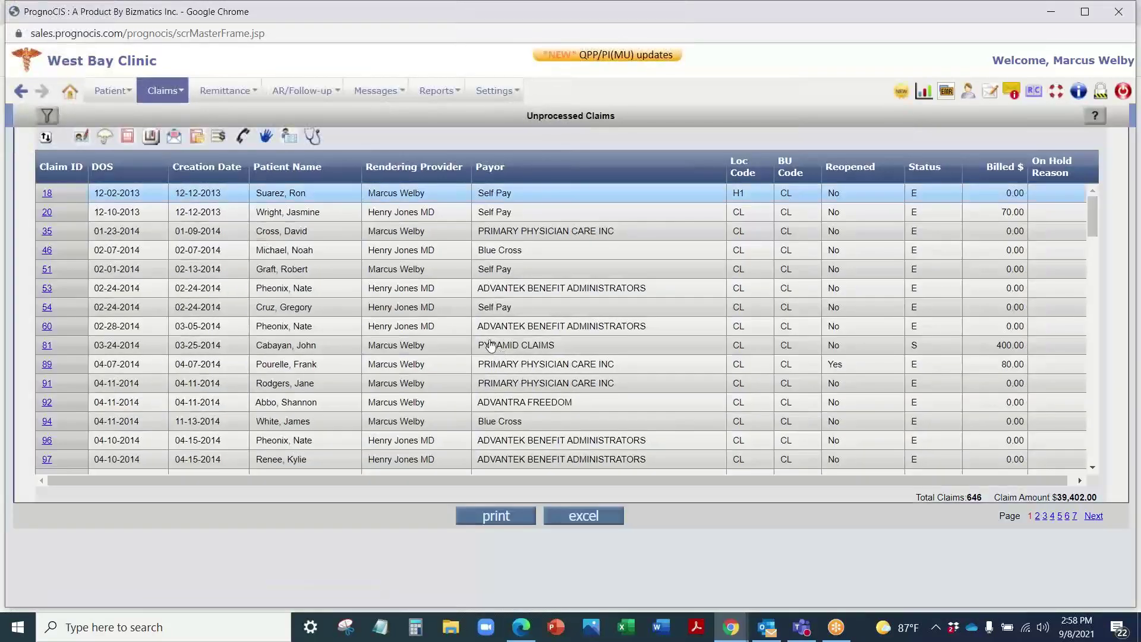
scroll(535, 297, "down", 5)
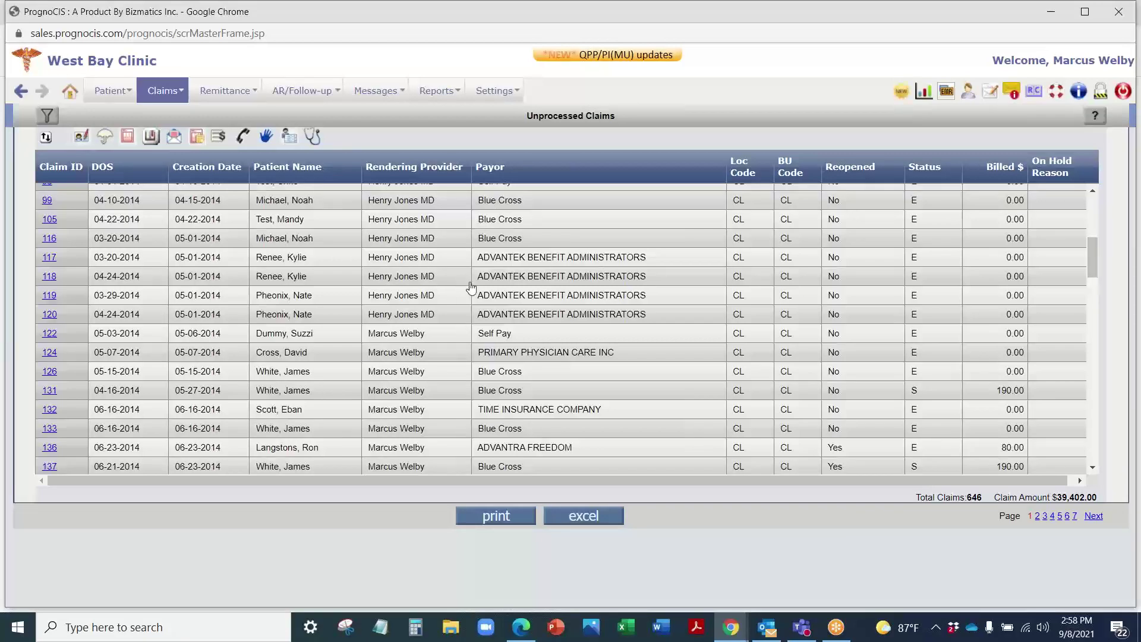
scroll(519, 348, "down", 4)
scroll(519, 347, "down", 4)
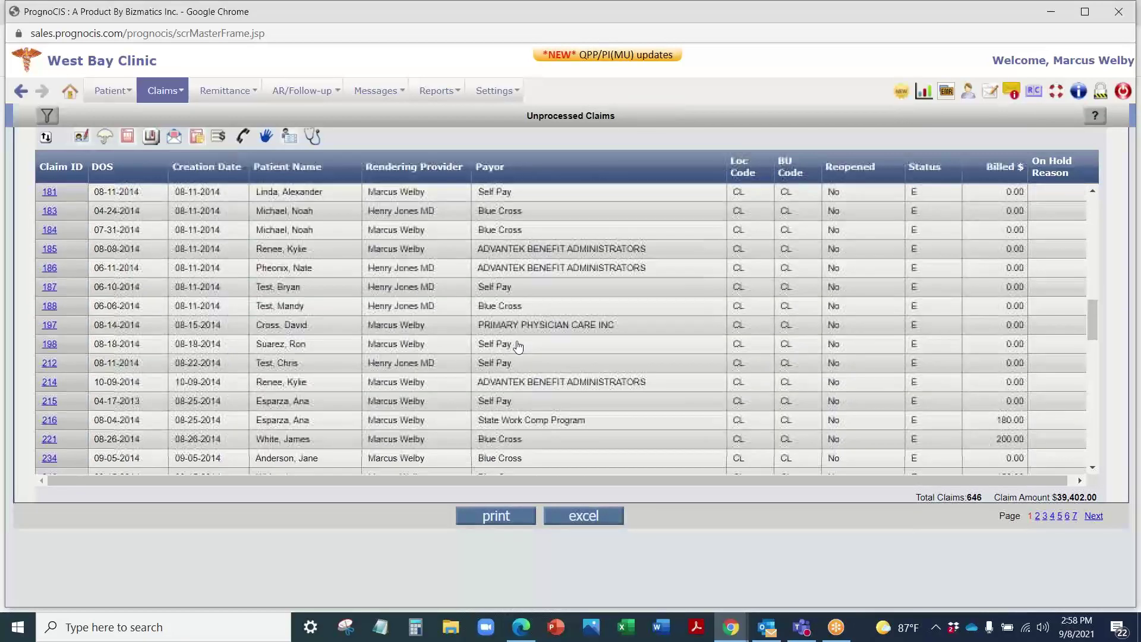
left_click(1075, 517)
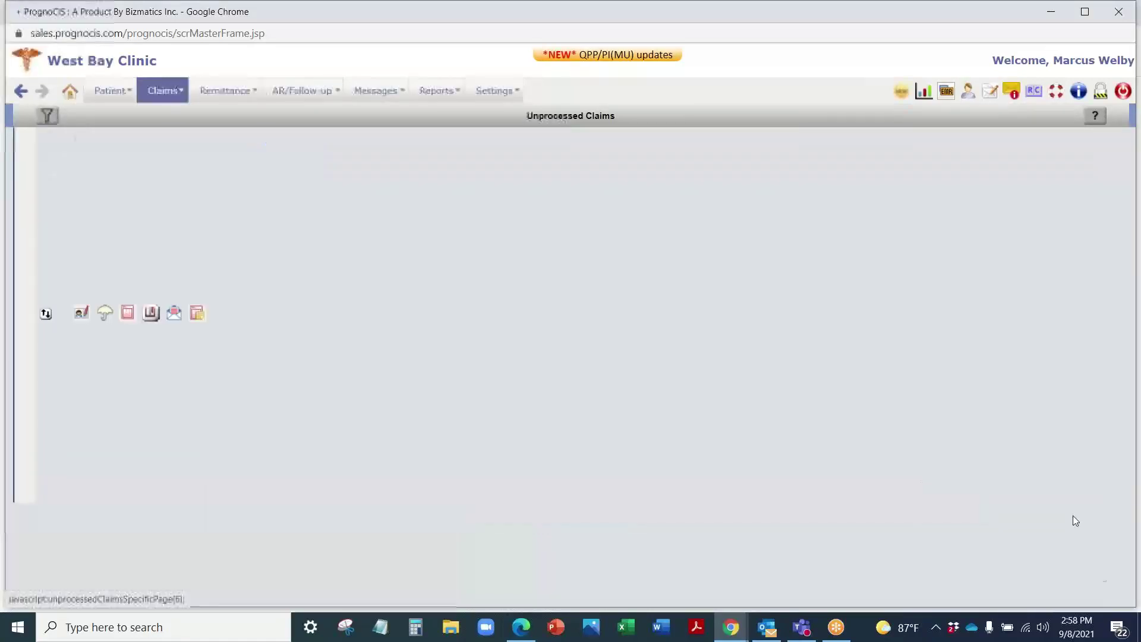
Step: Open the ZENITH ADMINISTRATORS $640.00 claim dated 04-29-2021
scroll(607, 326, "down", 10)
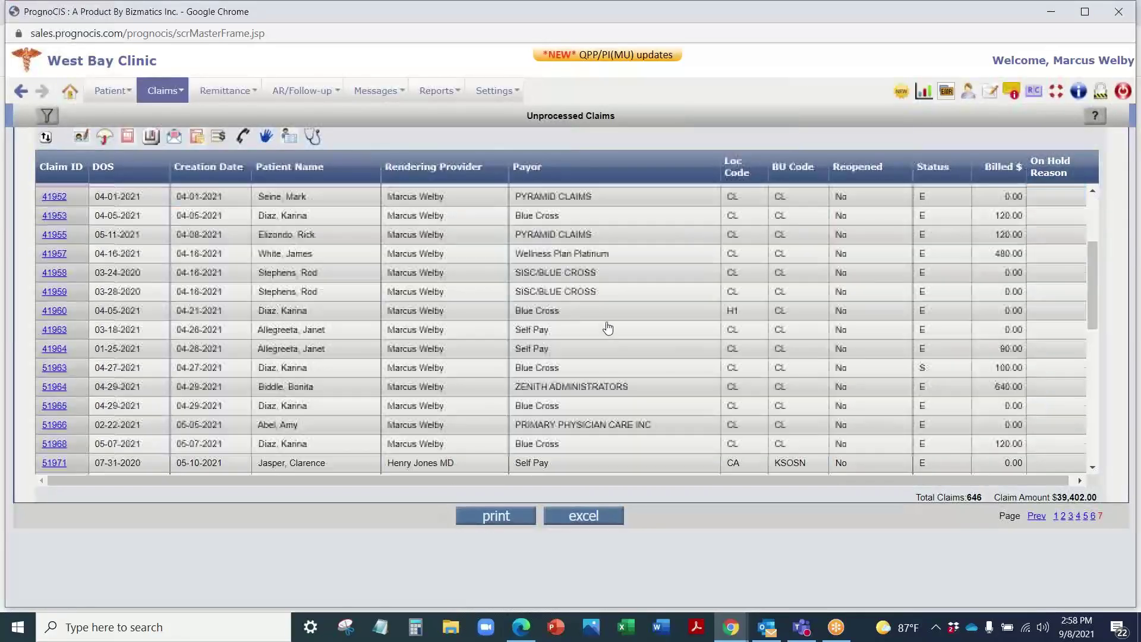
scroll(593, 407, "up", 3)
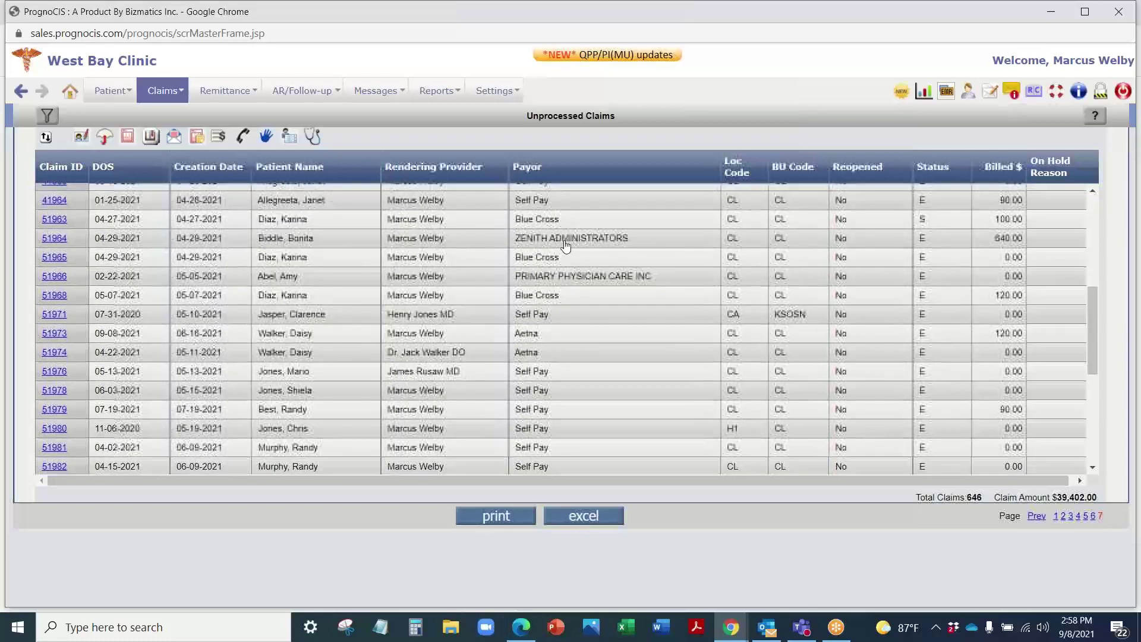
left_click(572, 238)
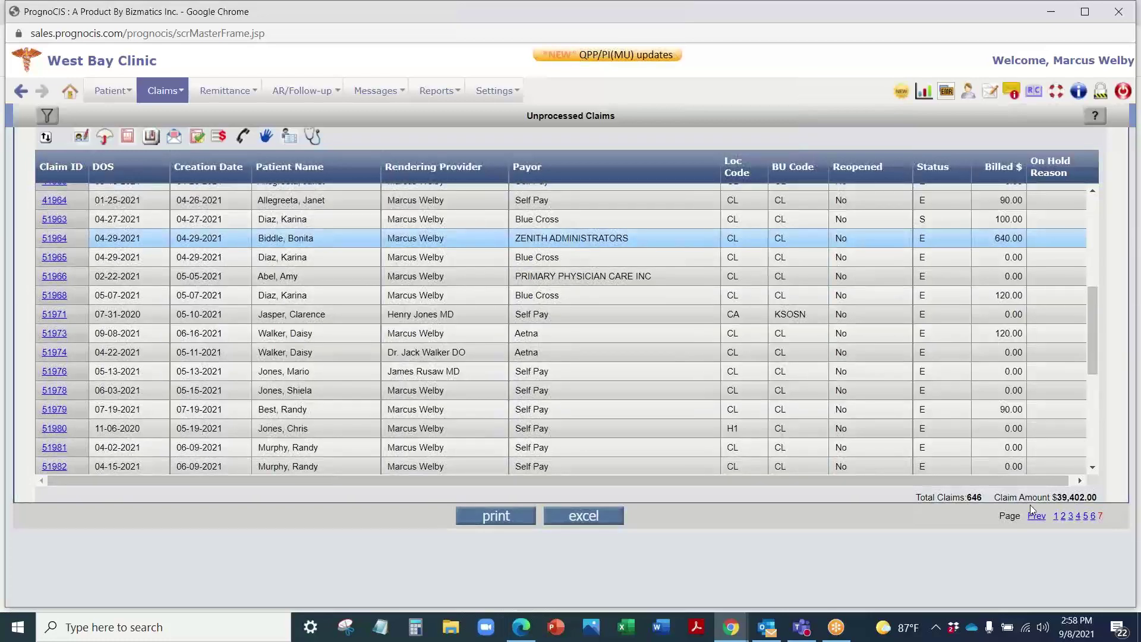
left_click(56, 245)
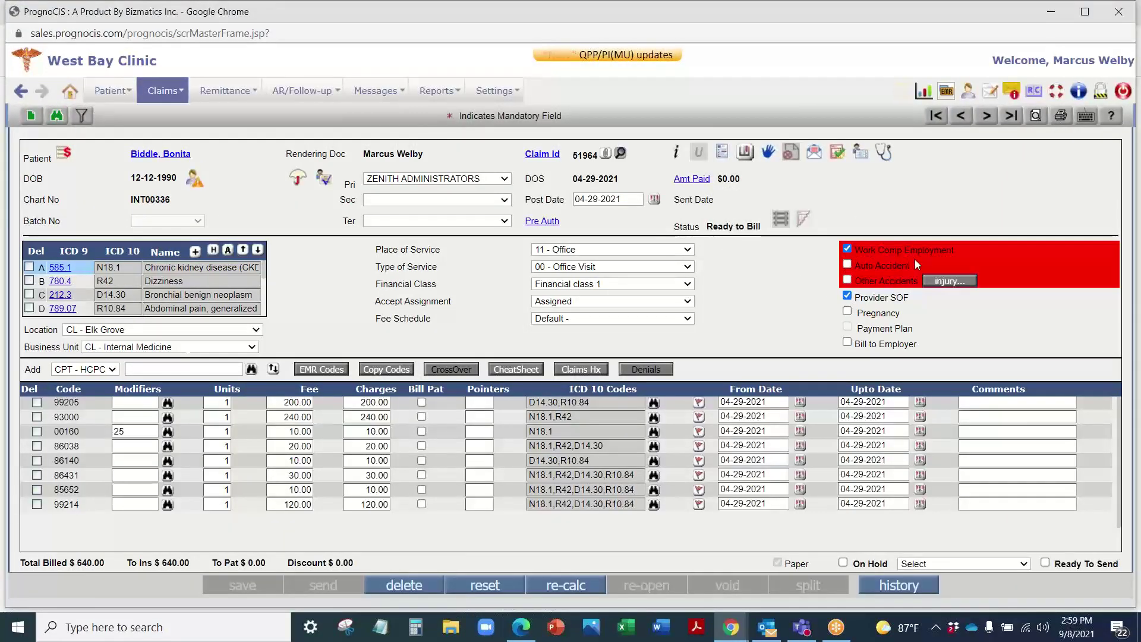
left_click(961, 280)
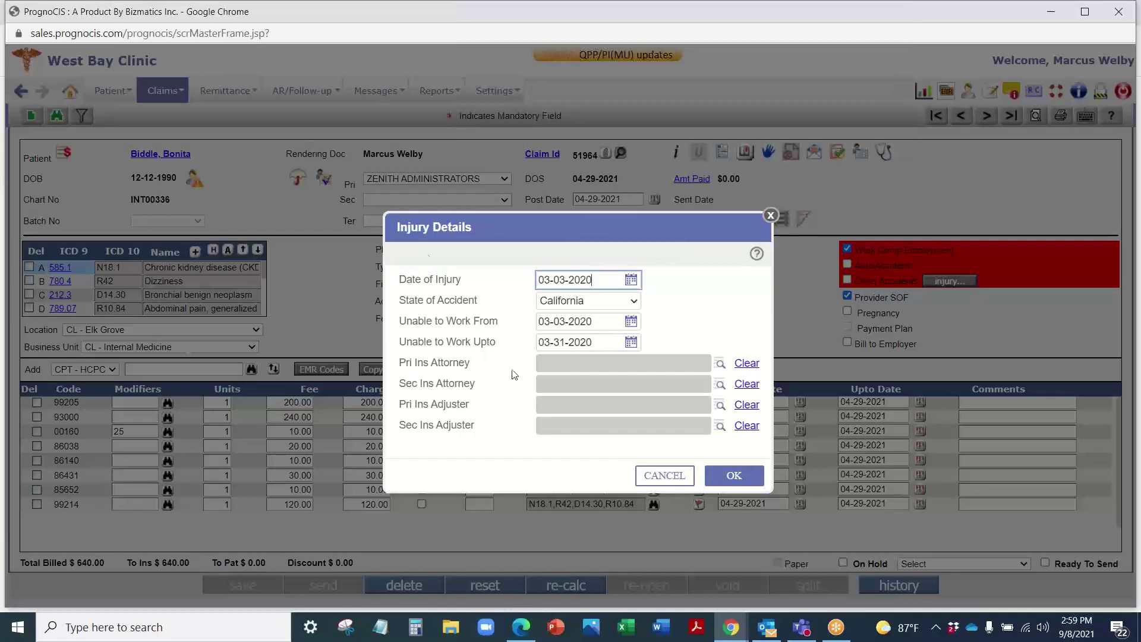
left_click(770, 215)
left_click(452, 178)
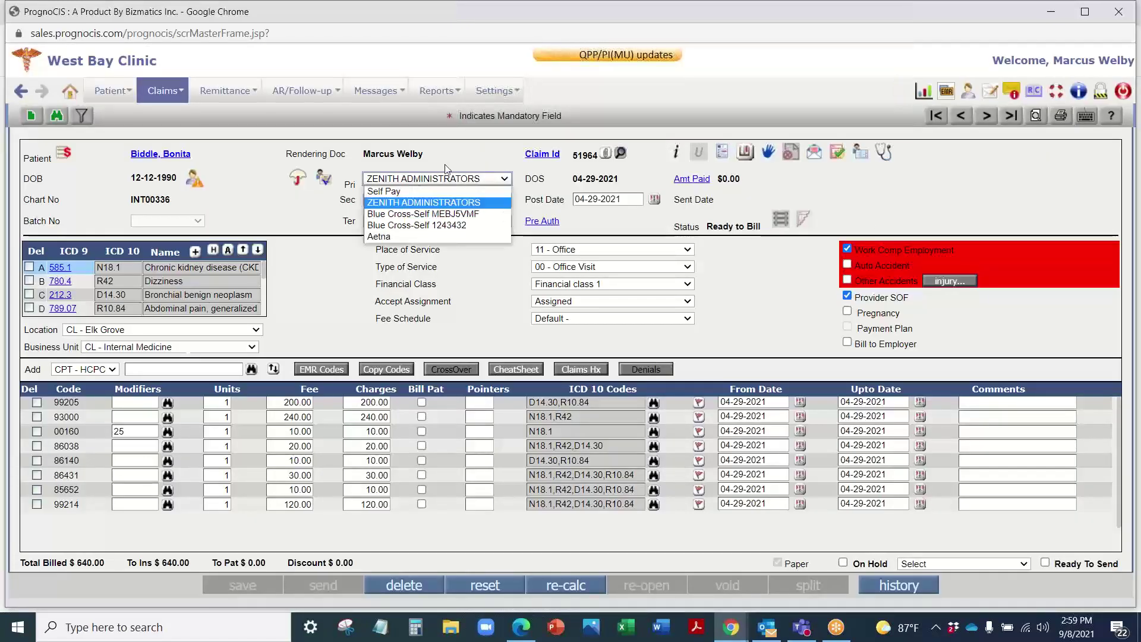
left_click(462, 155)
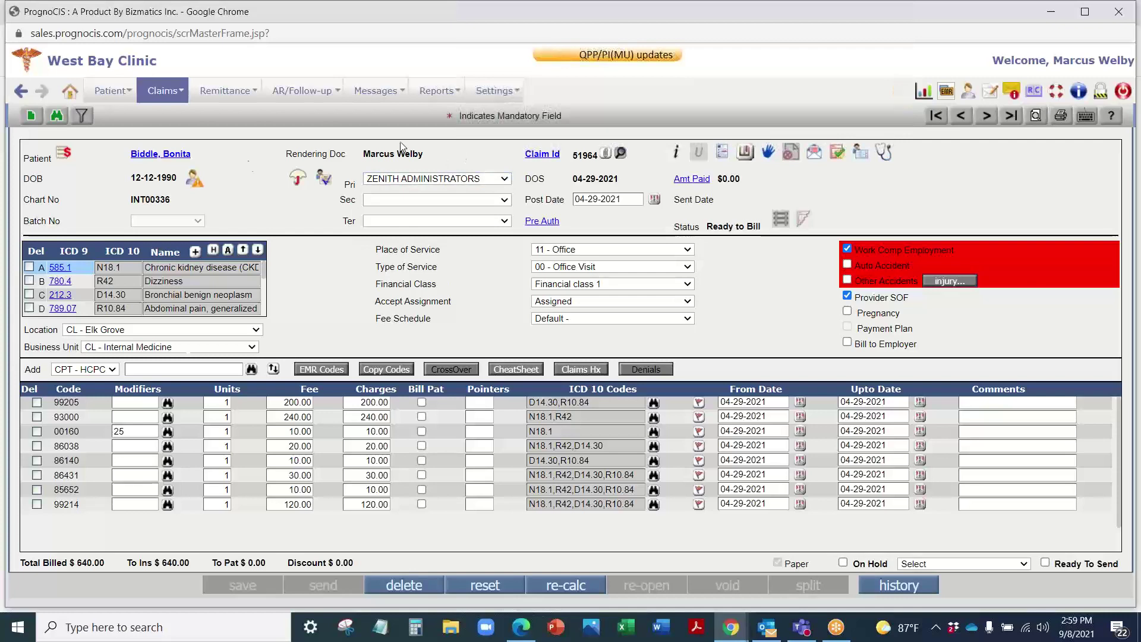
left_click(194, 181)
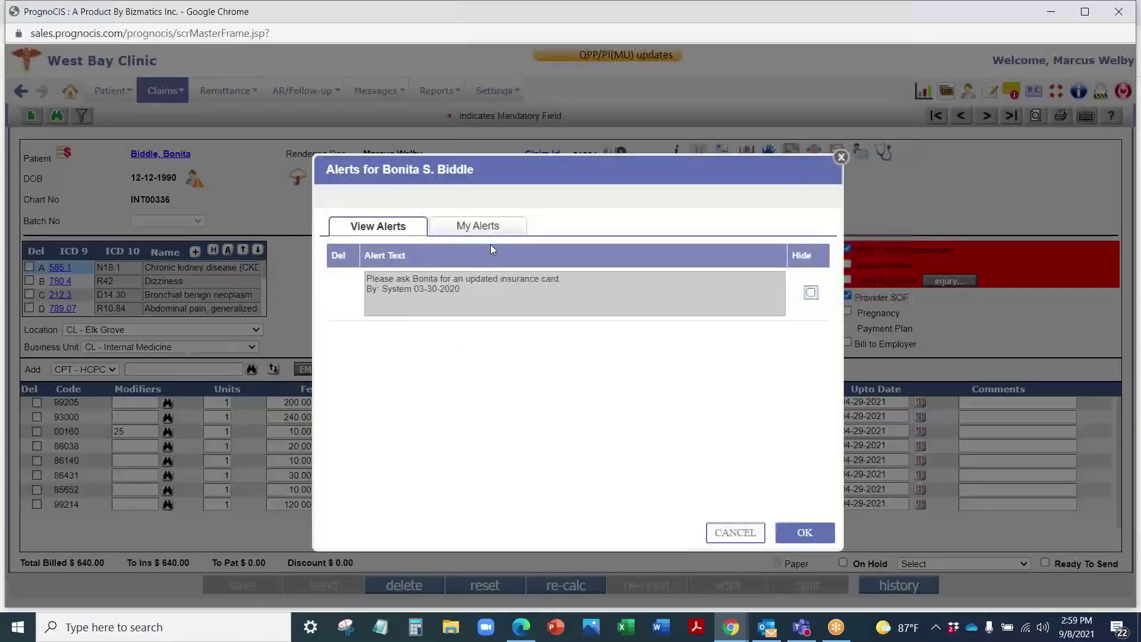
left_click(842, 157)
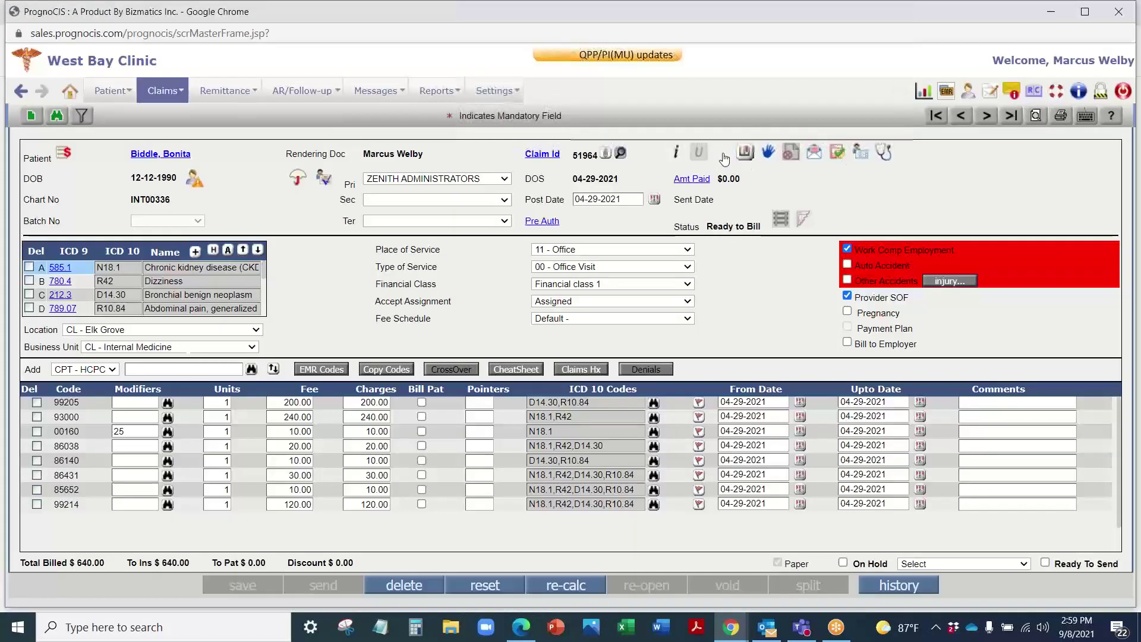
left_click(723, 153)
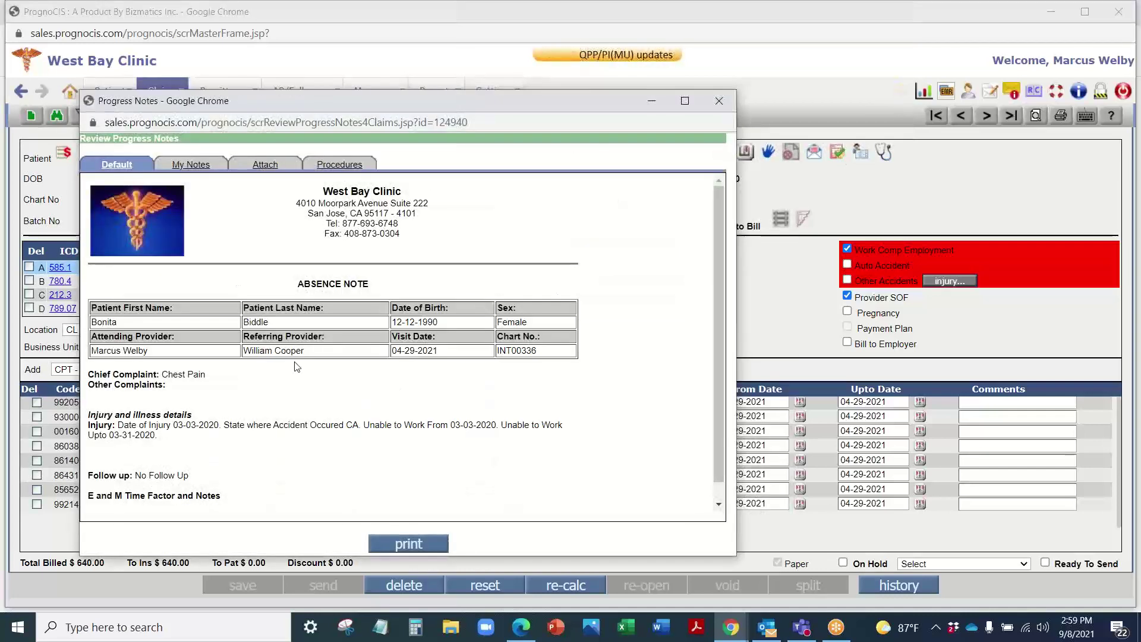
scroll(251, 285, "down", 2)
scroll(250, 286, "up", 2)
left_click(338, 165)
left_click(722, 101)
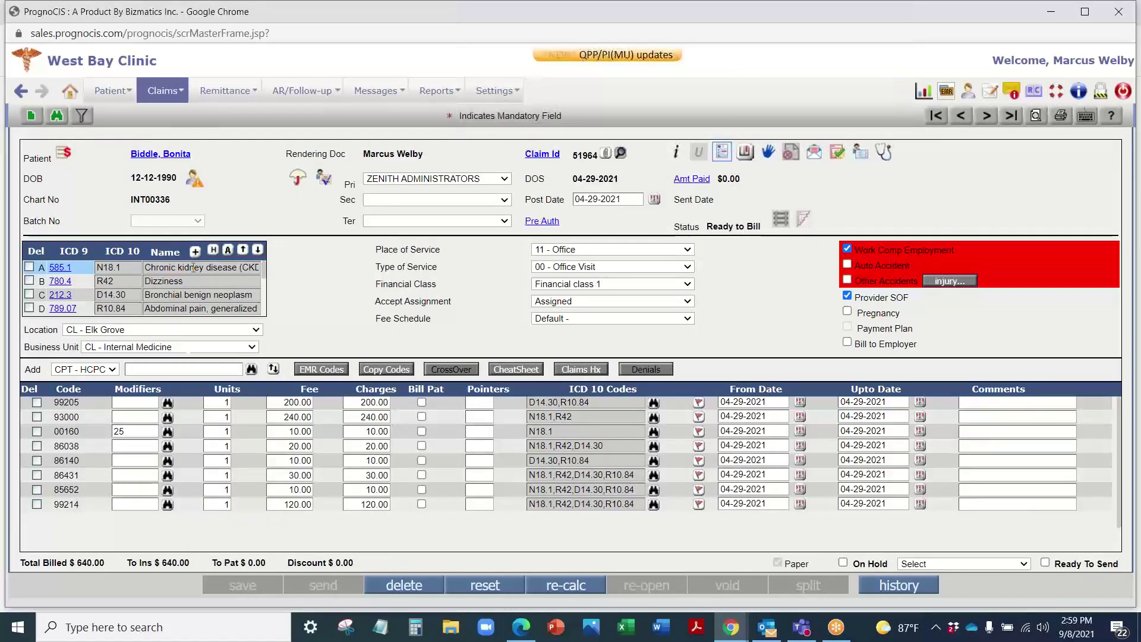
scroll(187, 277, "down", 3)
scroll(187, 276, "up", 3)
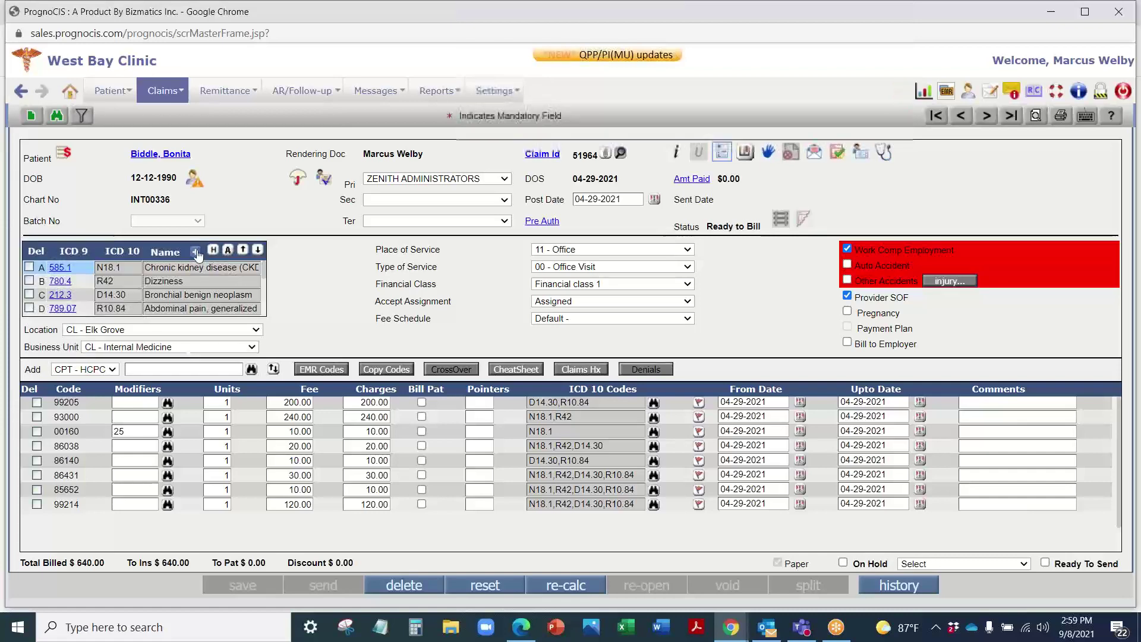
left_click(217, 249)
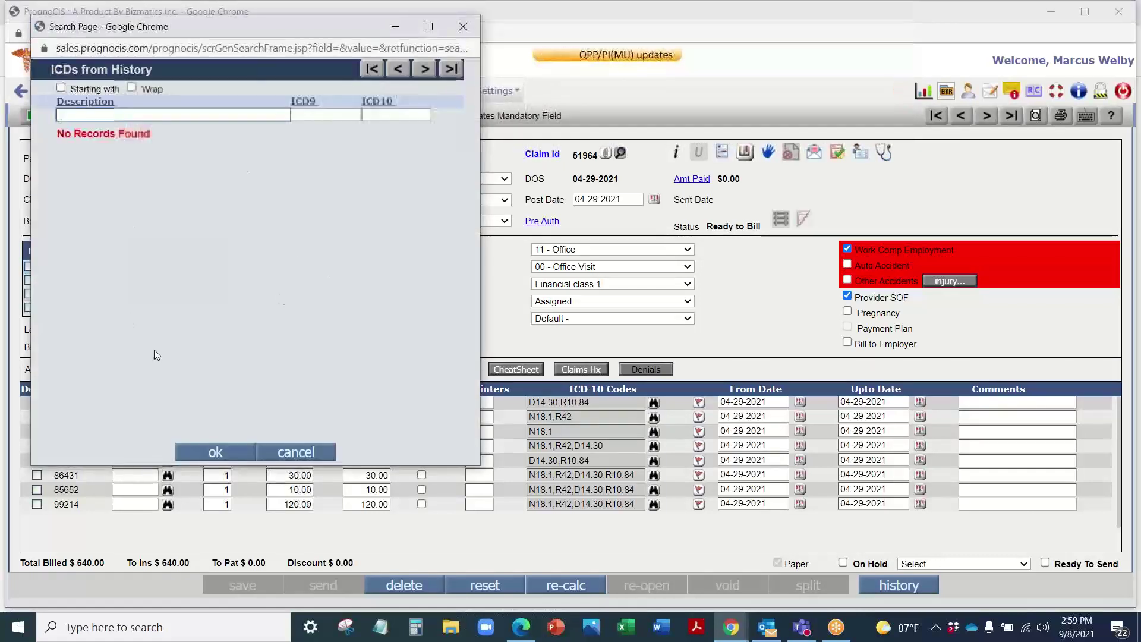
left_click(464, 26)
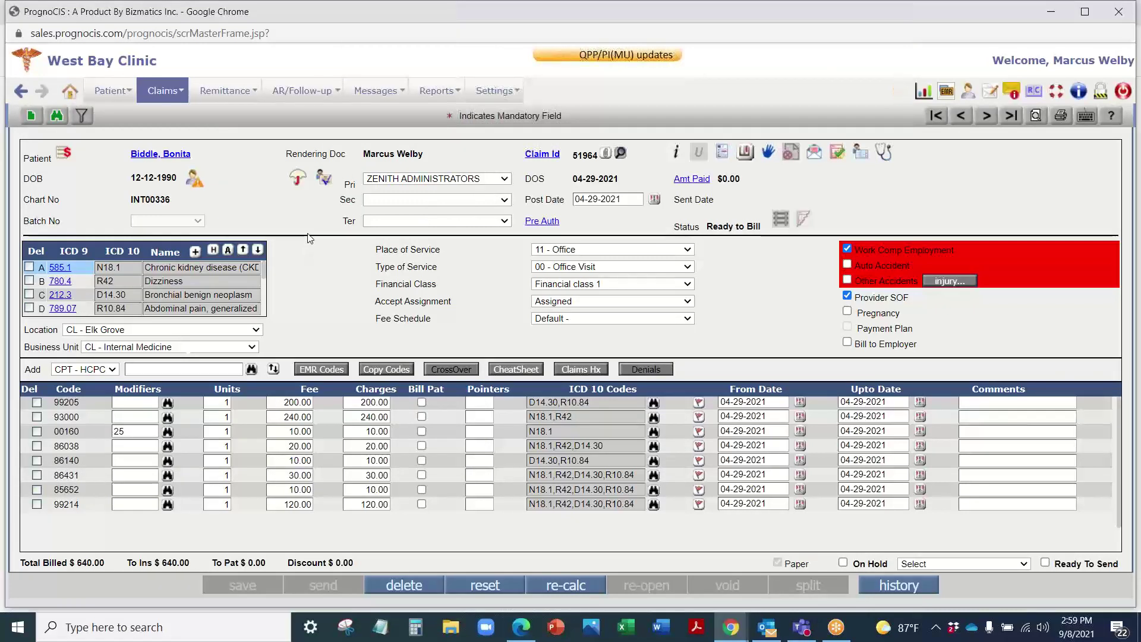
left_click(587, 250)
left_click(587, 250)
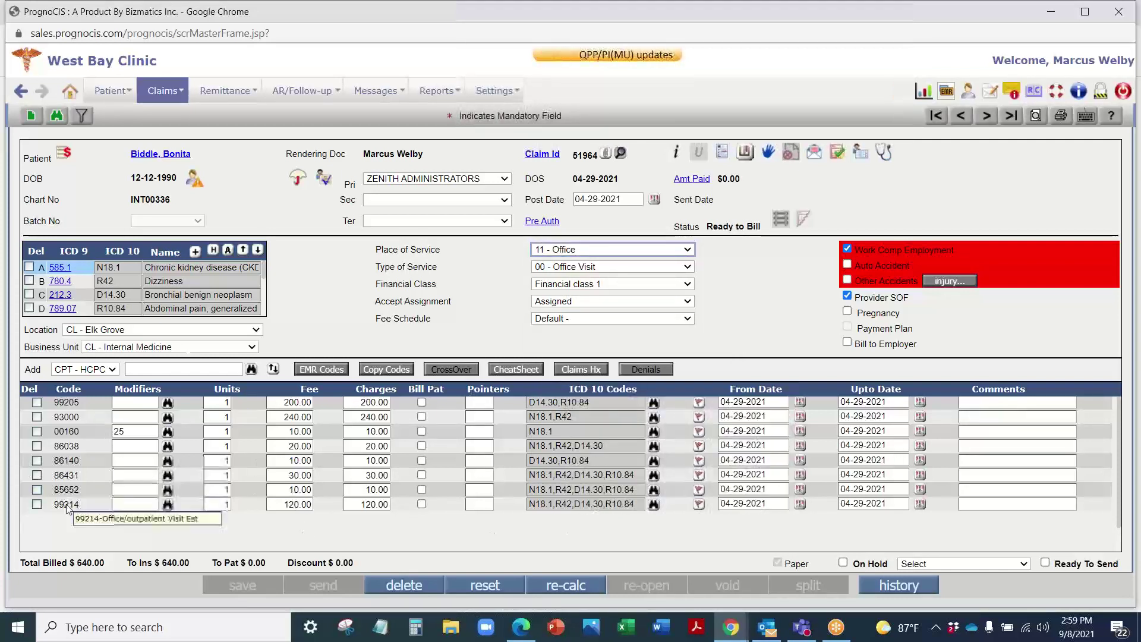
mouse_move(595, 450)
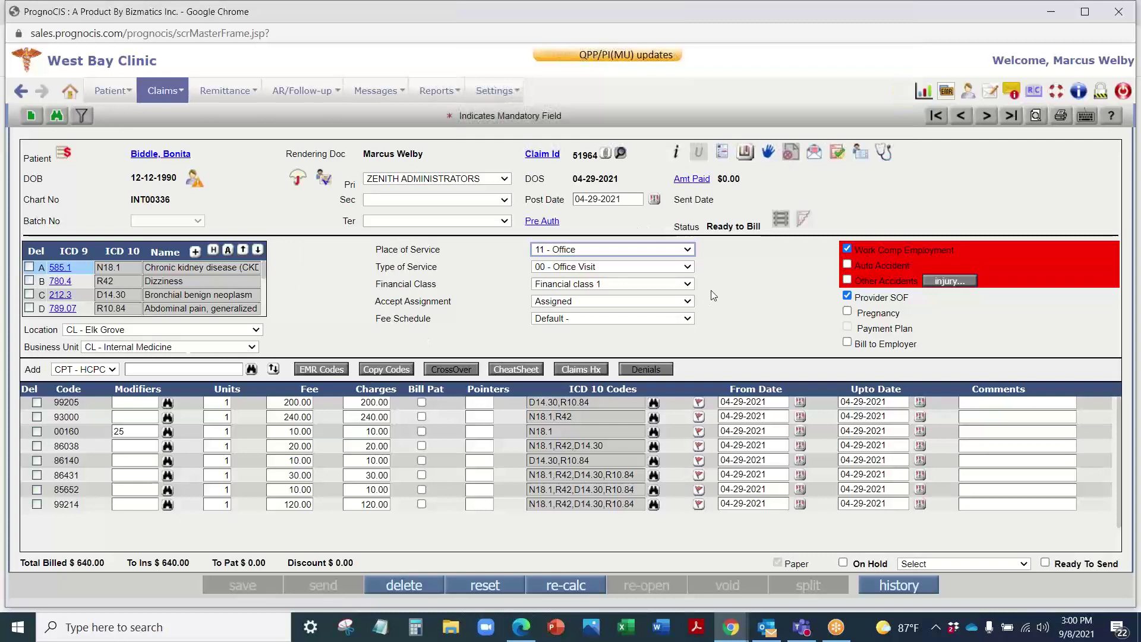
left_click(848, 343)
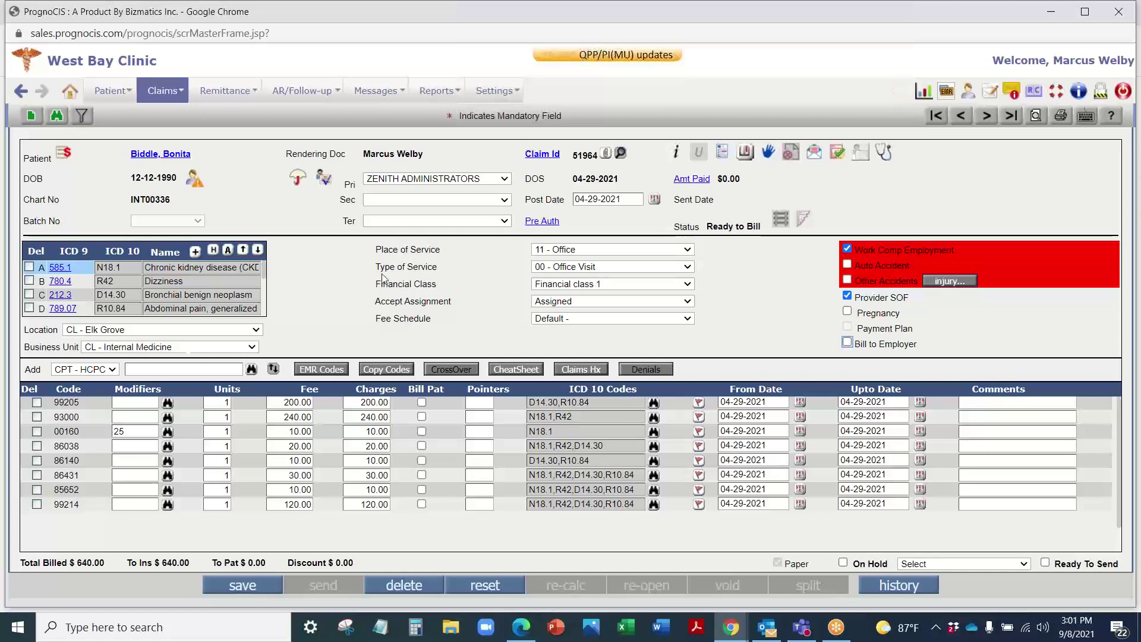
Step: Open the Claims > Send > Professional queue
left_click(157, 93)
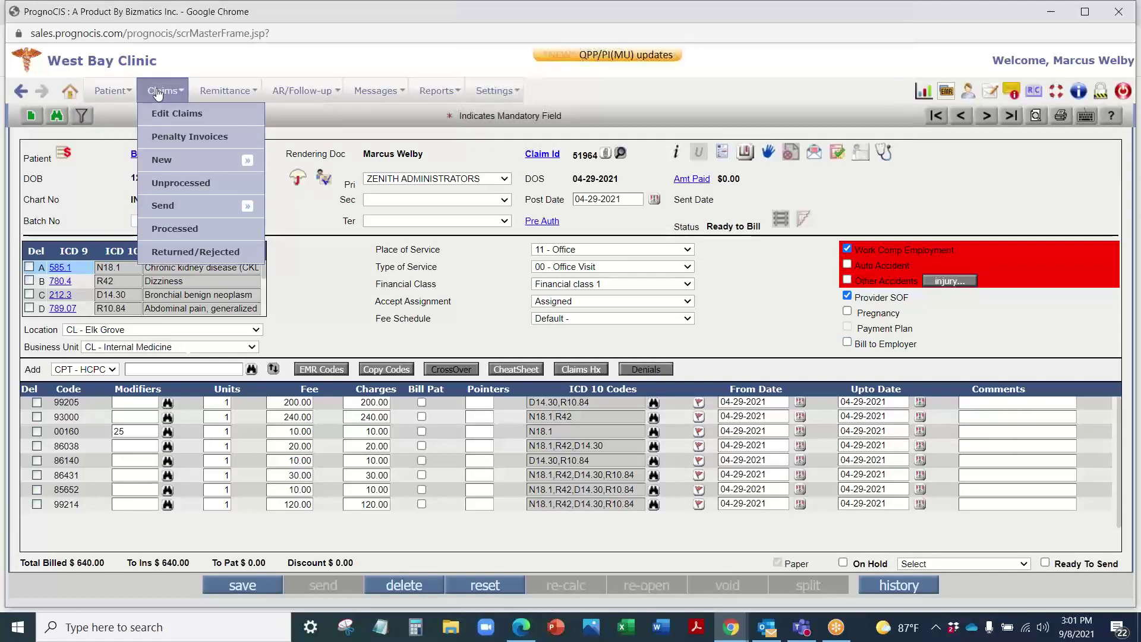
mouse_move(175, 207)
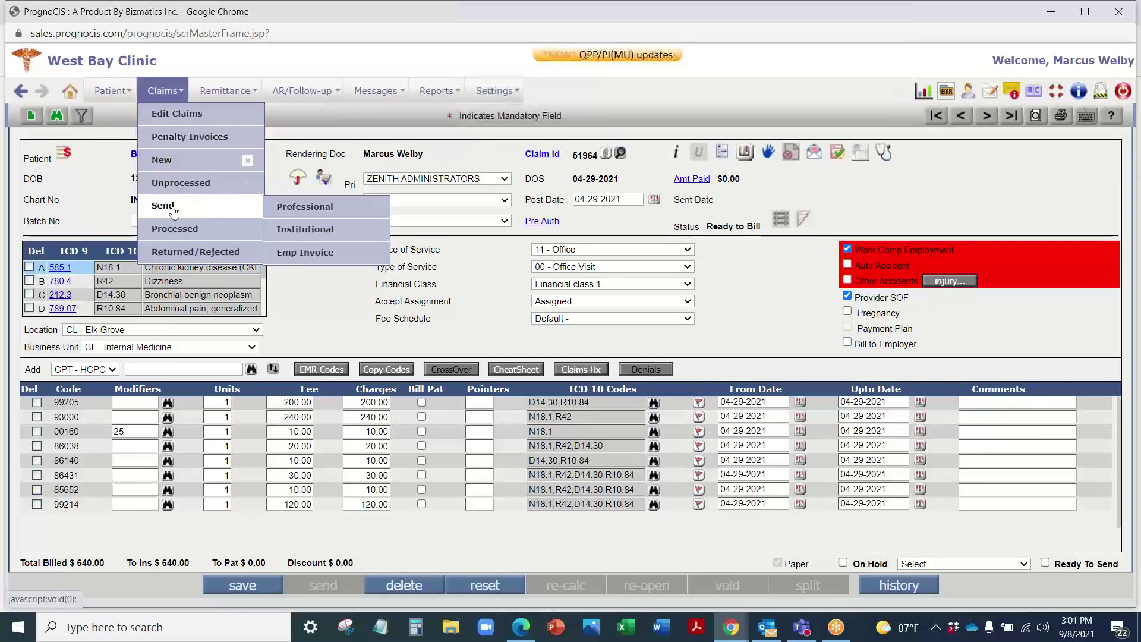
mouse_move(161, 80)
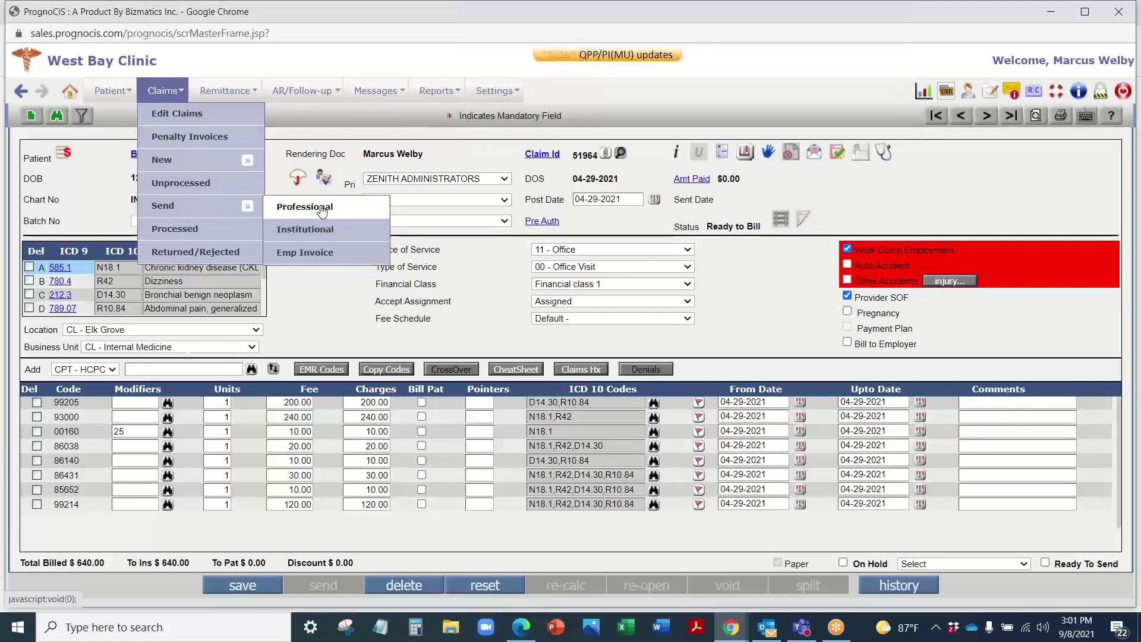
left_click(306, 213)
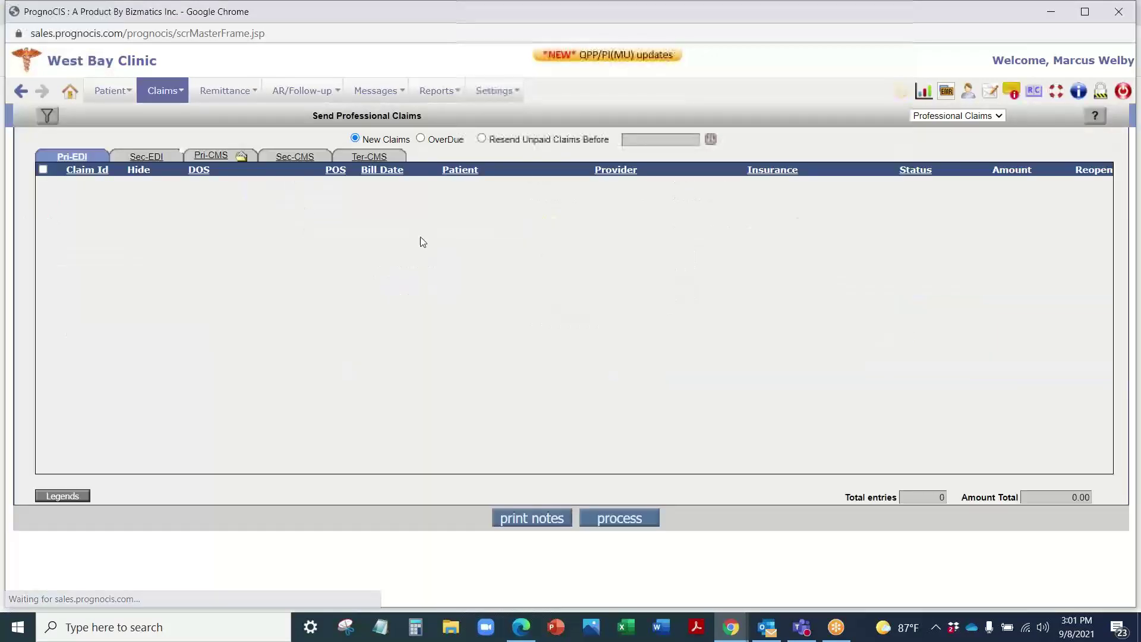
Step: Check the Sec-EDI, Pri-CMS and Sec-CMS tabs, then open the $400 PYRAMID CLAIMS claim
left_click(148, 158)
left_click(213, 157)
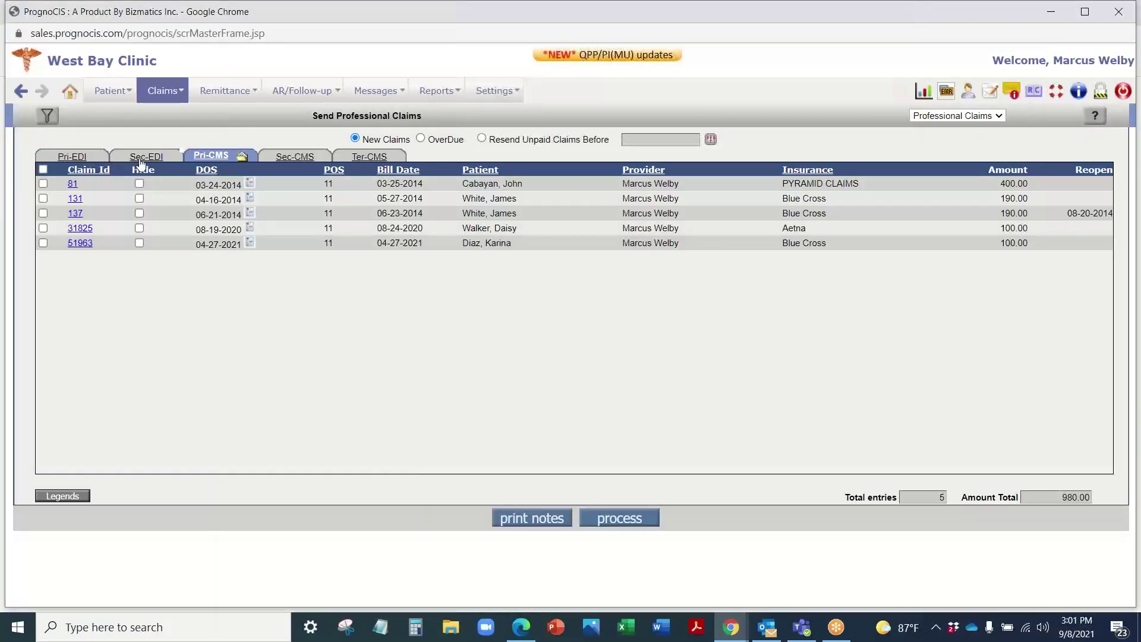
left_click(297, 157)
left_click(244, 157)
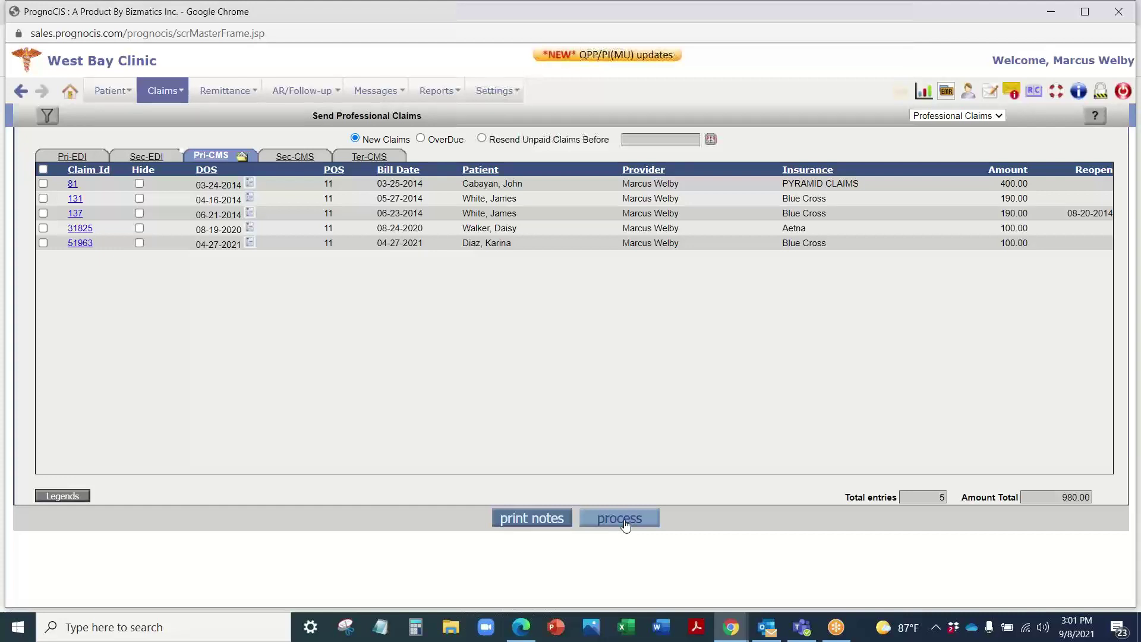
left_click(72, 185)
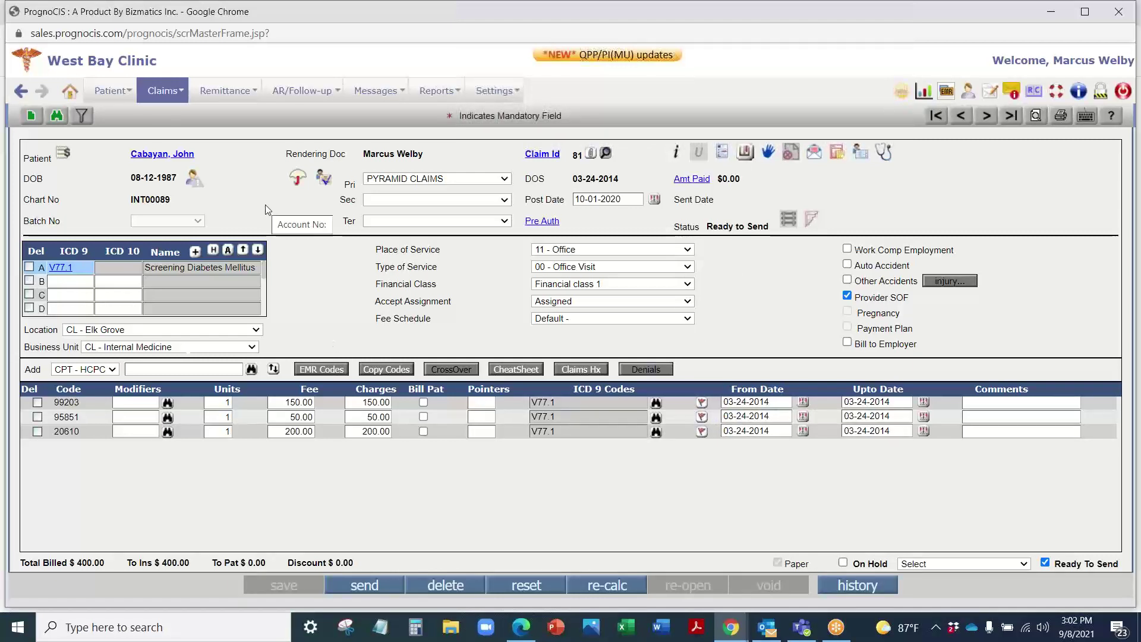
Step: Go back and open Claims > Returned/Rejected, showing zero EDI failed primary claims
left_click(21, 91)
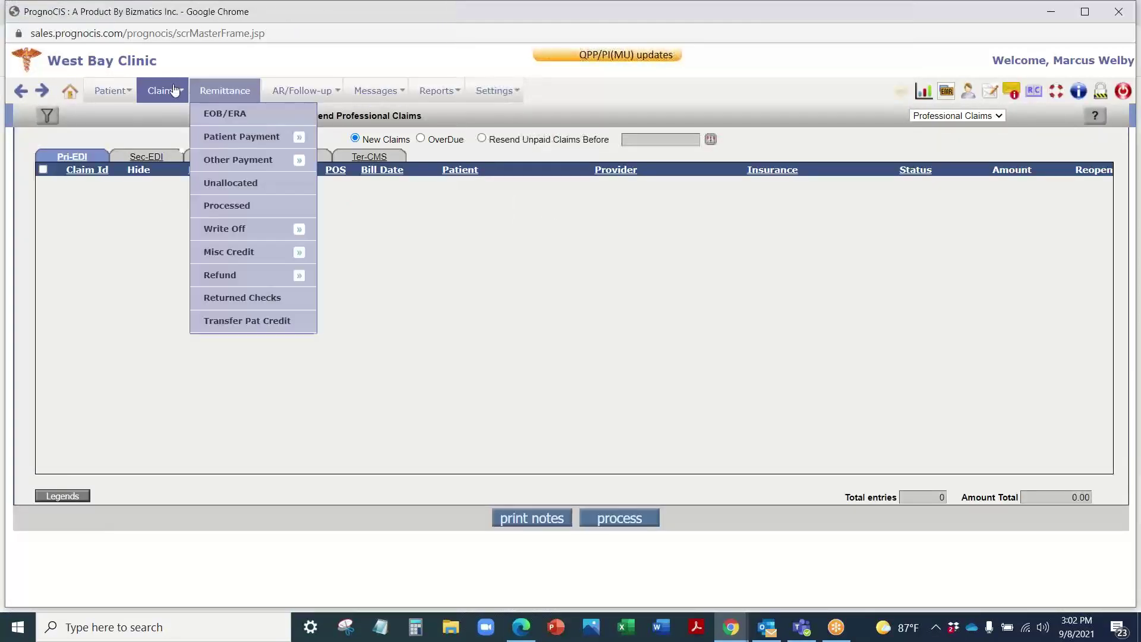
mouse_move(162, 90)
mouse_move(198, 94)
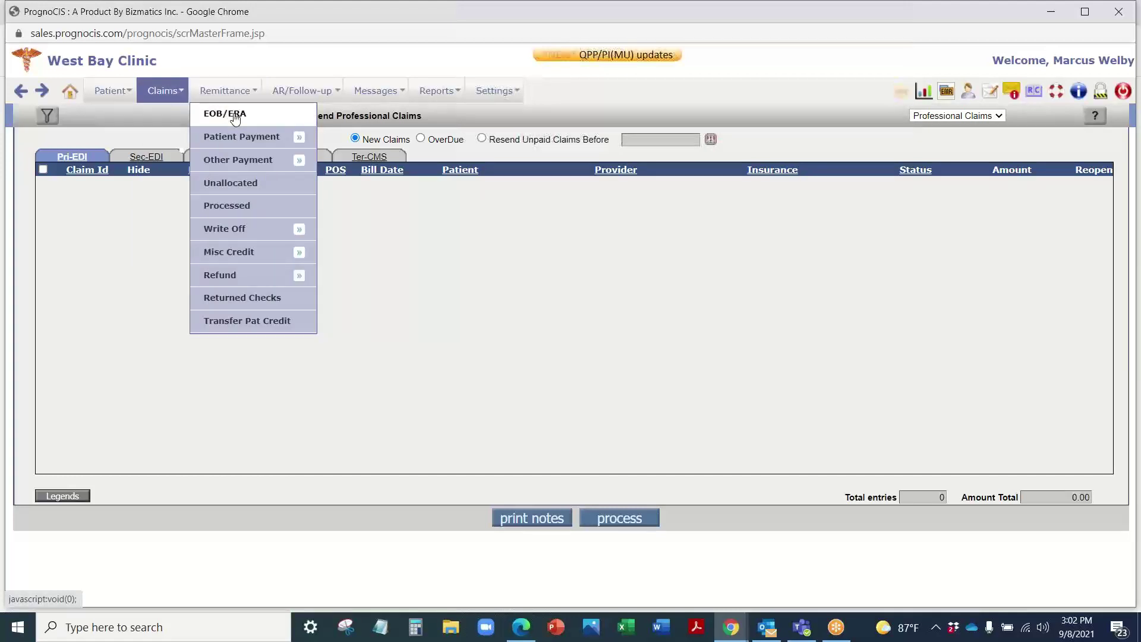
left_click(195, 252)
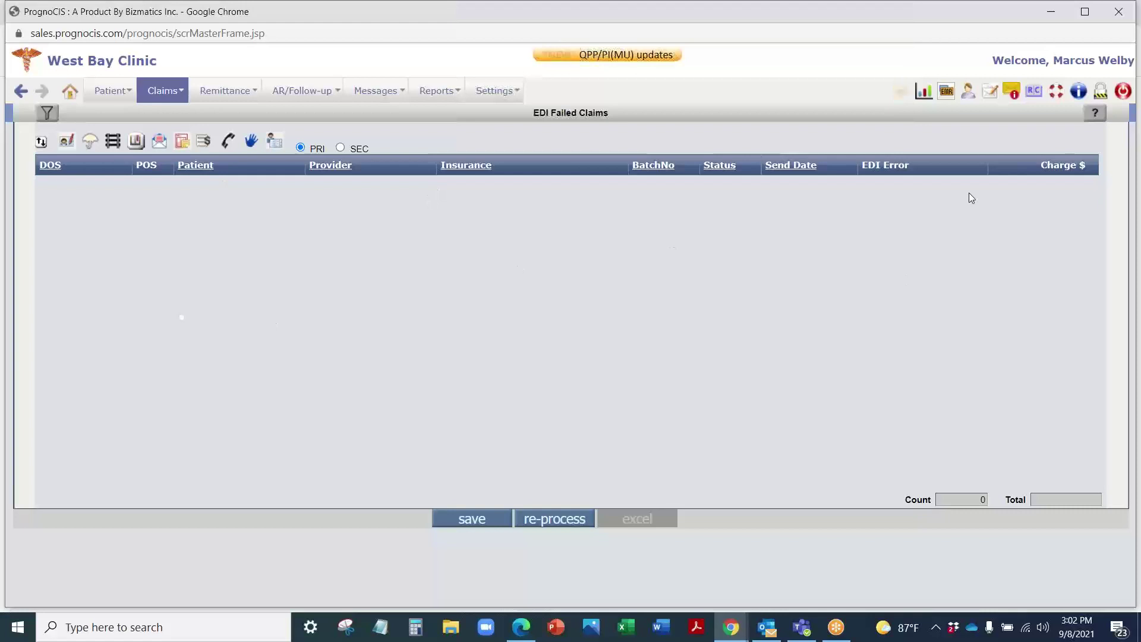
mouse_move(228, 93)
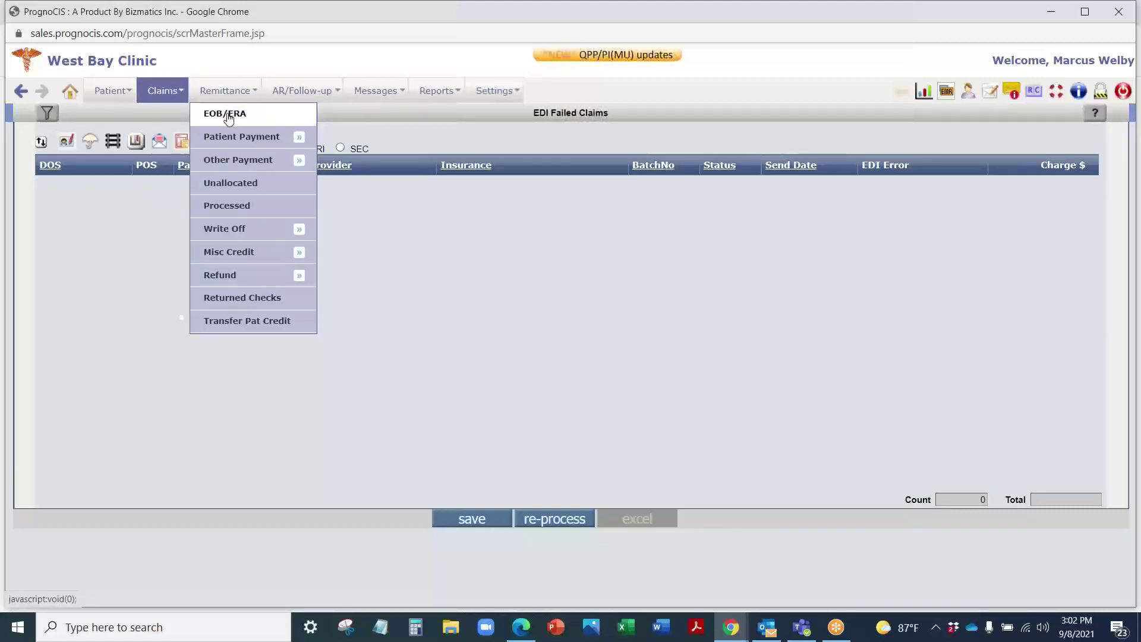
Step: Open the EOB/ERA remittance records and run a trial amount search starting with 400
left_click(229, 117)
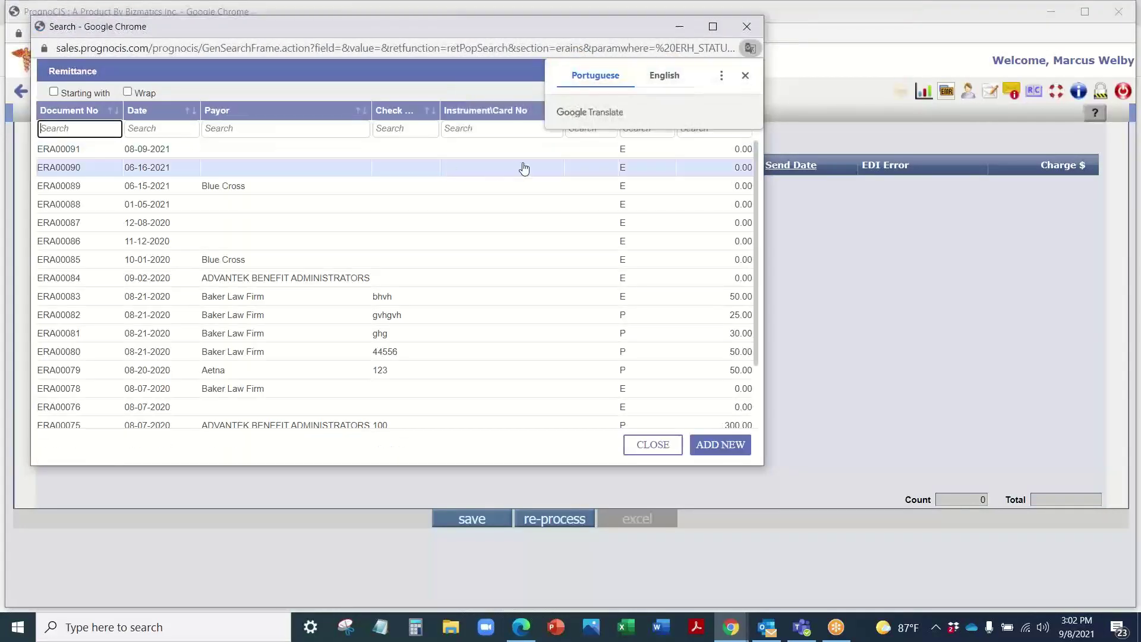
left_click(745, 75)
left_click(710, 128)
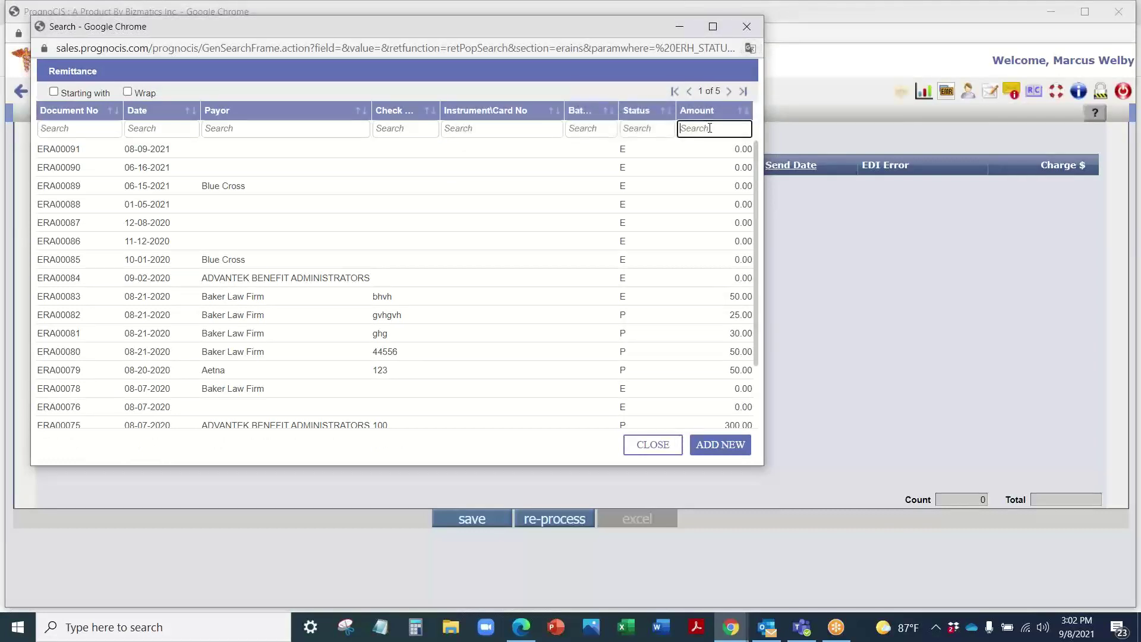
type("400")
key("Return")
key("BackSpace")
key("BackSpace")
type("00")
key("Return")
Step: Search EOB/ERA entries for 465.00 and open Aetna remittance ERA00067's $465.00 check
mouse_move(225, 90)
left_click(109, 113)
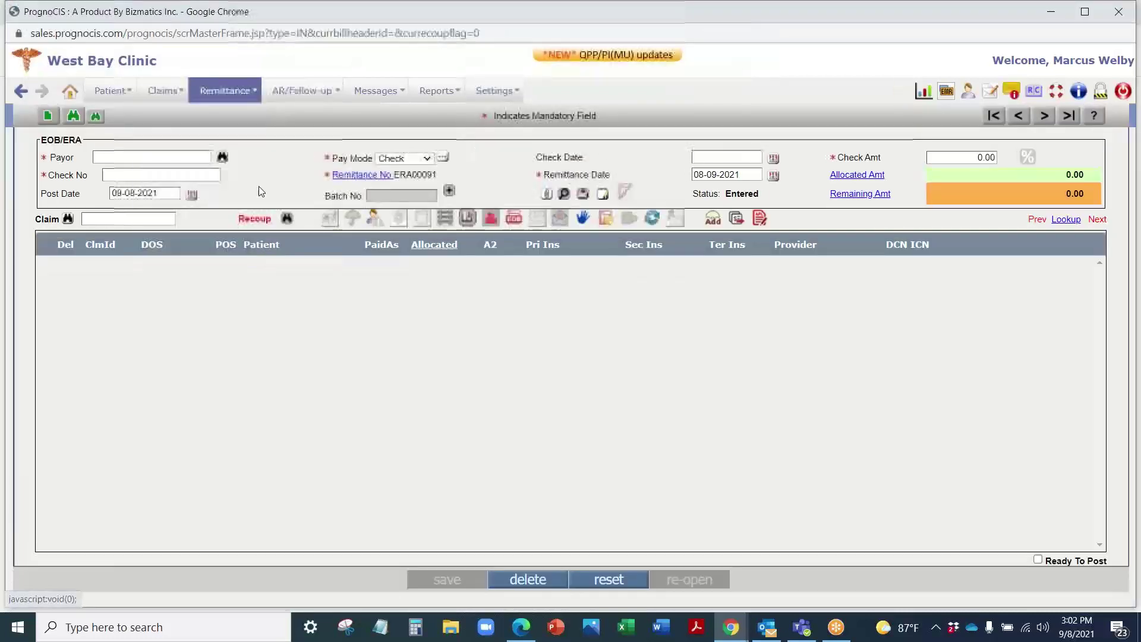
left_click(73, 115)
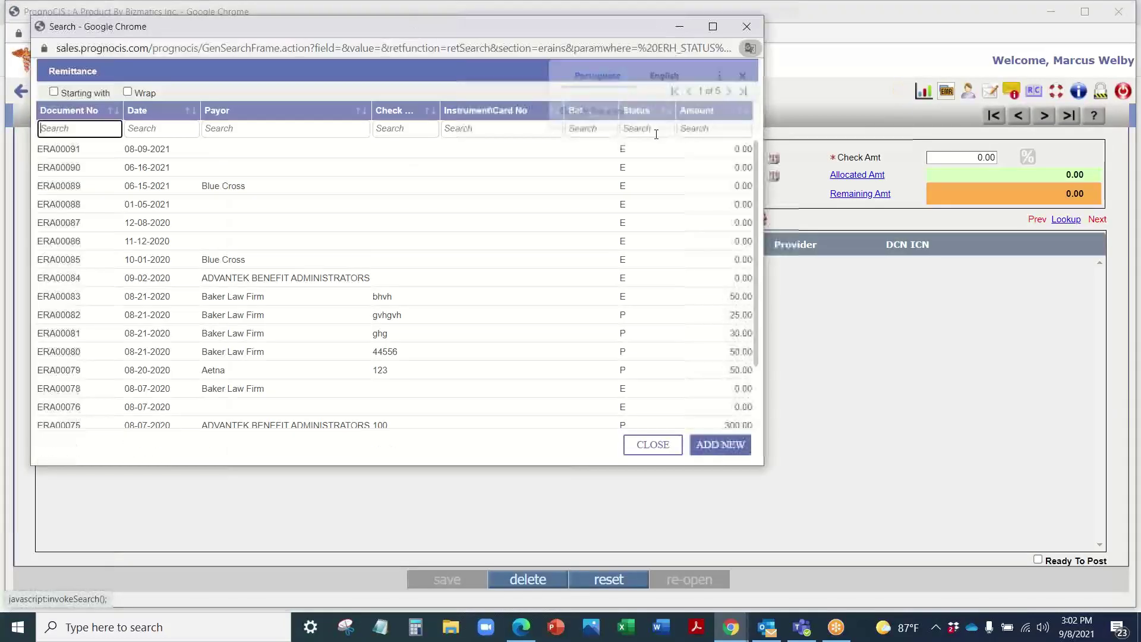
left_click(745, 75)
left_click(728, 128)
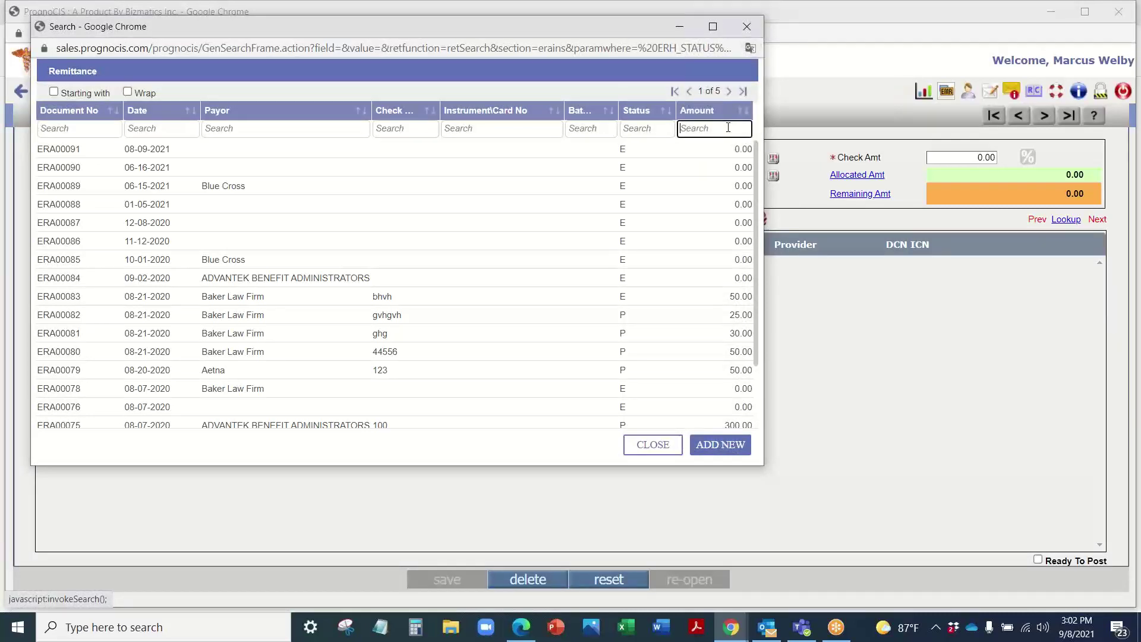
type("465.00")
key("Return")
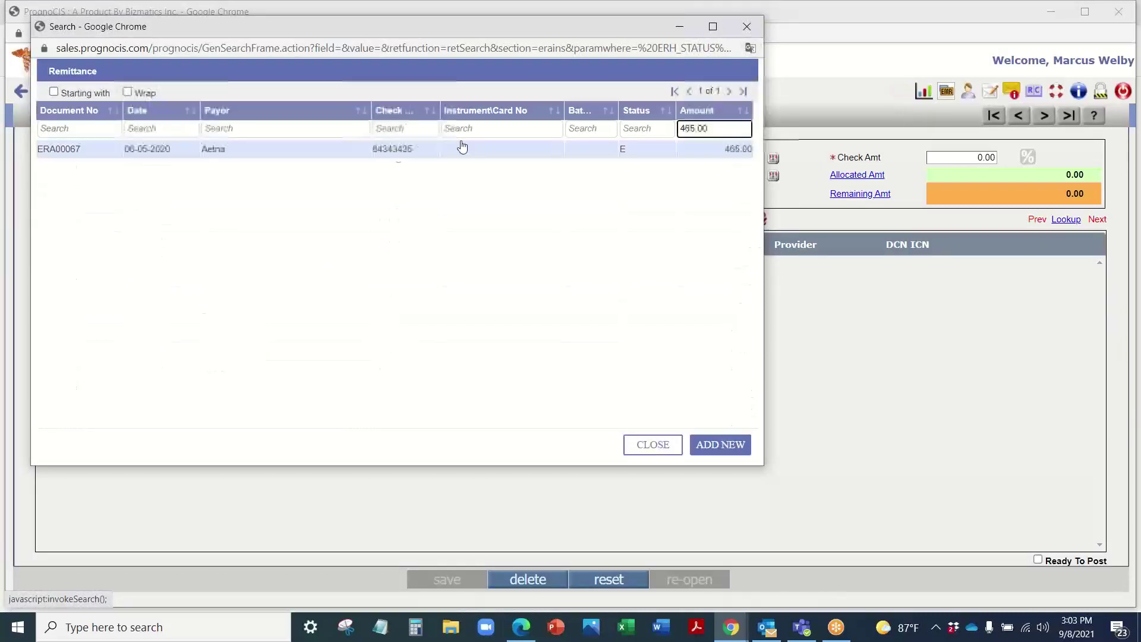
left_click(274, 150)
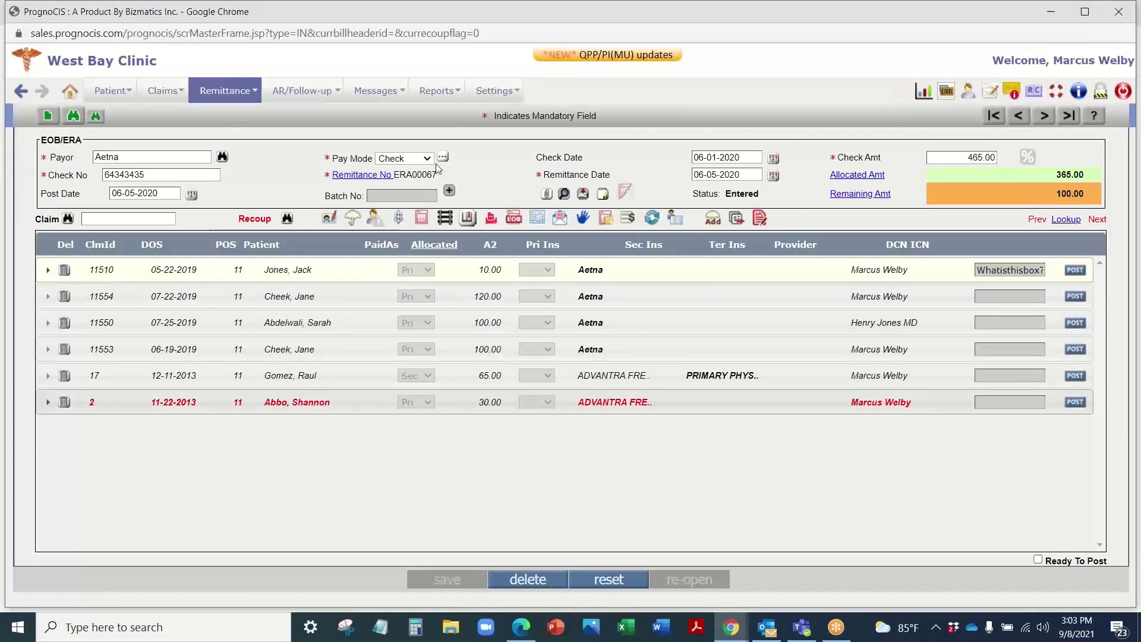
left_click(959, 157)
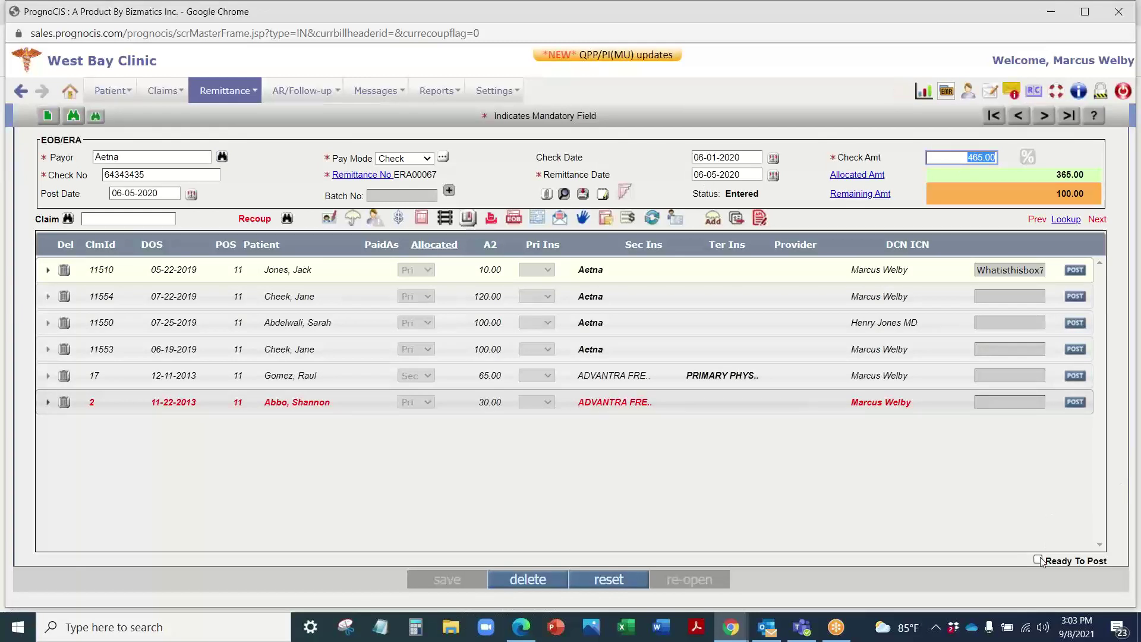
left_click(47, 272)
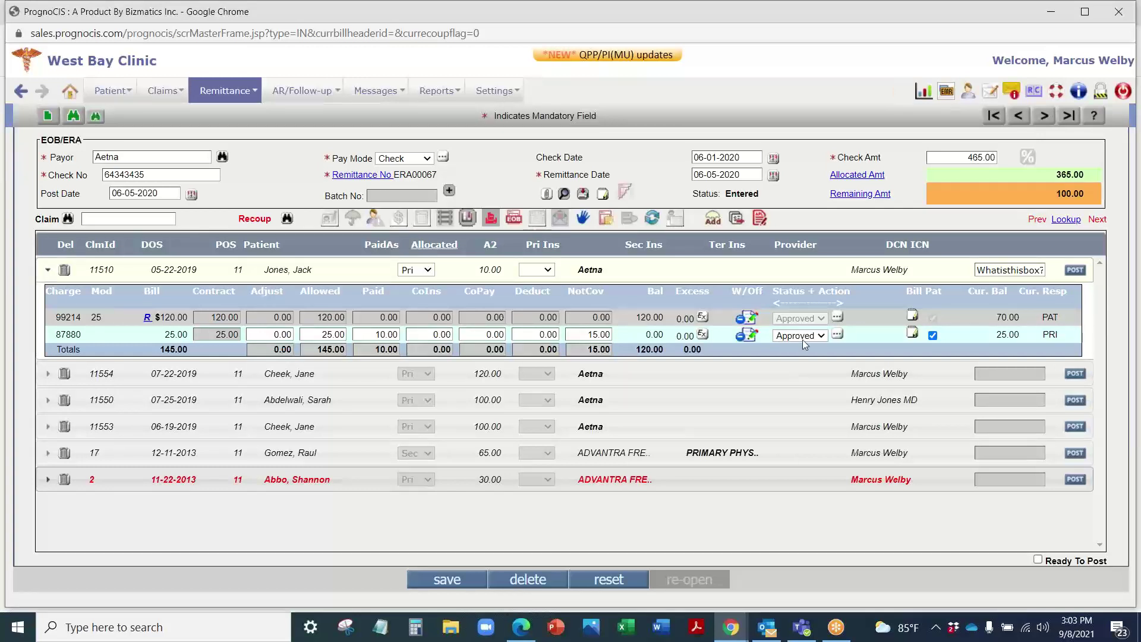
left_click(837, 335)
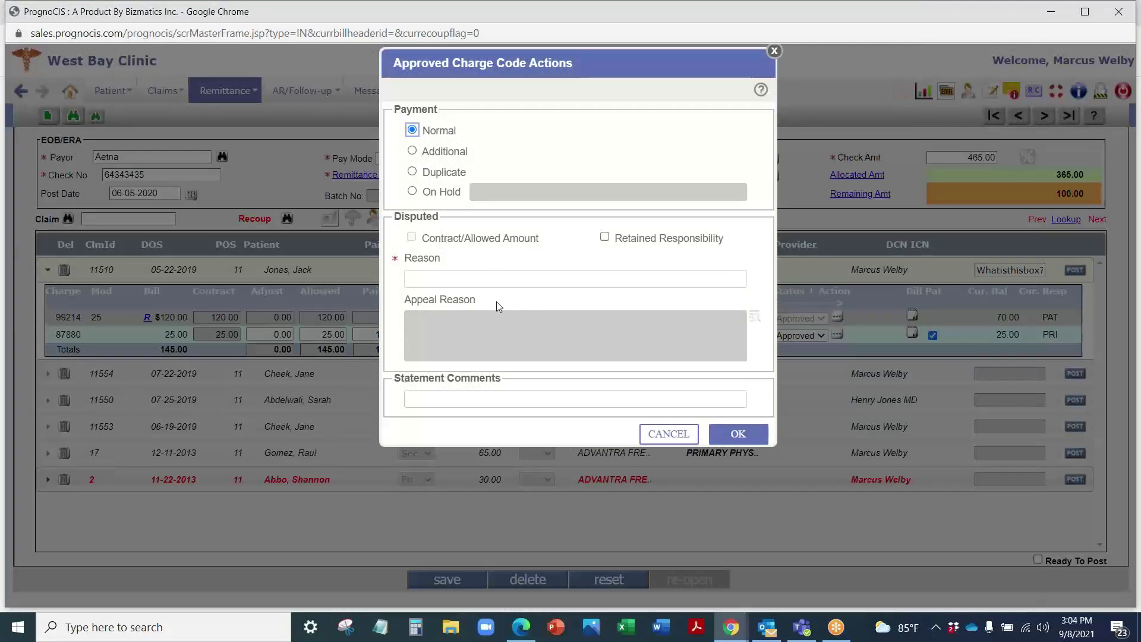
left_click(659, 441)
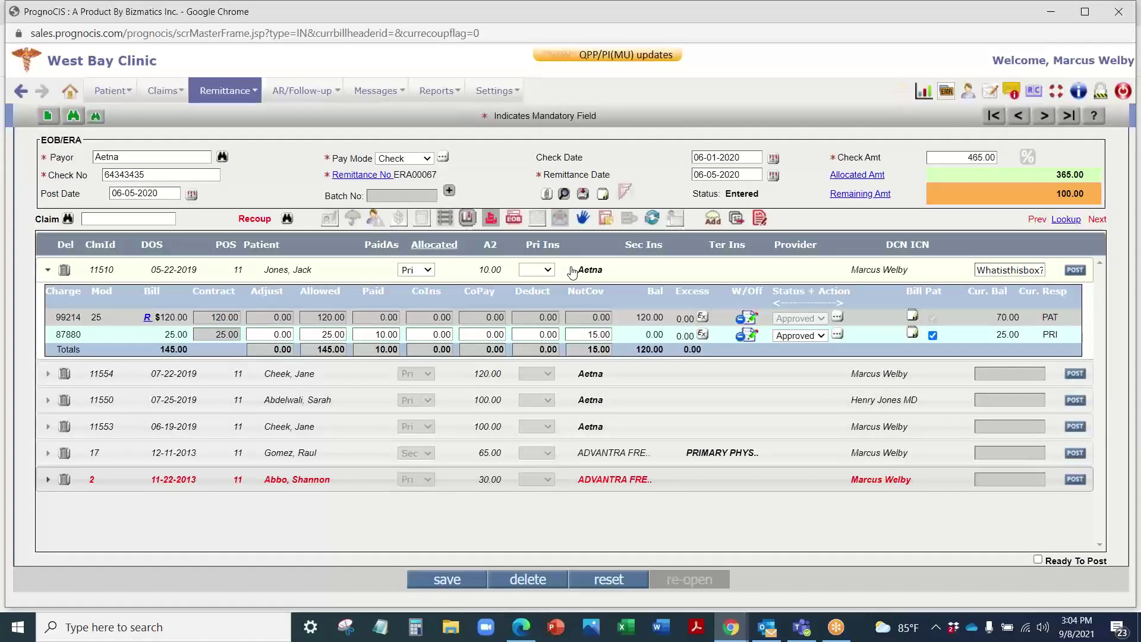
left_click(48, 270)
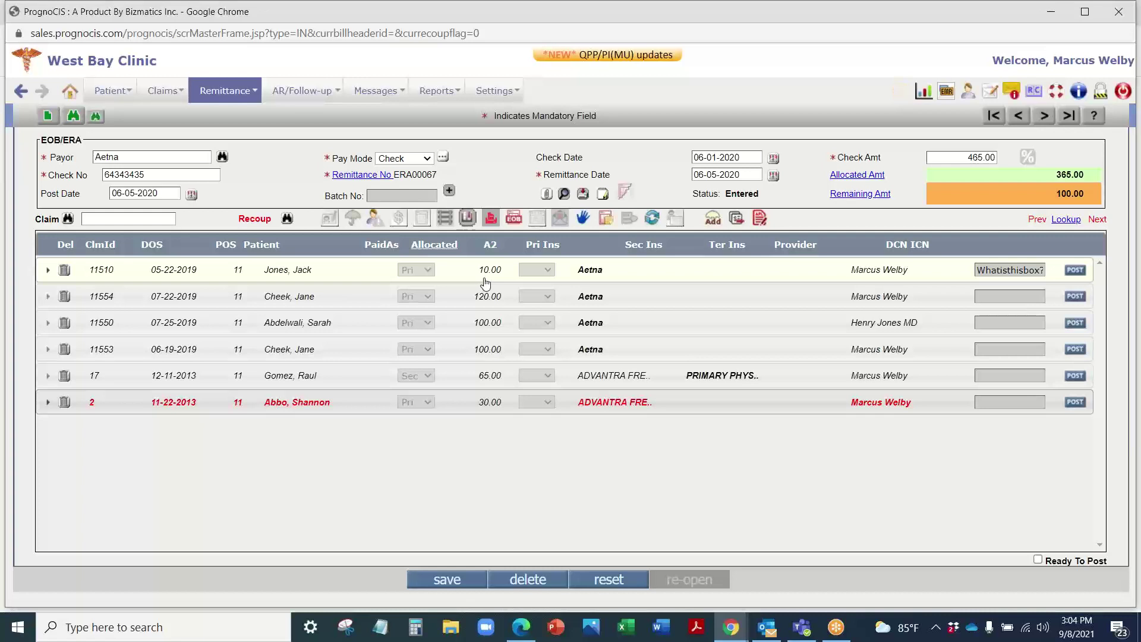
left_click(48, 296)
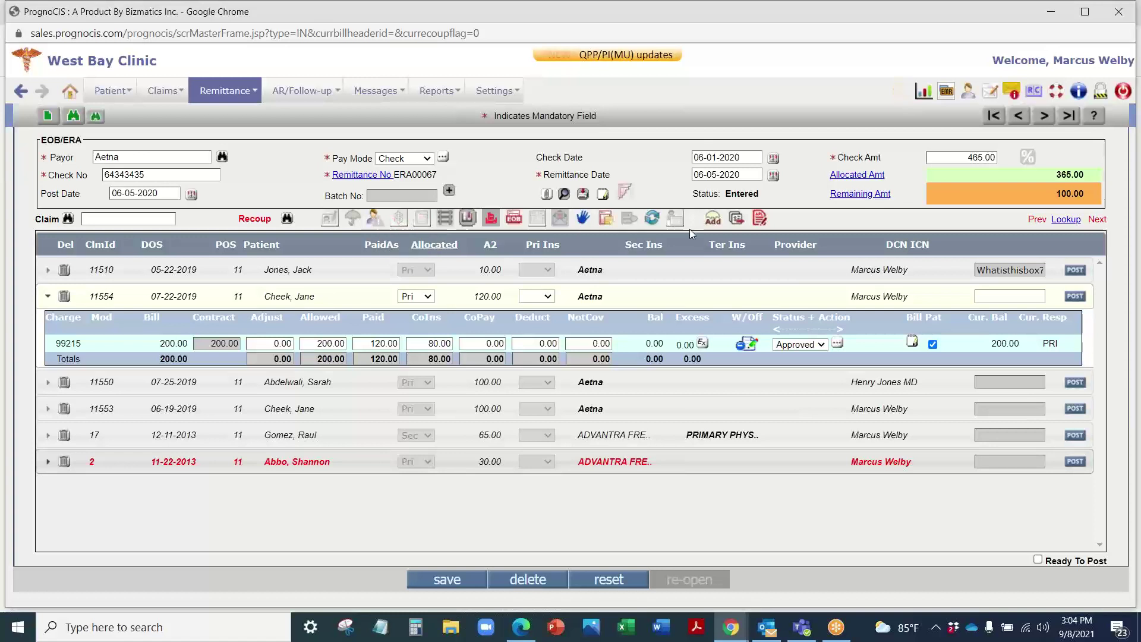
left_click(80, 271)
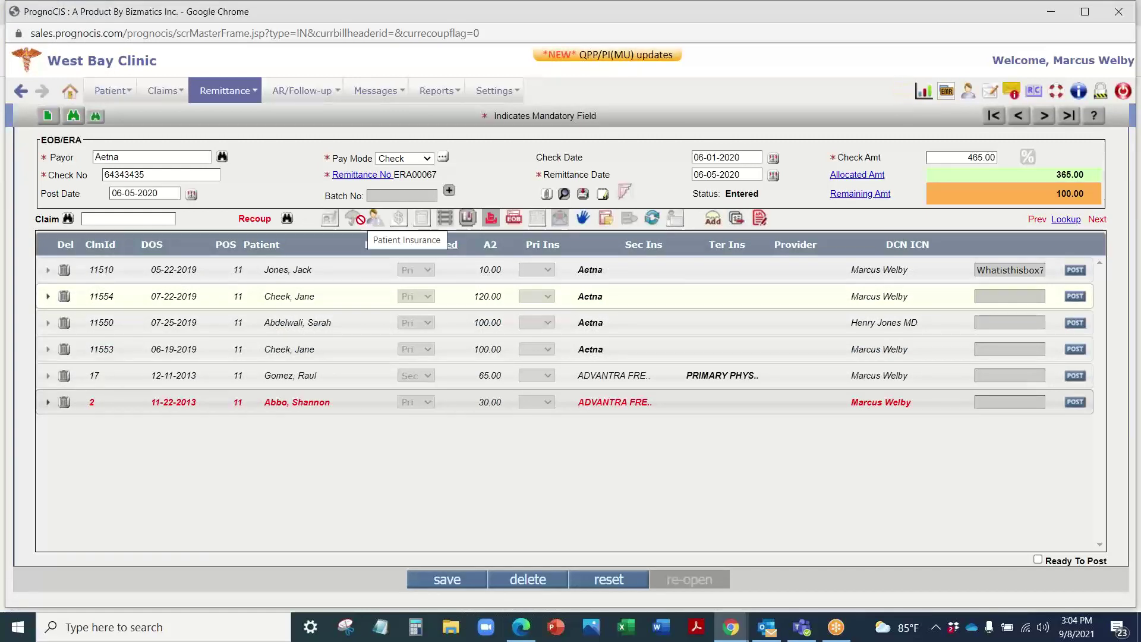
Step: Open Bizmatics employer receipt EMPIN00013 from Remittance > Other Payment > Employer
left_click(239, 98)
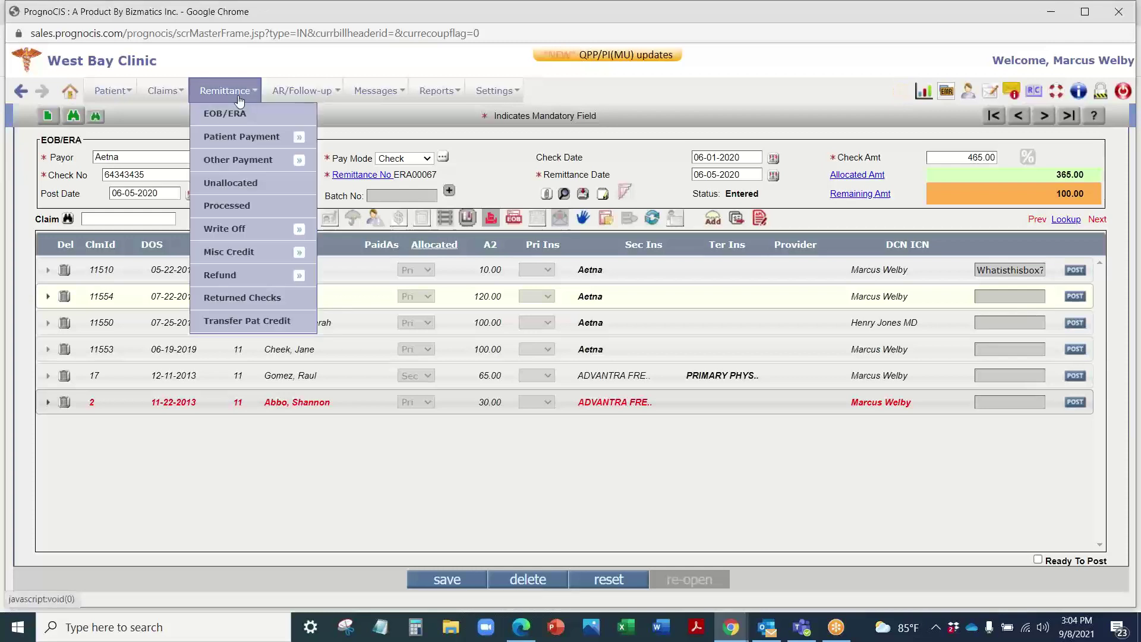
mouse_move(240, 133)
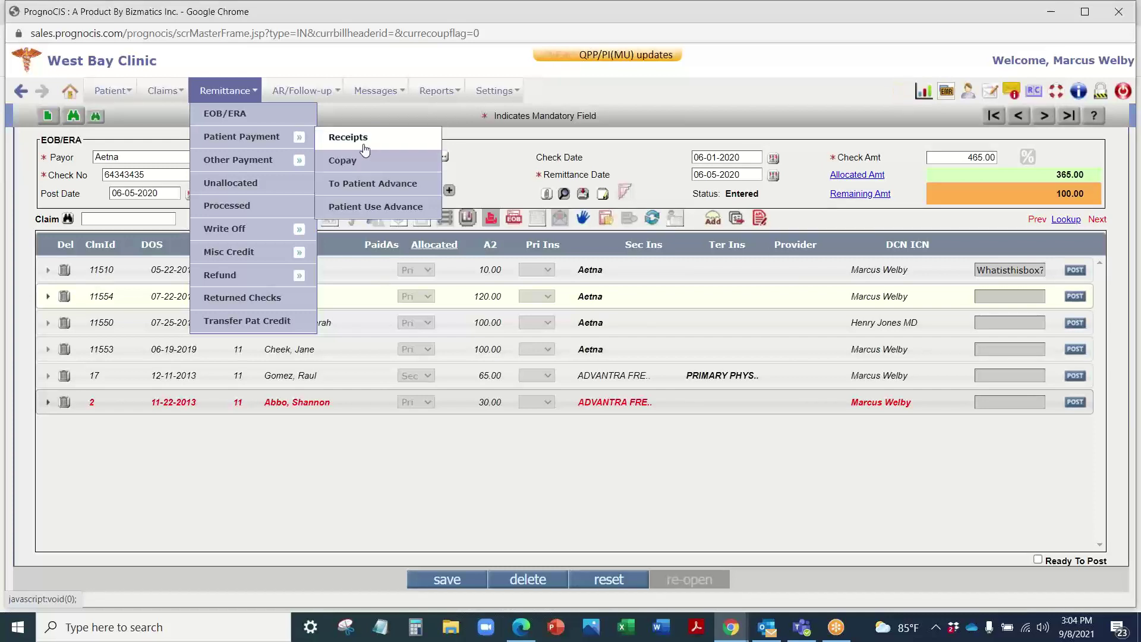
mouse_move(297, 160)
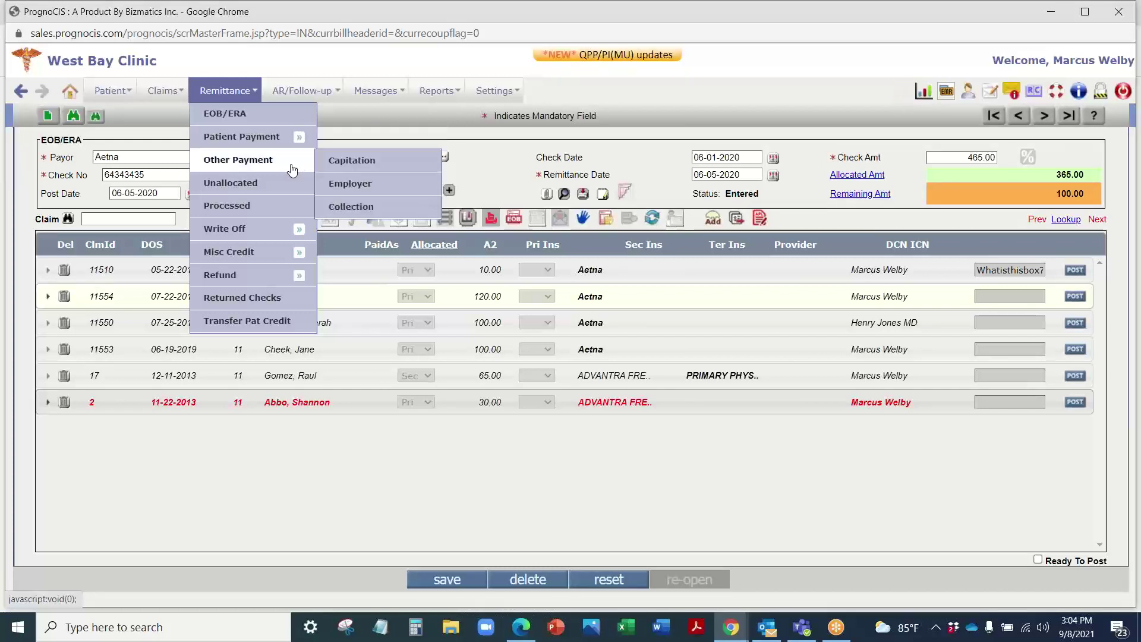
left_click(367, 189)
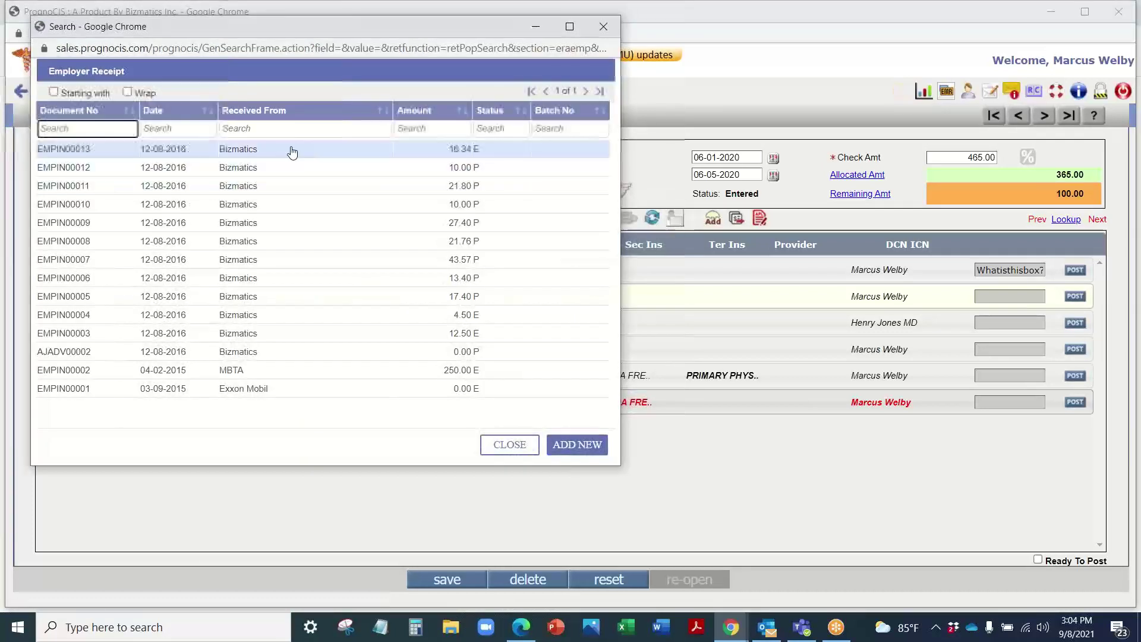
left_click(277, 149)
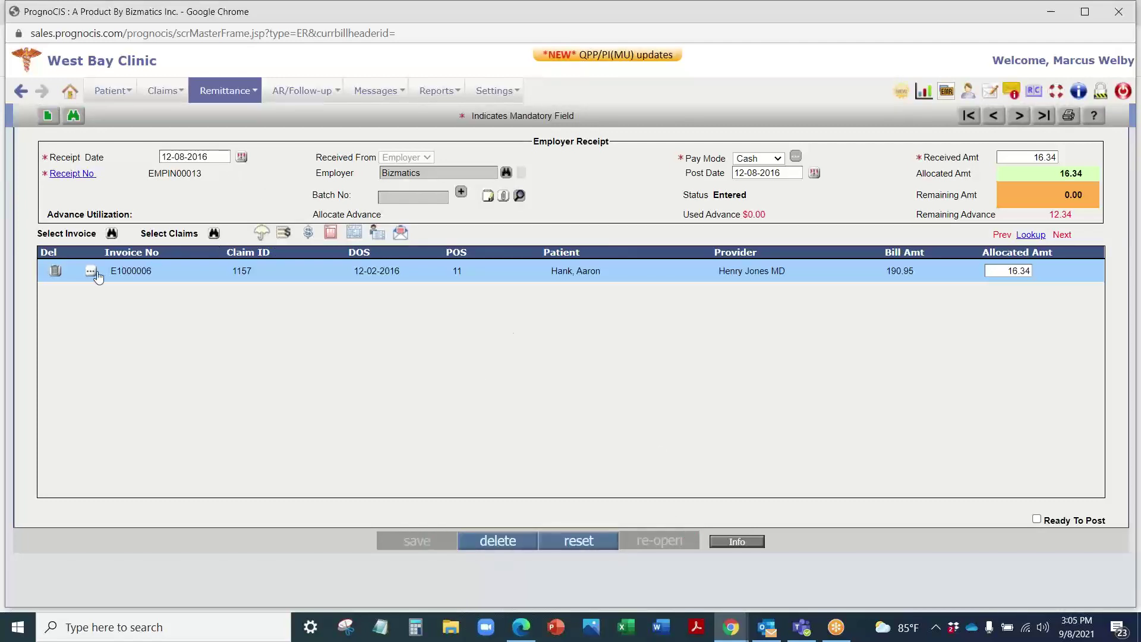
Step: Open the Select Invoice search for allocating the receipt and close it without choosing
left_click(111, 233)
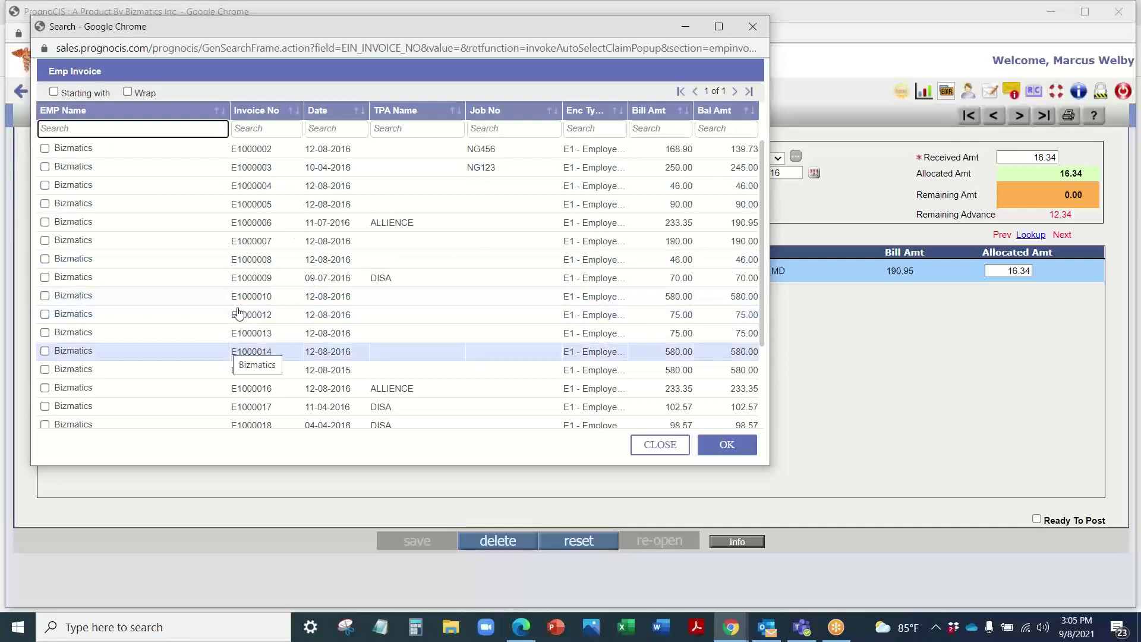
left_click(752, 33)
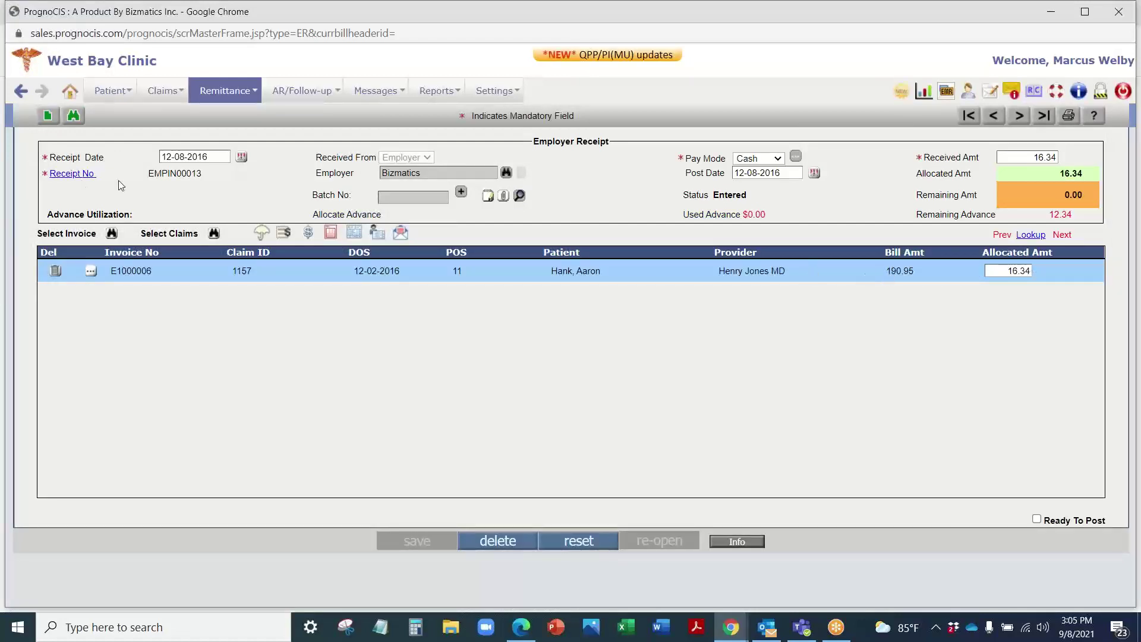
mouse_move(221, 90)
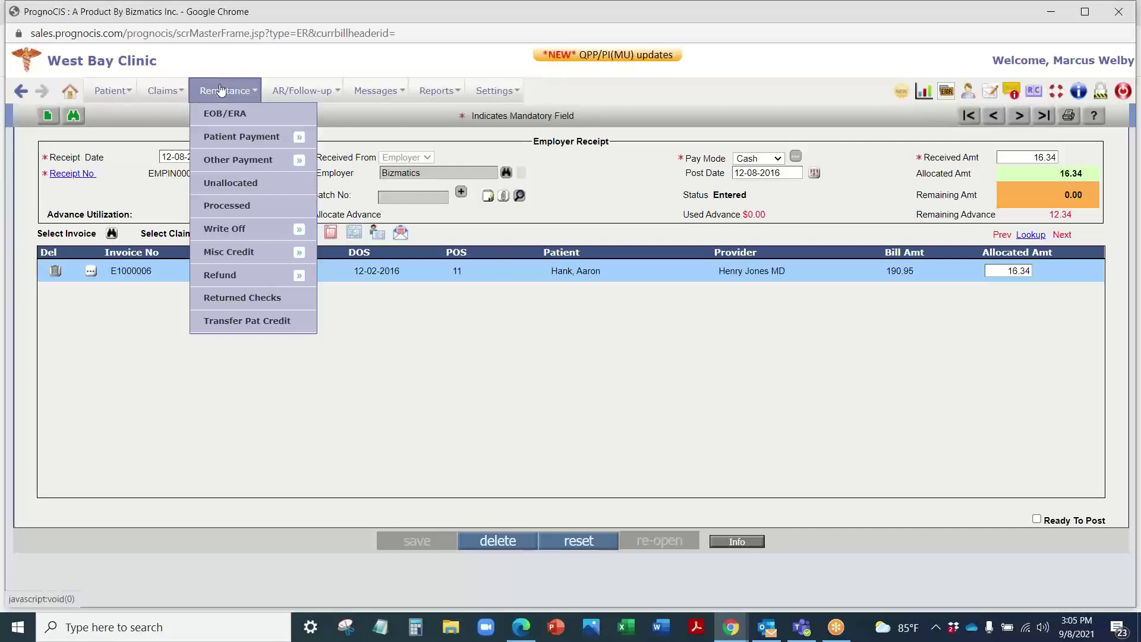
mouse_move(167, 94)
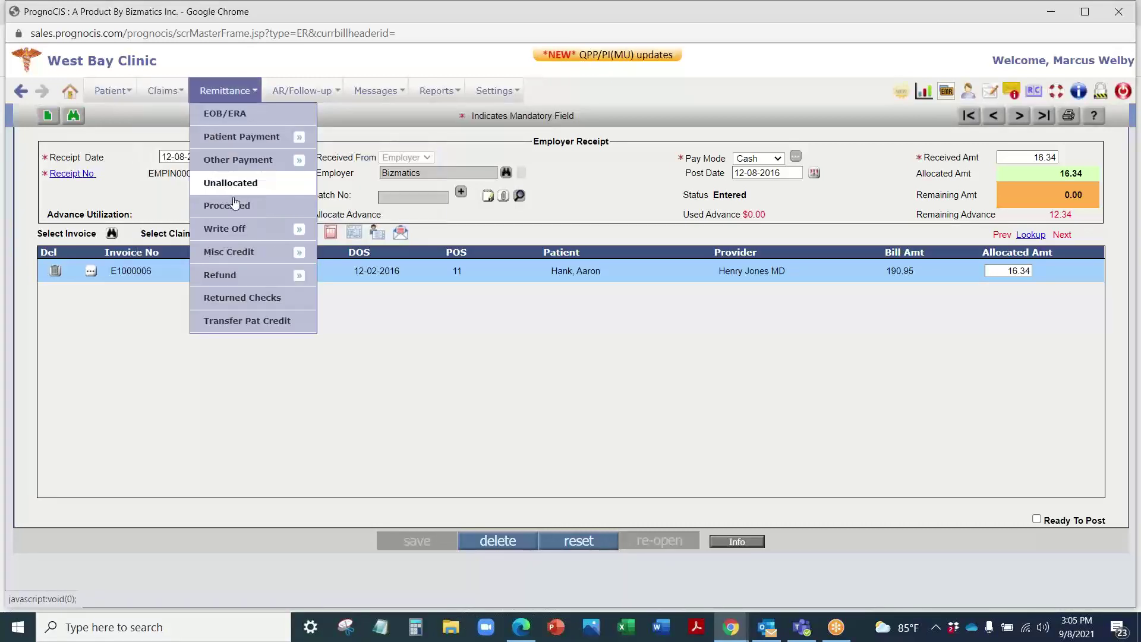
mouse_move(230, 231)
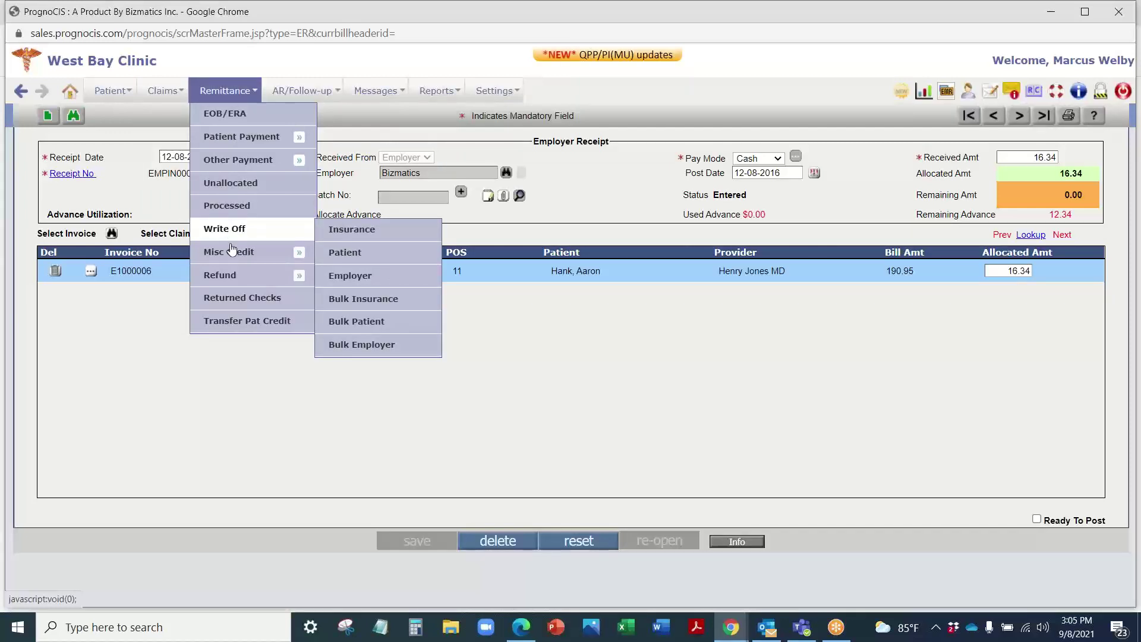
mouse_move(231, 257)
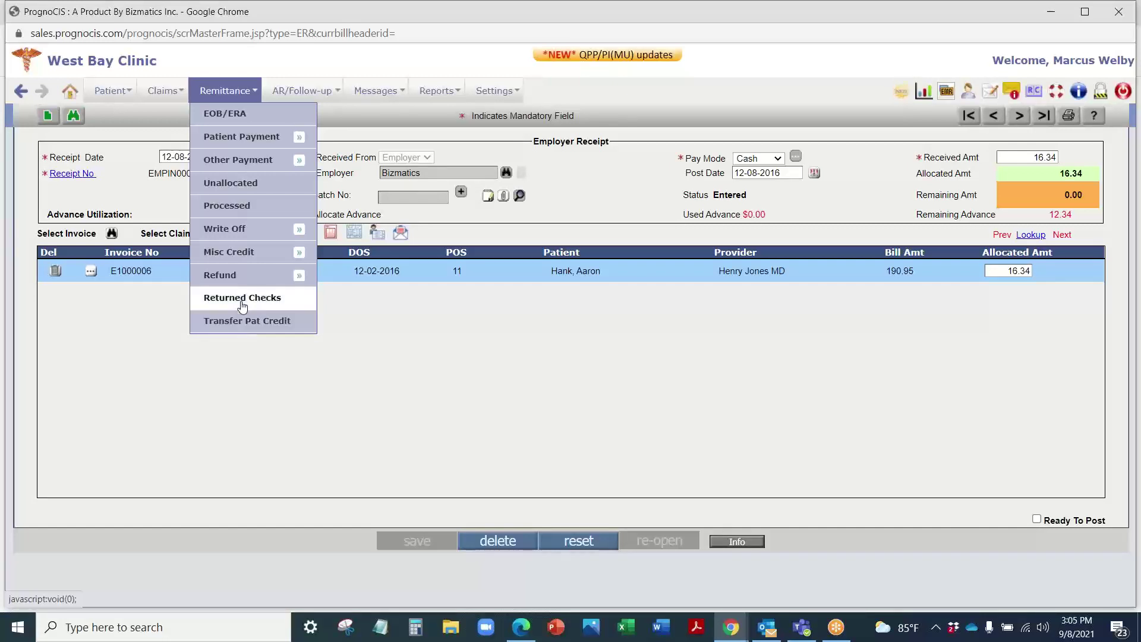
mouse_move(247, 282)
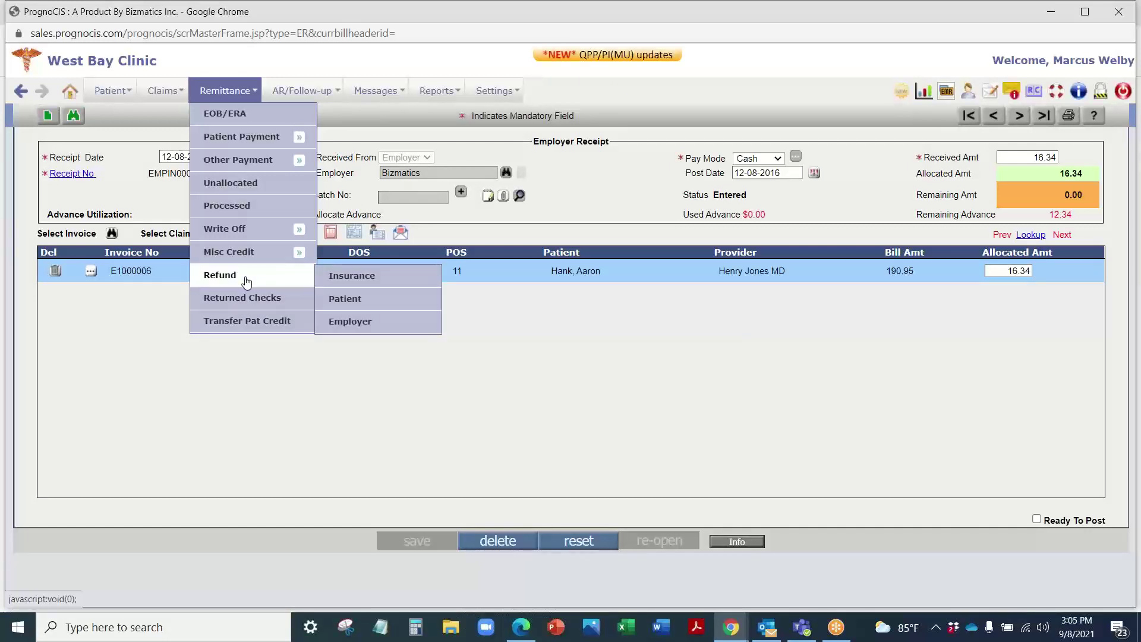
mouse_move(299, 94)
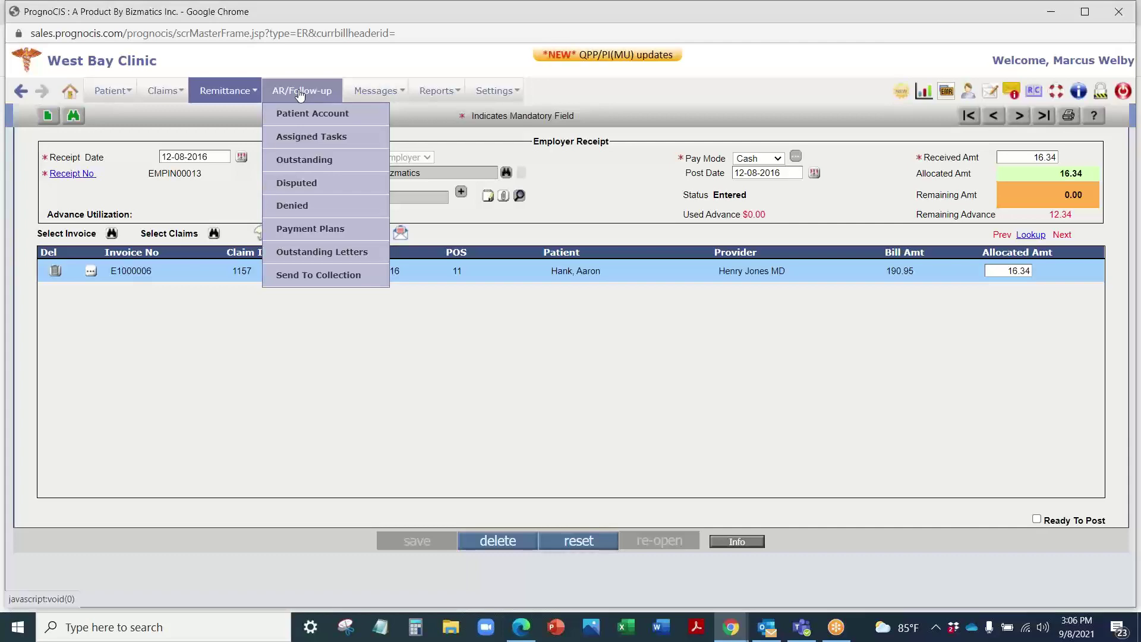
left_click(304, 160)
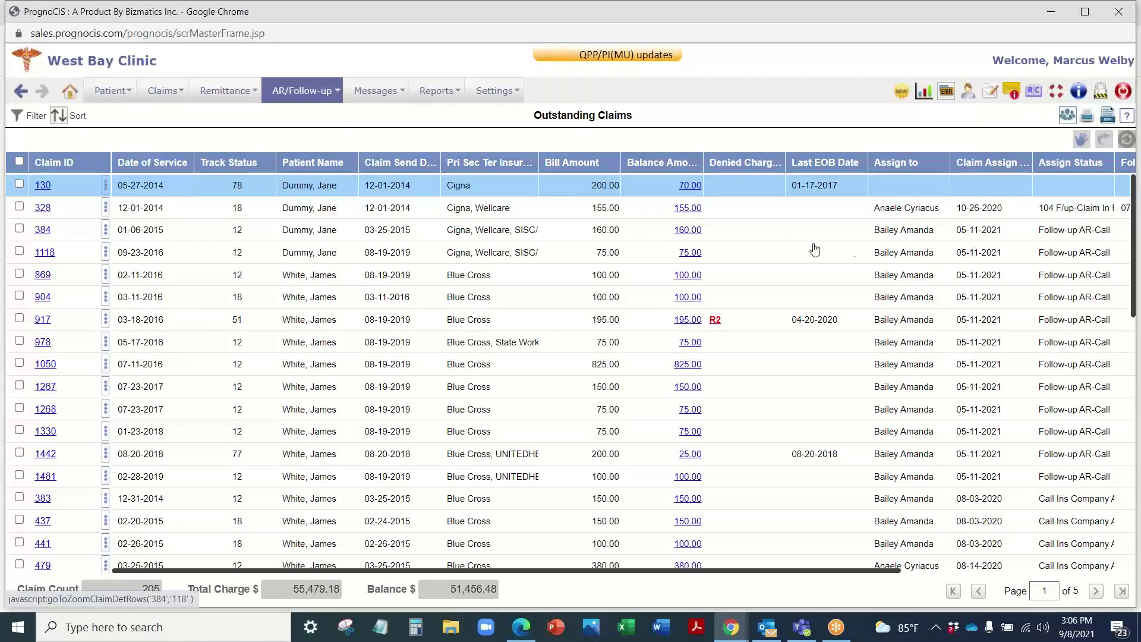
double_click(444, 588)
left_click(107, 595)
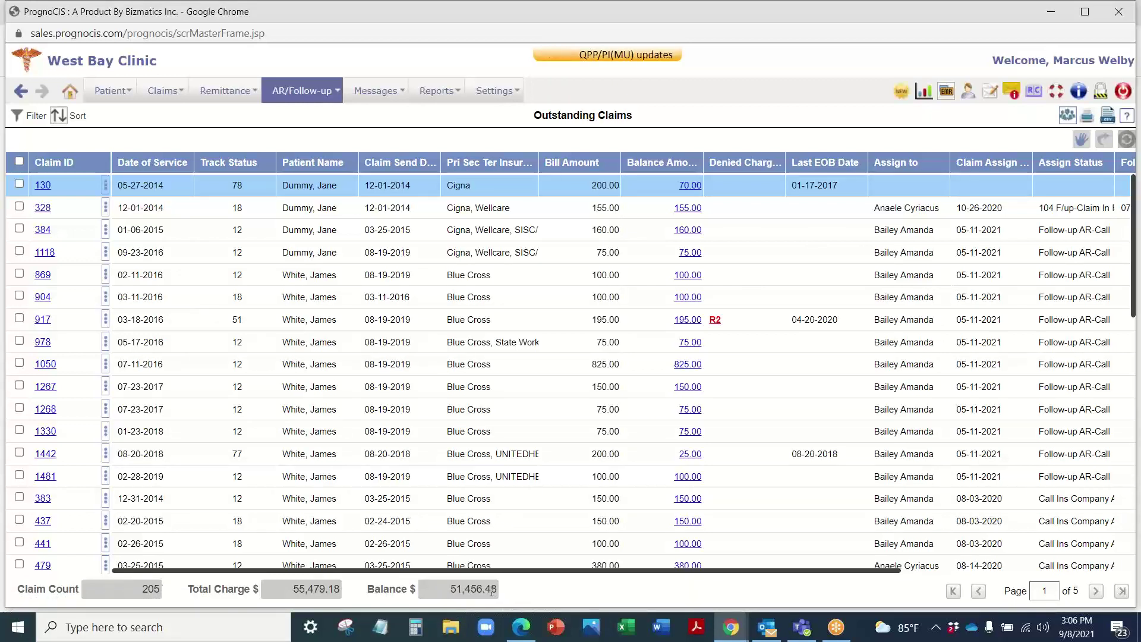
double_click(445, 589)
left_click(538, 593)
left_click(30, 117)
scroll(47, 304, "down", 10)
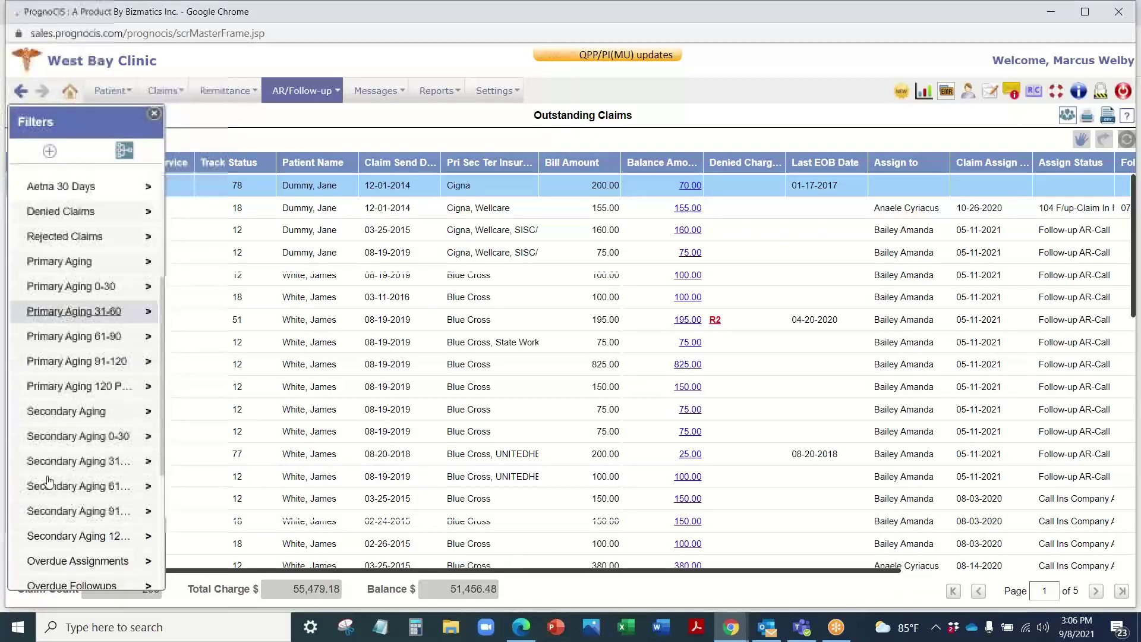
left_click(66, 500)
left_click(53, 548)
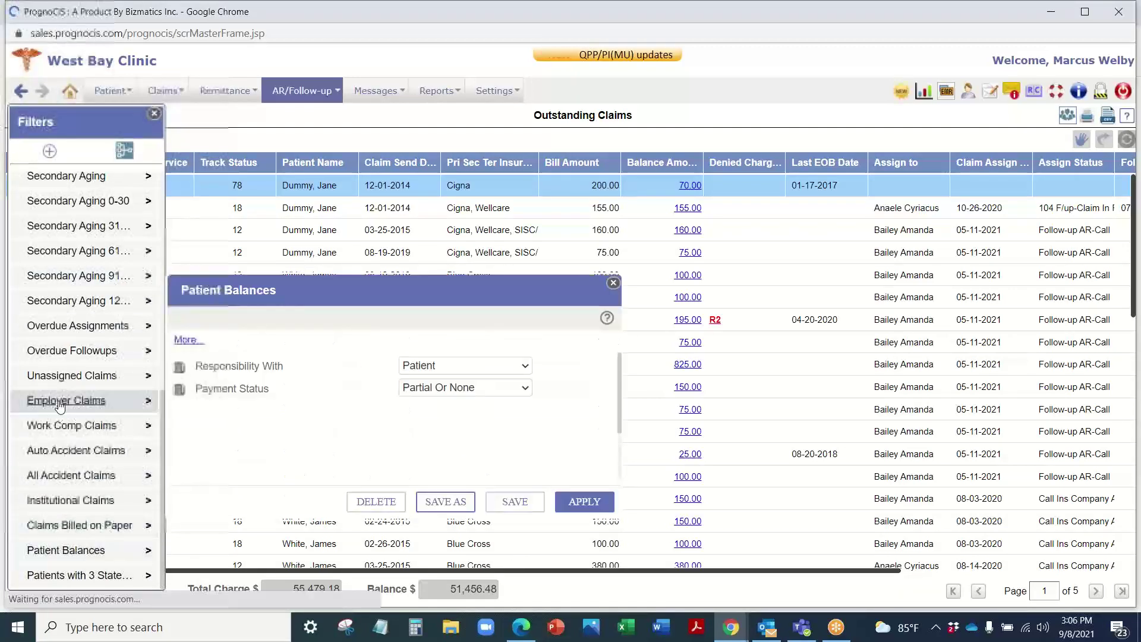
left_click(59, 400)
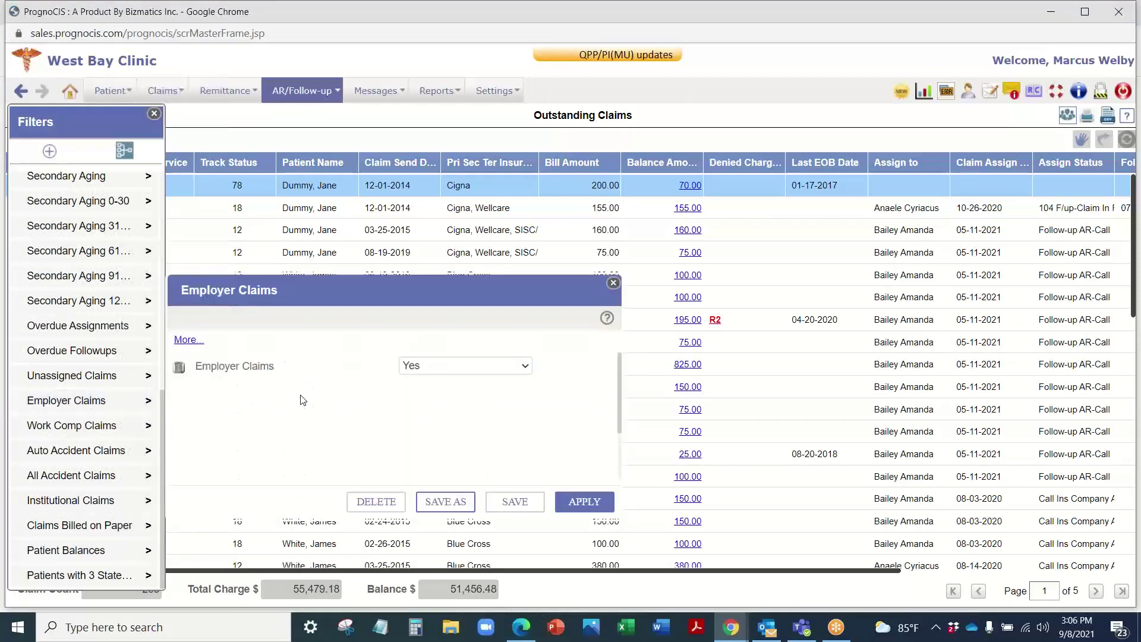
scroll(59, 372, "up", 10)
scroll(57, 357, "up", 2)
left_click(66, 210)
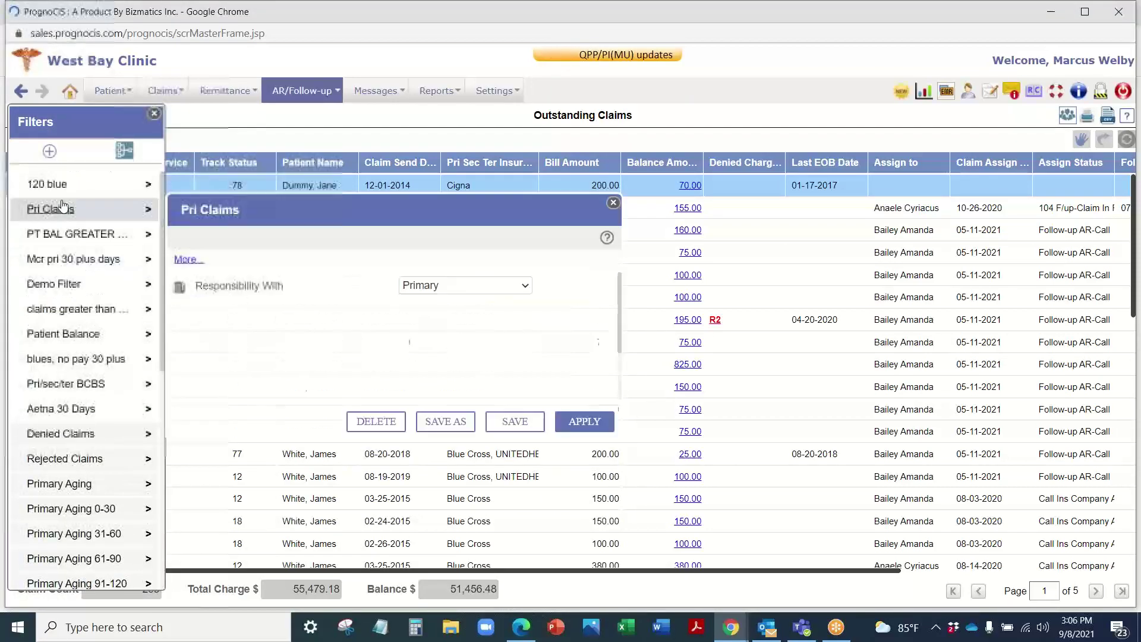
left_click(55, 188)
left_click(55, 188)
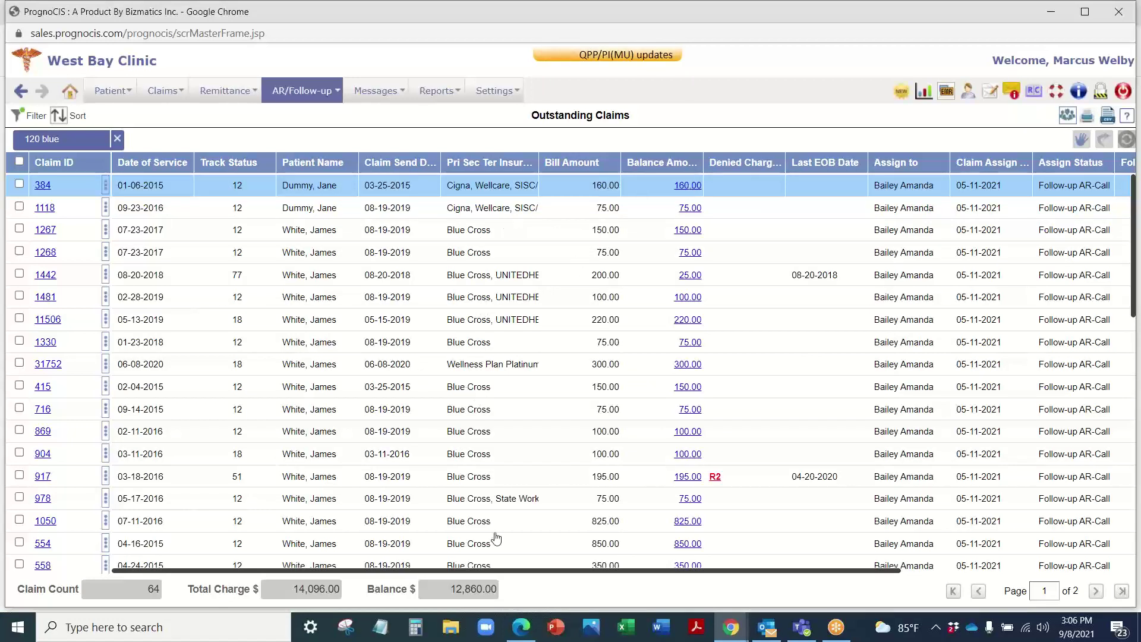
scroll(499, 365, "down", 4)
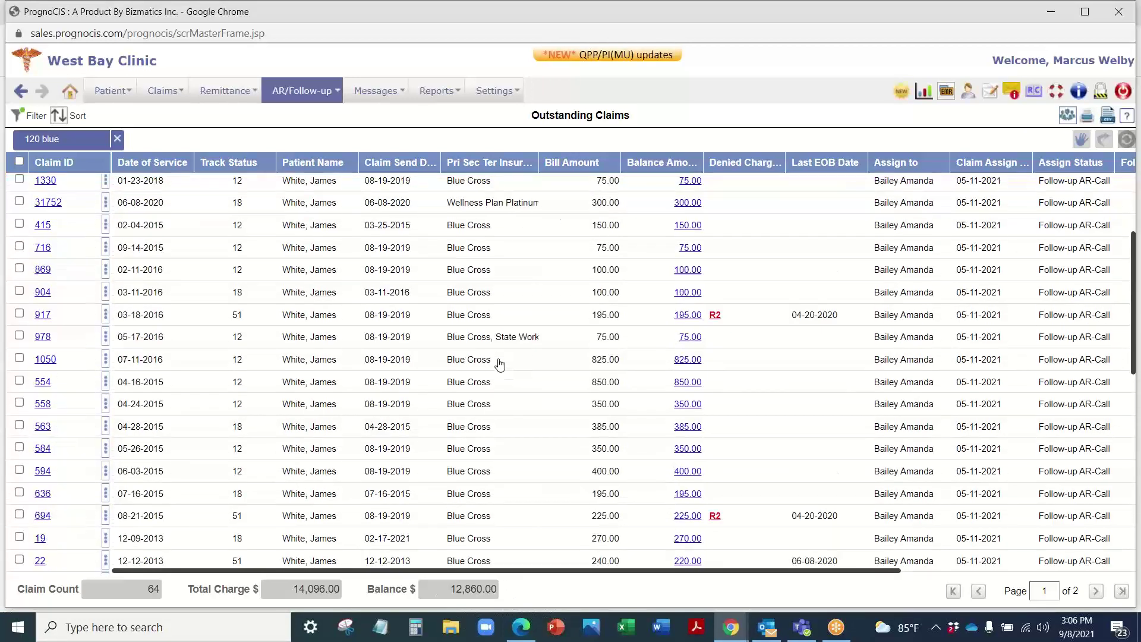
scroll(500, 365, "up", 4)
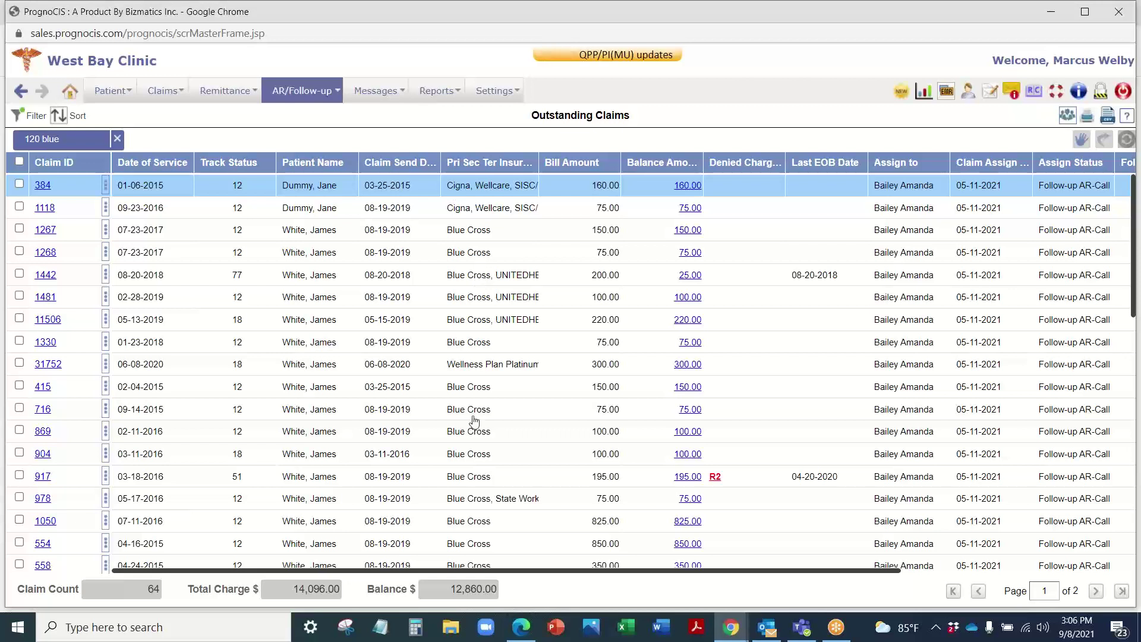
Step: Check the first 25 outstanding claims and start assigning them, overriding existing assignments
left_click(19, 161)
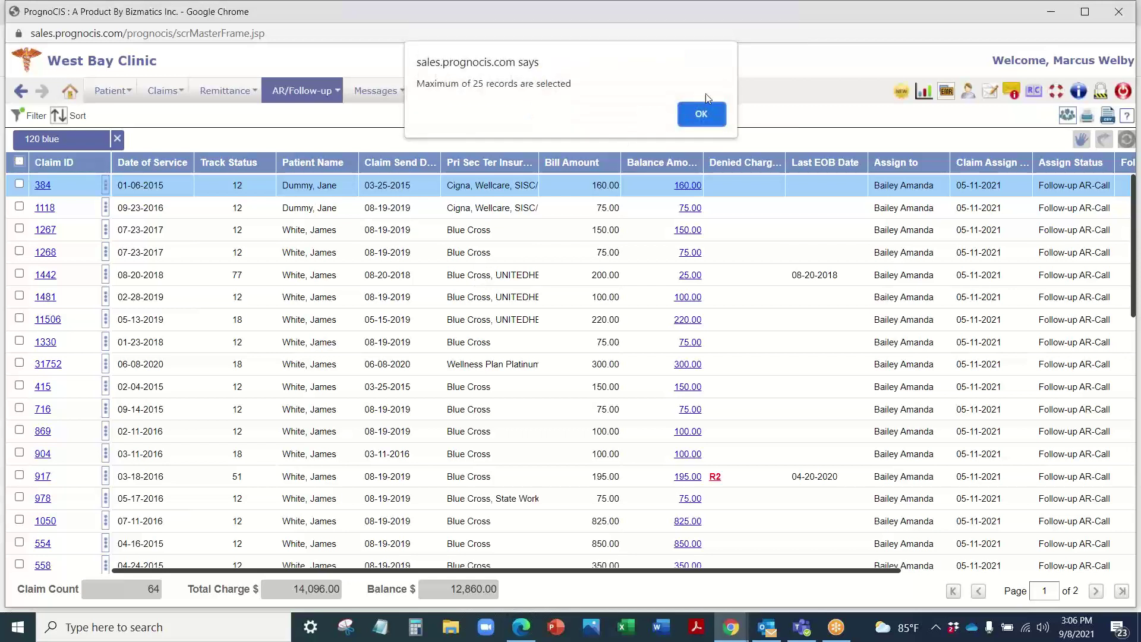
key("Return")
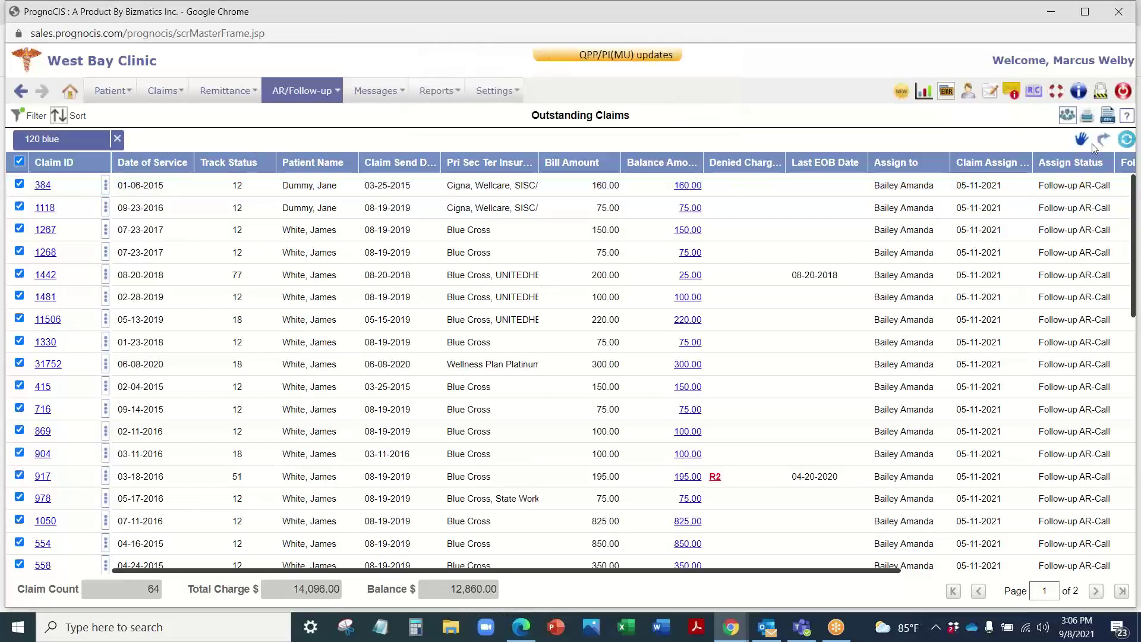
left_click(1081, 141)
left_click(519, 409)
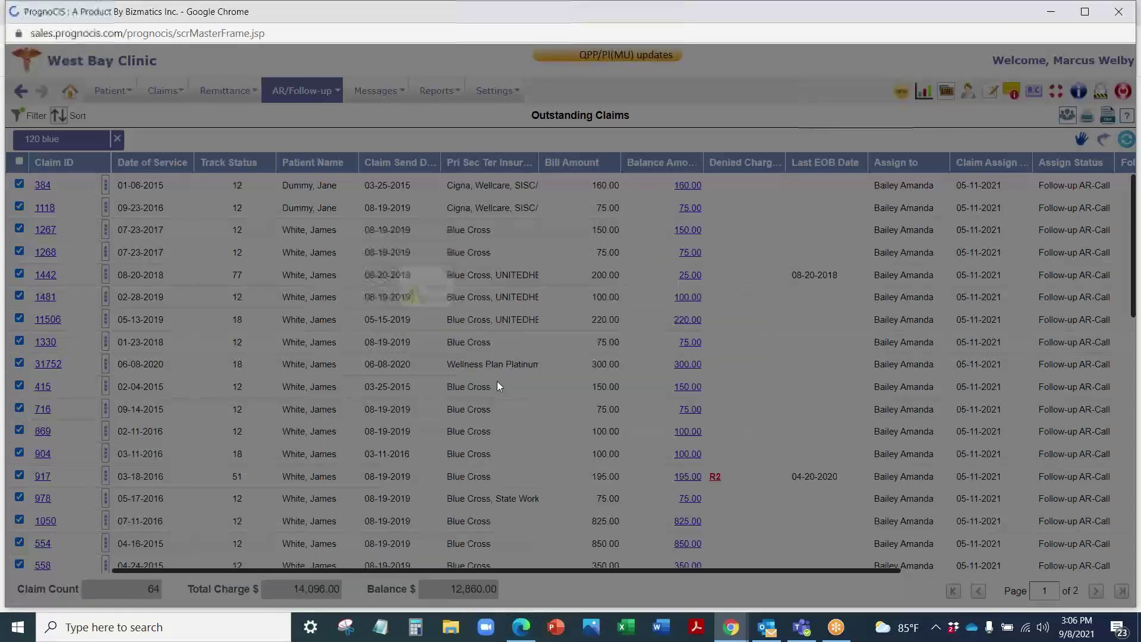
Step: Assign to a staff user with source AR-Call and action Fowarded to Coder, then close unsaved
left_click(544, 275)
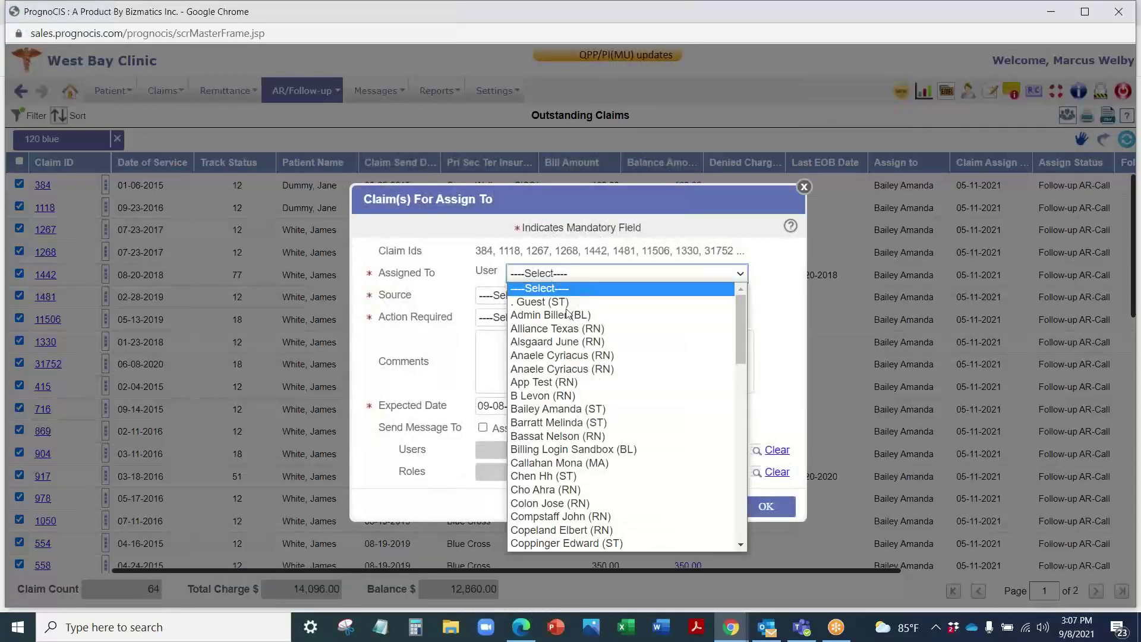
left_click(562, 409)
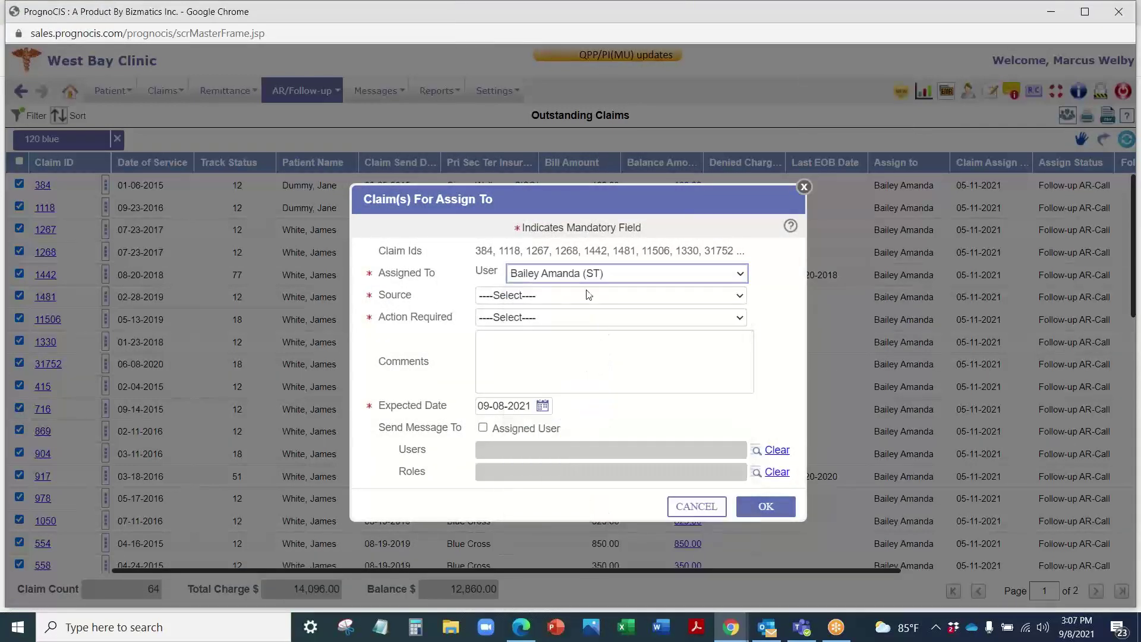
left_click(528, 295)
left_click(521, 320)
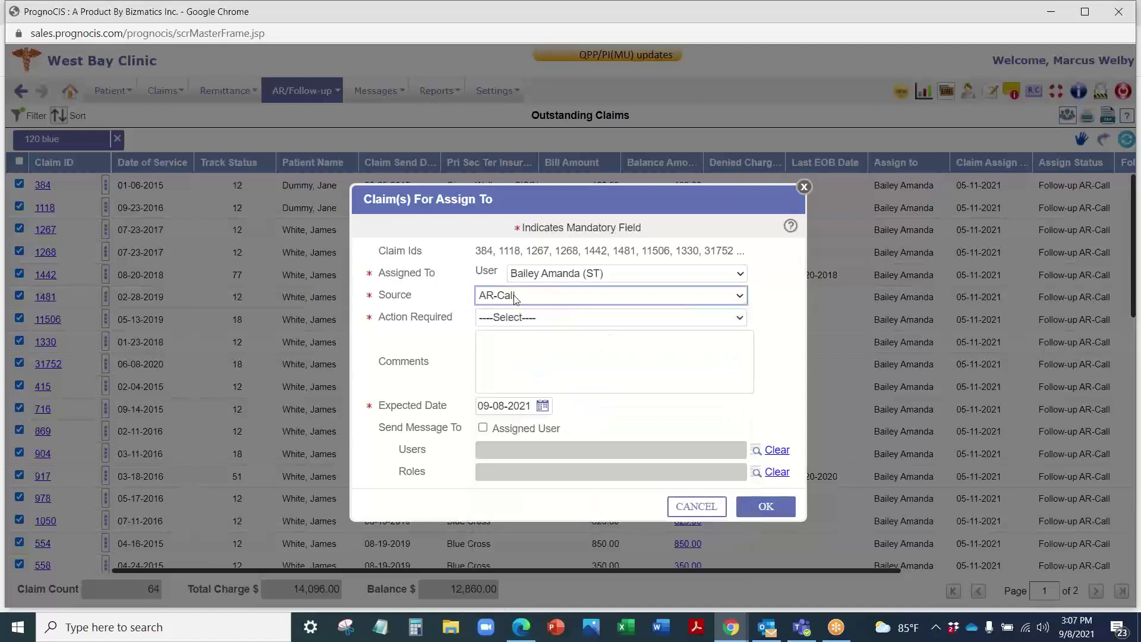
left_click(560, 318)
scroll(556, 387, "down", 5)
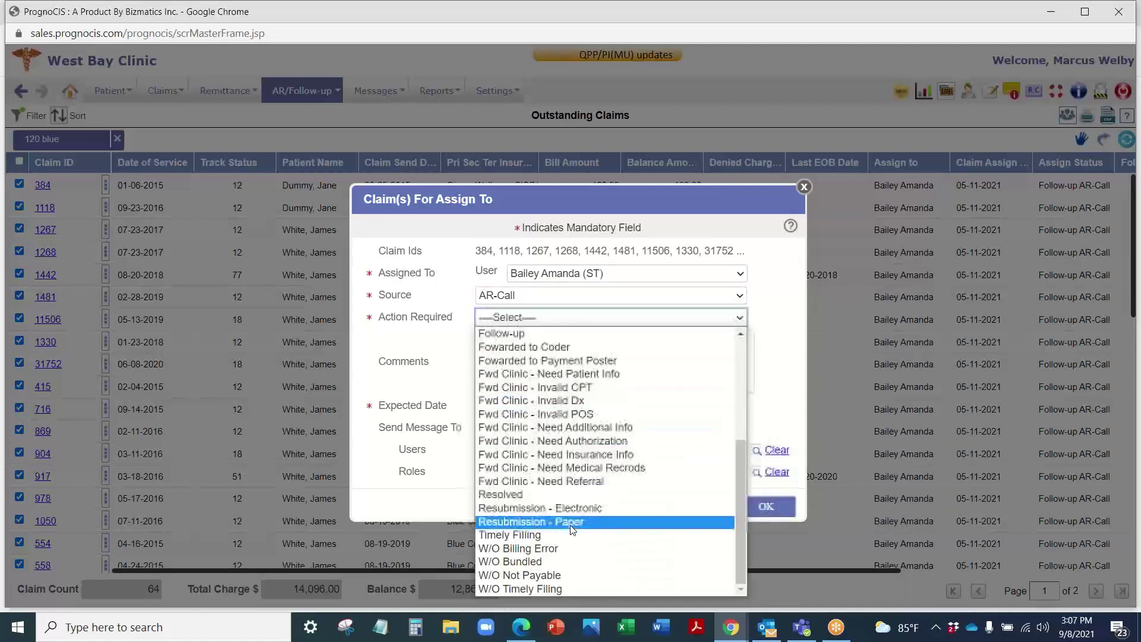
scroll(572, 529, "up", 5)
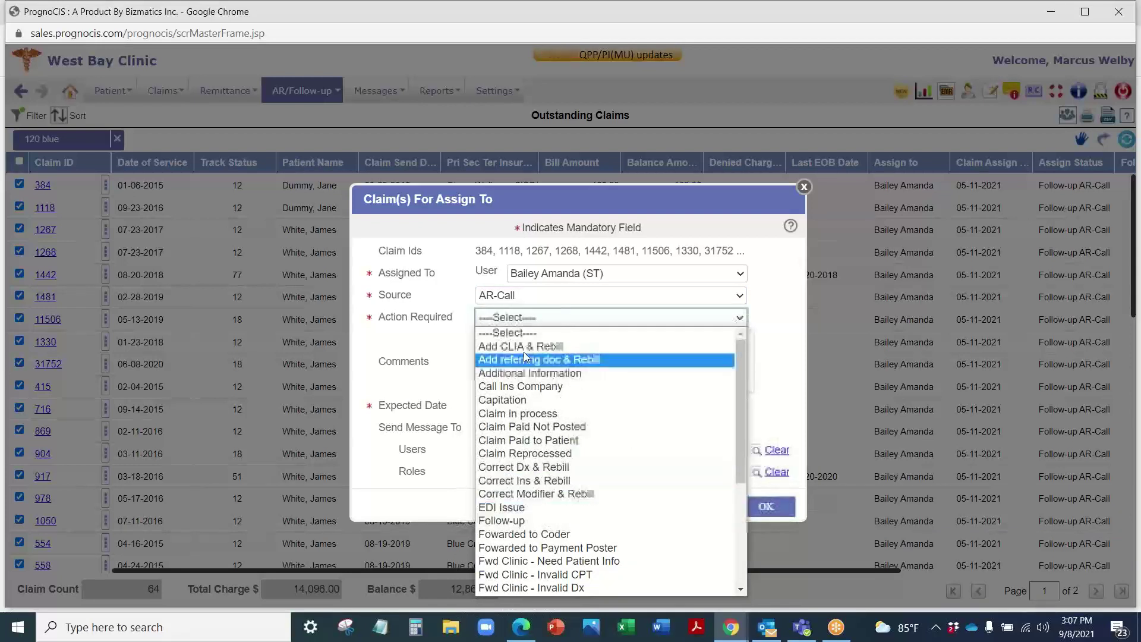
scroll(559, 398, "down", 4)
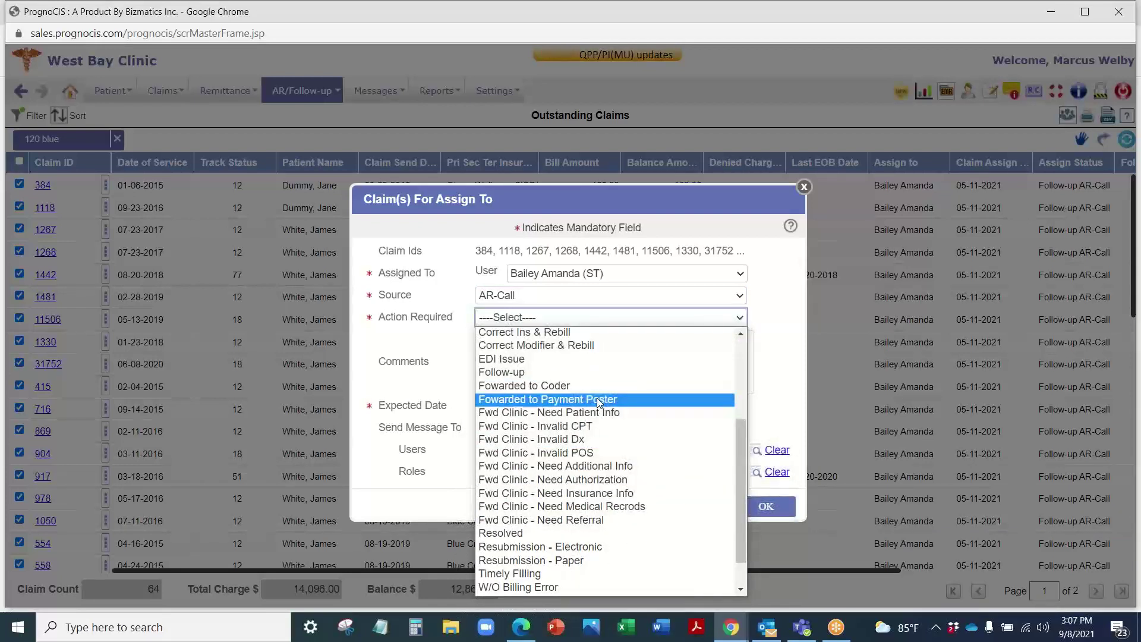
left_click(534, 385)
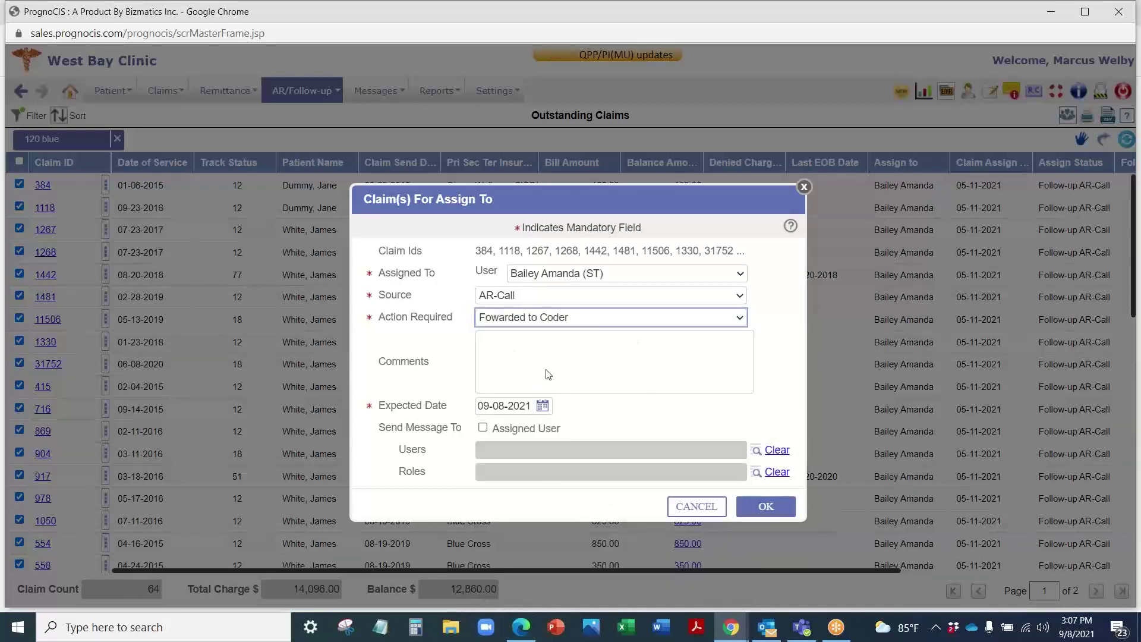
left_click_drag(479, 409, 520, 411)
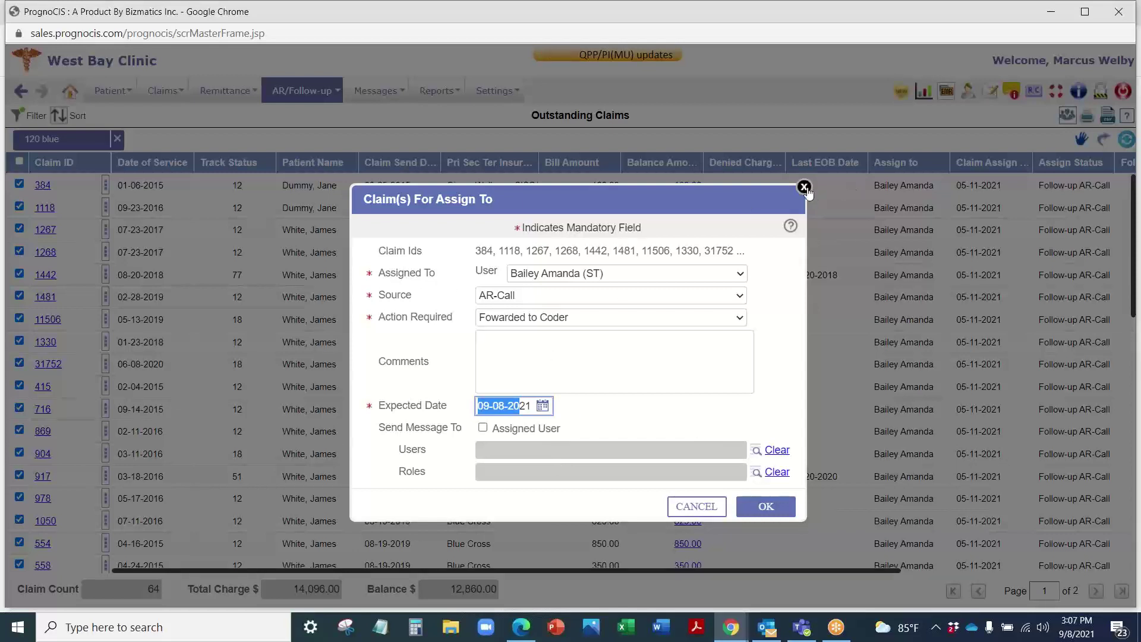
left_click(804, 188)
Step: Open AR/Follow-up > Assigned Tasks and pop the Tasks List into its own window
mouse_move(302, 92)
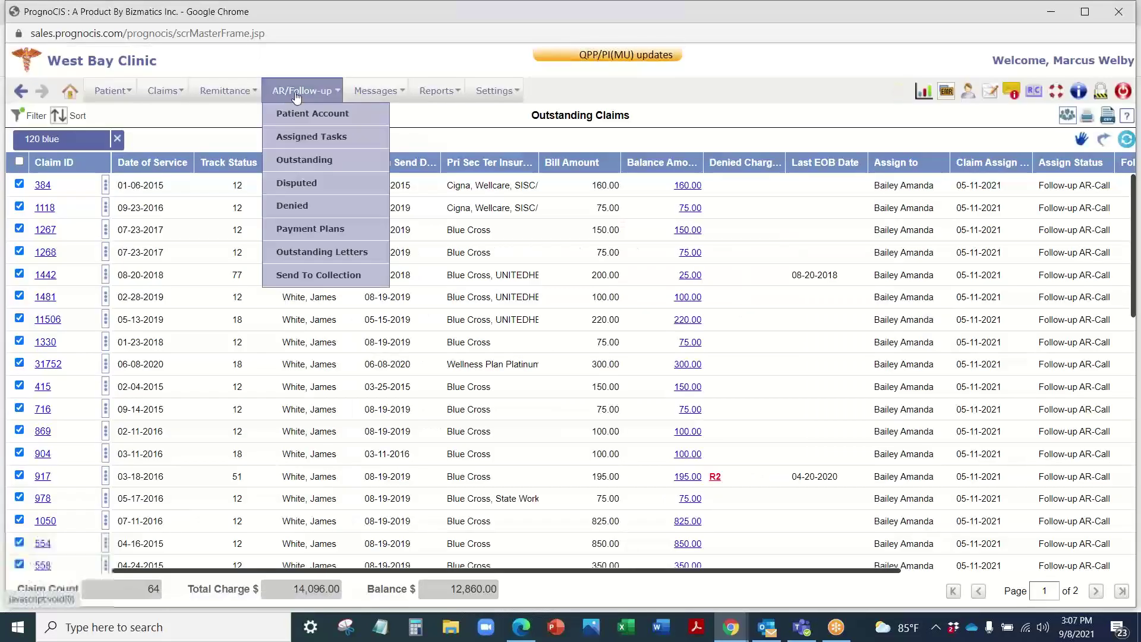
left_click(305, 138)
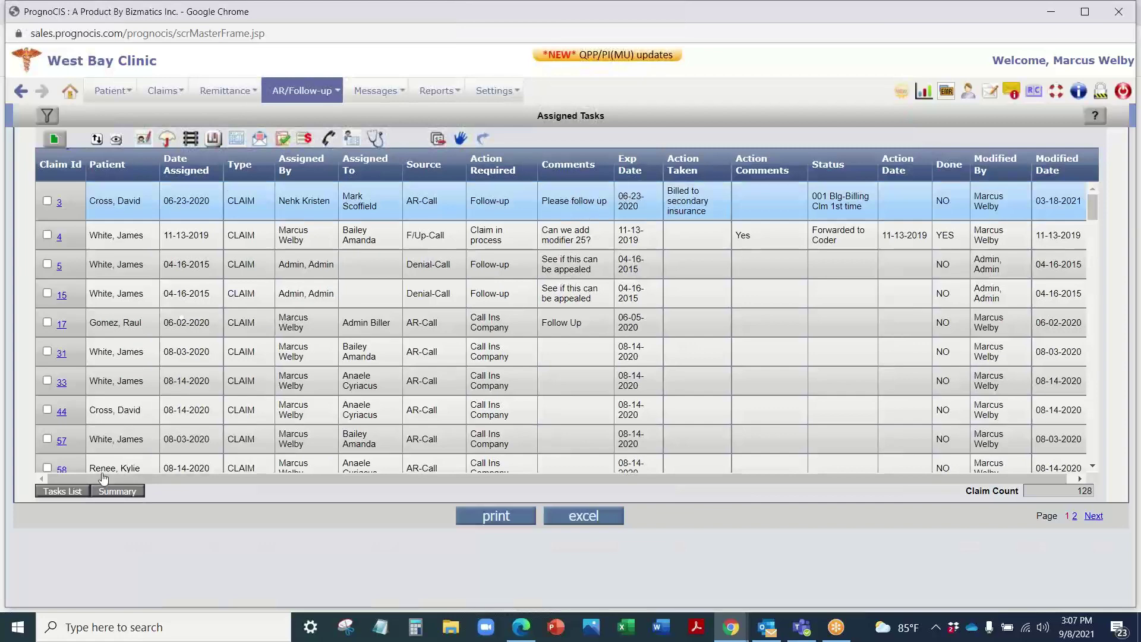
left_click(65, 497)
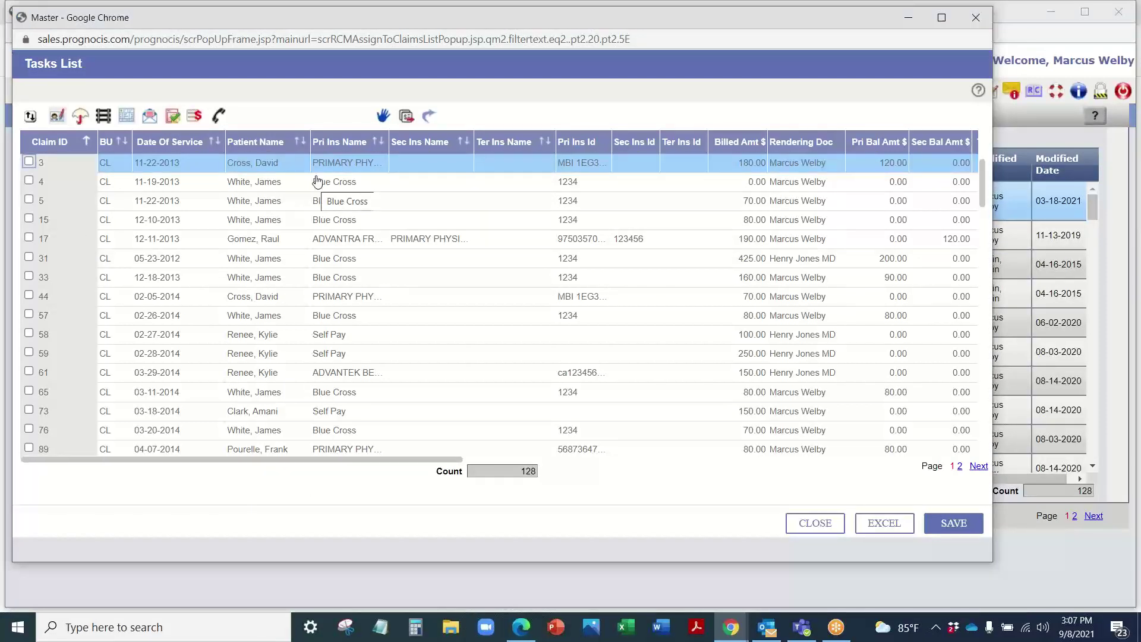
Step: Review claim 3's AR Calling Info, close it, and select the task for claim 5
left_click(219, 117)
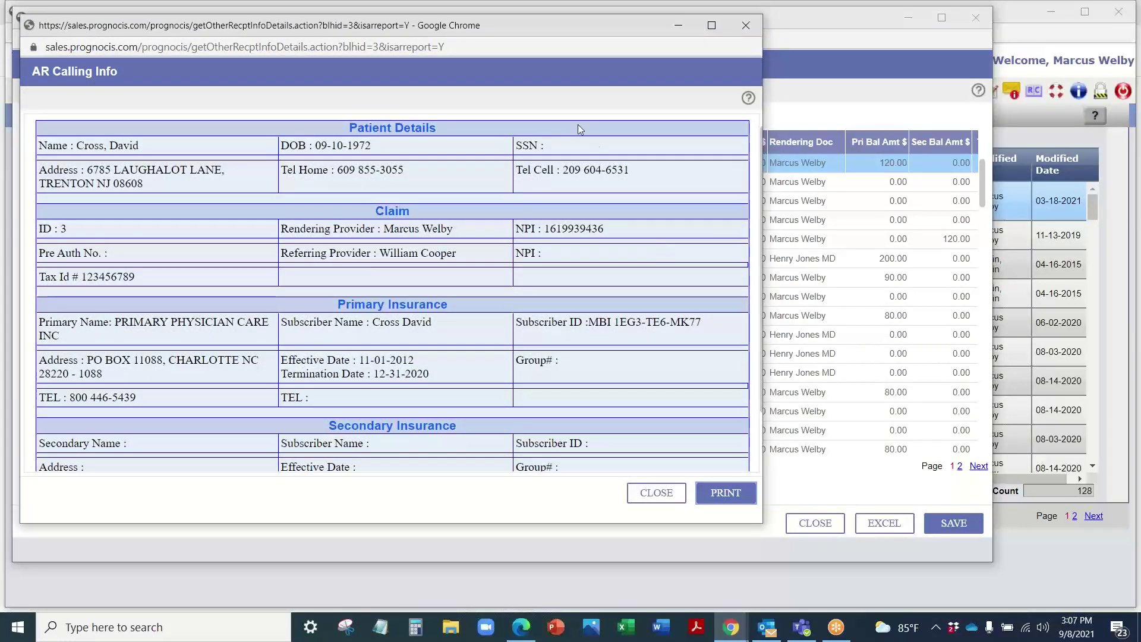
scroll(557, 283, "down", 3)
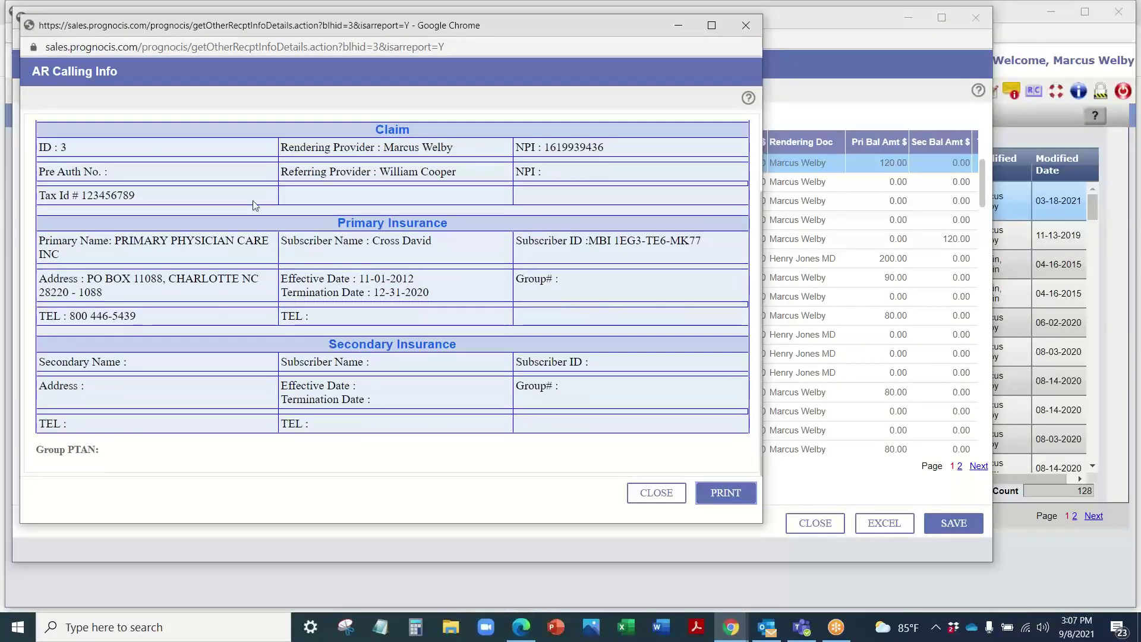
scroll(409, 193, "up", 3)
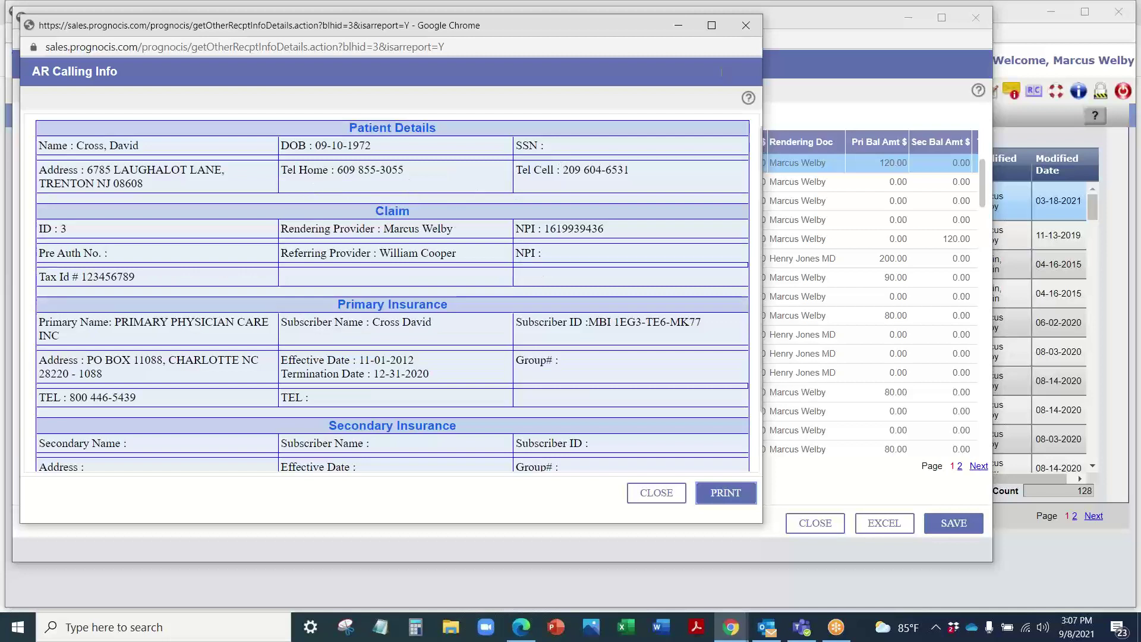
left_click(747, 25)
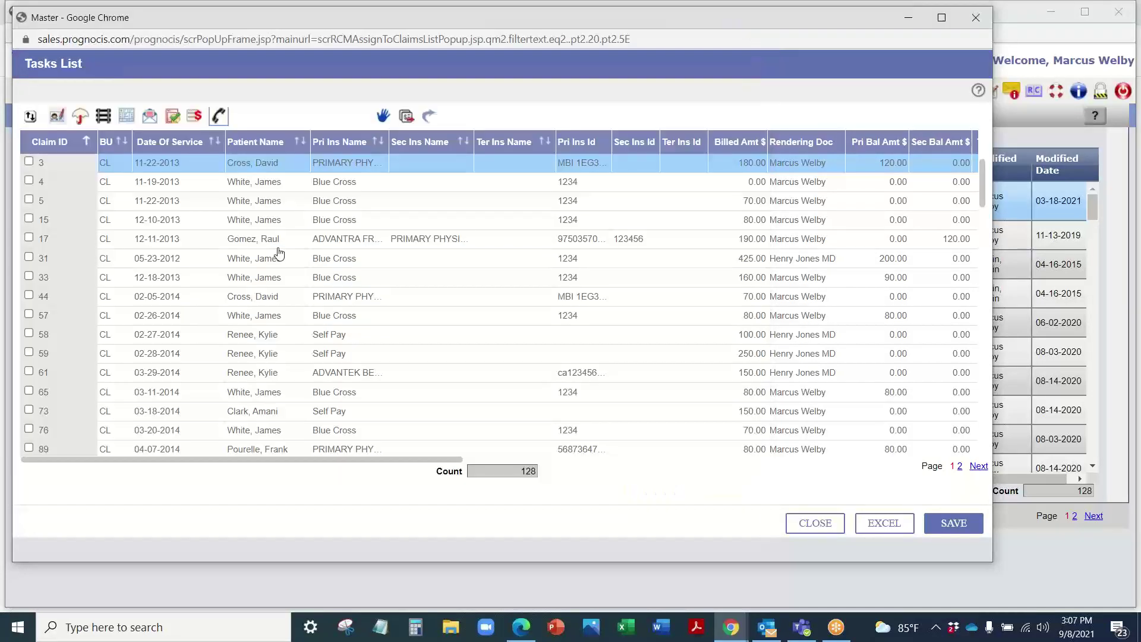
left_click(180, 201)
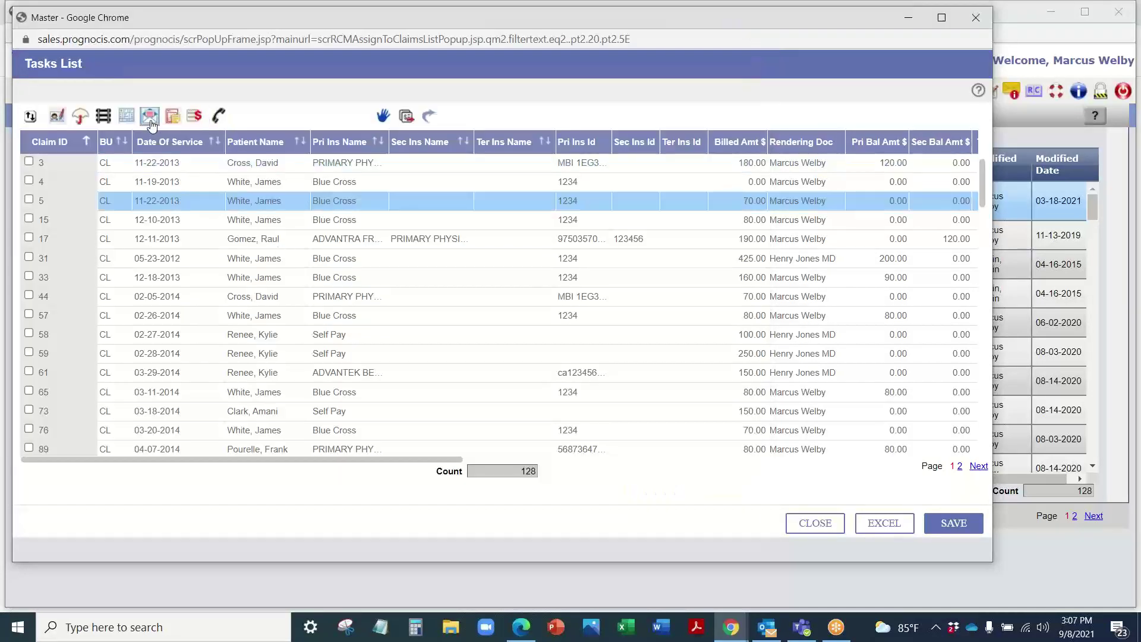
Step: Start a claim letter for claim 5 using the Medical Necessity Appeal template
left_click(150, 116)
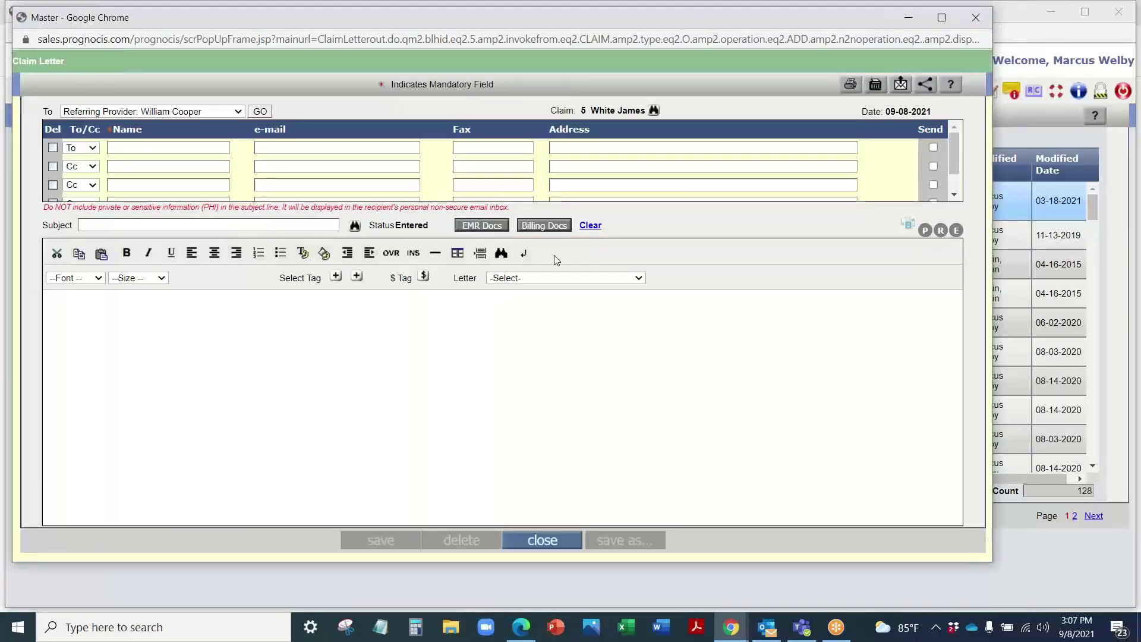
left_click(552, 278)
left_click(564, 313)
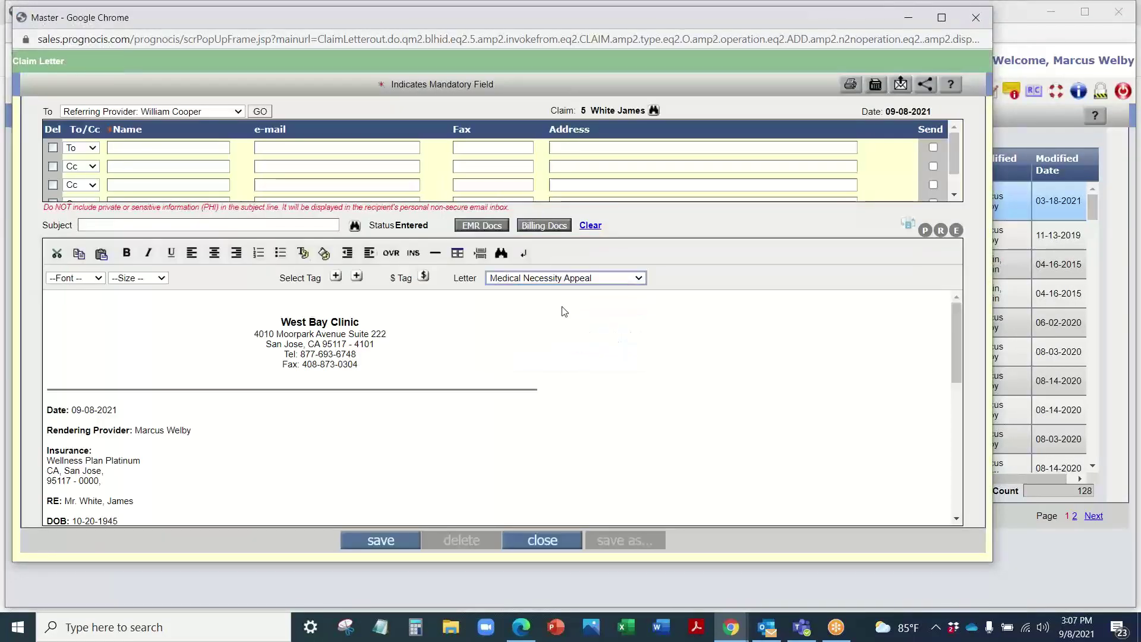
scroll(139, 371, "down", 4)
scroll(275, 311, "down", 2)
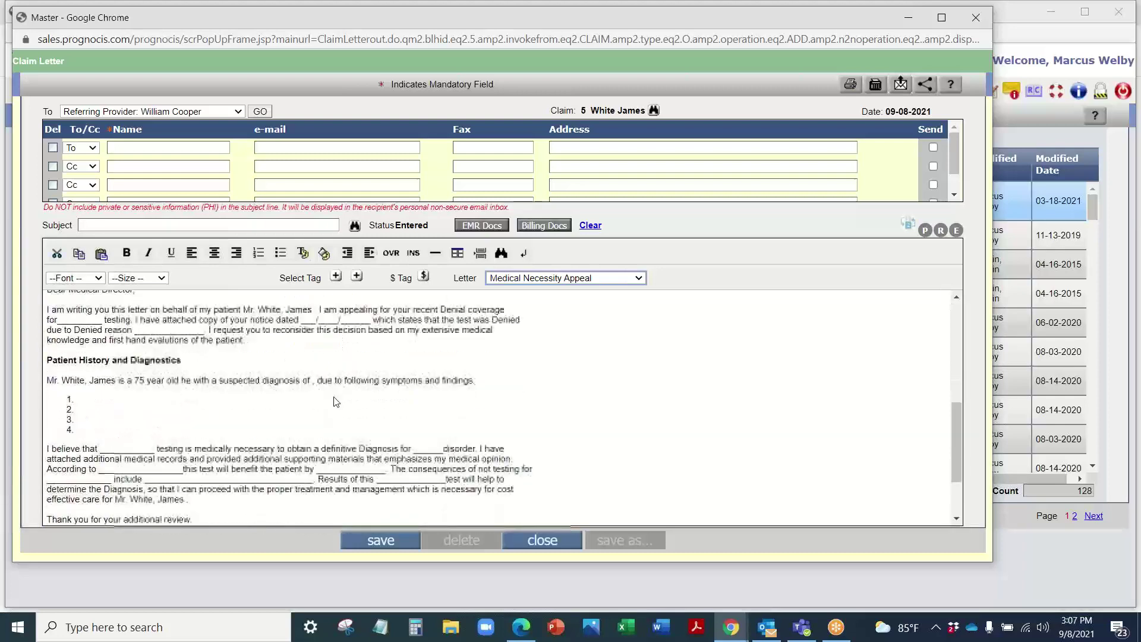
scroll(275, 310, "up", 5)
Step: Browse the patient's EMR and billing documents for attachment, then close both lists
left_click(491, 225)
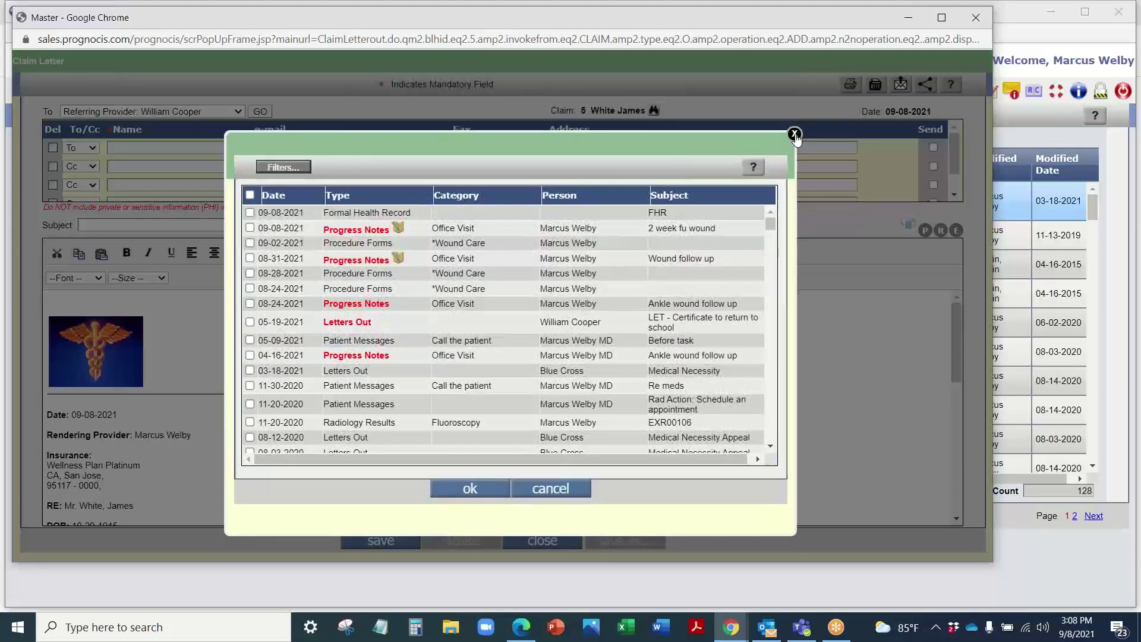
left_click(794, 134)
left_click(541, 226)
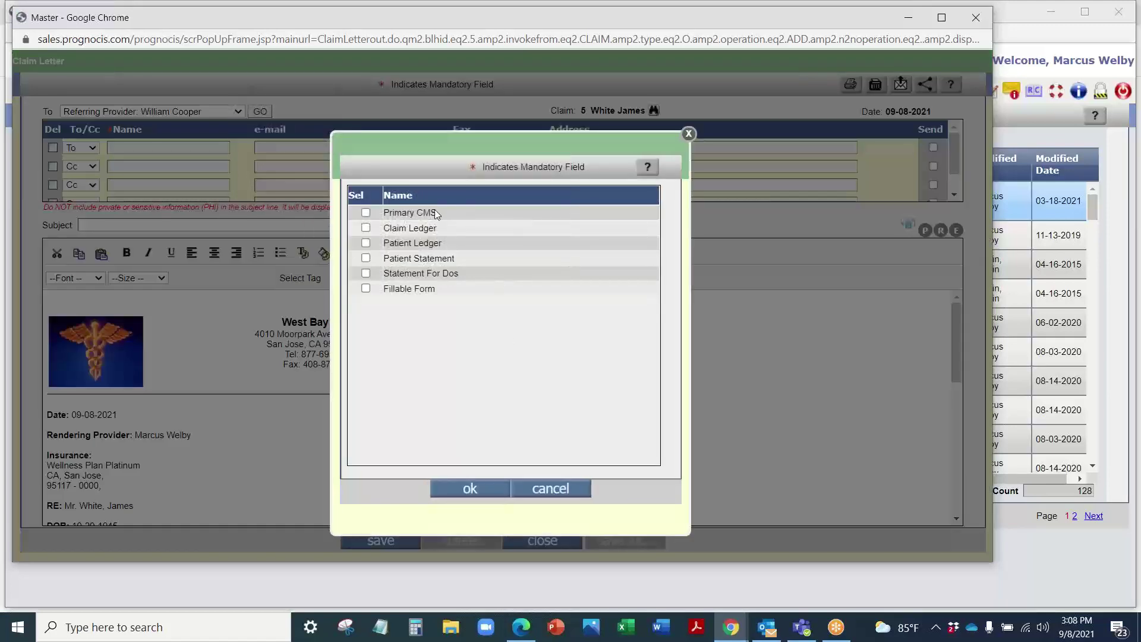
left_click(688, 135)
Step: Address the letter to the primary insurance subscriber, attempt to save, then close it
left_click(156, 113)
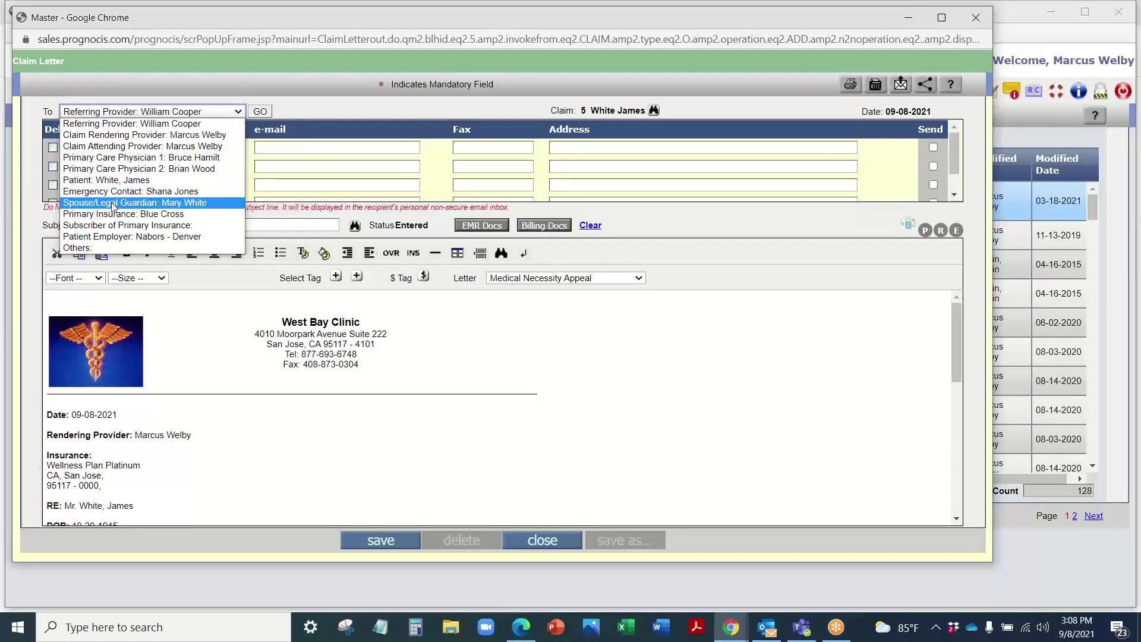
left_click(113, 225)
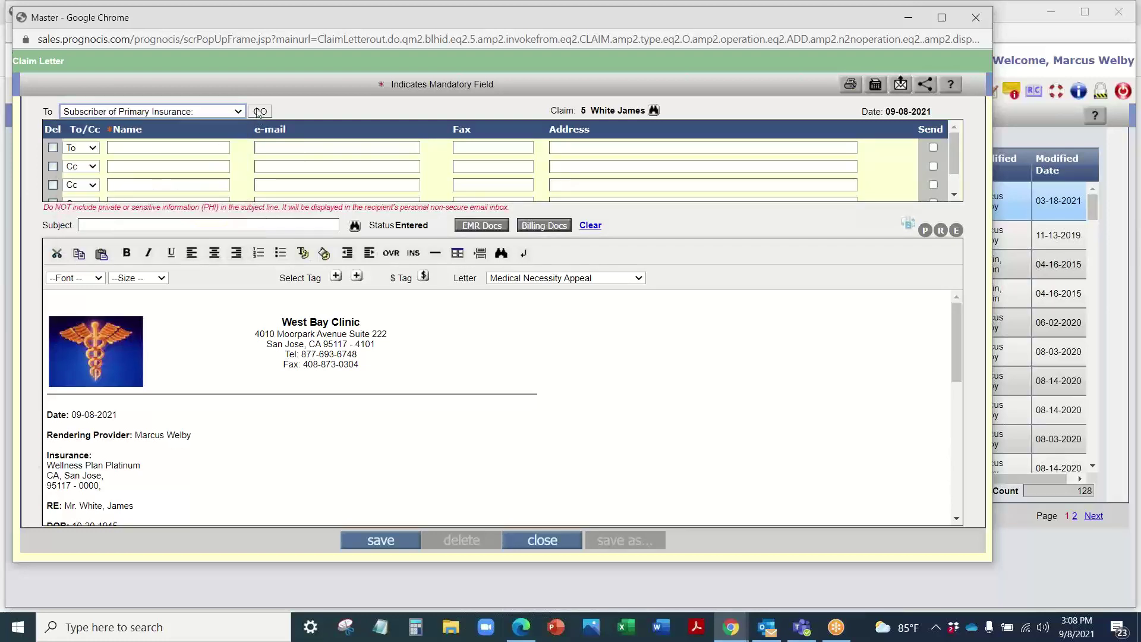
key("Tab")
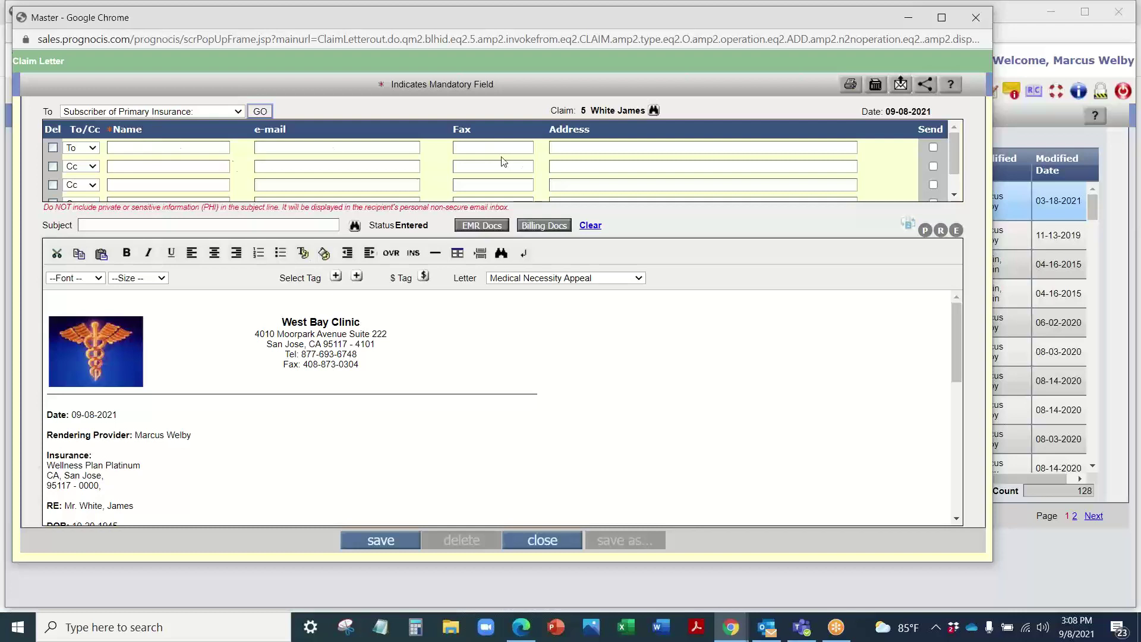
left_click(196, 145)
left_click(475, 146)
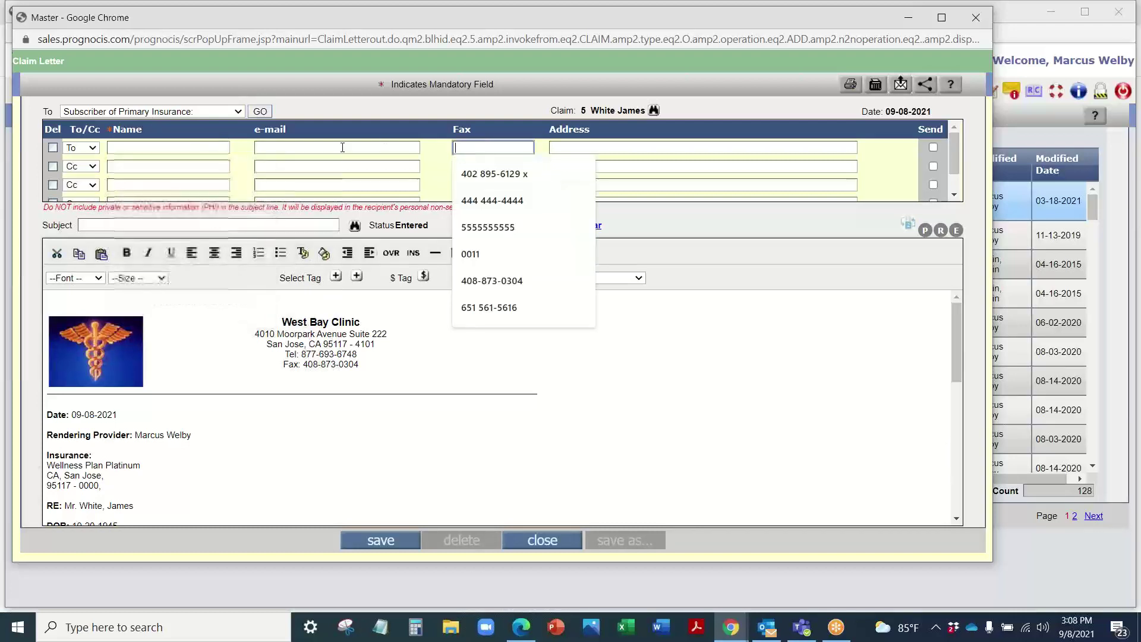
left_click(586, 147)
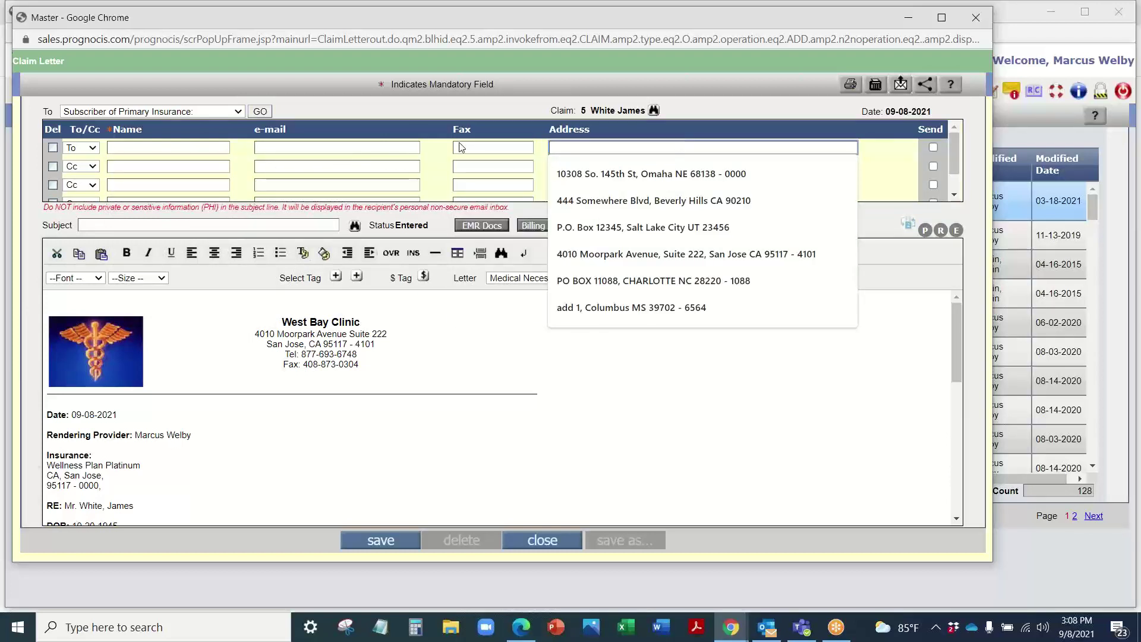
left_click(409, 114)
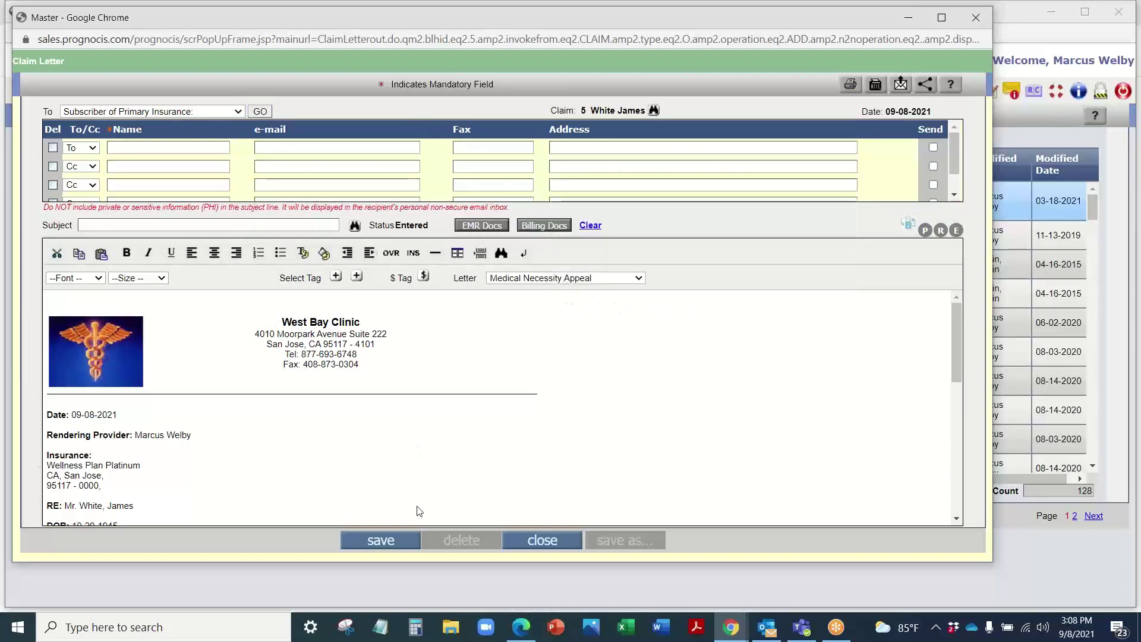
left_click(397, 539)
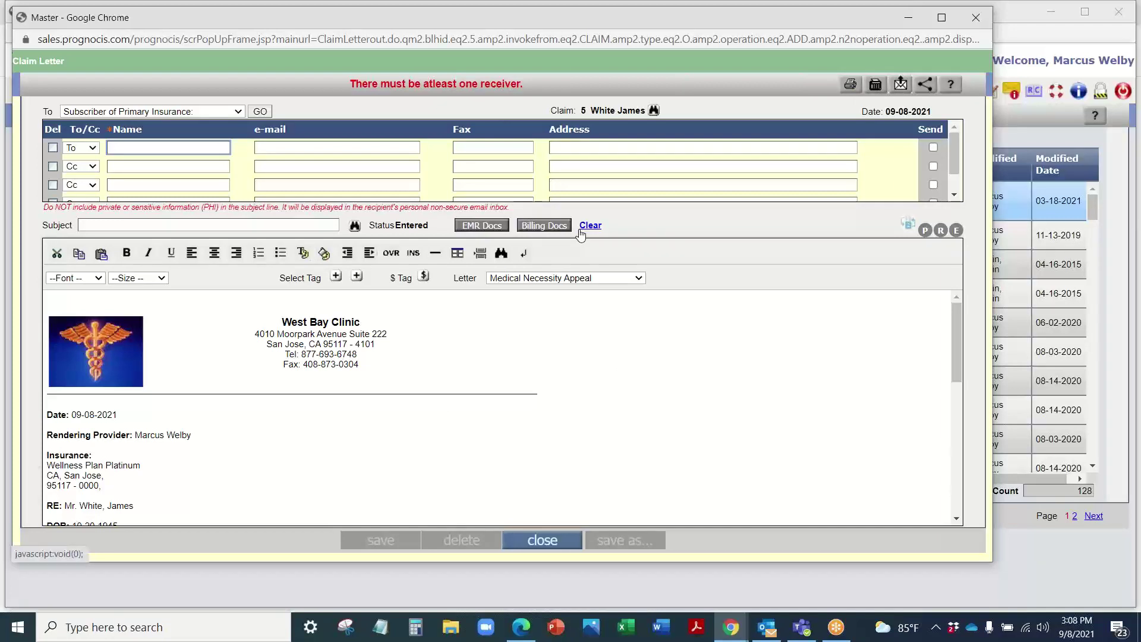
left_click(974, 20)
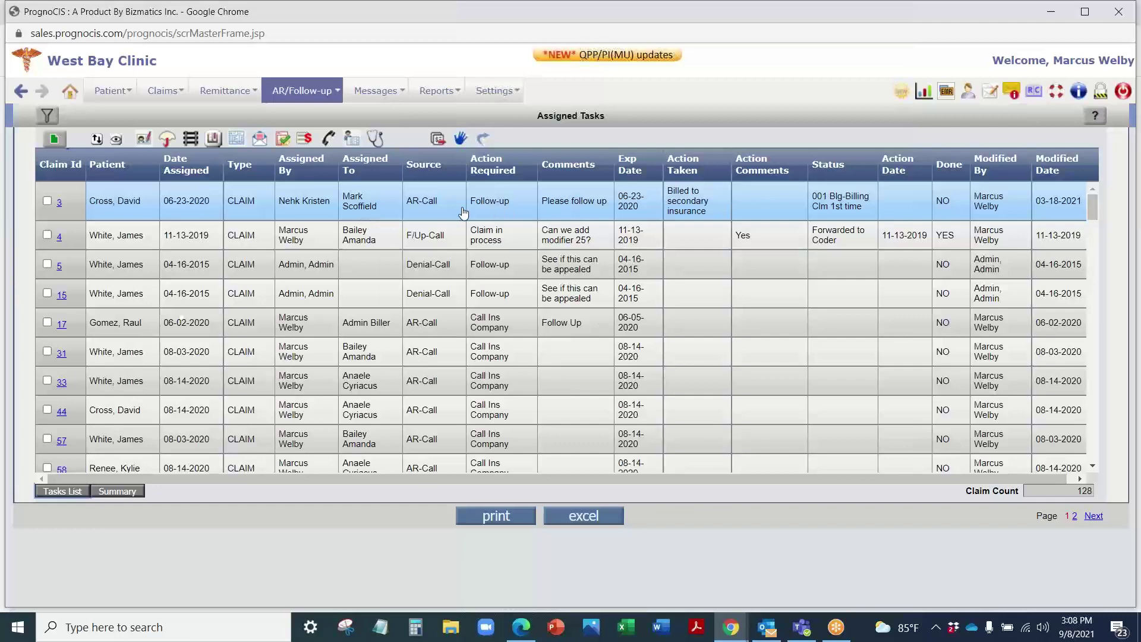
Step: Open claim 3's assignment details and review the action-taken choices without changing them
scroll(463, 226, "down", 10)
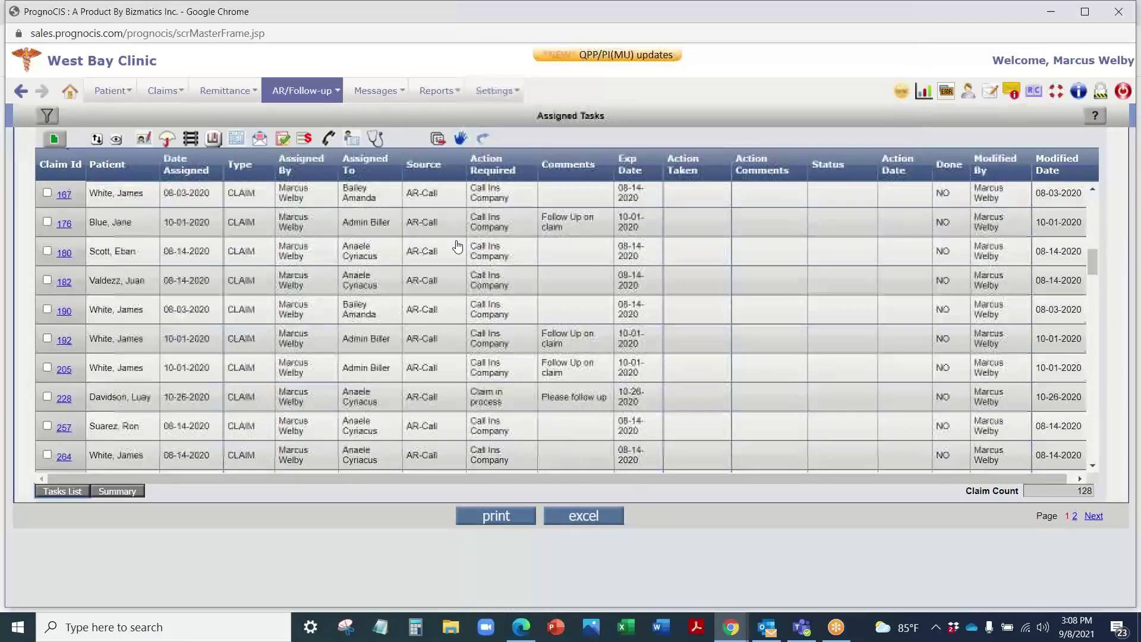
scroll(459, 245, "up", 10)
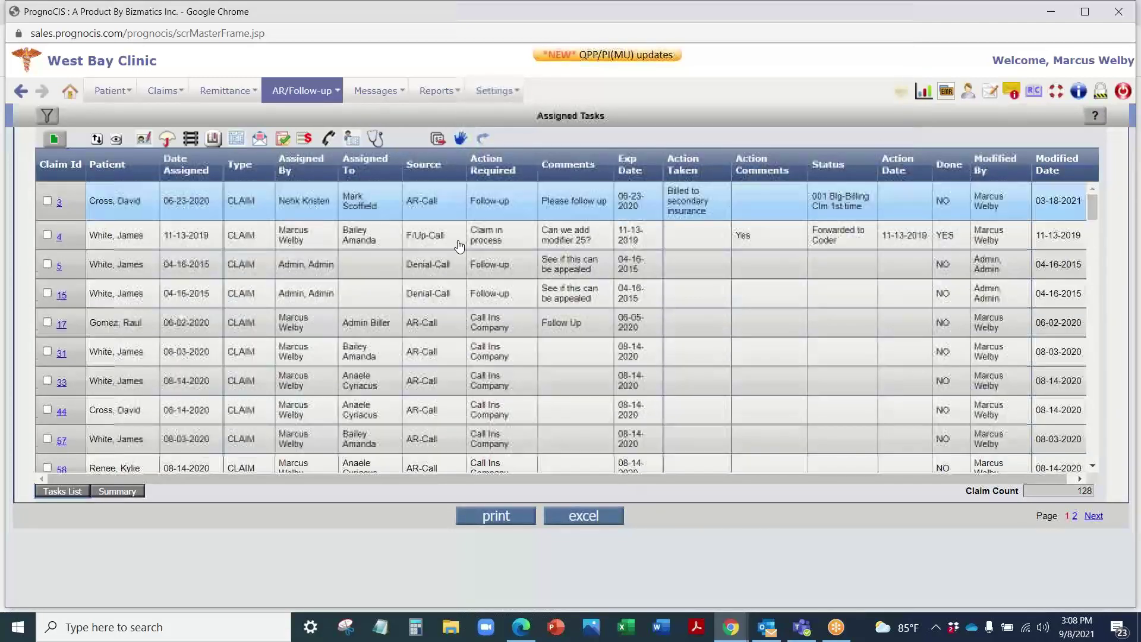
left_click(460, 137)
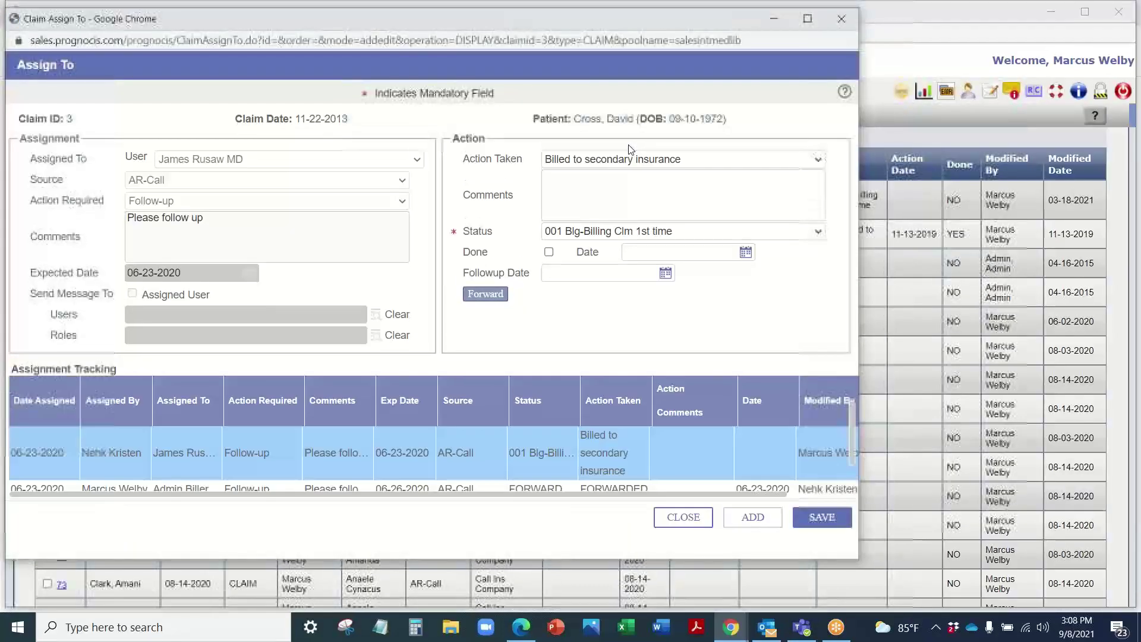
left_click(656, 162)
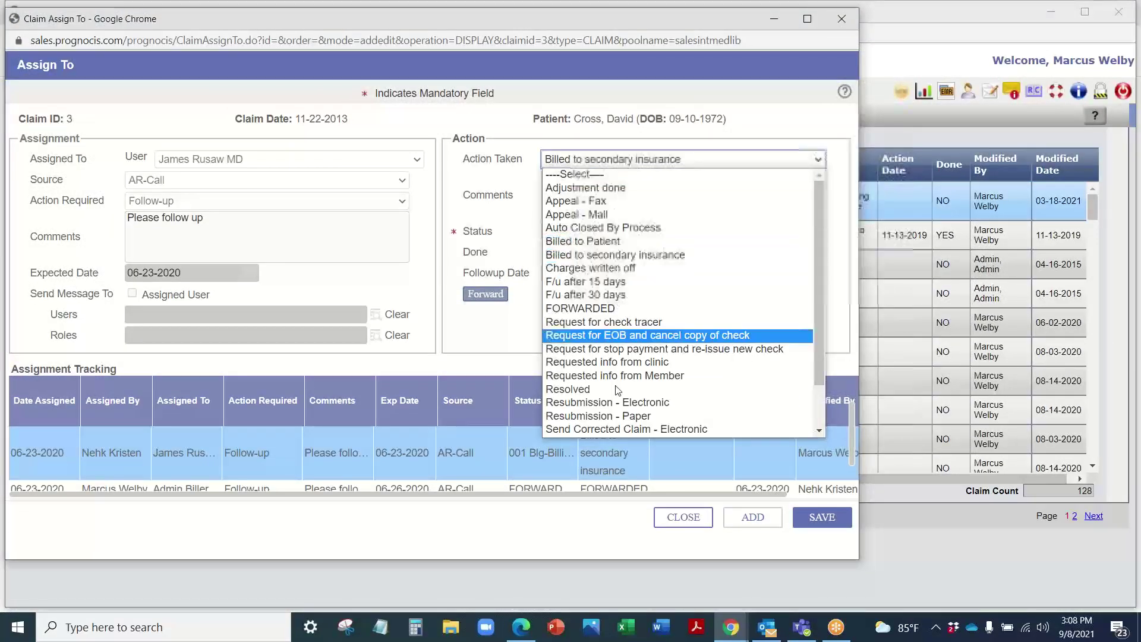
scroll(628, 356, "down", 2)
scroll(632, 350, "up", 2)
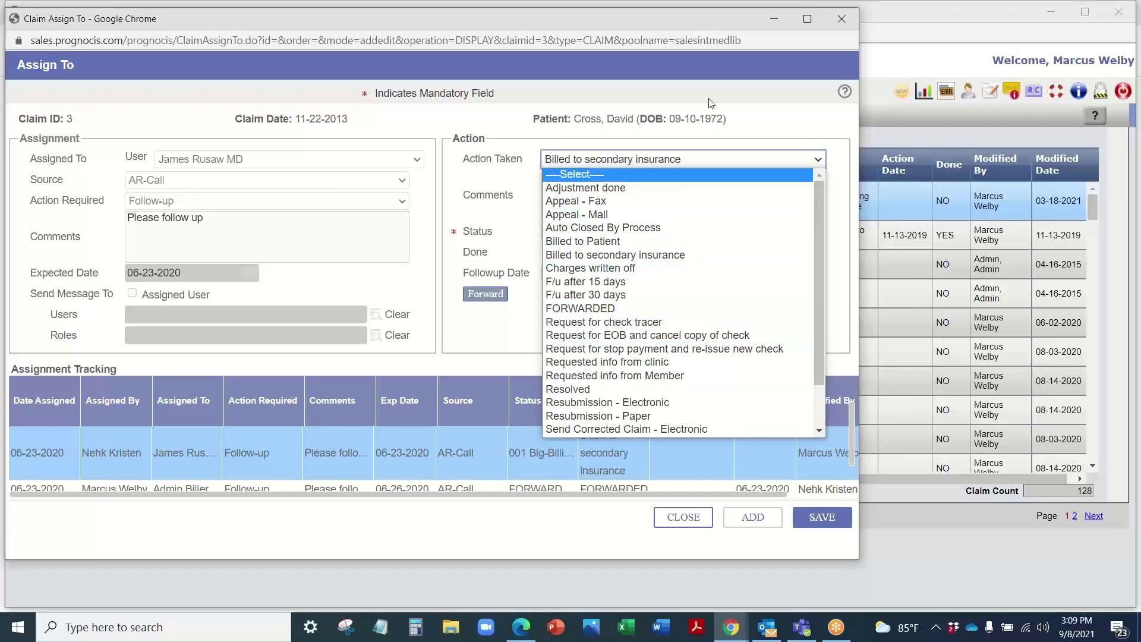
left_click(754, 112)
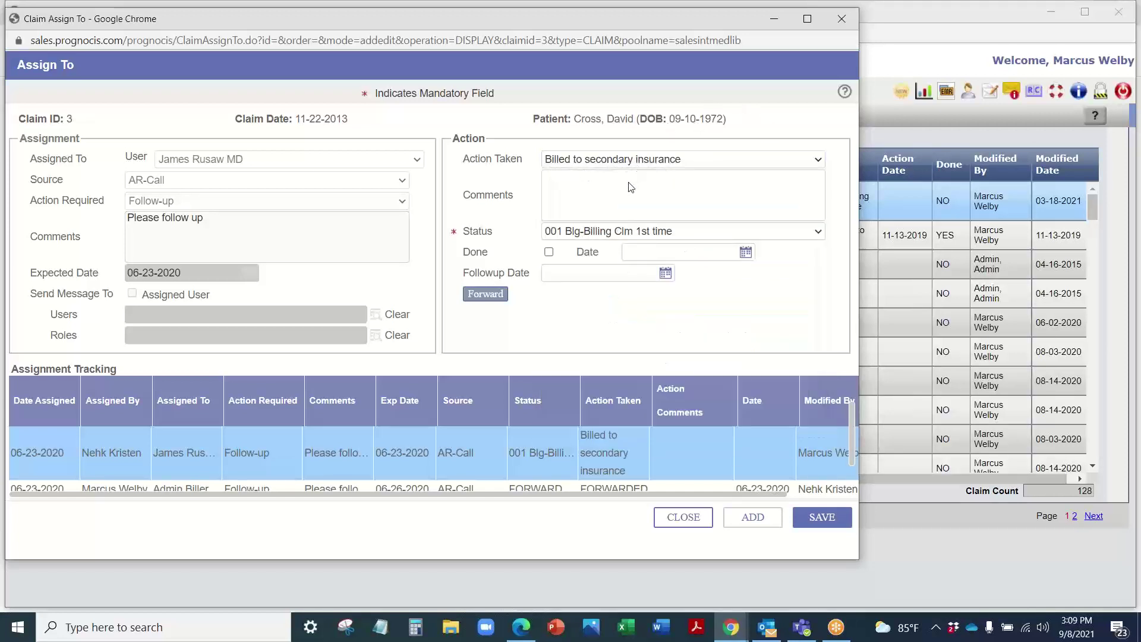
Step: Review the status code list, keeping the current status
left_click(627, 232)
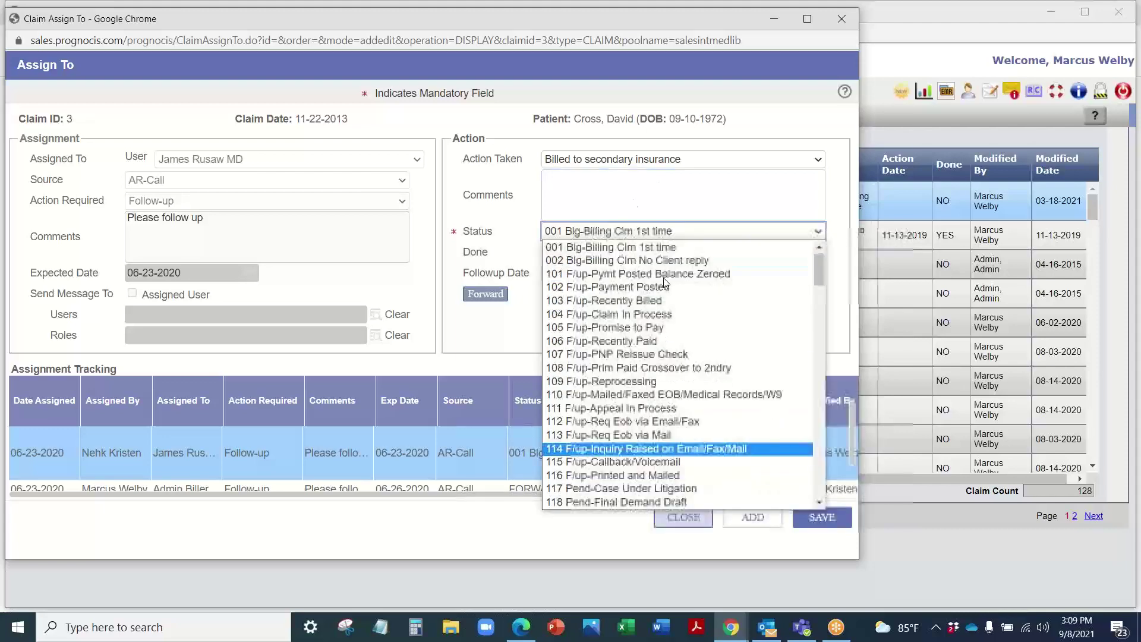
scroll(665, 283, "down", 12)
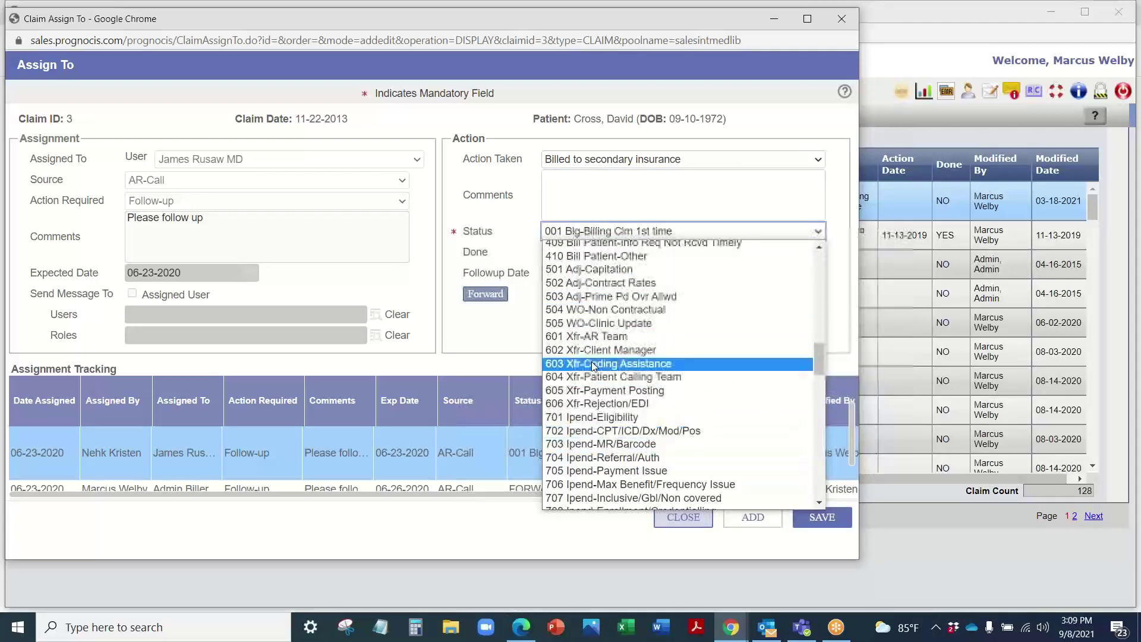
scroll(593, 366, "down", 20)
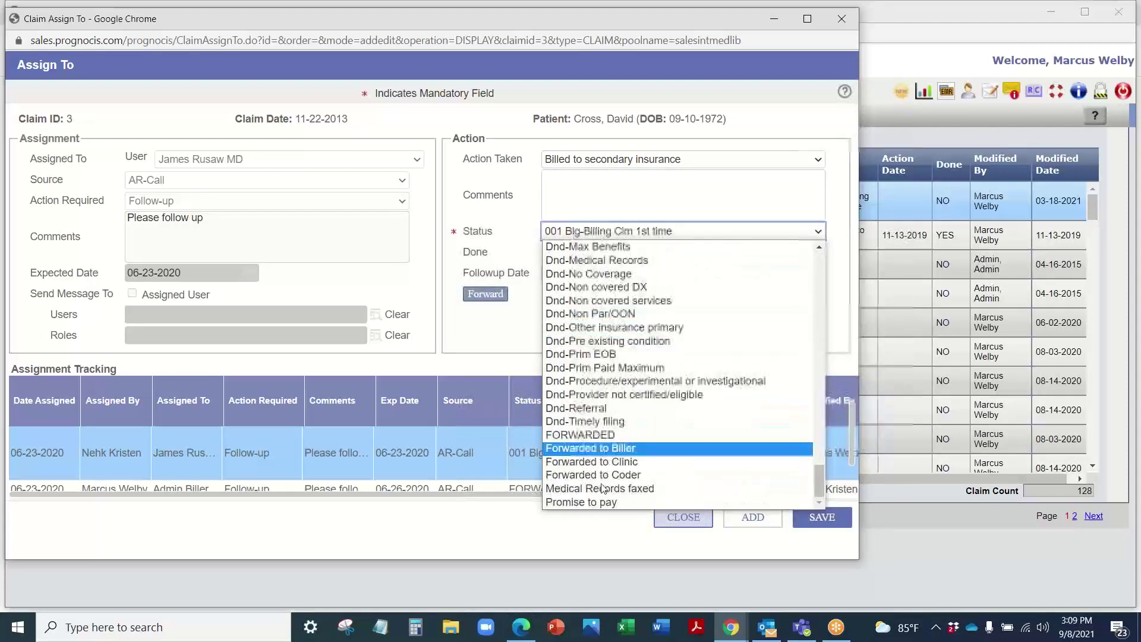
scroll(595, 315, "up", 20)
left_click(510, 270)
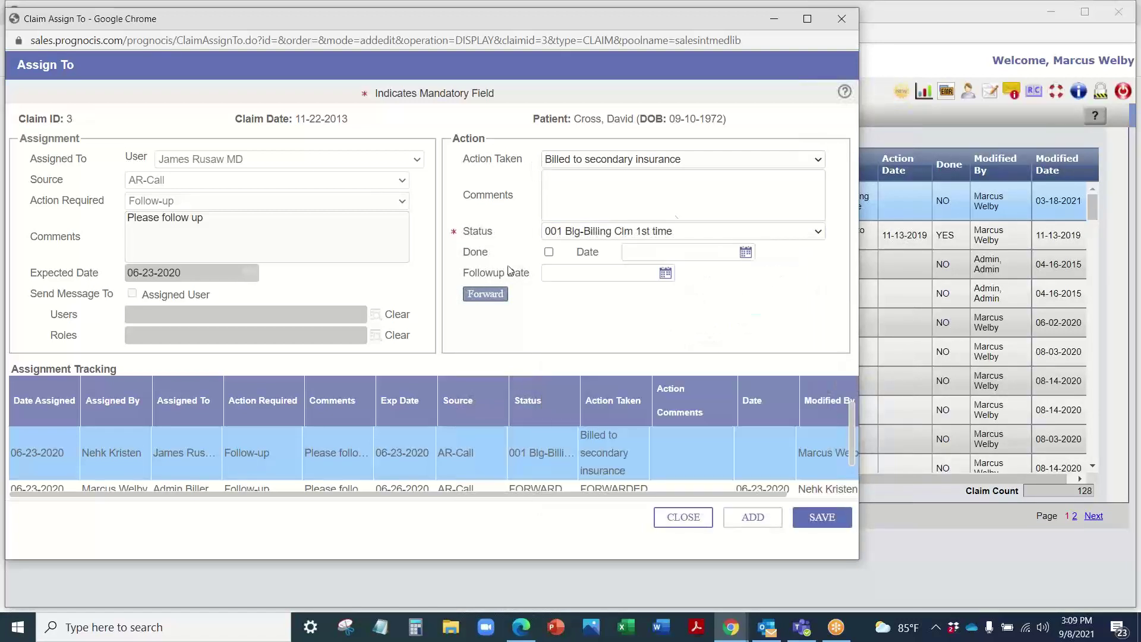
Step: Set the action date to 09-08-2021, save the assignment and close the window
left_click(745, 252)
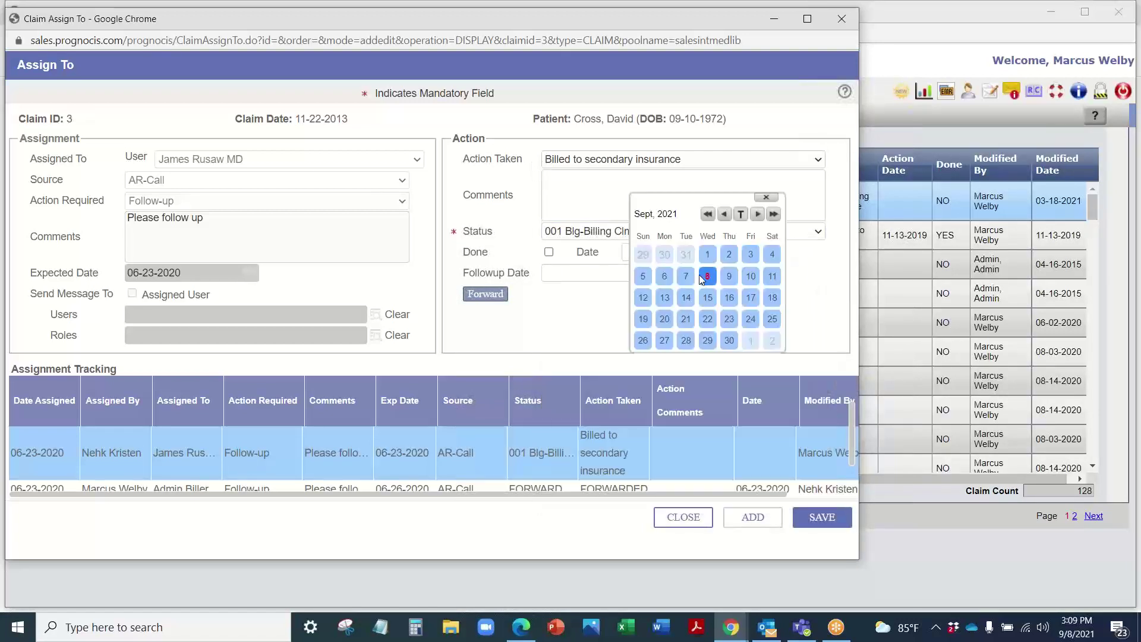
left_click(706, 279)
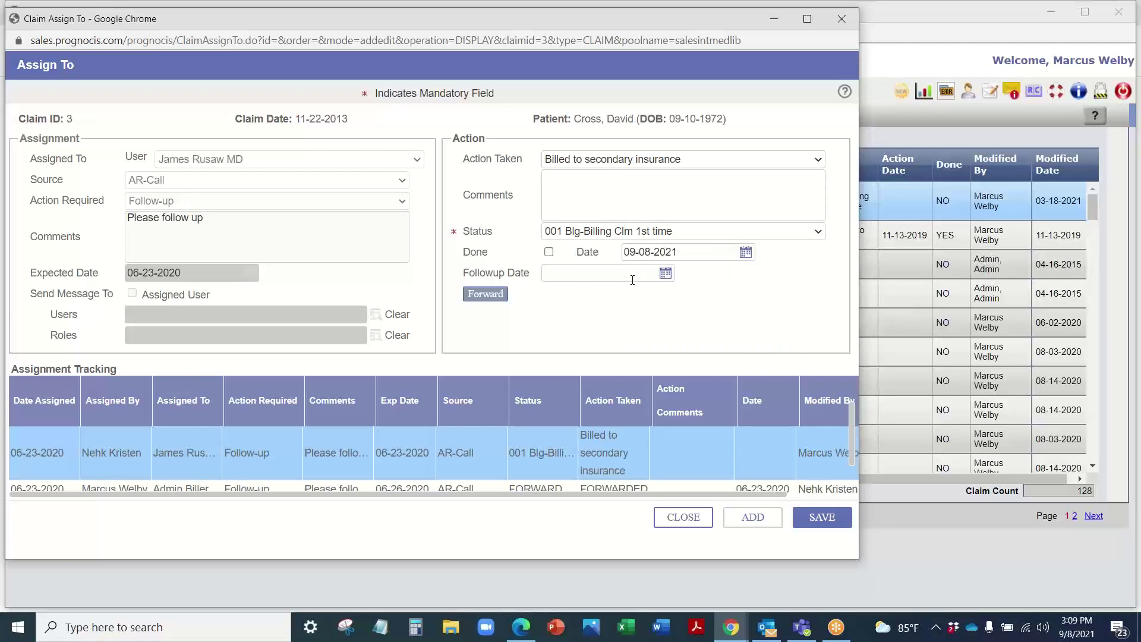
left_click(485, 294)
left_click(840, 521)
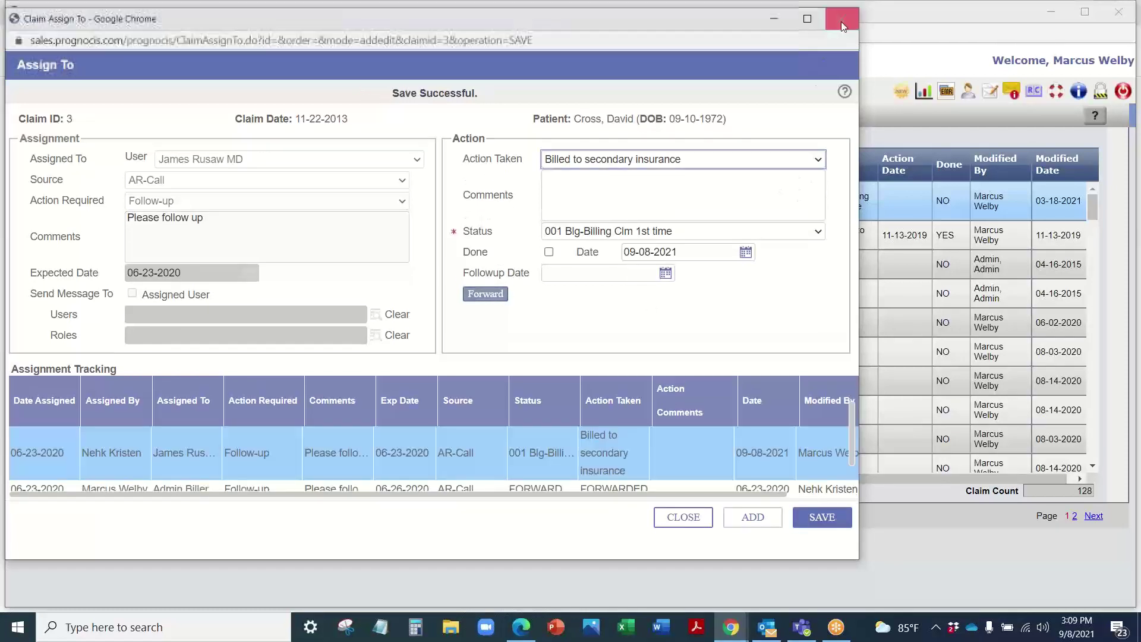
left_click(841, 21)
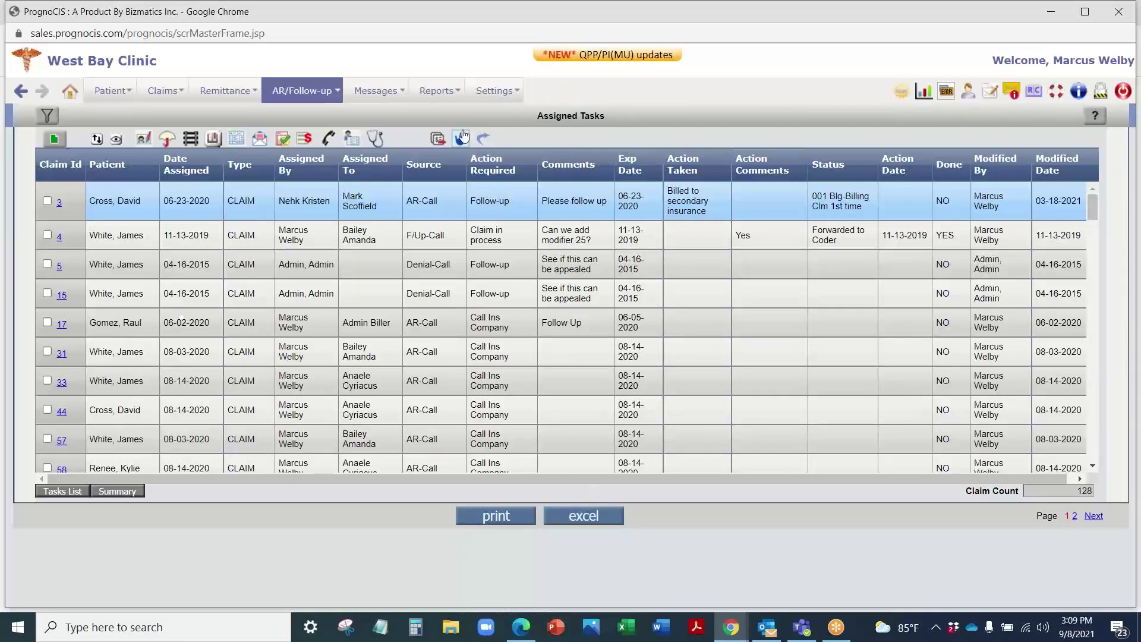
left_click(437, 92)
Step: Show AR/Follow-up > Denied: 11 claims, 27 denied charges totalling 8,260.00
scroll(567, 292, "down", 4)
scroll(568, 293, "up", 4)
left_click(280, 88)
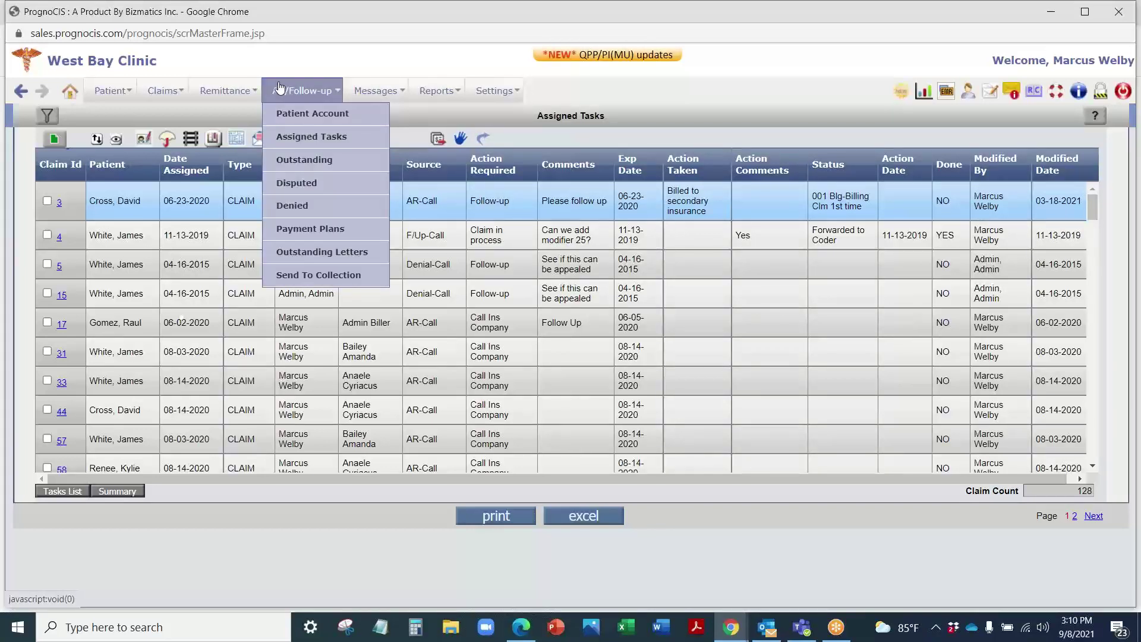
left_click(292, 206)
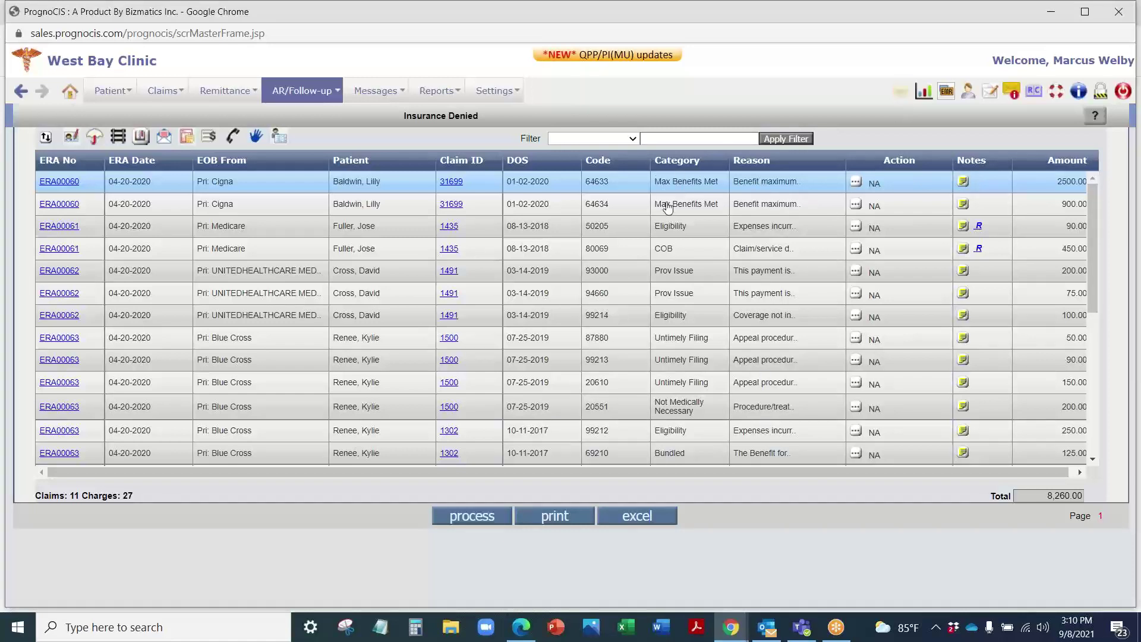
scroll(668, 207, "down", 5)
scroll(668, 208, "up", 5)
mouse_move(314, 90)
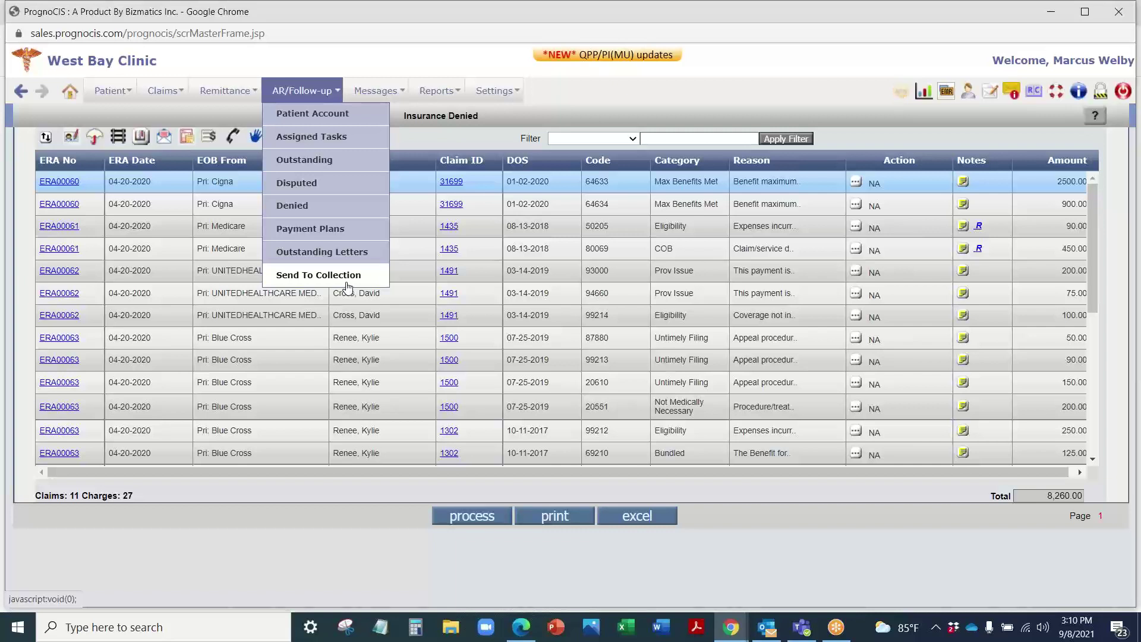
mouse_move(175, 82)
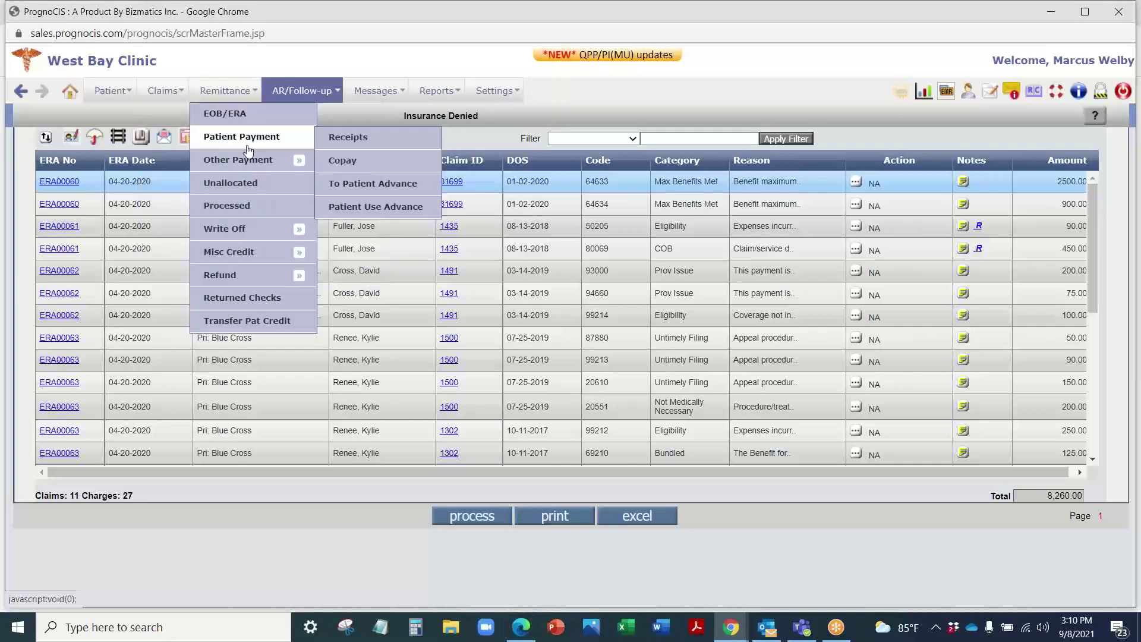
mouse_move(253, 159)
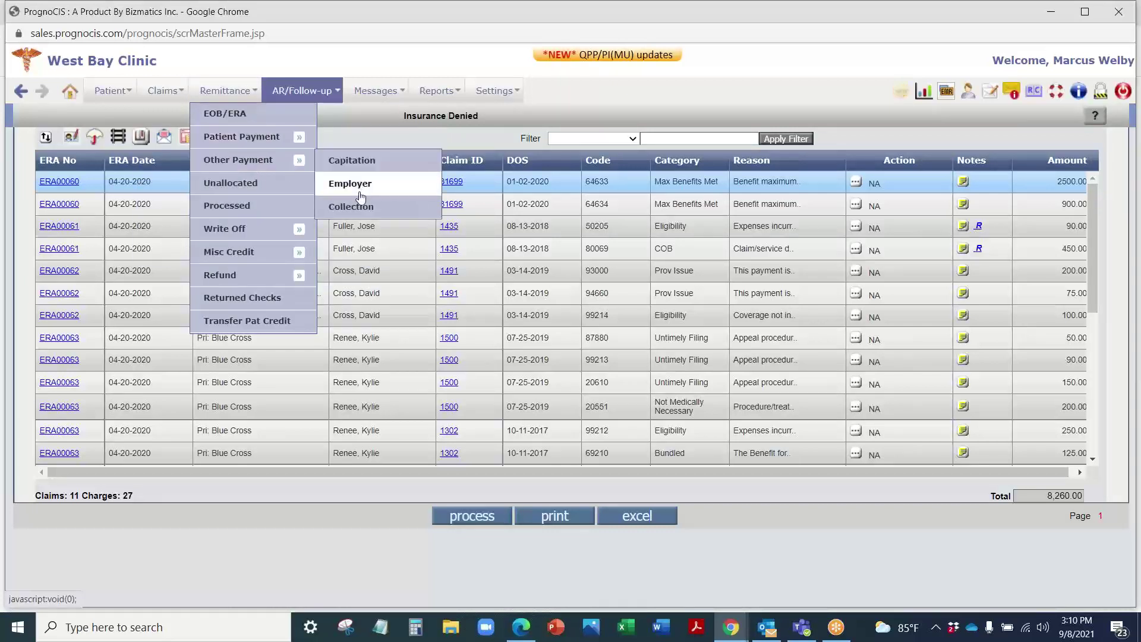
Step: Go to the Billing Reports page under Reports > Billing
mouse_move(367, 83)
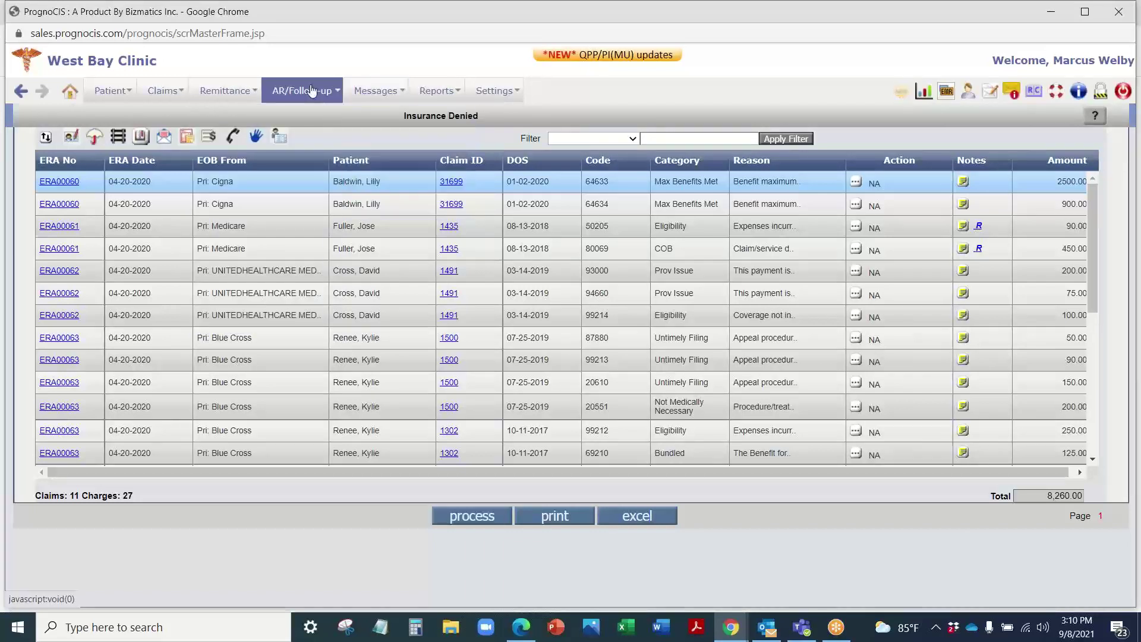
mouse_move(313, 90)
mouse_move(420, 92)
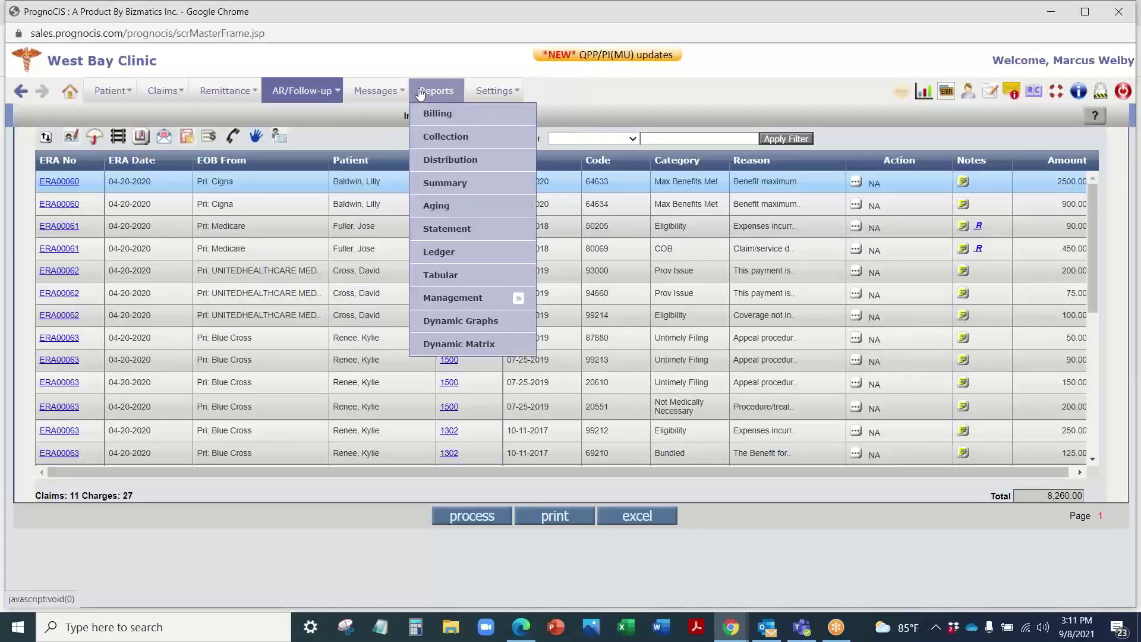
left_click(447, 120)
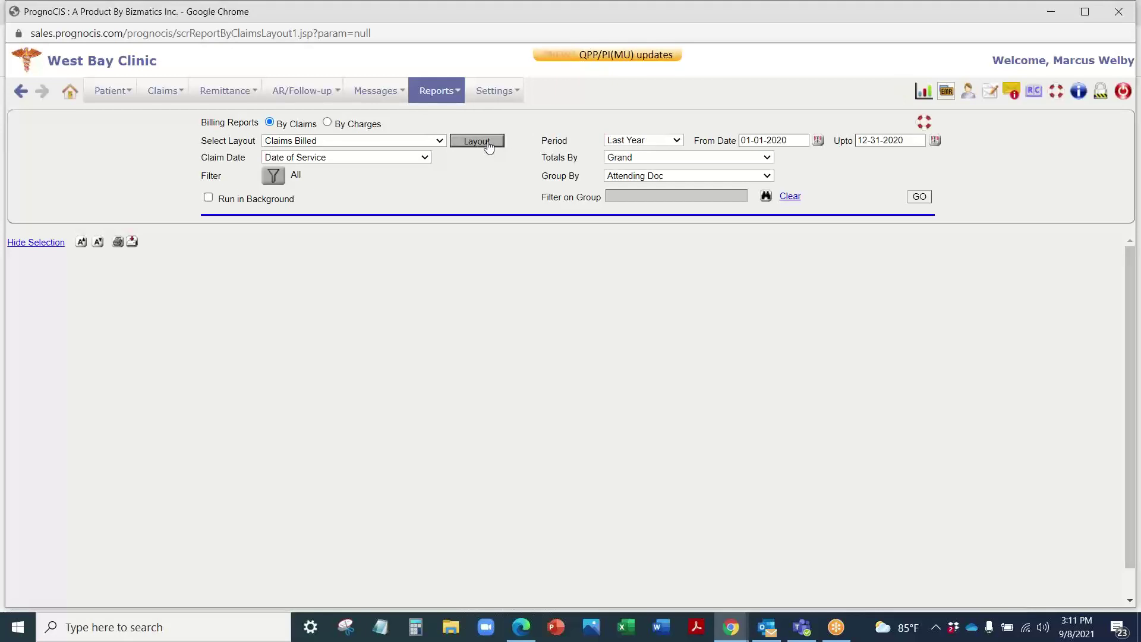
Step: Open the Claims Billed layout and select Rendering Provider, Attending Provider and Location Name column titles
mouse_move(443, 94)
left_click(485, 143)
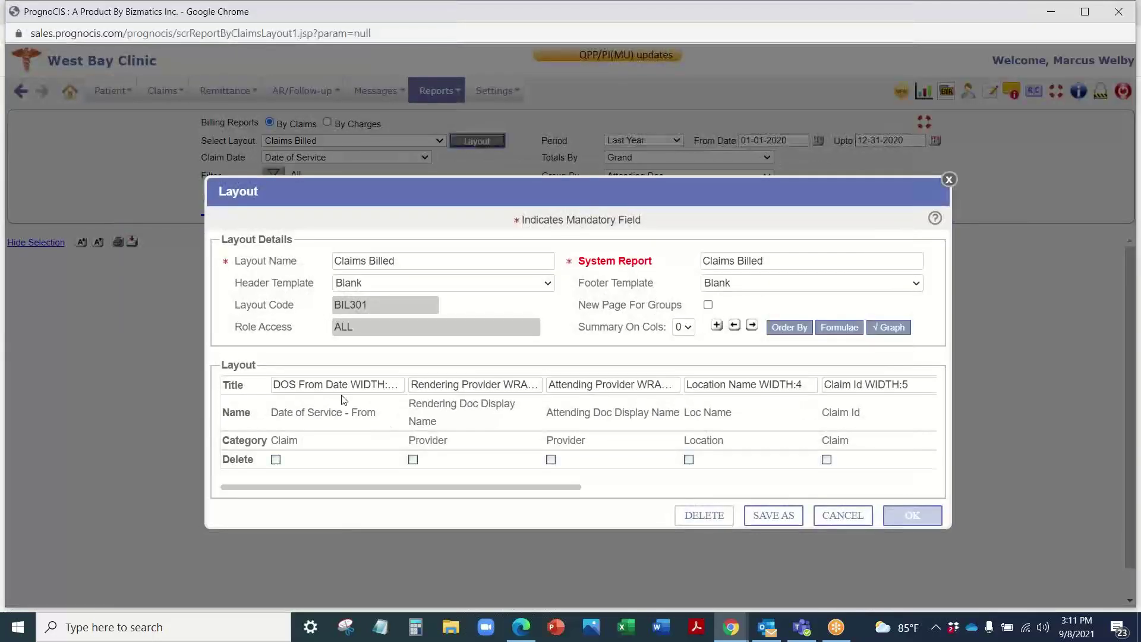
left_click(344, 385)
left_click(466, 385)
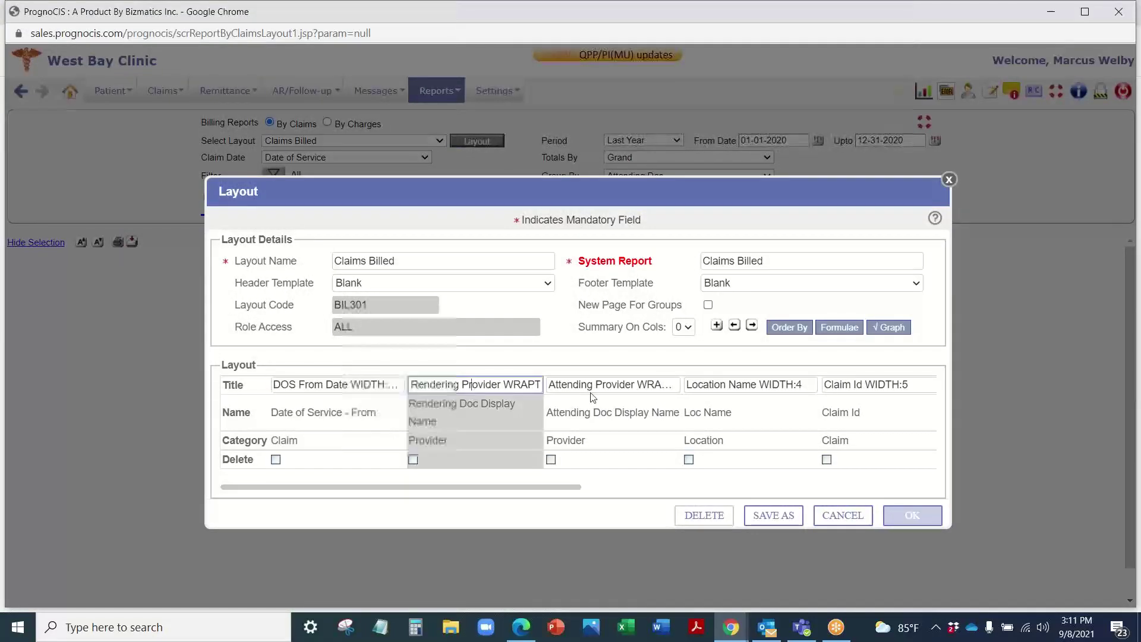
left_click(605, 385)
left_click(737, 385)
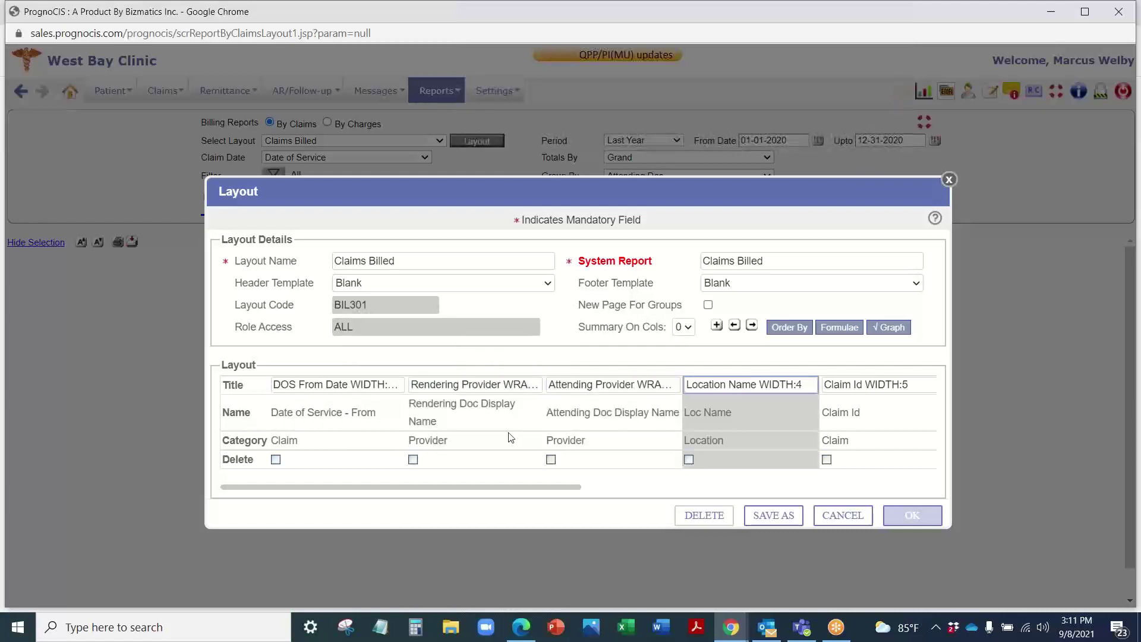
left_click(543, 354)
Step: Review the layout's footer template choices, keeping Blank
scroll(543, 471, "right", 1)
scroll(543, 471, "right", 10)
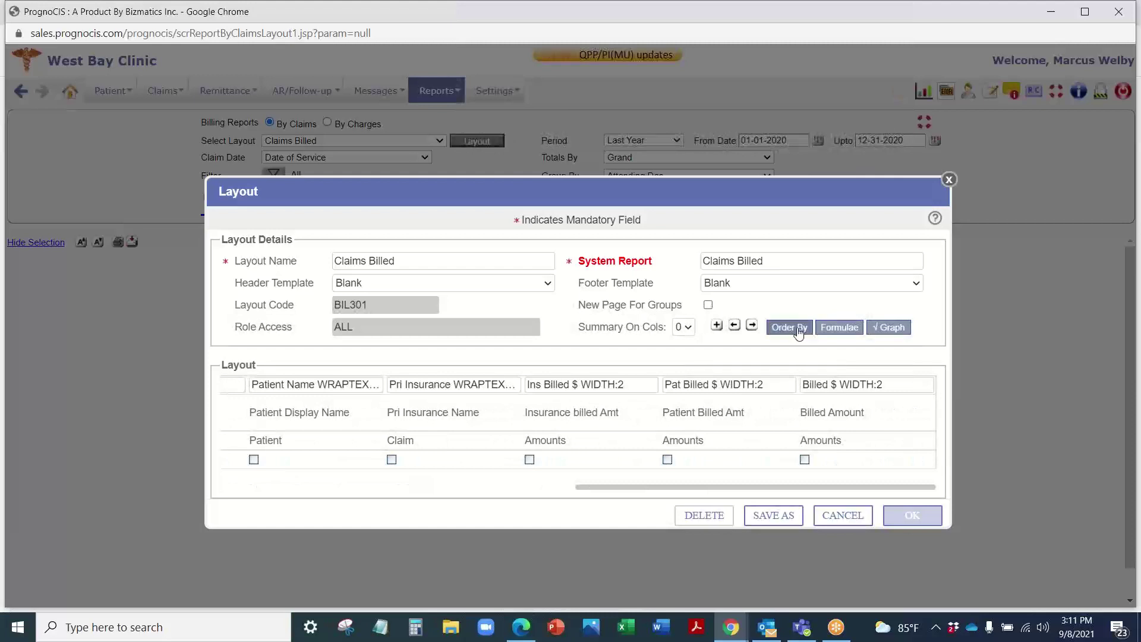
left_click(750, 284)
left_click(664, 277)
left_click(949, 180)
left_click(357, 140)
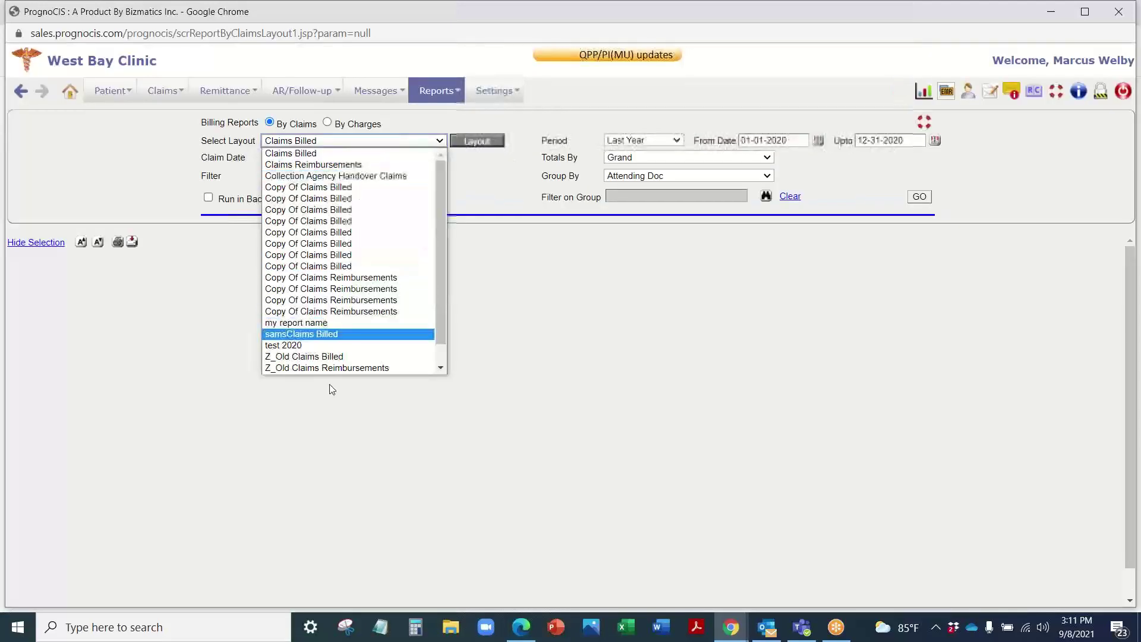
left_click(533, 296)
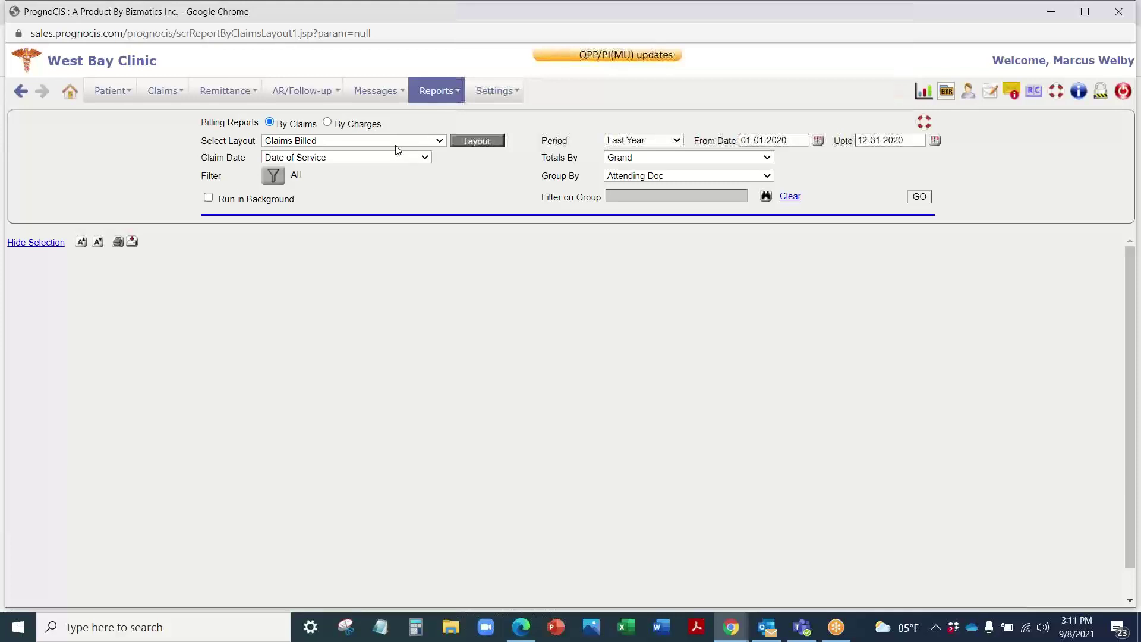
left_click(327, 124)
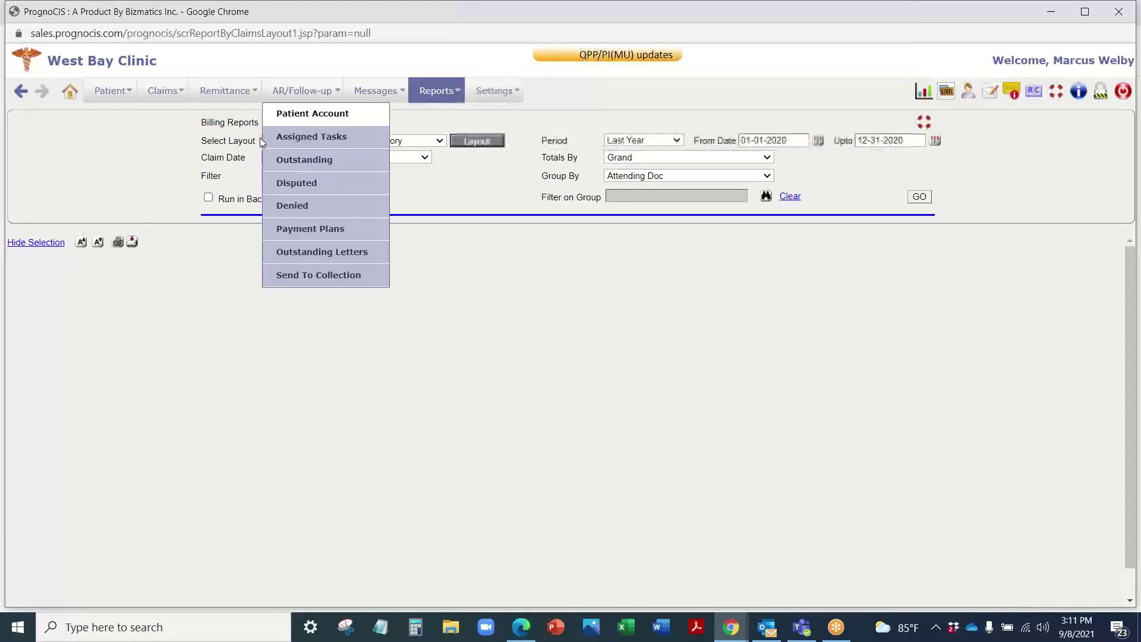
left_click(269, 122)
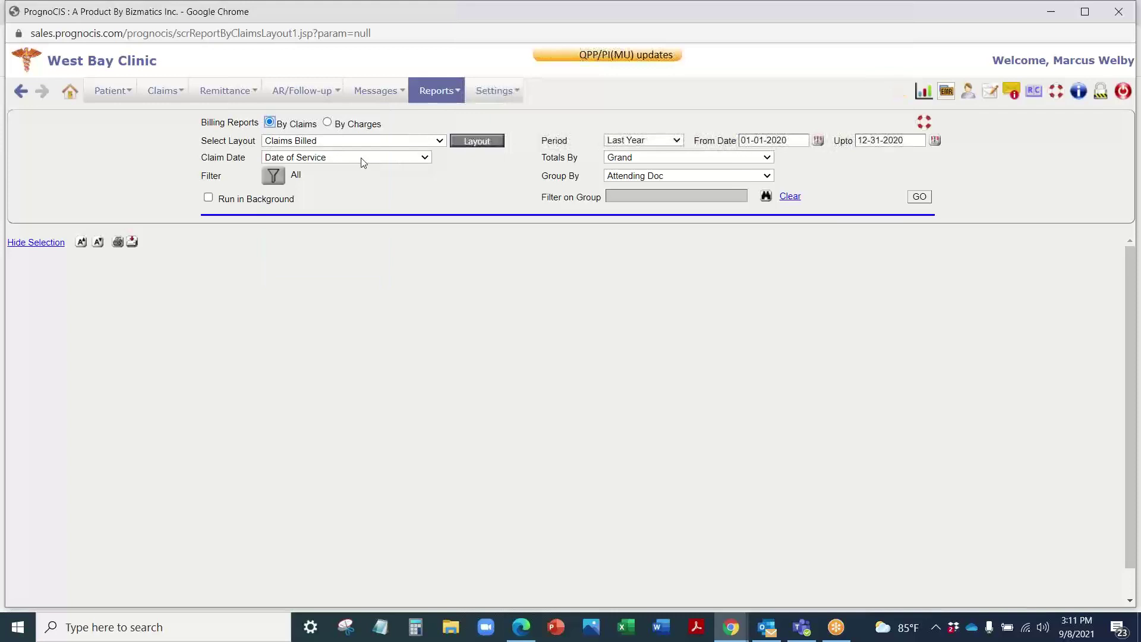
left_click(438, 90)
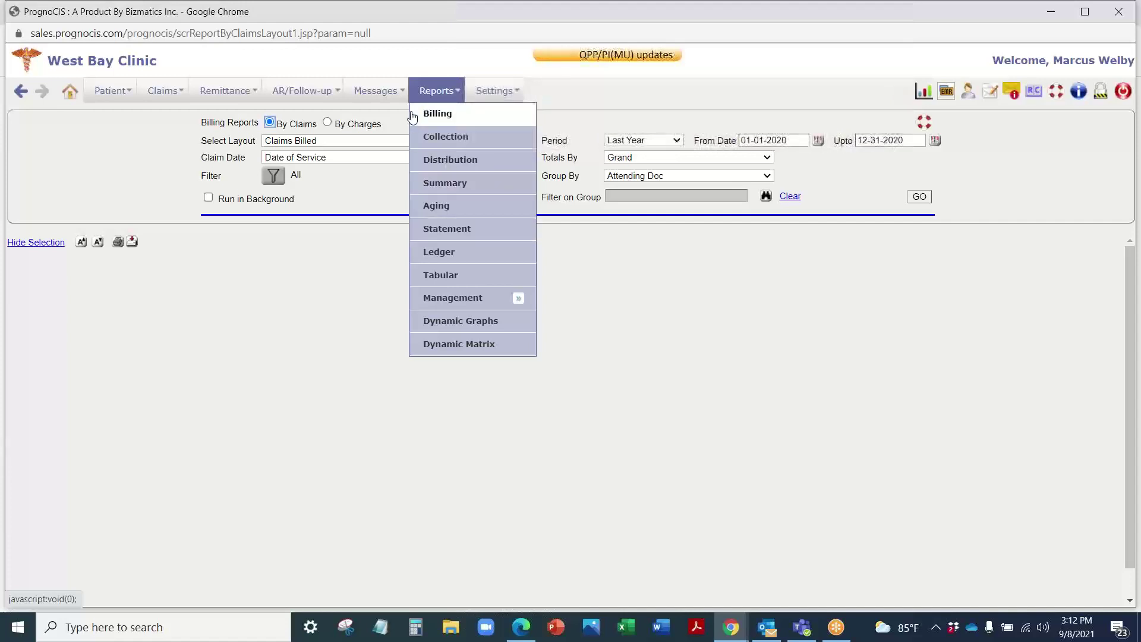
mouse_move(455, 300)
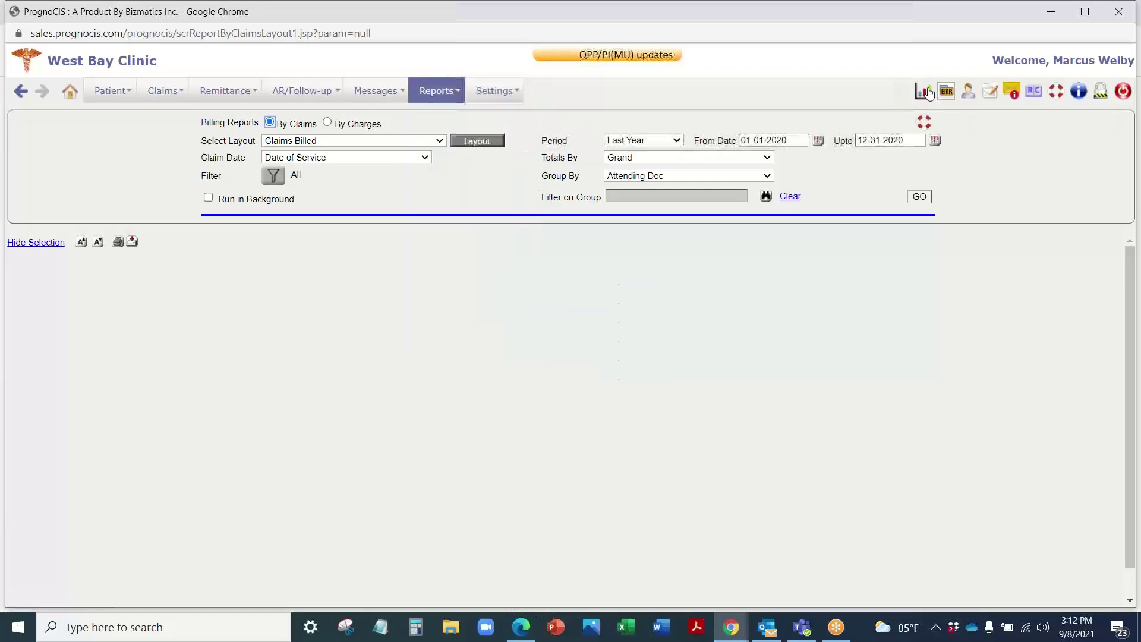
Step: Open the billing dashboard and switch it to RCM Reports, then Month End Reports2
left_click(928, 93)
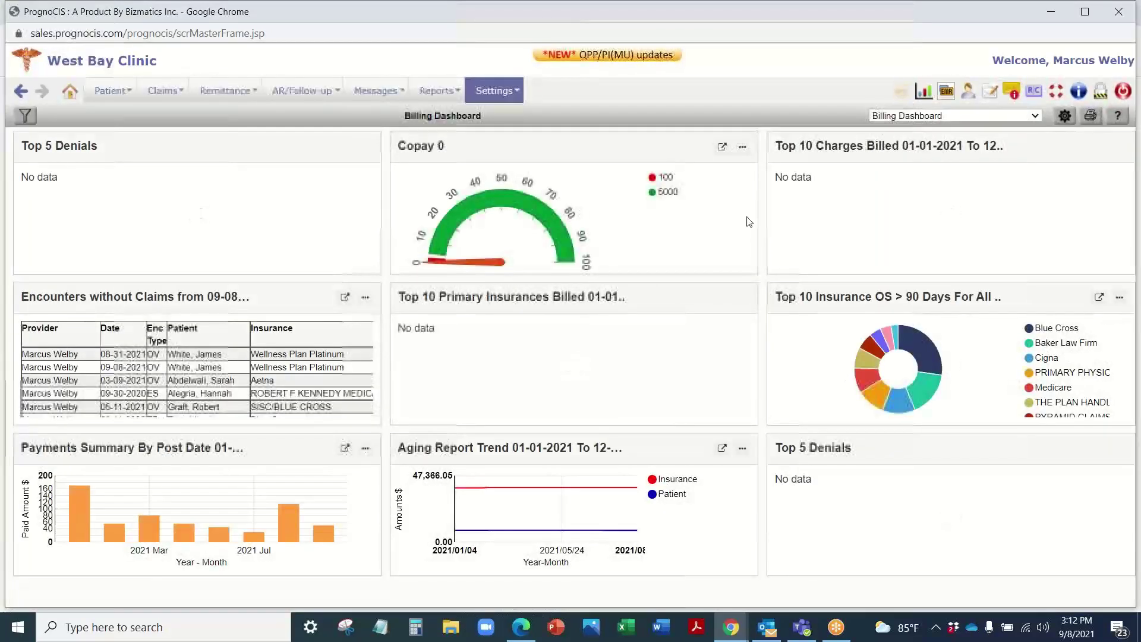
left_click(917, 113)
left_click(912, 149)
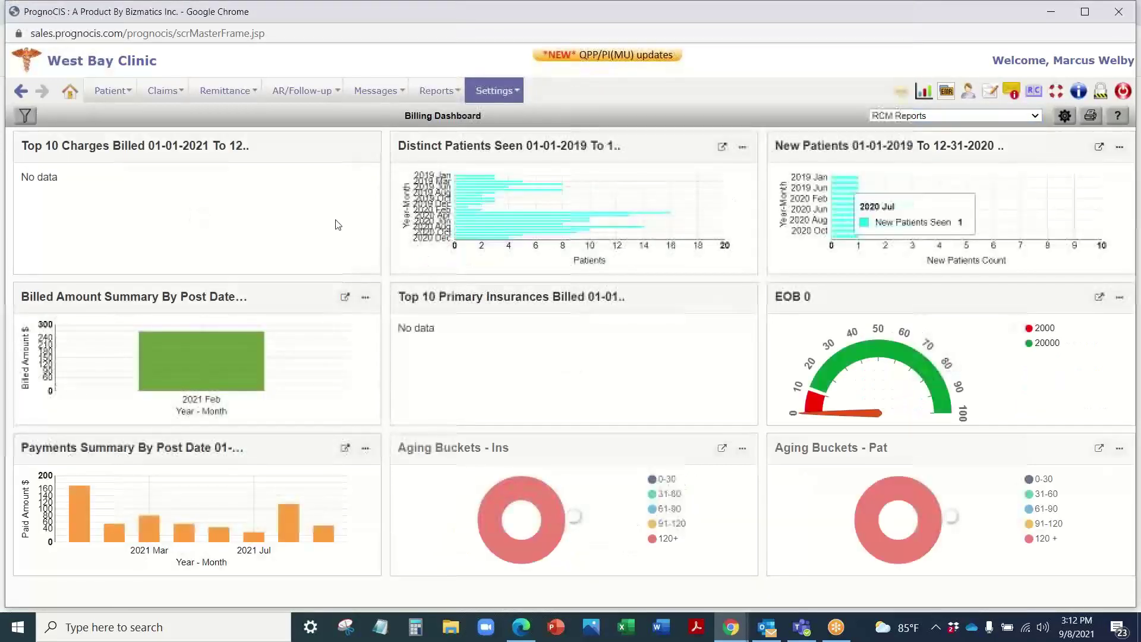
left_click(903, 117)
left_click(919, 173)
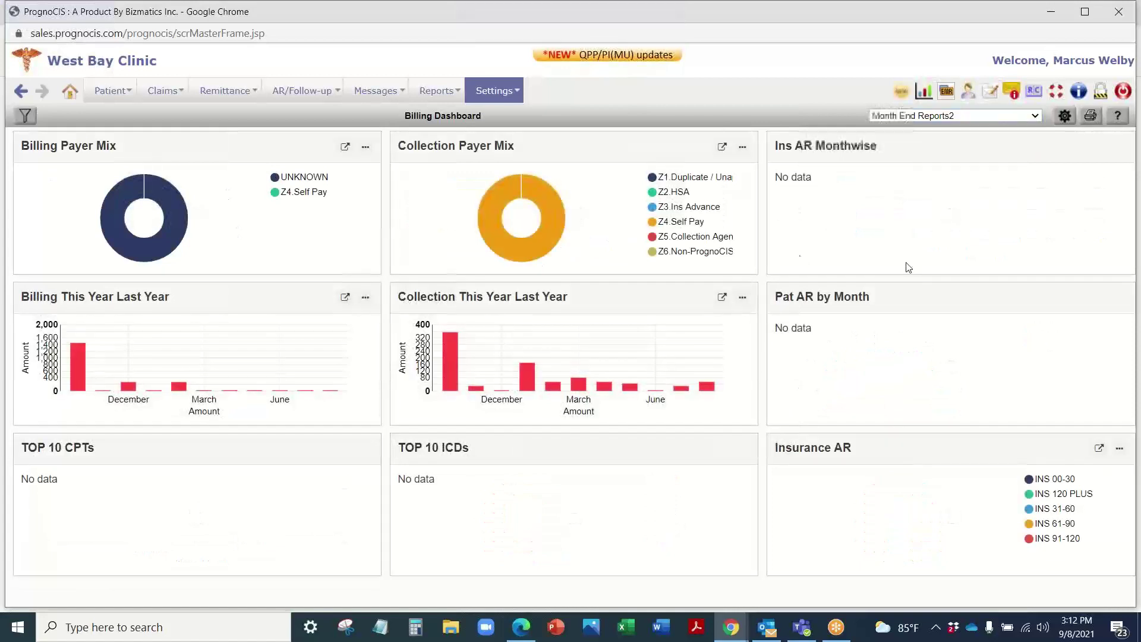
Step: Switch the dashboard to the Month End Reports3 chart set
left_click(971, 115)
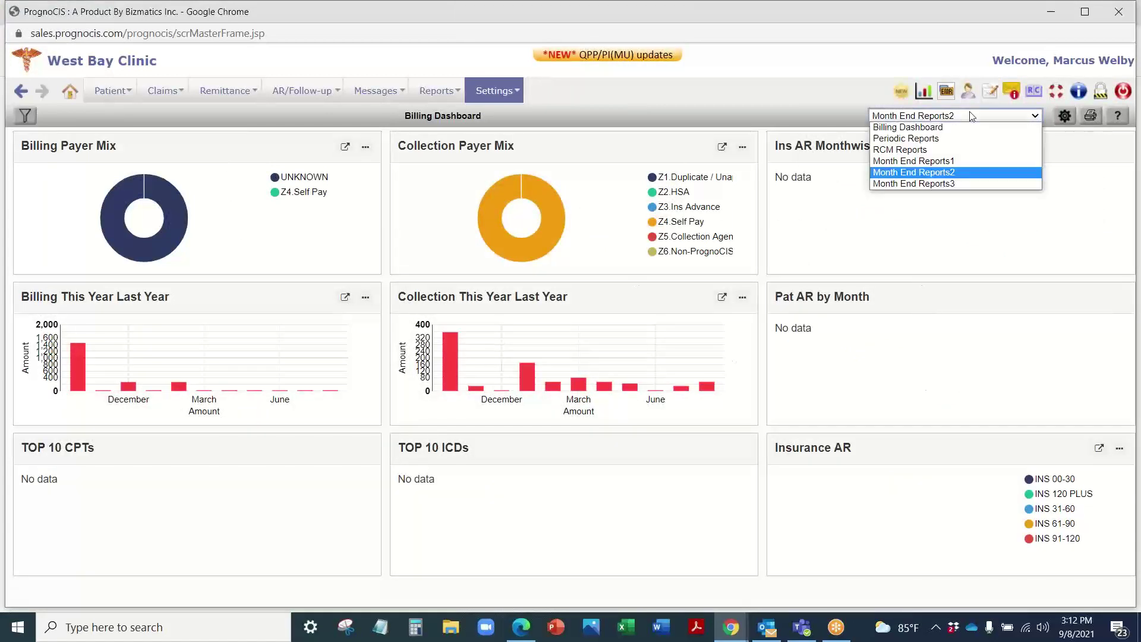
left_click(950, 184)
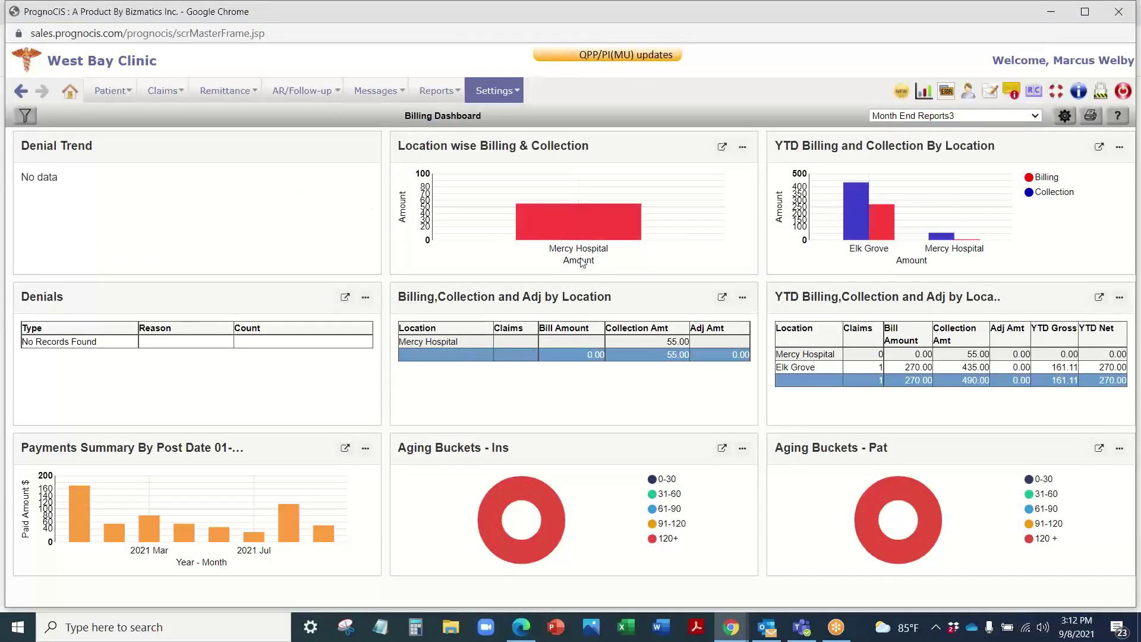
left_click(925, 116)
left_click(870, 76)
mouse_move(439, 93)
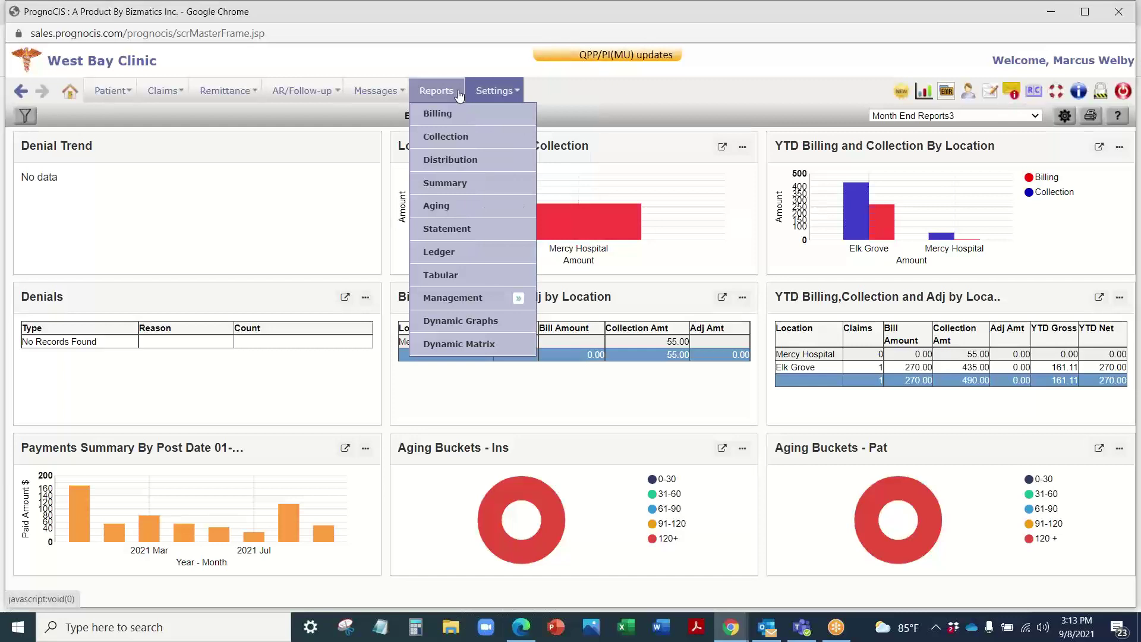
Step: Sign in to the Employer Portal in Edge and dismiss the user ID notice
left_click(520, 627)
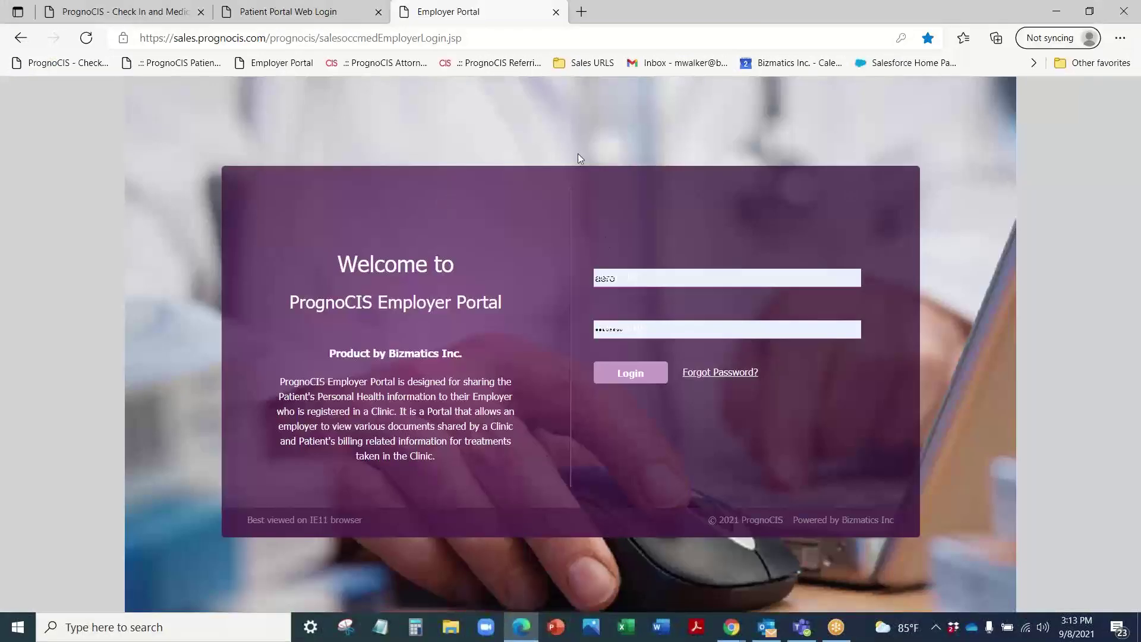
left_click(638, 374)
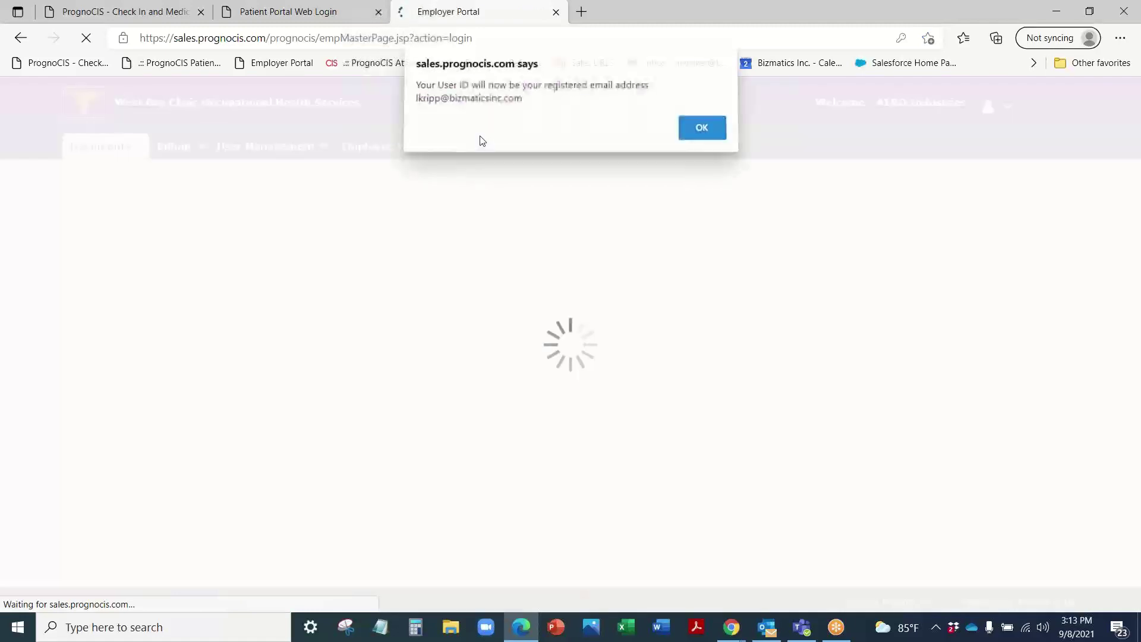
left_click(694, 140)
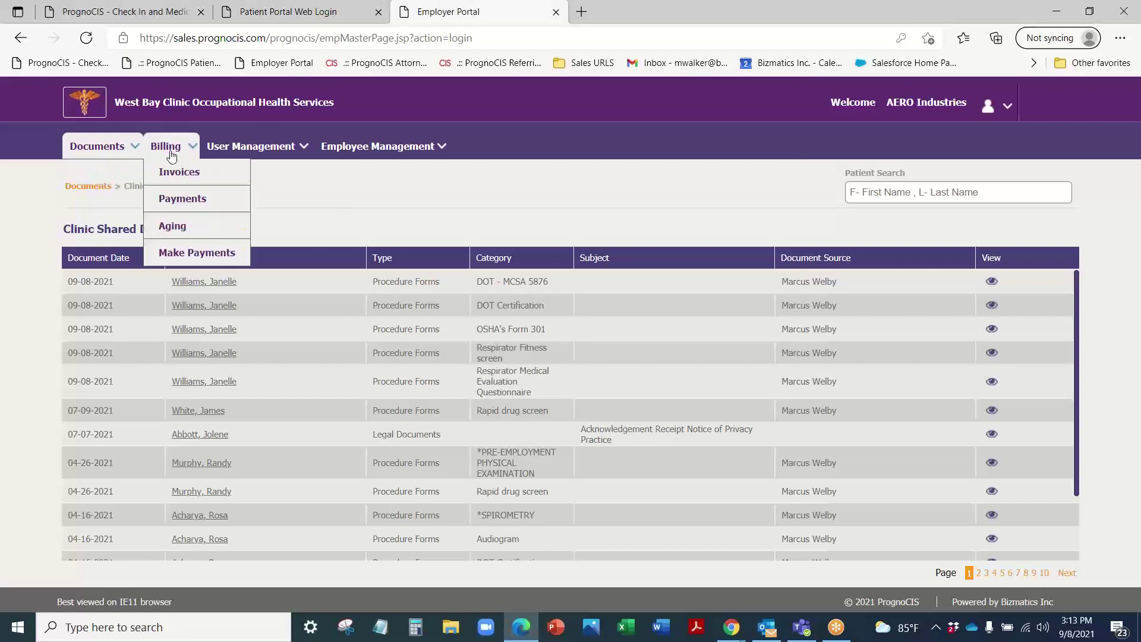
Step: Browse Clinic Shared Documents, check the Document Type filter, and close it unapplied
mouse_move(354, 153)
mouse_move(114, 152)
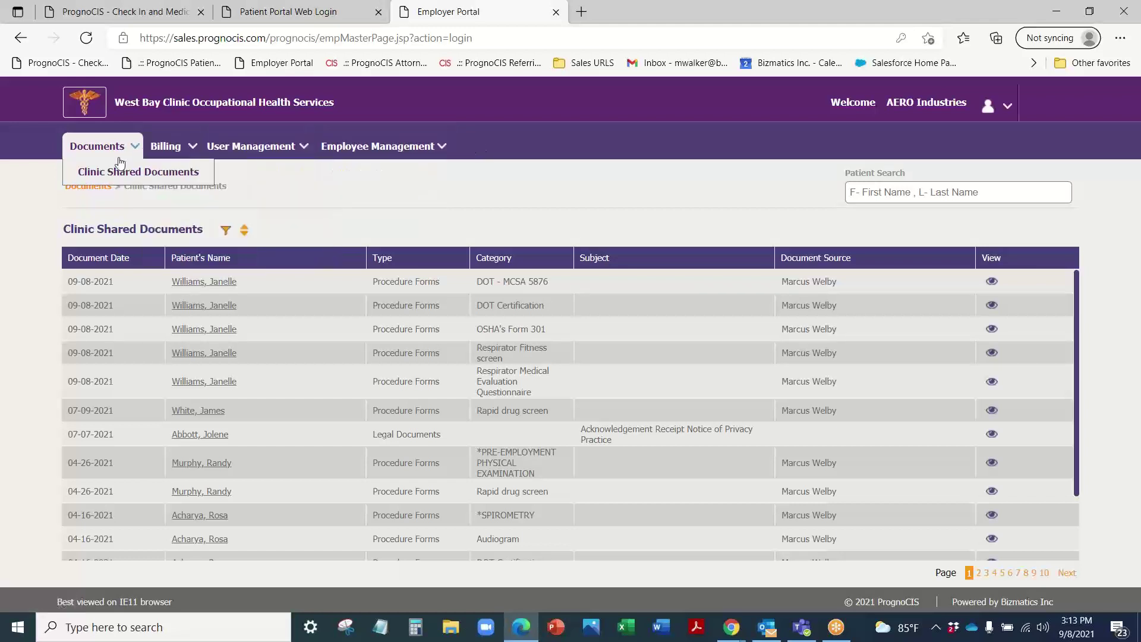
scroll(293, 377, "down", 3)
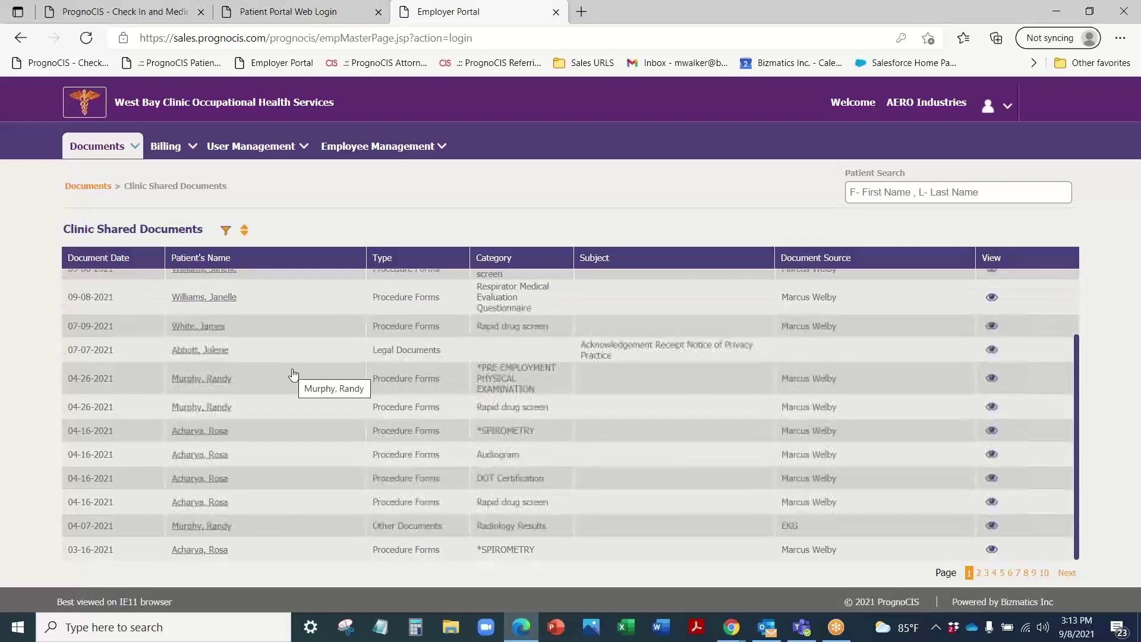
scroll(293, 378, "up", 3)
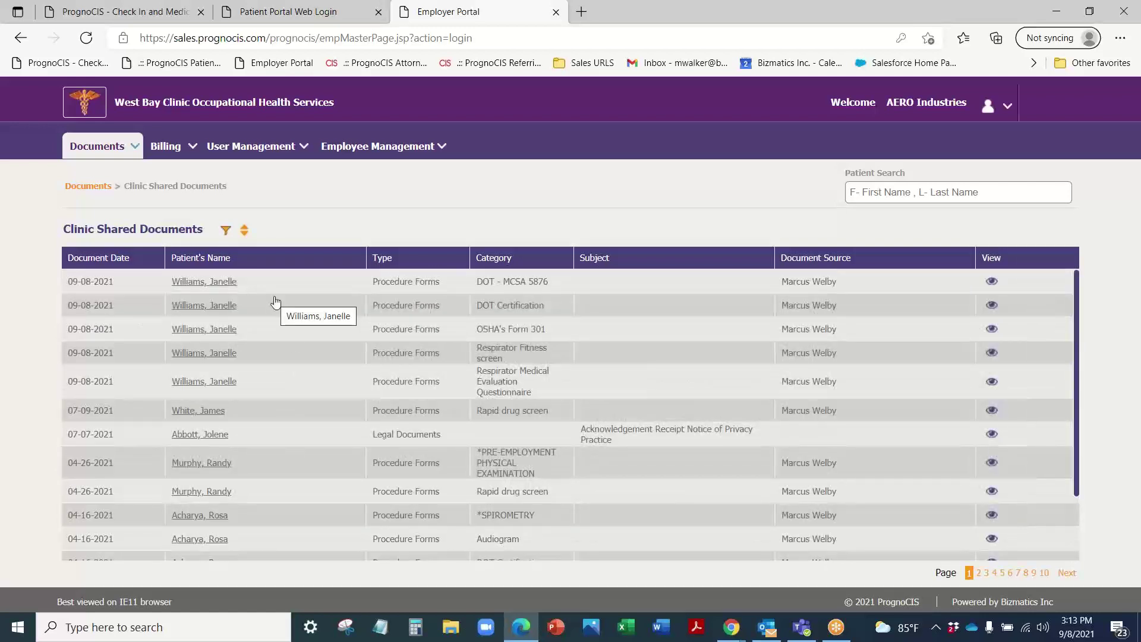
left_click(226, 232)
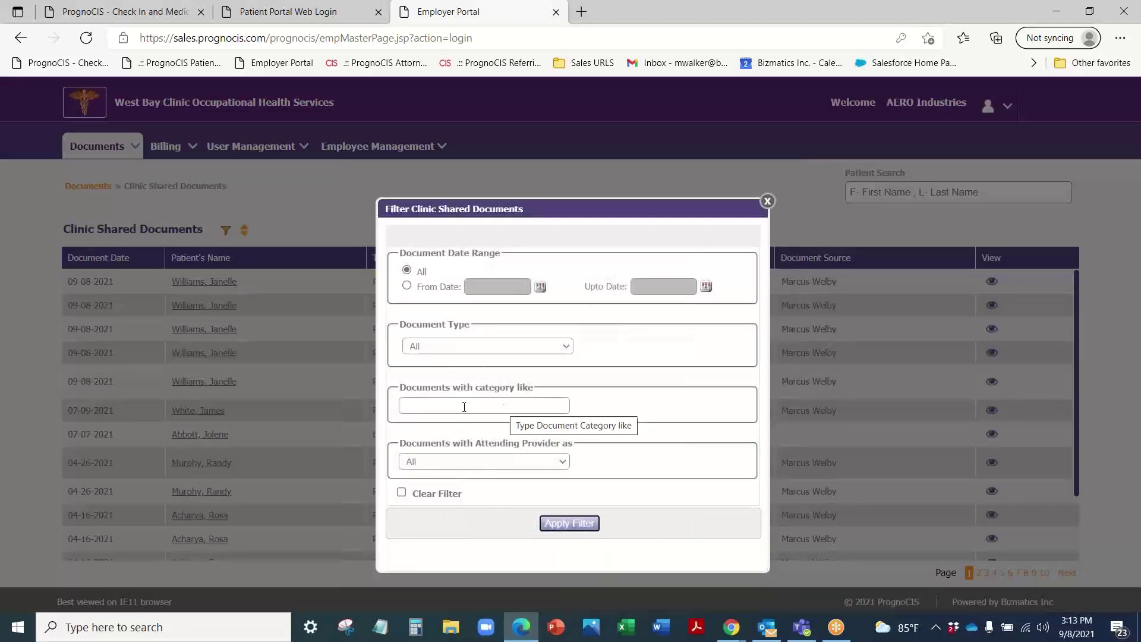
left_click(512, 346)
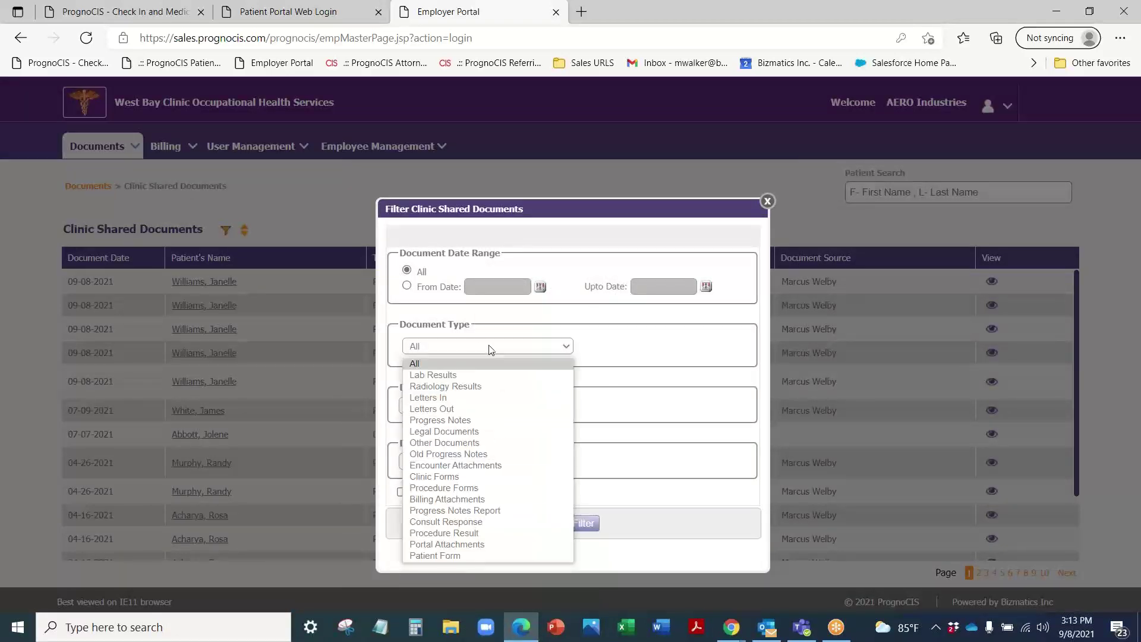
left_click(768, 202)
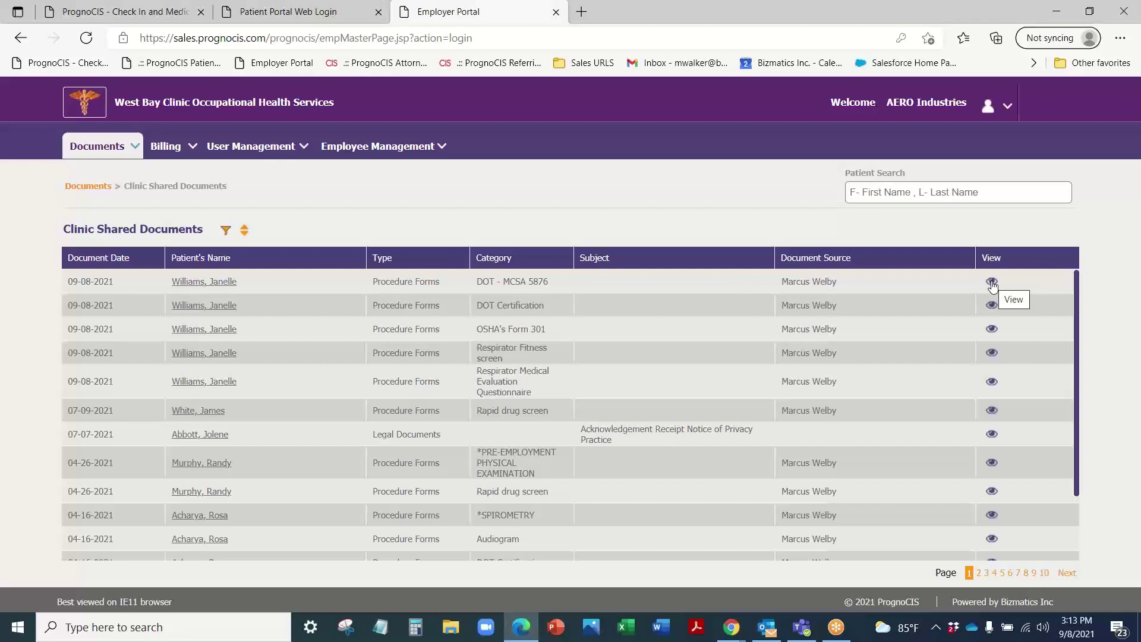
Step: Show and scroll through the Billing > Invoices list
left_click(167, 147)
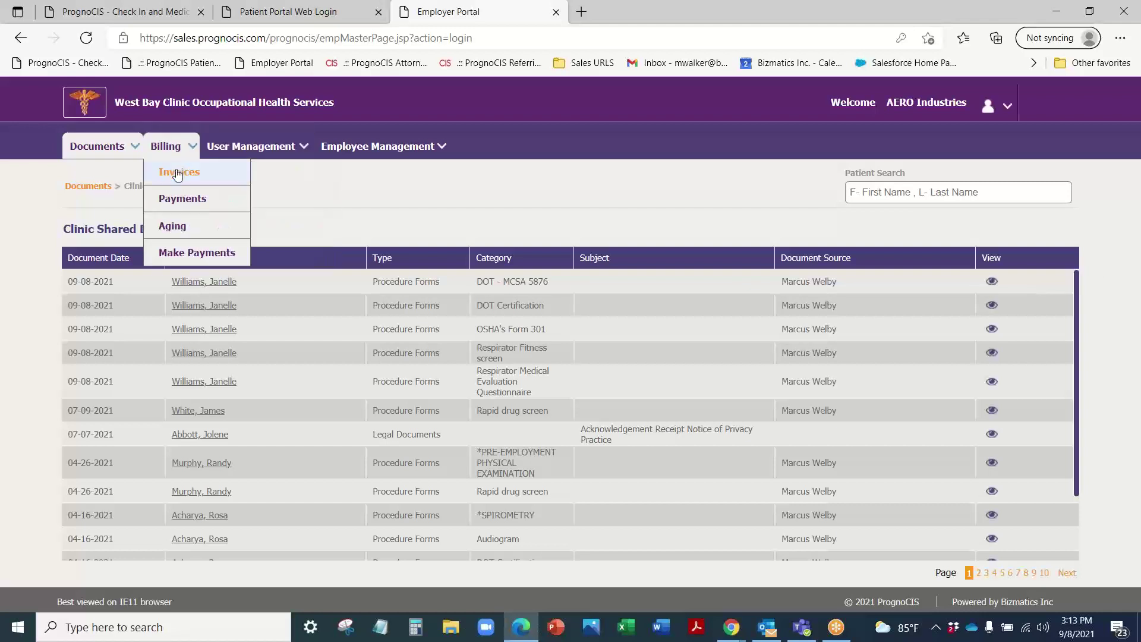
left_click(177, 173)
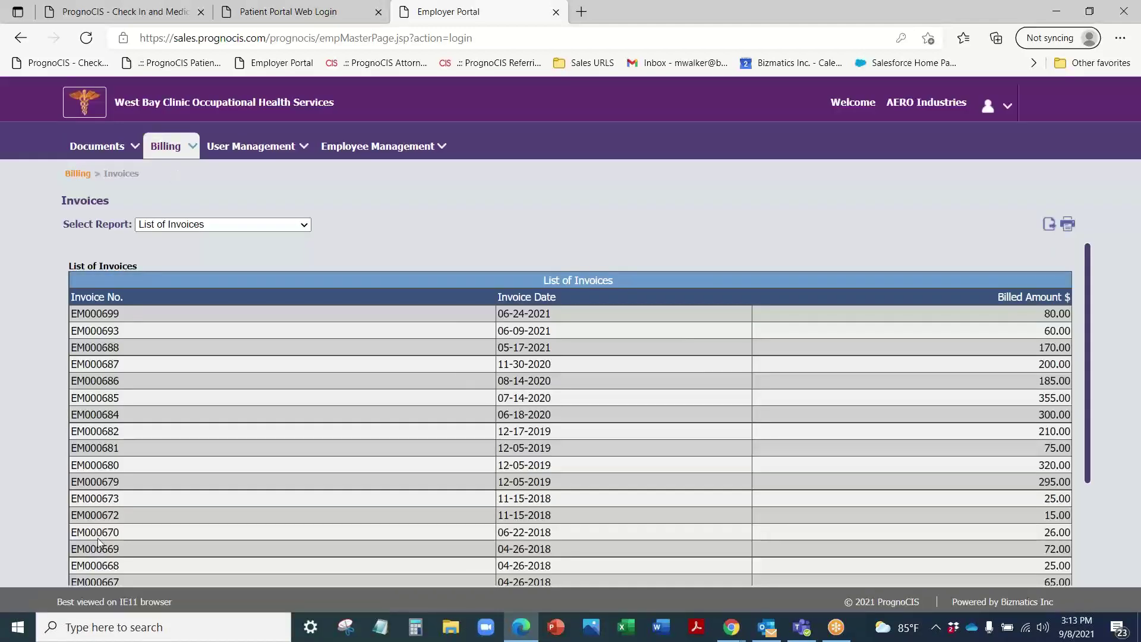
scroll(833, 524, "down", 5)
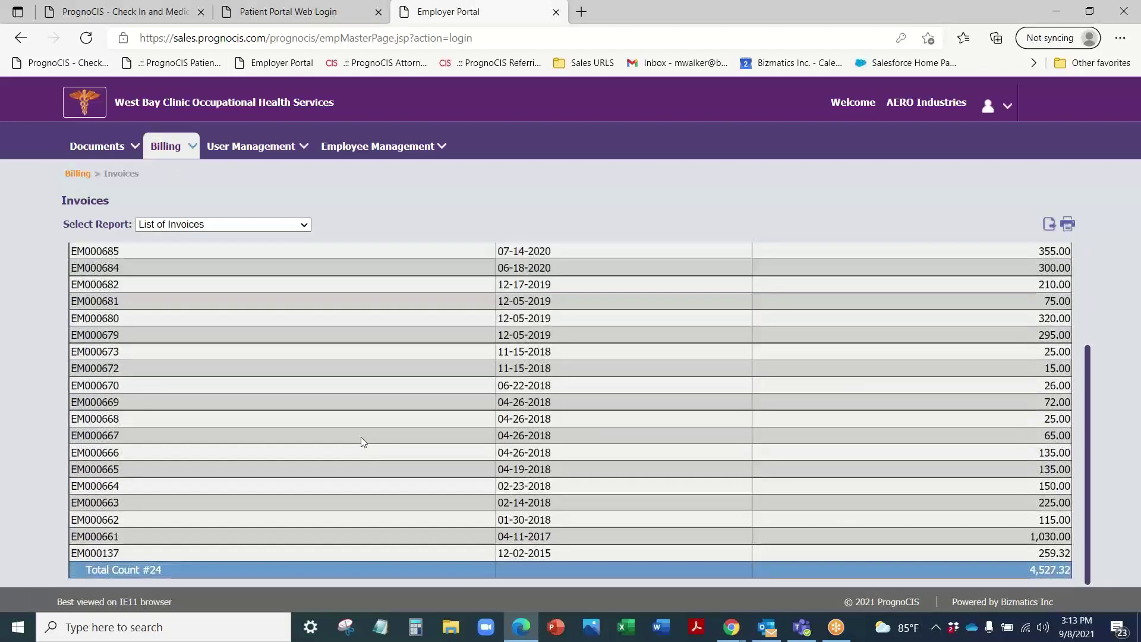
scroll(359, 440, "up", 5)
Step: Go to Billing > Make Payments, showing $4,268.00 due
left_click(166, 148)
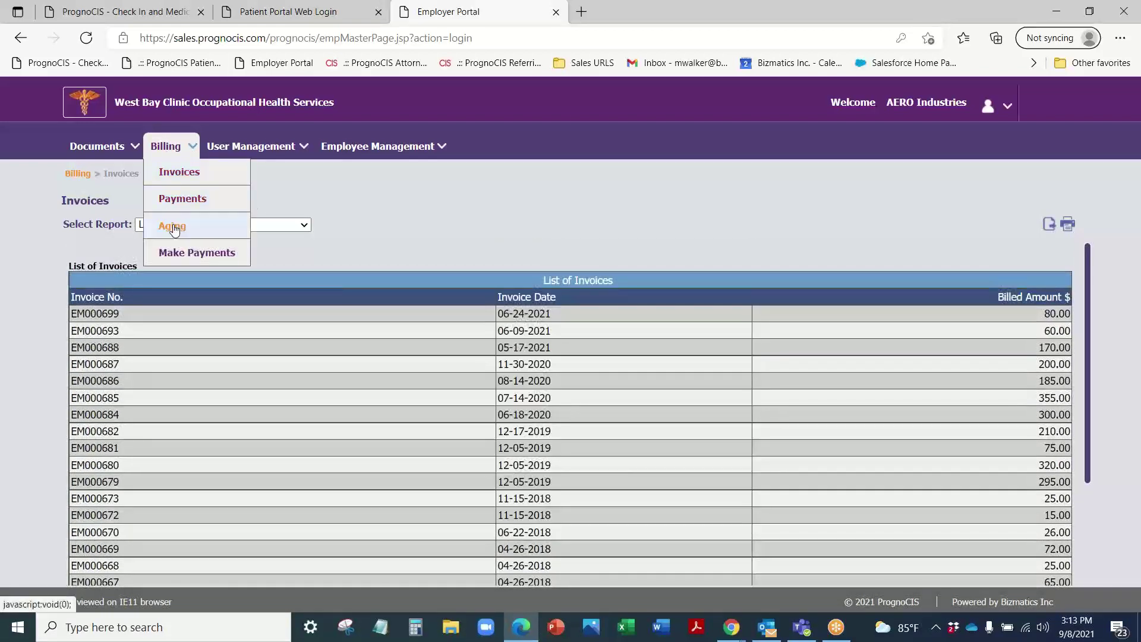
left_click(177, 254)
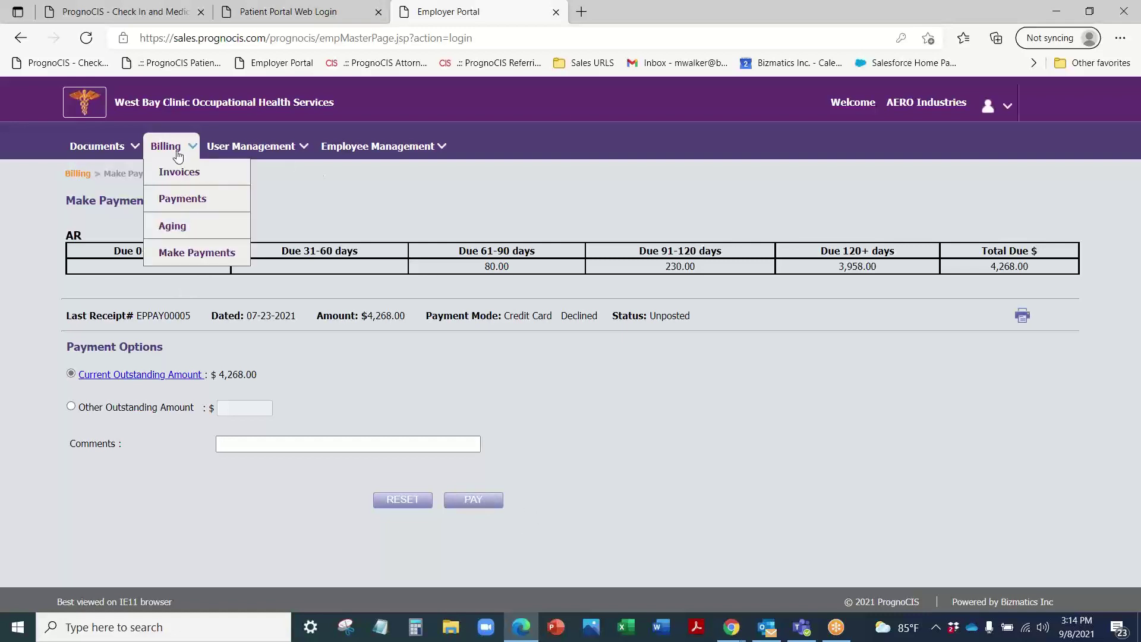
mouse_move(229, 150)
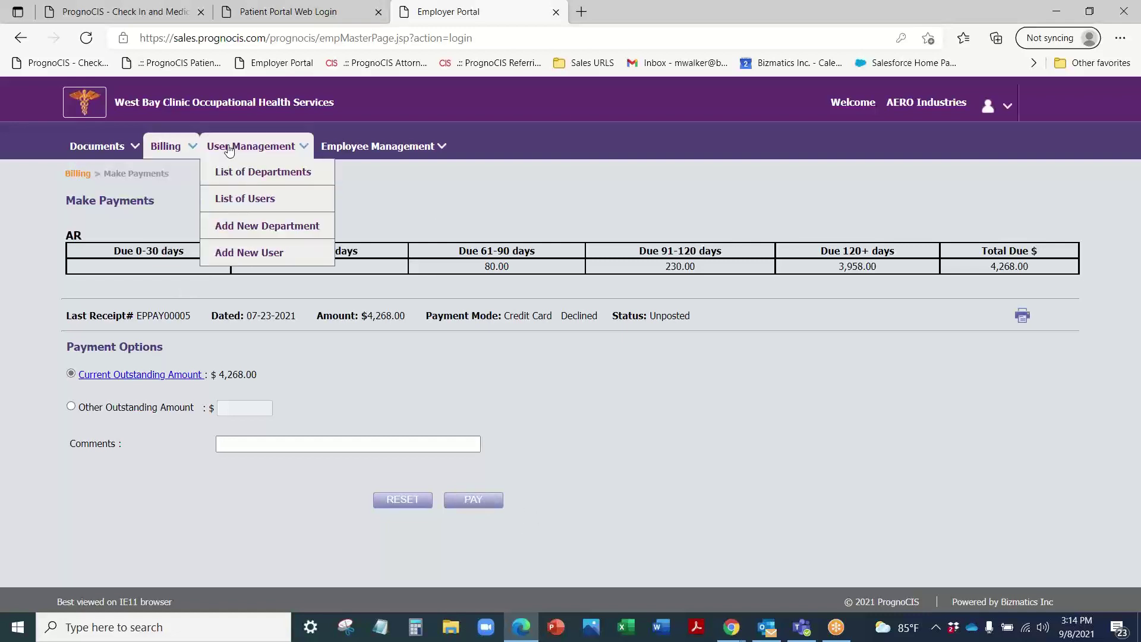
Step: Display AERO Industries' List of Users, then its eight-page List of Employees
left_click(245, 202)
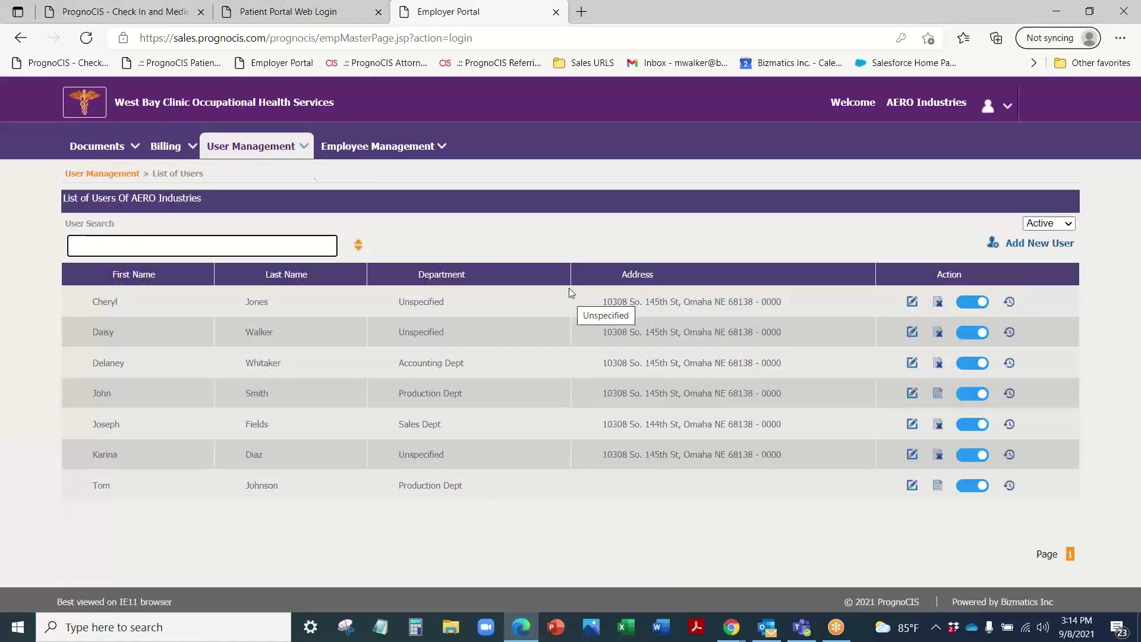
left_click(251, 148)
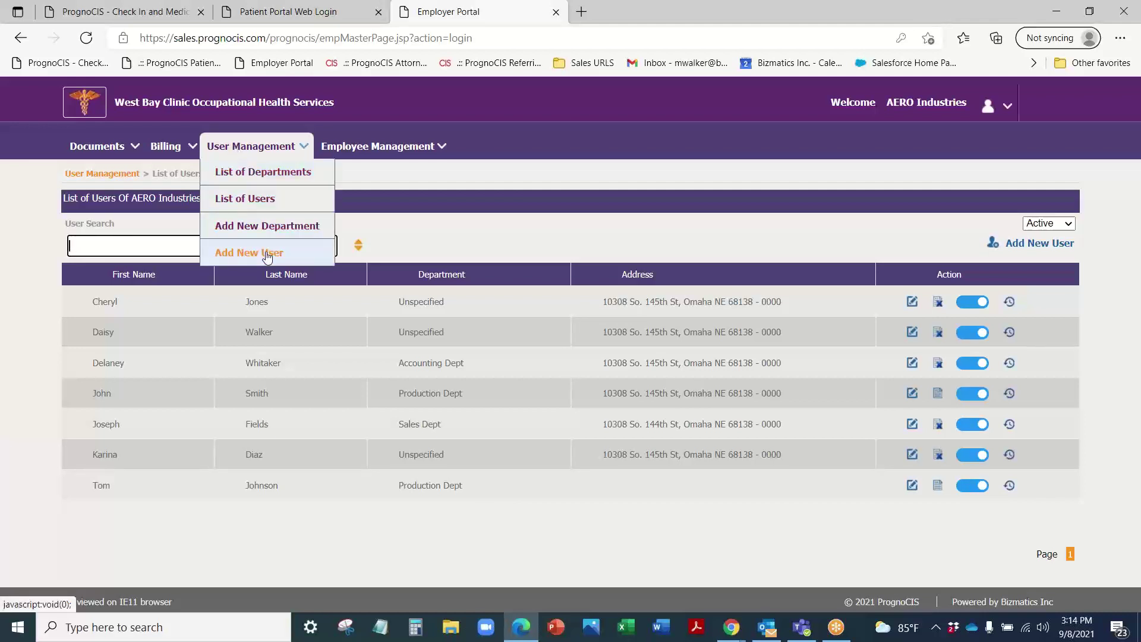
mouse_move(373, 153)
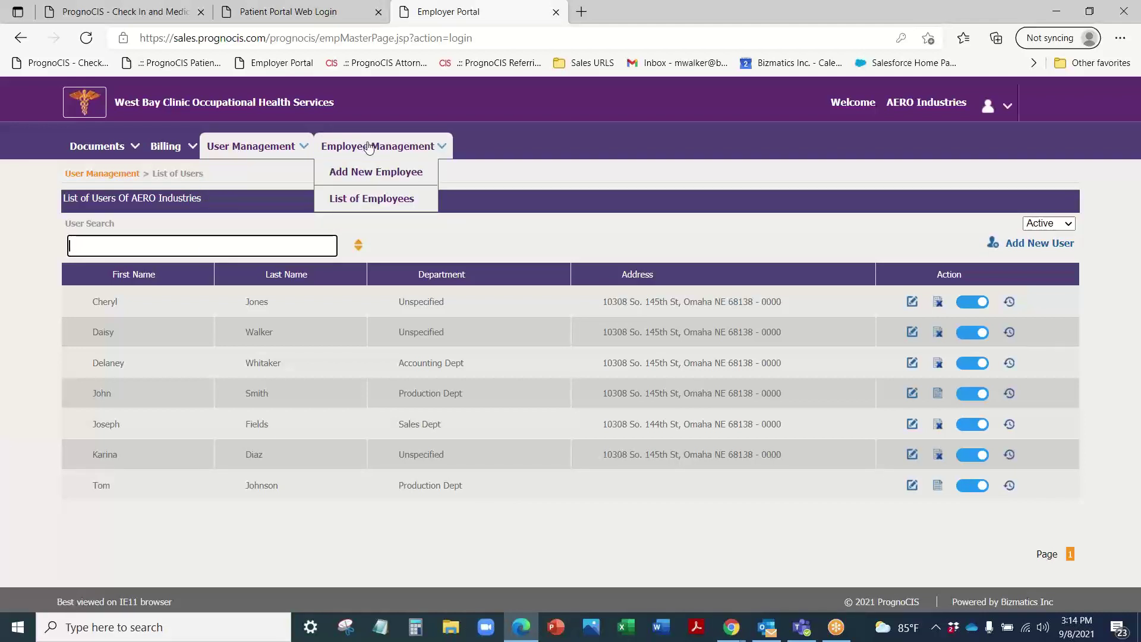
left_click(379, 196)
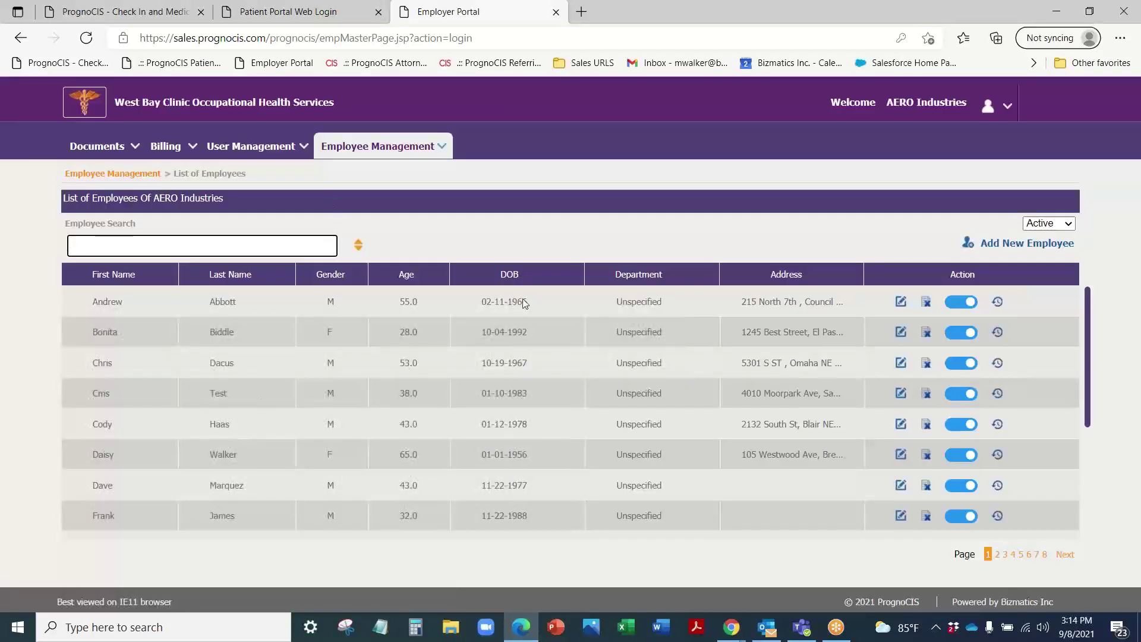
scroll(561, 422, "down", 5)
scroll(558, 500, "up", 5)
left_click(441, 146)
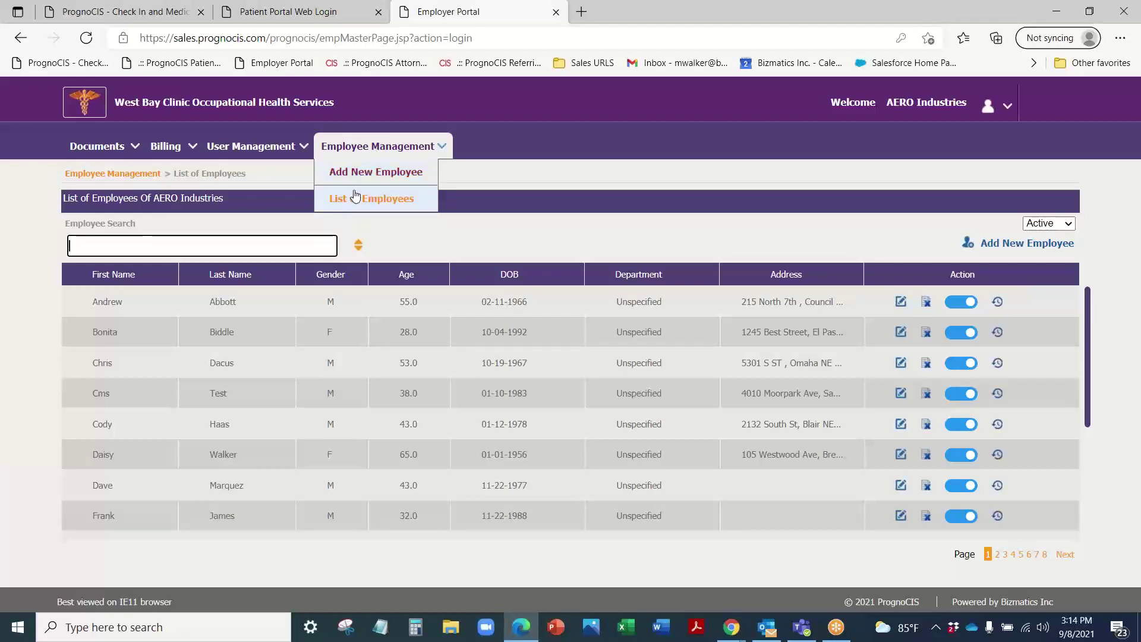
Step: Open Documents > Clinic Shared Documents to list the procedure forms dated 09-08-2021
left_click(362, 177)
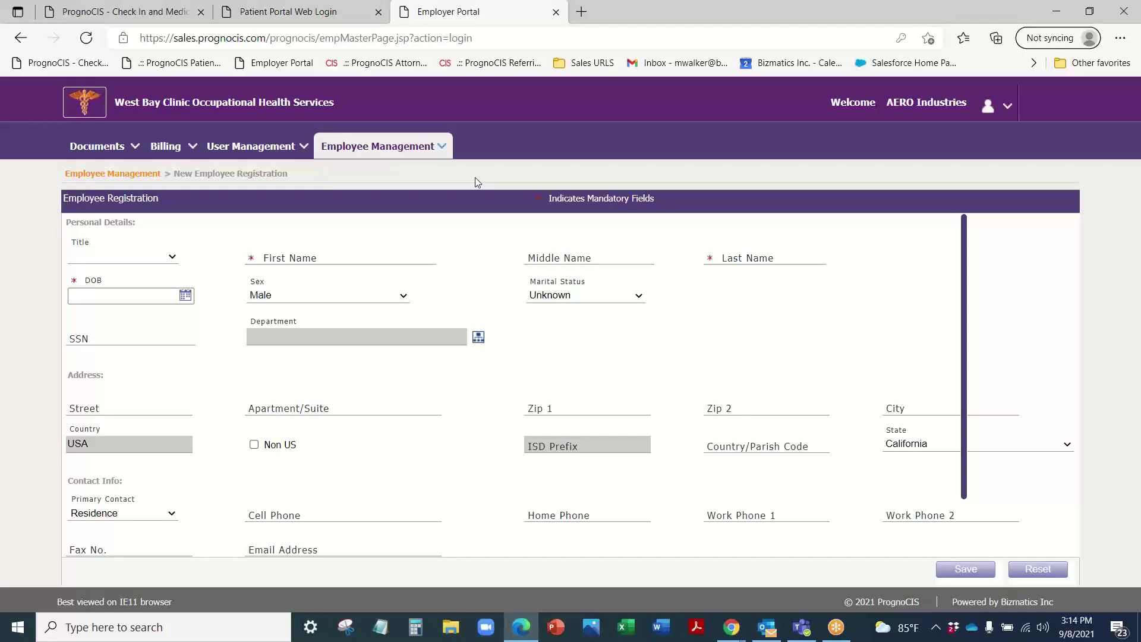
left_click(92, 141)
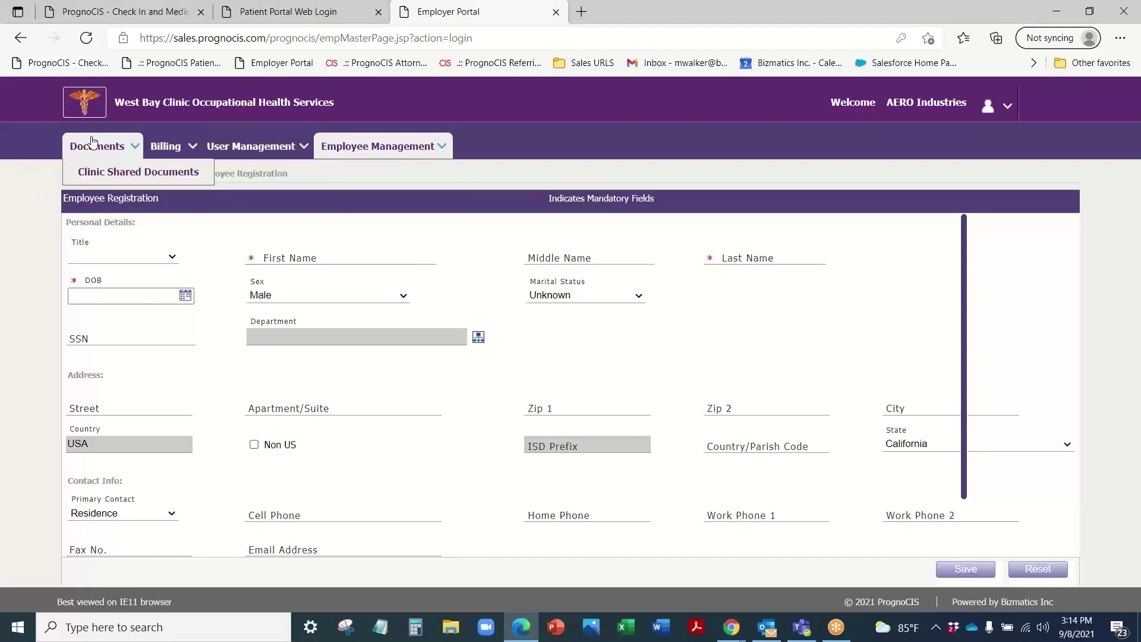
left_click(100, 172)
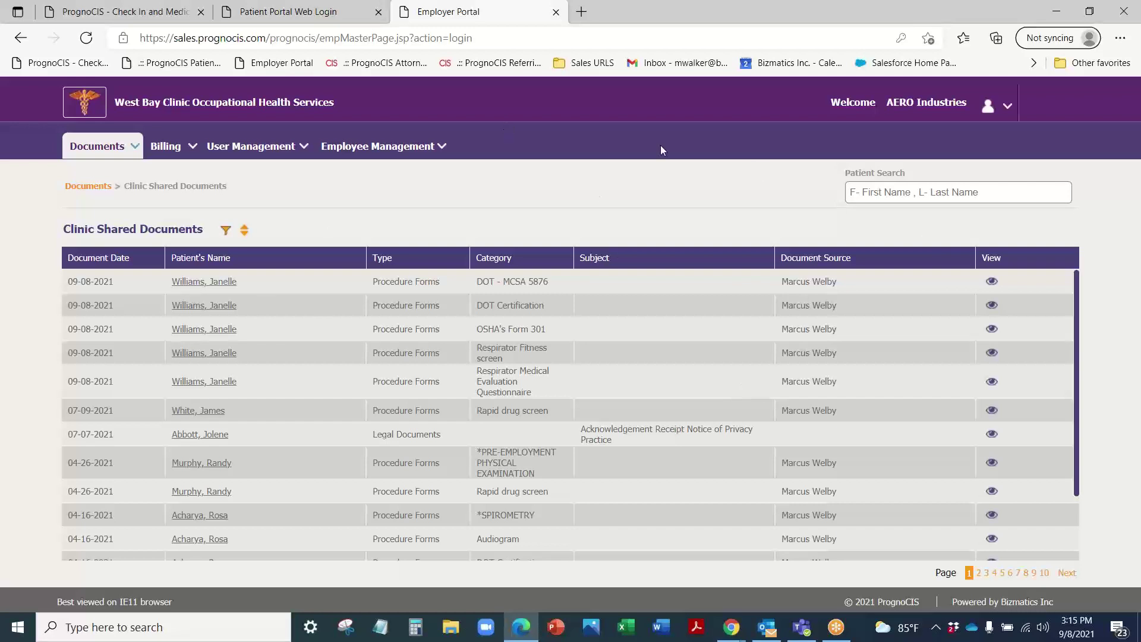
left_click(1088, 13)
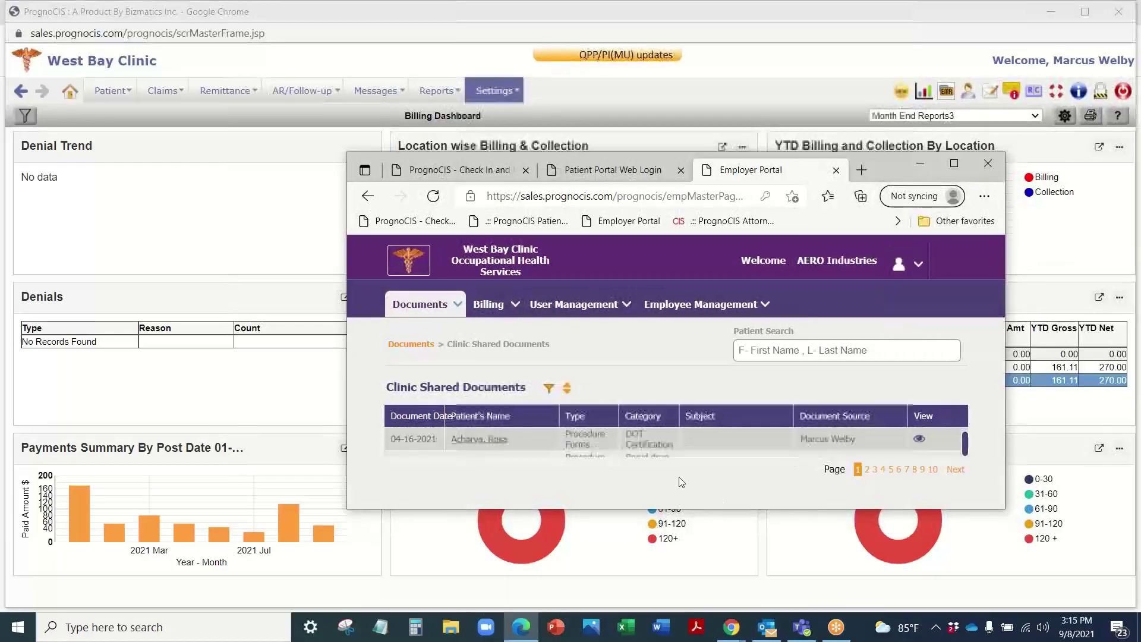
left_click(957, 167)
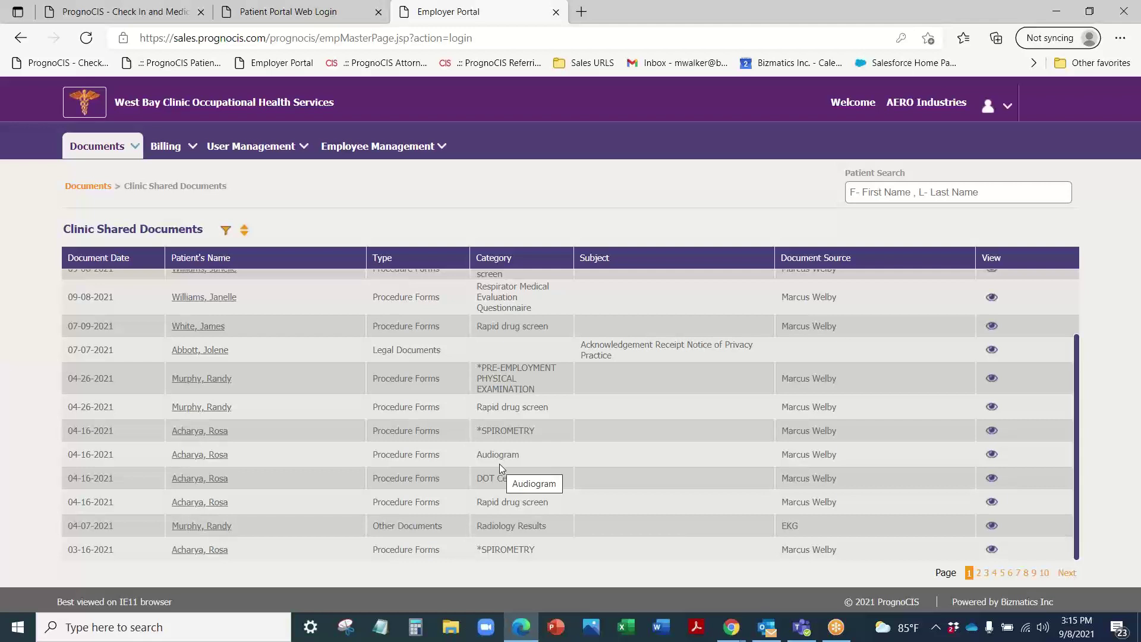
scroll(507, 437, "up", 3)
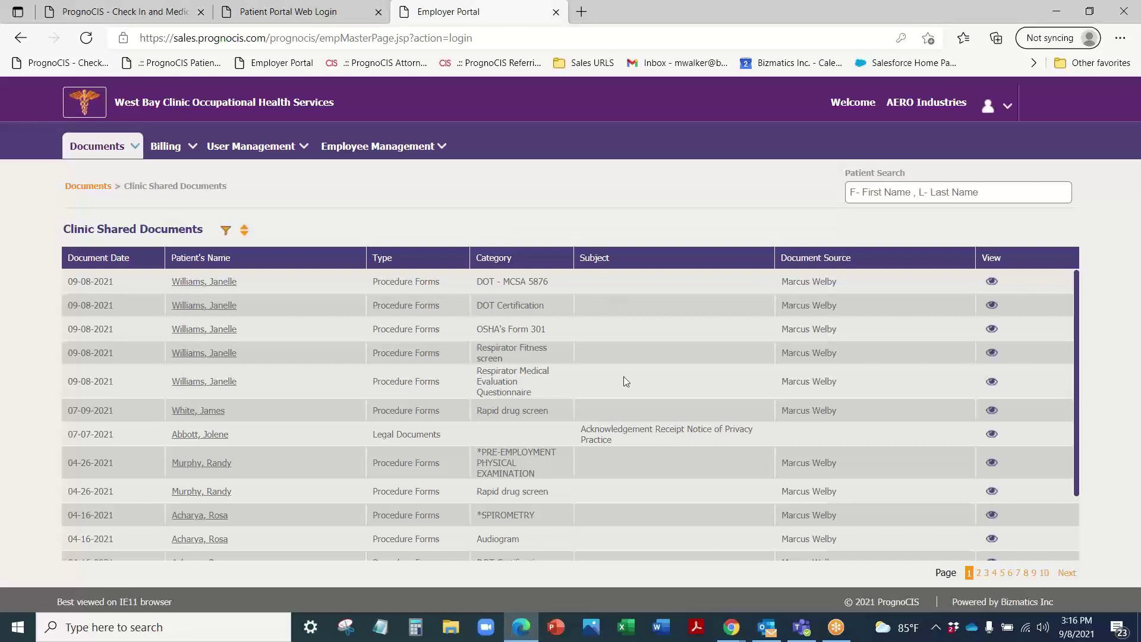
left_click(992, 515)
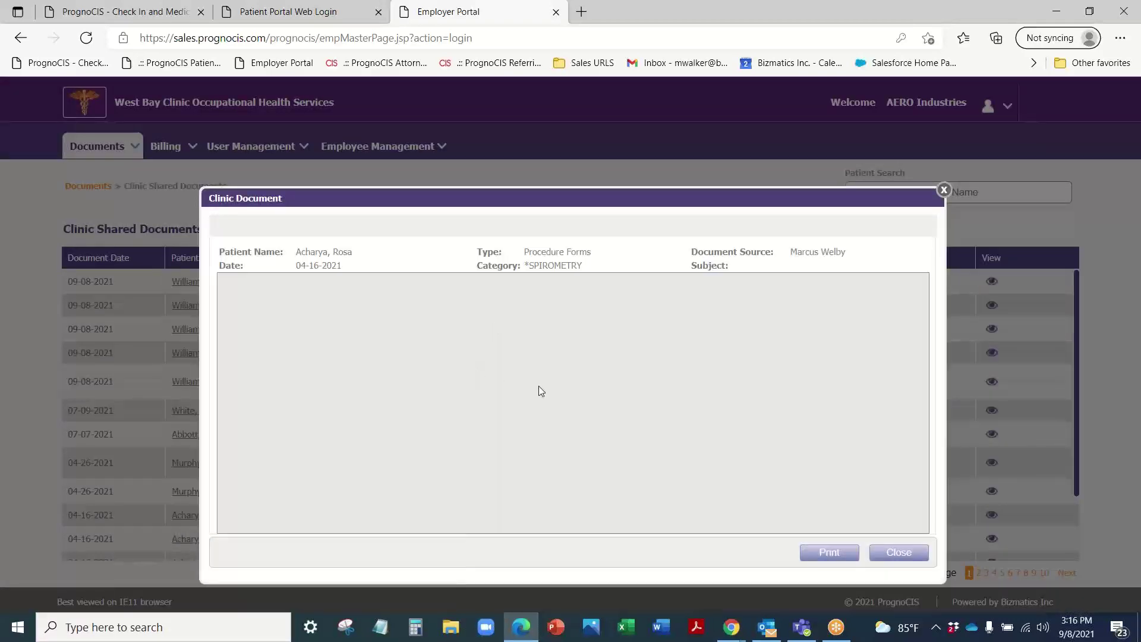
scroll(640, 372, "down", 5)
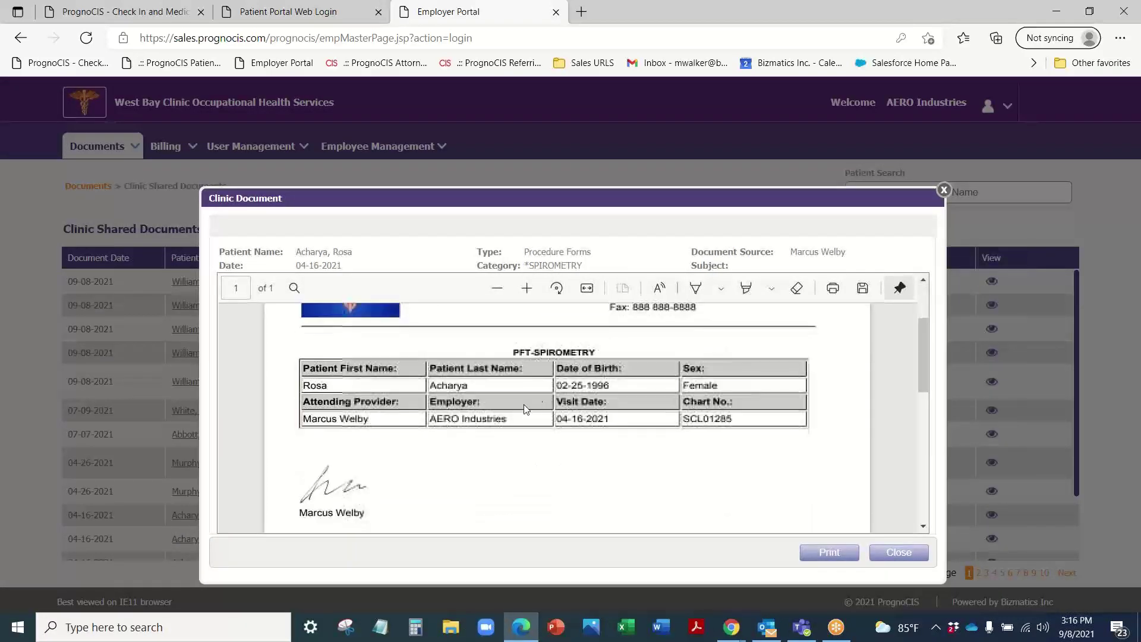
scroll(640, 372, "up", 5)
left_click(944, 190)
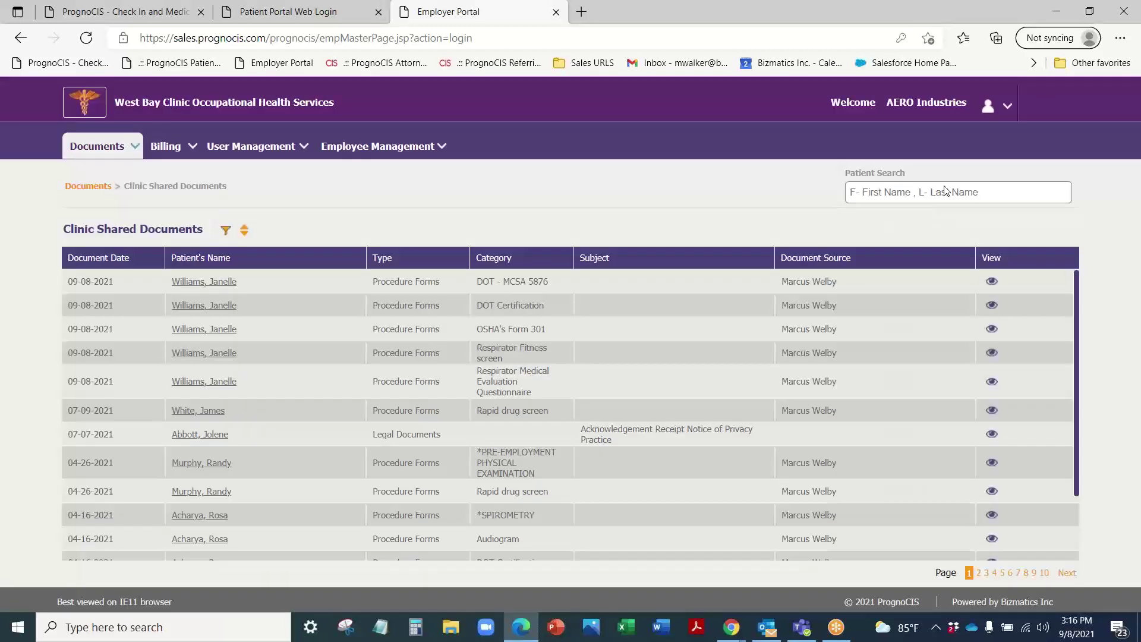
left_click(993, 283)
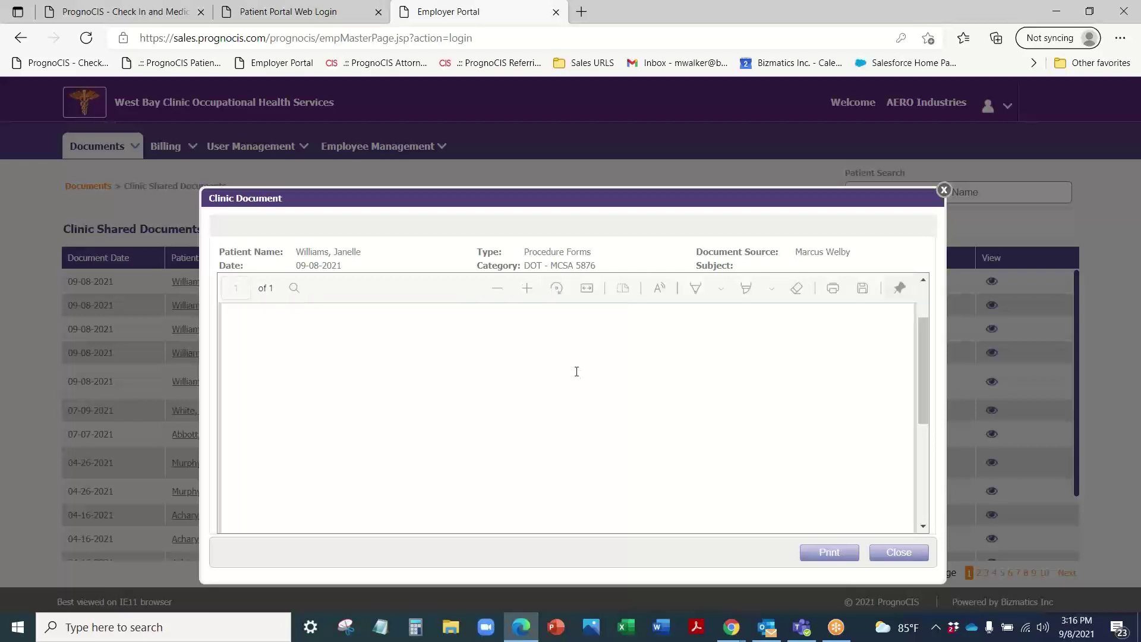
scroll(576, 372, "up", 10)
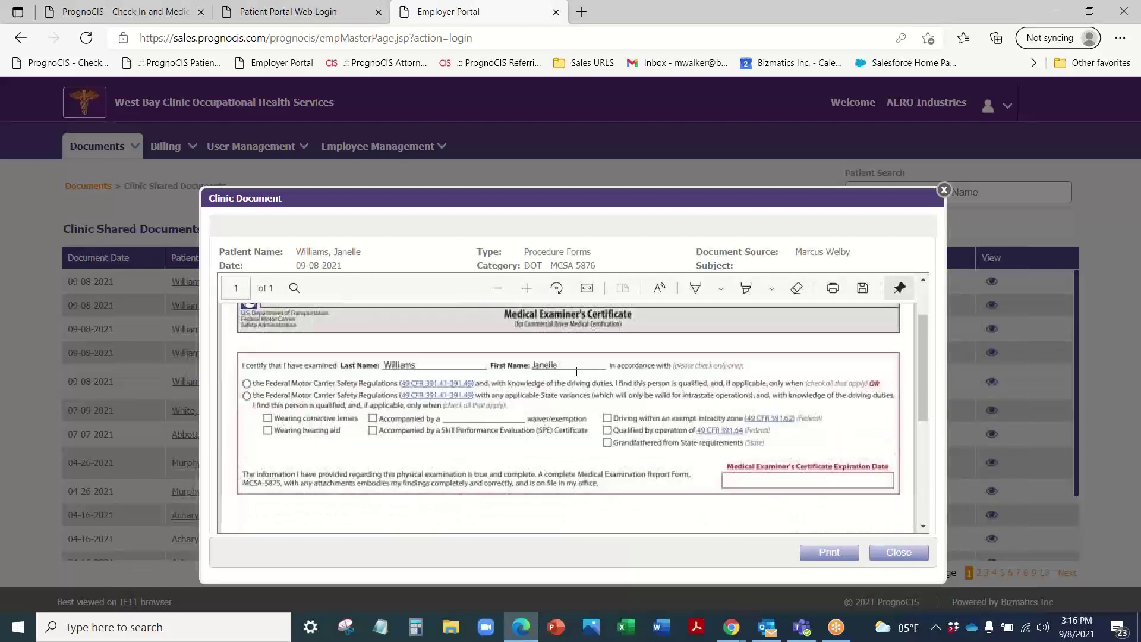
scroll(577, 371, "down", 1)
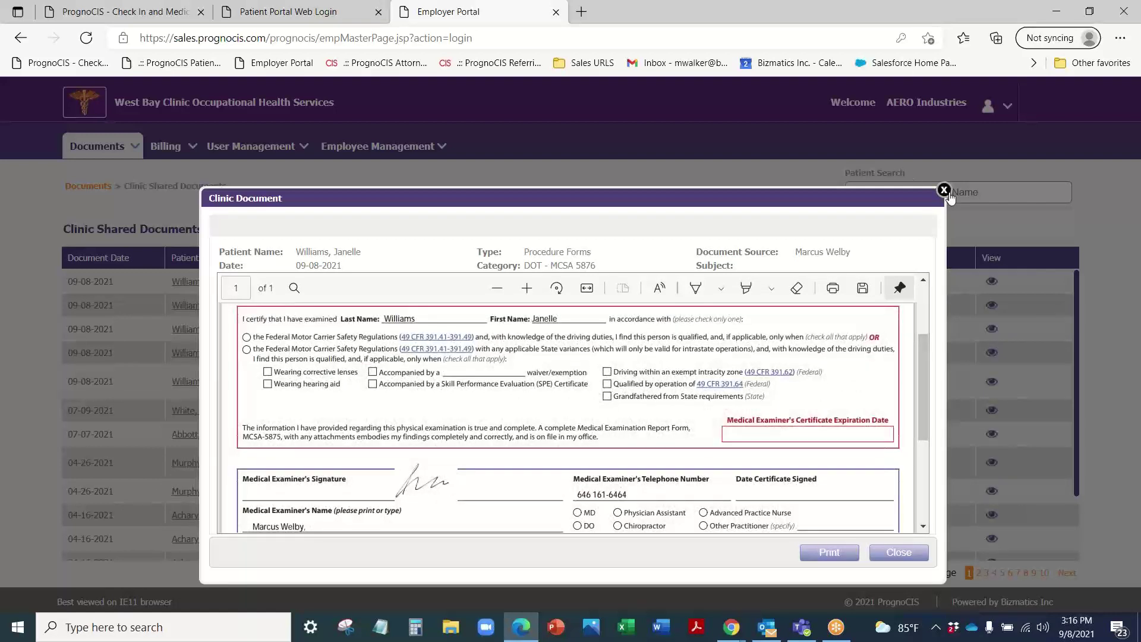
left_click(945, 190)
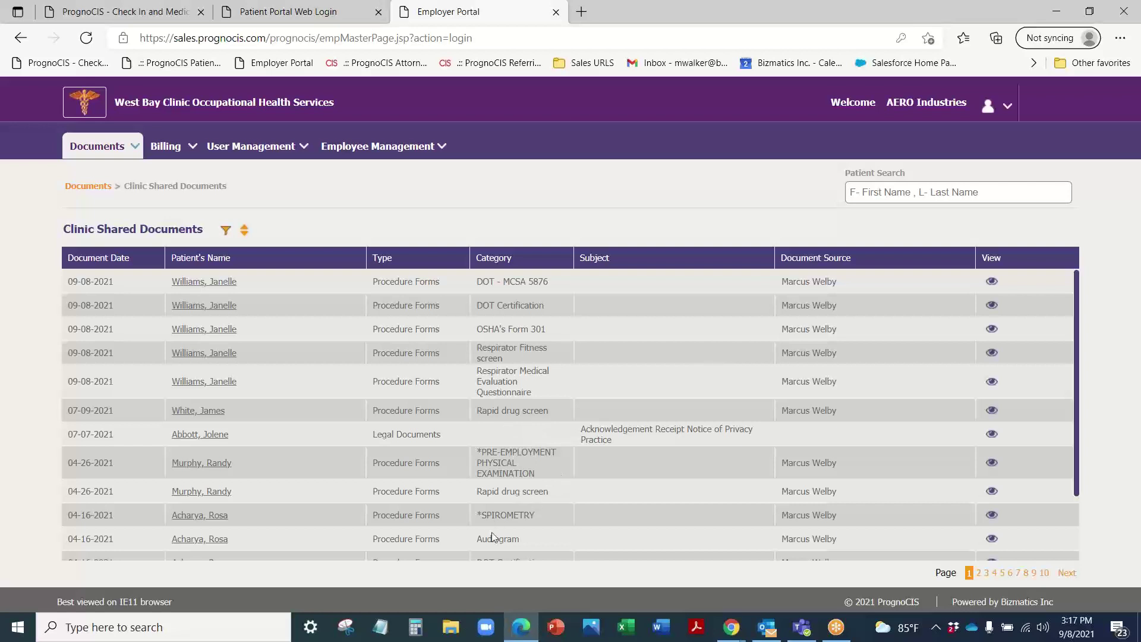
Step: Filter shared documents by From Date 09-03-2019 to 09-08-2021, then switch to ProCheckIn
scroll(511, 476, "down", 1)
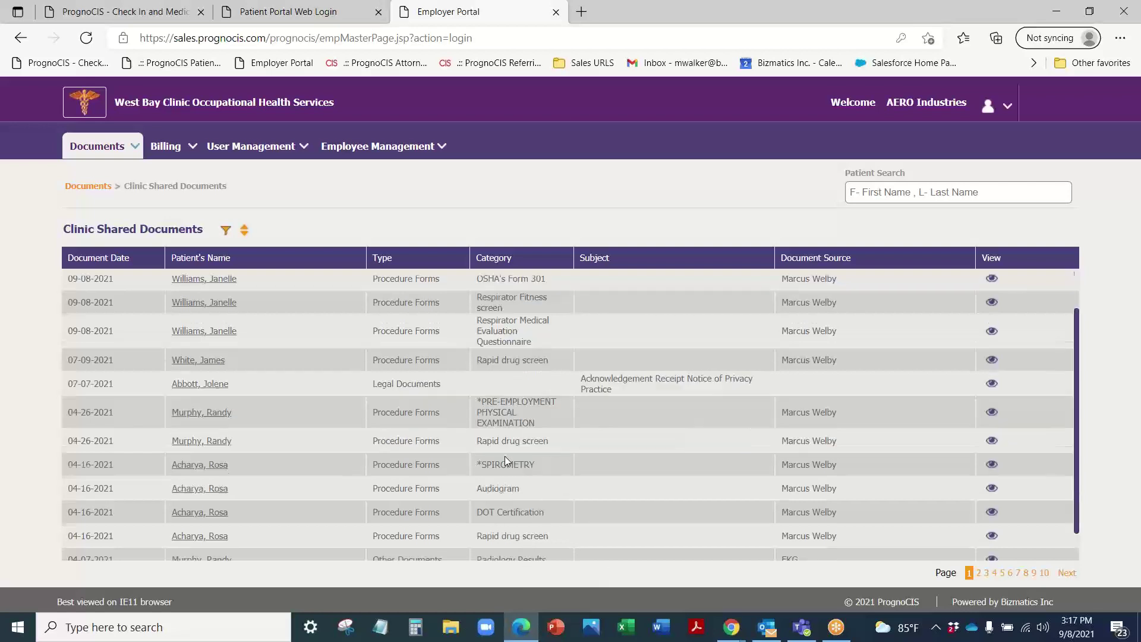
scroll(504, 455, "down", 1)
scroll(416, 422, "up", 2)
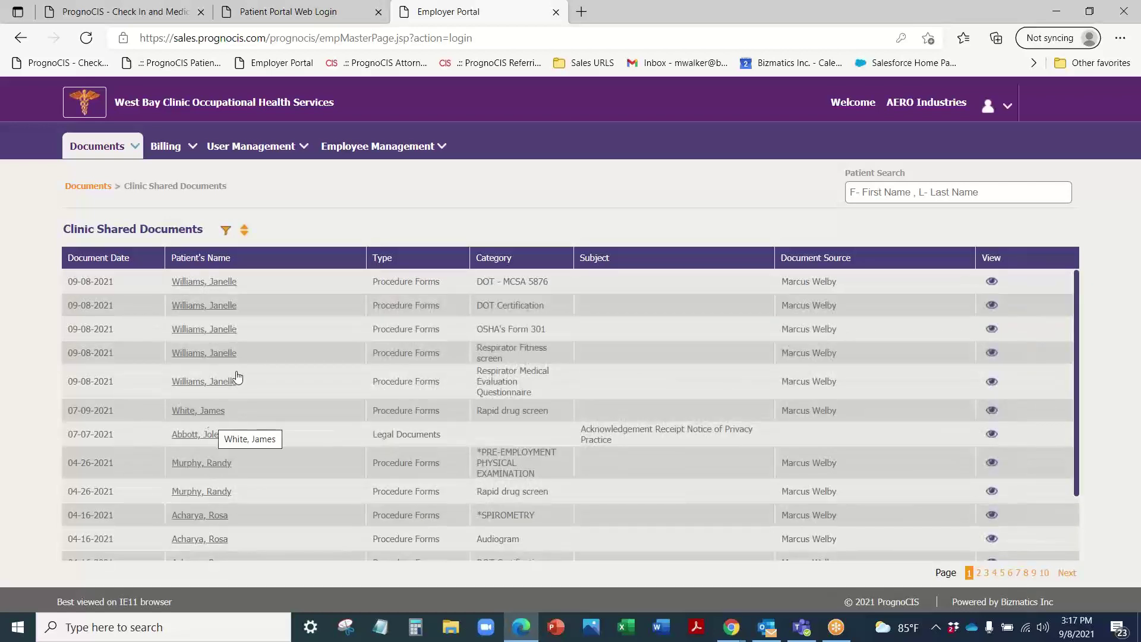
left_click(226, 230)
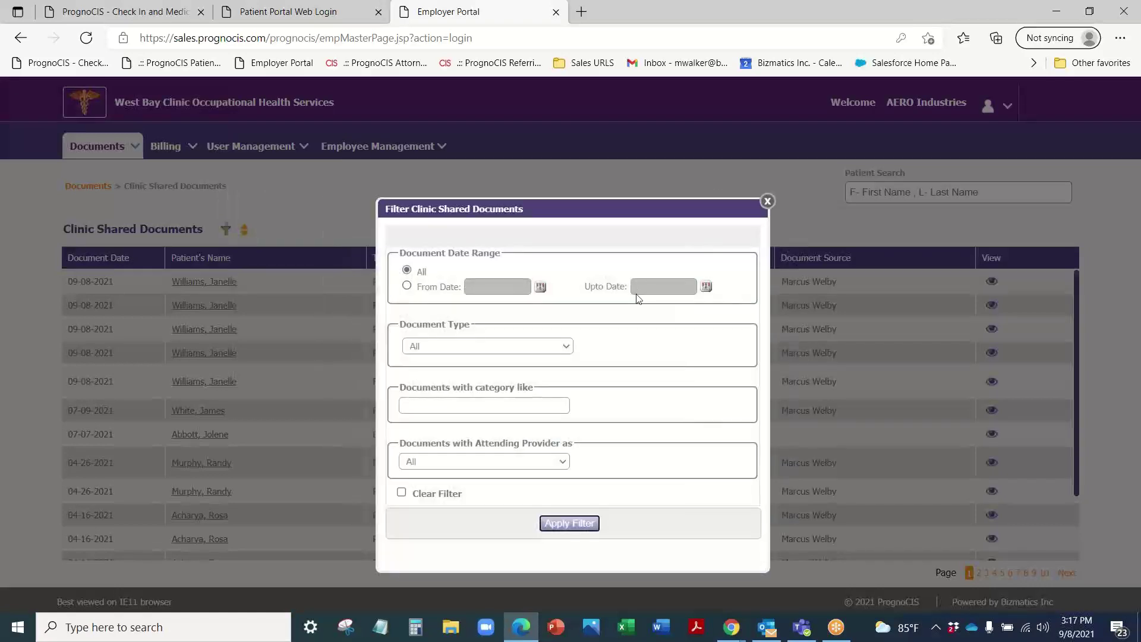
left_click(407, 286)
left_click(541, 288)
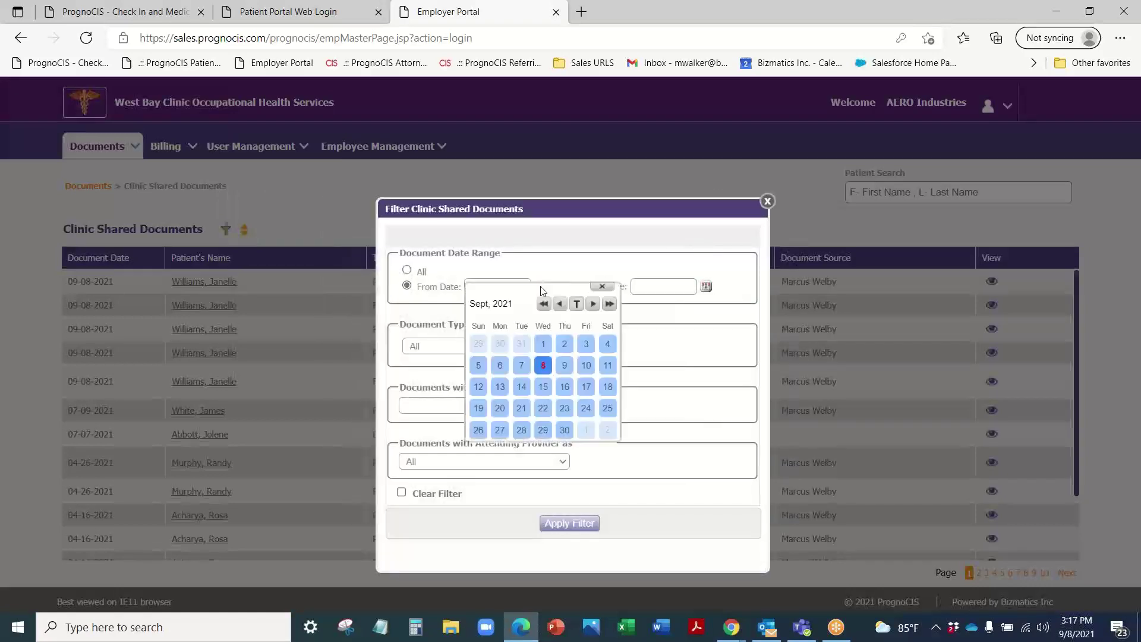
left_click(544, 304)
left_click(544, 304)
left_click(521, 343)
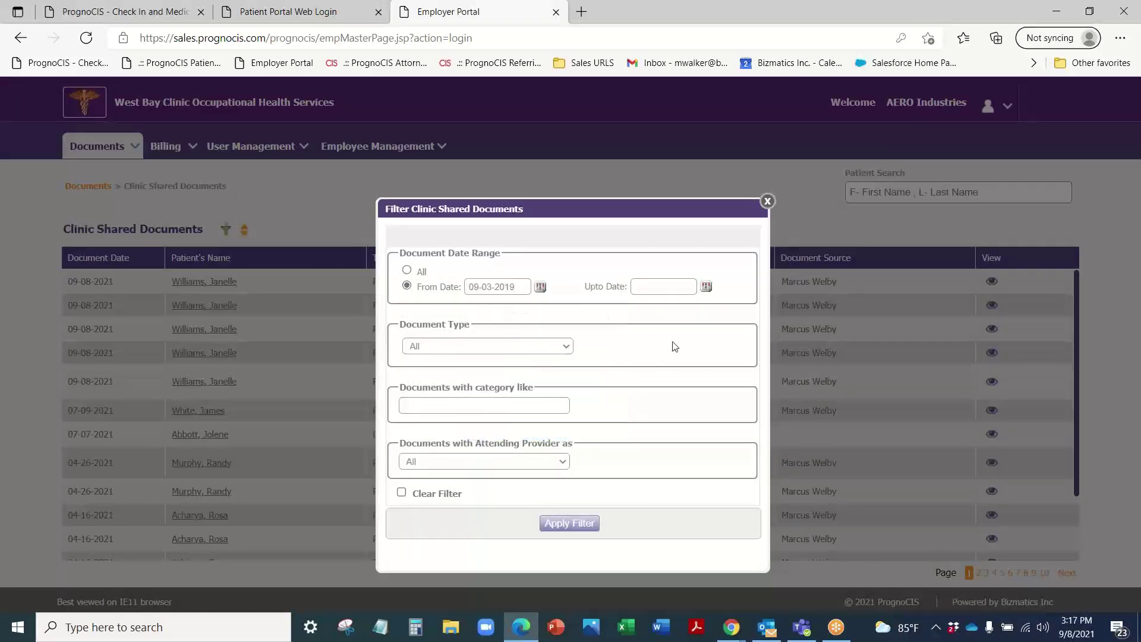
left_click(706, 287)
left_click(660, 359)
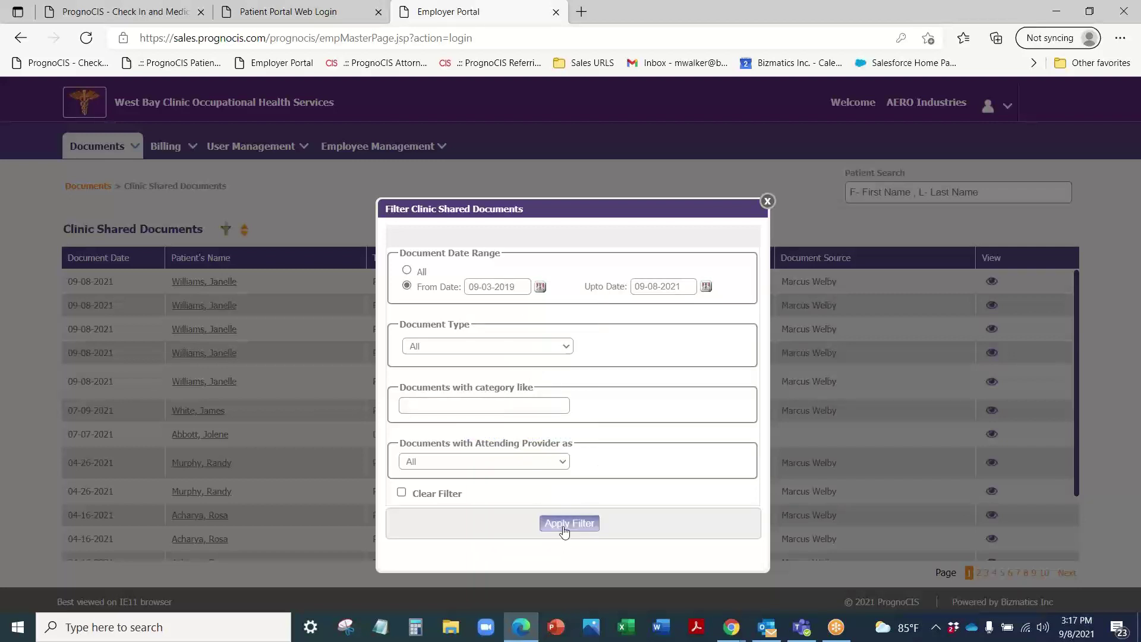
left_click(569, 523)
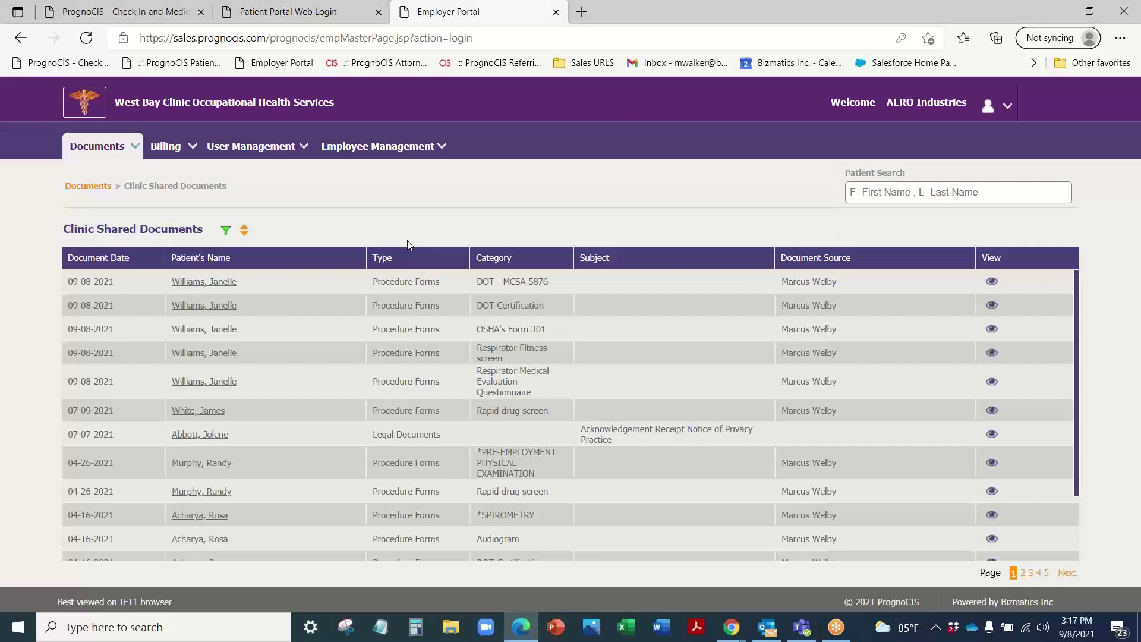
left_click(178, 12)
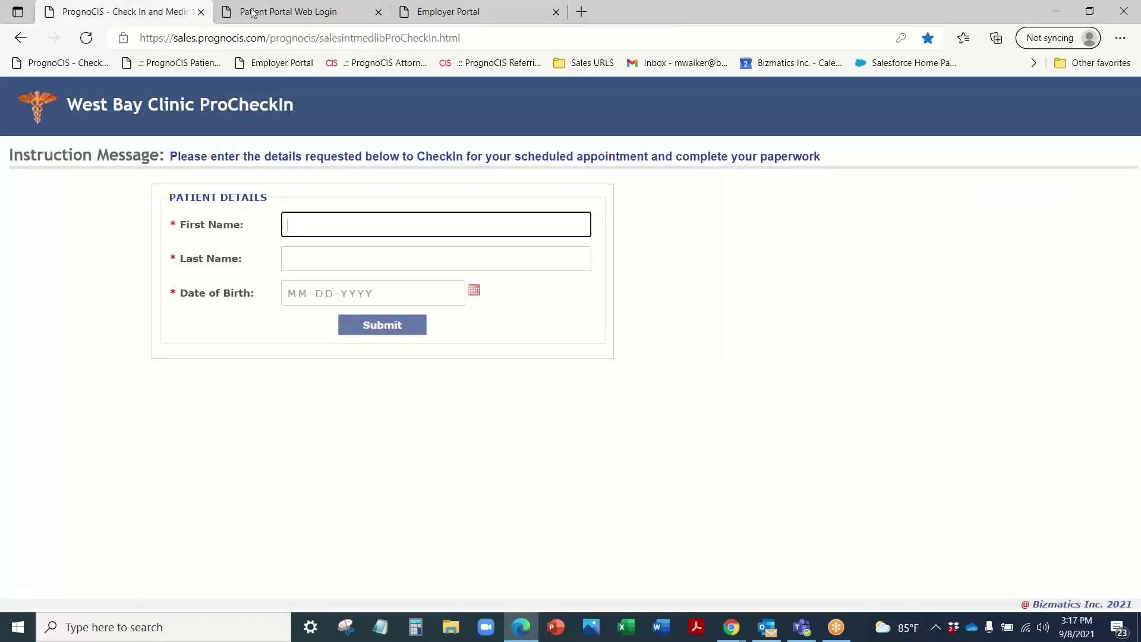
Step: Log in to the Patient Portal web login with the saved patient credentials
left_click(260, 8)
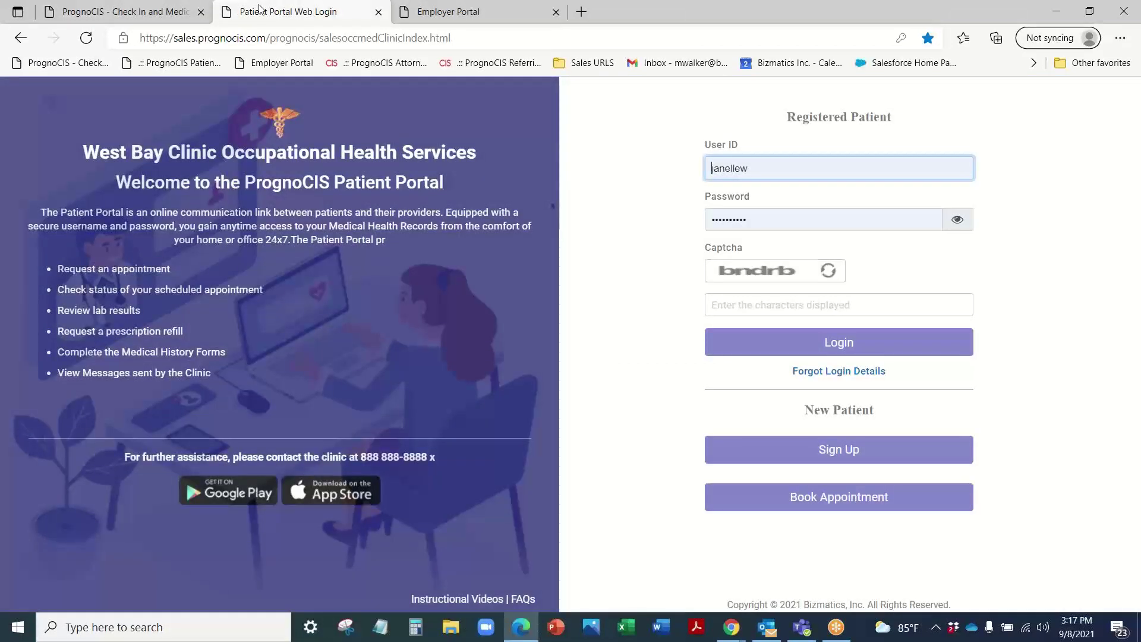
left_click(830, 342)
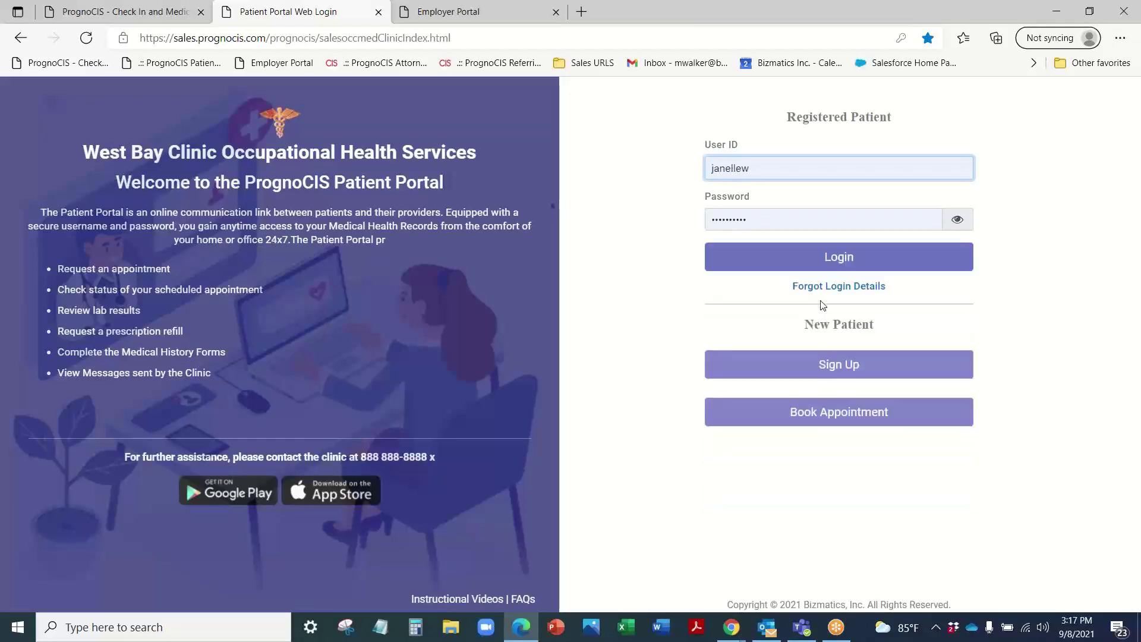
left_click(854, 254)
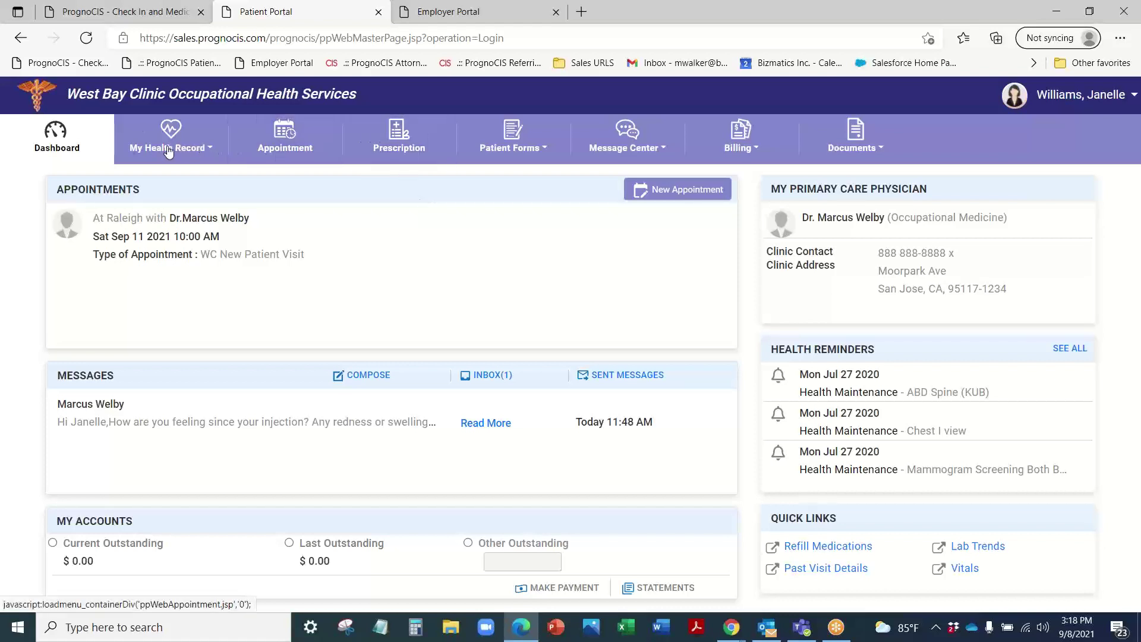
Step: View the Initial Intake Form from the patient forms list, then return to the dashboard
left_click(533, 155)
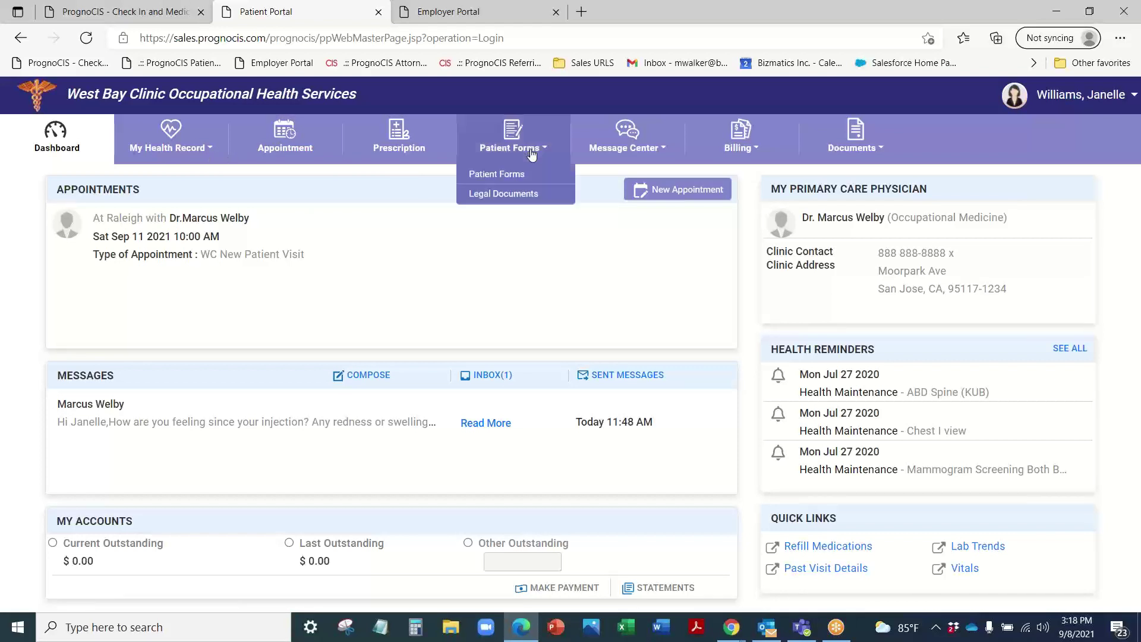
left_click(507, 177)
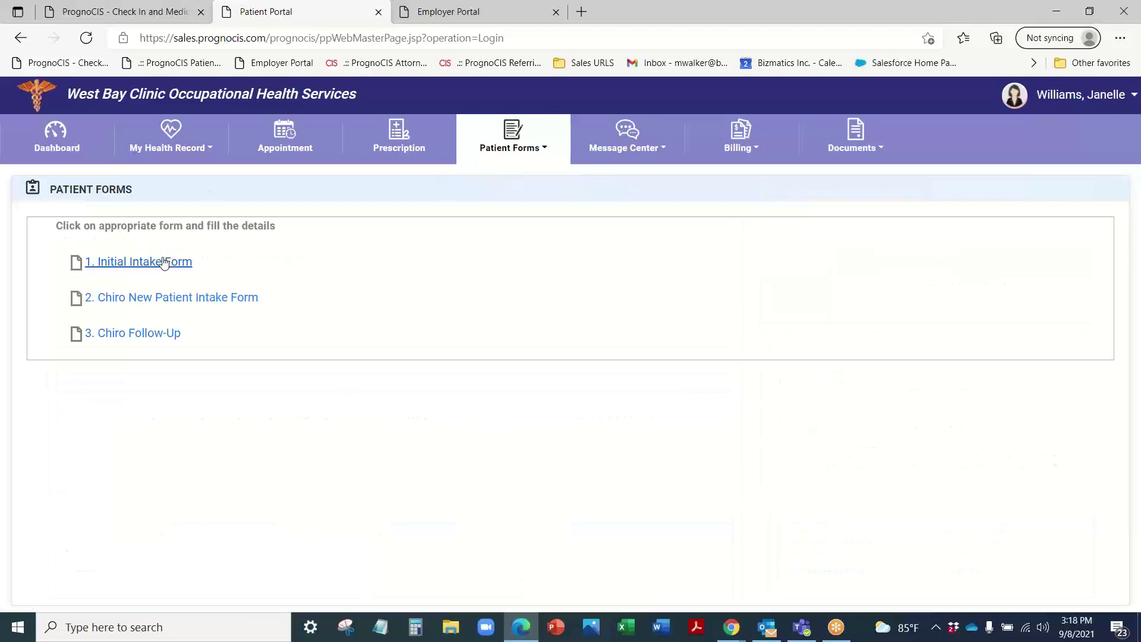
left_click(167, 262)
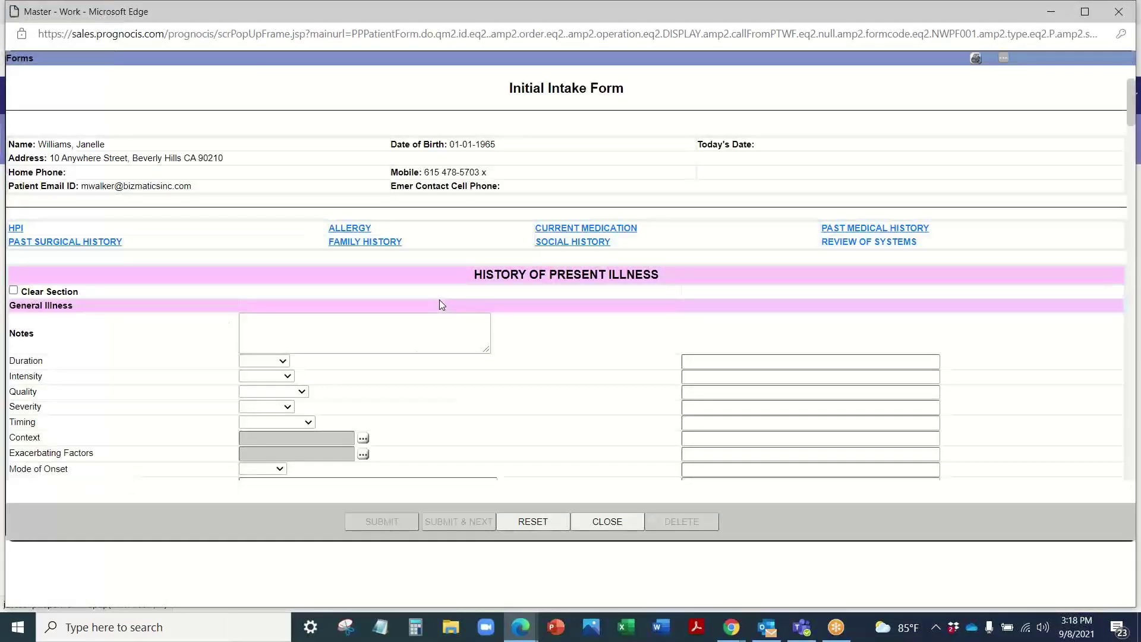
scroll(357, 237, "down", 2)
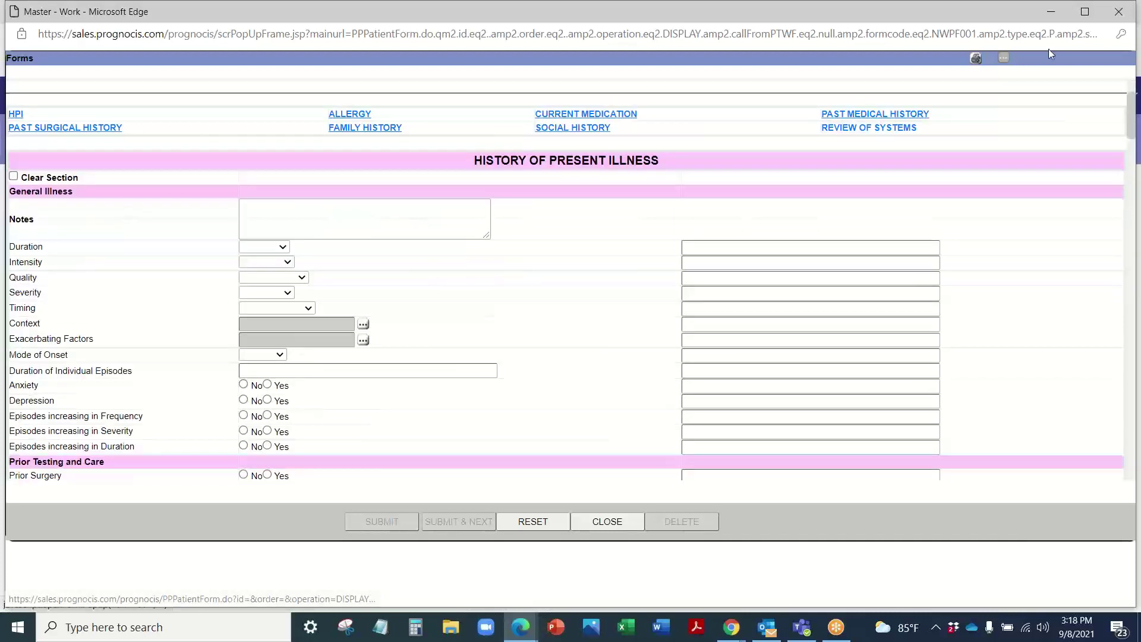
left_click(1119, 11)
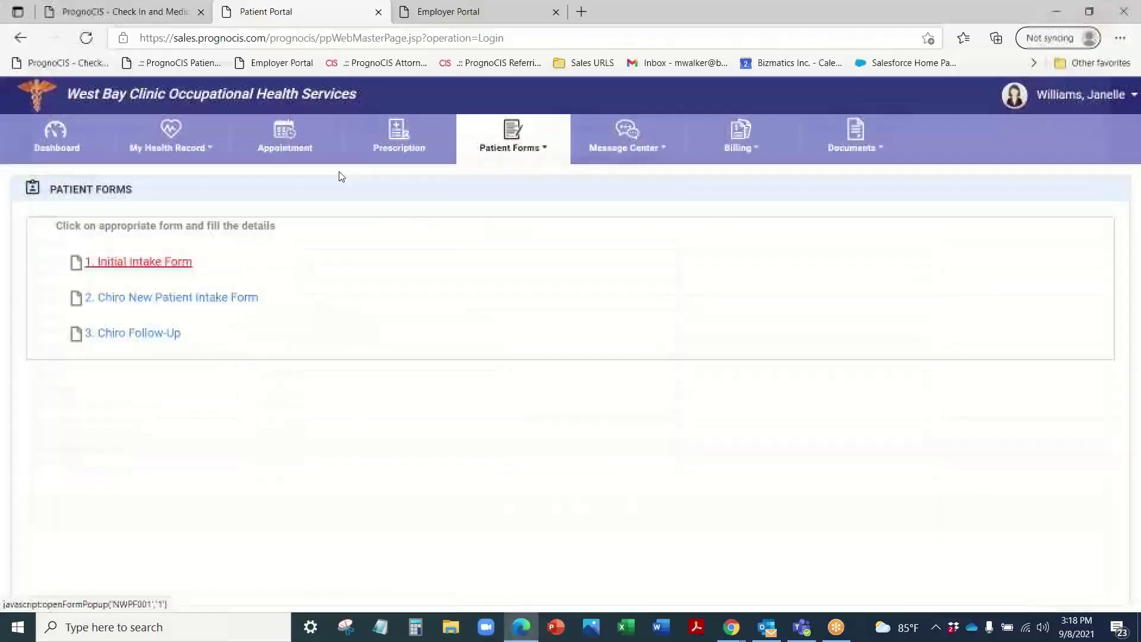
left_click(33, 140)
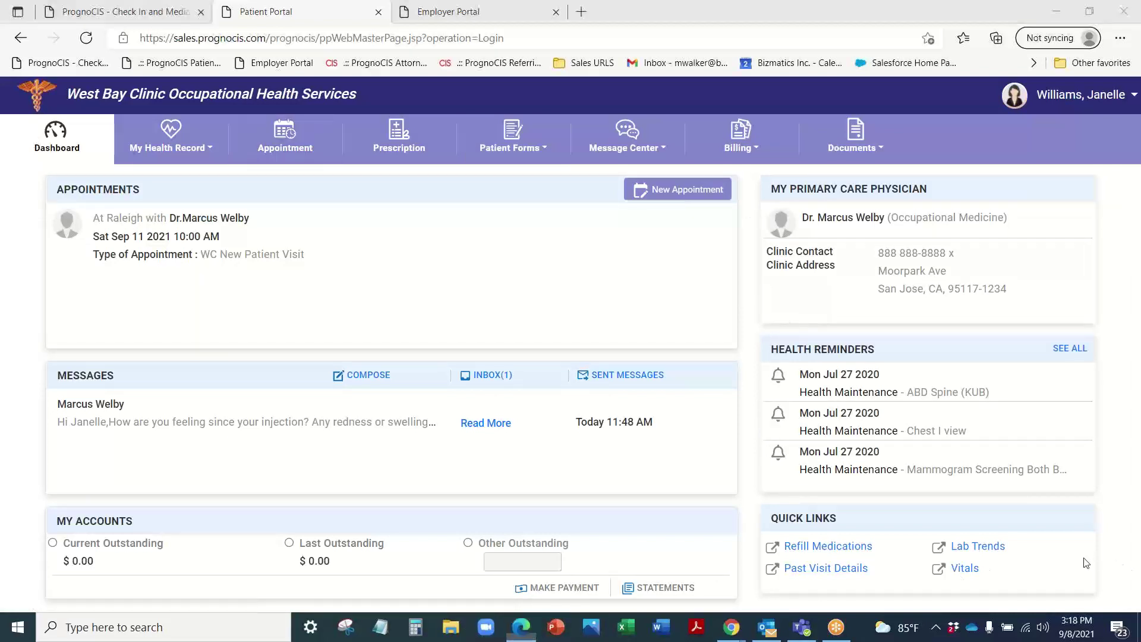
Step: Open the Laceration Care handout under My Health Record > Education and scroll through it
left_click(202, 148)
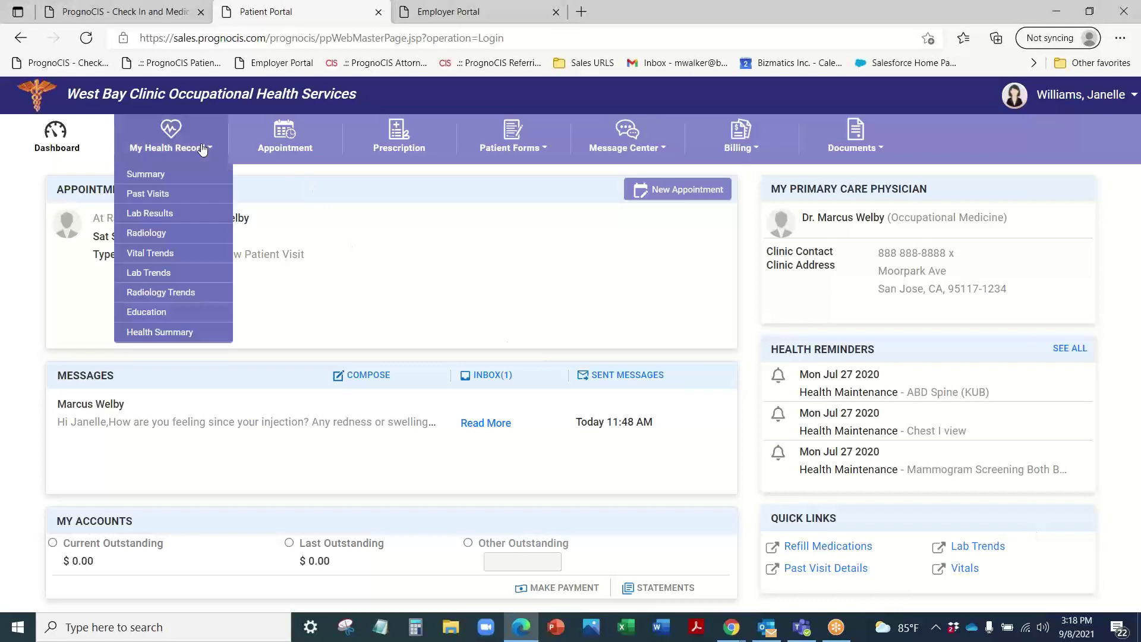
left_click(158, 312)
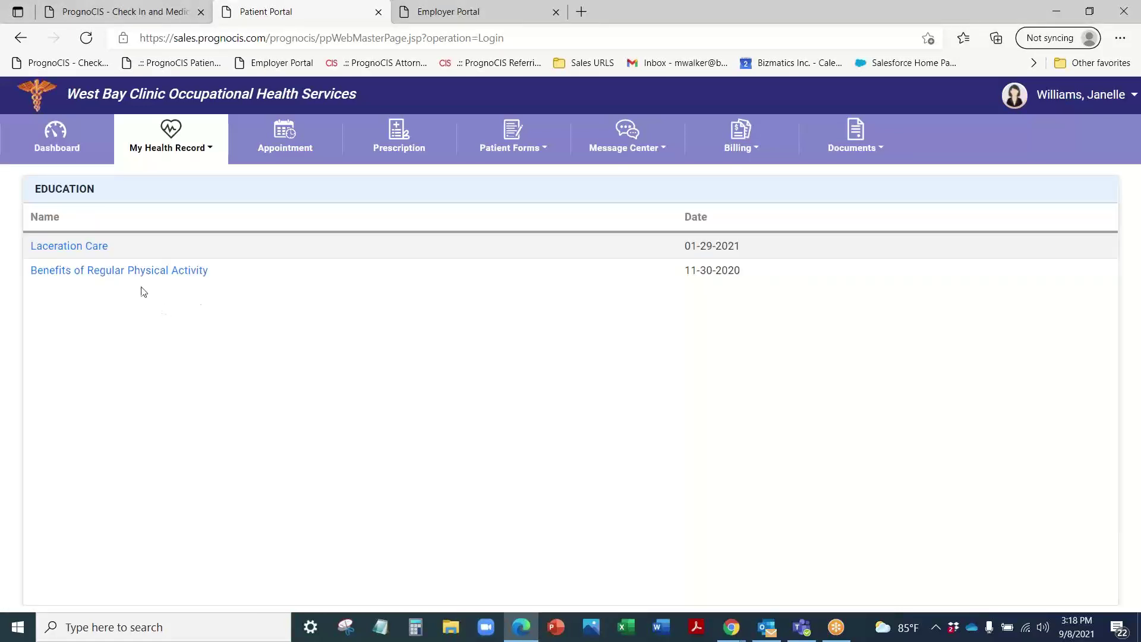
left_click(52, 246)
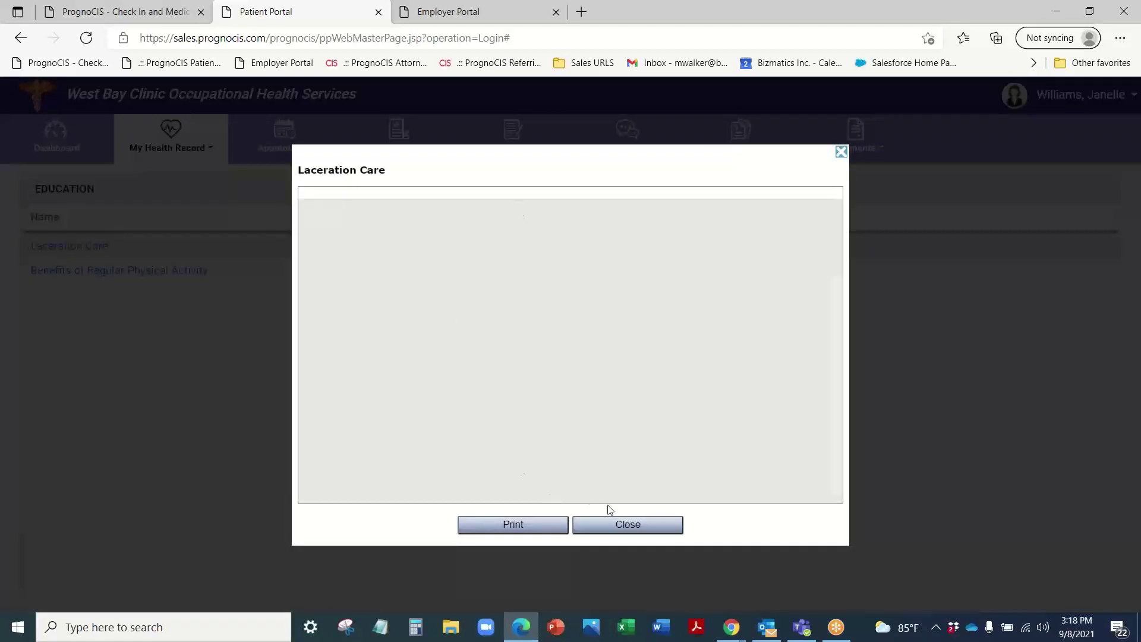
left_click(661, 532)
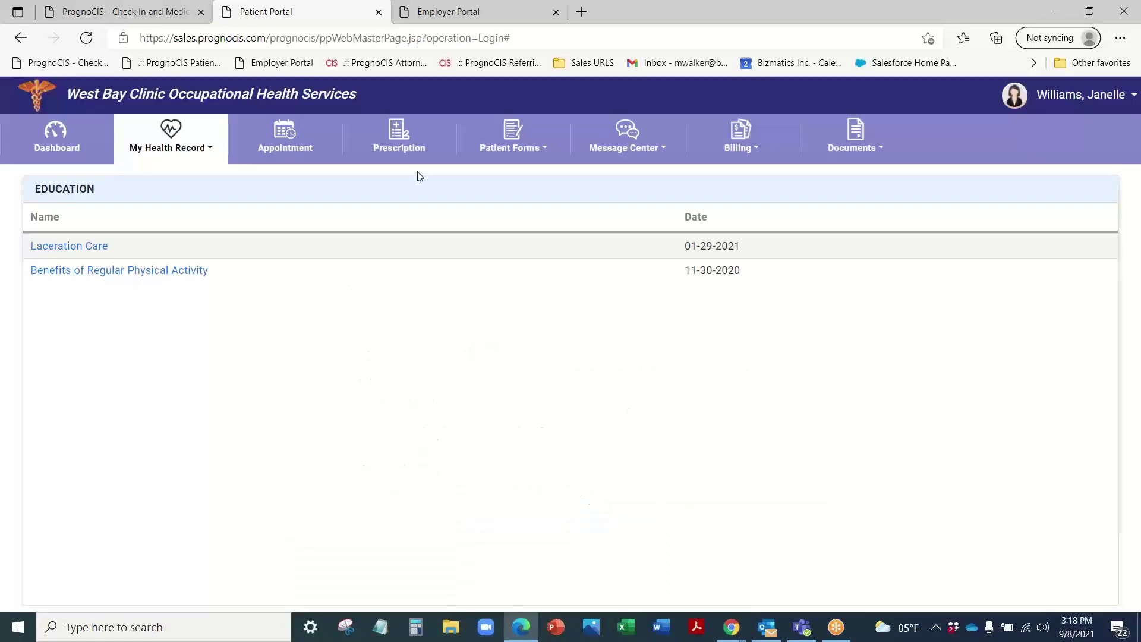
left_click(55, 146)
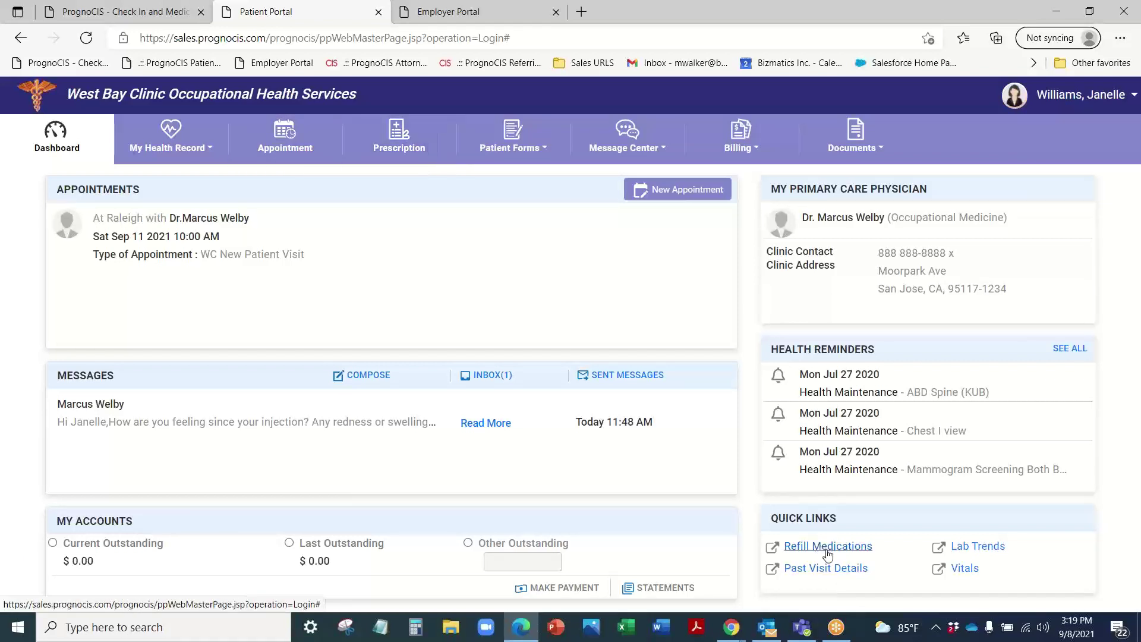
left_click(186, 151)
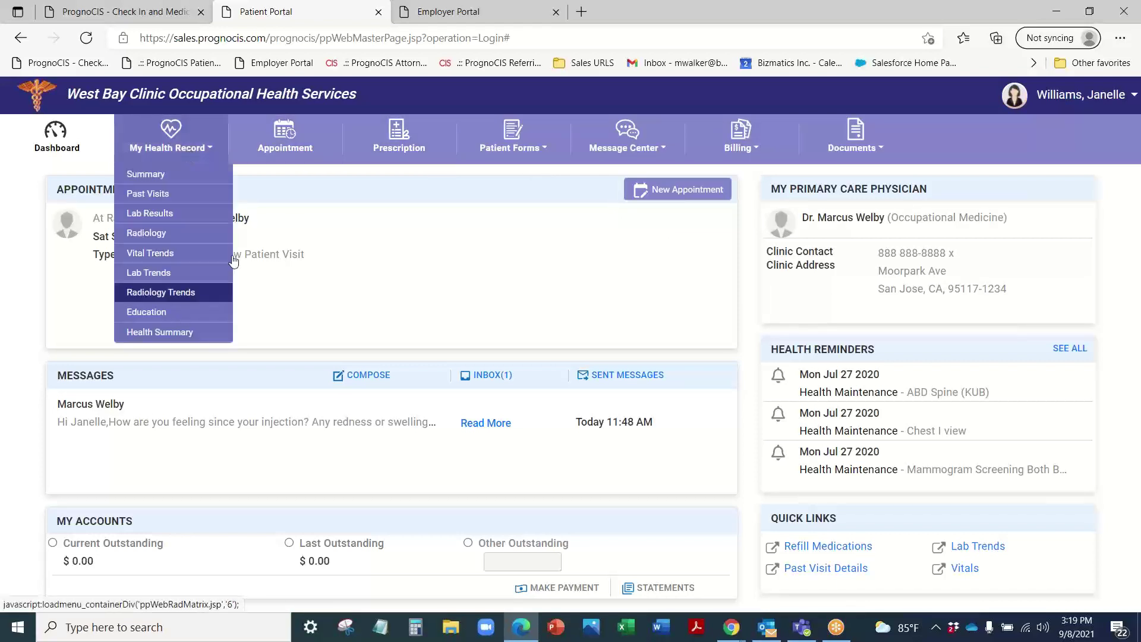
left_click(159, 316)
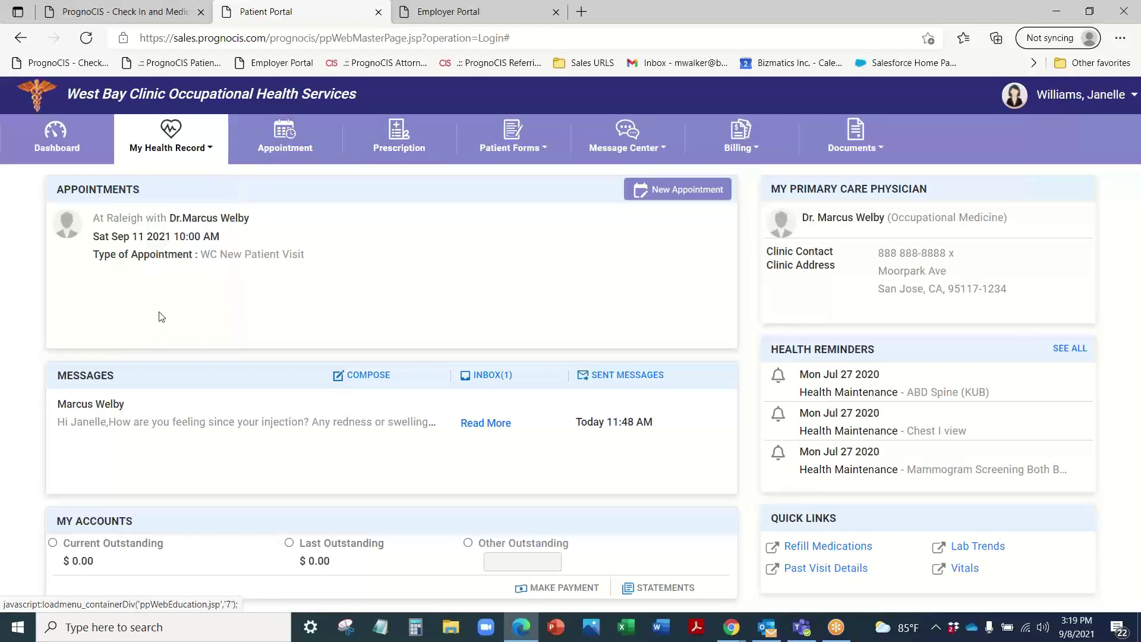
left_click(67, 248)
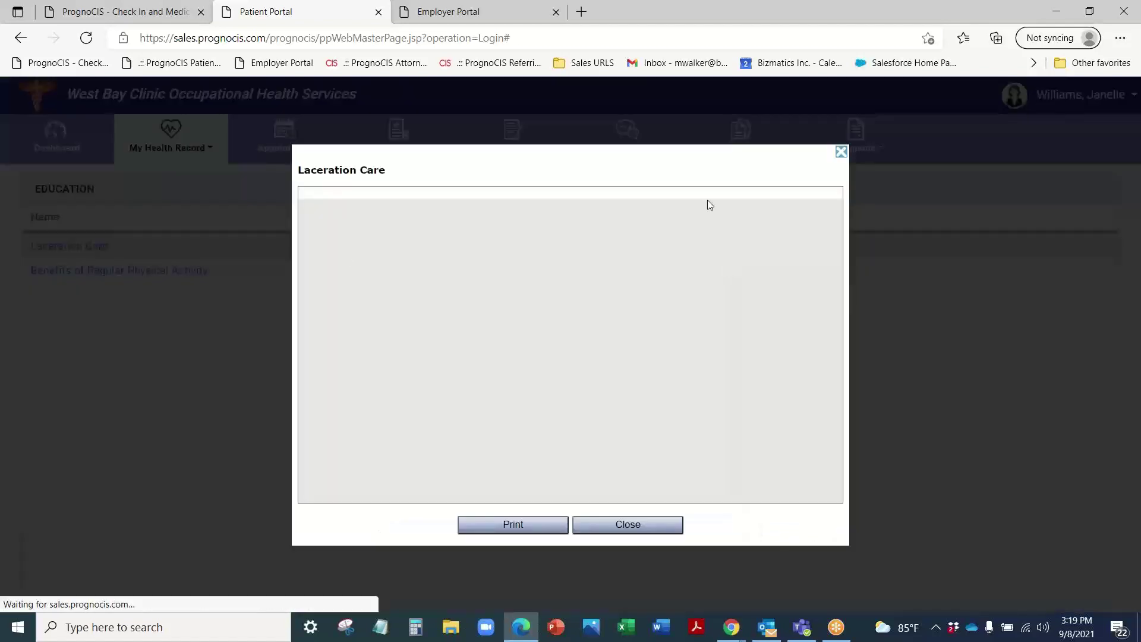
scroll(608, 285, "down", 10)
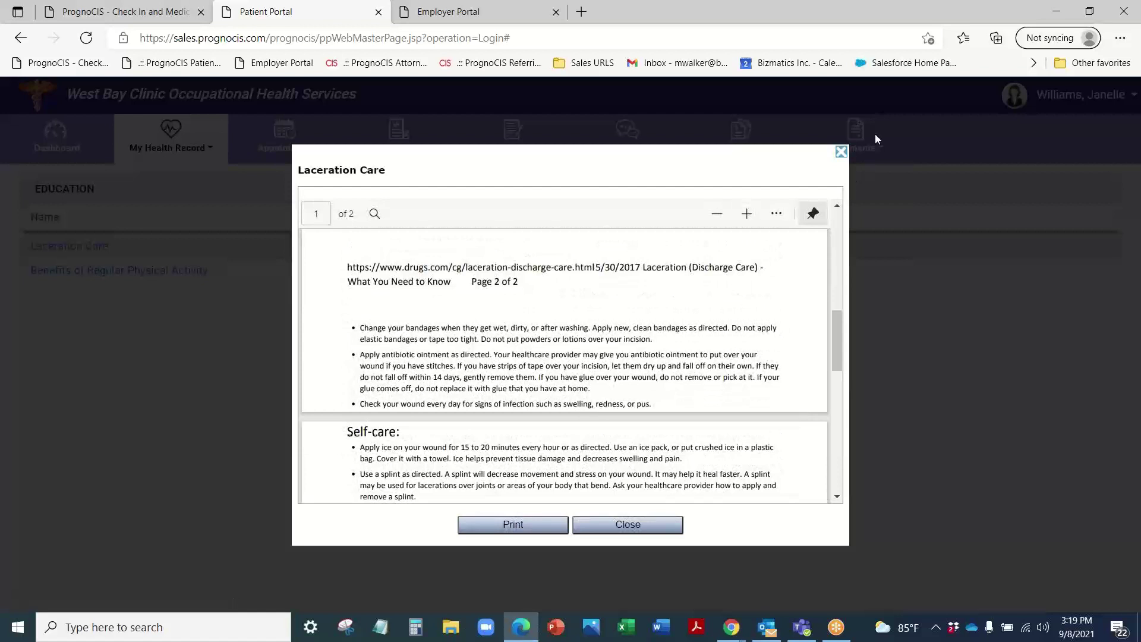
left_click(841, 152)
left_click(46, 147)
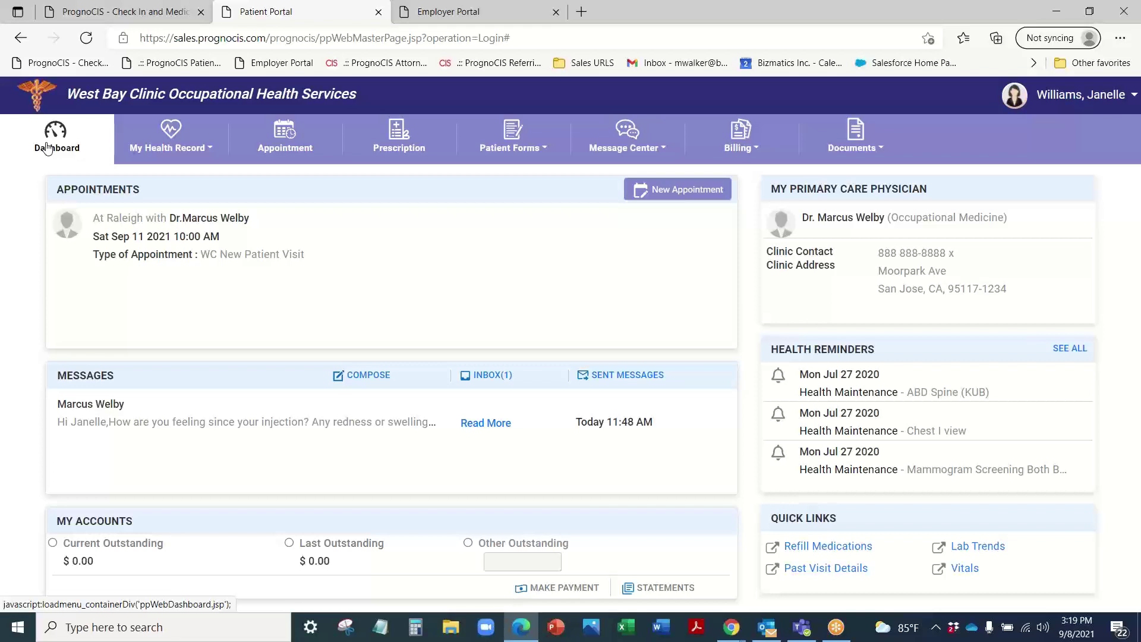
left_click(538, 144)
left_click(506, 174)
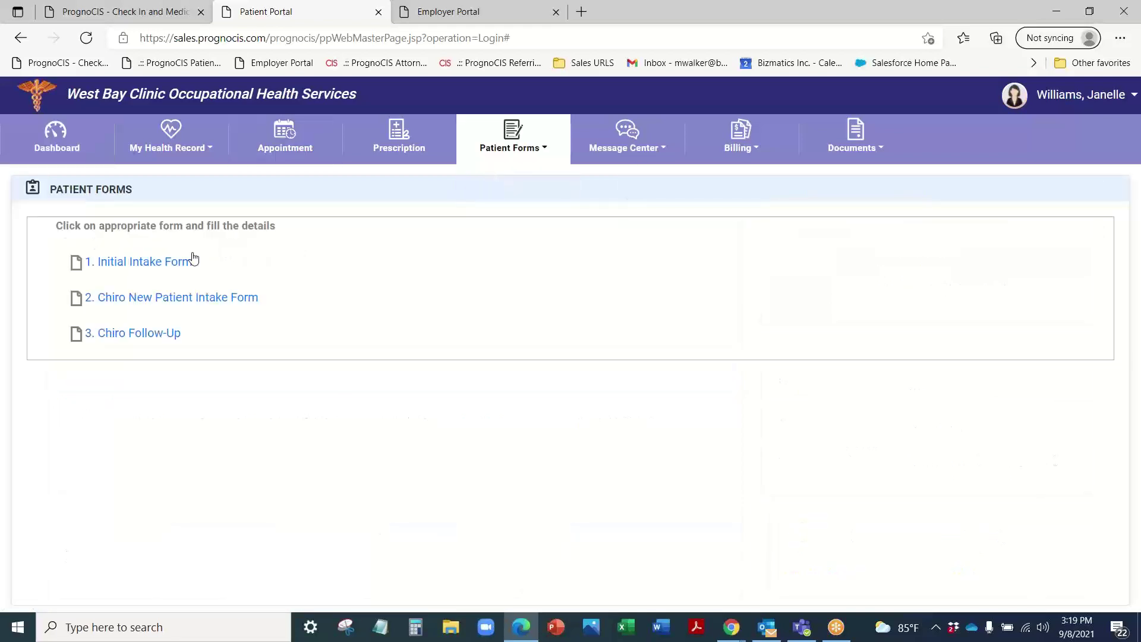
left_click(107, 260)
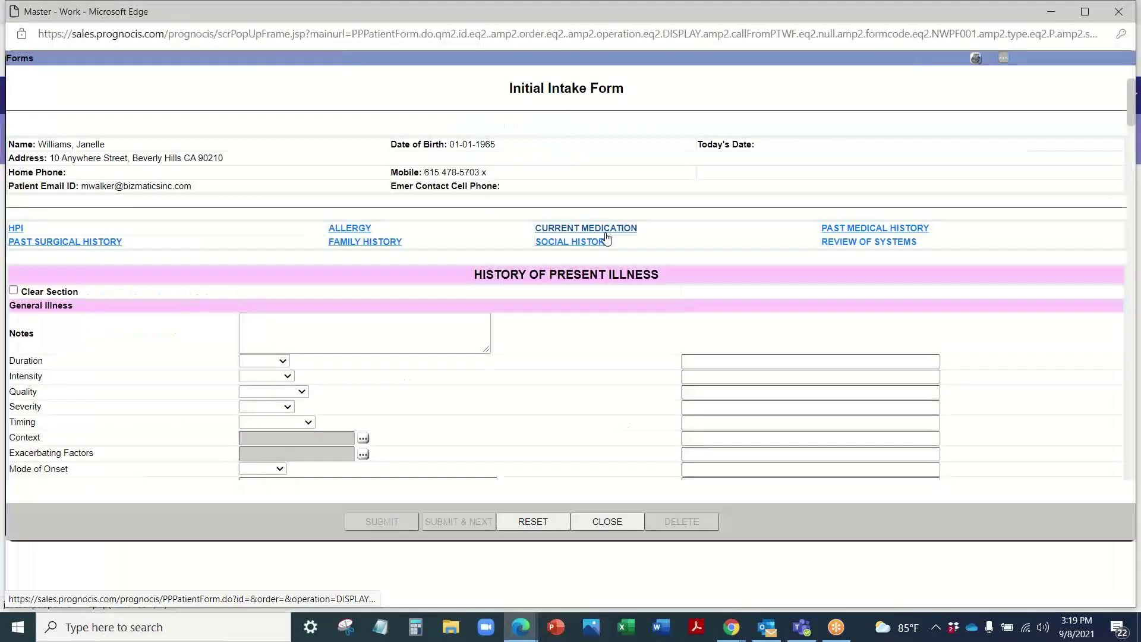
left_click(1119, 11)
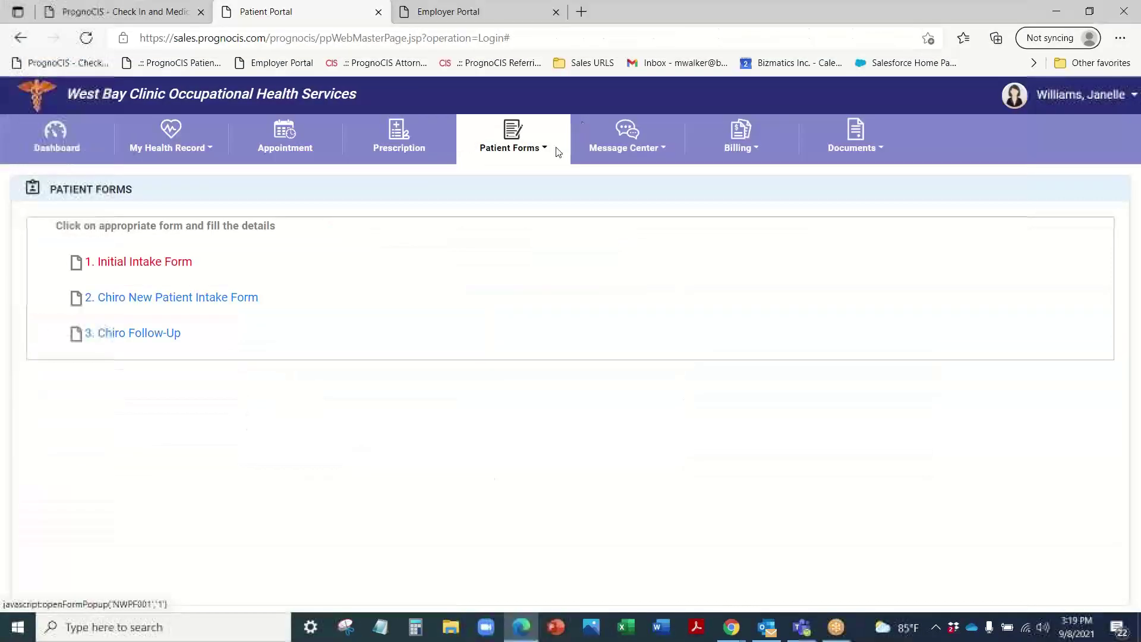
left_click(526, 154)
left_click(504, 194)
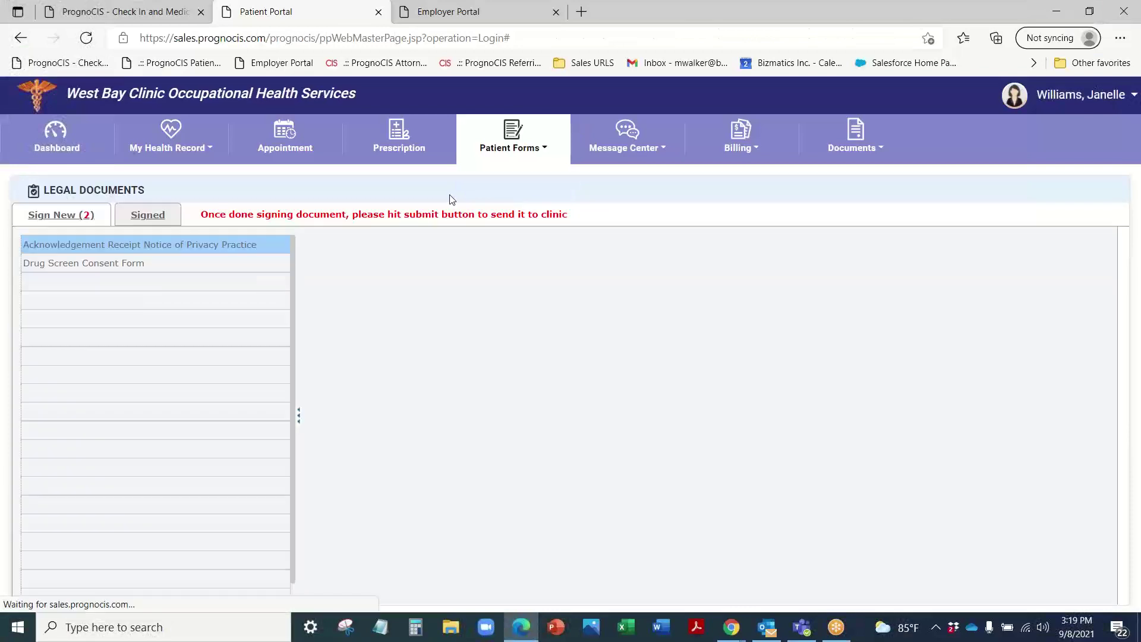
scroll(569, 448, "down", 12)
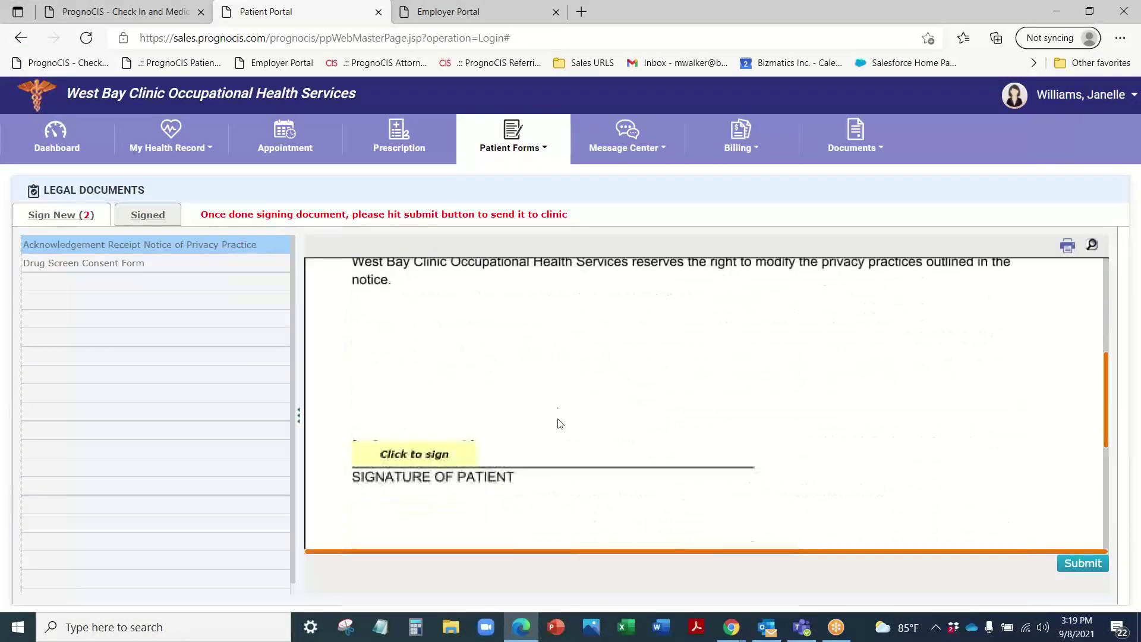
left_click(409, 374)
mouse_move(550, 334)
left_mouse_down()
mouse_move(538, 357)
mouse_move(716, 394)
mouse_move(721, 382)
left_mouse_up()
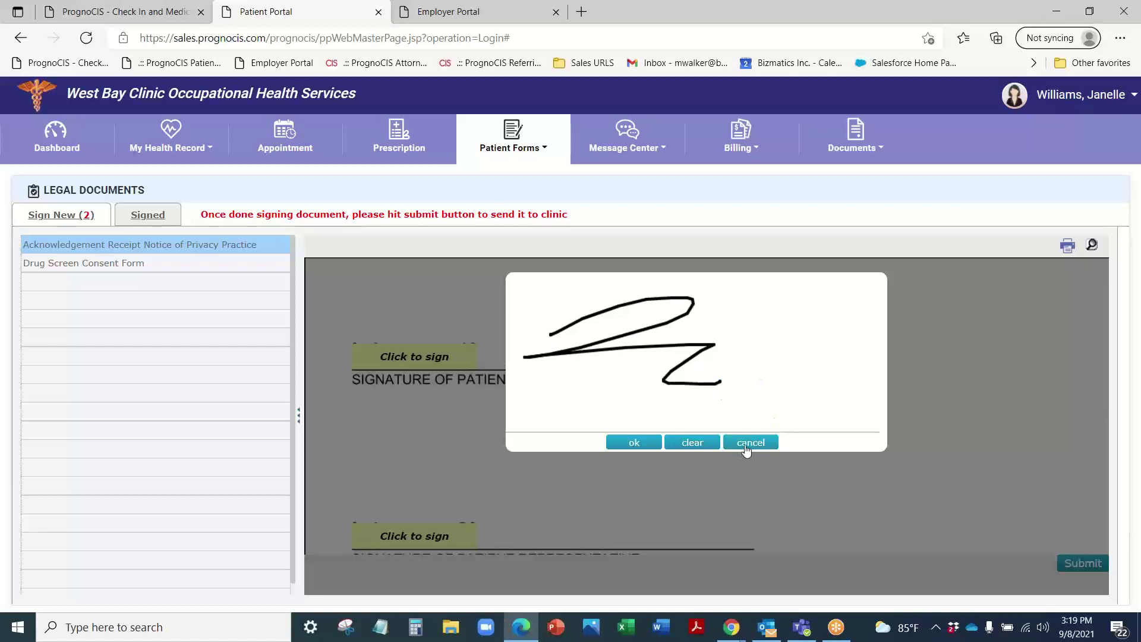
left_click(750, 443)
scroll(432, 396, "up", 12)
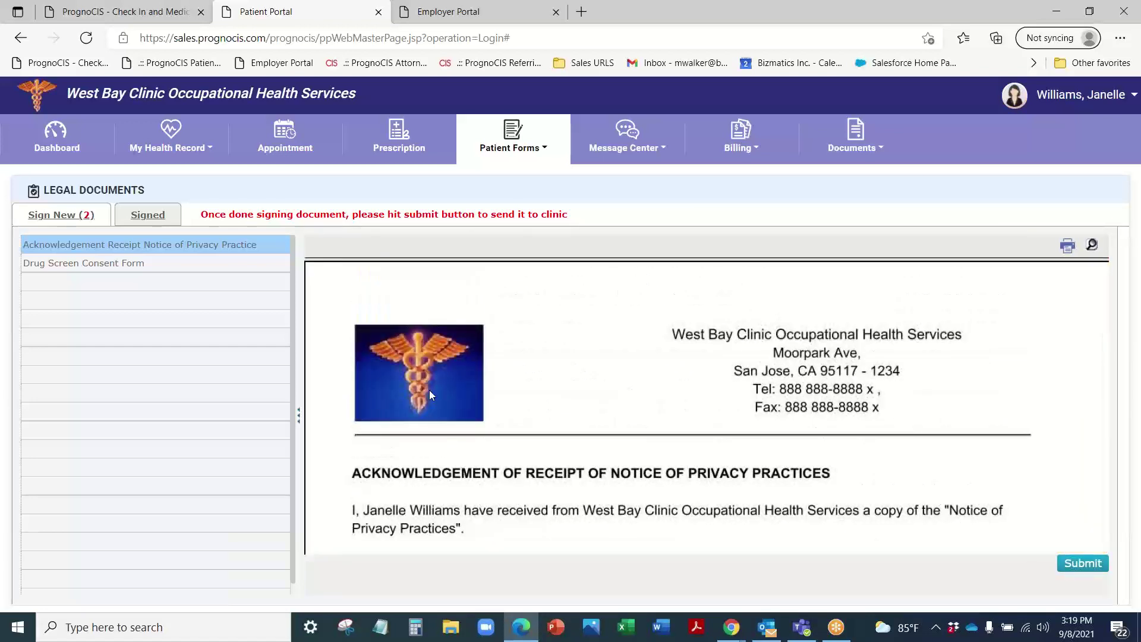
left_click(77, 141)
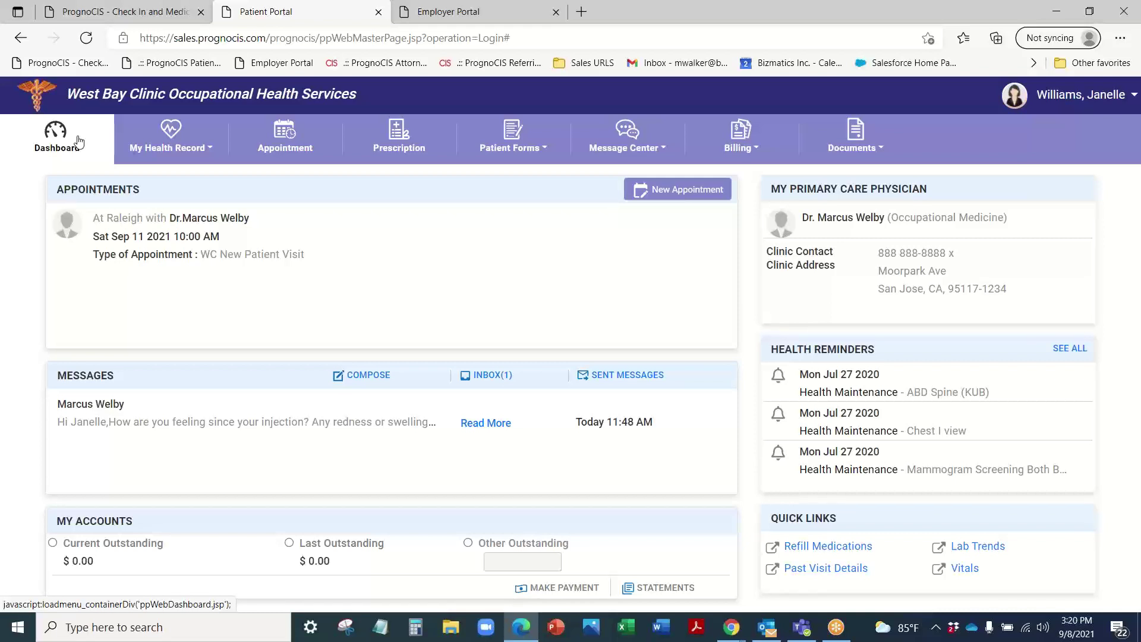
Step: Check the patient in on ProCheckIn with their first name, last name and date of birth
left_click(119, 10)
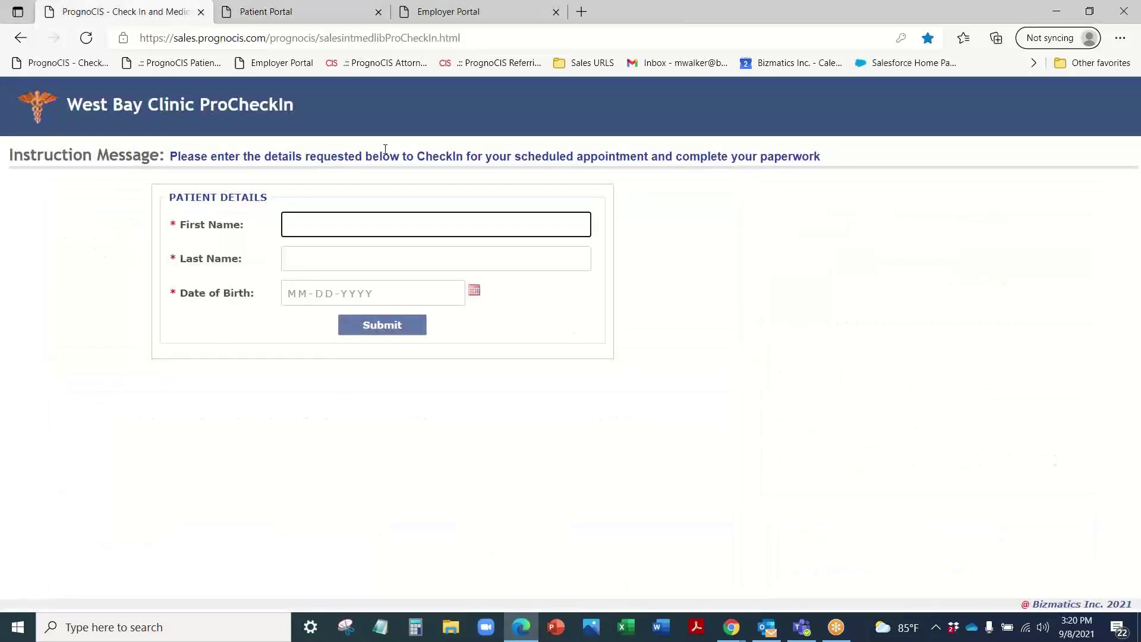
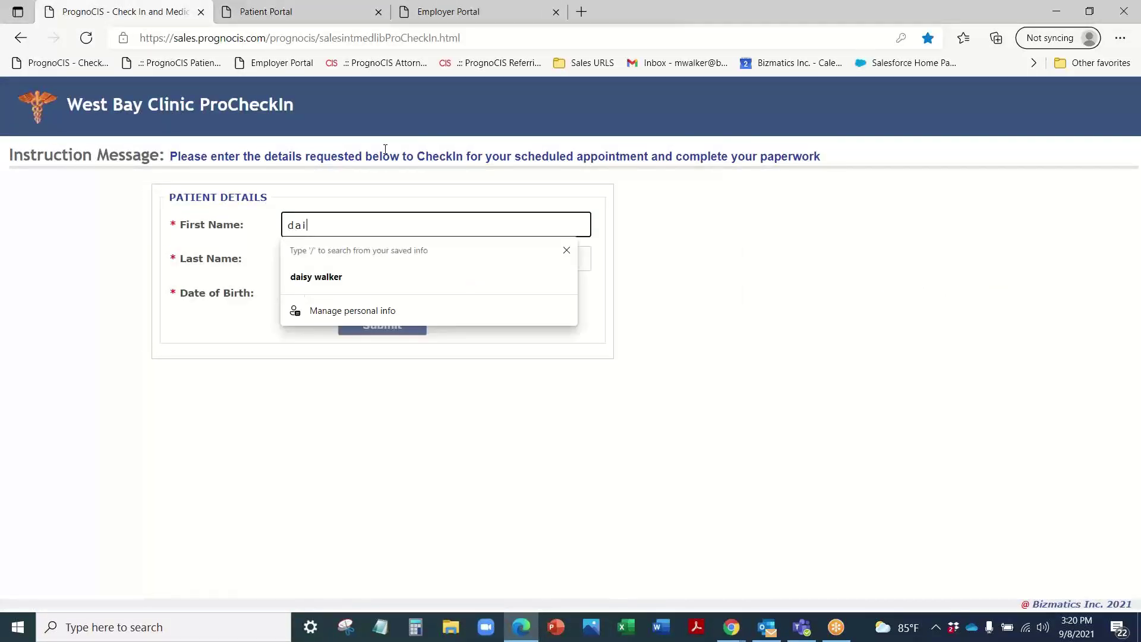
key("Tab")
key("Tab")
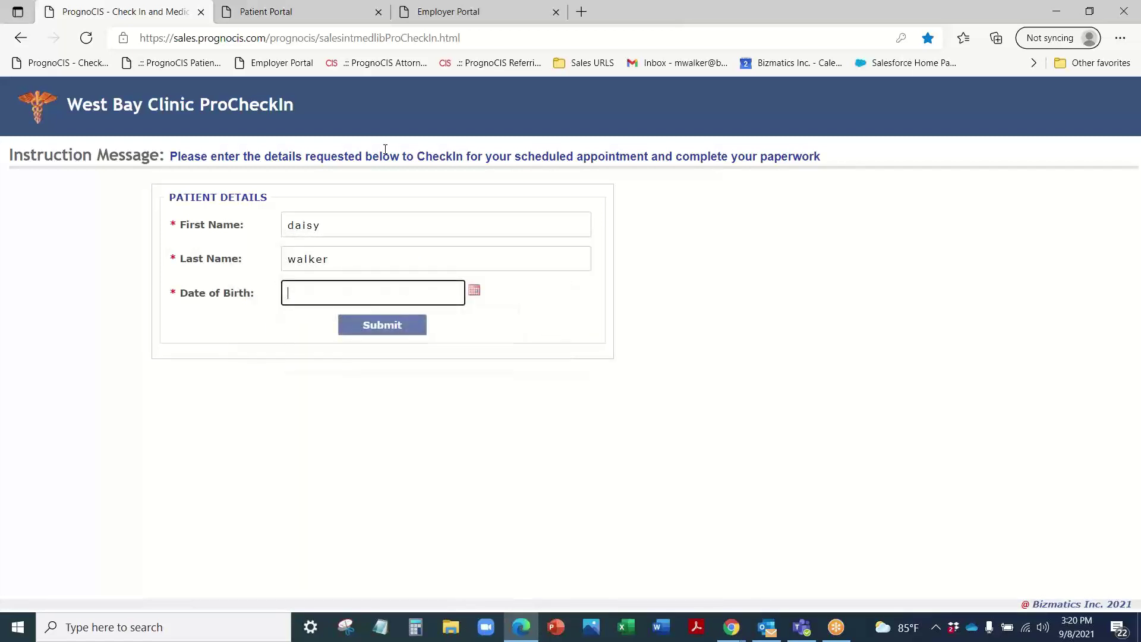
type("01-01-1965")
key("Return")
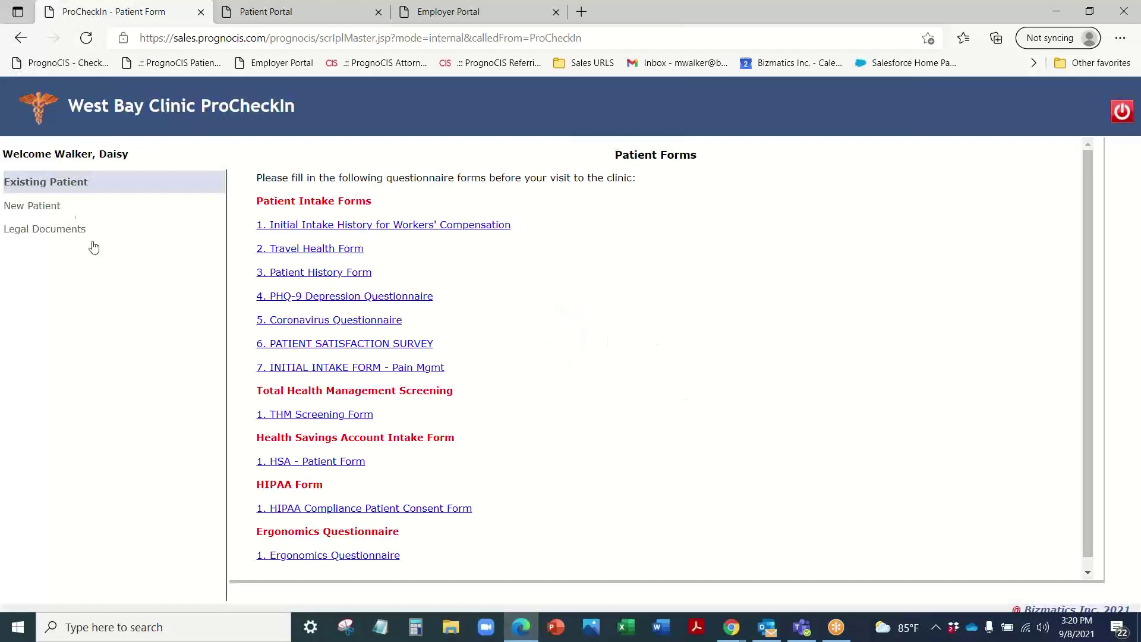
Step: Review the Initial Intake History for Workers' Compensation form, then log the patient out
left_click(61, 206)
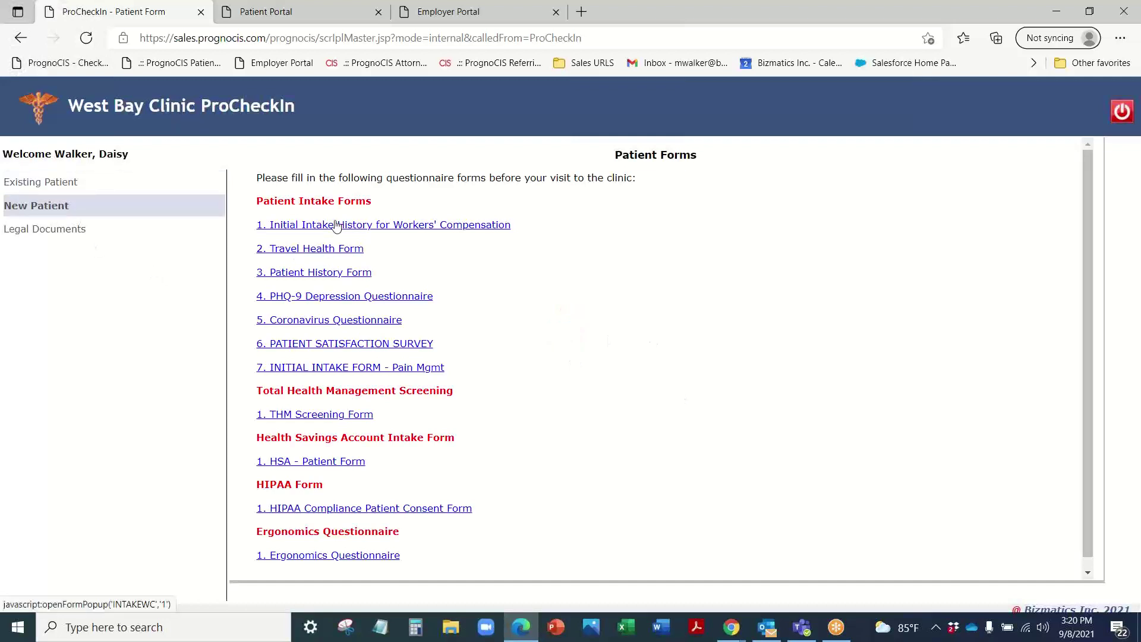
left_click(336, 225)
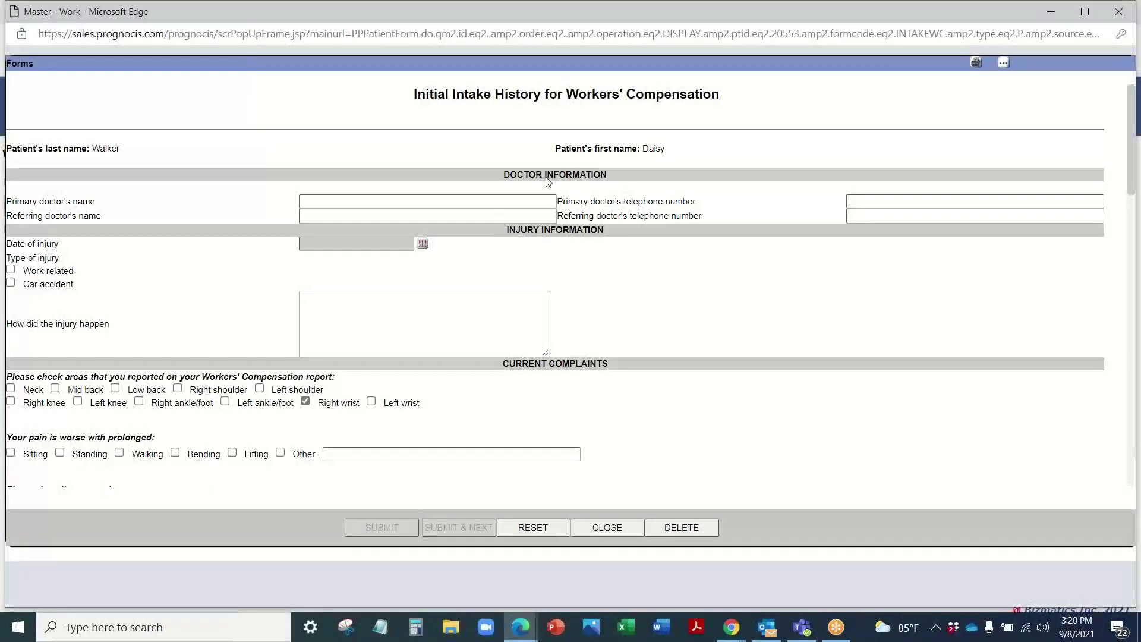
scroll(425, 258, "down", 5)
scroll(275, 357, "down", 15)
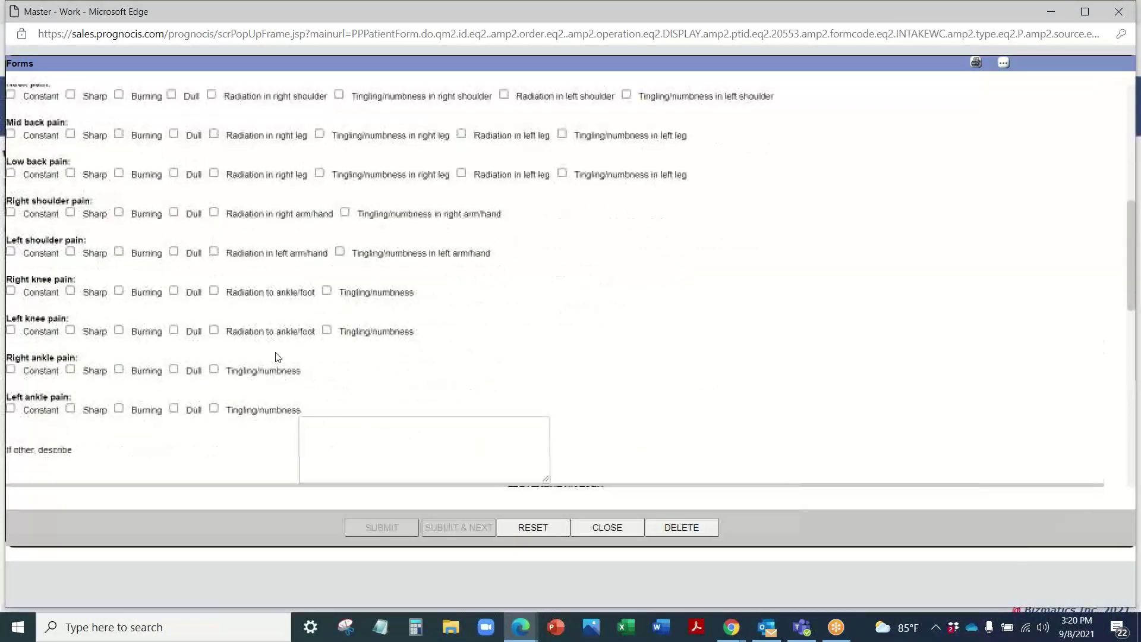
scroll(276, 354, "up", 20)
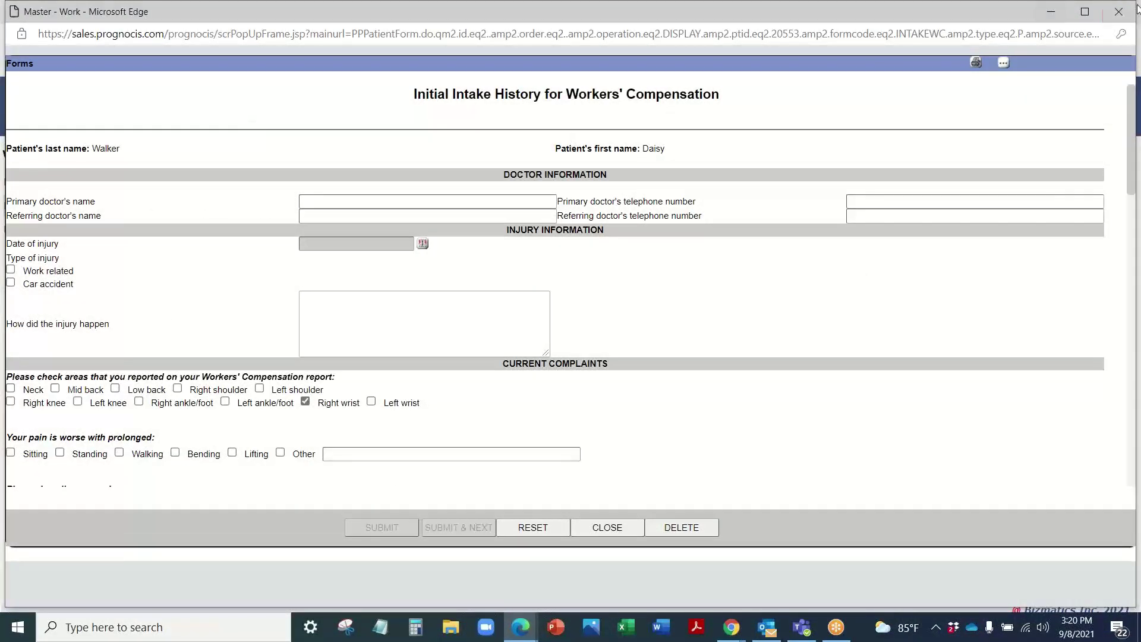
left_click(1119, 12)
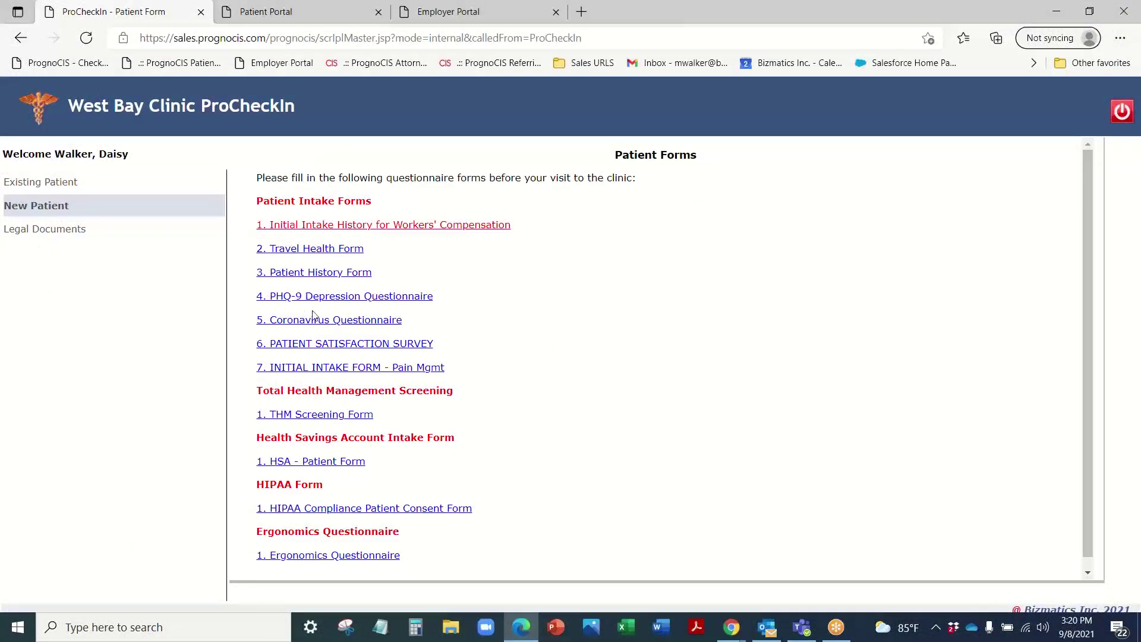
left_click(1123, 112)
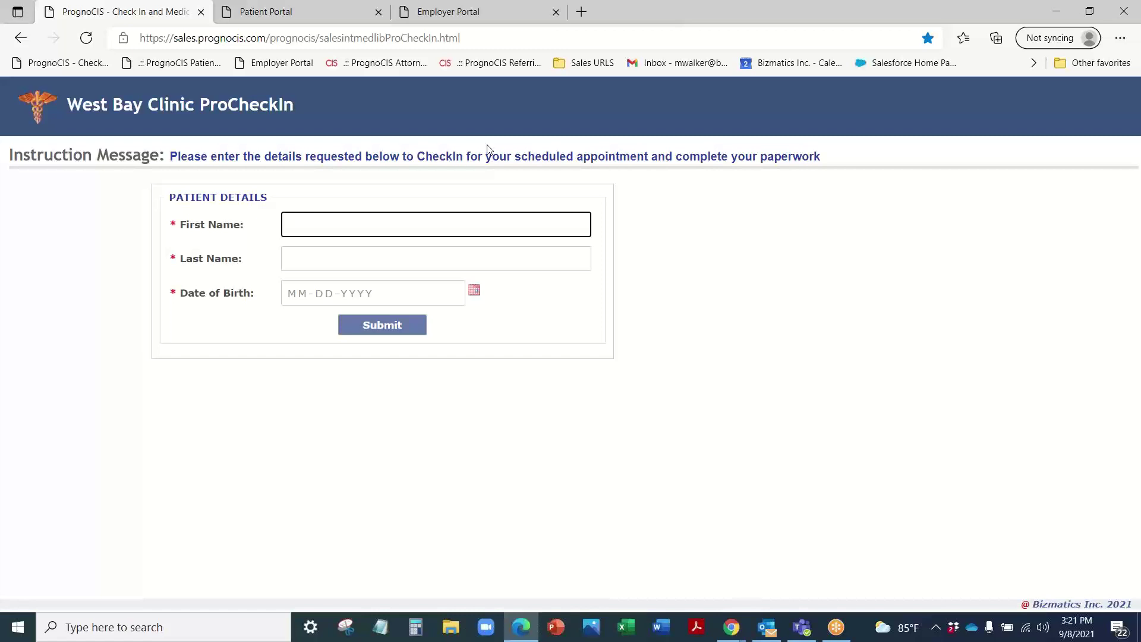
Step: Return to the Patient Portal tab and reload its West Bay Clinic dashboard
left_click(250, 18)
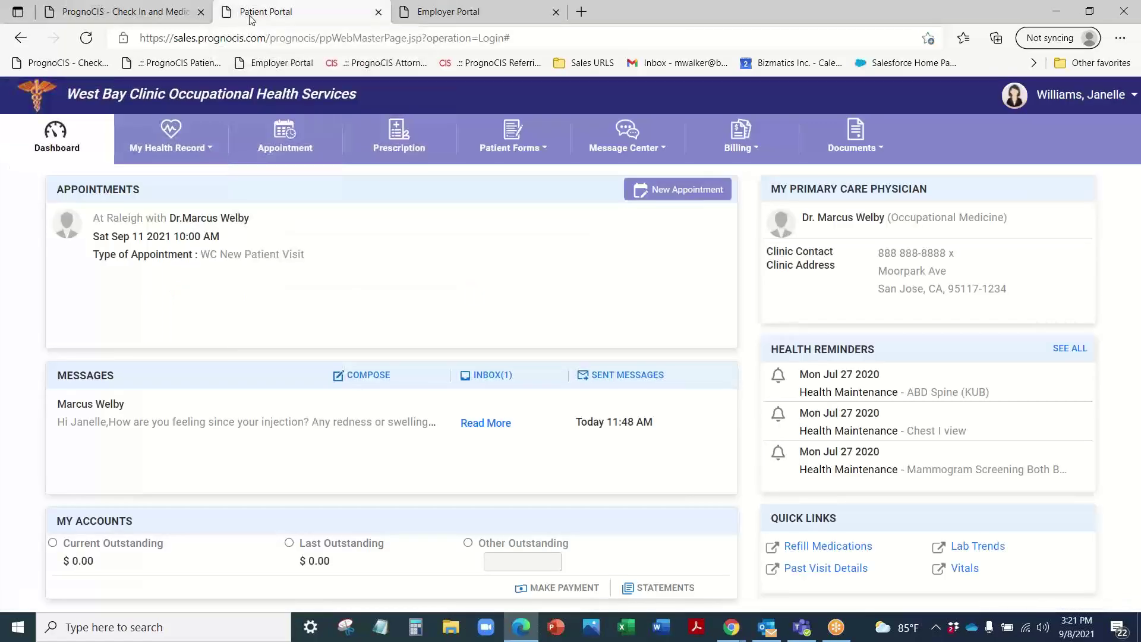
left_click(67, 148)
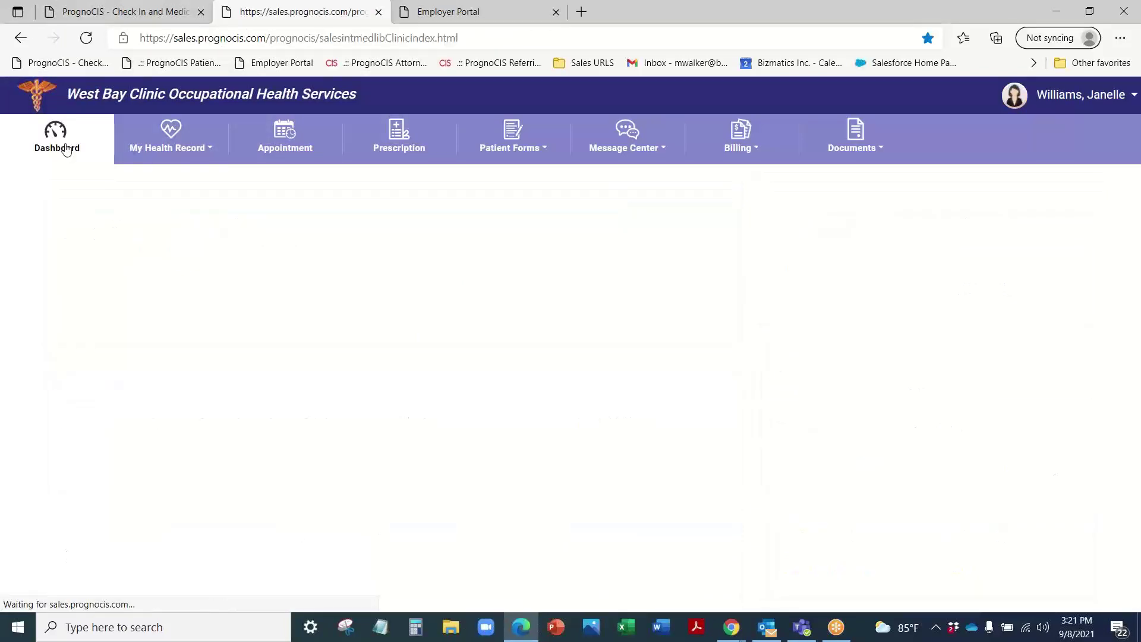